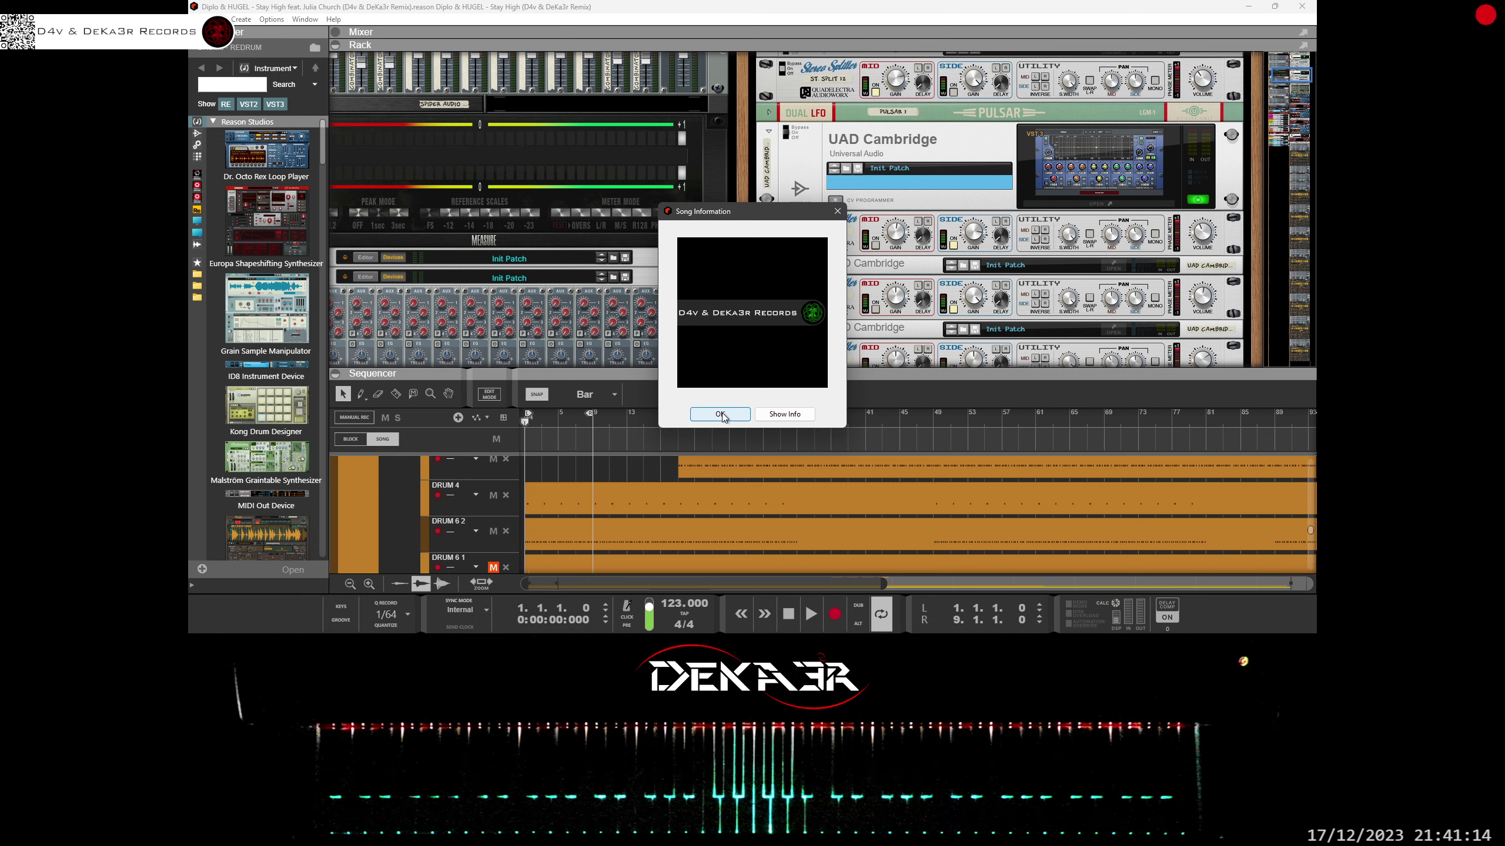
Step: Close the song information window and enlarge the sequencer area
{"action": "left_click", "coordinate": [720, 414]}
{"action": "left_click", "coordinate": [721, 418]}
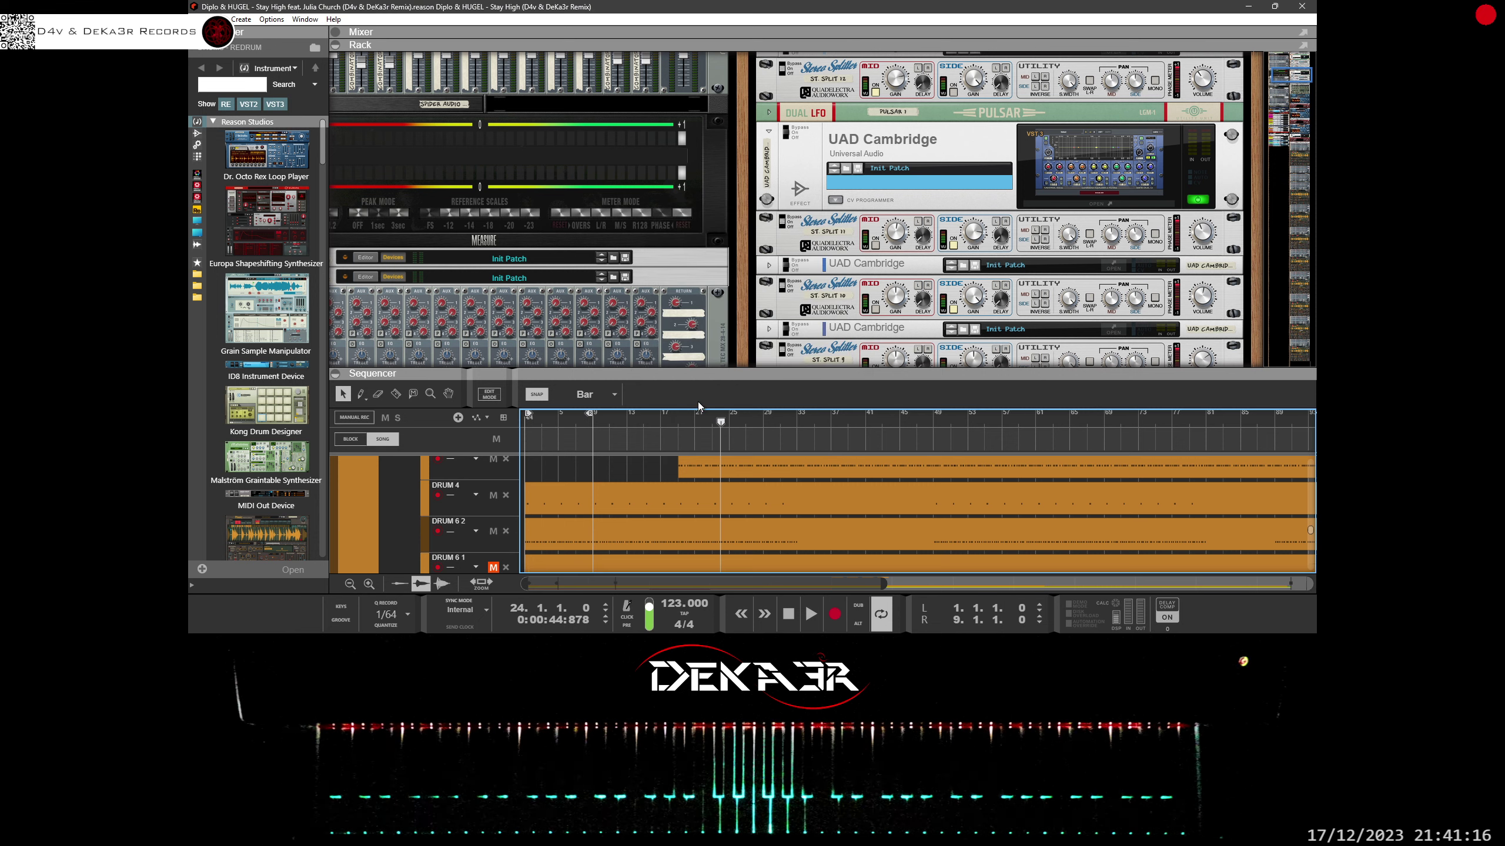
{"action": "left_click_drag", "start_coordinate": [699, 375], "coordinate": [698, 124]}
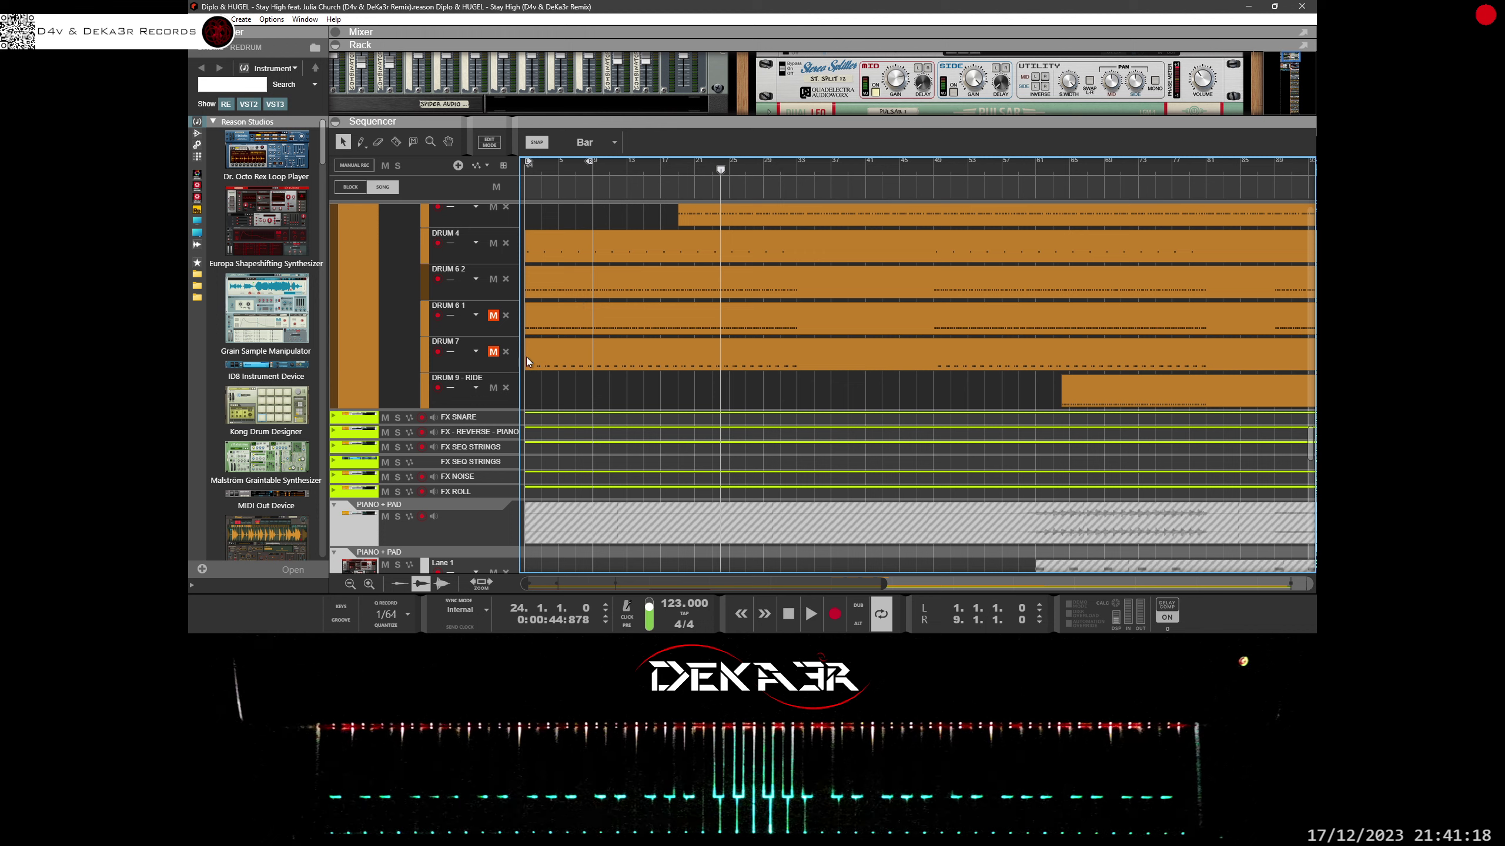
Step: Solo the KICK, DRUM 5 and DRUMS - REDRUM tracks in the sequencer
{"action": "scroll", "coordinate": [503, 342], "scroll_direction": "up", "scroll_amount": 5}
{"action": "scroll", "coordinate": [504, 343], "scroll_direction": "up", "scroll_amount": 10}
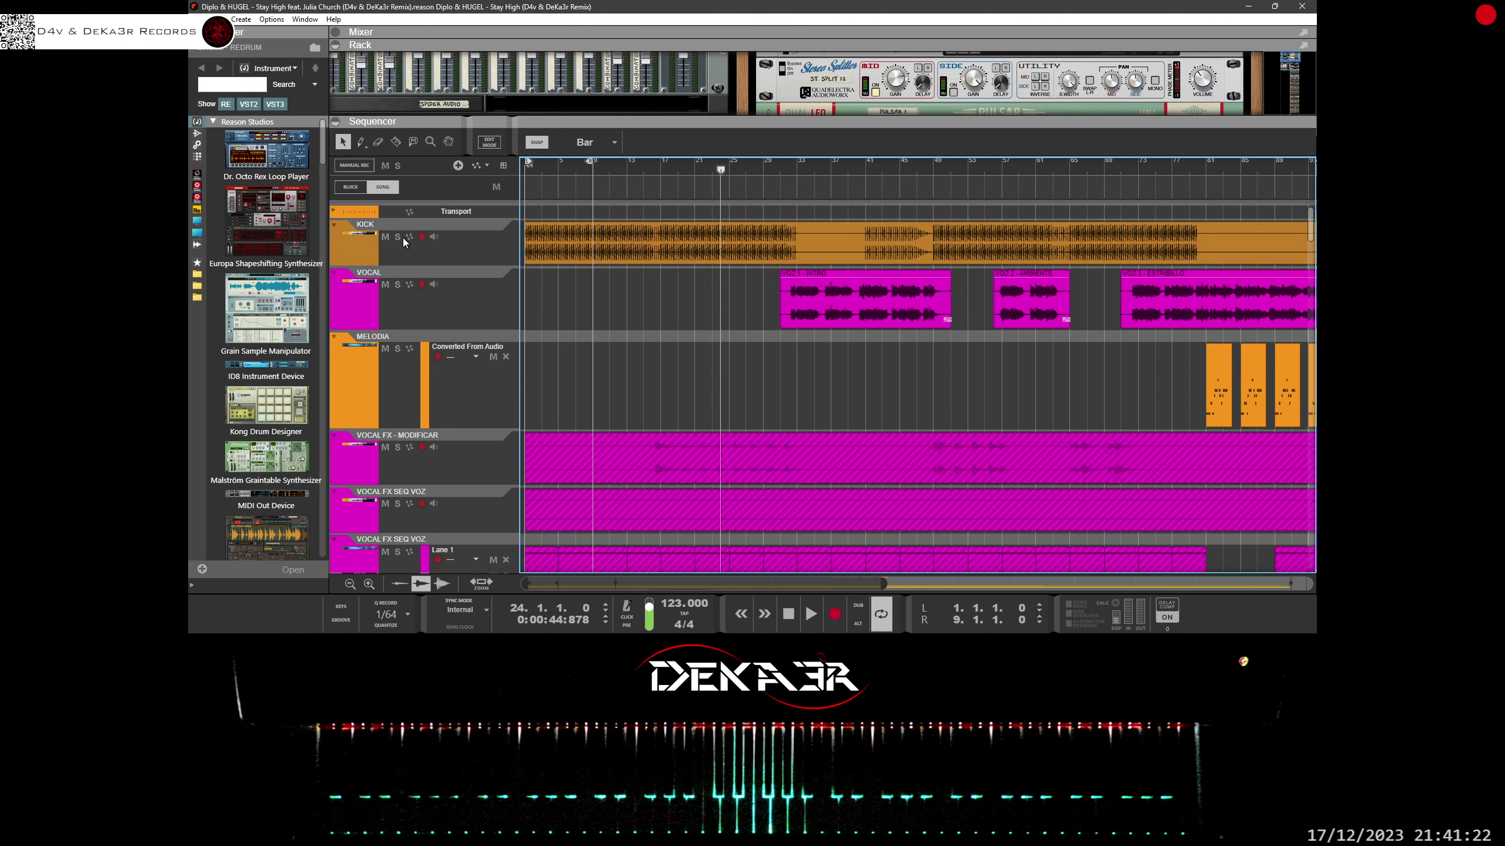
{"action": "left_click", "coordinate": [397, 236]}
{"action": "scroll", "coordinate": [546, 341], "scroll_direction": "down", "scroll_amount": 10}
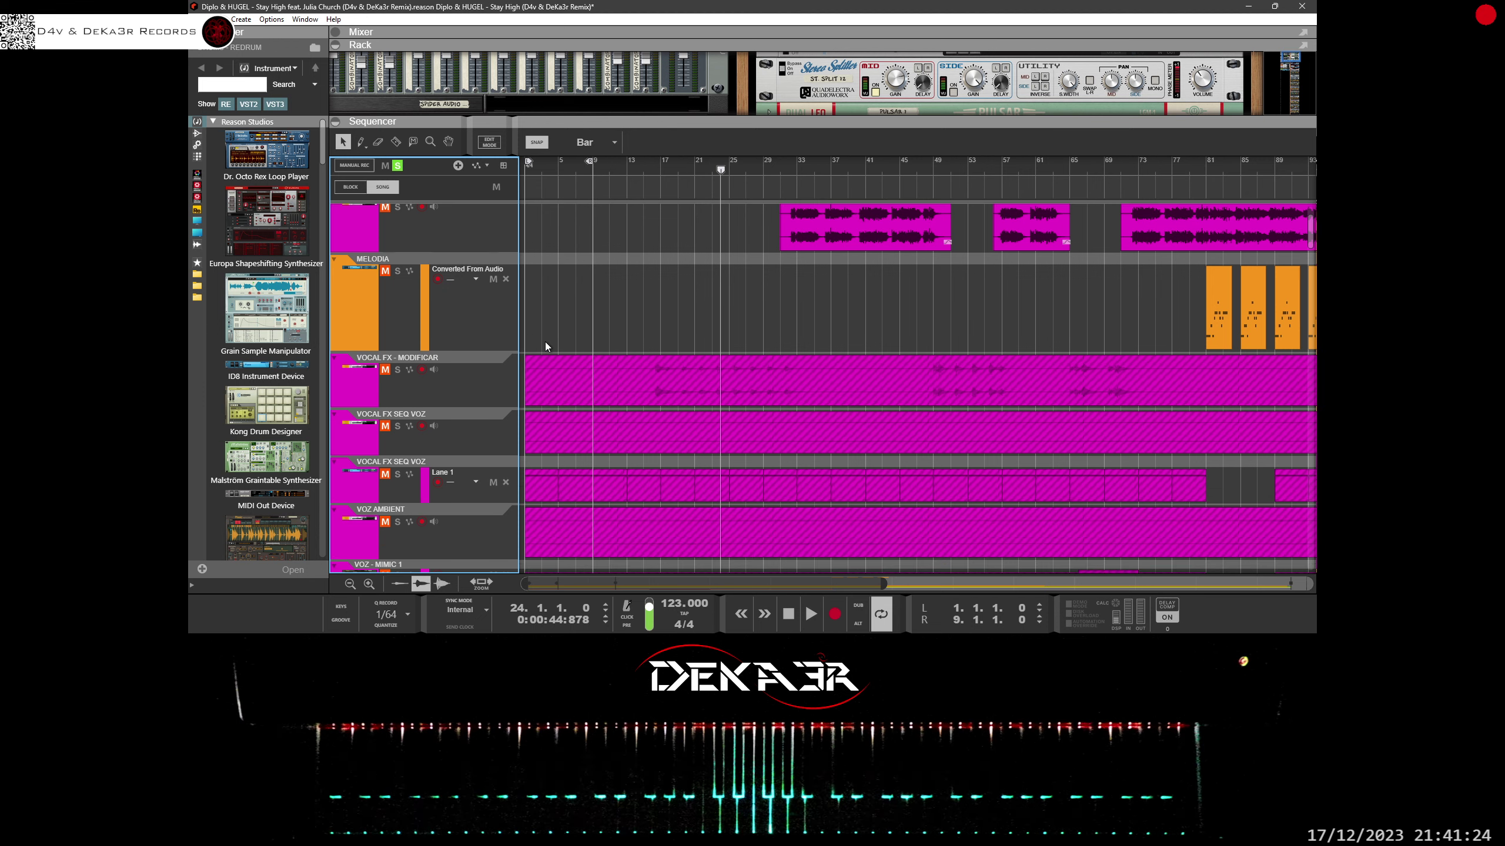
{"action": "scroll", "coordinate": [545, 341], "scroll_direction": "down", "scroll_amount": 10}
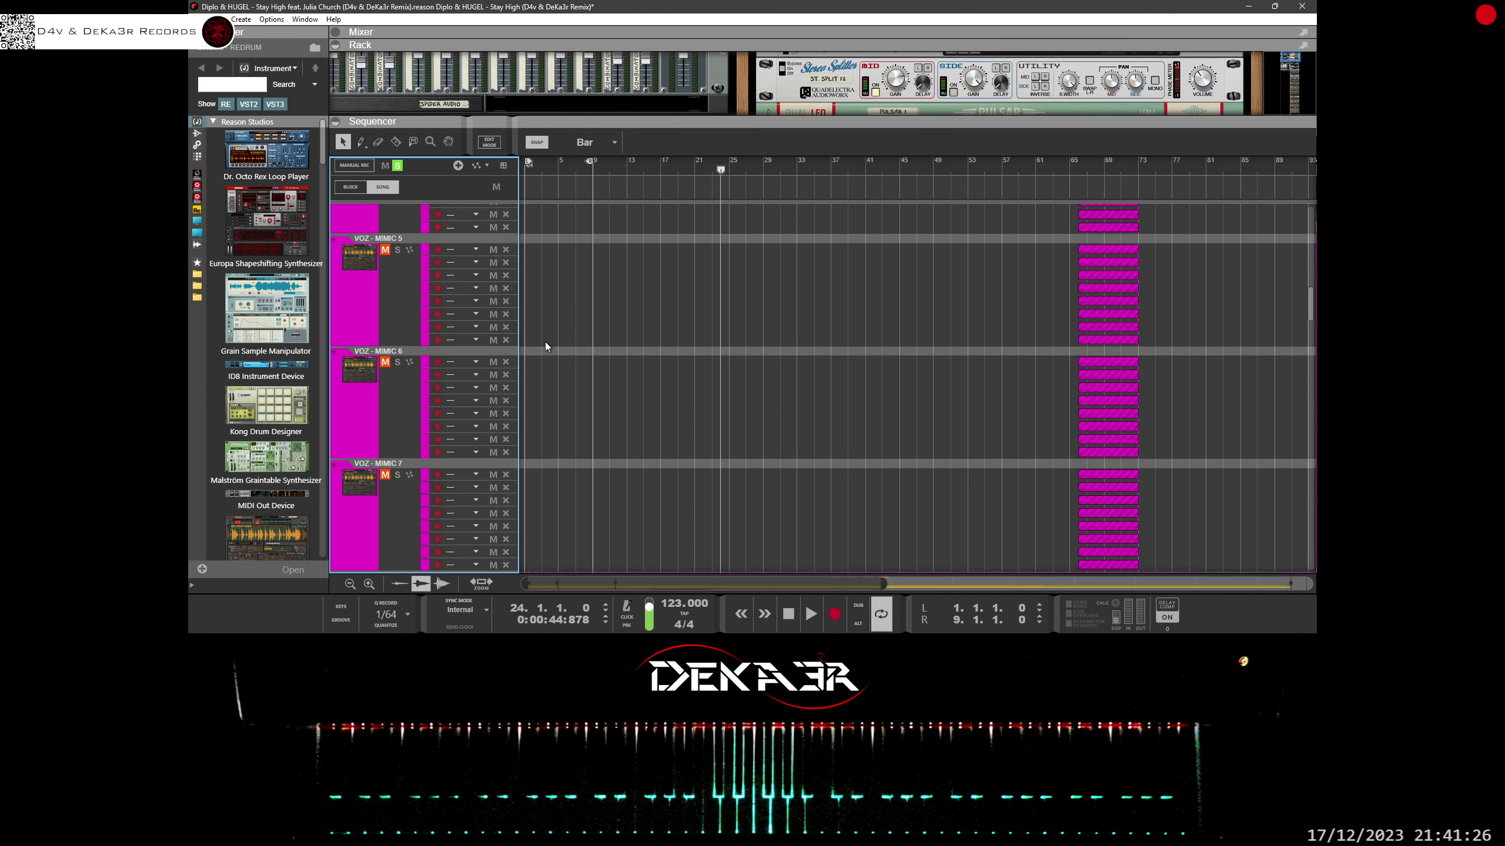
{"action": "scroll", "coordinate": [545, 341], "scroll_direction": "down", "scroll_amount": 3}
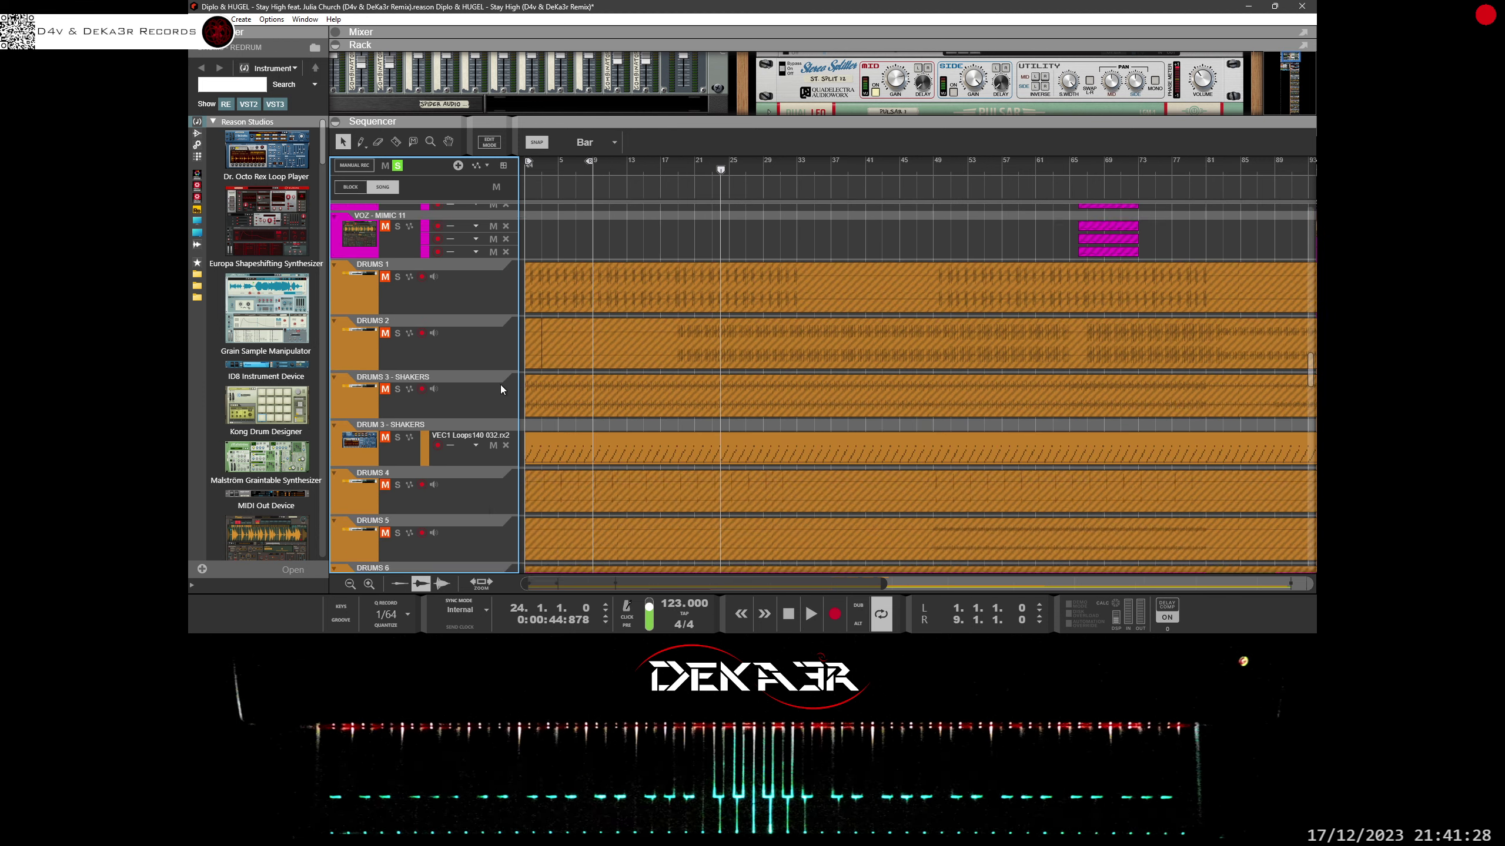
{"action": "left_click", "coordinate": [398, 360]}
{"action": "scroll", "coordinate": [526, 425], "scroll_direction": "down", "scroll_amount": 5}
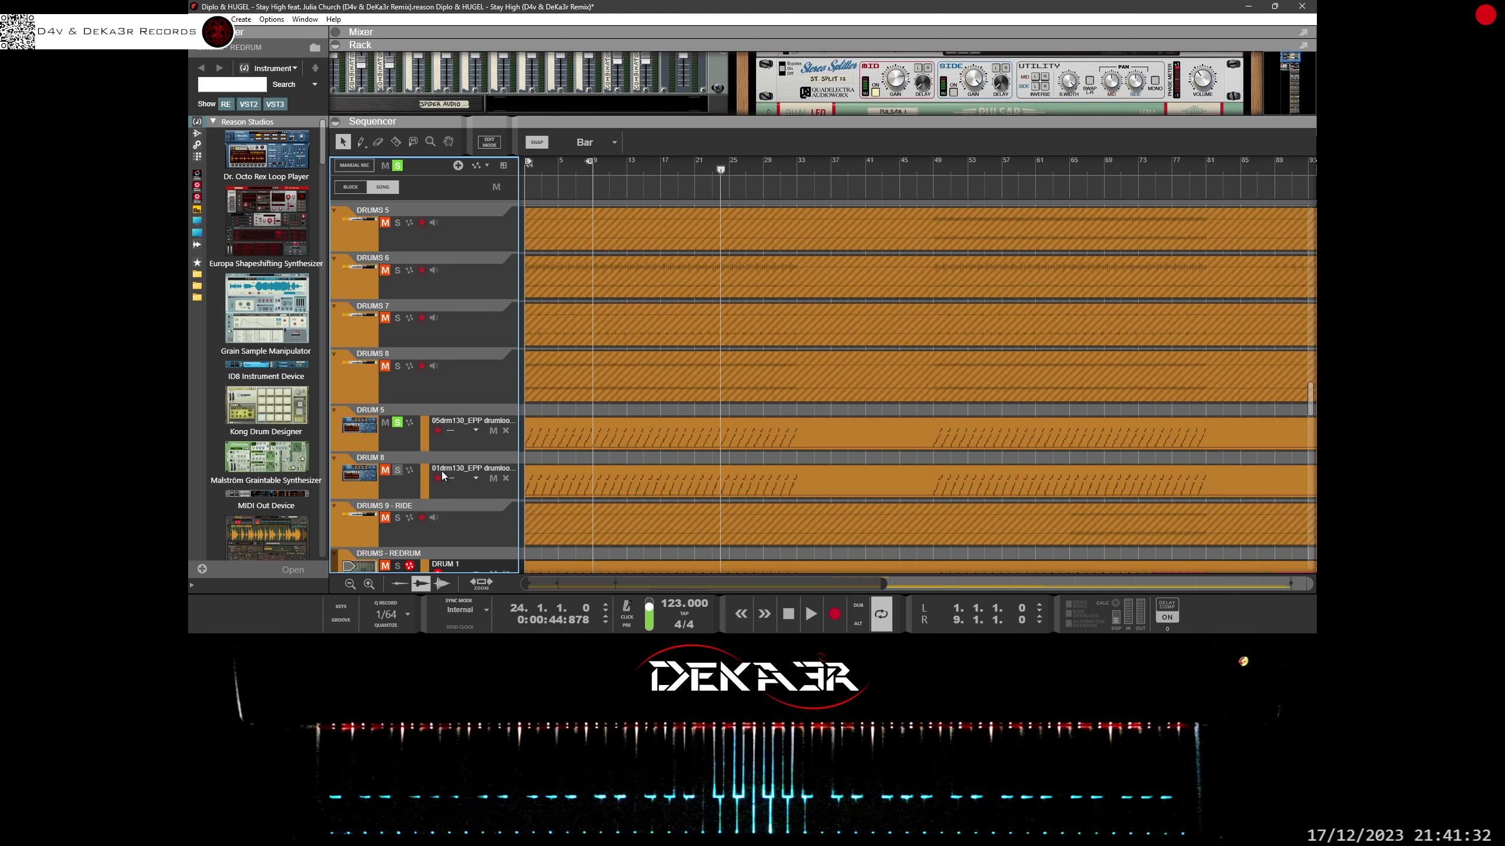
{"action": "scroll", "coordinate": [523, 466], "scroll_direction": "down", "scroll_amount": 5}
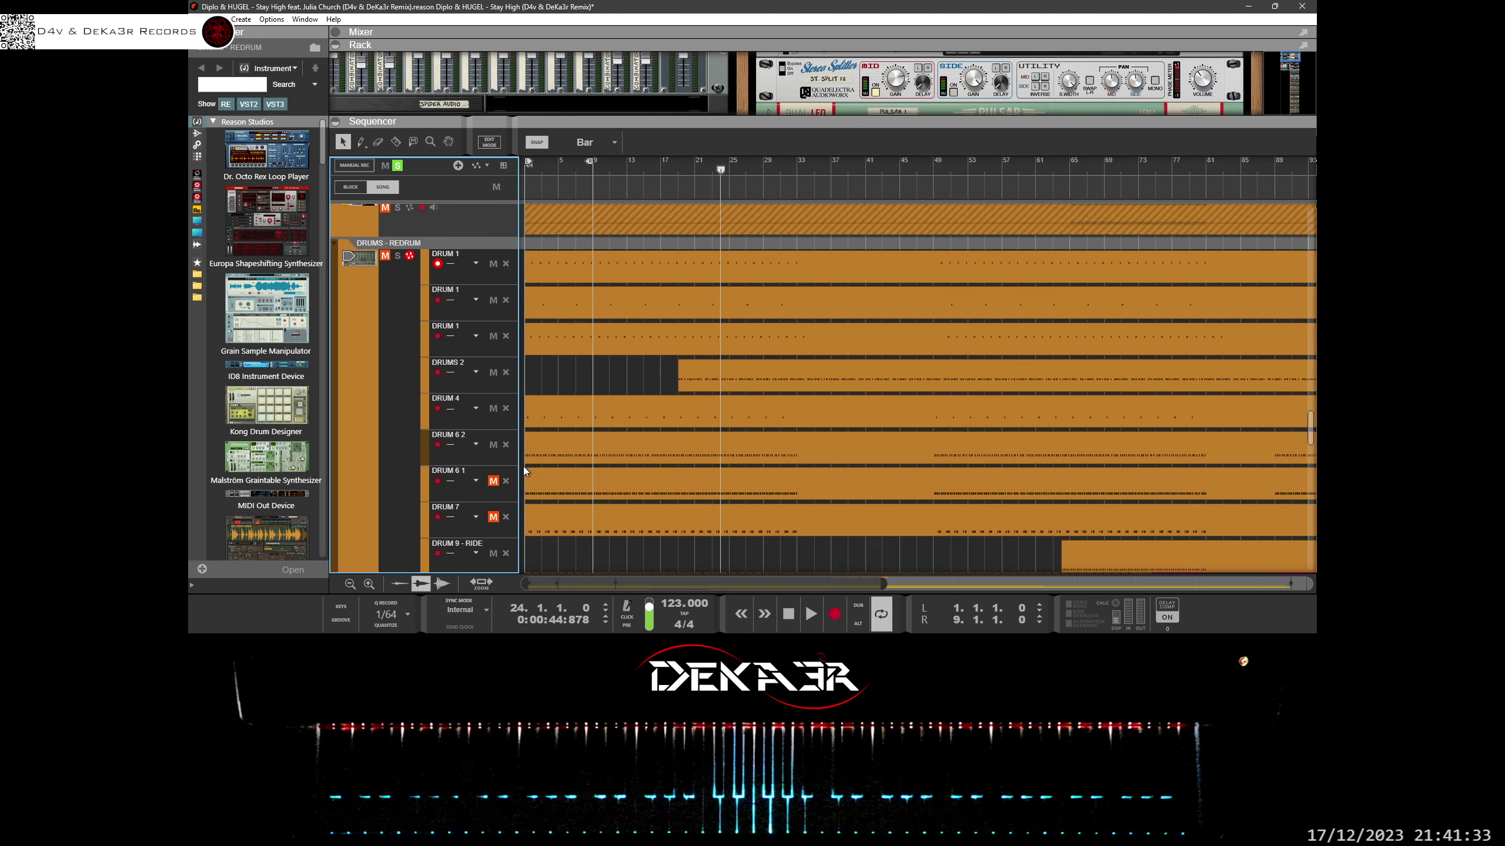
{"action": "left_click", "coordinate": [397, 256]}
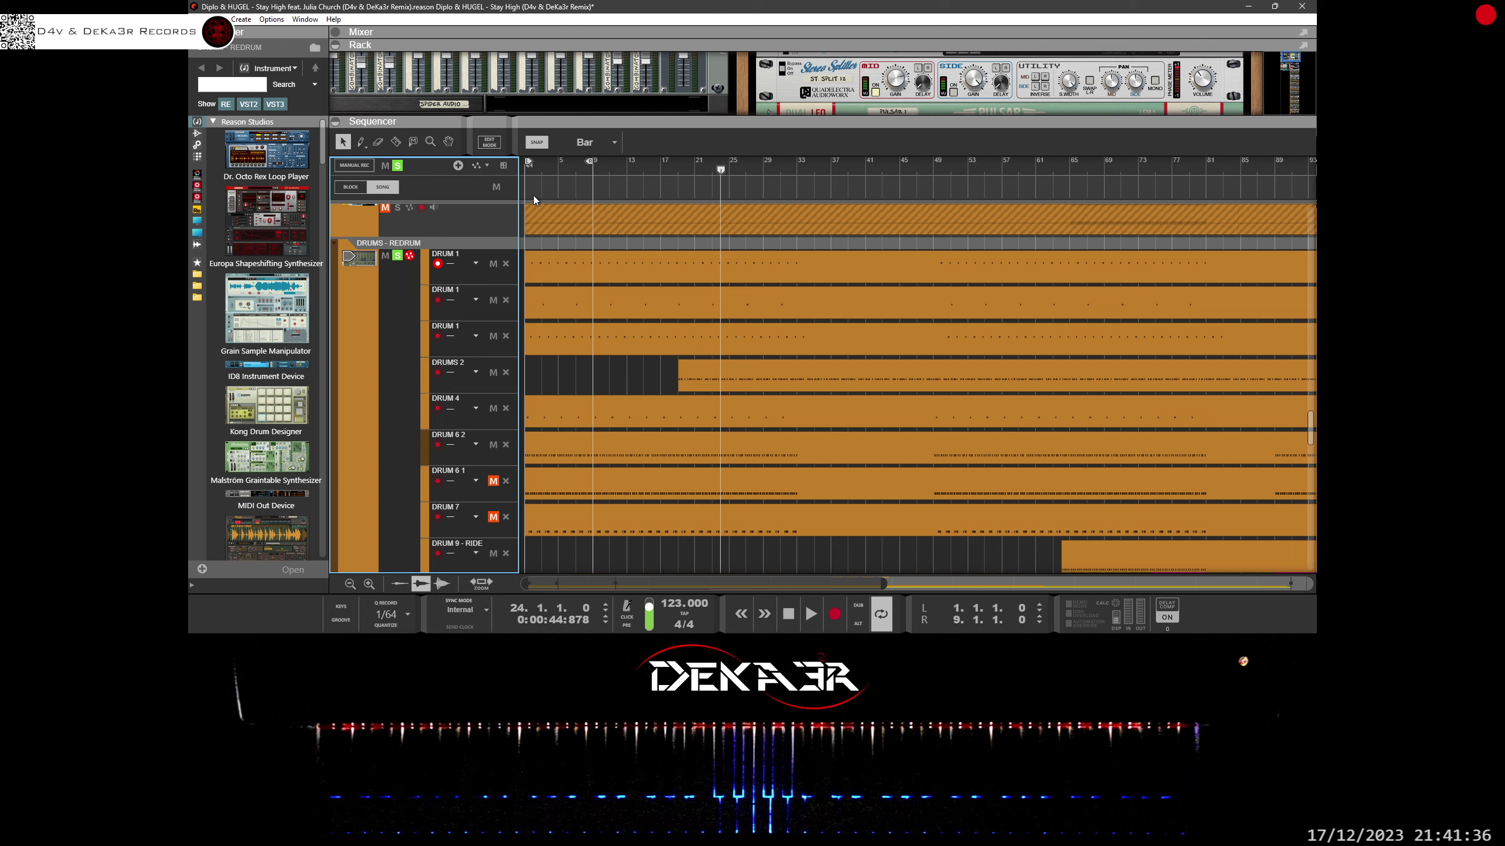
Step: Start playback from bar 1 and enlarge the rack area to show the Stereo Splitter devices
{"action": "left_click", "coordinate": [525, 172]}
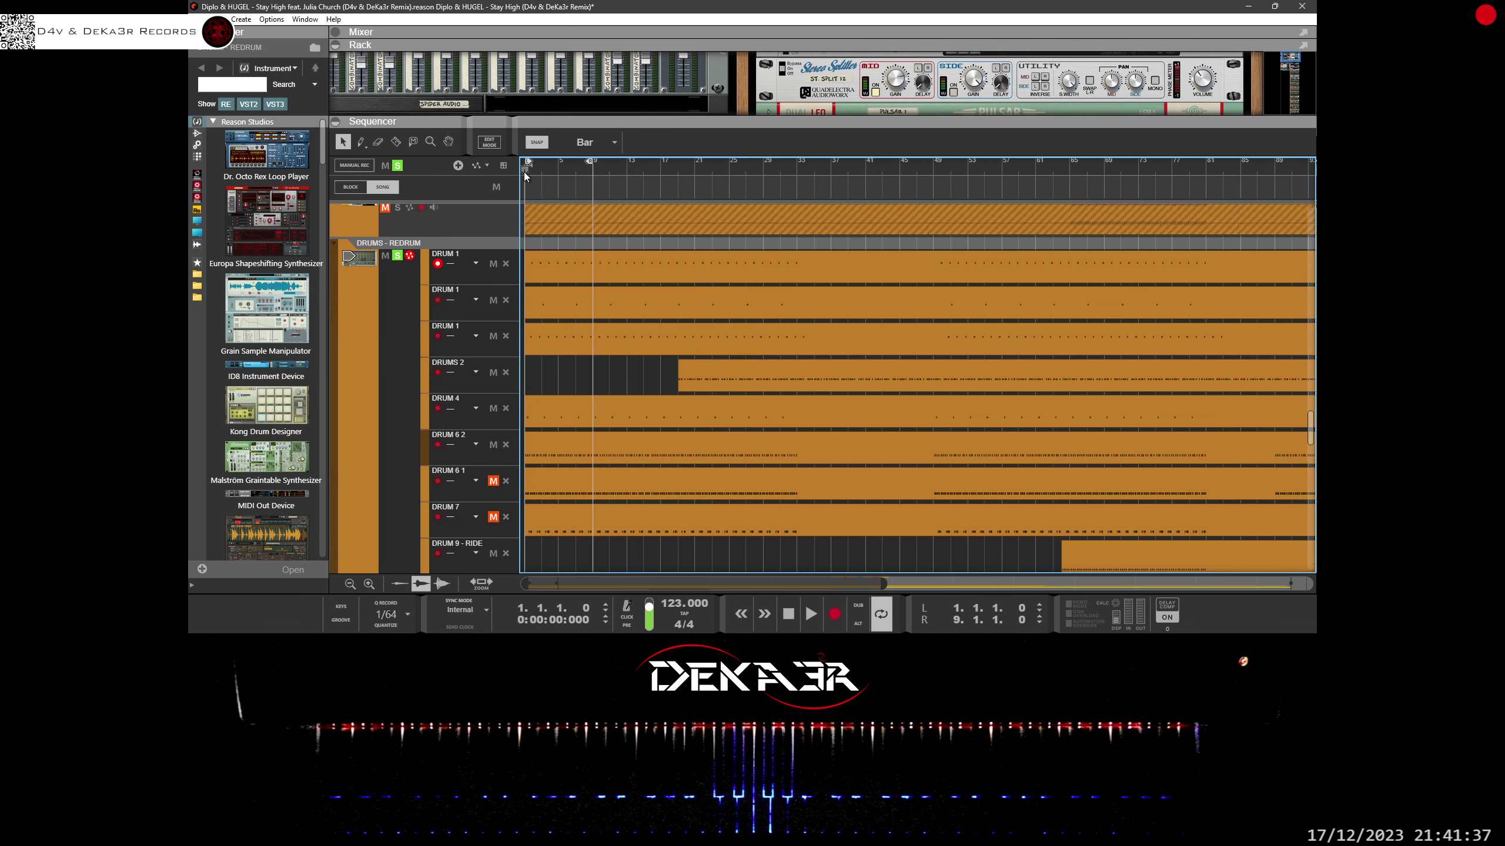
{"action": "left_click", "coordinate": [802, 613]}
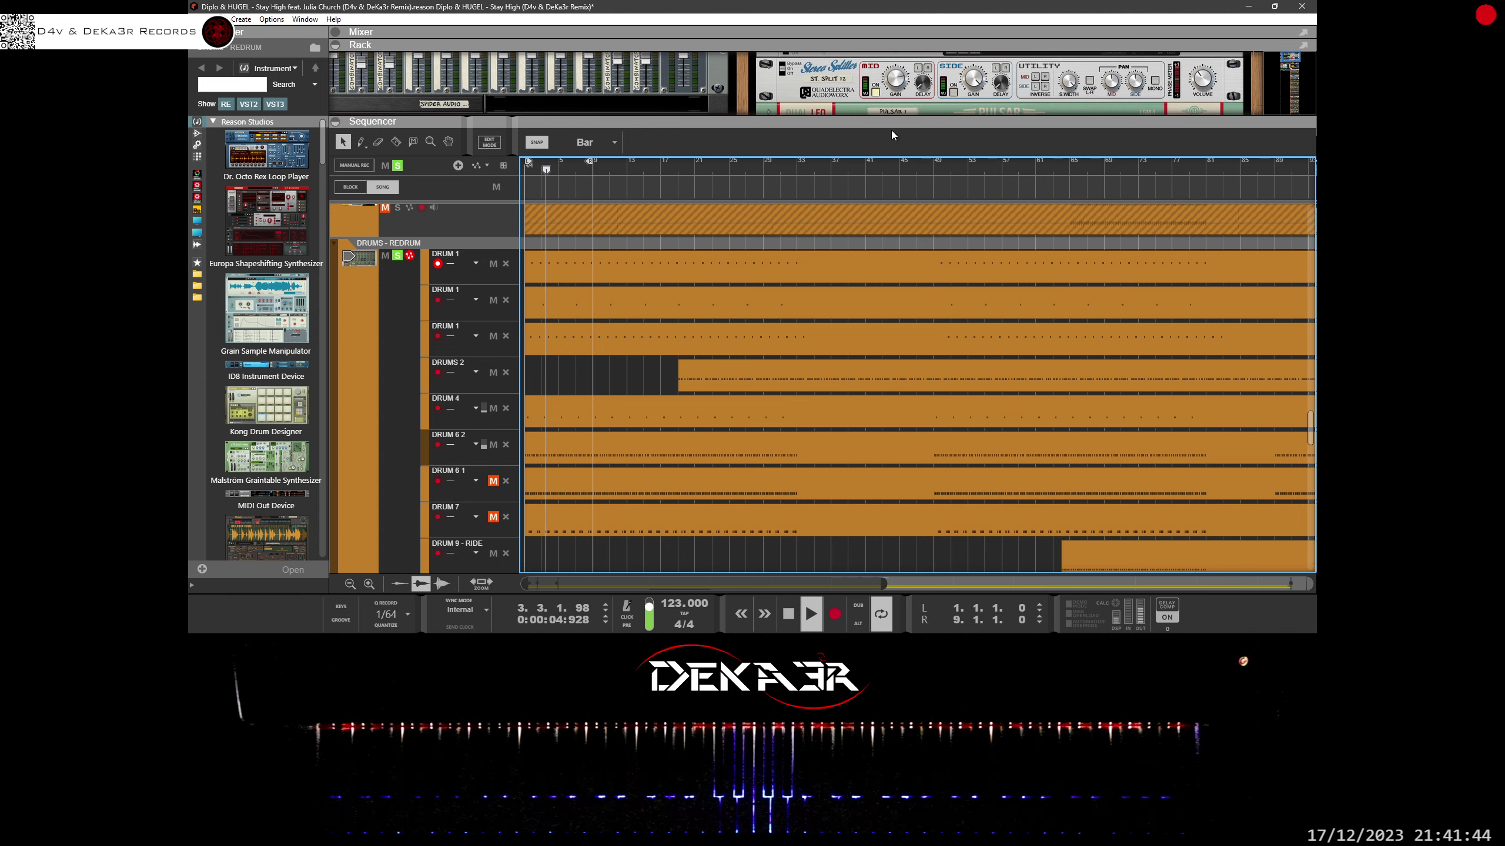
{"action": "left_click_drag", "start_coordinate": [892, 123], "coordinate": [891, 334]}
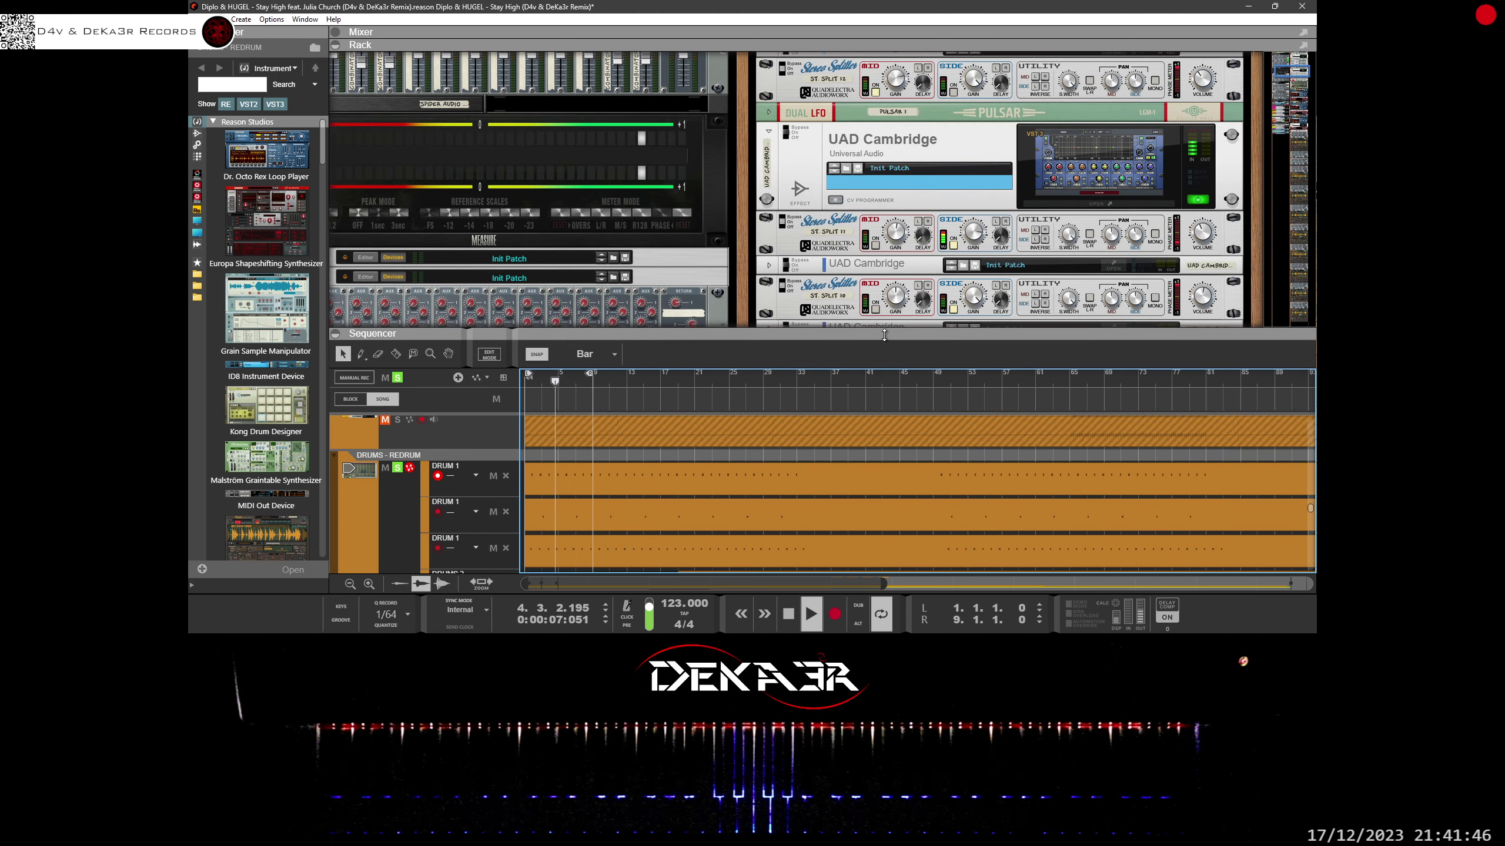
Step: Adjust the volume and side pan of the ST SPLIT 11 Stereo Splitter while the looped drums play, restarting playback in between
{"action": "left_click", "coordinate": [1200, 238]}
{"action": "left_click_drag", "start_coordinate": [1200, 238], "coordinate": [1197, 250]}
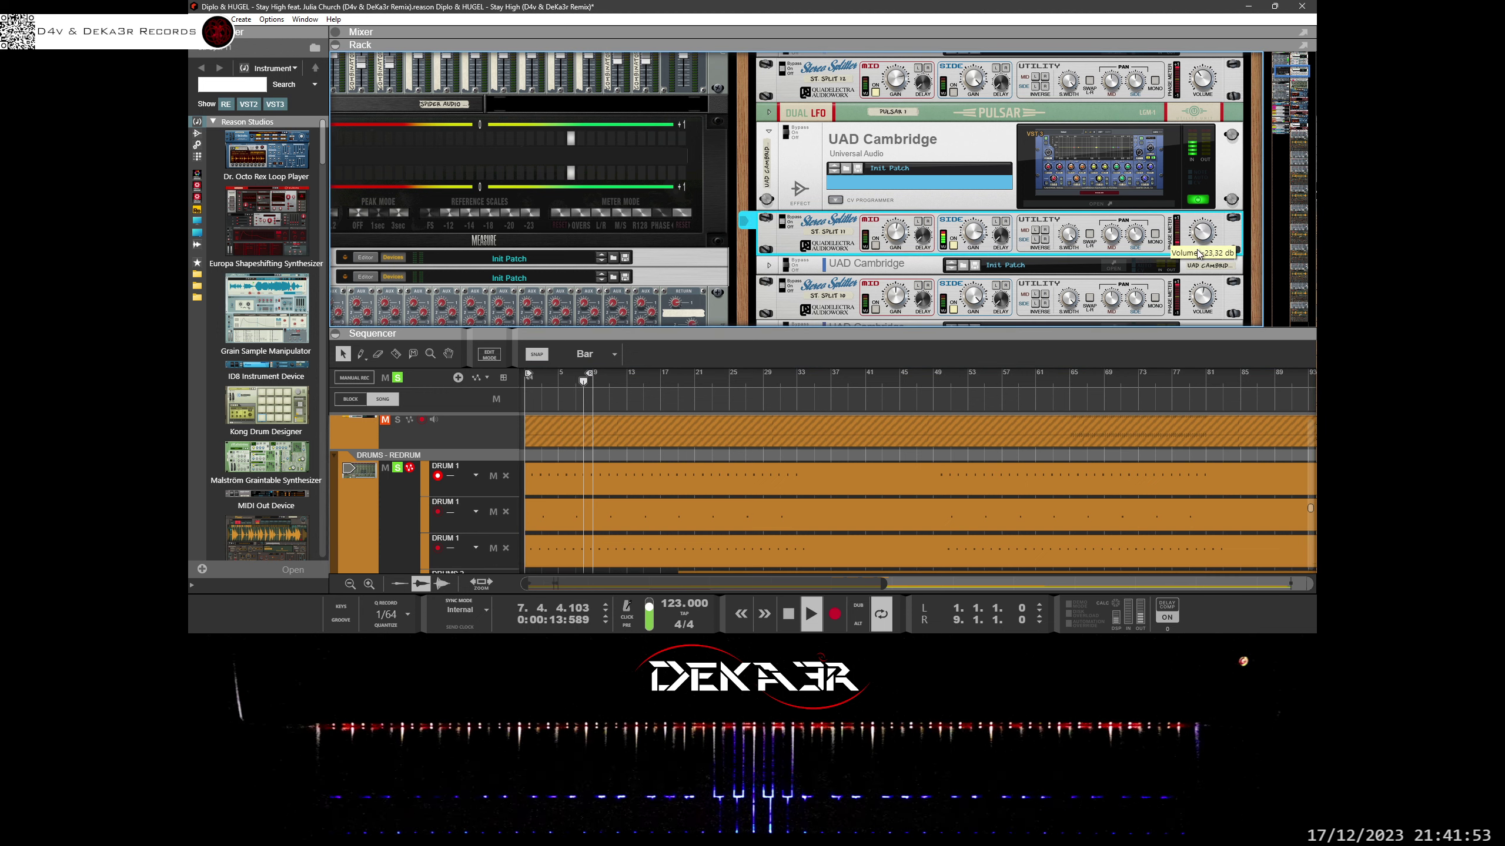
{"action": "left_click", "coordinate": [786, 615]}
{"action": "left_click", "coordinate": [811, 615]}
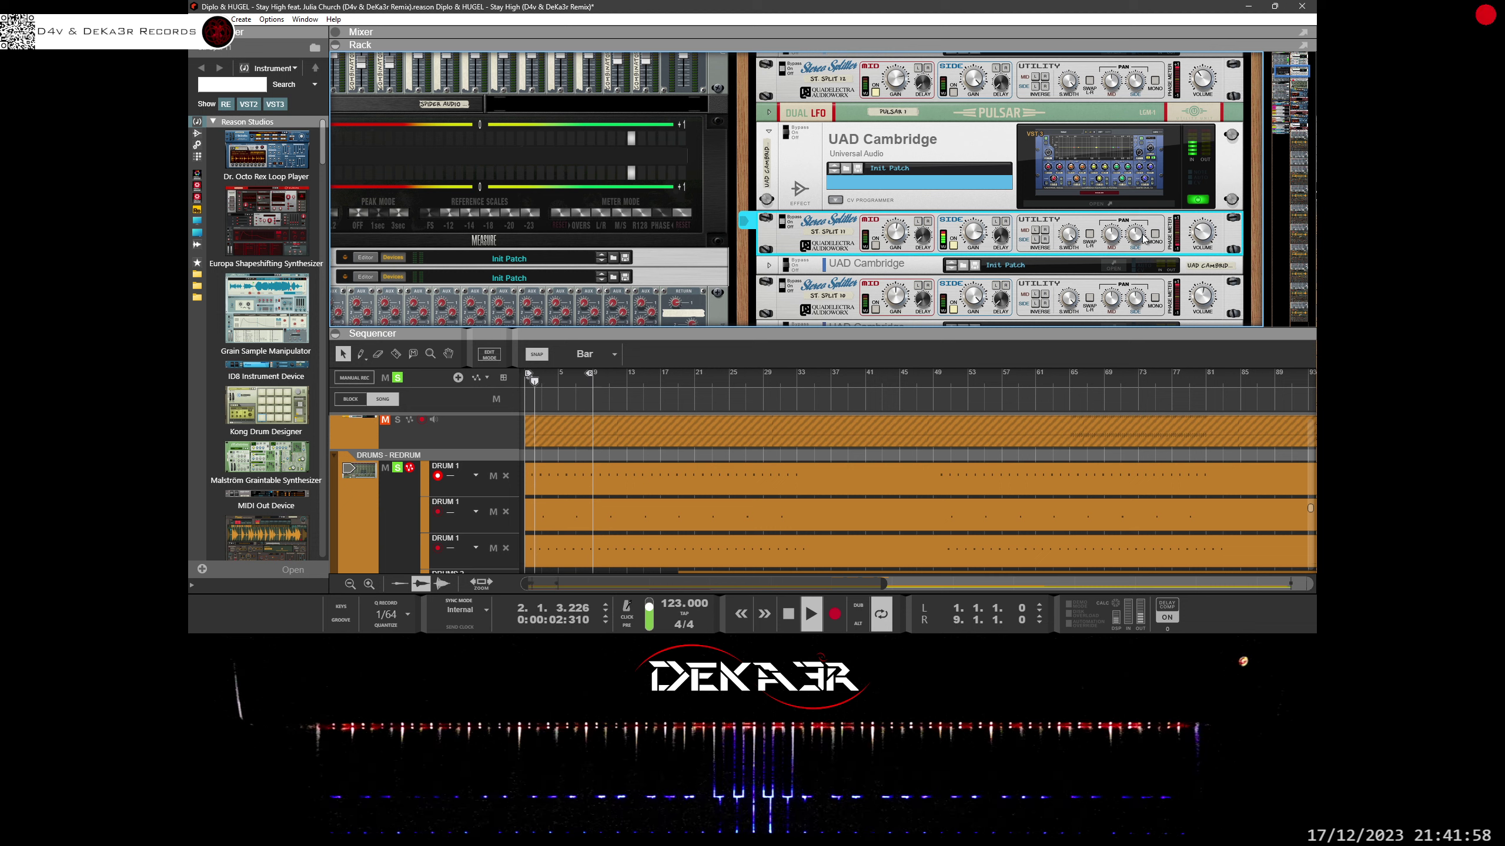
{"action": "left_click_drag", "start_coordinate": [1141, 239], "coordinate": [1142, 226]}
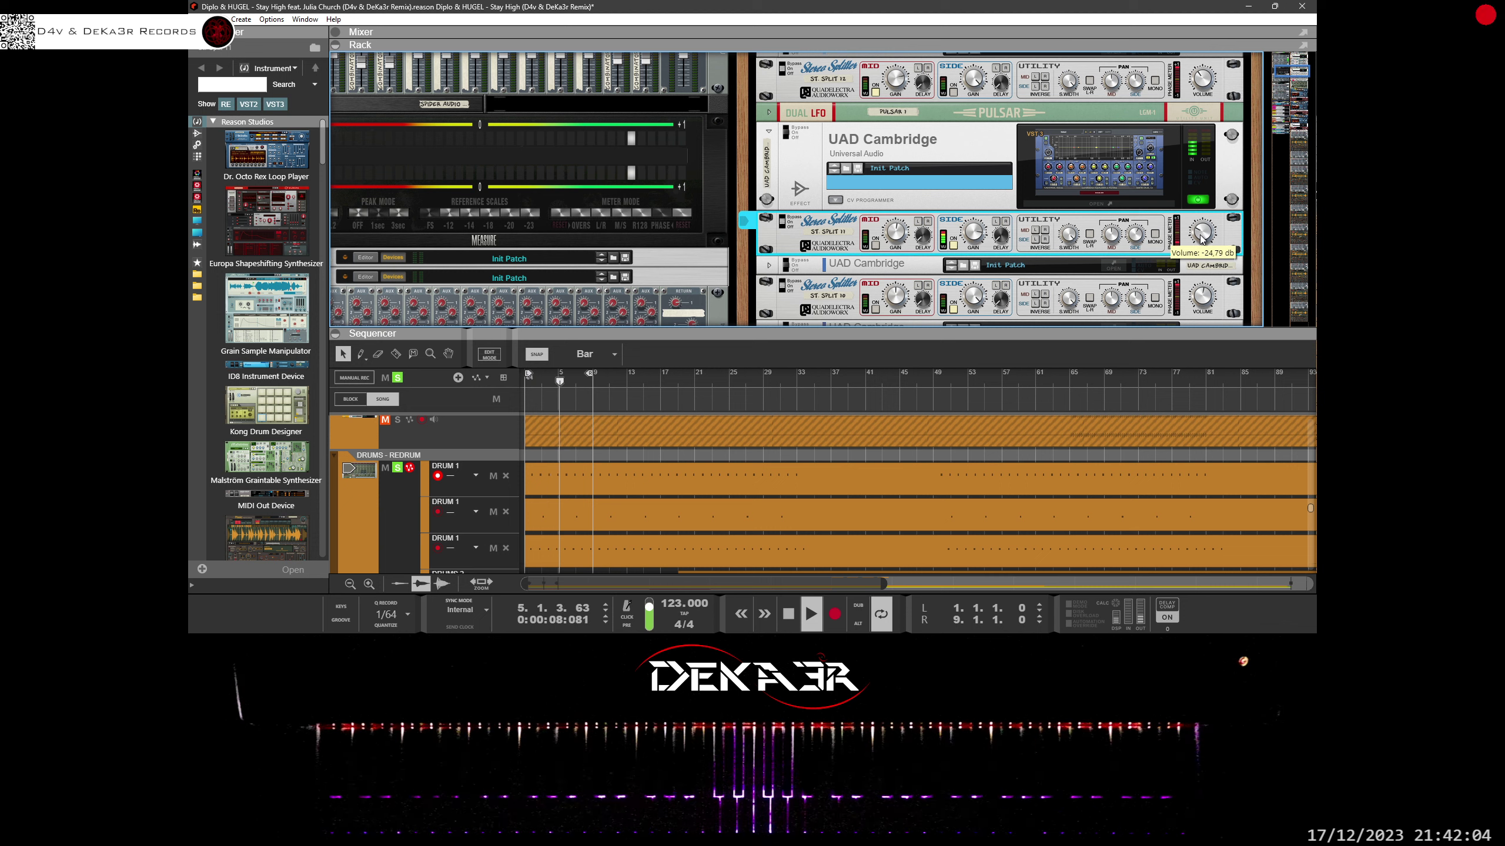
{"action": "scroll", "coordinate": [1201, 237], "scroll_direction": "down", "scroll_amount": 1}
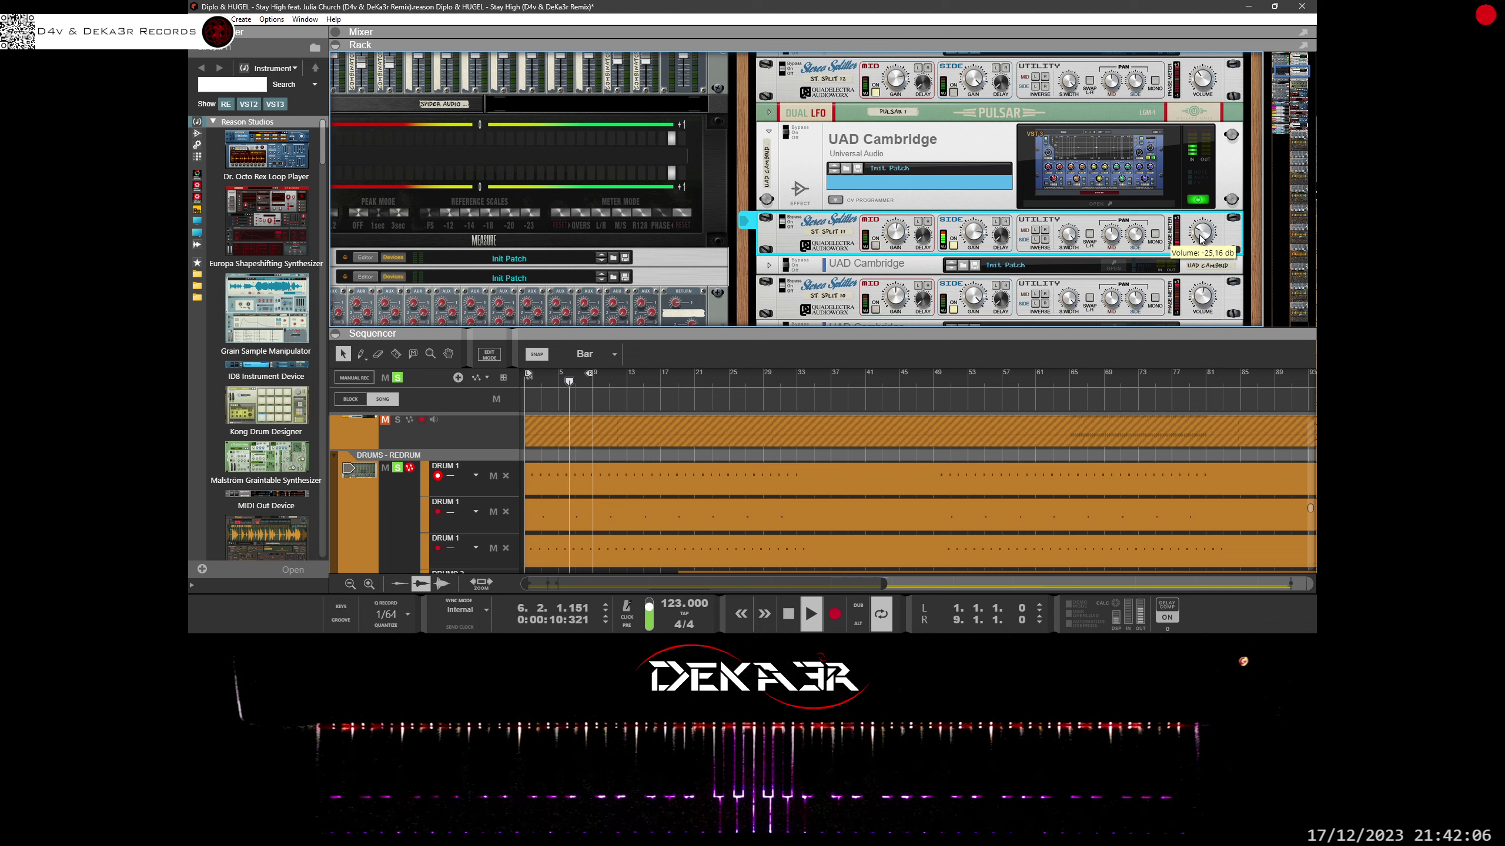
{"action": "left_click_drag", "start_coordinate": [1199, 238], "coordinate": [1201, 233]}
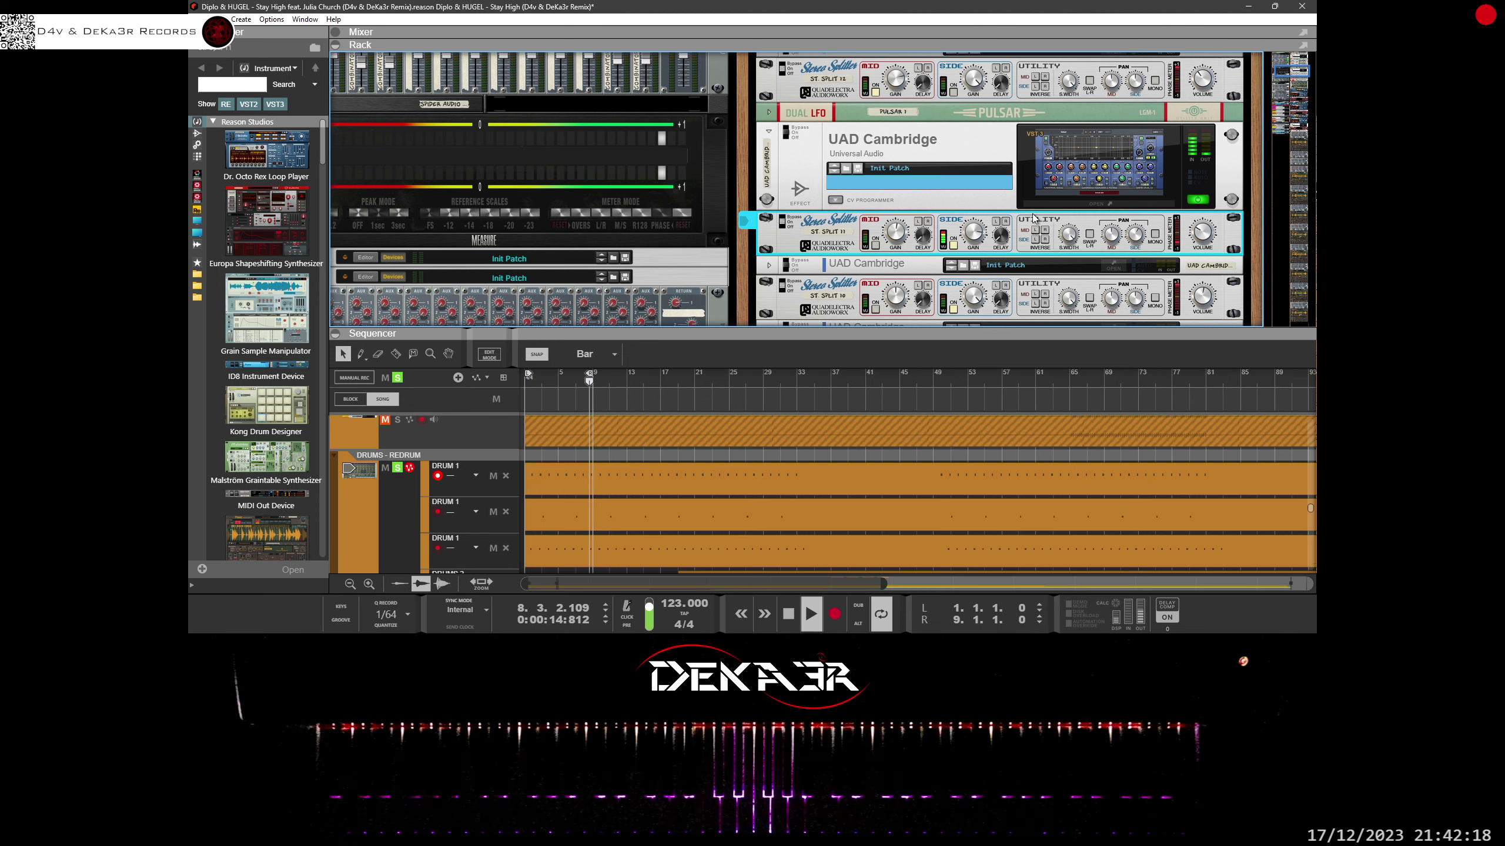
Step: Open the UAD Cambridge 9 equaliser window to check its curve, and close it again
{"action": "left_click", "coordinate": [1068, 178]}
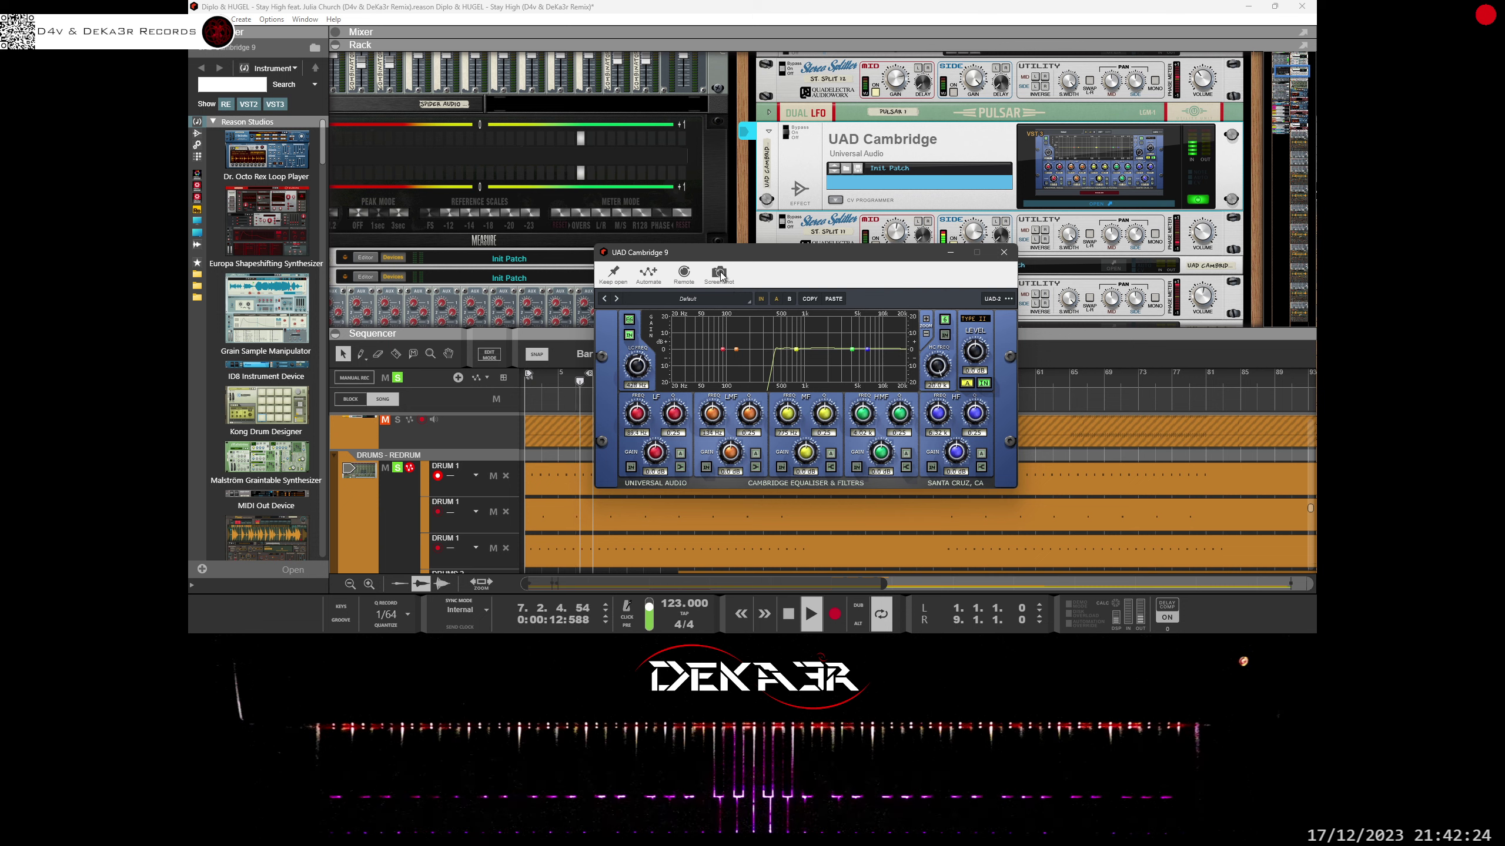
{"action": "left_click", "coordinate": [1003, 253]}
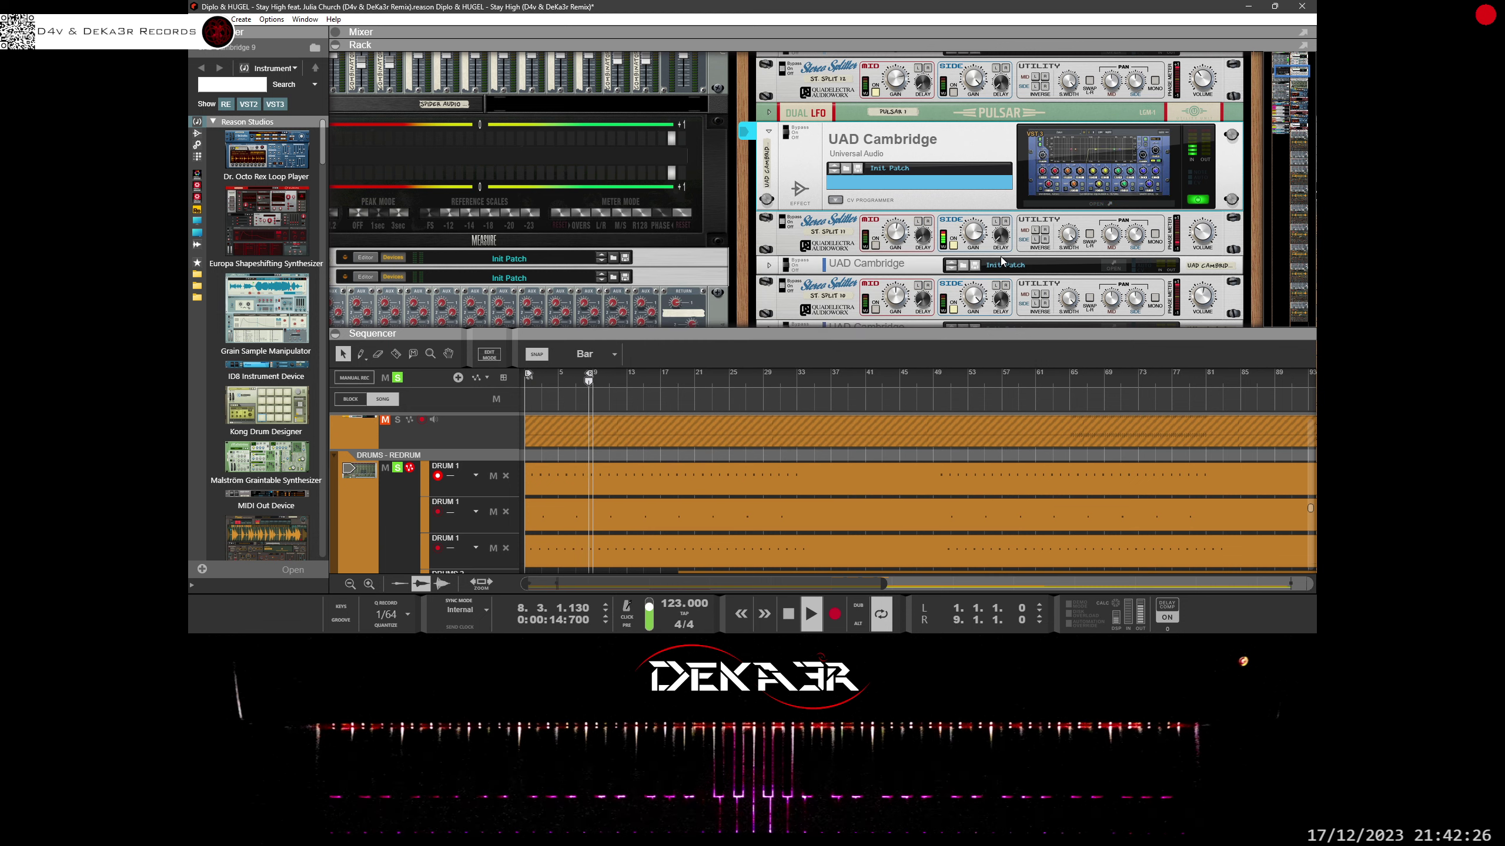
Step: Readjust the ST SPLIT 11 side pan by hand while the loop plays
{"action": "left_click", "coordinate": [1201, 231]}
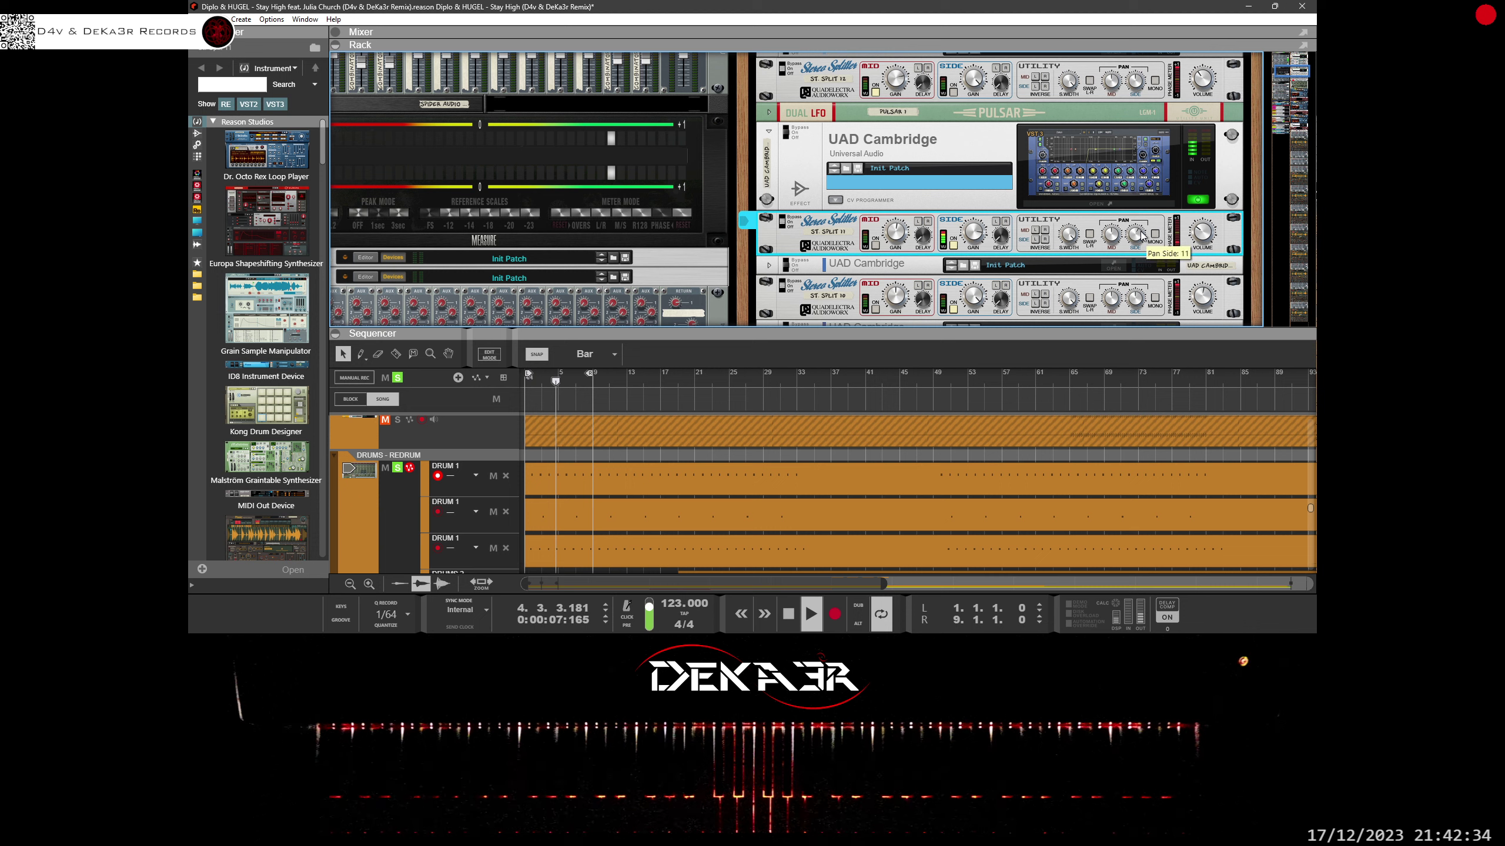
{"action": "mouse_move", "coordinate": [1141, 236]}
{"action": "left_mouse_down"}
{"action": "mouse_move", "coordinate": [1124, 369]}
{"action": "mouse_move", "coordinate": [1152, 245]}
{"action": "left_mouse_up"}
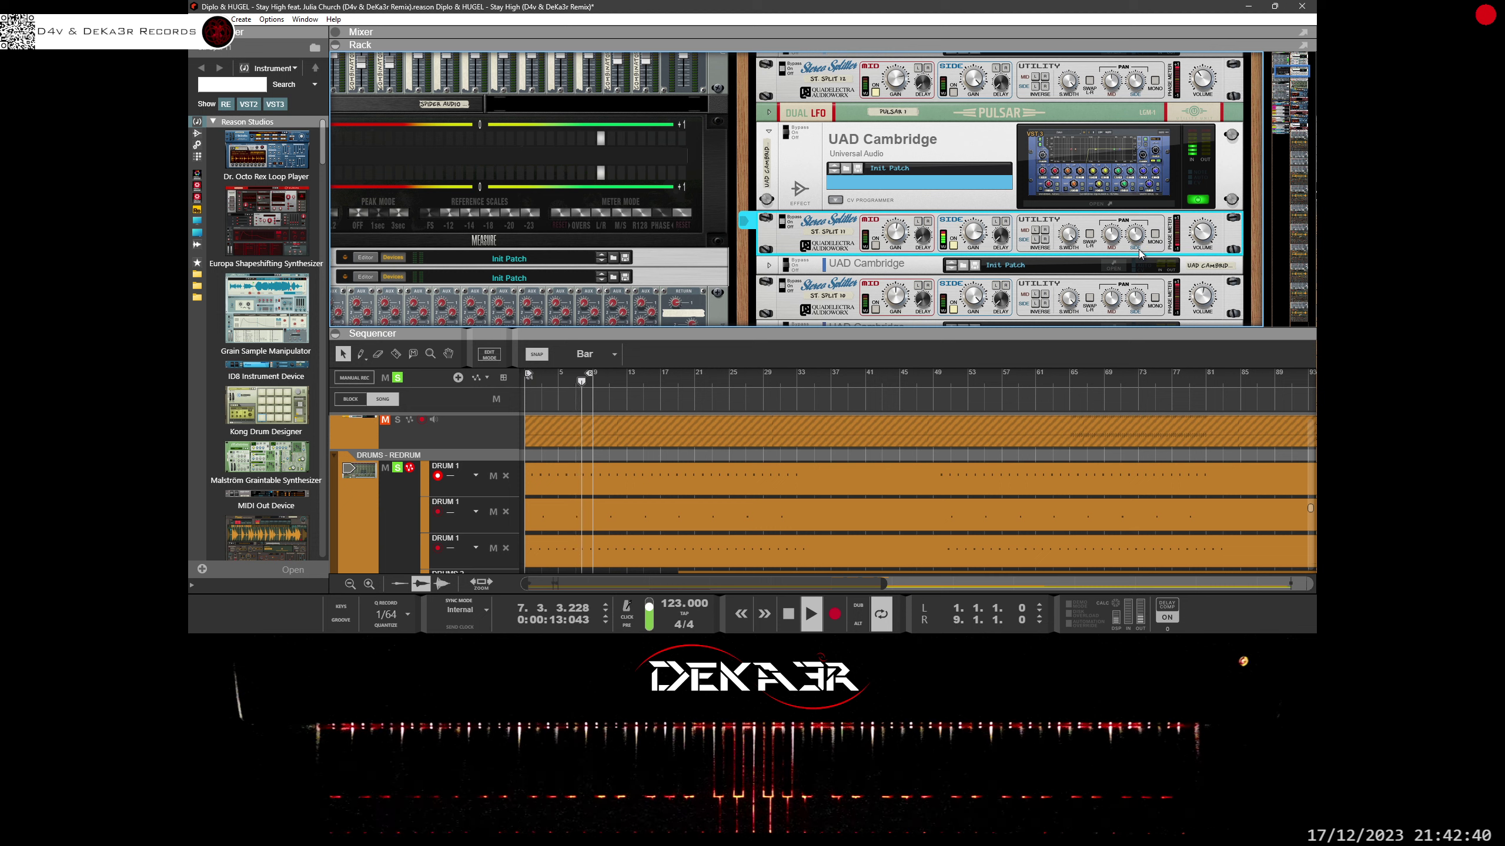
Step: Insert a Matrix Pattern Sequencer from the utilities into the rack directly beneath ST SPLIT 11
{"action": "left_click", "coordinate": [299, 261]}
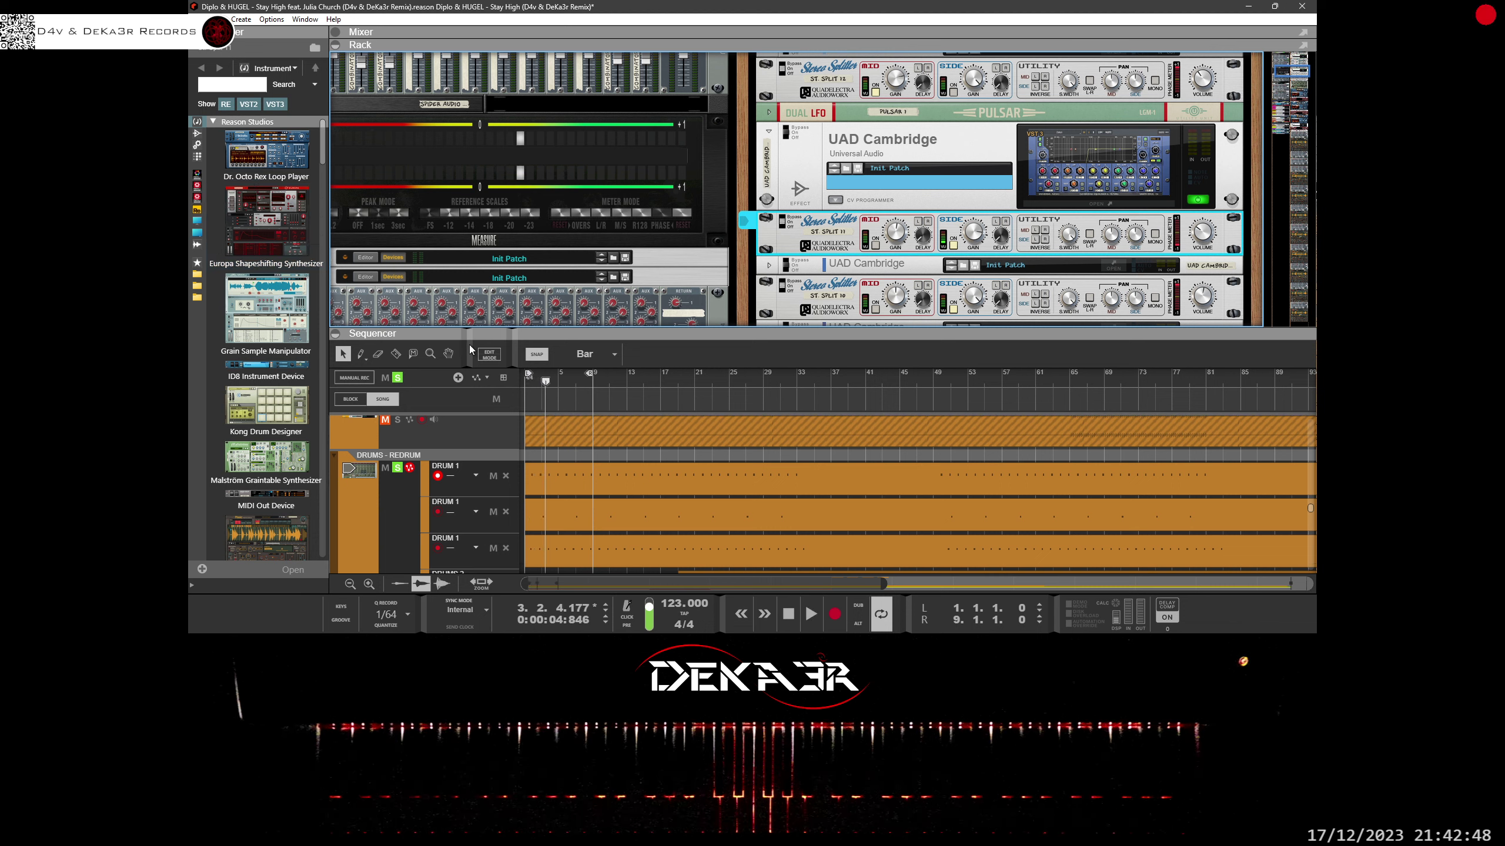
{"action": "left_click", "coordinate": [198, 156]}
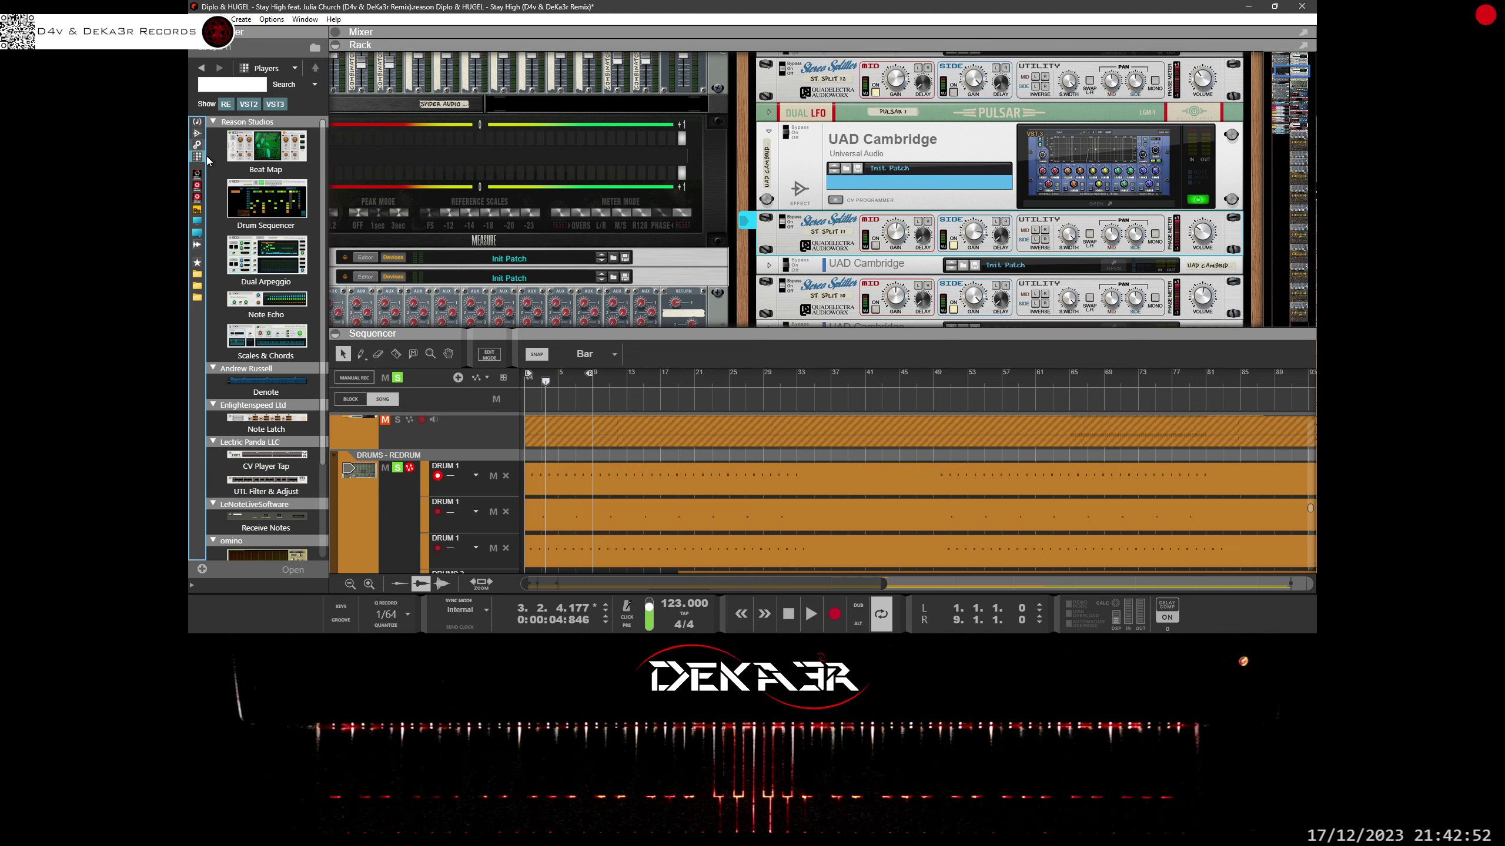
{"action": "left_click", "coordinate": [198, 145]}
{"action": "mouse_move", "coordinate": [262, 237]}
{"action": "left_mouse_down"}
{"action": "mouse_move", "coordinate": [549, 270]}
{"action": "mouse_move", "coordinate": [853, 265]}
{"action": "left_mouse_up"}
{"action": "scroll", "coordinate": [872, 303], "scroll_direction": "down", "scroll_amount": 2}
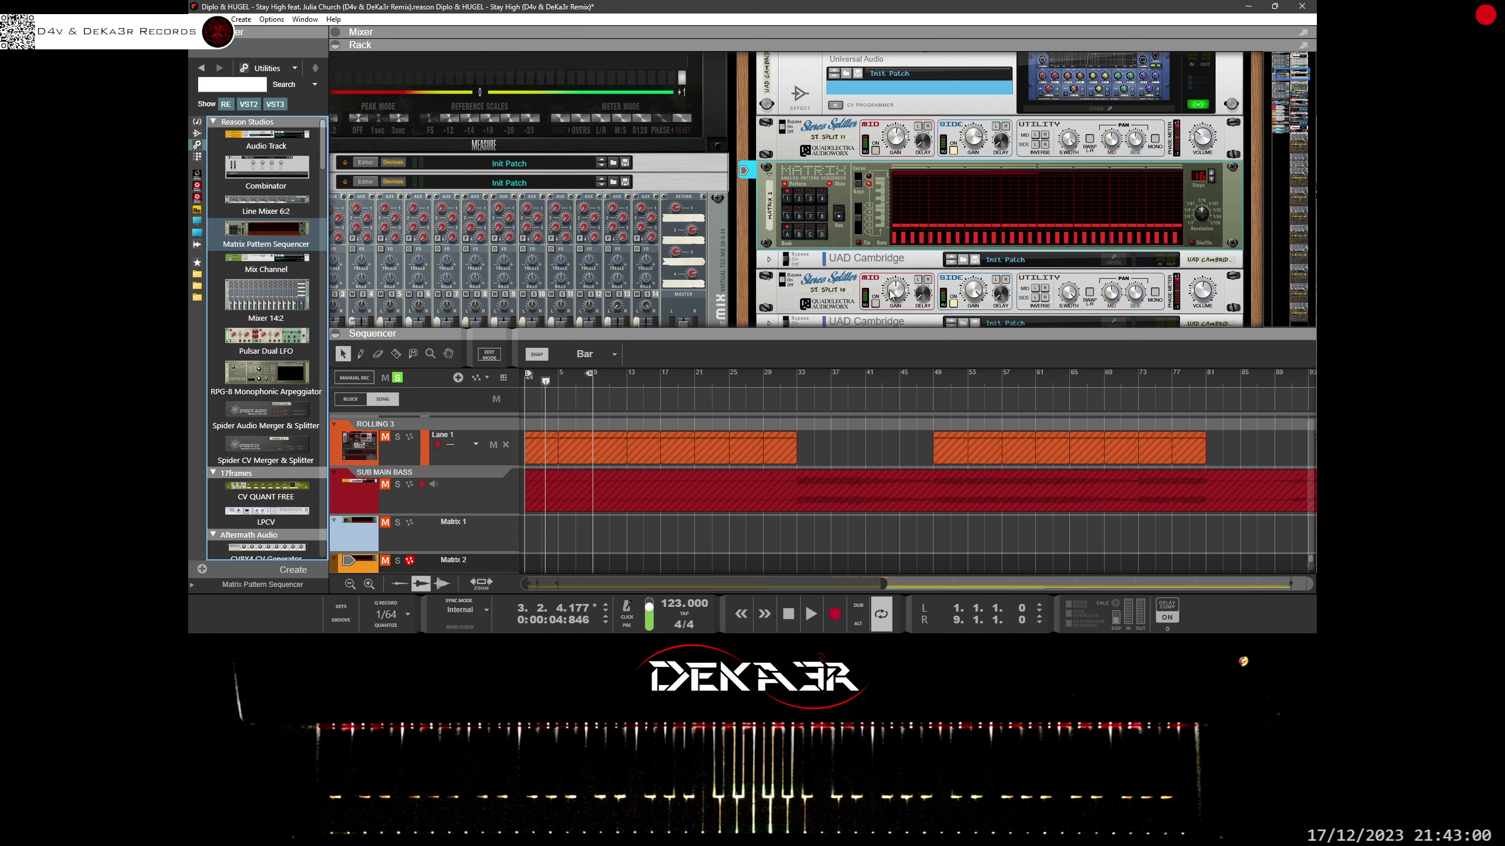
Step: Set the Matrix to its curve display and switch its curve output to bipolar
{"action": "left_click", "coordinate": [858, 182]}
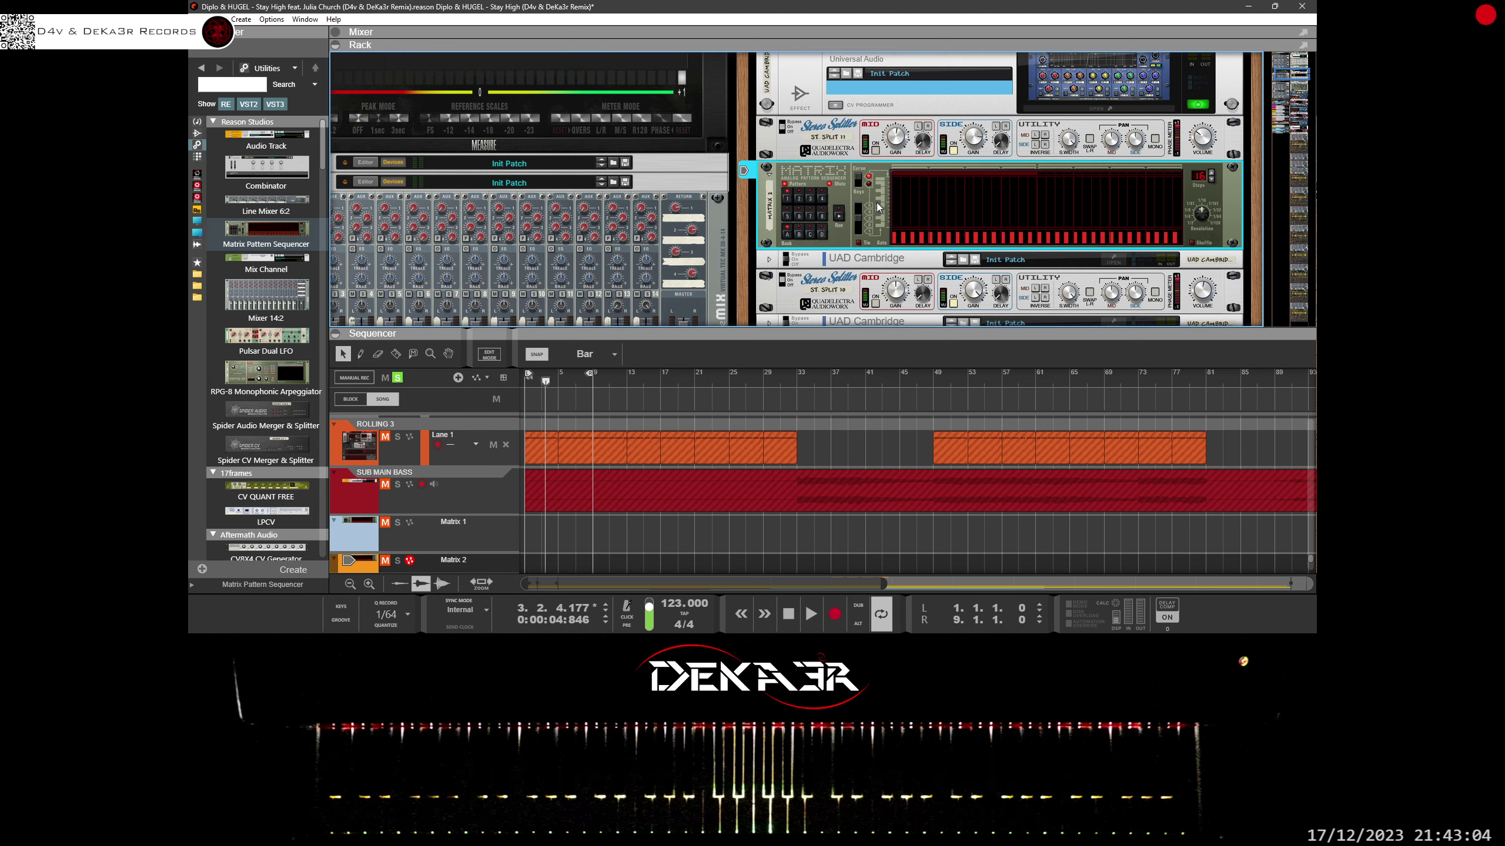
{"action": "key", "text": "Tab"}
{"action": "key", "text": "Tab"}
{"action": "key", "text": "Tab"}
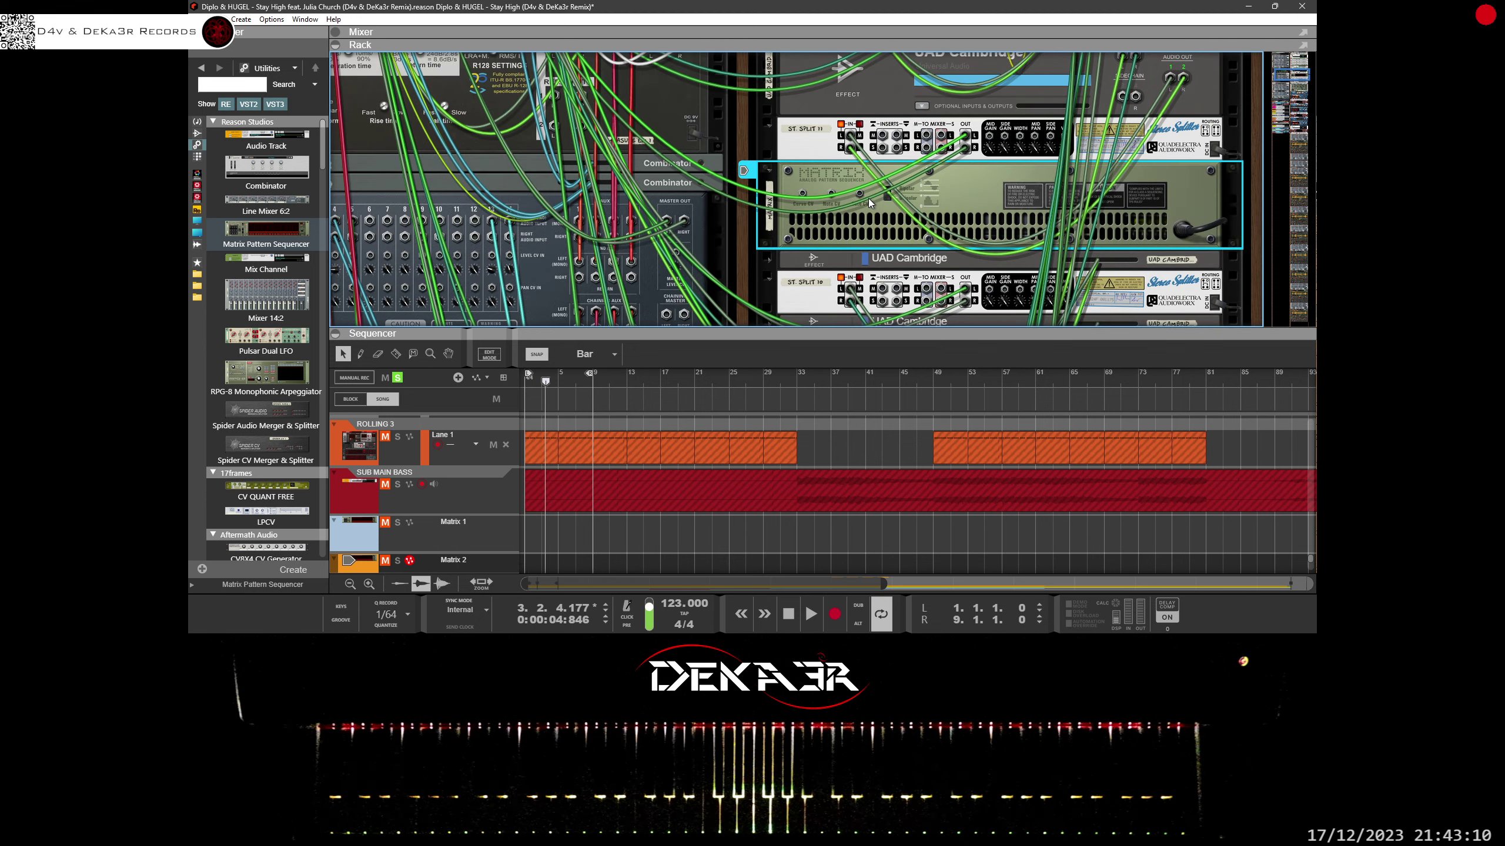
{"action": "key", "text": "Tab"}
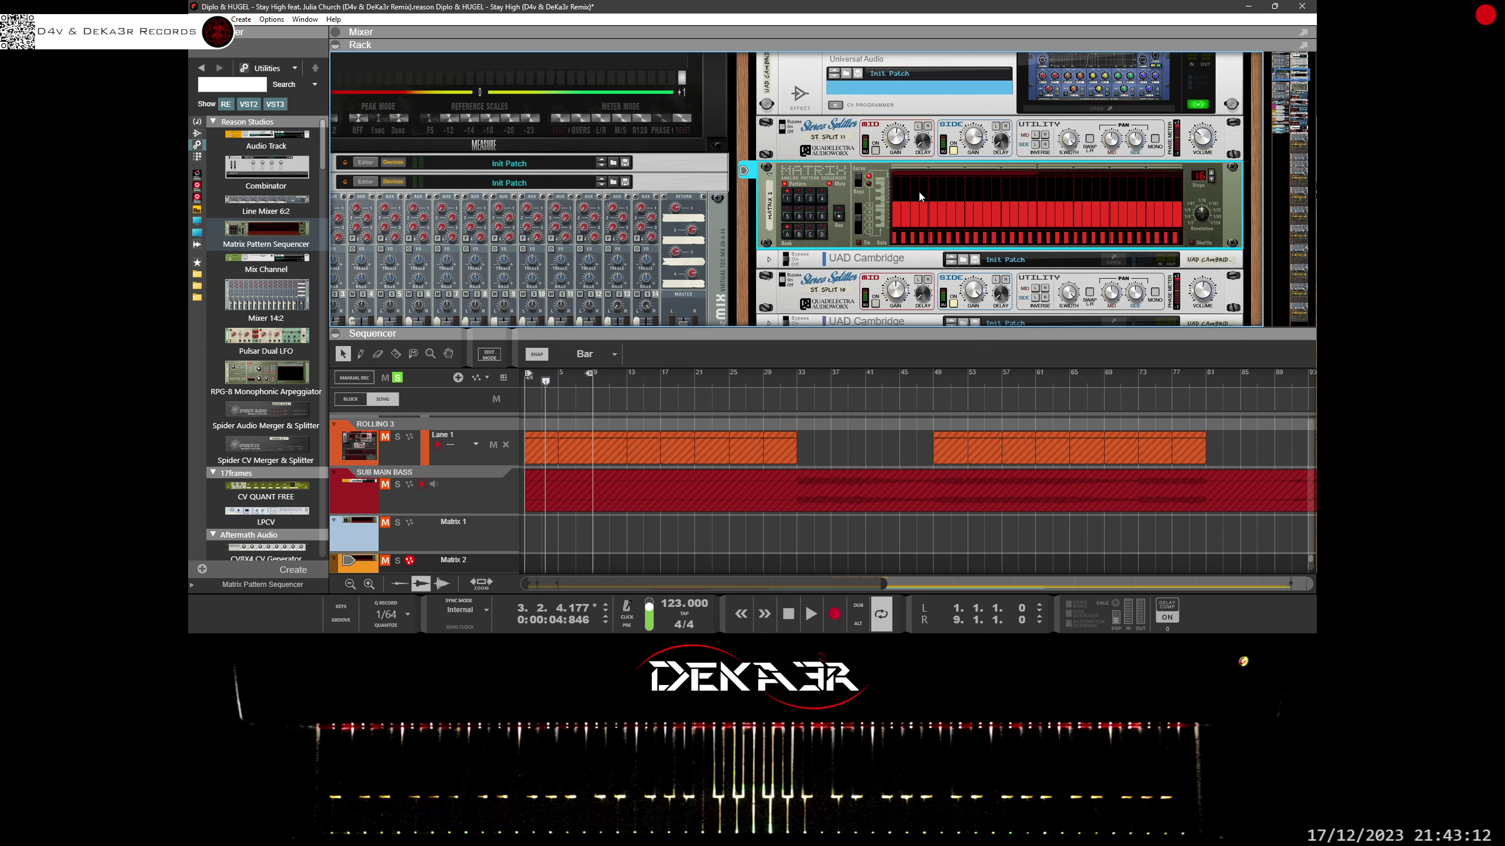
Step: Connect the Matrix's Curve CV output to the side pan CV input of ST SPLIT 11, and start playback
{"action": "key", "text": "Tab"}
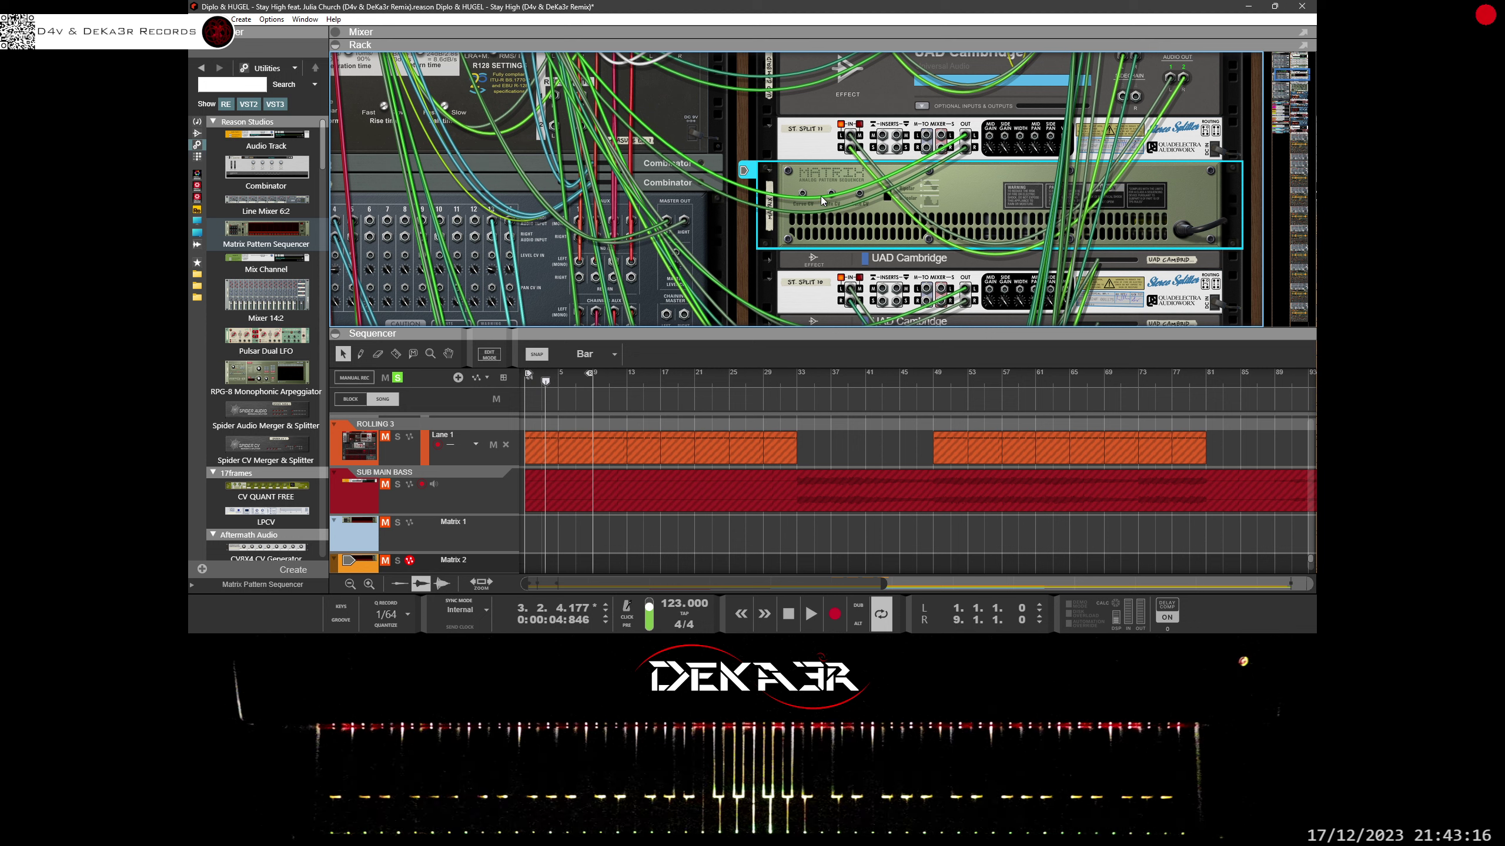
{"action": "left_click_drag", "start_coordinate": [804, 194], "coordinate": [1048, 164]}
{"action": "key", "text": "space"}
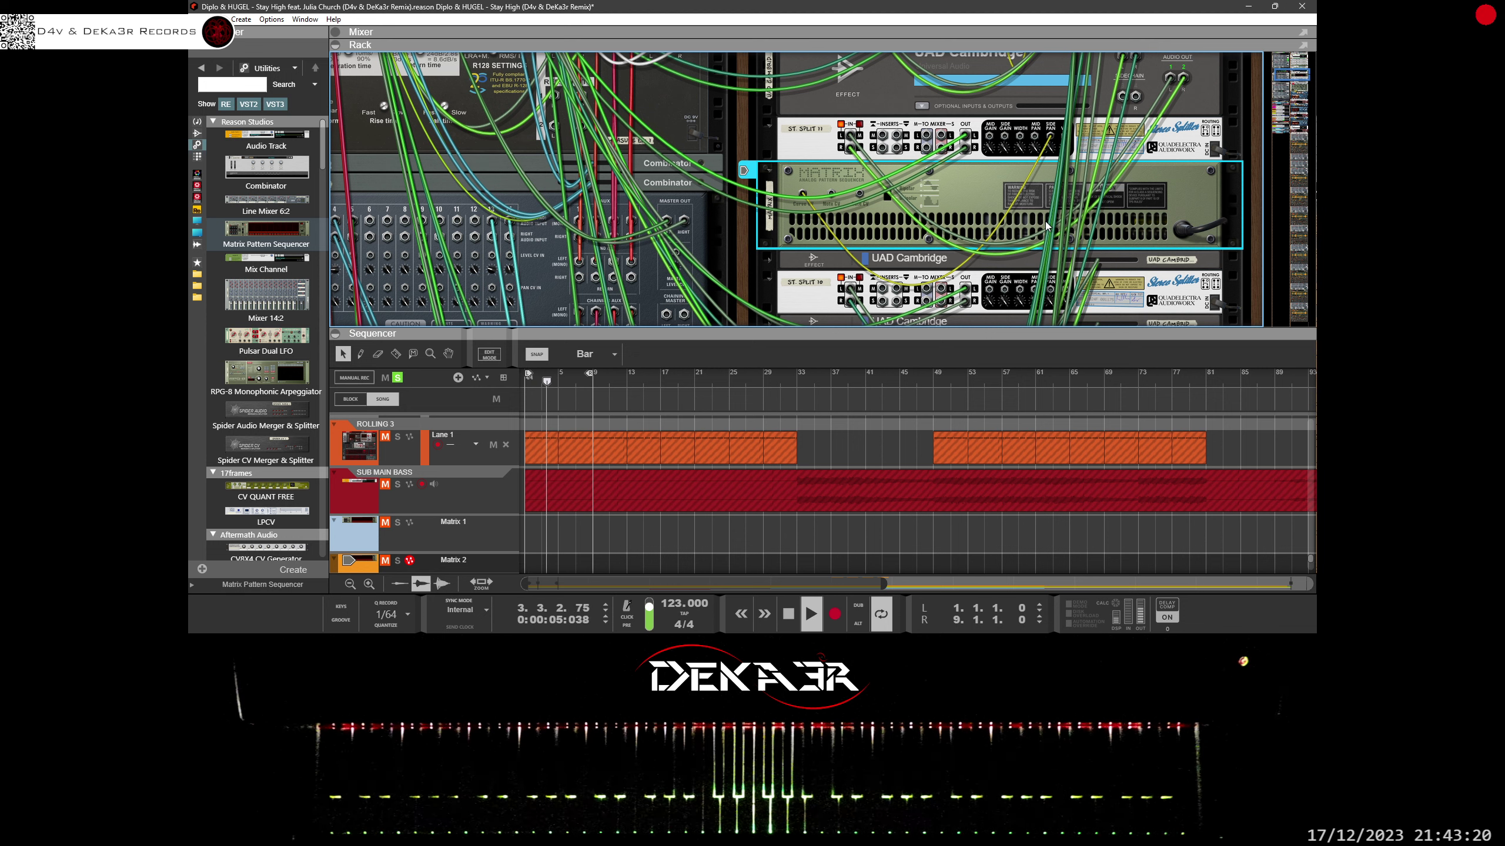
Step: Raise the first 16 steps of the Matrix's curve pattern to maximum on the front panel
{"action": "key", "text": "Tab"}
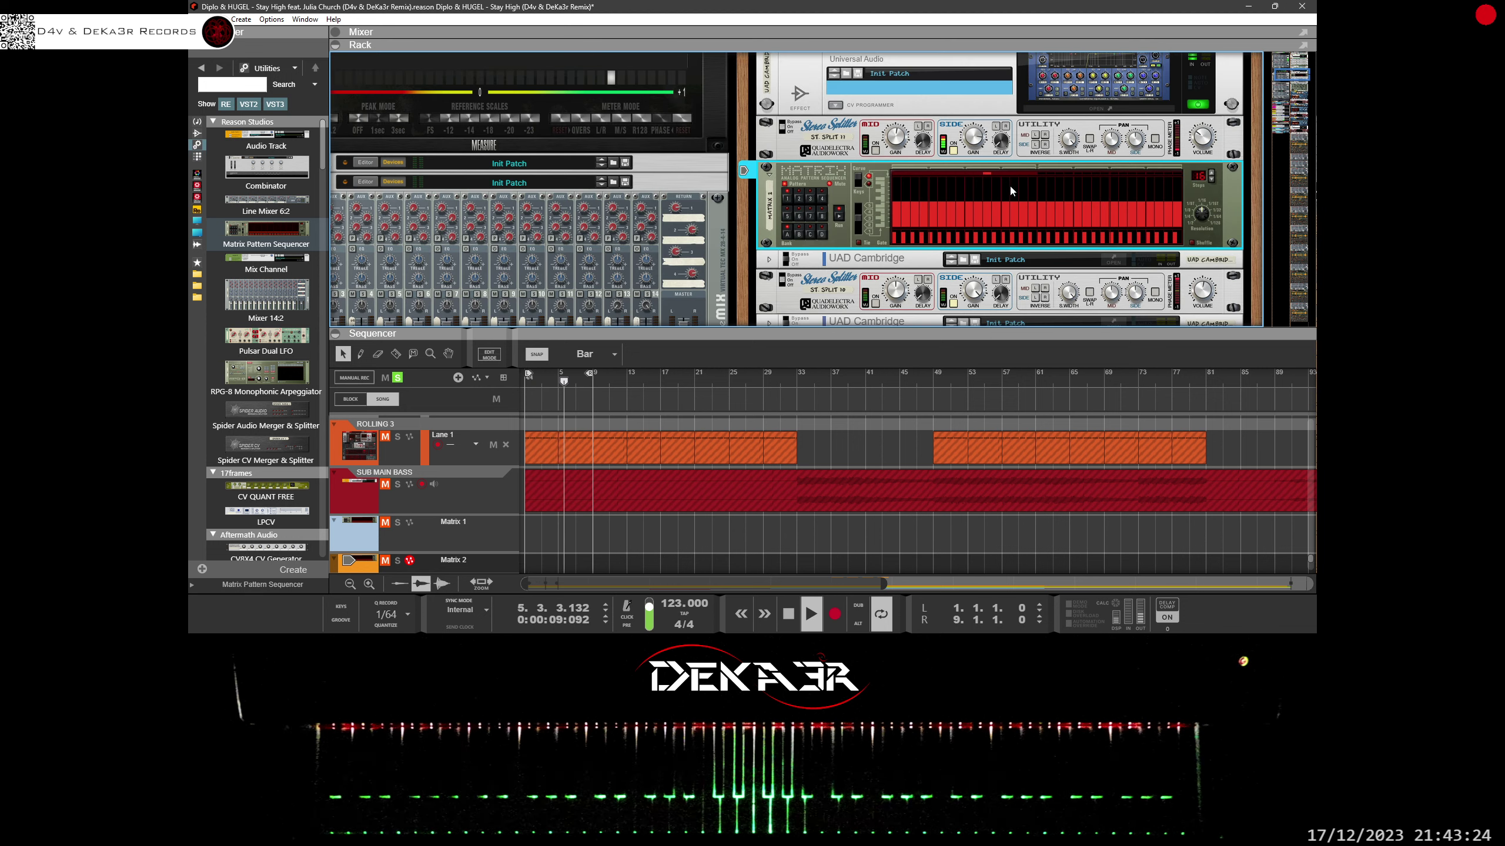
{"action": "mouse_move", "coordinate": [924, 184]}
{"action": "left_mouse_down"}
{"action": "mouse_move", "coordinate": [896, 177]}
{"action": "mouse_move", "coordinate": [1028, 174]}
{"action": "left_mouse_up"}
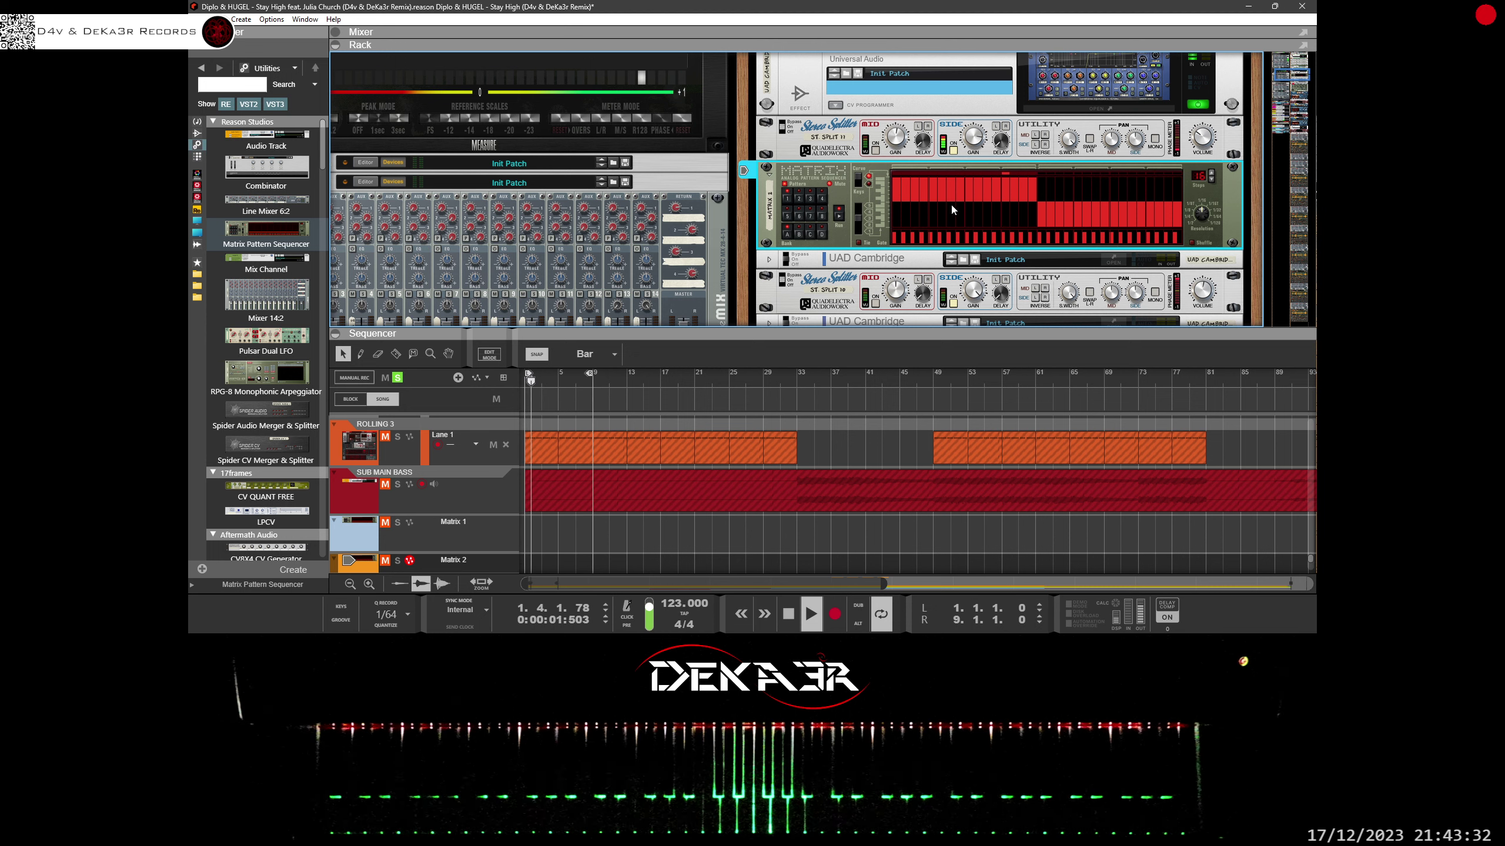
Step: Examine the rear cable routing from the Matrix's Curve CV output to ST SPLIT 11's side pan, with cables shown in full and reduced
{"action": "key", "text": "Tab"}
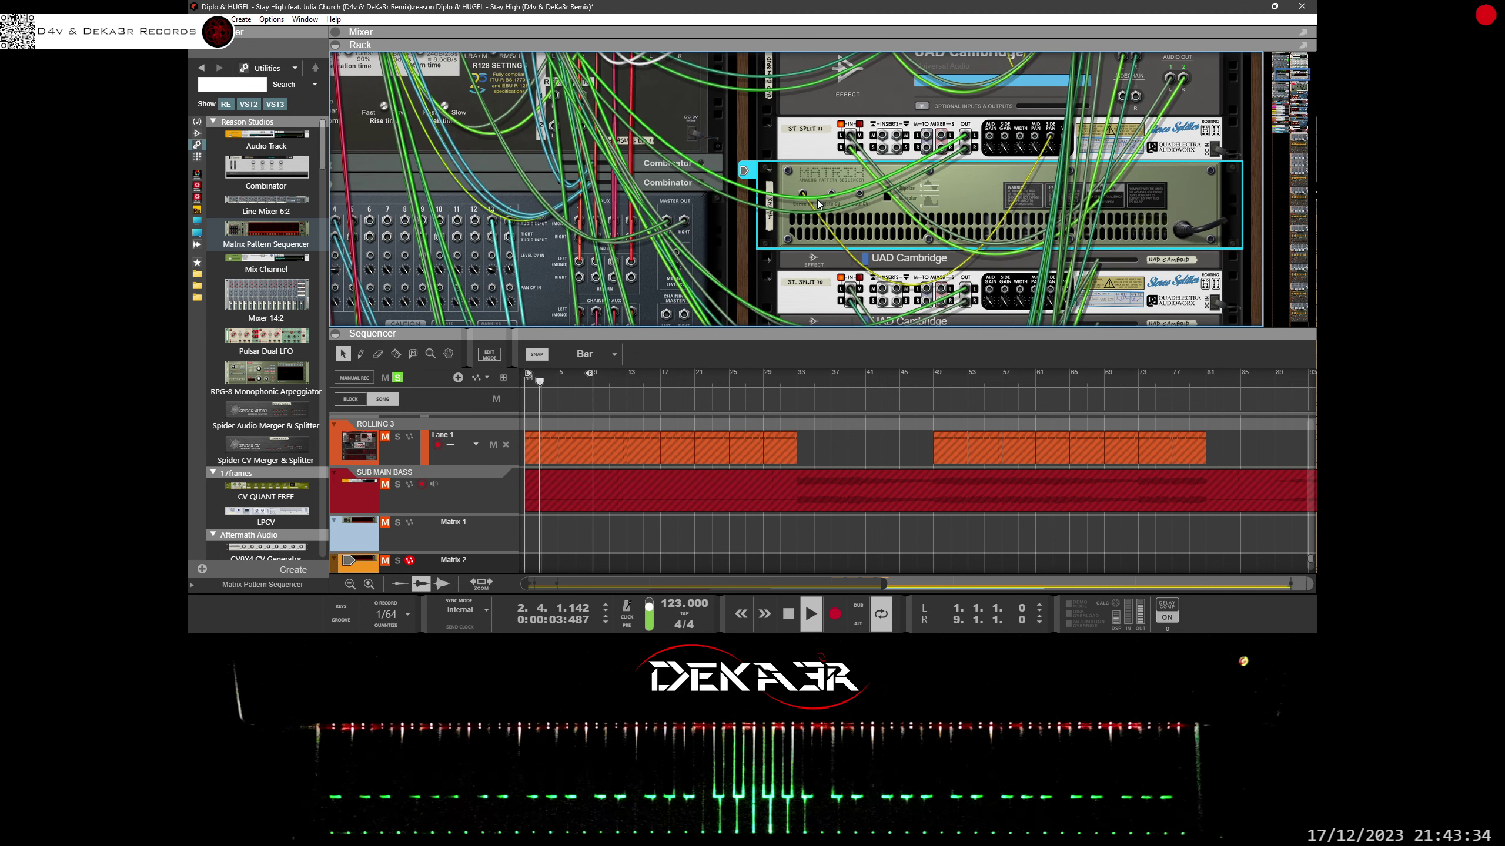
{"action": "key", "text": "k"}
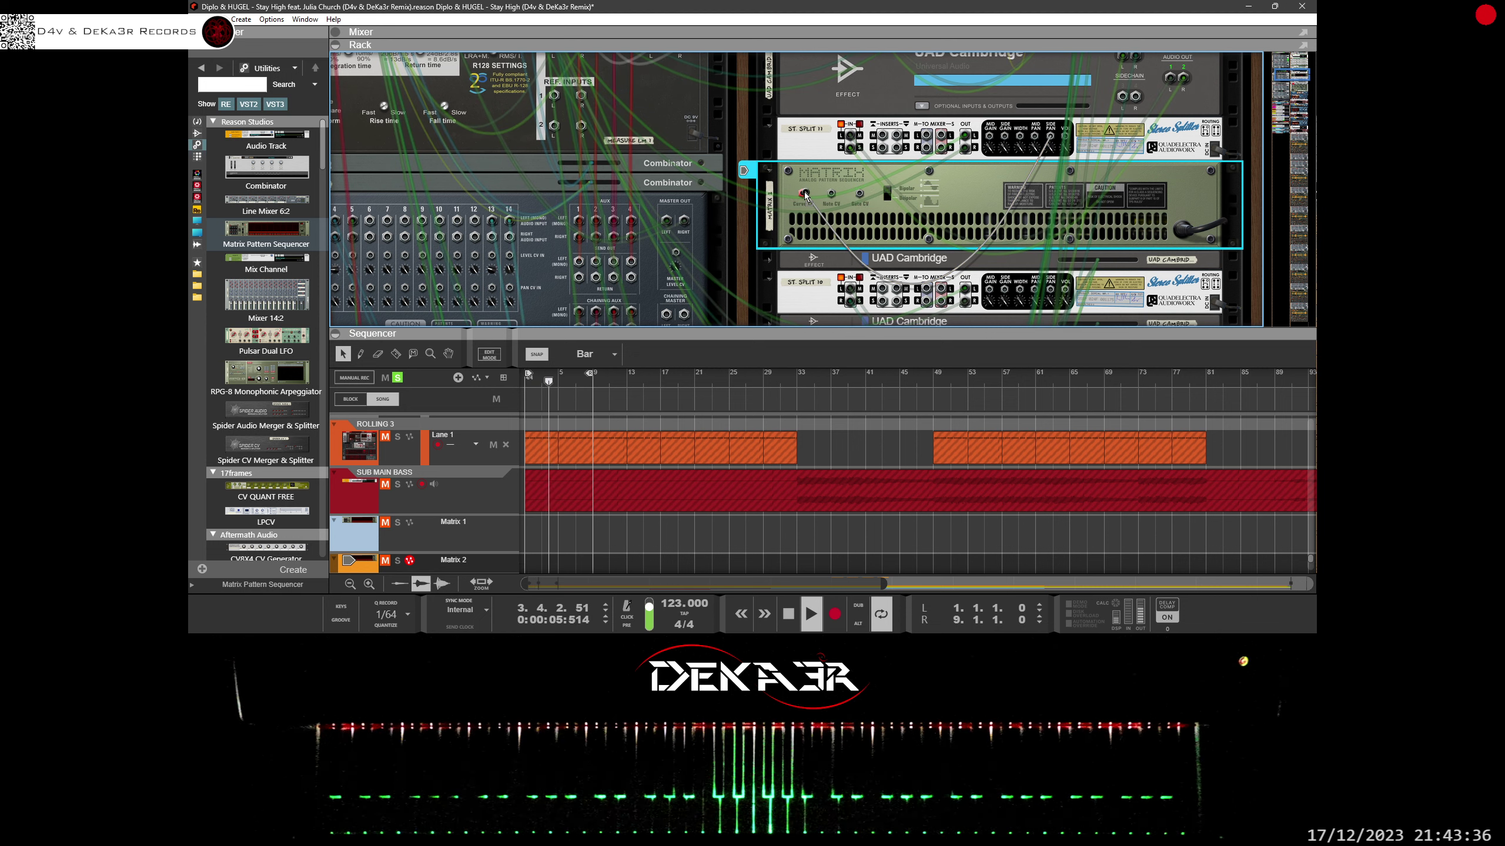
{"action": "mouse_move", "coordinate": [805, 195]}
{"action": "left_mouse_down"}
{"action": "mouse_move", "coordinate": [858, 192]}
{"action": "mouse_move", "coordinate": [804, 195]}
{"action": "left_mouse_up"}
{"action": "key", "text": "k"}
{"action": "key", "text": "k"}
{"action": "key", "text": "k"}
{"action": "key", "text": "k"}
{"action": "key", "text": "k"}
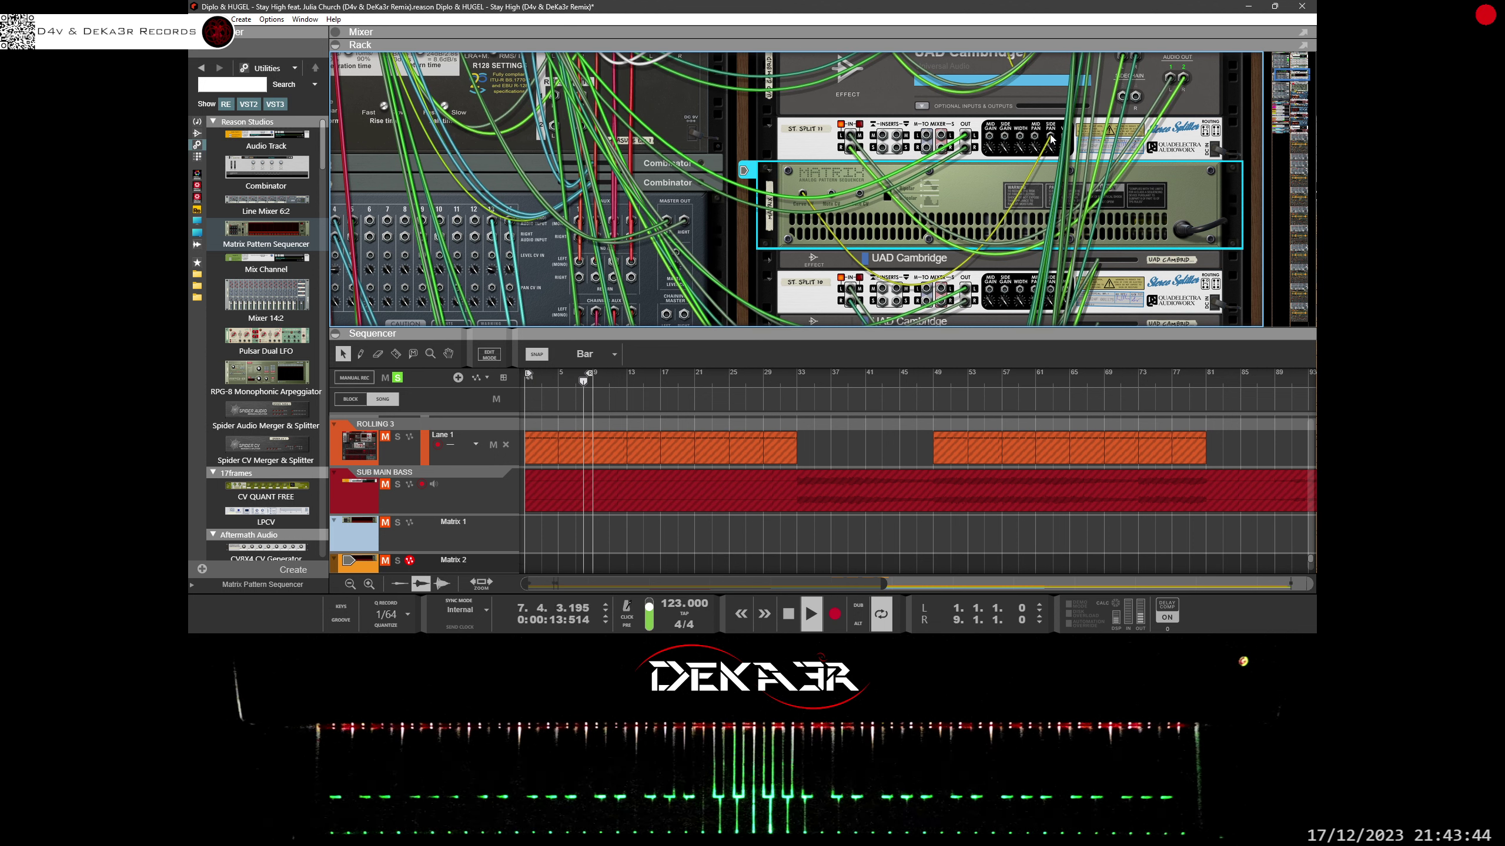
{"action": "key", "text": "Tab"}
{"action": "key", "text": "Tab"}
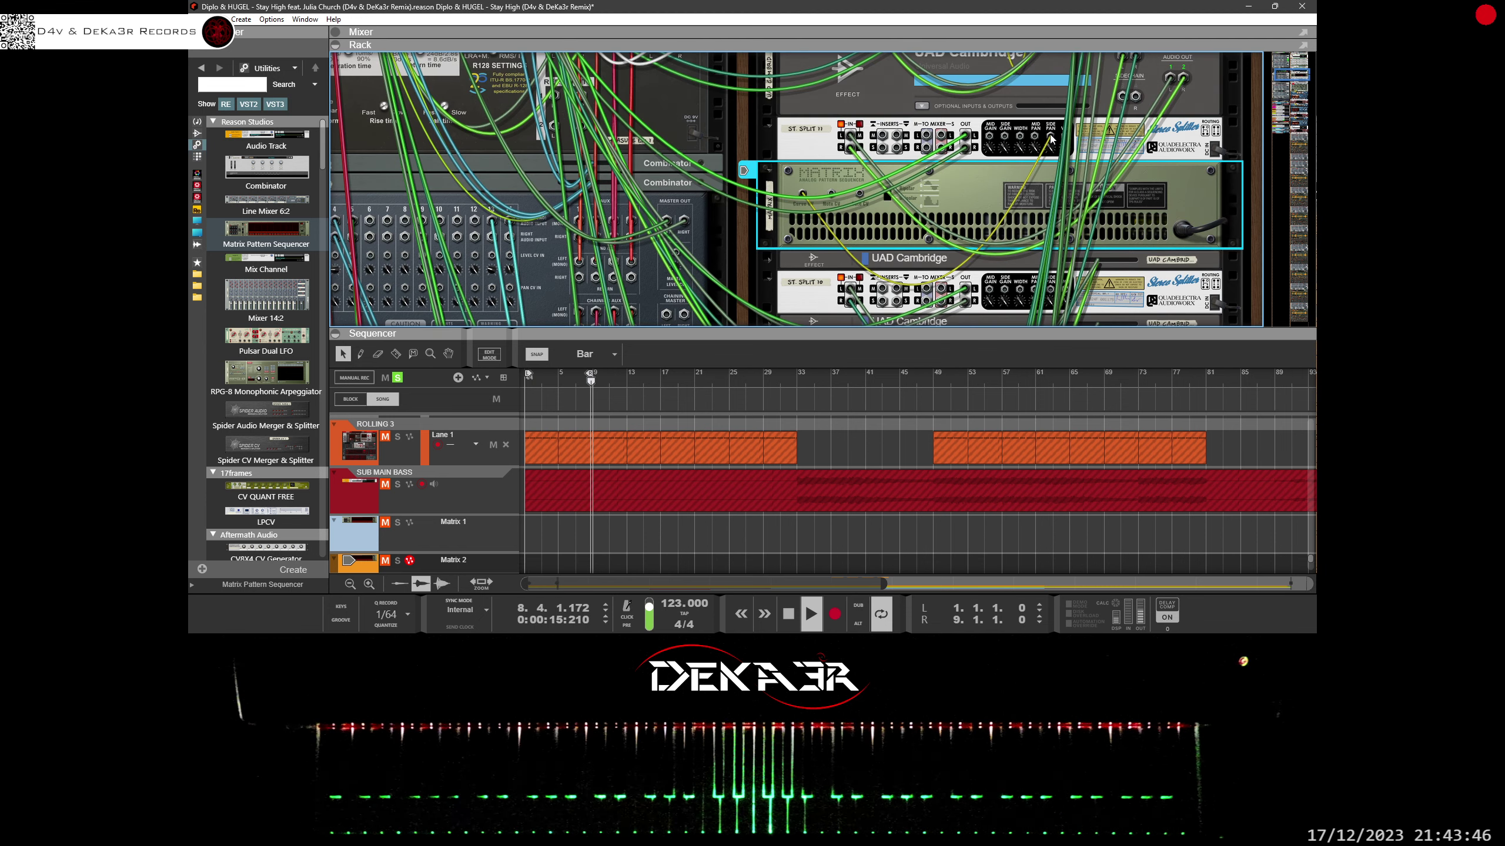
Step: Reconnect the Matrix's Curve CV output to the side pan CV input of ST SPLIT 11 and switch the curve output to unipolar
{"action": "key", "text": "Tab"}
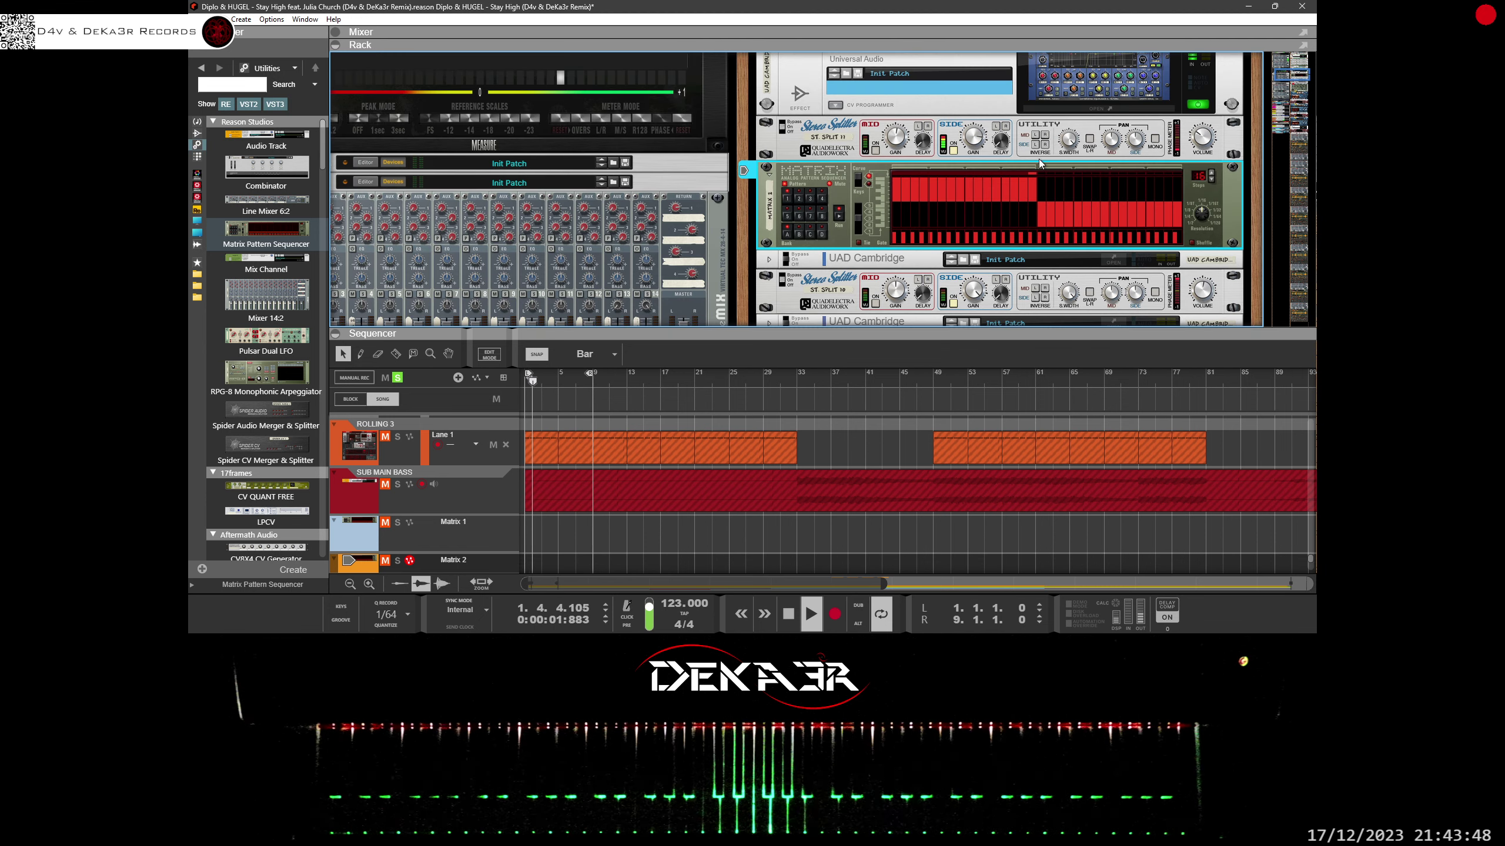
{"action": "left_click", "coordinate": [950, 149]}
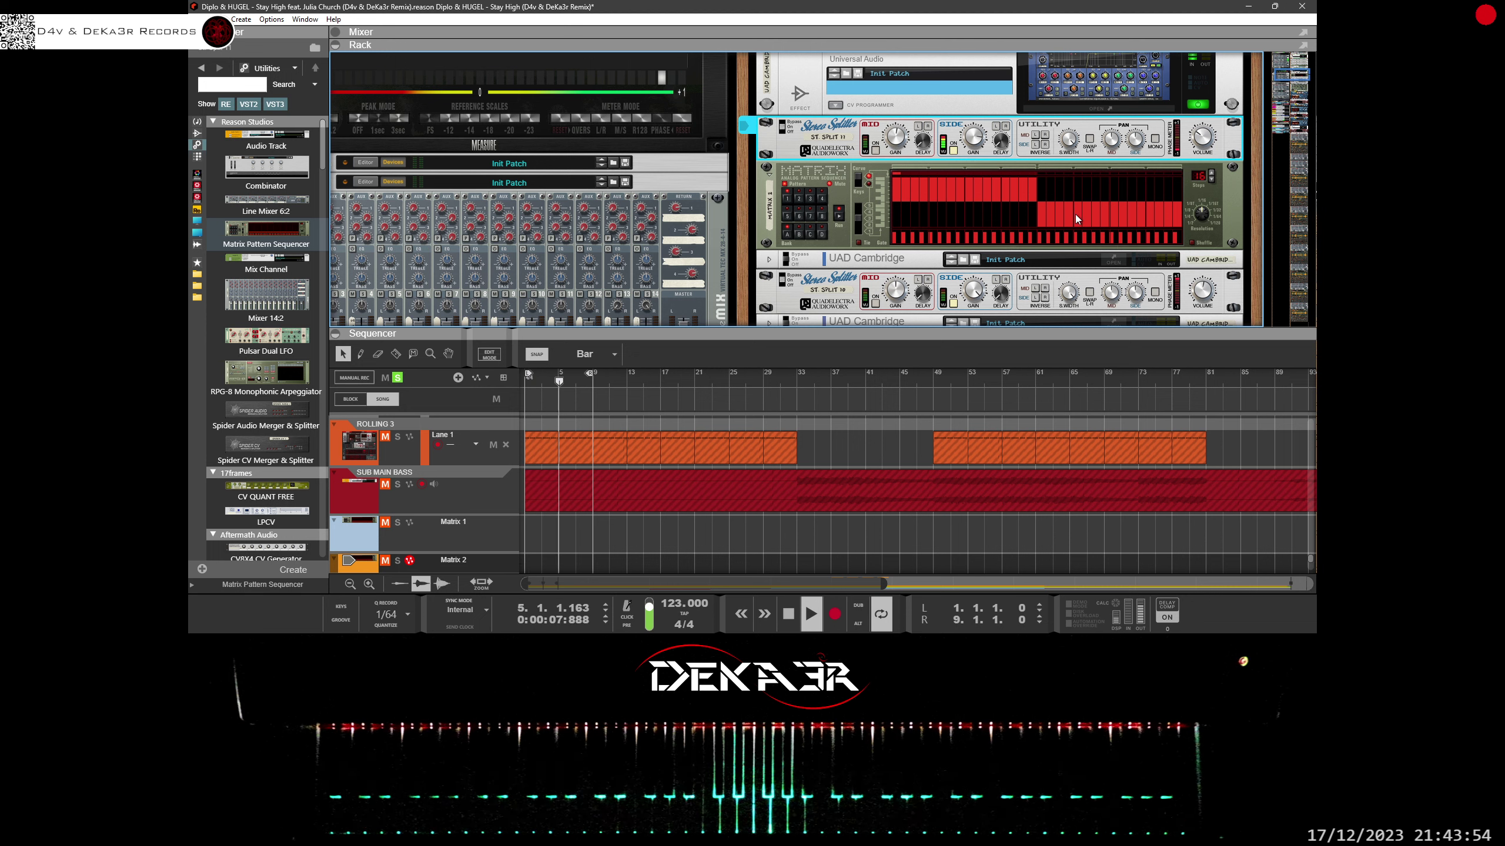
{"action": "left_click", "coordinate": [842, 219]}
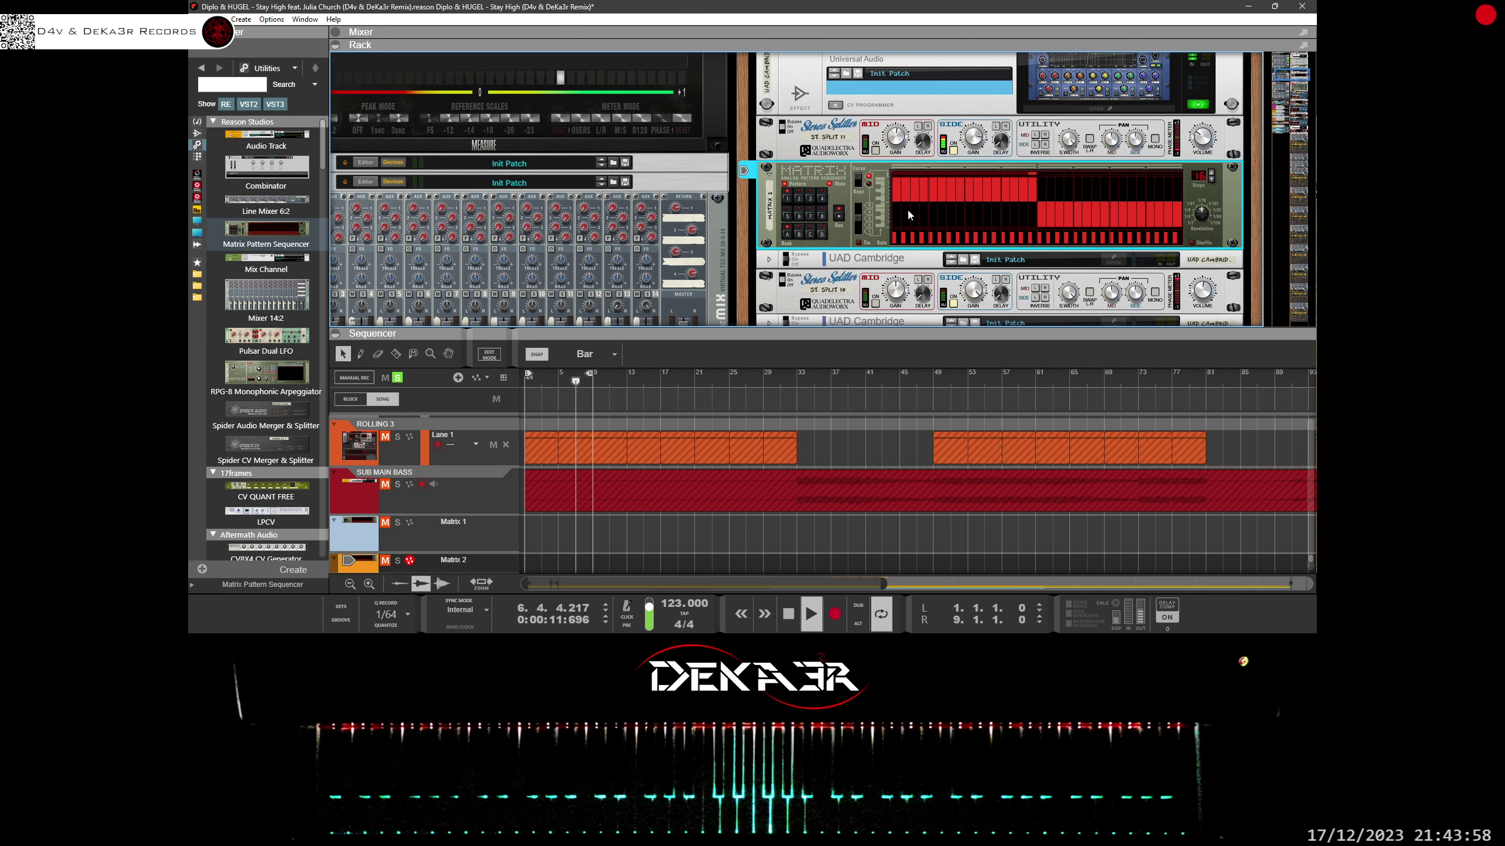
{"action": "key", "text": "Tab"}
{"action": "left_click", "coordinate": [1045, 152]}
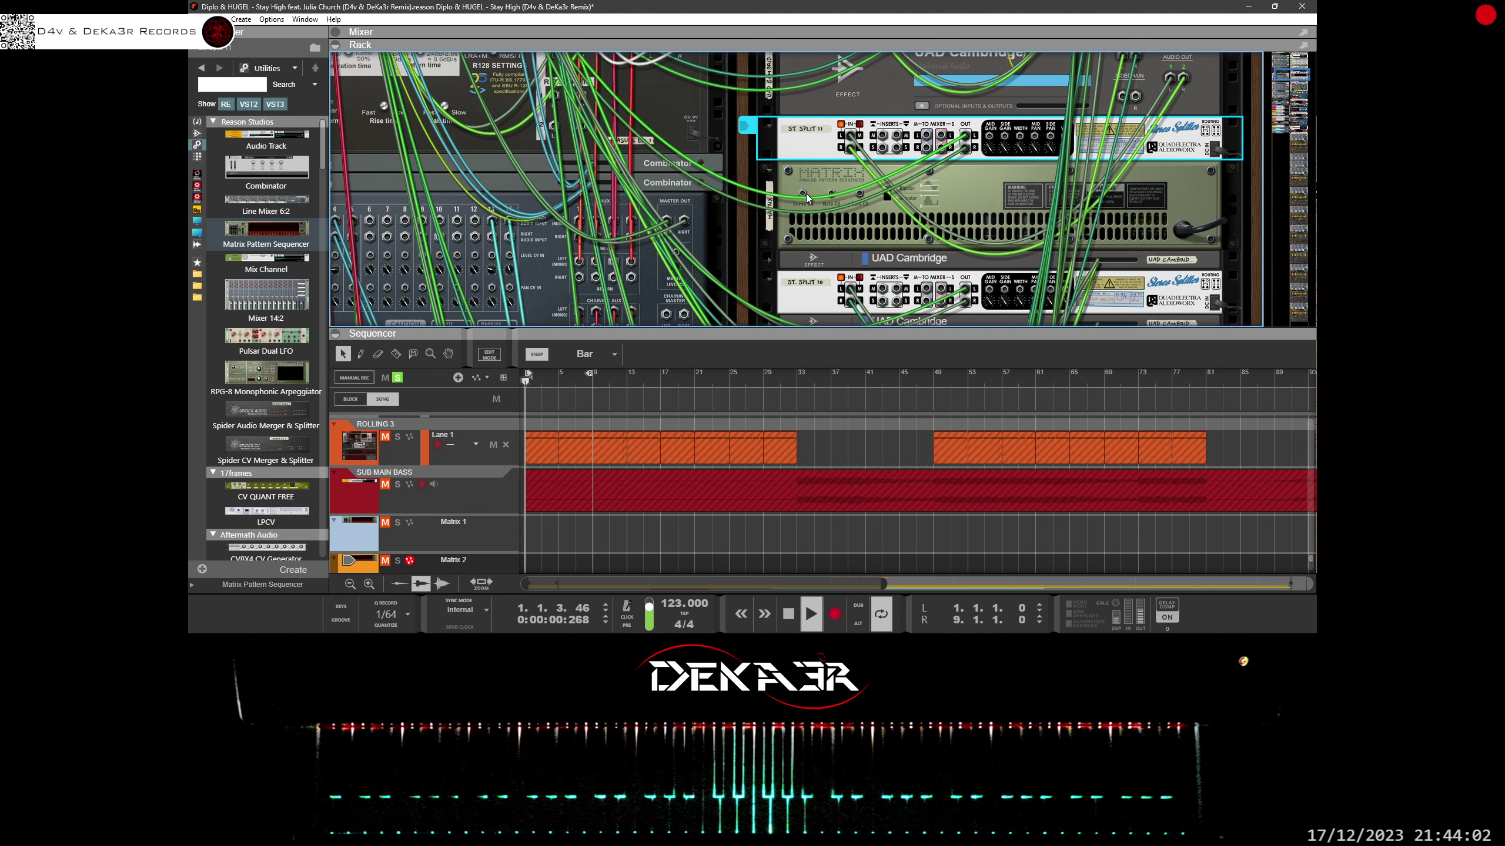
{"action": "left_click", "coordinate": [1021, 171]}
{"action": "left_click_drag", "start_coordinate": [1050, 142], "coordinate": [1025, 153]}
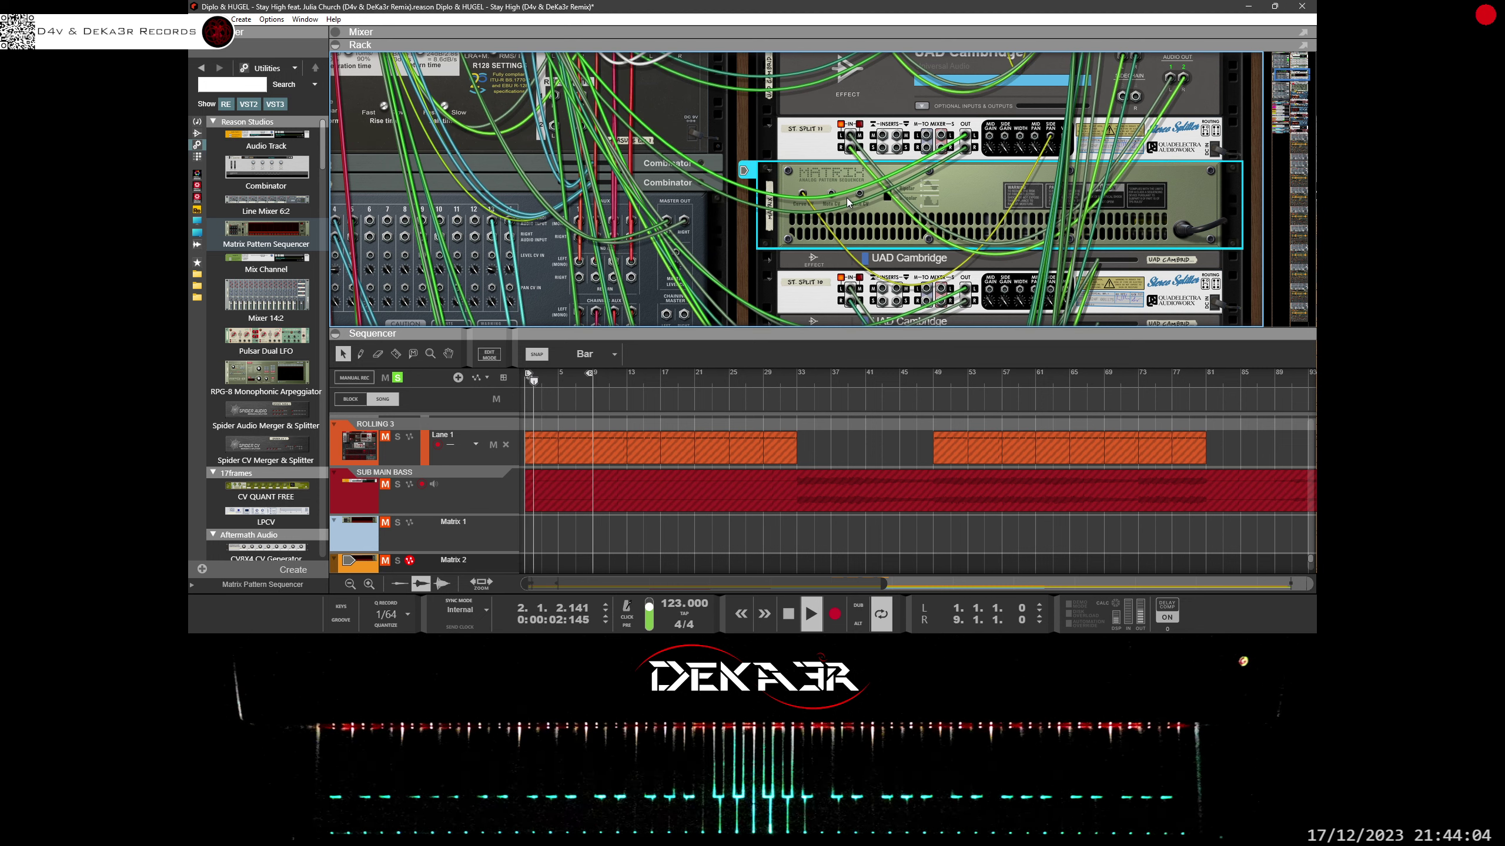
Step: Lower the first 16 steps of the Matrix's unipolar curve pattern to zero
{"action": "key", "text": "Tab"}
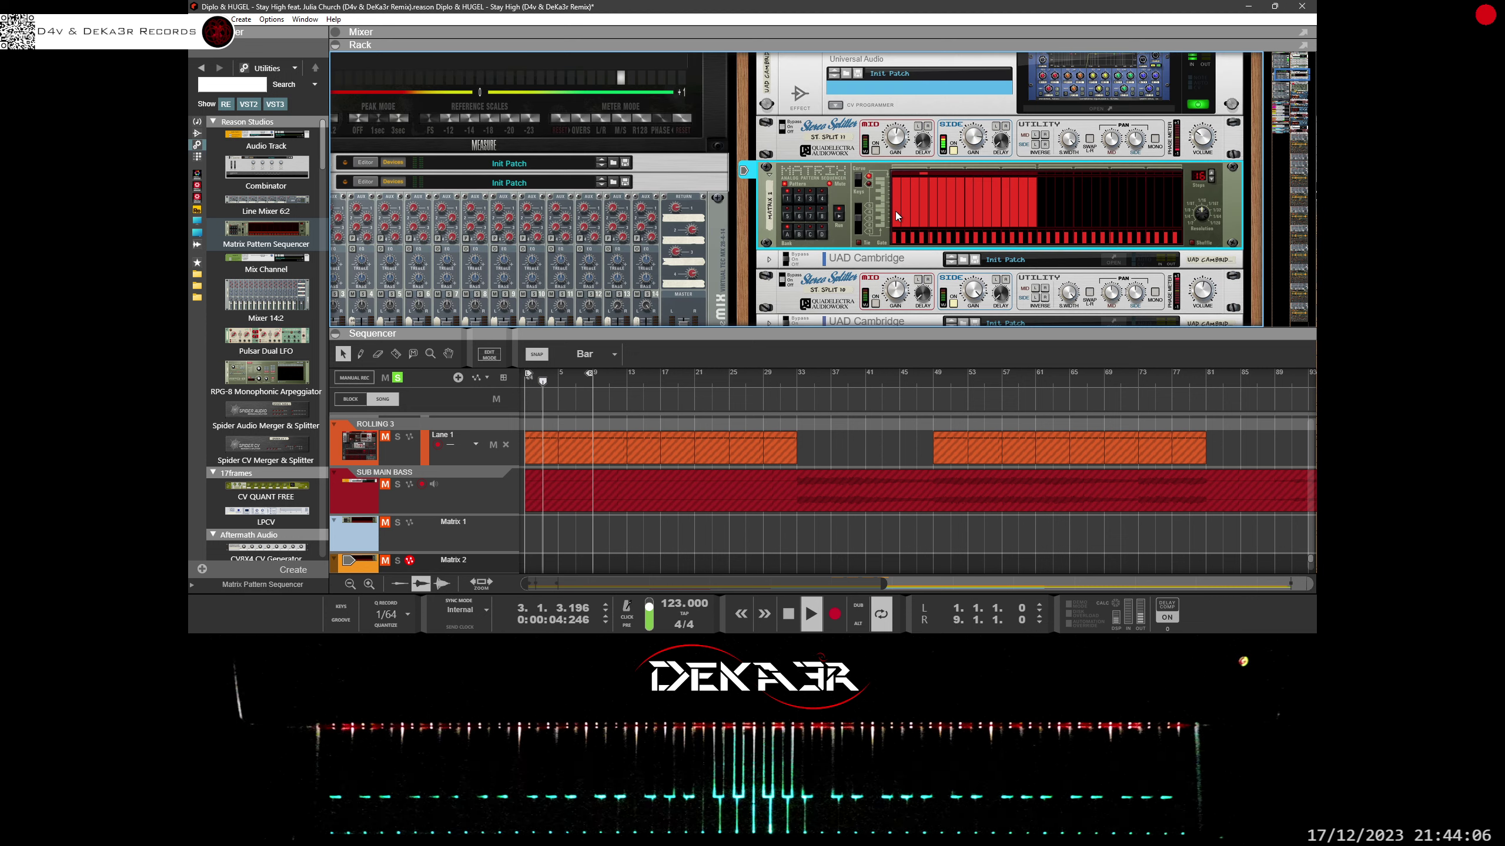
{"action": "left_click_drag", "start_coordinate": [909, 206], "coordinate": [910, 223]}
{"action": "left_click_drag", "start_coordinate": [905, 234], "coordinate": [1030, 240]}
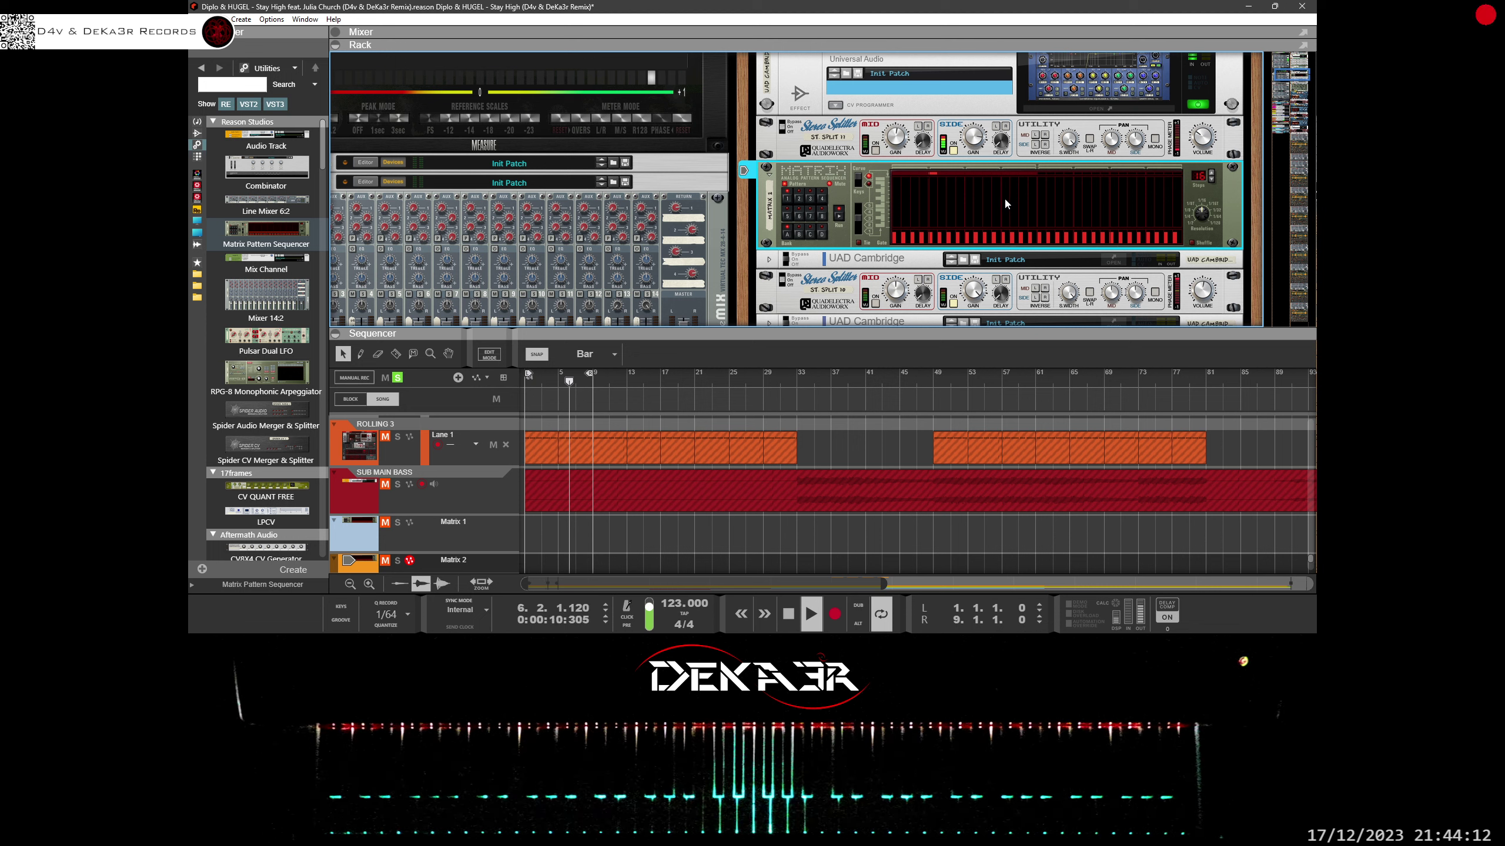
Step: Move the Curve CV cable to the mid pan CV input of ST SPLIT 11 and raise curve steps 2 to 12 to maximum
{"action": "key", "text": "Tab"}
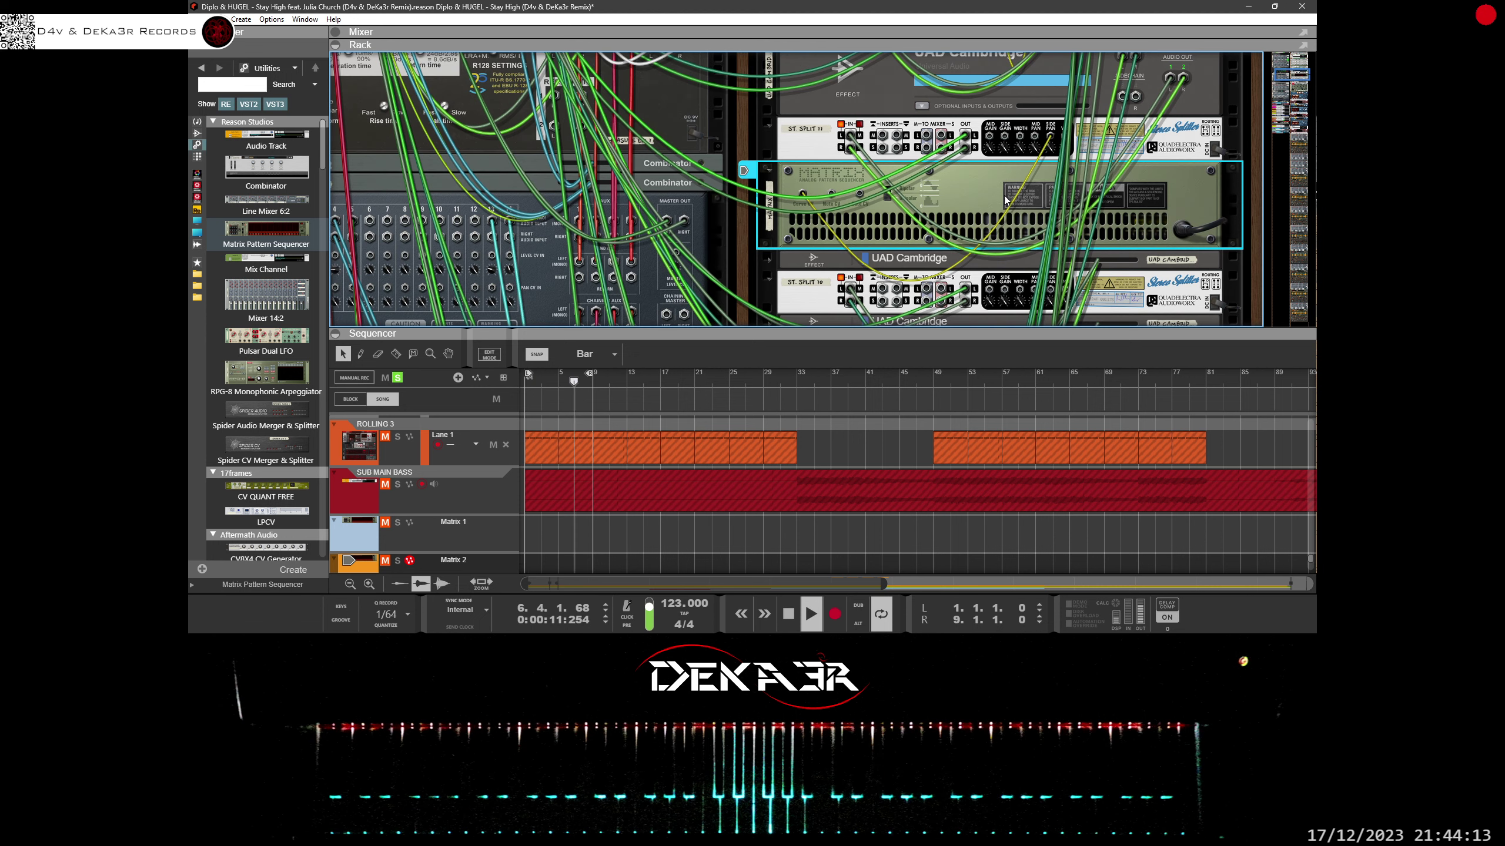
{"action": "left_click", "coordinate": [1047, 142]}
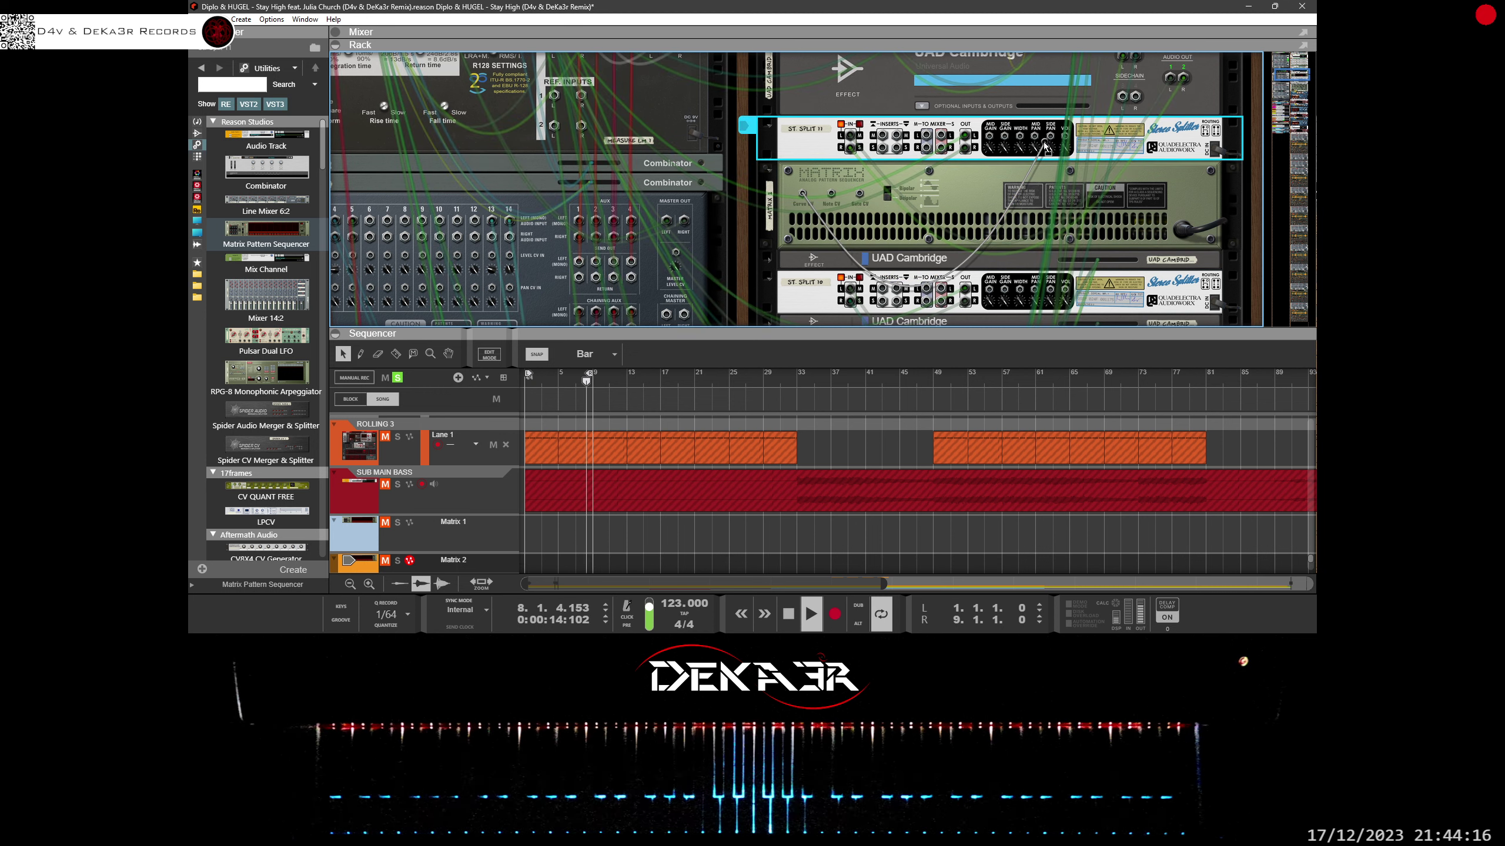
{"action": "left_click_drag", "start_coordinate": [1046, 148], "coordinate": [1035, 141]}
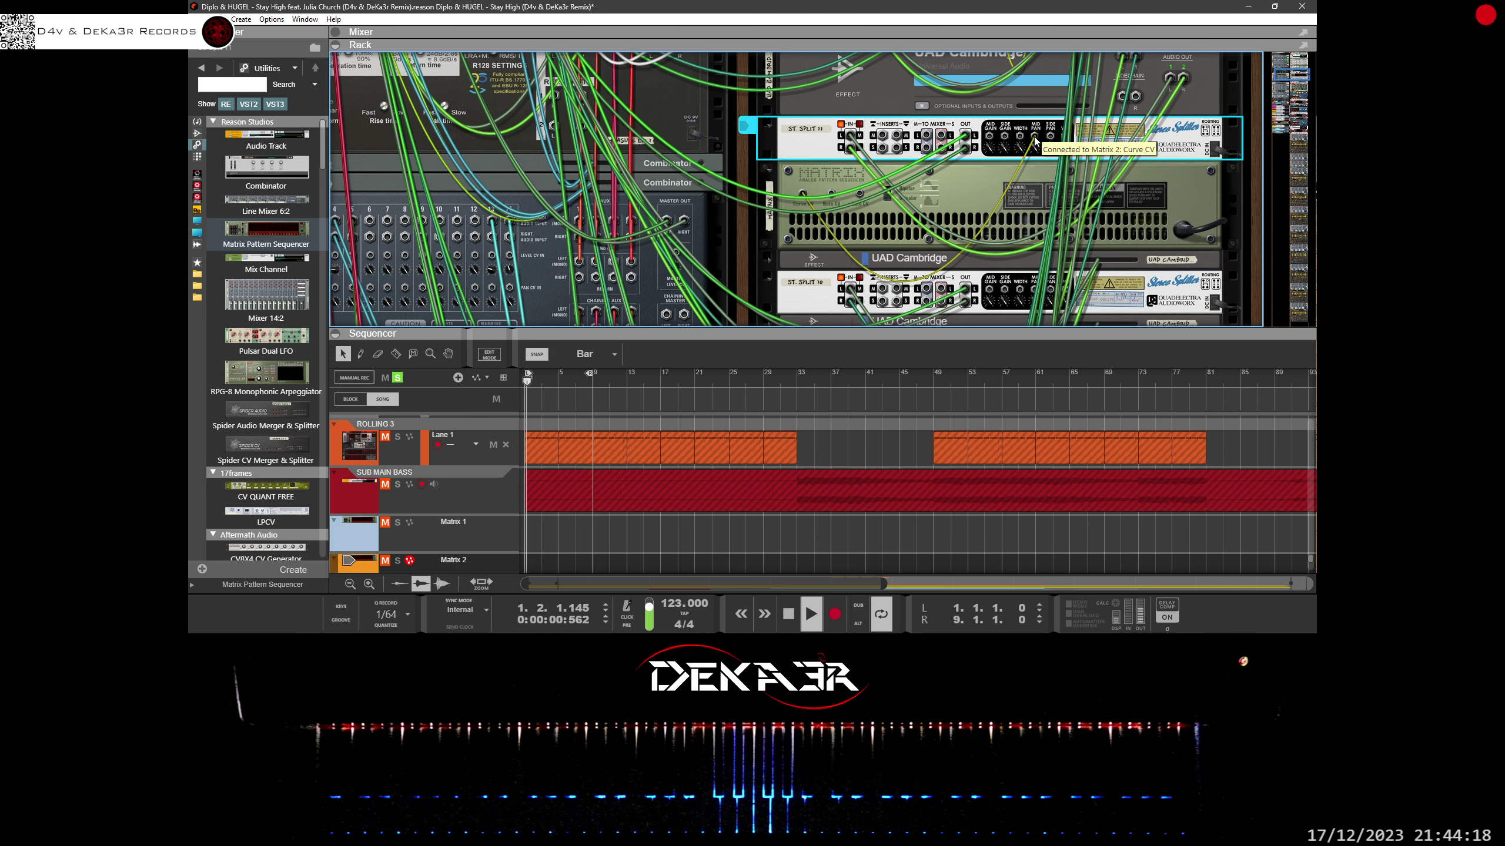
{"action": "key", "text": "Tab"}
{"action": "left_click_drag", "start_coordinate": [901, 183], "coordinate": [964, 178]}
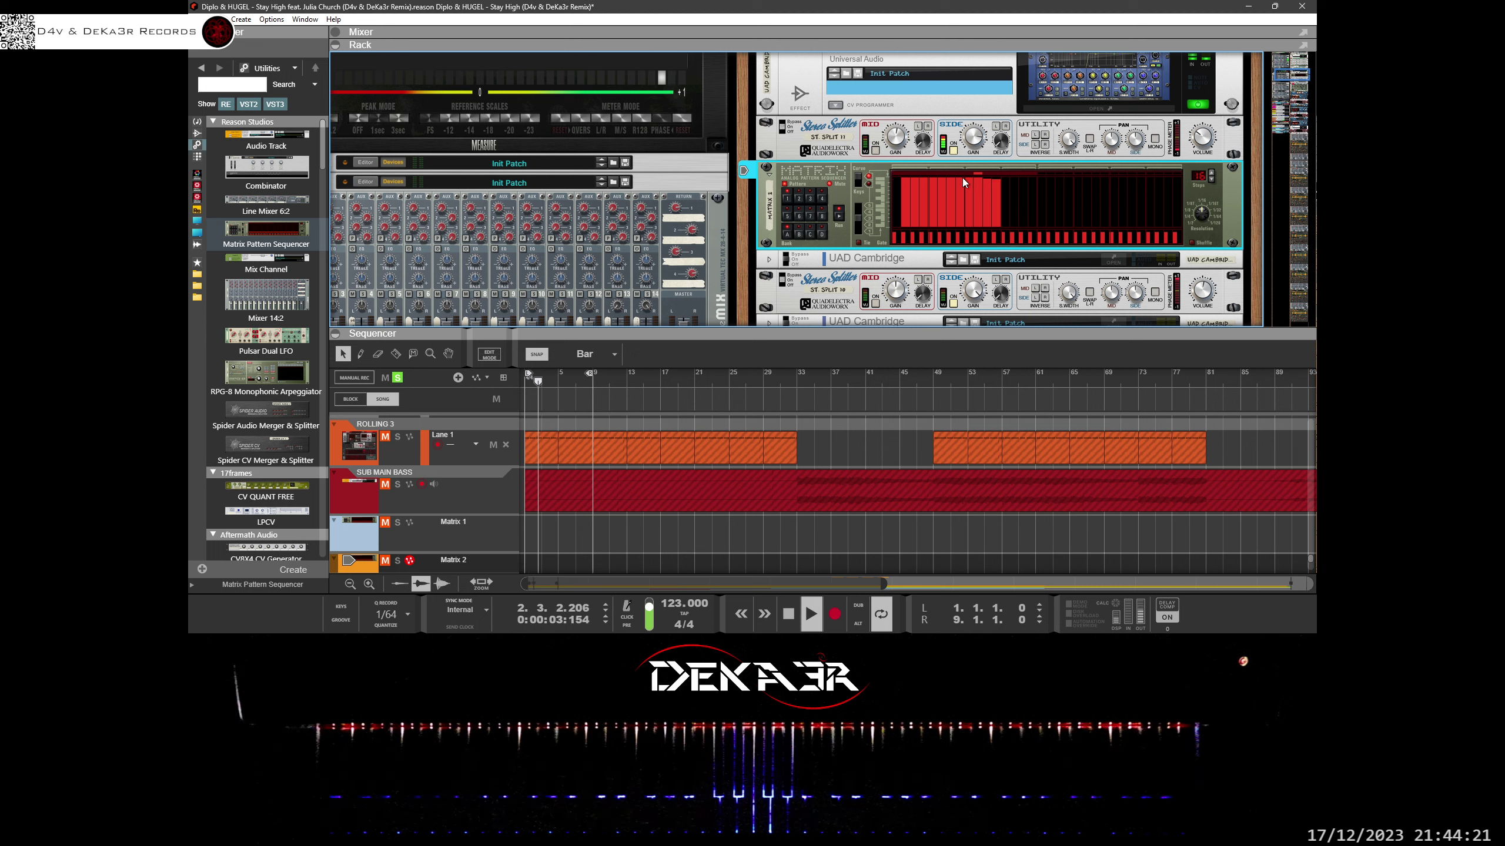
{"action": "left_click", "coordinate": [857, 182]}
{"action": "left_click", "coordinate": [857, 183]}
Step: Switch the Matrix's curve output to bipolar and move its Curve CV cable to the side pan CV input of ST SPLIT 11
{"action": "key", "text": "Tab"}
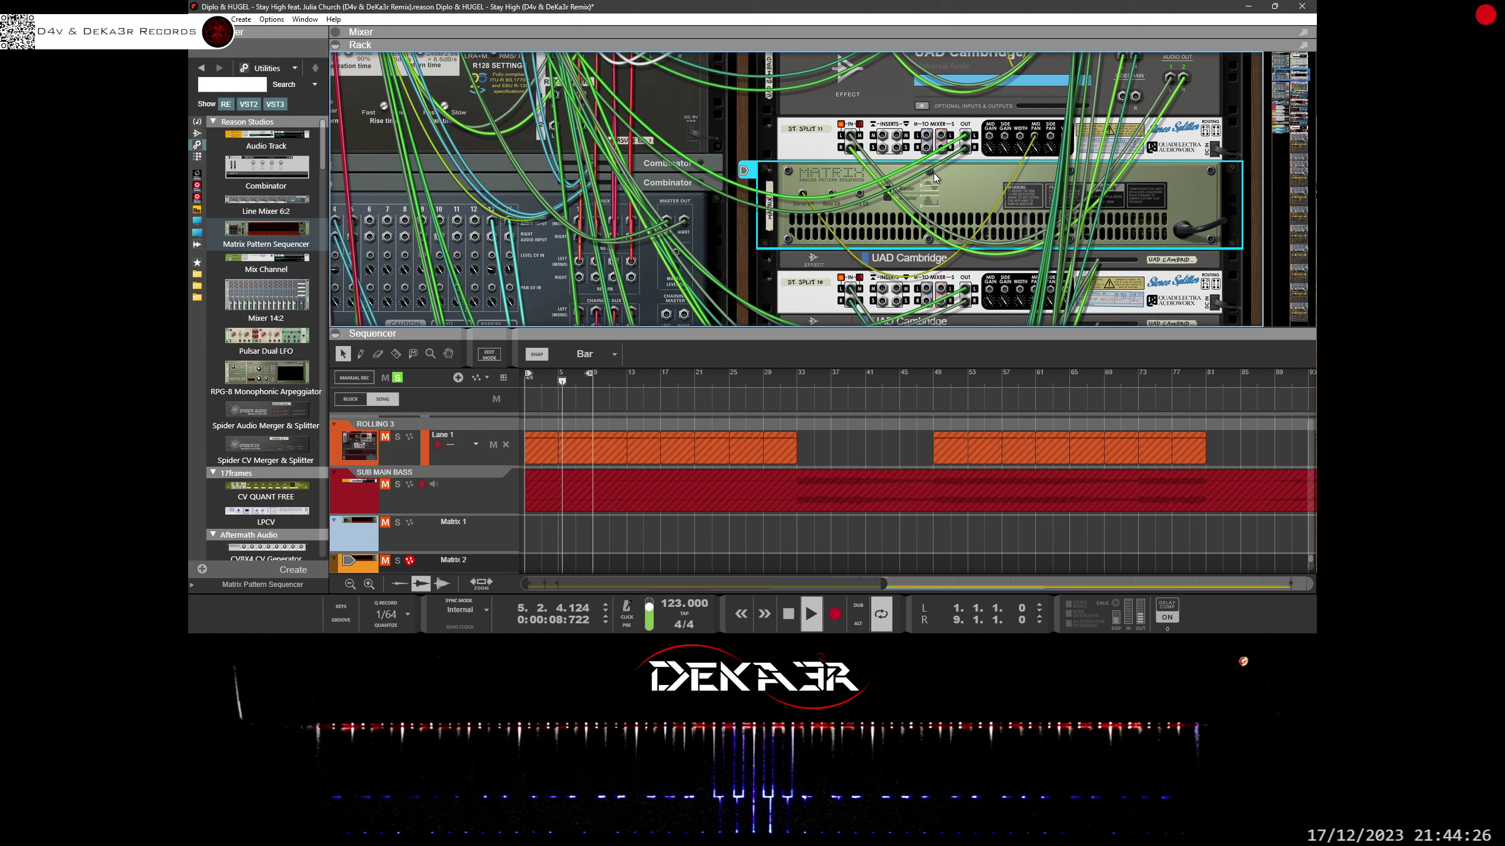
{"action": "left_click", "coordinate": [1036, 140]}
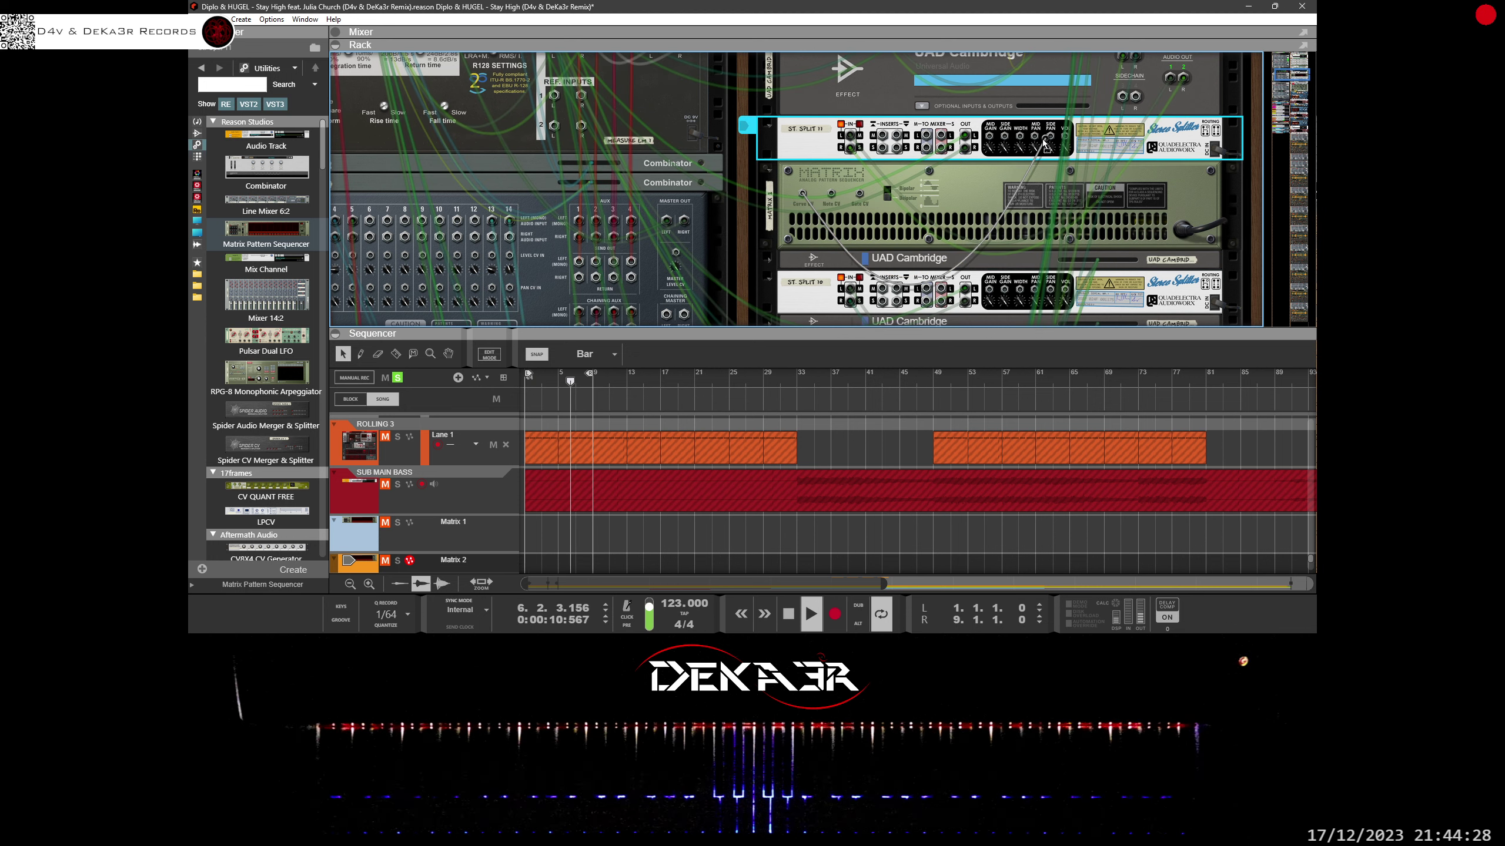
{"action": "left_click", "coordinate": [888, 195]}
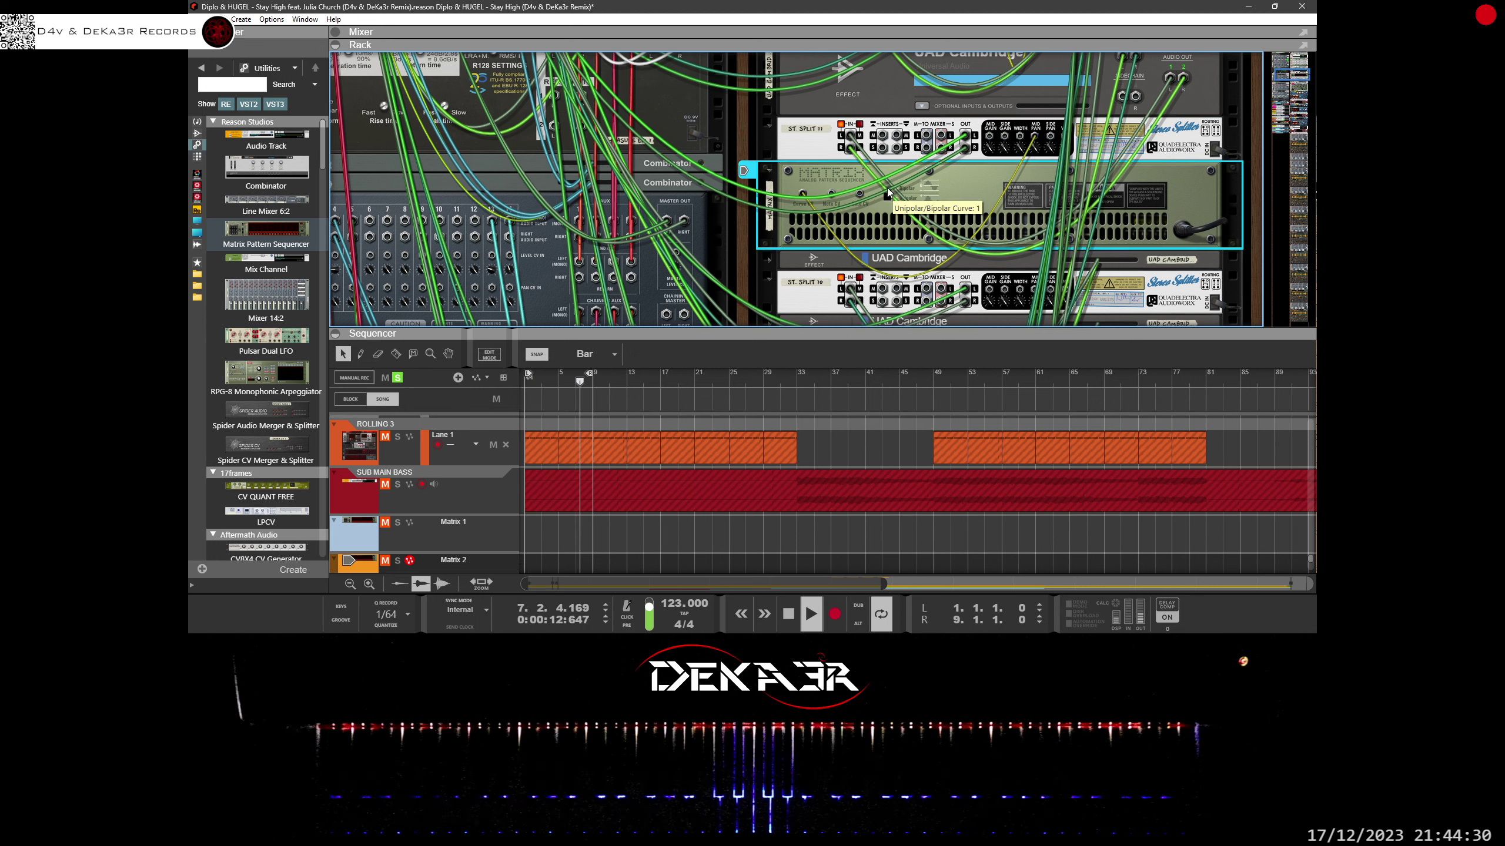
{"action": "left_click", "coordinate": [1042, 143]}
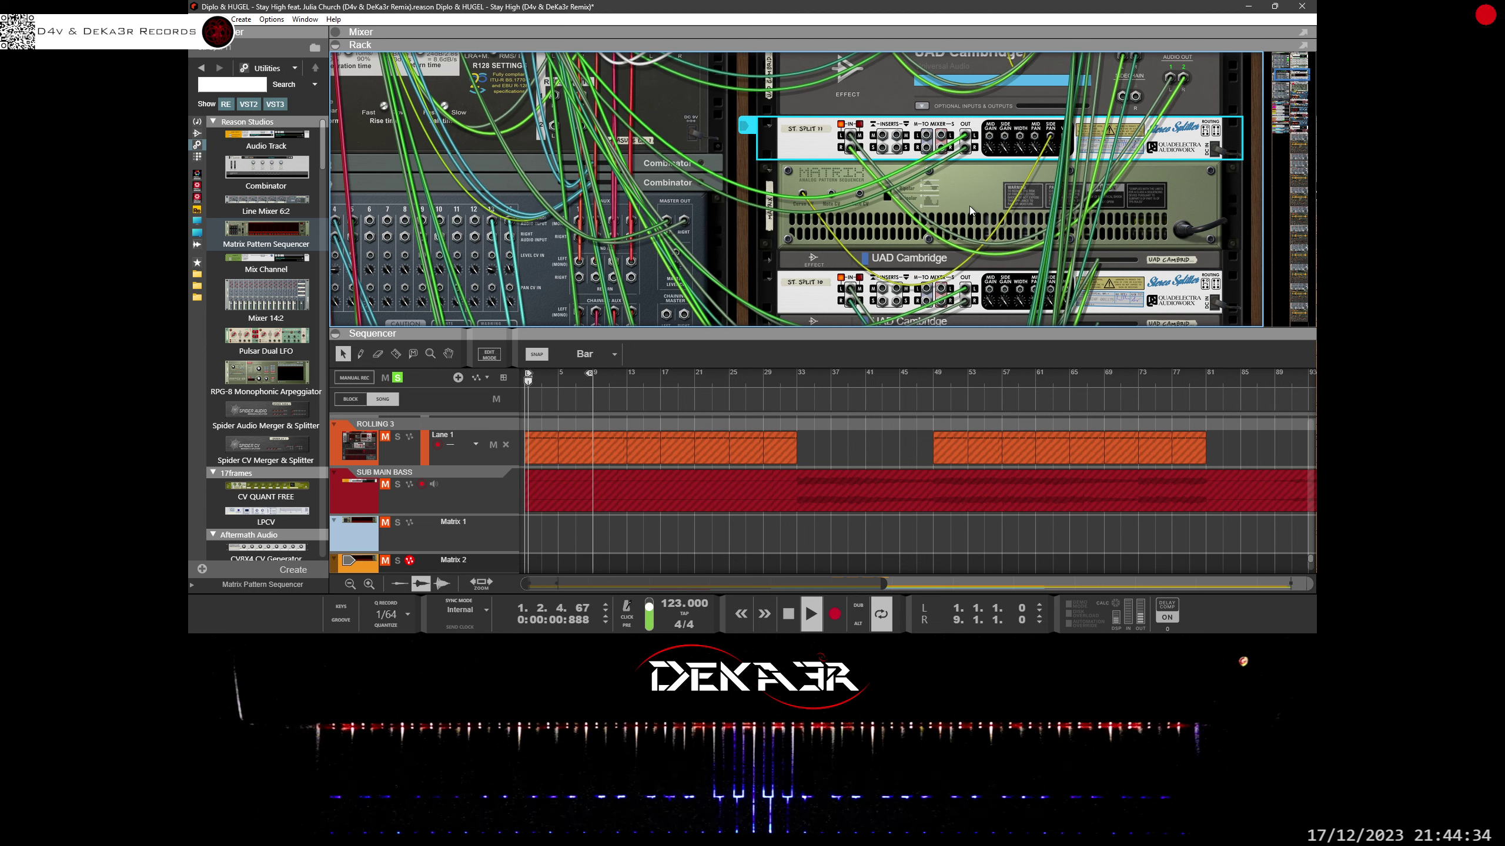
Step: Lower steps 4 to 8 of the Matrix's bipolar curve pattern to minimum
{"action": "key", "text": "Tab"}
{"action": "left_click", "coordinate": [926, 212]}
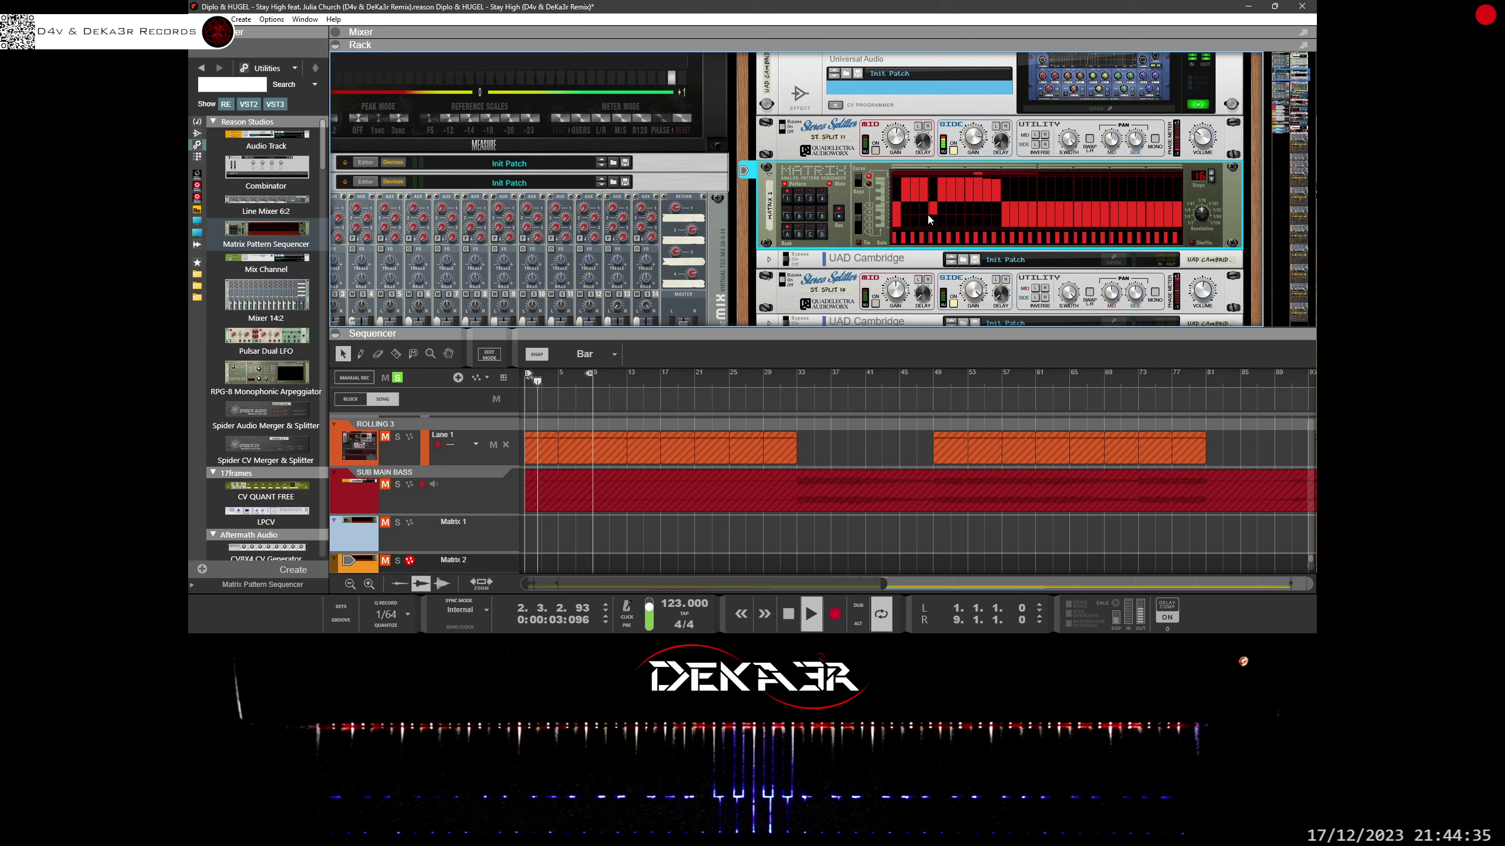
{"action": "left_click_drag", "start_coordinate": [926, 211], "coordinate": [960, 239]}
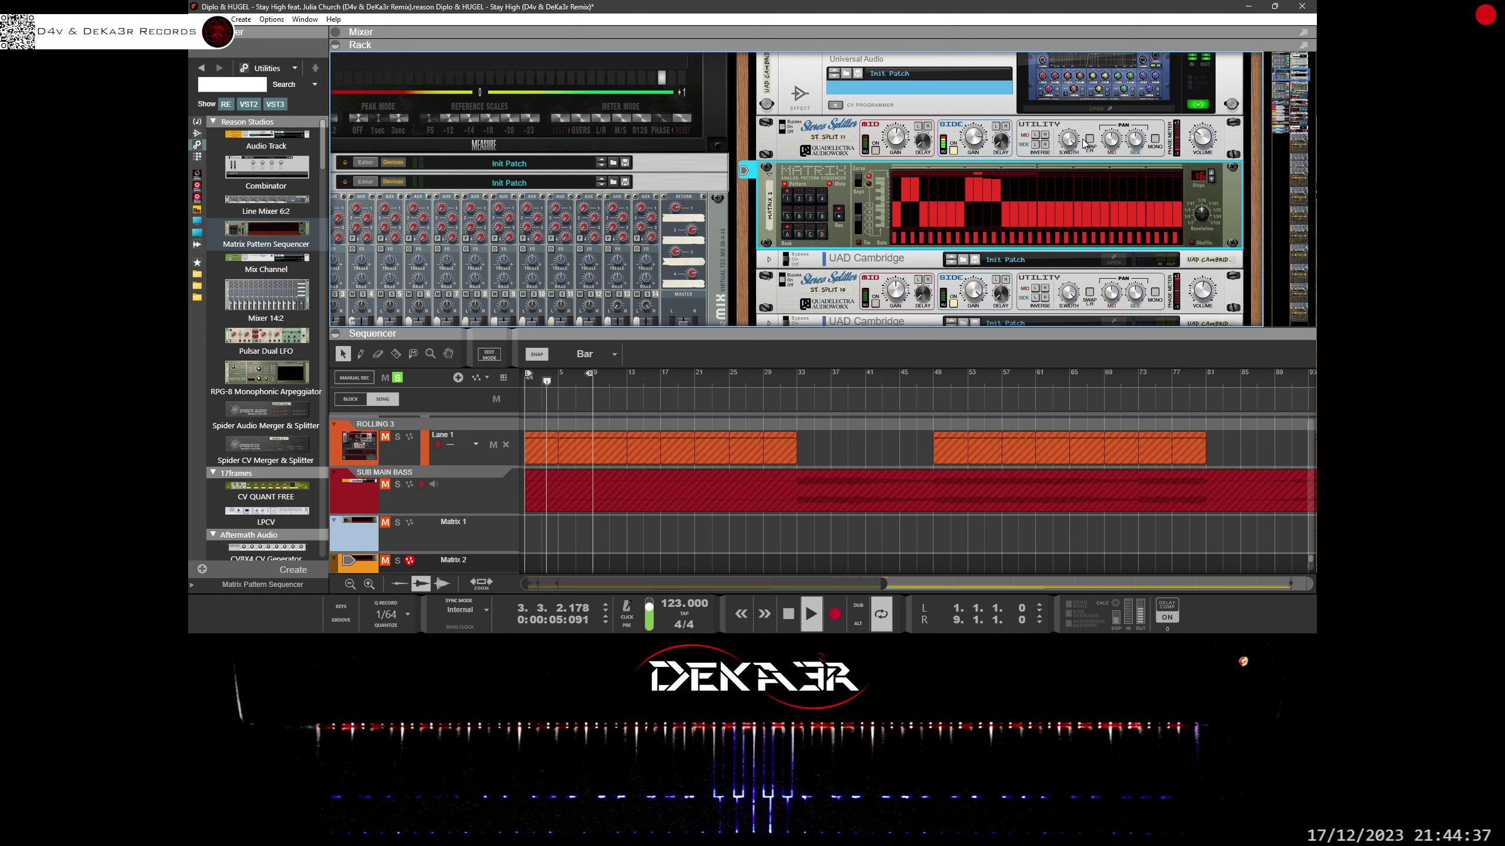
Step: Delete the Matrix 2 pattern sequencer below ST SPLIT 11 from the rack
{"action": "mouse_move", "coordinate": [1138, 142]}
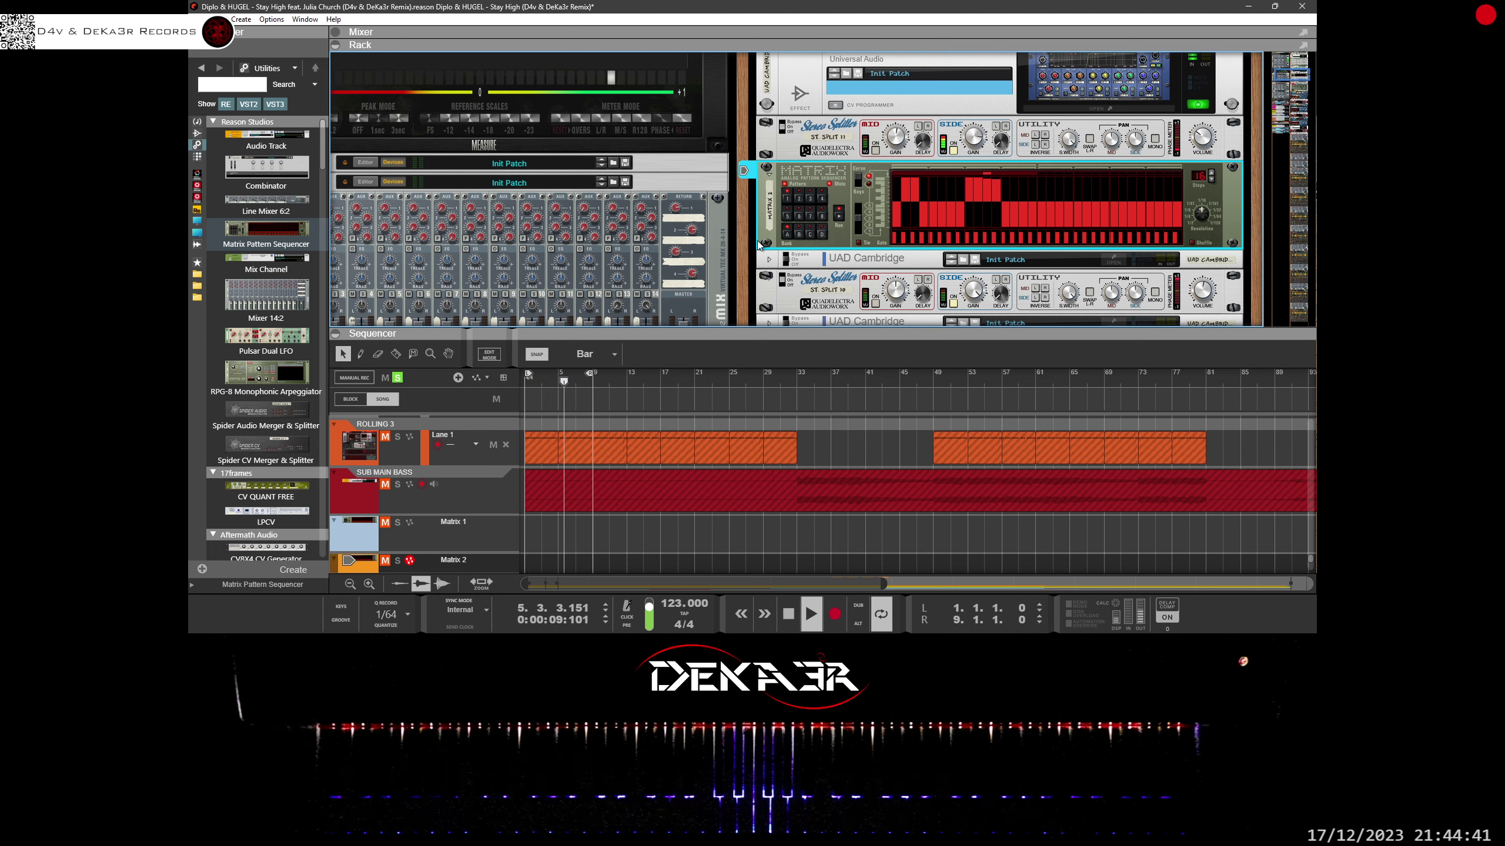
{"action": "key", "text": "Delete"}
{"action": "key", "text": "Return"}
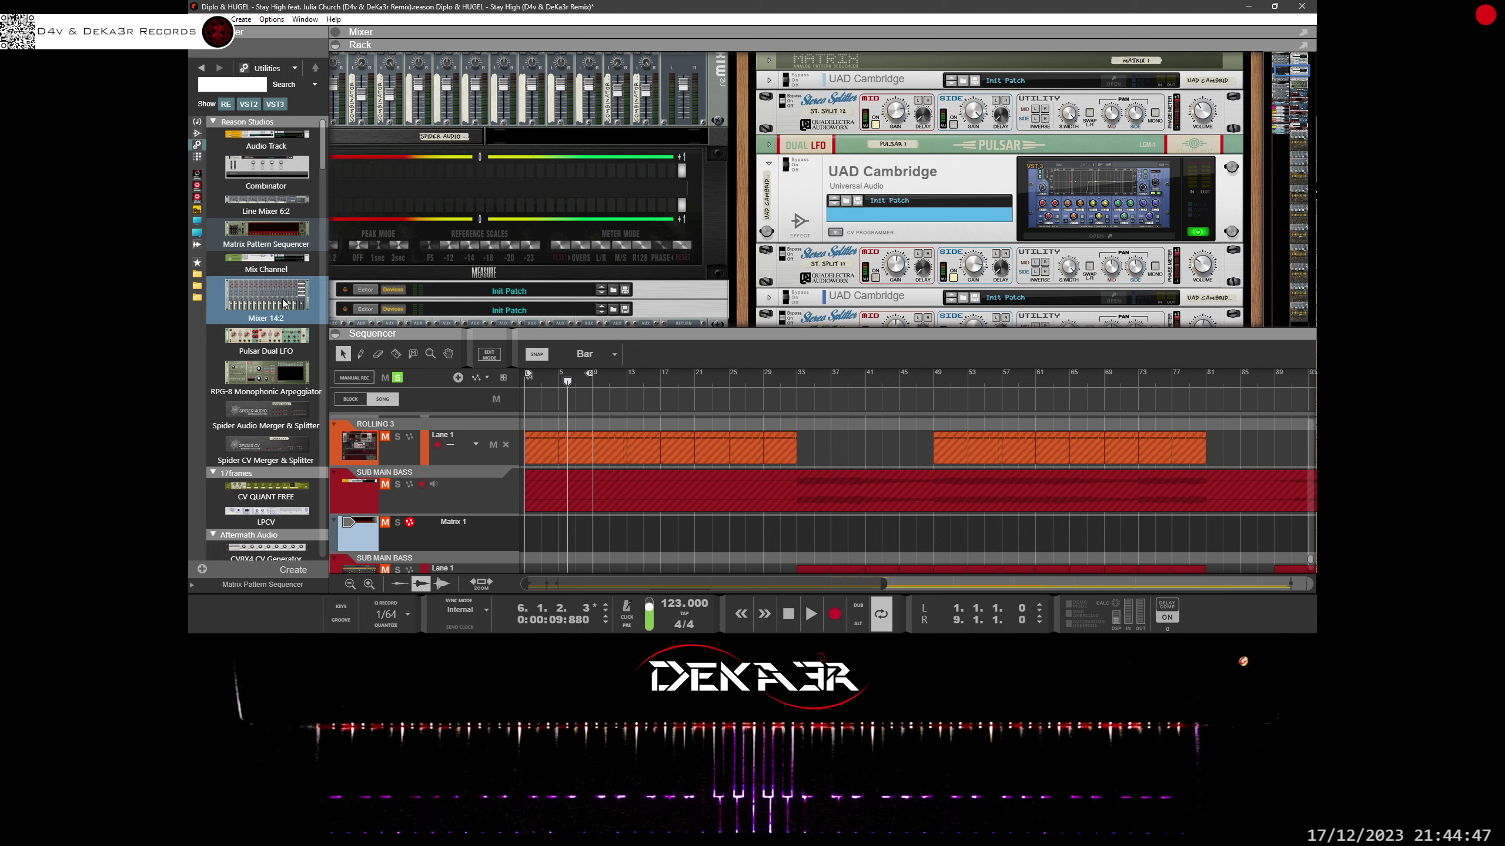
Step: Browse the Utilities devices for CV generators, routers, LFOs and other tools that can modulate the panning
{"action": "scroll", "coordinate": [284, 303], "scroll_direction": "down", "scroll_amount": 3}
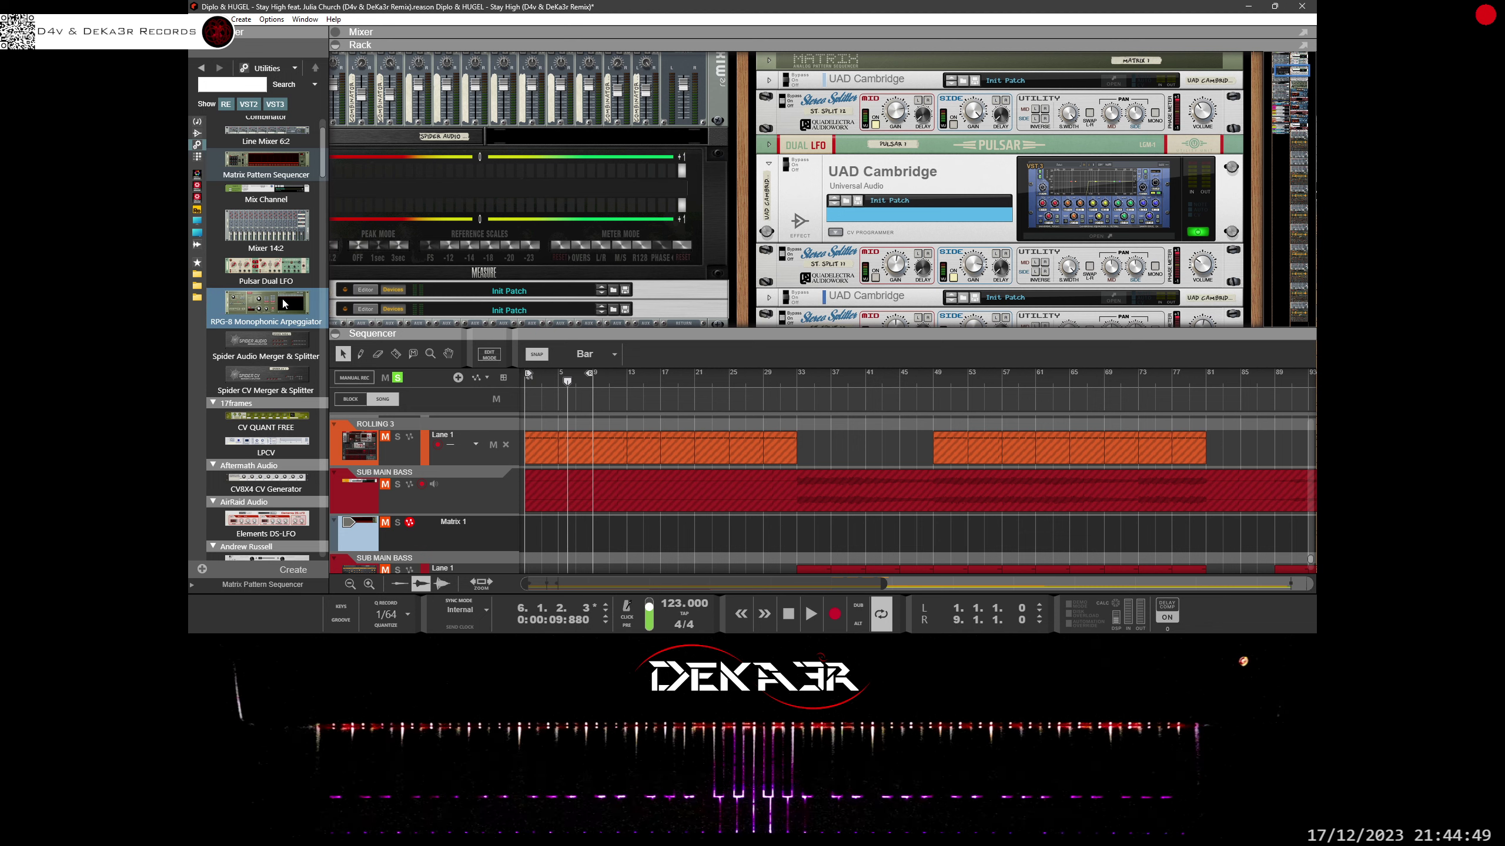
{"action": "scroll", "coordinate": [284, 304], "scroll_direction": "down", "scroll_amount": 15}
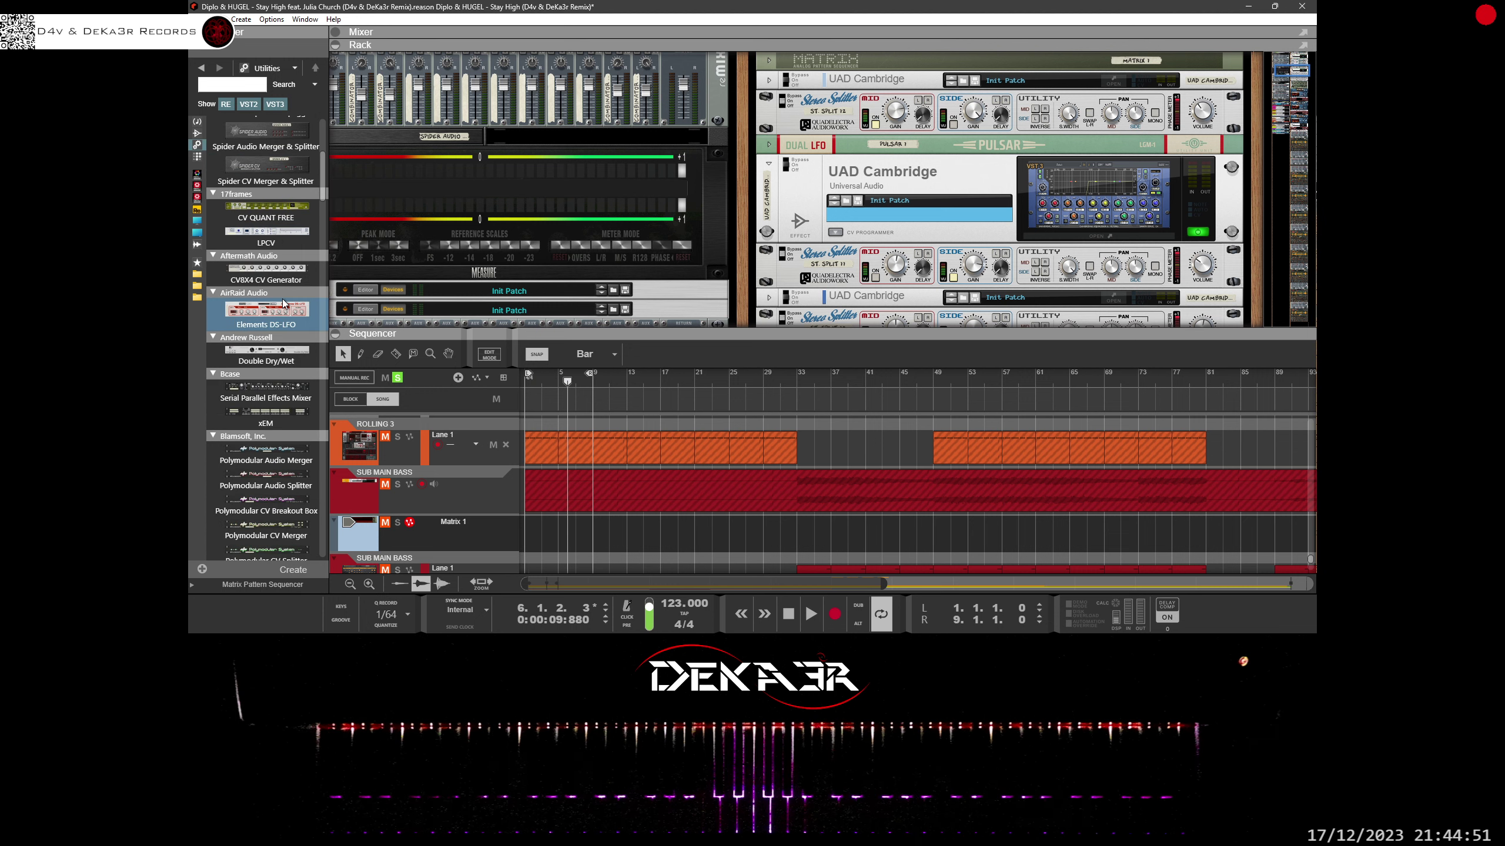
{"action": "scroll", "coordinate": [282, 301], "scroll_direction": "down", "scroll_amount": 3}
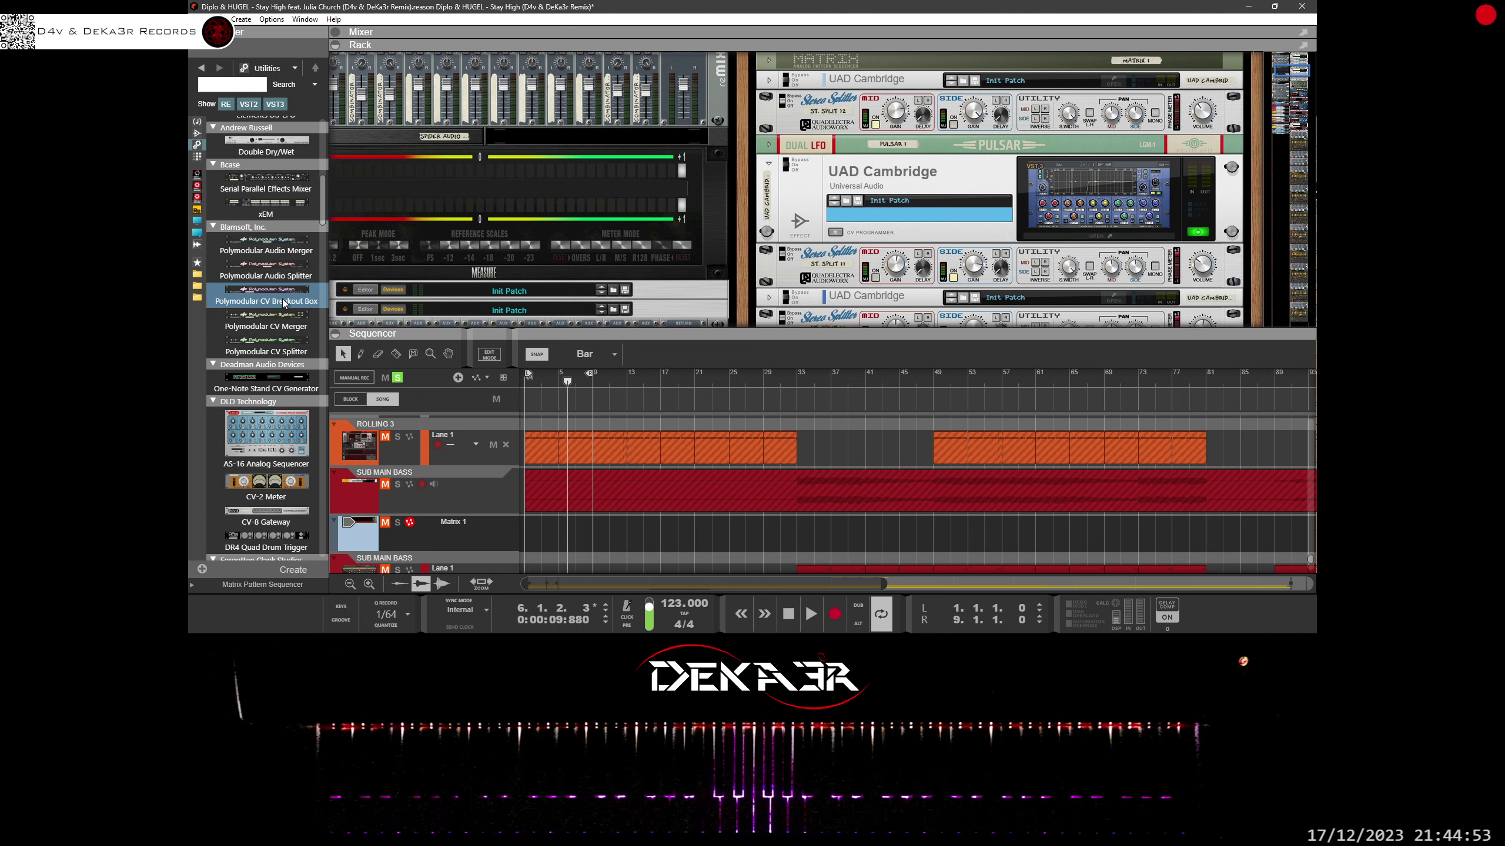
{"action": "scroll", "coordinate": [282, 301], "scroll_direction": "down", "scroll_amount": 12}
{"action": "scroll", "coordinate": [283, 303], "scroll_direction": "down", "scroll_amount": 20}
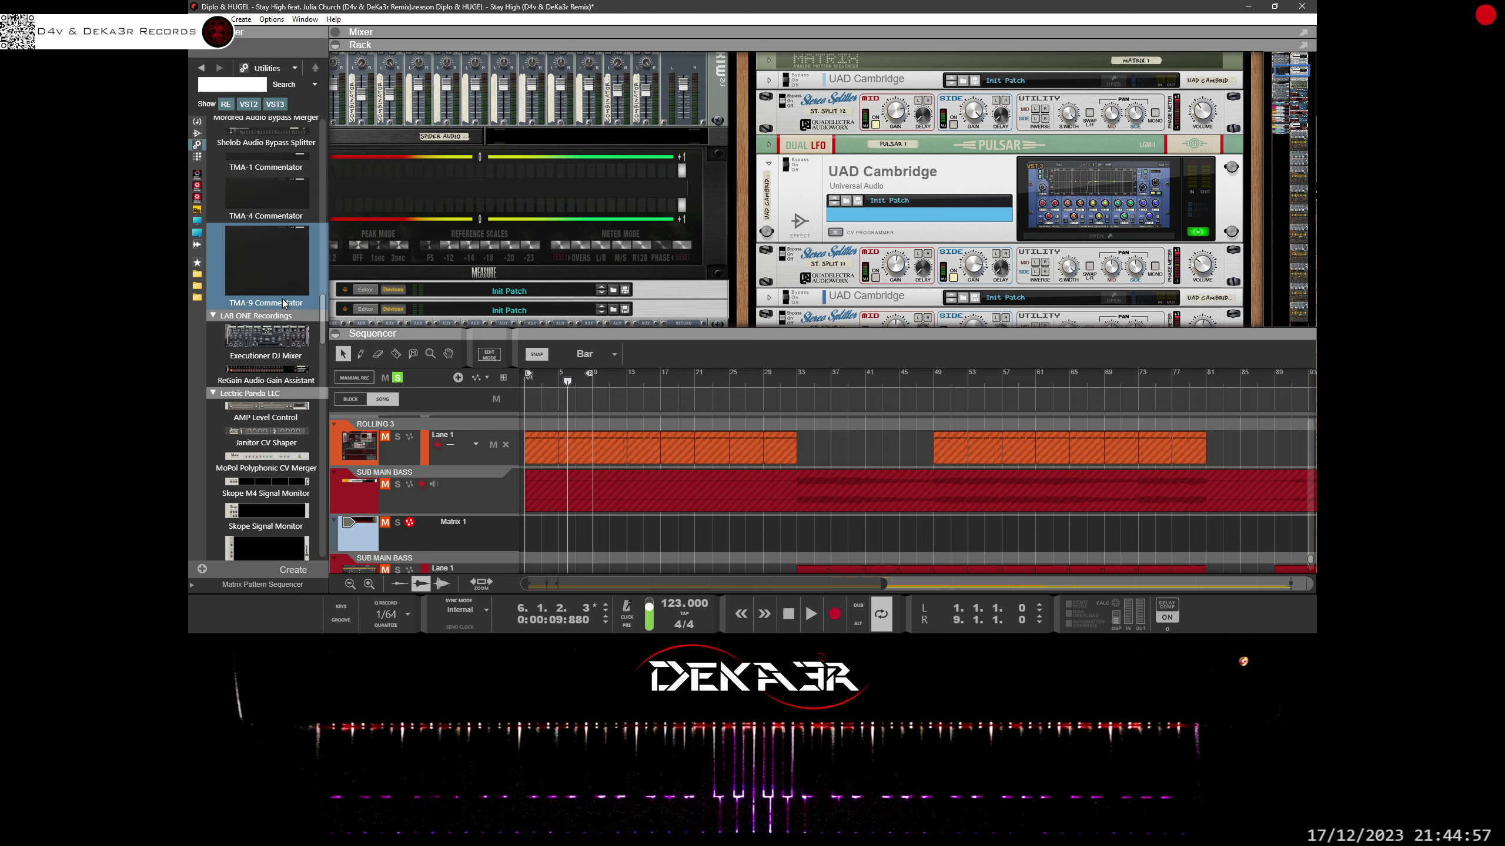
{"action": "scroll", "coordinate": [284, 303], "scroll_direction": "down", "scroll_amount": 20}
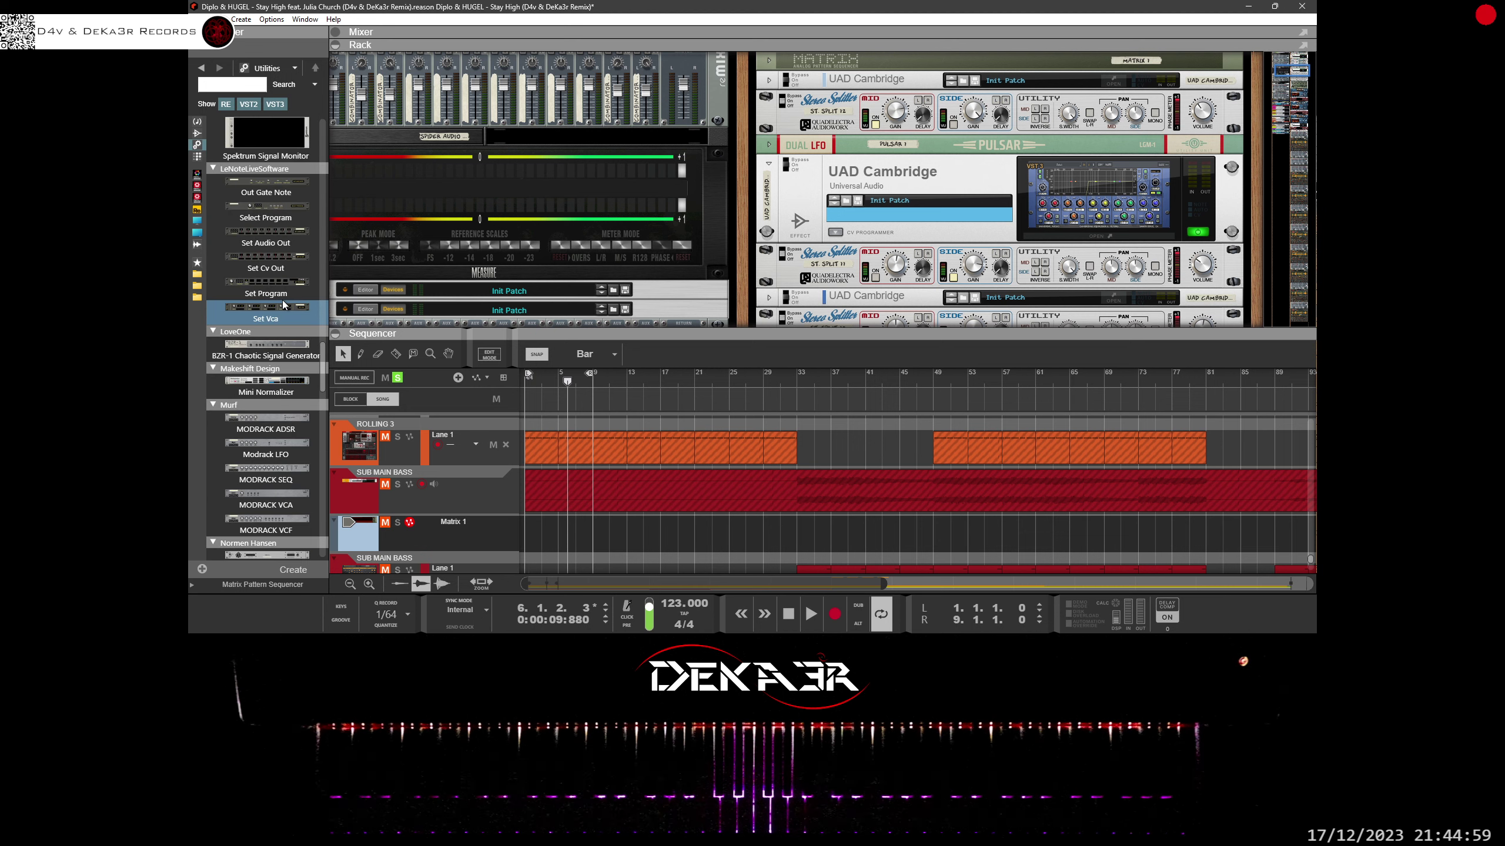
{"action": "scroll", "coordinate": [284, 303], "scroll_direction": "down", "scroll_amount": 8}
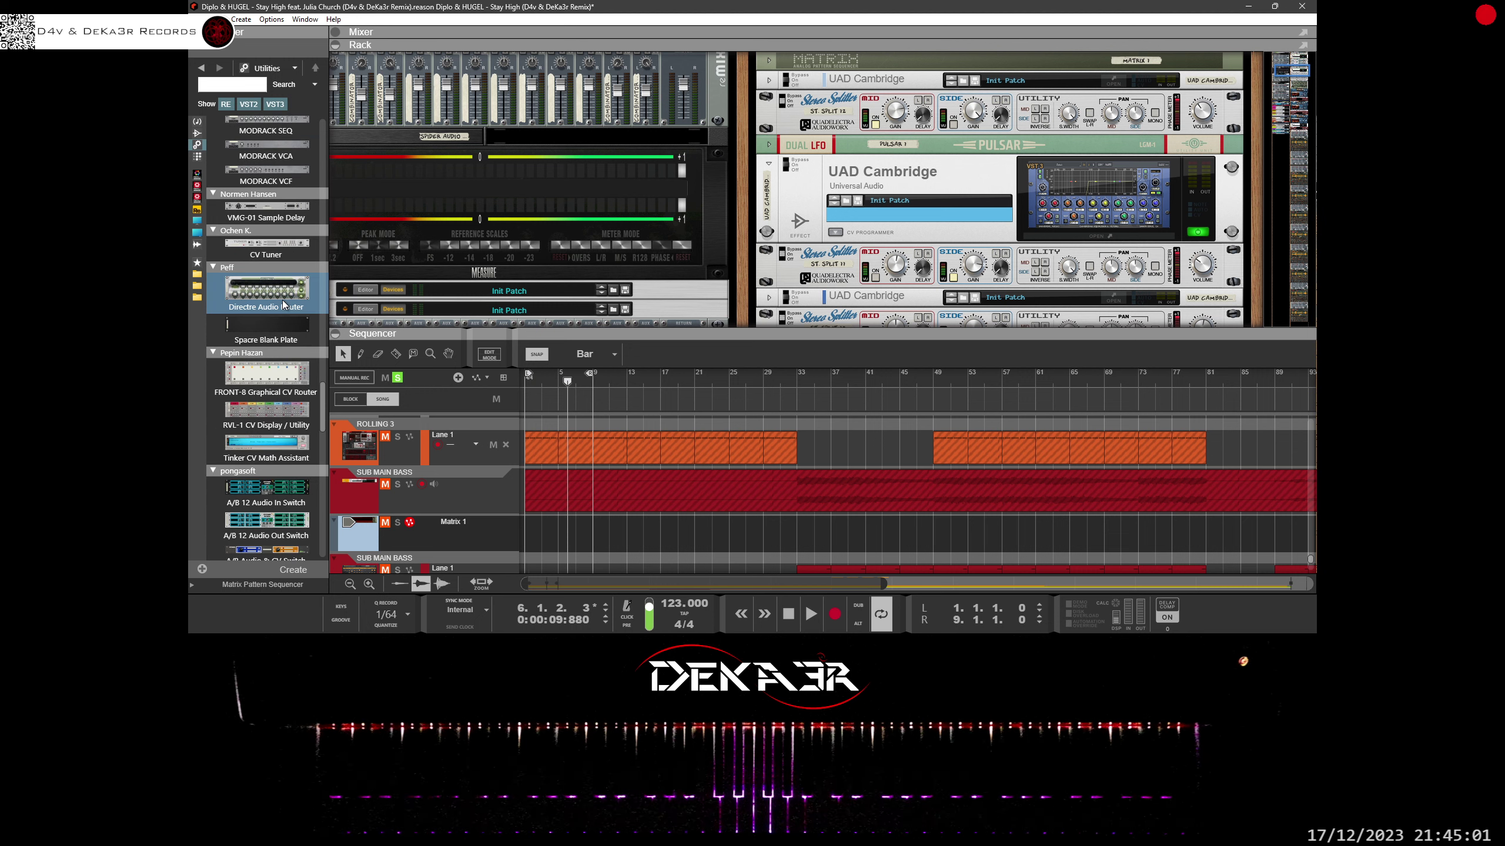
{"action": "scroll", "coordinate": [283, 304], "scroll_direction": "down", "scroll_amount": 6}
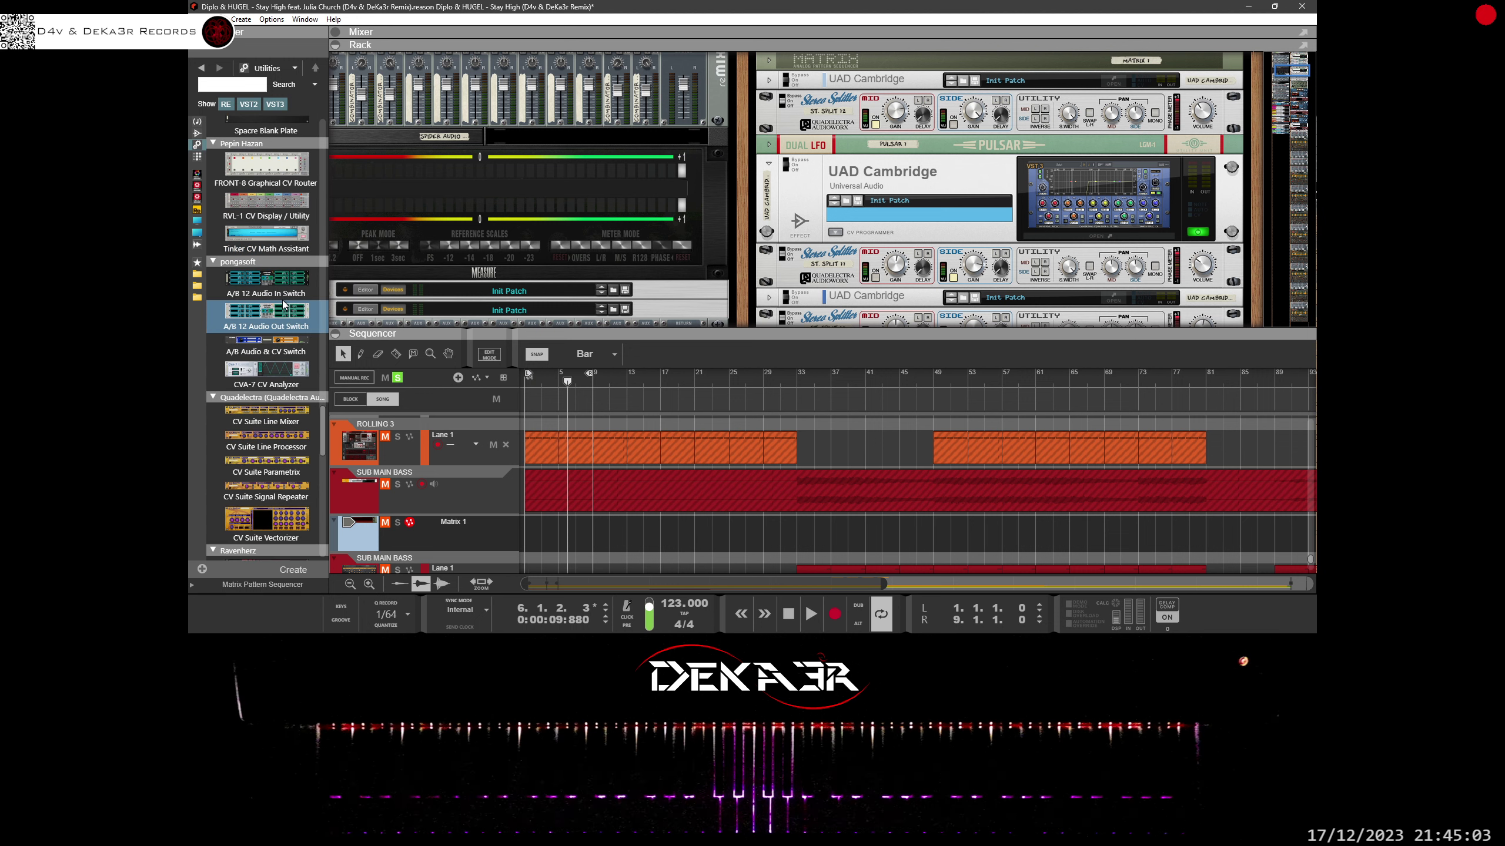
{"action": "scroll", "coordinate": [275, 347], "scroll_direction": "down", "scroll_amount": 3}
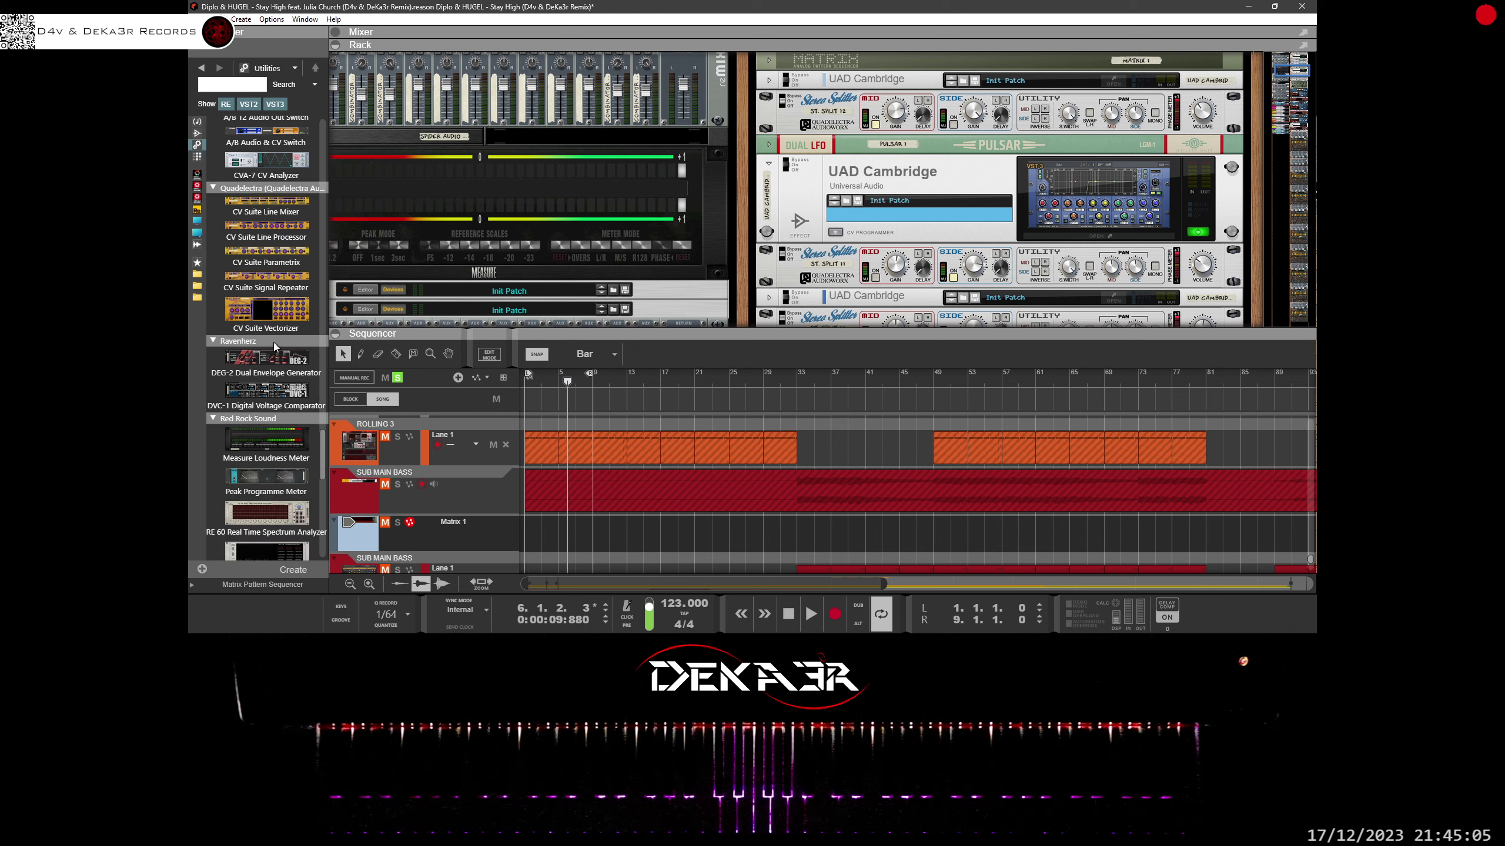
{"action": "scroll", "coordinate": [274, 346], "scroll_direction": "down", "scroll_amount": 1}
{"action": "scroll", "coordinate": [274, 346], "scroll_direction": "down", "scroll_amount": 6}
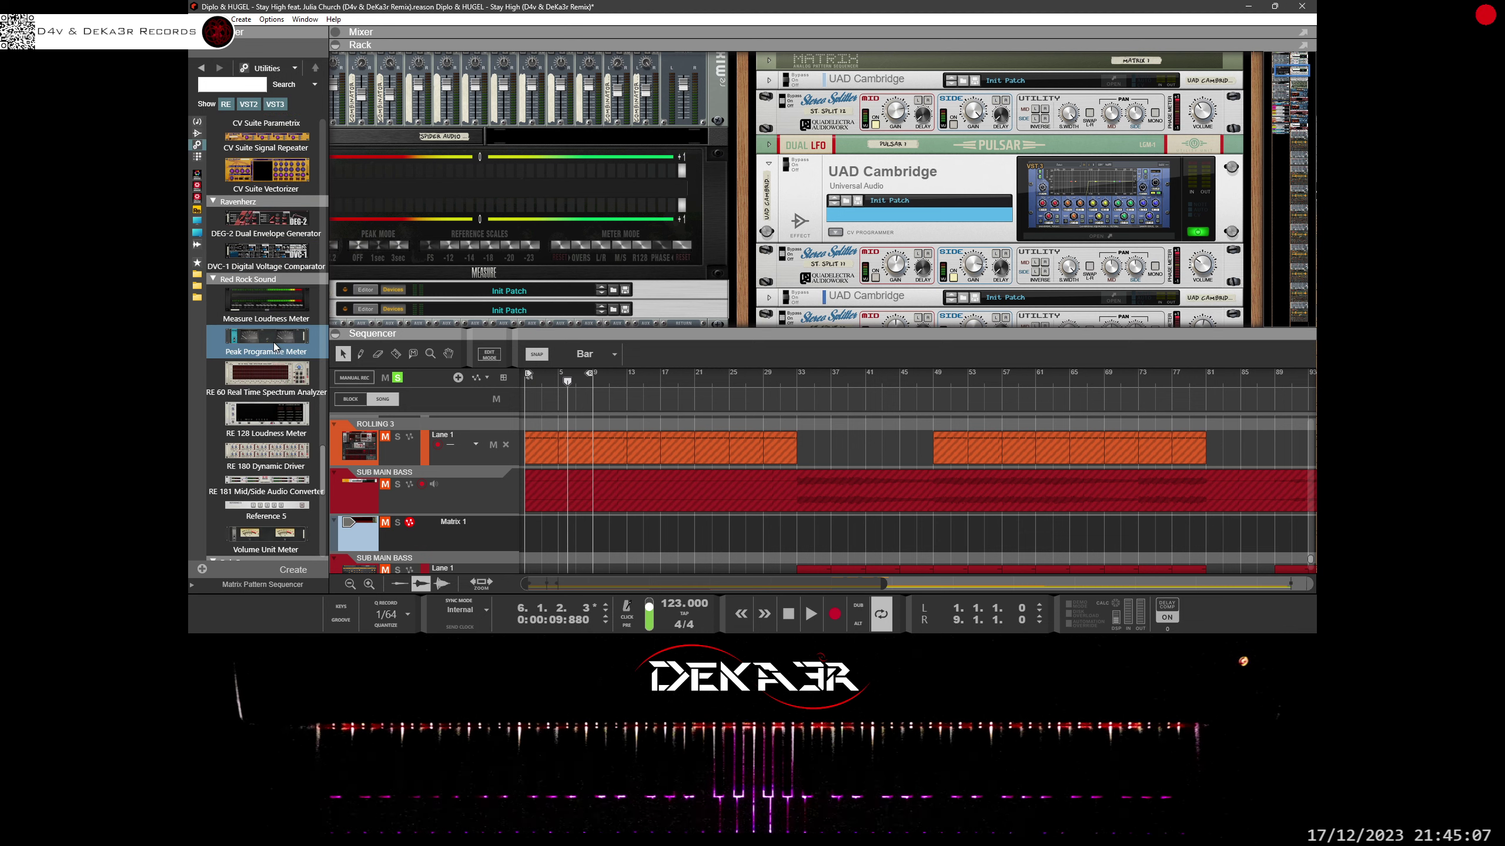
{"action": "scroll", "coordinate": [274, 347], "scroll_direction": "up", "scroll_amount": 10}
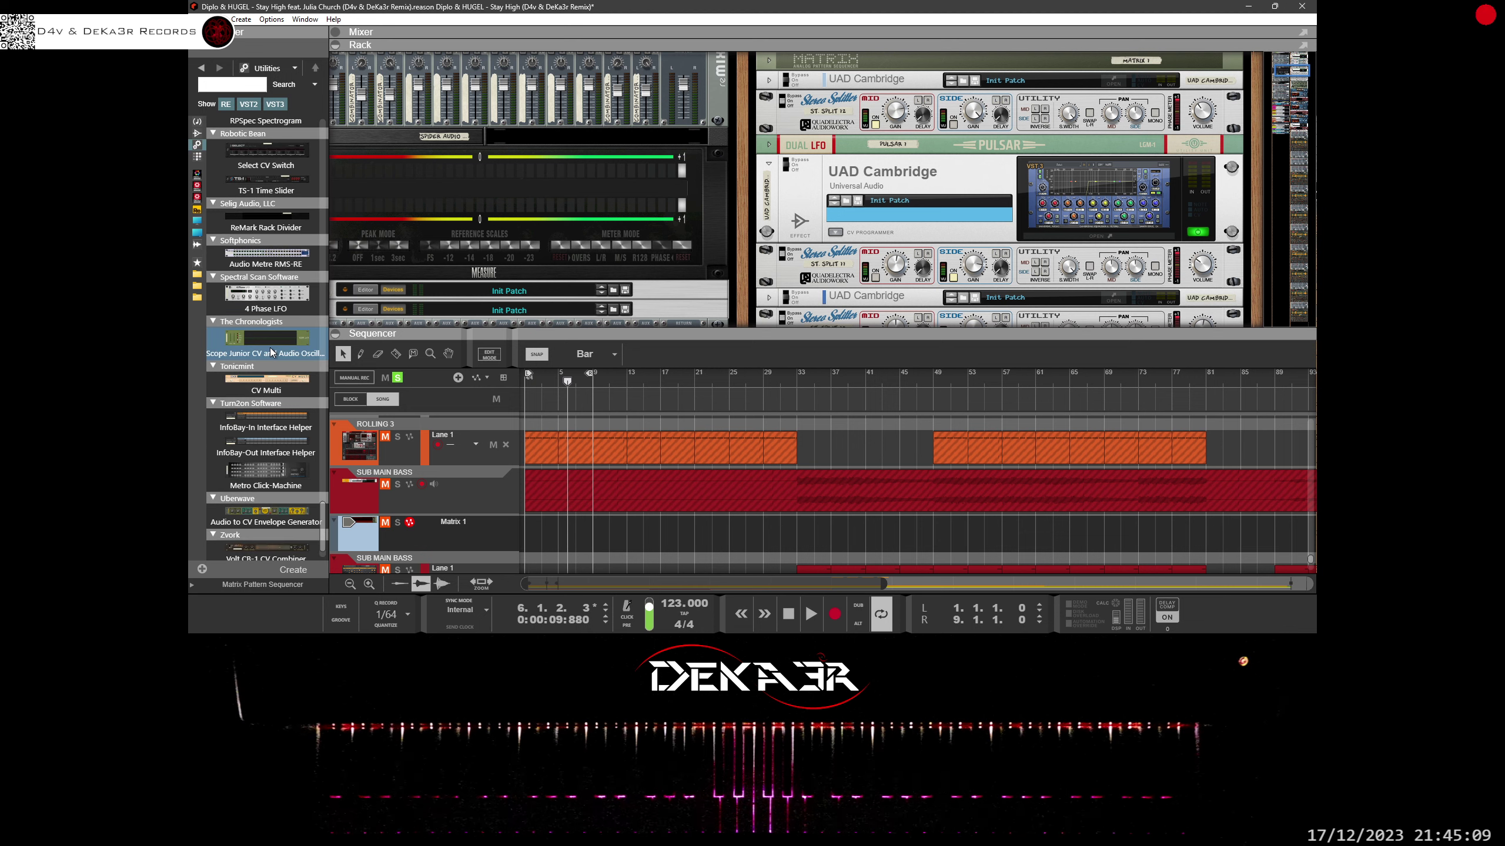
{"action": "scroll", "coordinate": [1029, 256], "scroll_direction": "up", "scroll_amount": 3}
{"action": "scroll", "coordinate": [1030, 256], "scroll_direction": "down", "scroll_amount": 4}
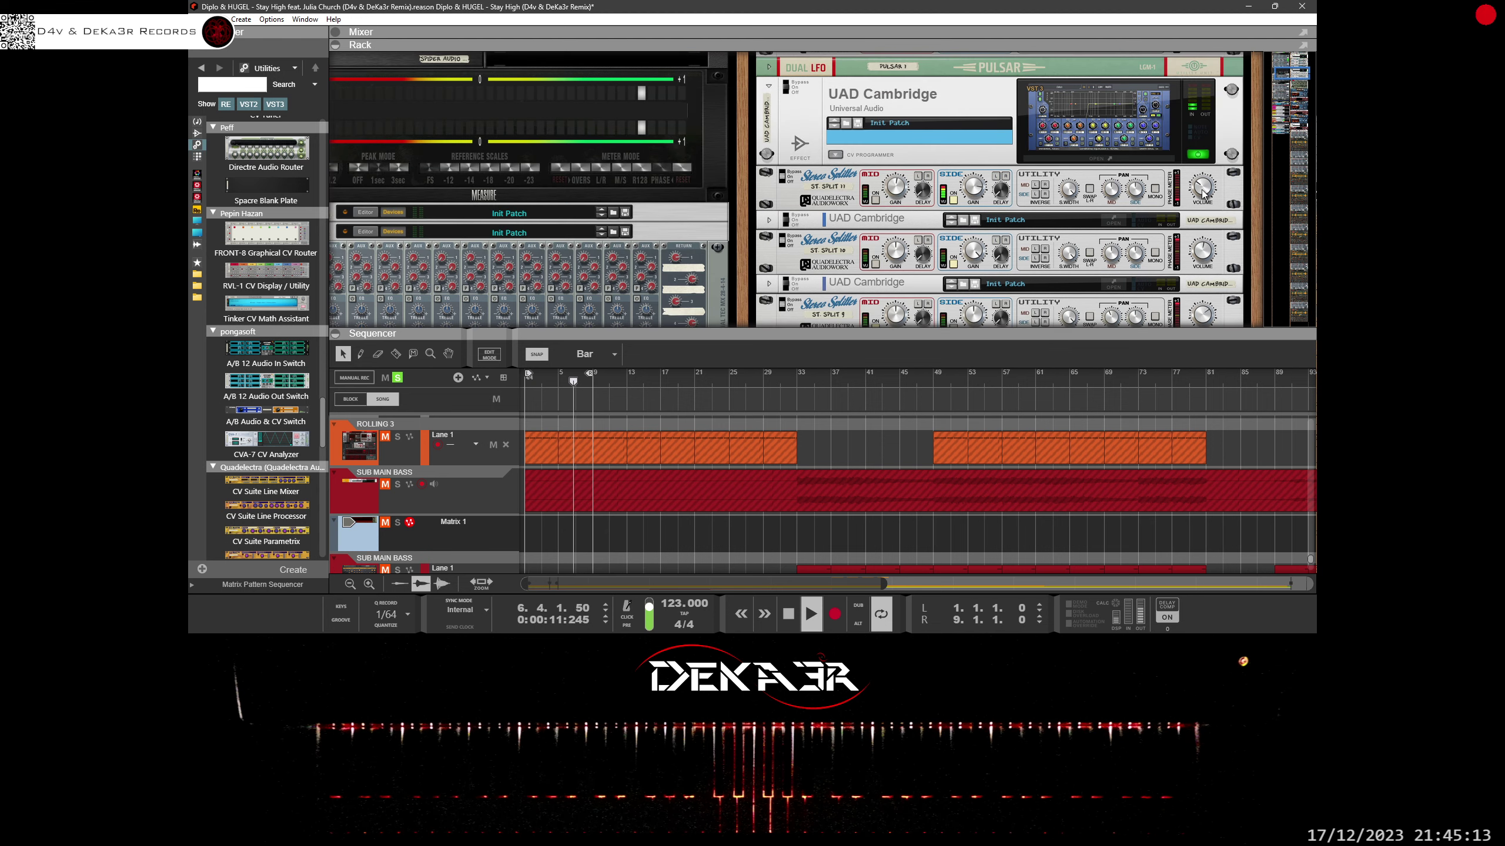
Step: Enlarge the sequencer area and review the drum tracks, including DRUM 5, DRUM 8 and the Redrum lanes
{"action": "scroll", "coordinate": [1189, 199], "scroll_direction": "up", "scroll_amount": 1}
{"action": "left_click_drag", "start_coordinate": [792, 334], "coordinate": [829, 3]}
{"action": "scroll", "coordinate": [560, 310], "scroll_direction": "up", "scroll_amount": 2}
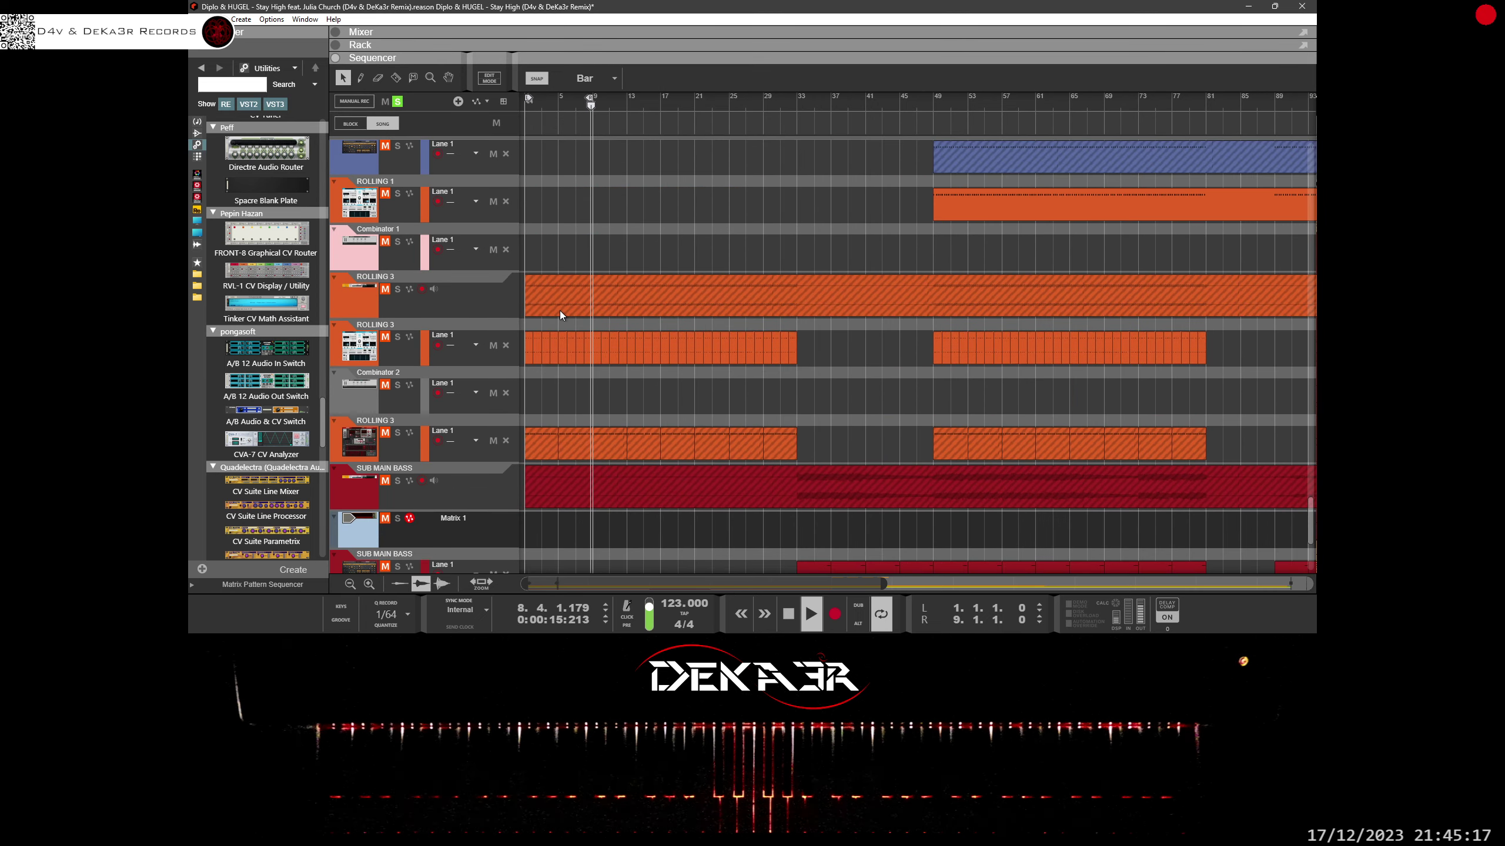
{"action": "scroll", "coordinate": [559, 311], "scroll_direction": "up", "scroll_amount": 4}
{"action": "scroll", "coordinate": [559, 310], "scroll_direction": "up", "scroll_amount": 5}
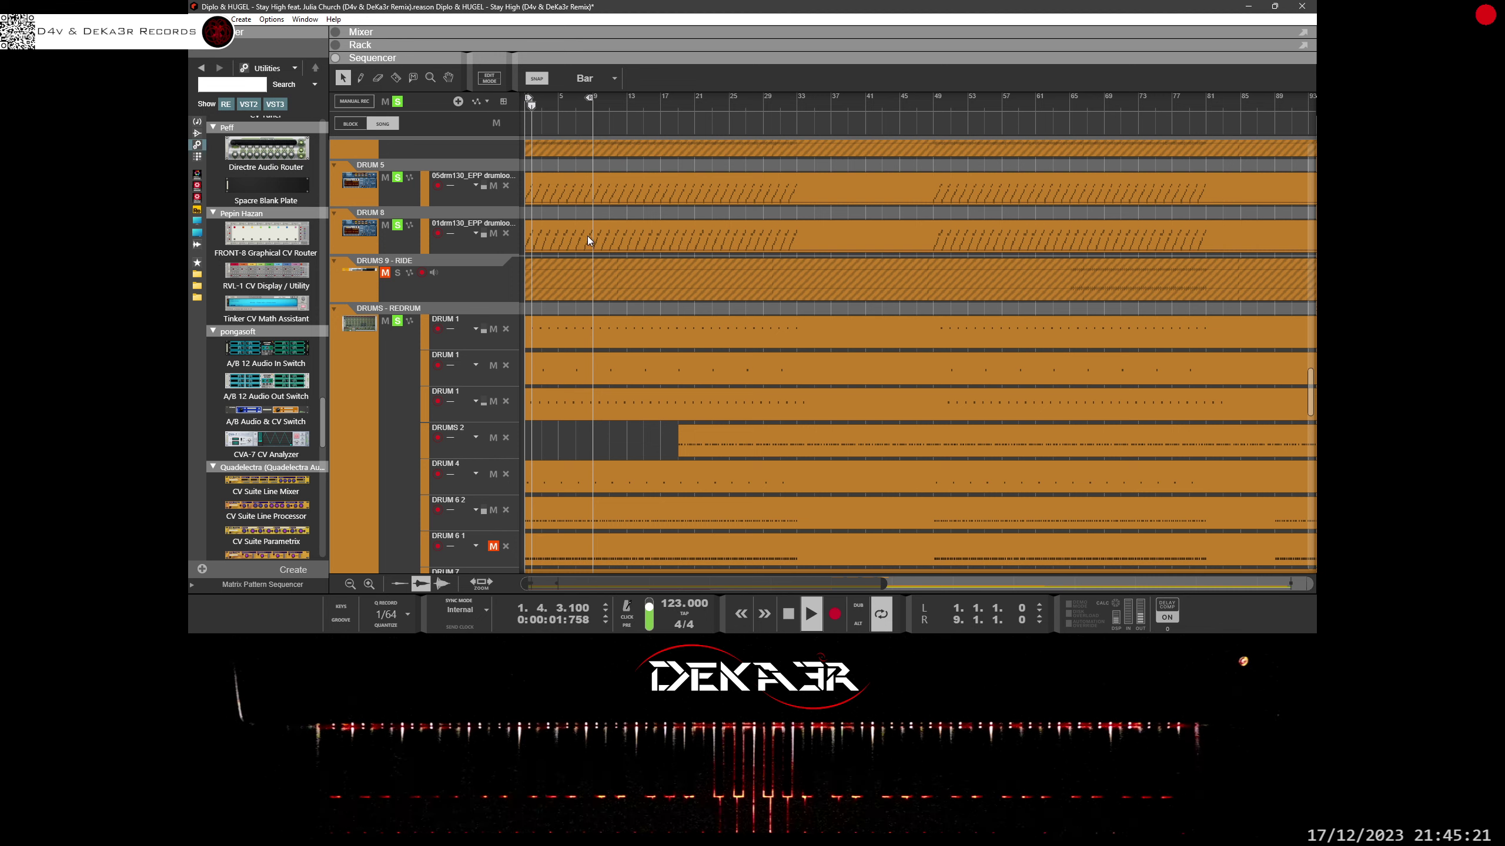
Step: Create an automation lane for the side pan of the ST SPLIT 11 Stereo Splitter
{"action": "left_click_drag", "start_coordinate": [728, 62], "coordinate": [746, 462]}
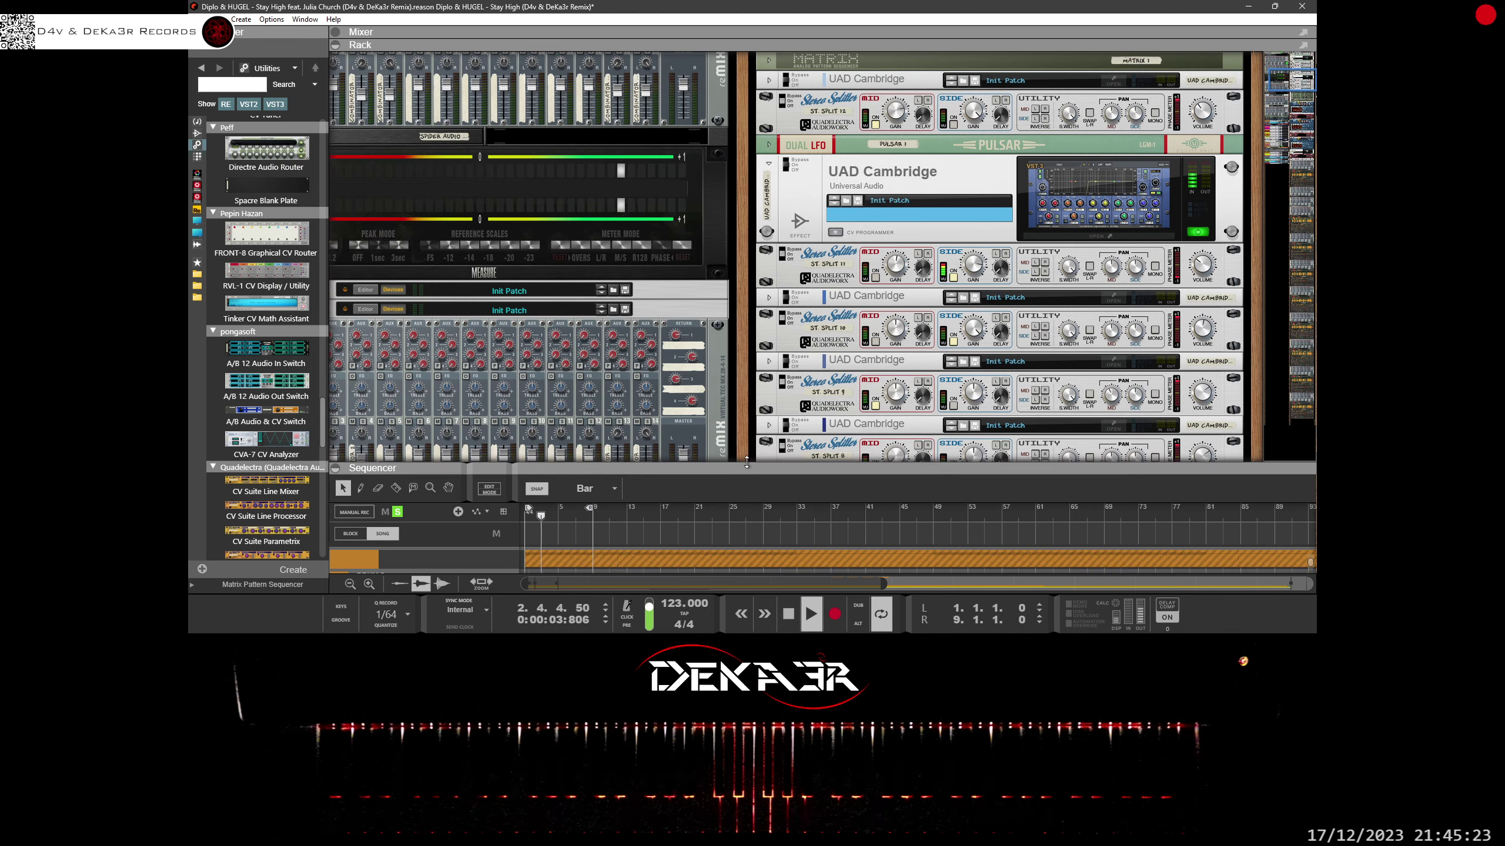
{"action": "left_click", "coordinate": [958, 279]}
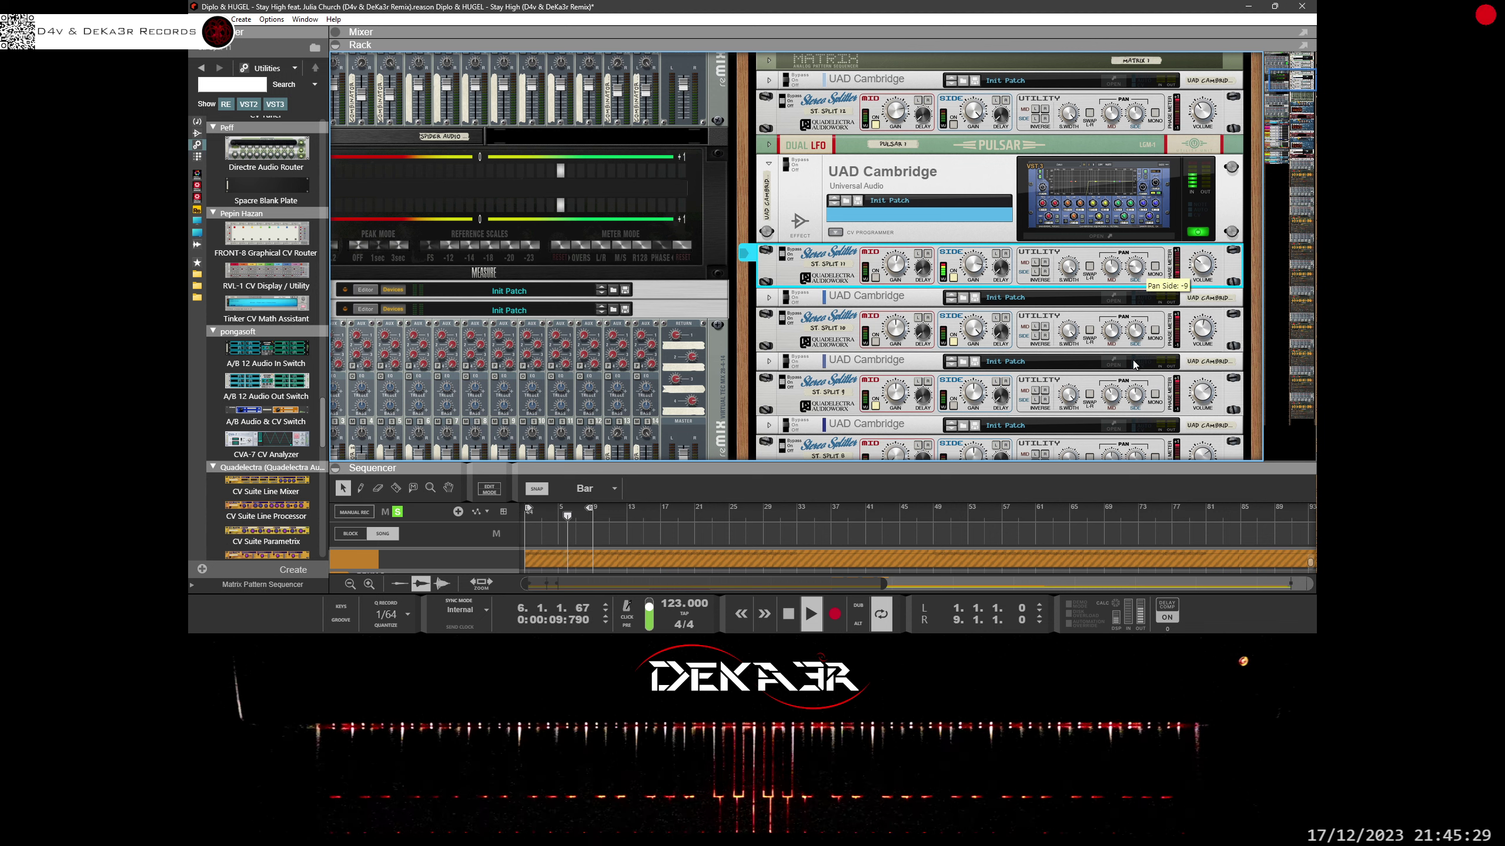
{"action": "right_click", "coordinate": [1140, 274]}
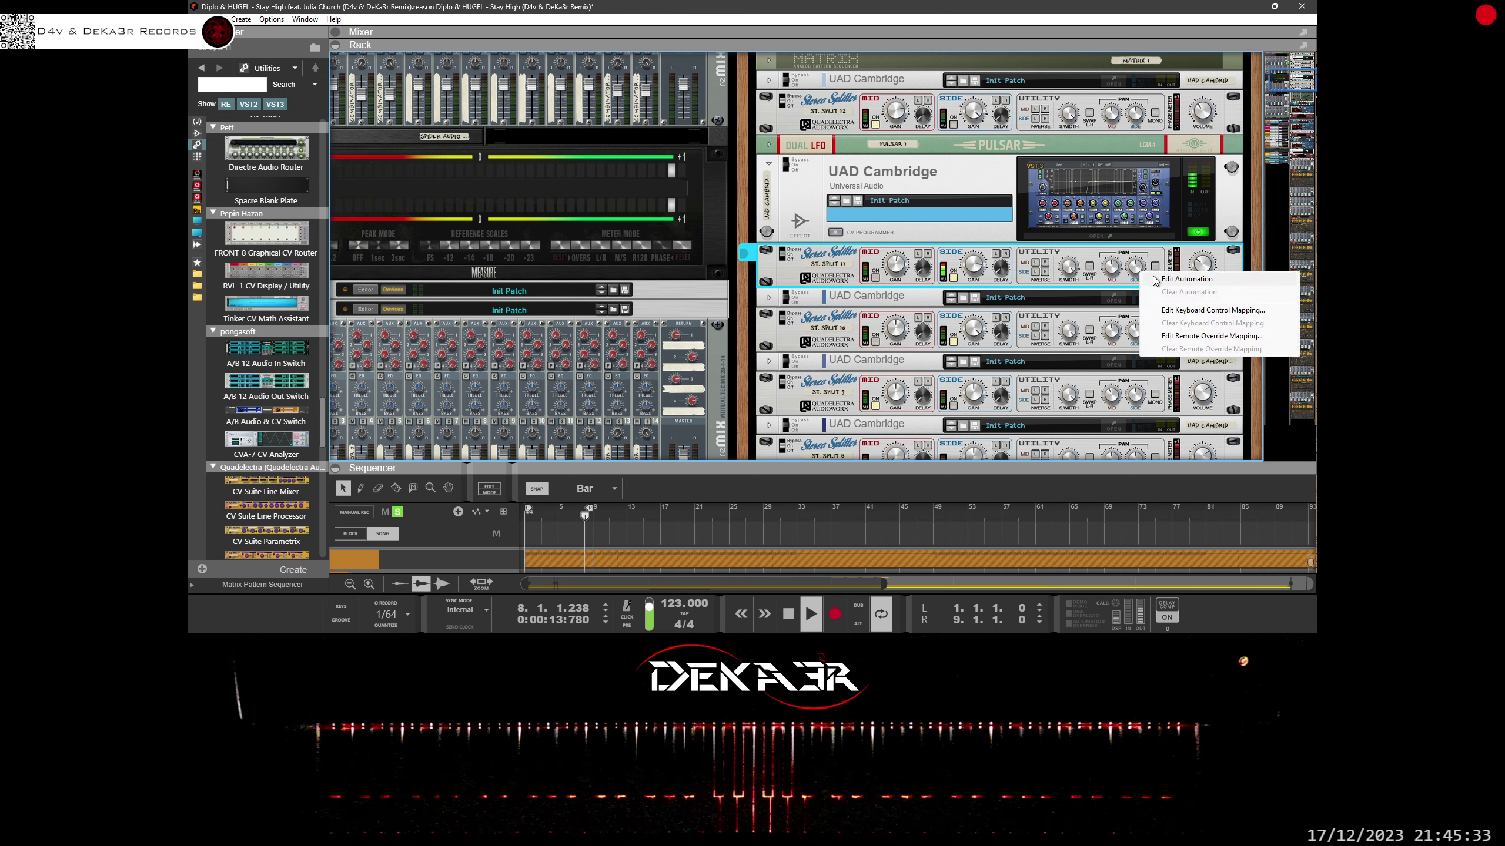
{"action": "left_click", "coordinate": [1142, 313]}
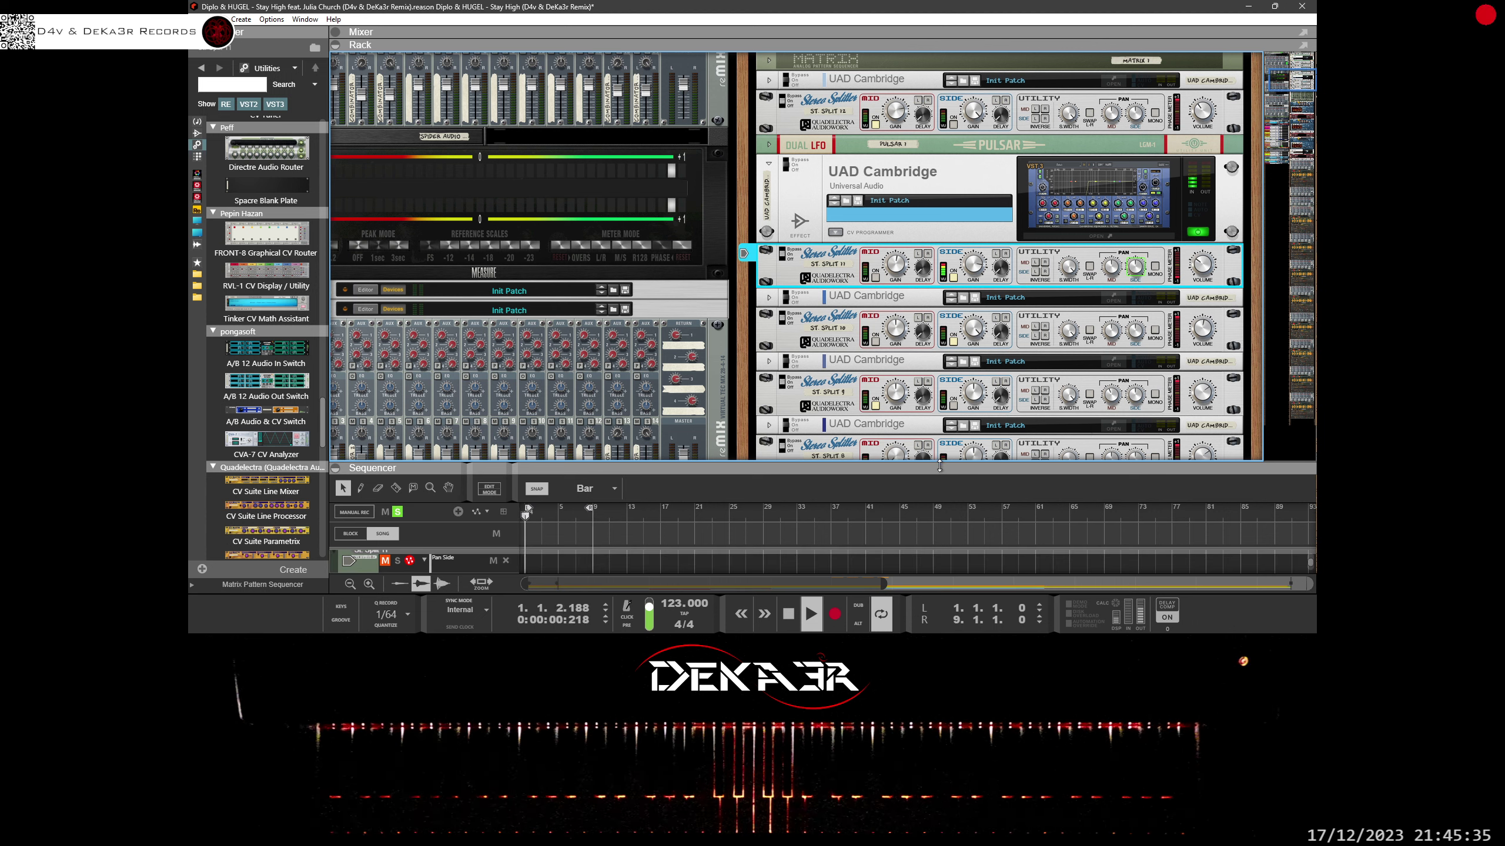
Step: Shorten the playback loop to two bars, ending at bar 3
{"action": "left_click_drag", "start_coordinate": [938, 466], "coordinate": [915, 176]}
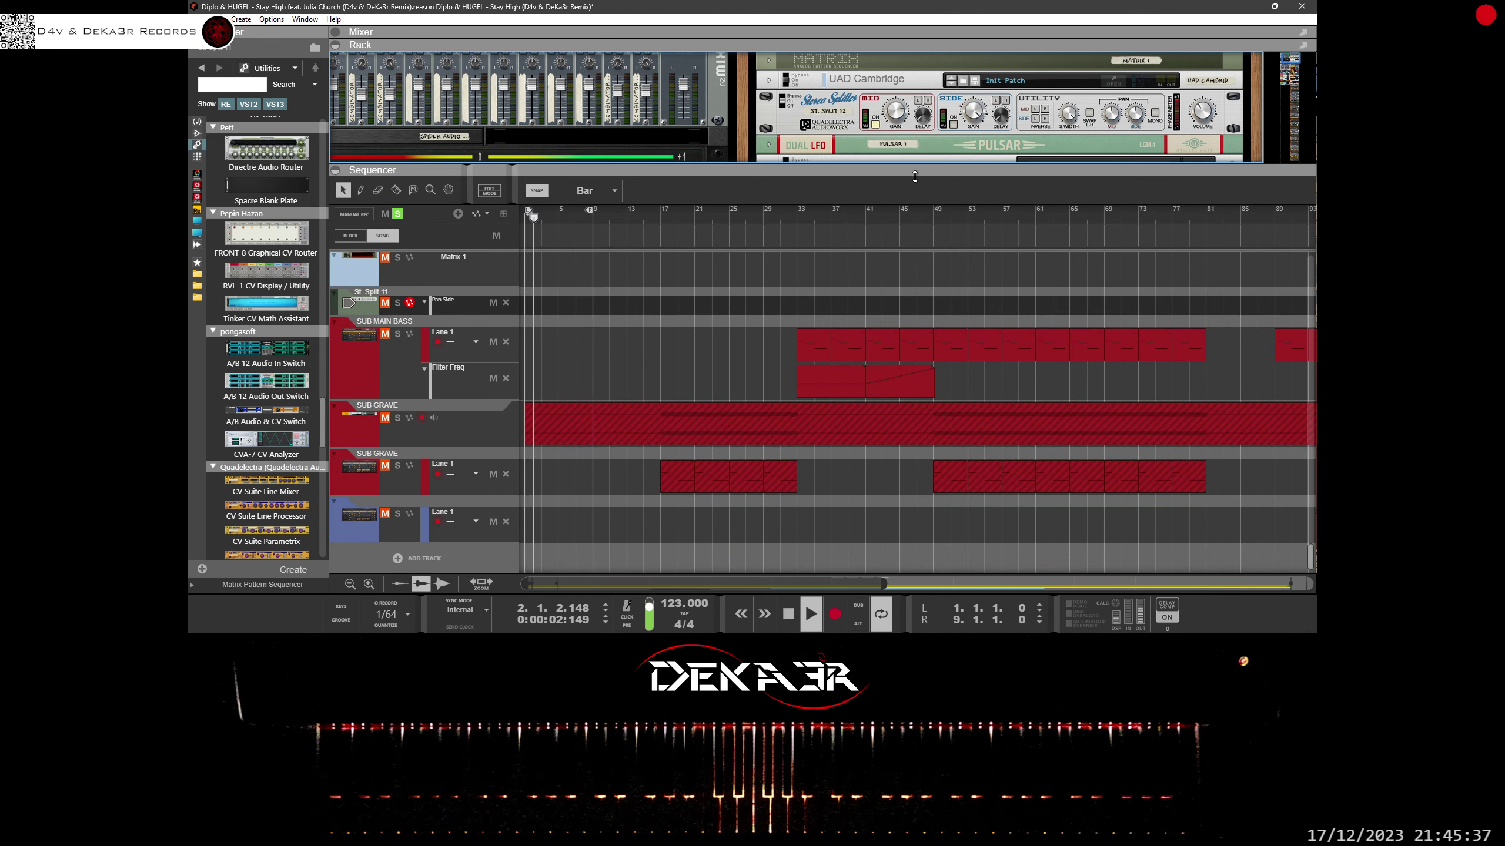
{"action": "left_click_drag", "start_coordinate": [588, 209], "coordinate": [525, 218]}
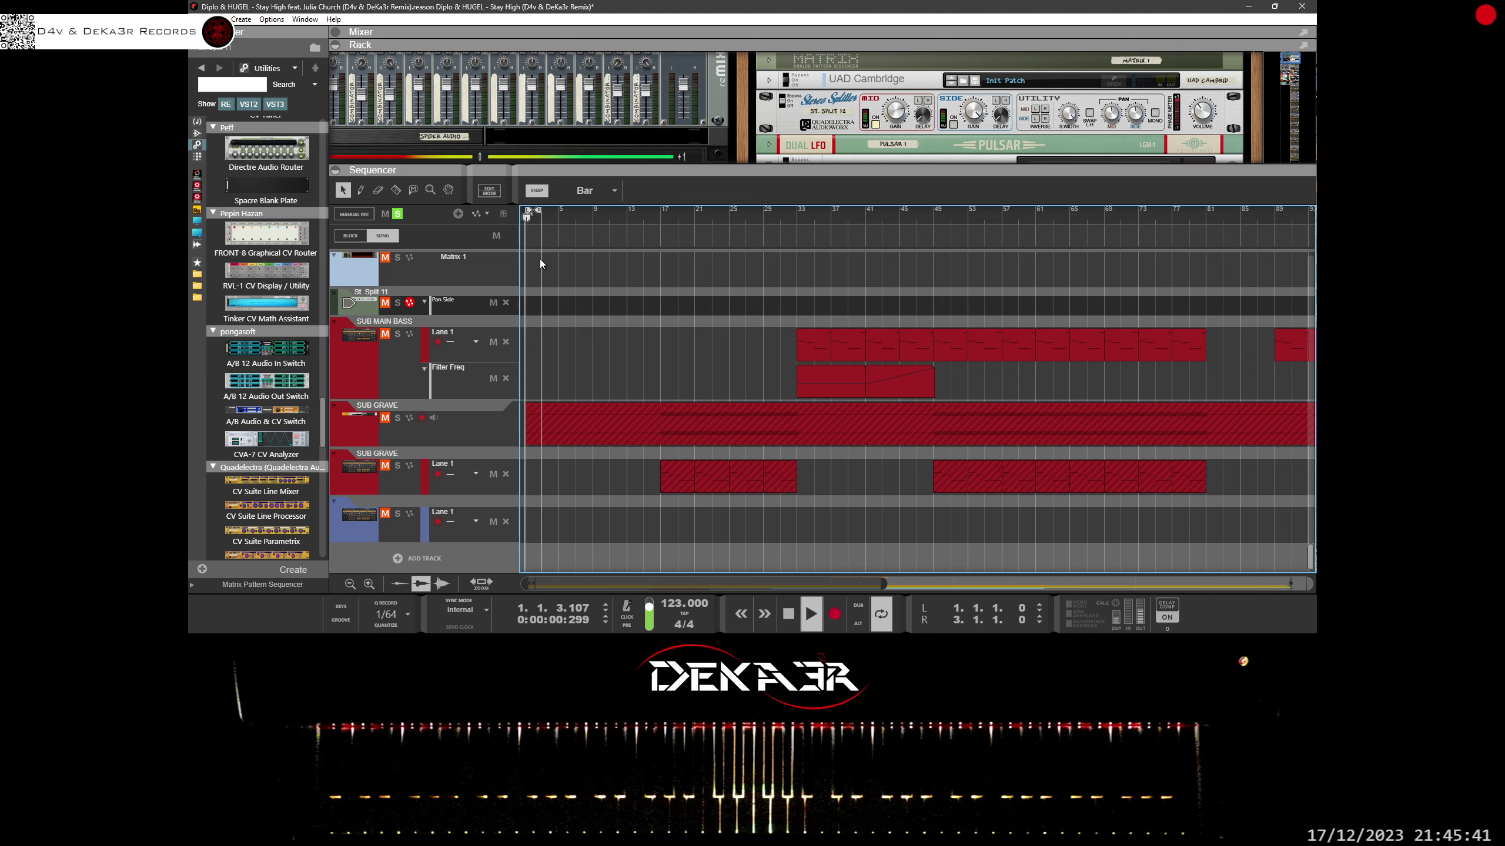
{"action": "scroll", "coordinate": [579, 395], "scroll_direction": "up", "scroll_amount": 2}
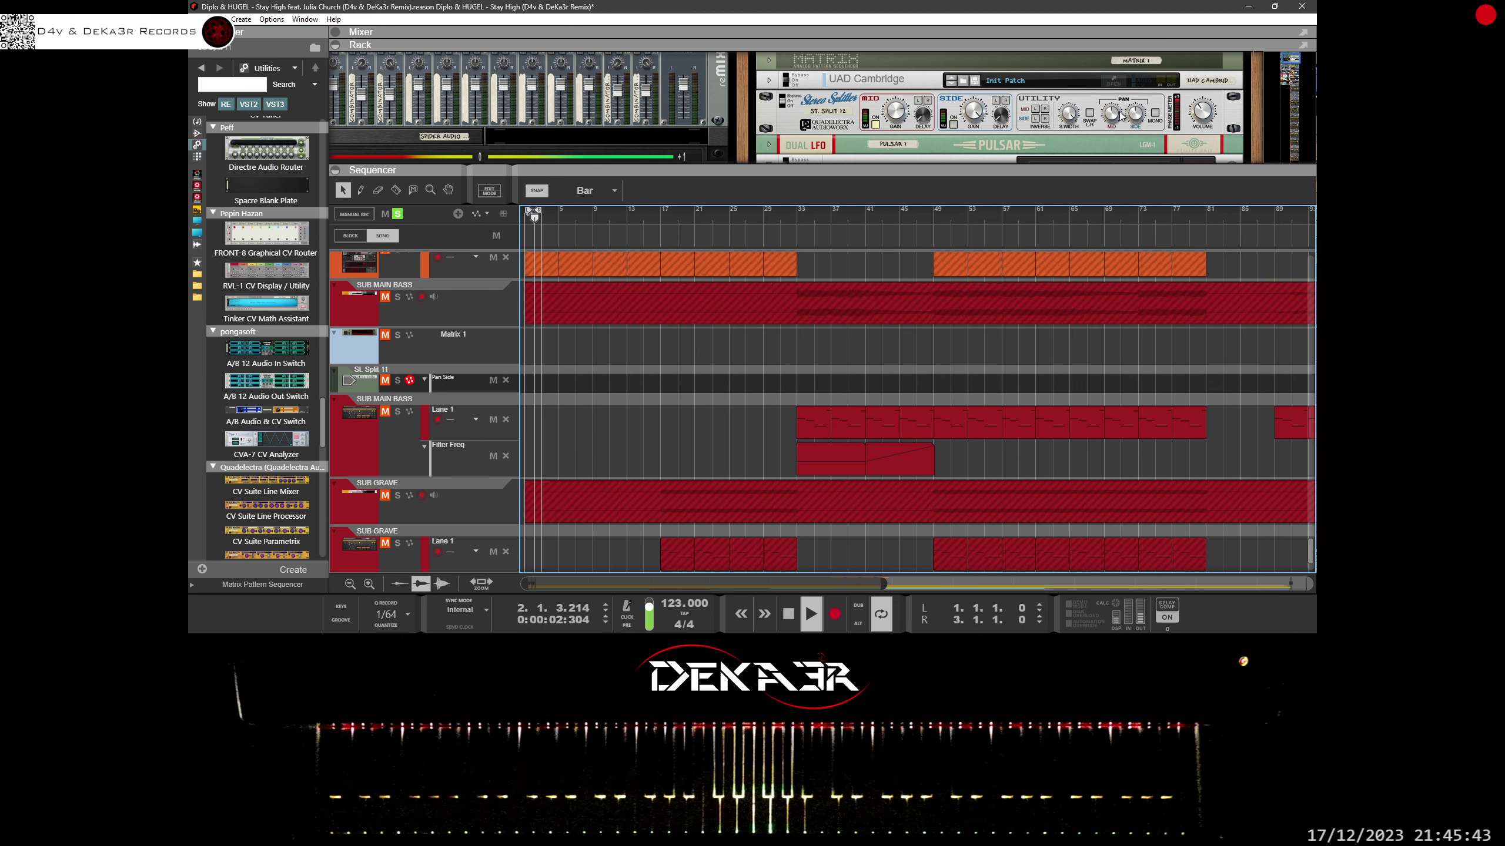
{"action": "scroll", "coordinate": [1130, 141], "scroll_direction": "down", "scroll_amount": 3}
{"action": "right_click", "coordinate": [1138, 113]}
{"action": "key", "text": "Escape"}
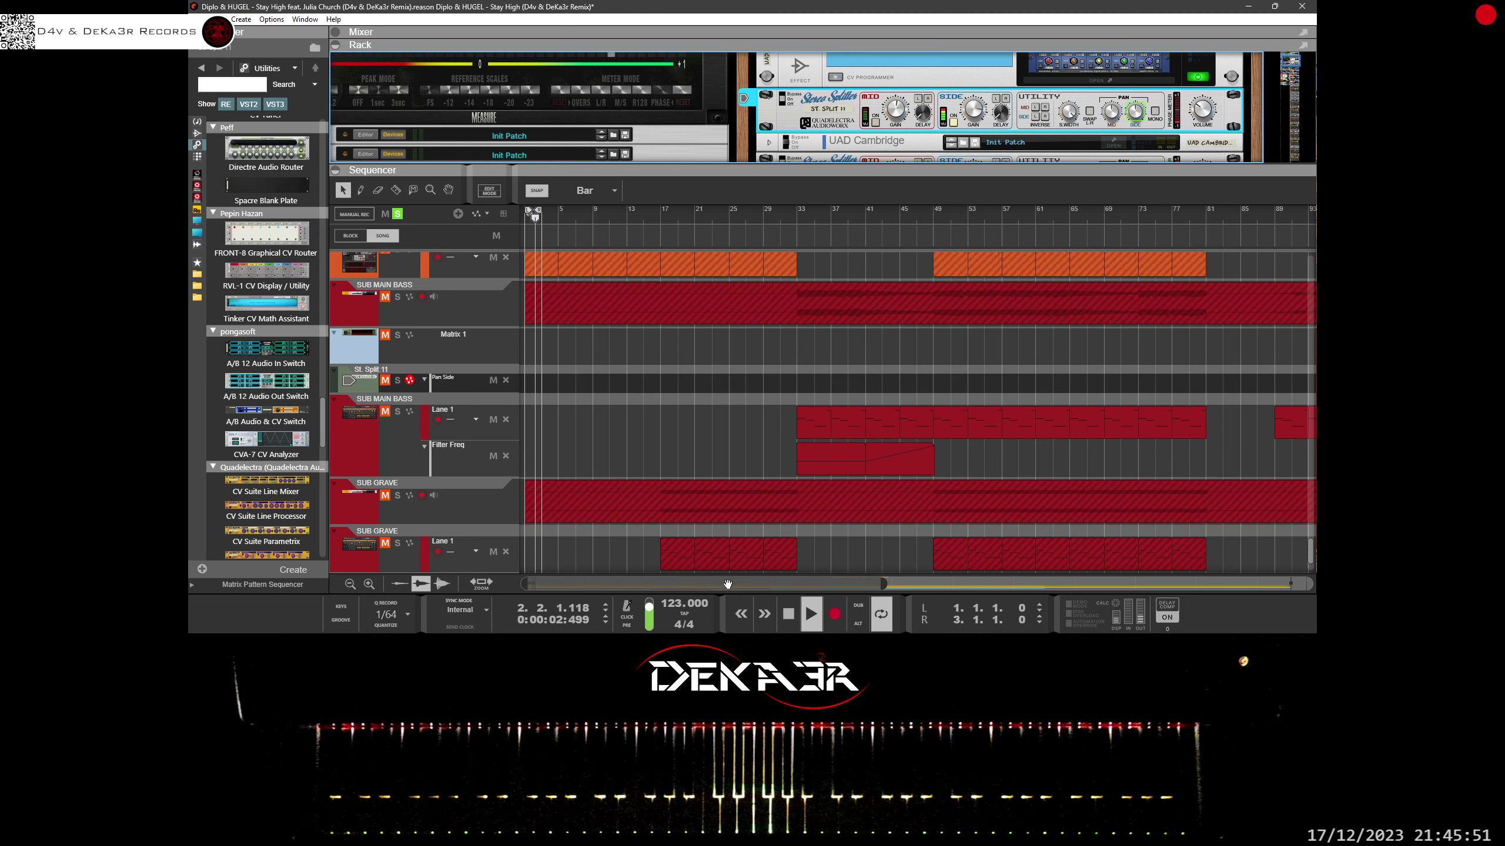
{"action": "key", "text": "h"}
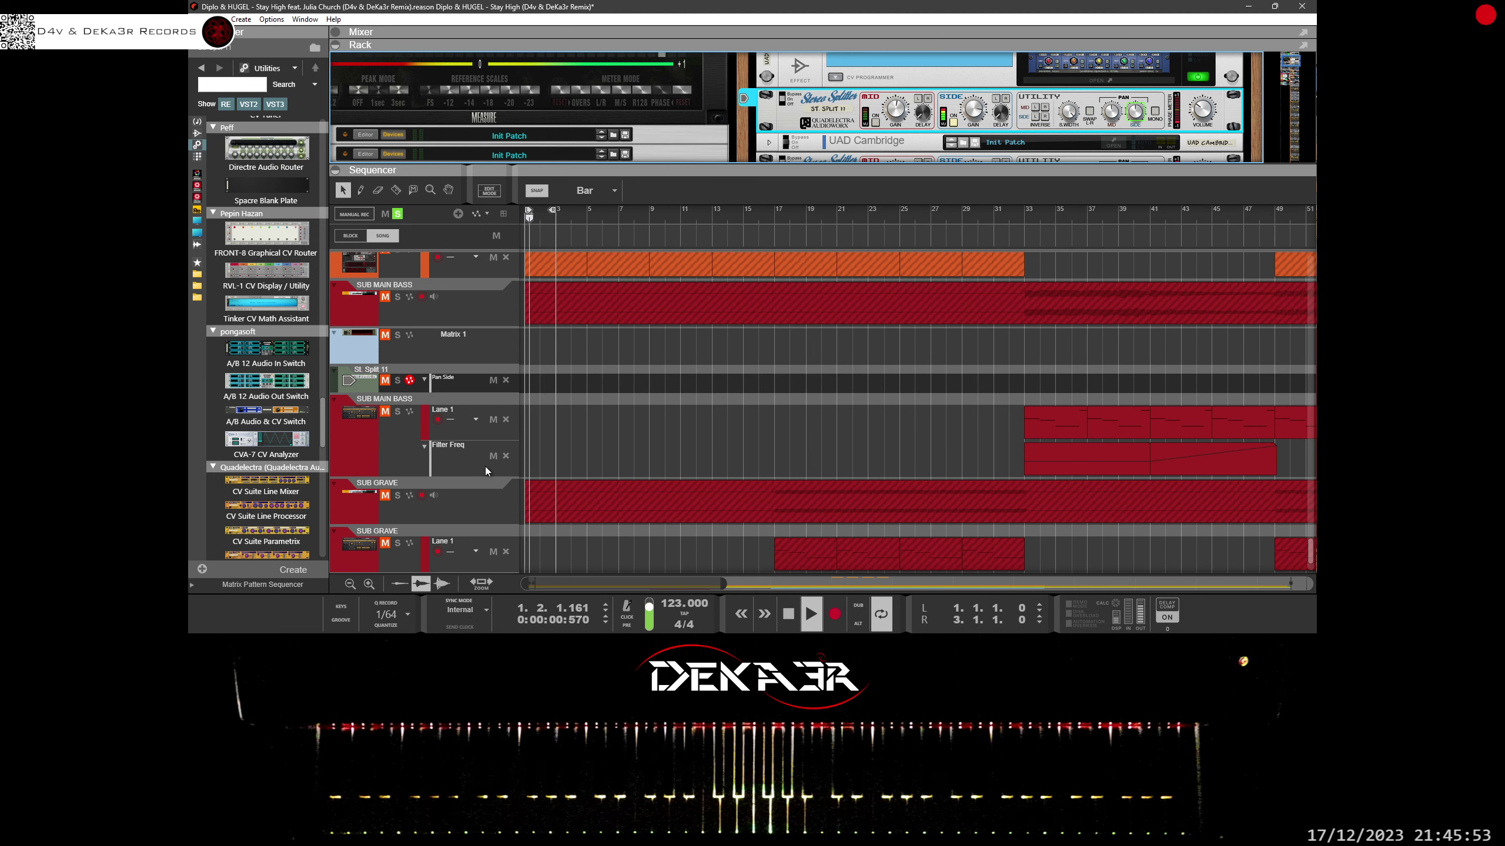
Step: Move the ST Split 11 automation track directly below the Redrum drum lanes, above the Matrix 1 track
{"action": "mouse_move", "coordinate": [337, 381]}
{"action": "left_mouse_down"}
{"action": "mouse_move", "coordinate": [363, 364]}
{"action": "mouse_move", "coordinate": [361, 377]}
{"action": "left_mouse_up"}
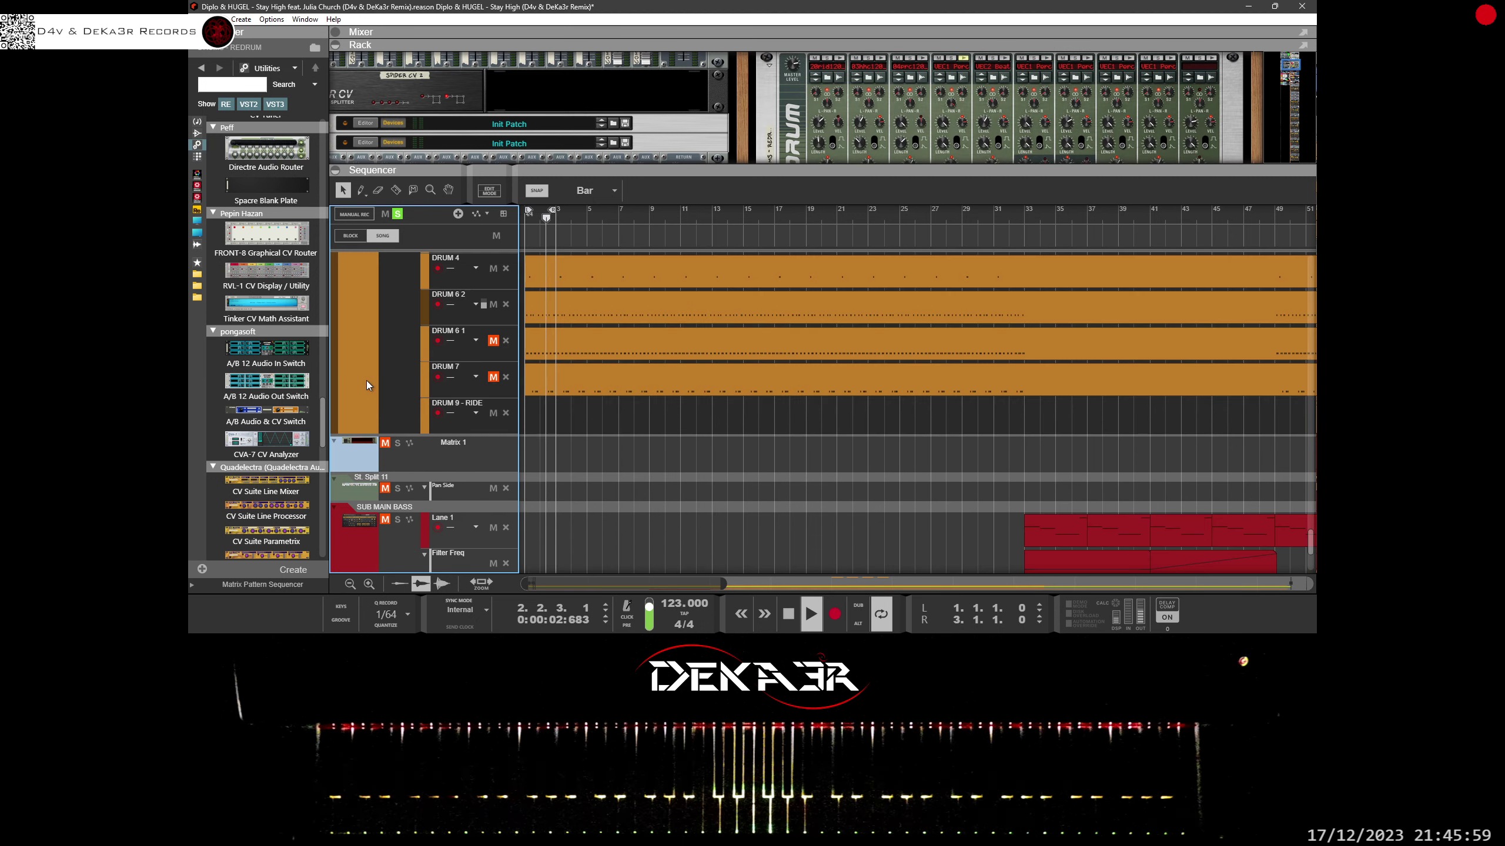
{"action": "scroll", "coordinate": [1077, 119], "scroll_direction": "down", "scroll_amount": 4}
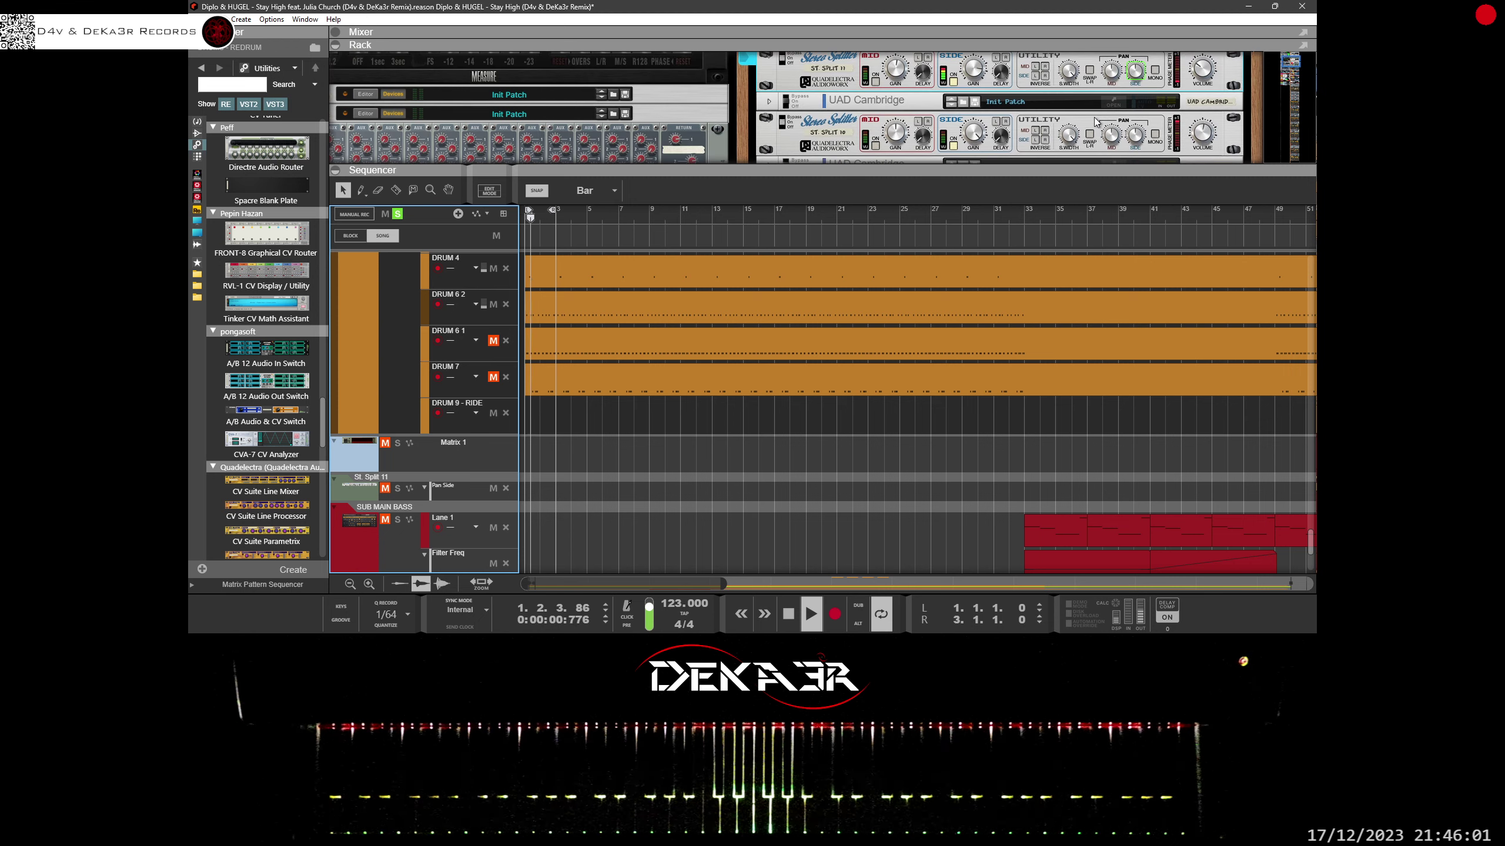
{"action": "right_click", "coordinate": [1136, 148]}
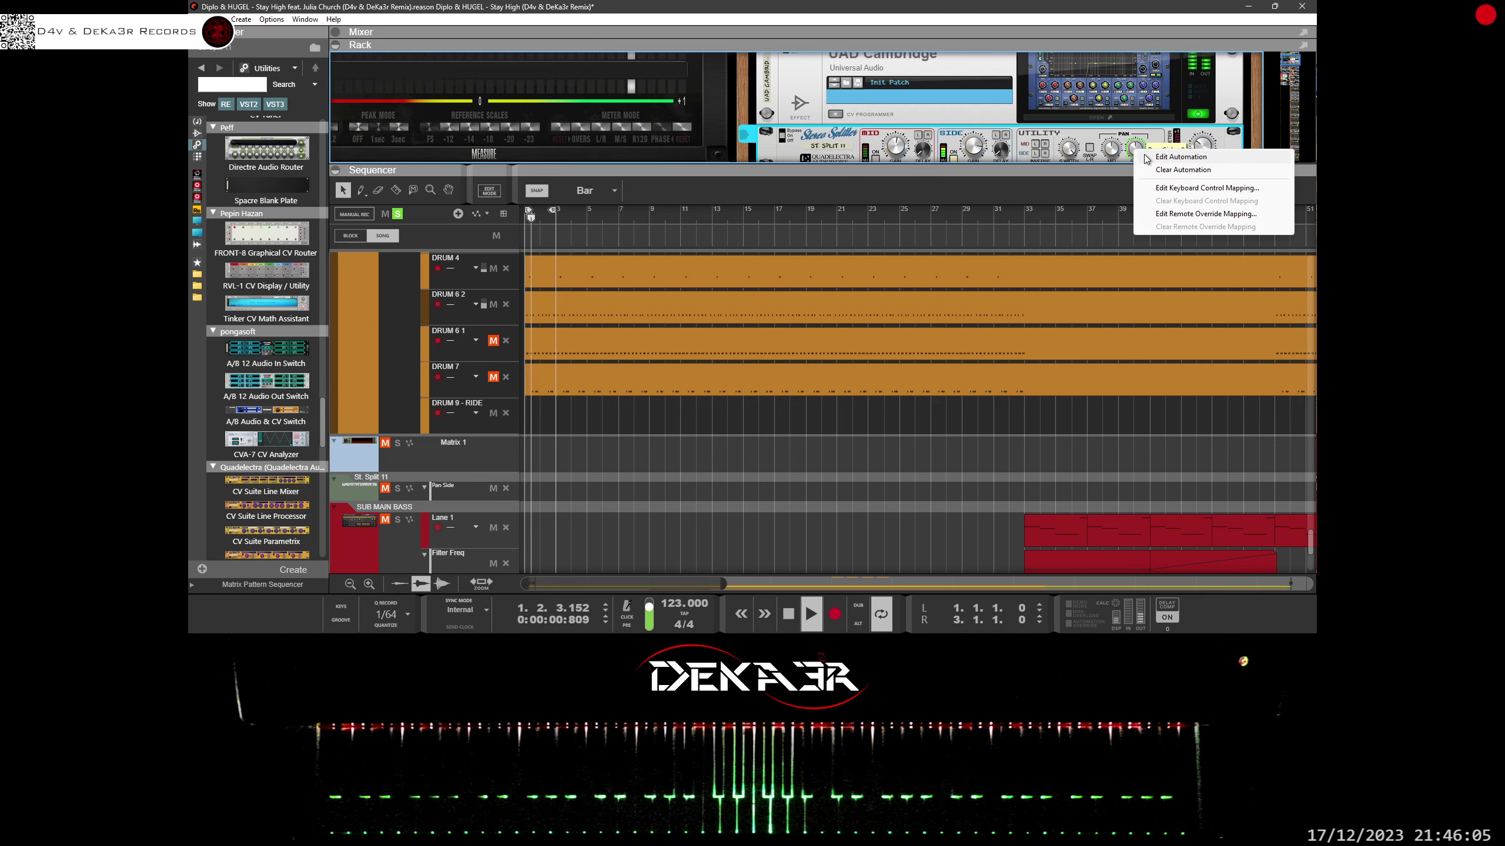
{"action": "left_click", "coordinate": [1146, 157]}
{"action": "left_click_drag", "start_coordinate": [350, 487], "coordinate": [367, 453]}
Step: Heighten the Pan Side lane, create a two-bar automation clip starting at bar 1, and open it for editing
{"action": "left_click_drag", "start_coordinate": [717, 582], "coordinate": [556, 583]}
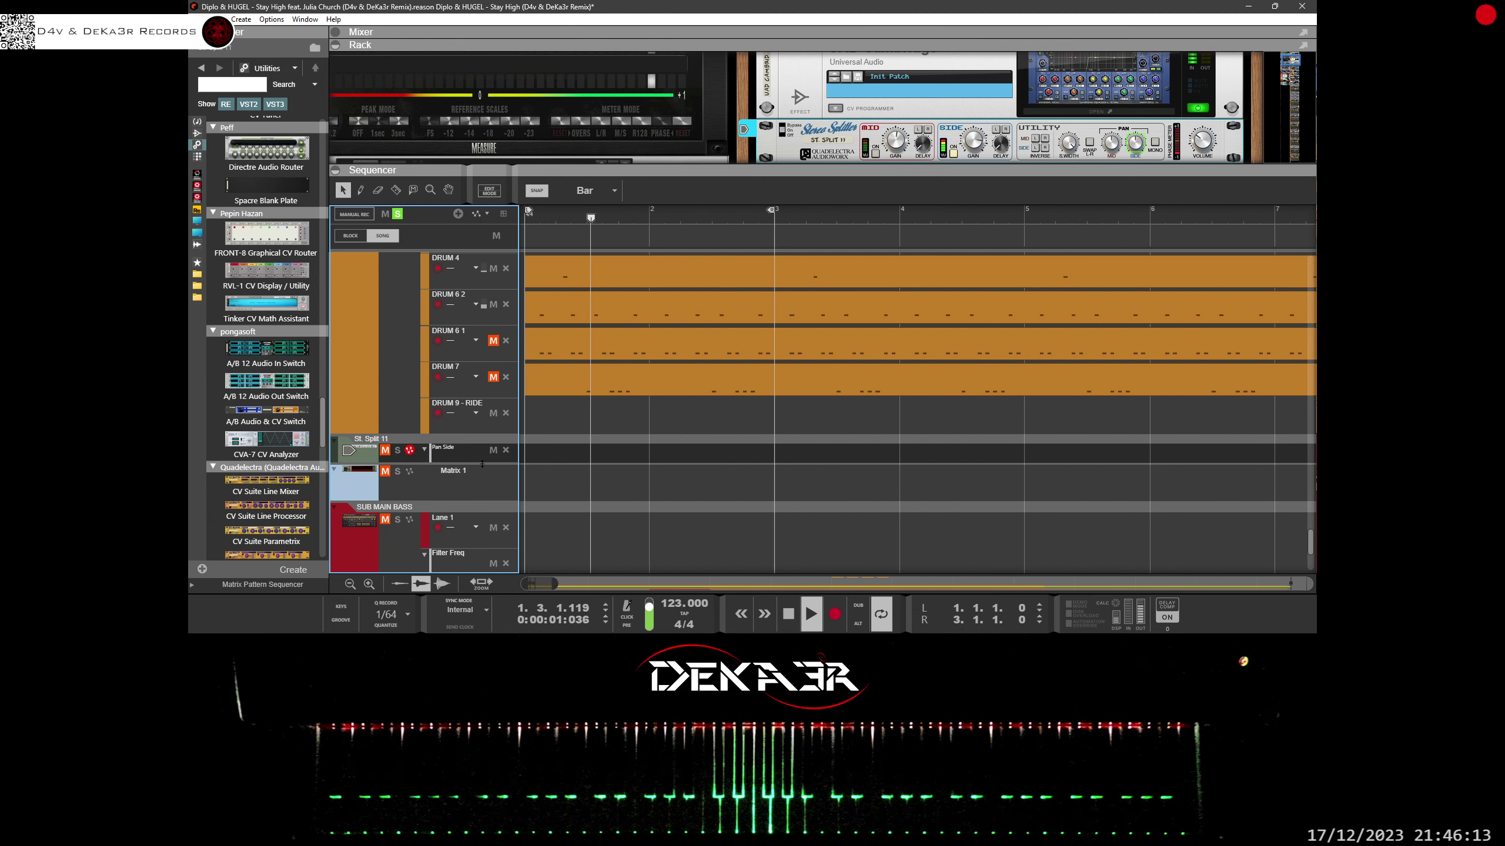
{"action": "left_click_drag", "start_coordinate": [483, 463], "coordinate": [488, 567]}
{"action": "scroll", "coordinate": [541, 503], "scroll_direction": "down", "scroll_amount": 2}
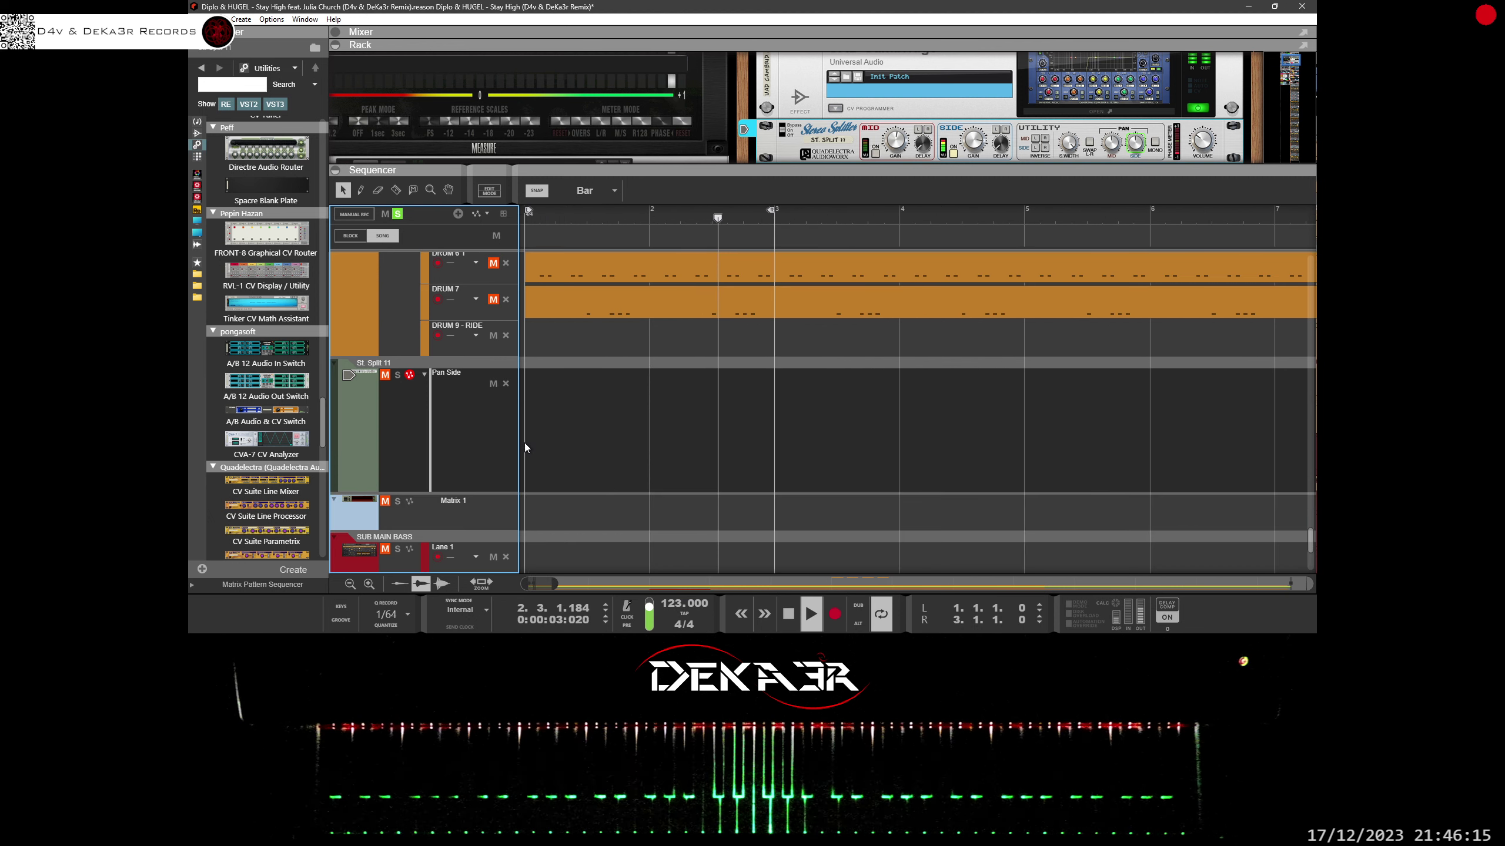
{"action": "double_click", "coordinate": [556, 420]}
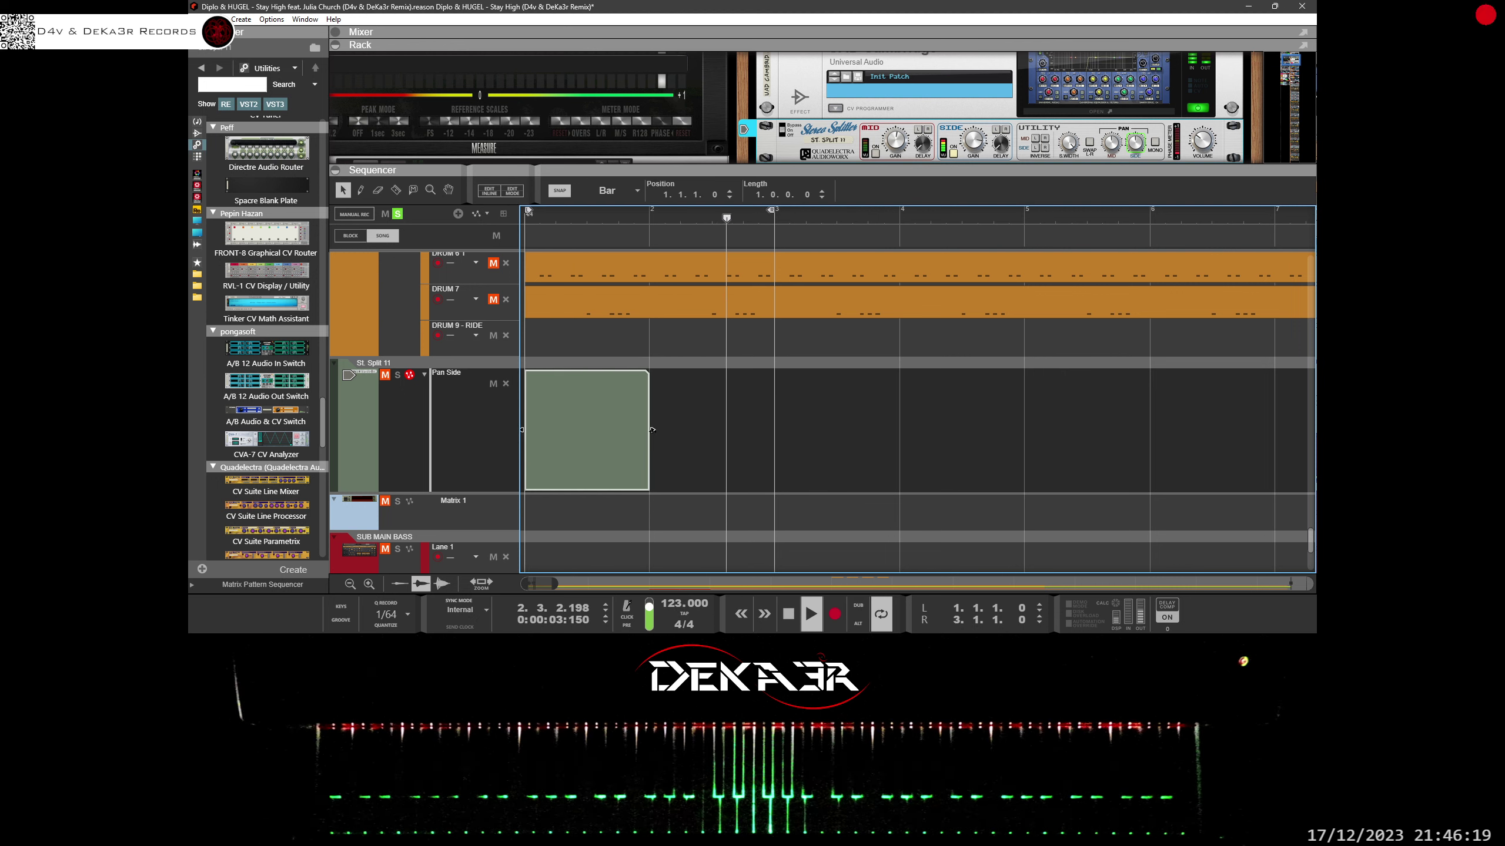
{"action": "left_click_drag", "start_coordinate": [653, 419], "coordinate": [773, 418]}
{"action": "double_click", "coordinate": [691, 430]}
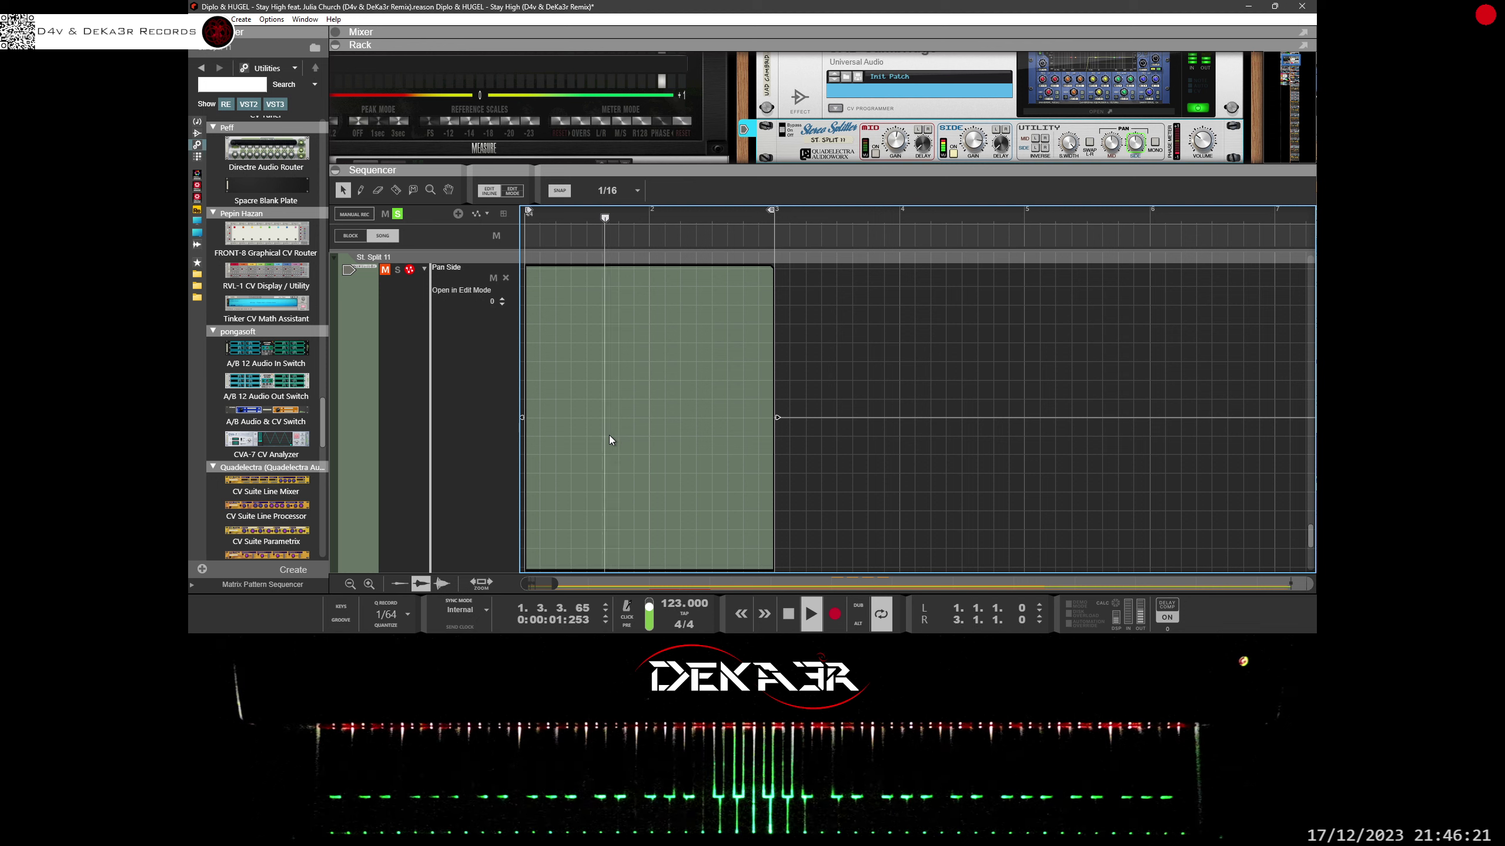
Step: Draw a falling Pan Side automation curve starting at 61 on bar 1, and solo the ST Split 11 track
{"action": "left_click", "coordinate": [361, 191]}
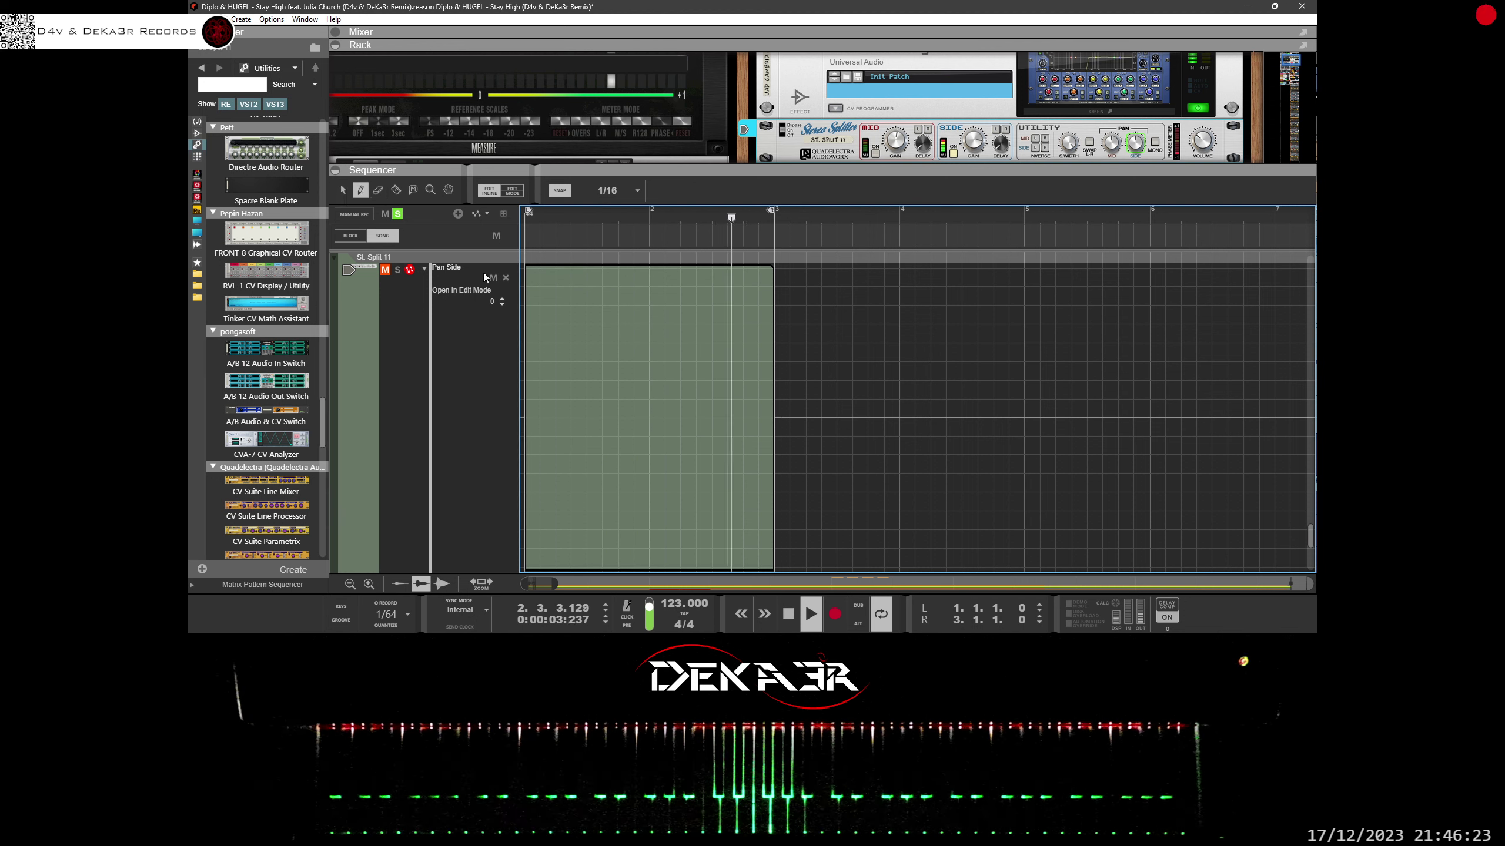
{"action": "left_click", "coordinate": [533, 301]}
{"action": "mouse_move", "coordinate": [534, 300]}
{"action": "left_mouse_down"}
{"action": "mouse_move", "coordinate": [529, 279]}
{"action": "mouse_move", "coordinate": [550, 274]}
{"action": "mouse_move", "coordinate": [627, 357]}
{"action": "mouse_move", "coordinate": [752, 336]}
{"action": "mouse_move", "coordinate": [738, 477]}
{"action": "mouse_move", "coordinate": [619, 353]}
{"action": "left_mouse_up"}
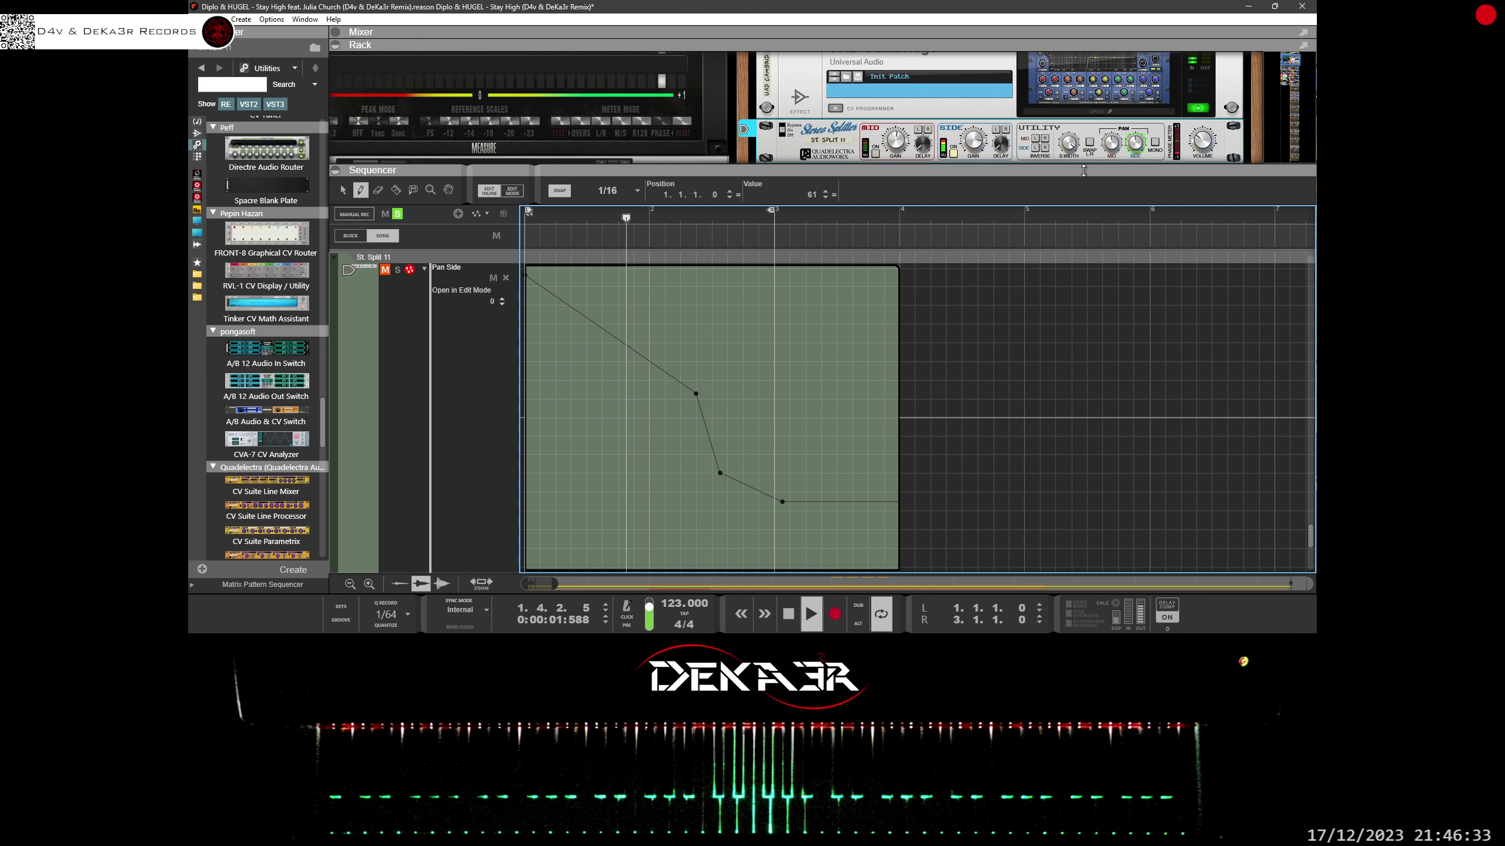
{"action": "left_click", "coordinate": [397, 271]}
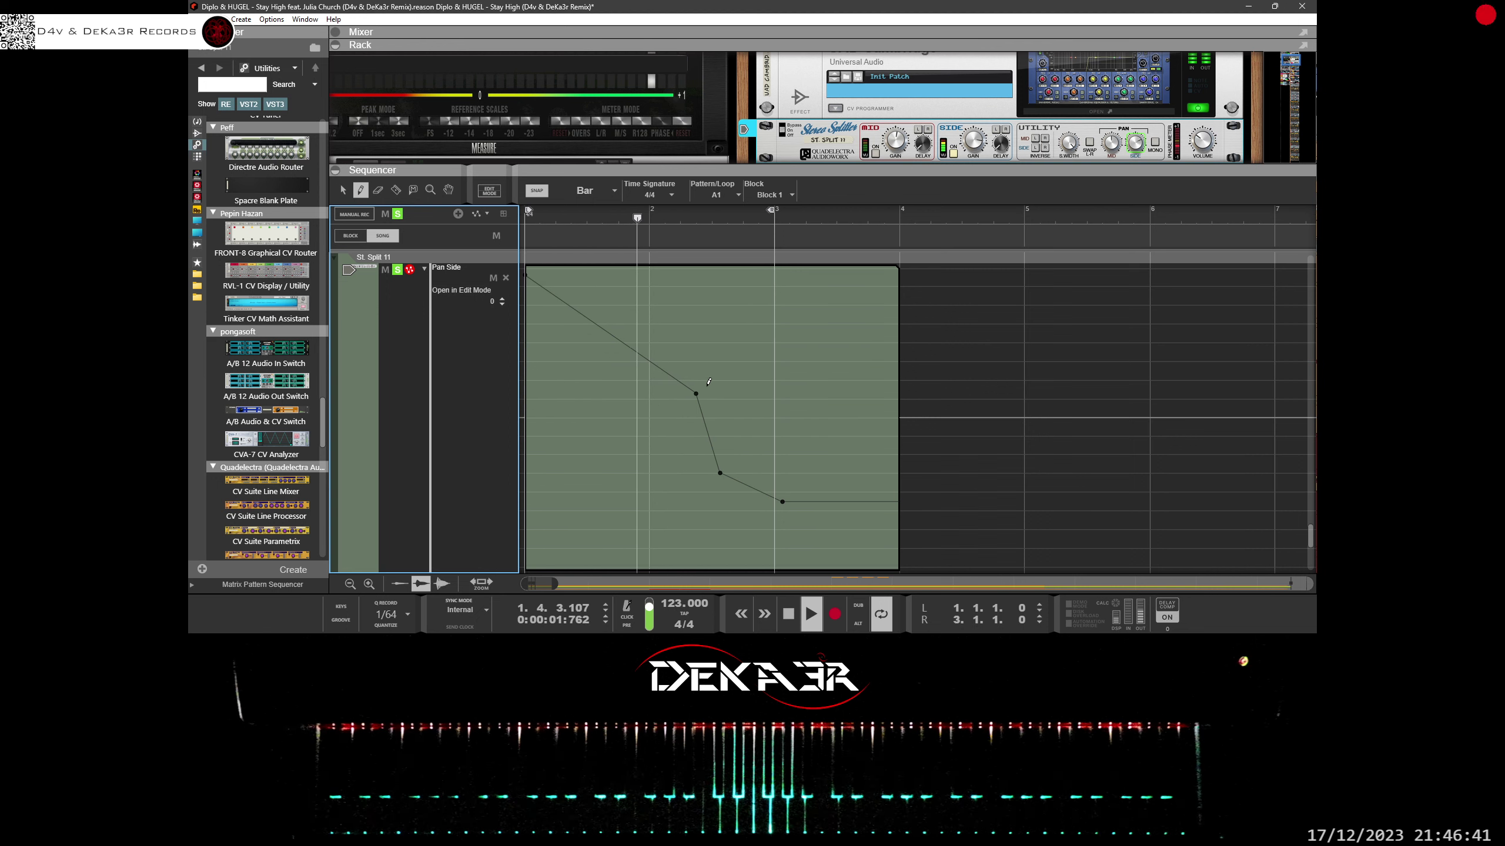
Step: Erase every pan automation point except the first, and set that point's value to 47
{"action": "key", "text": "e"}
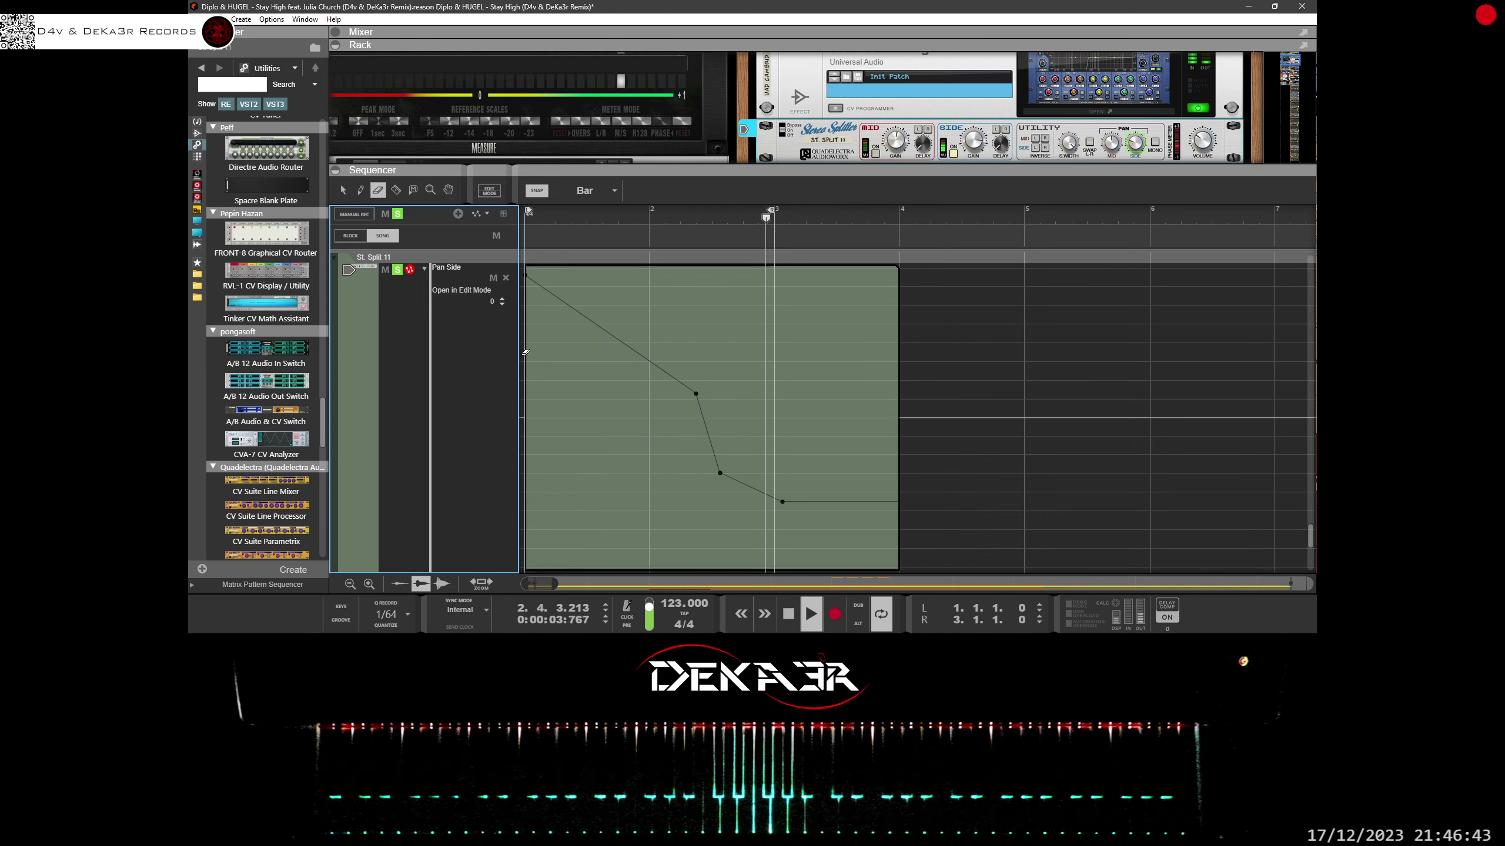
{"action": "mouse_move", "coordinate": [900, 334]}
{"action": "left_mouse_down"}
{"action": "mouse_move", "coordinate": [662, 513]}
{"action": "mouse_move", "coordinate": [678, 505]}
{"action": "left_mouse_up"}
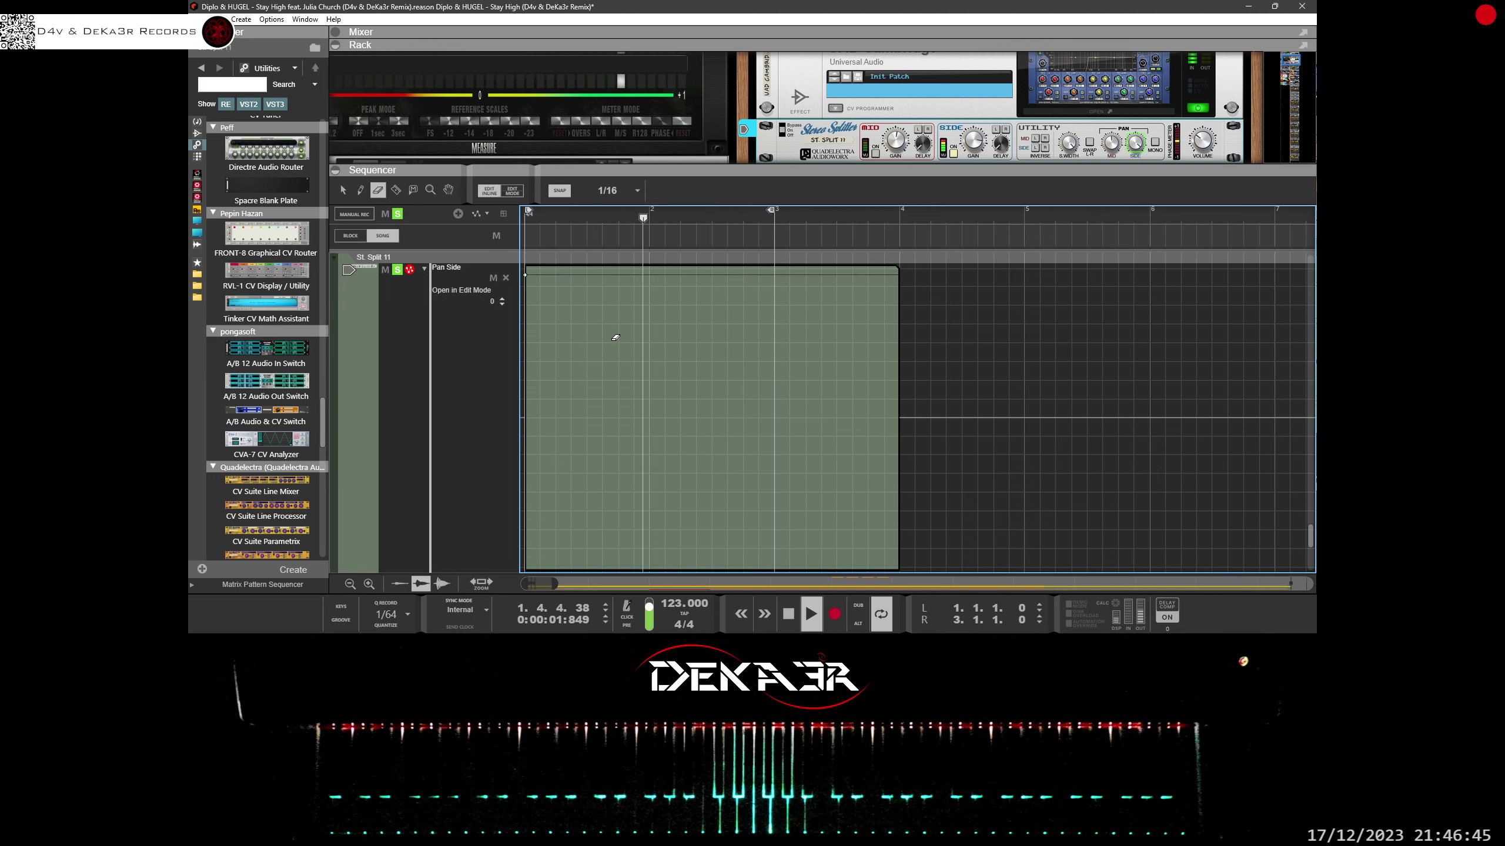
{"action": "key", "text": "q"}
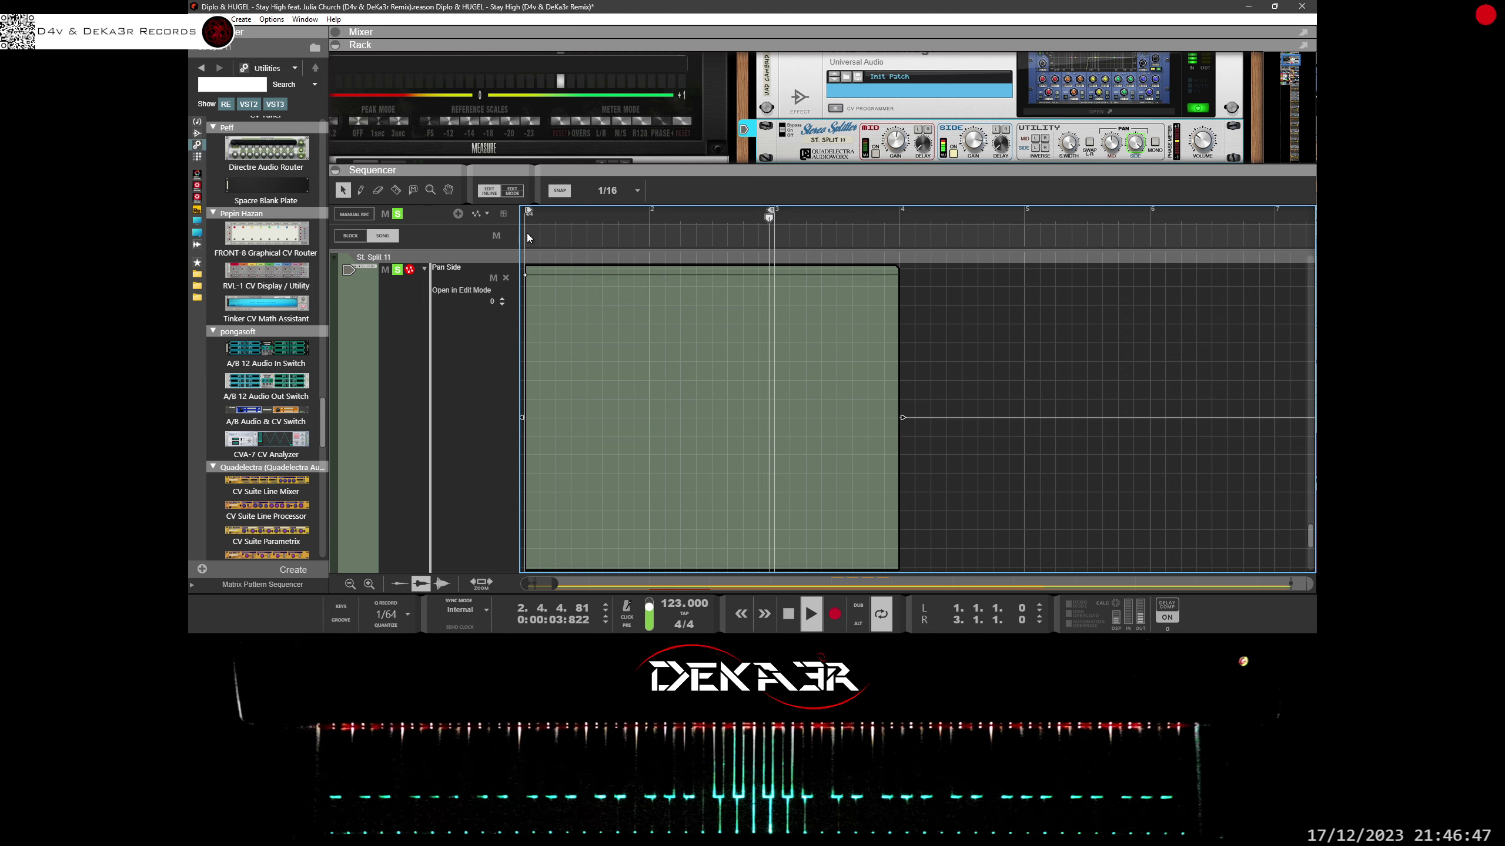
{"action": "left_click_drag", "start_coordinate": [524, 275], "coordinate": [524, 308]}
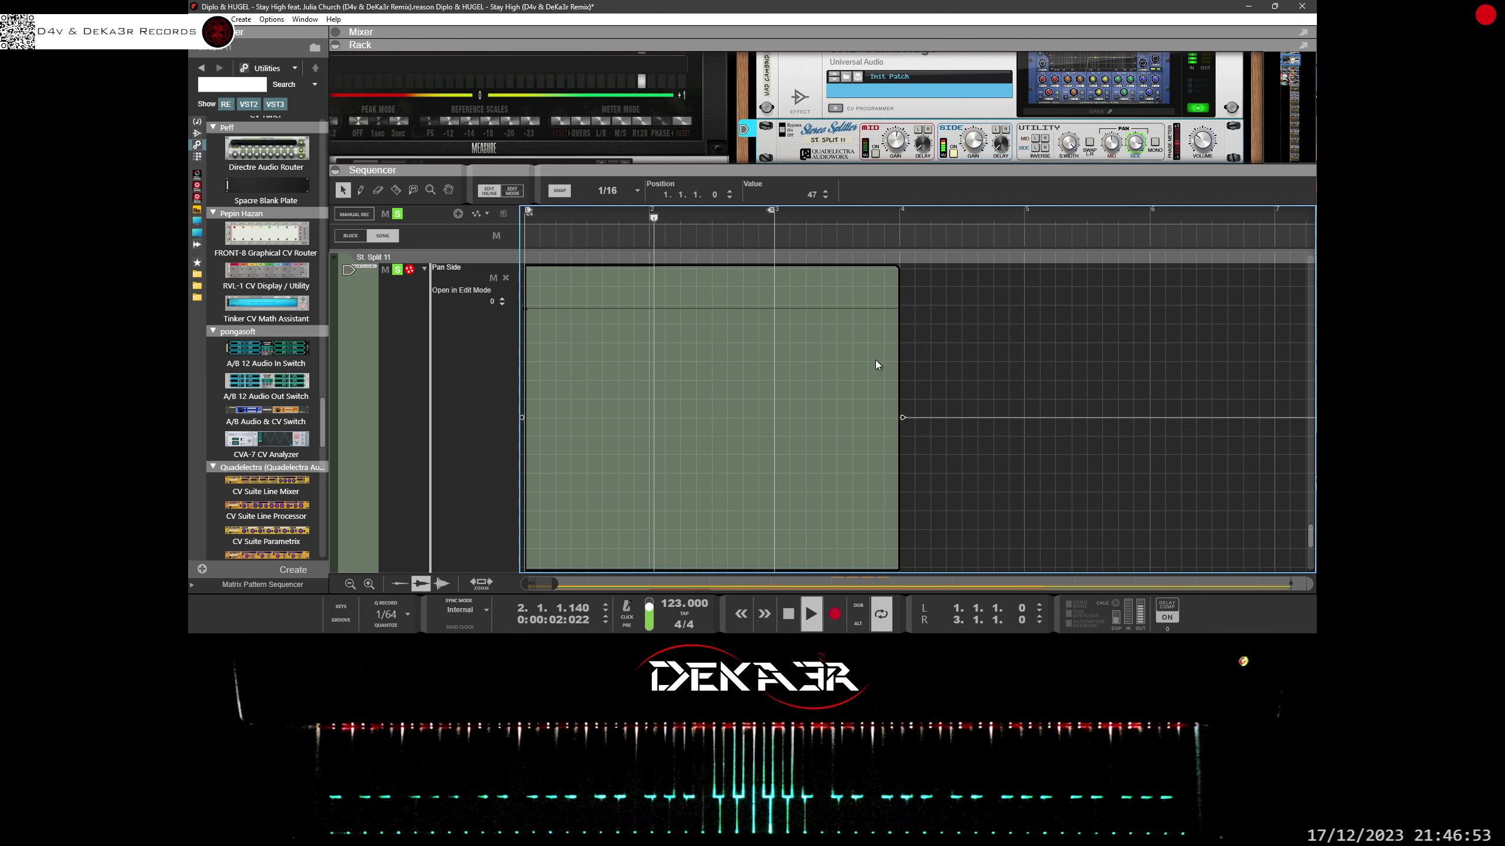
Step: Shorten the Pan Side automation clip to one beat at the start of bar 1
{"action": "left_click_drag", "start_coordinate": [906, 419], "coordinate": [555, 397]}
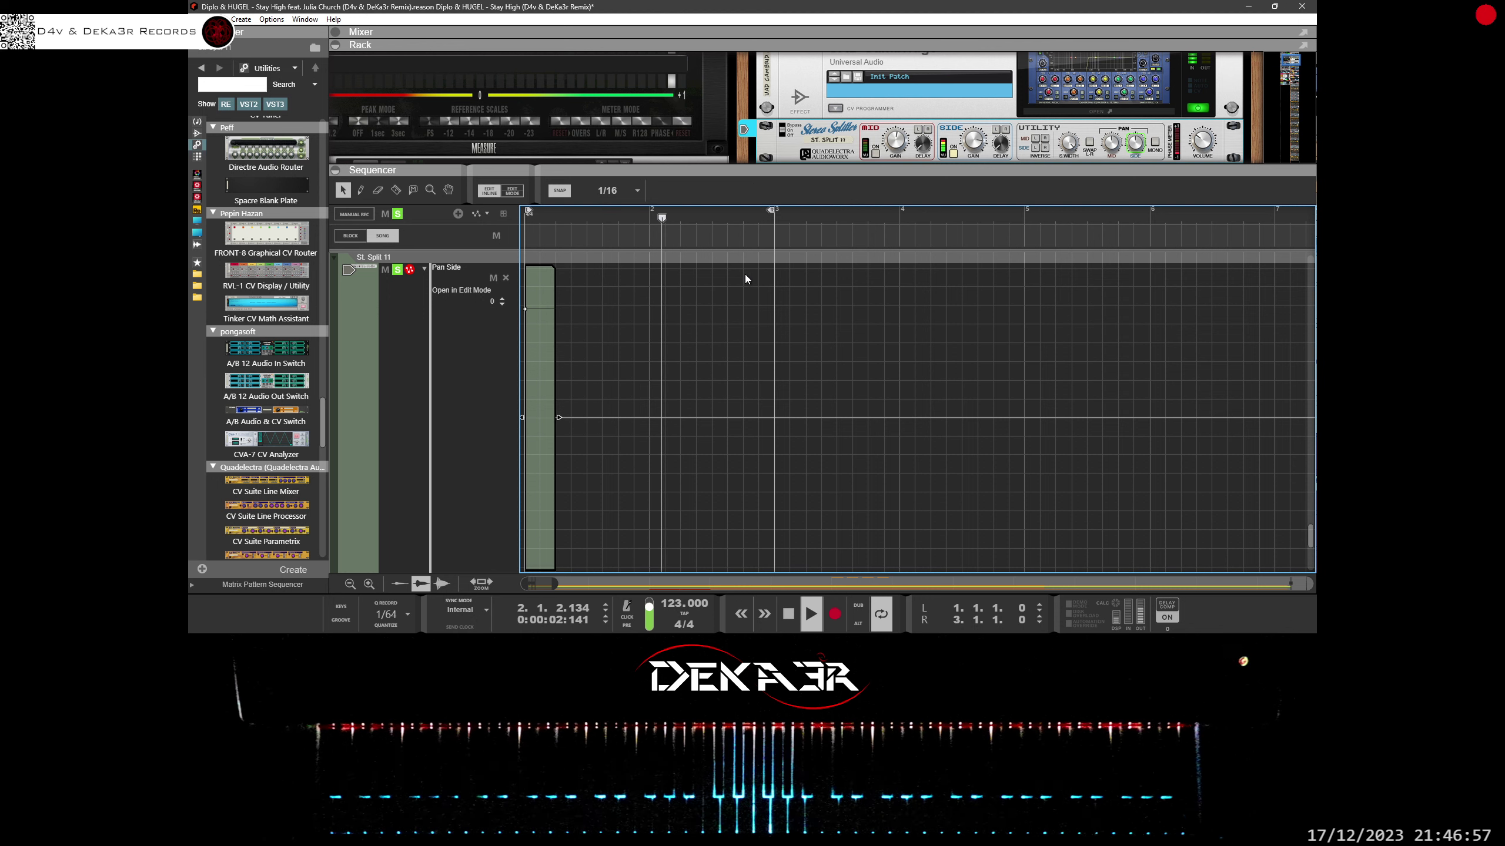
{"action": "left_click", "coordinate": [731, 327]}
{"action": "key", "text": "Delete"}
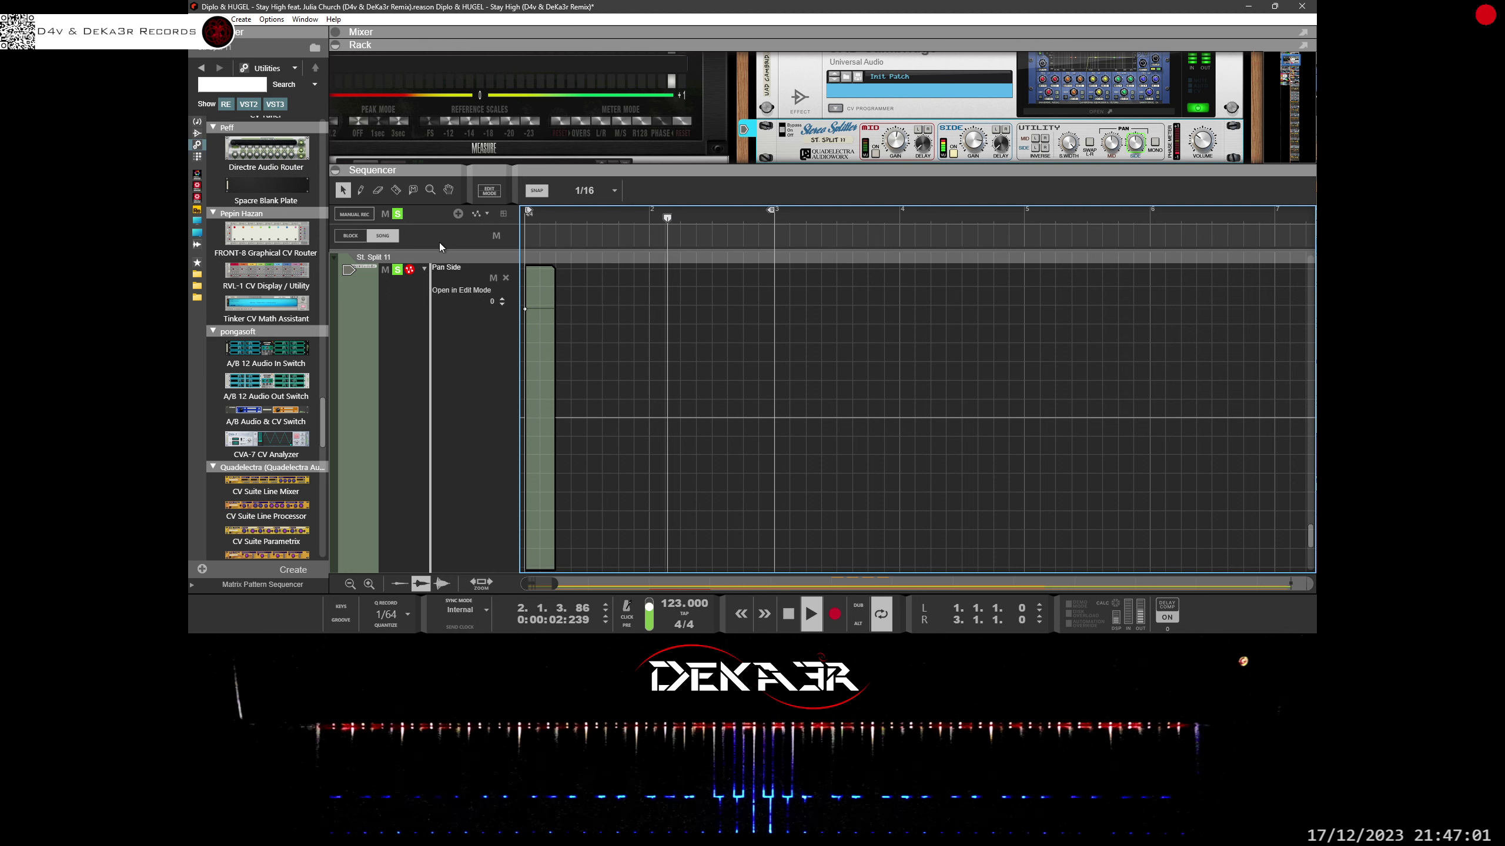
Step: Copy the one-beat pan clip onto beats 2 to 4 of bar 1 with 1/4 snap, and end the loop at bar 2
{"action": "scroll", "coordinate": [619, 301], "scroll_direction": "up", "scroll_amount": 3}
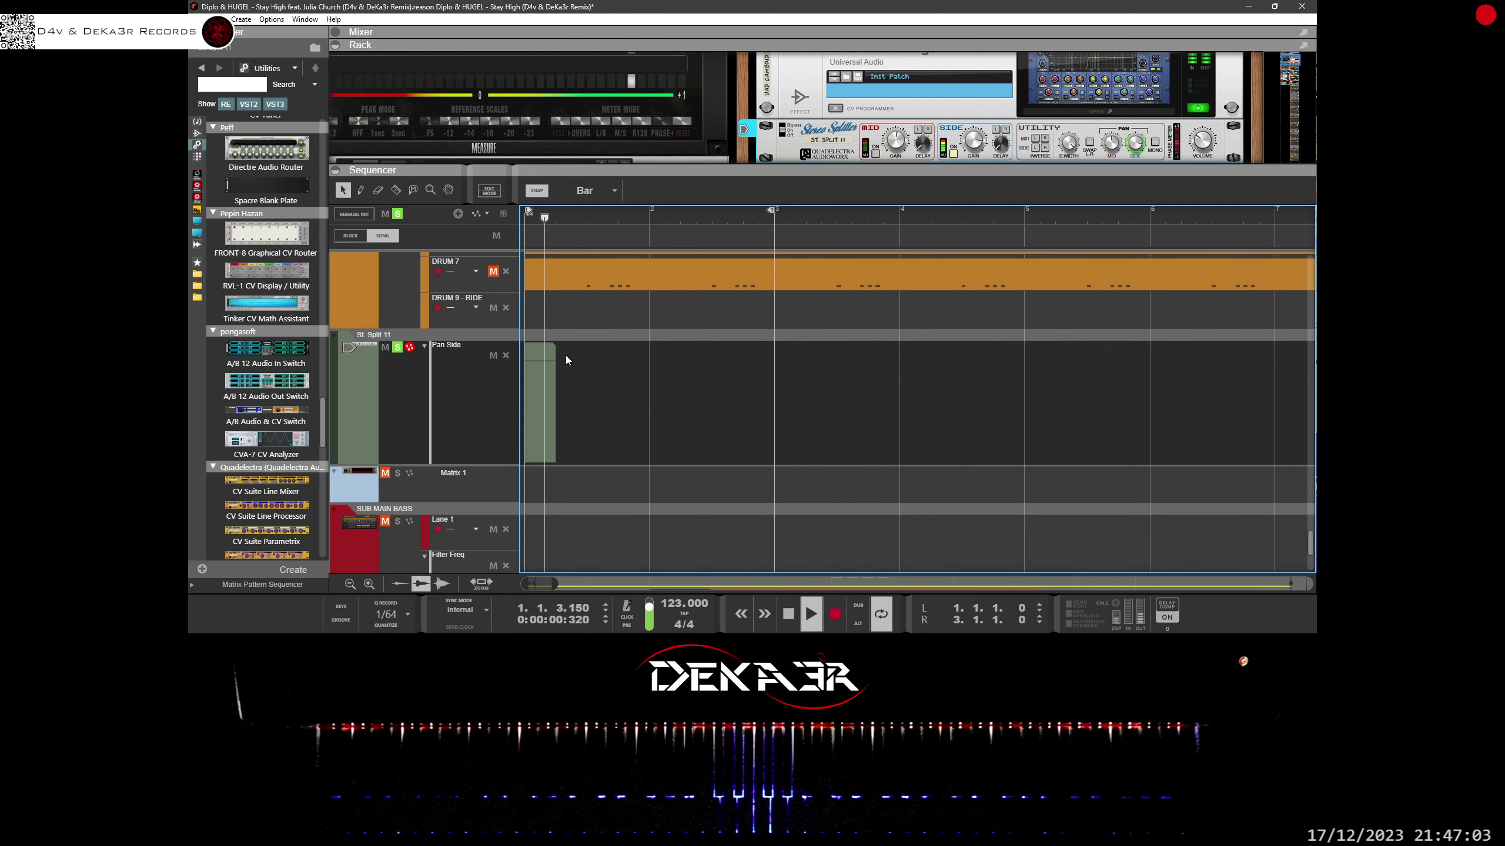
{"action": "left_click_drag", "start_coordinate": [545, 383], "coordinate": [647, 385]}
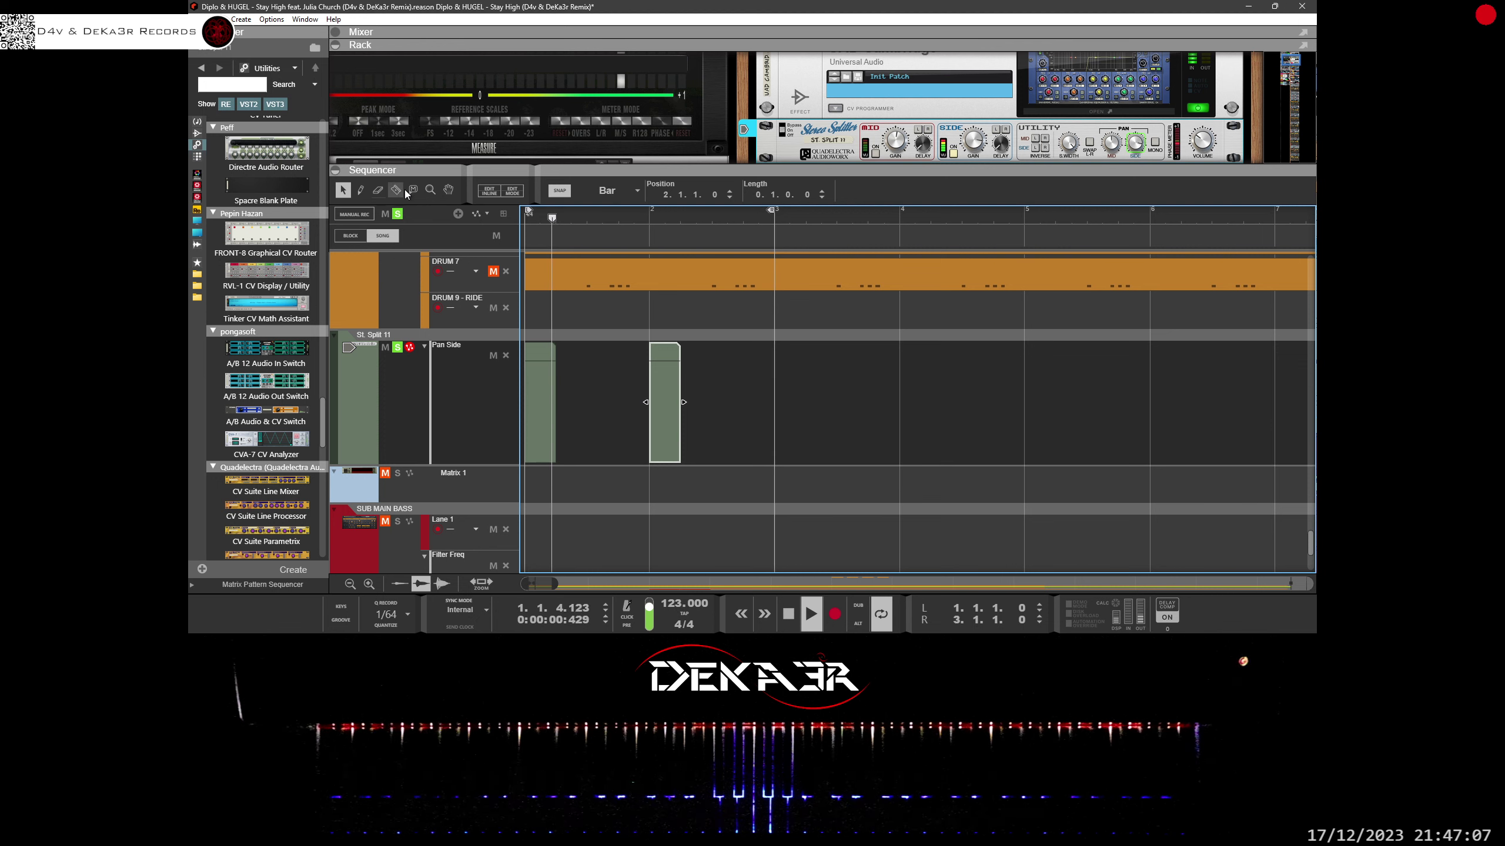
{"action": "left_click", "coordinate": [598, 193]}
{"action": "left_click", "coordinate": [620, 250]}
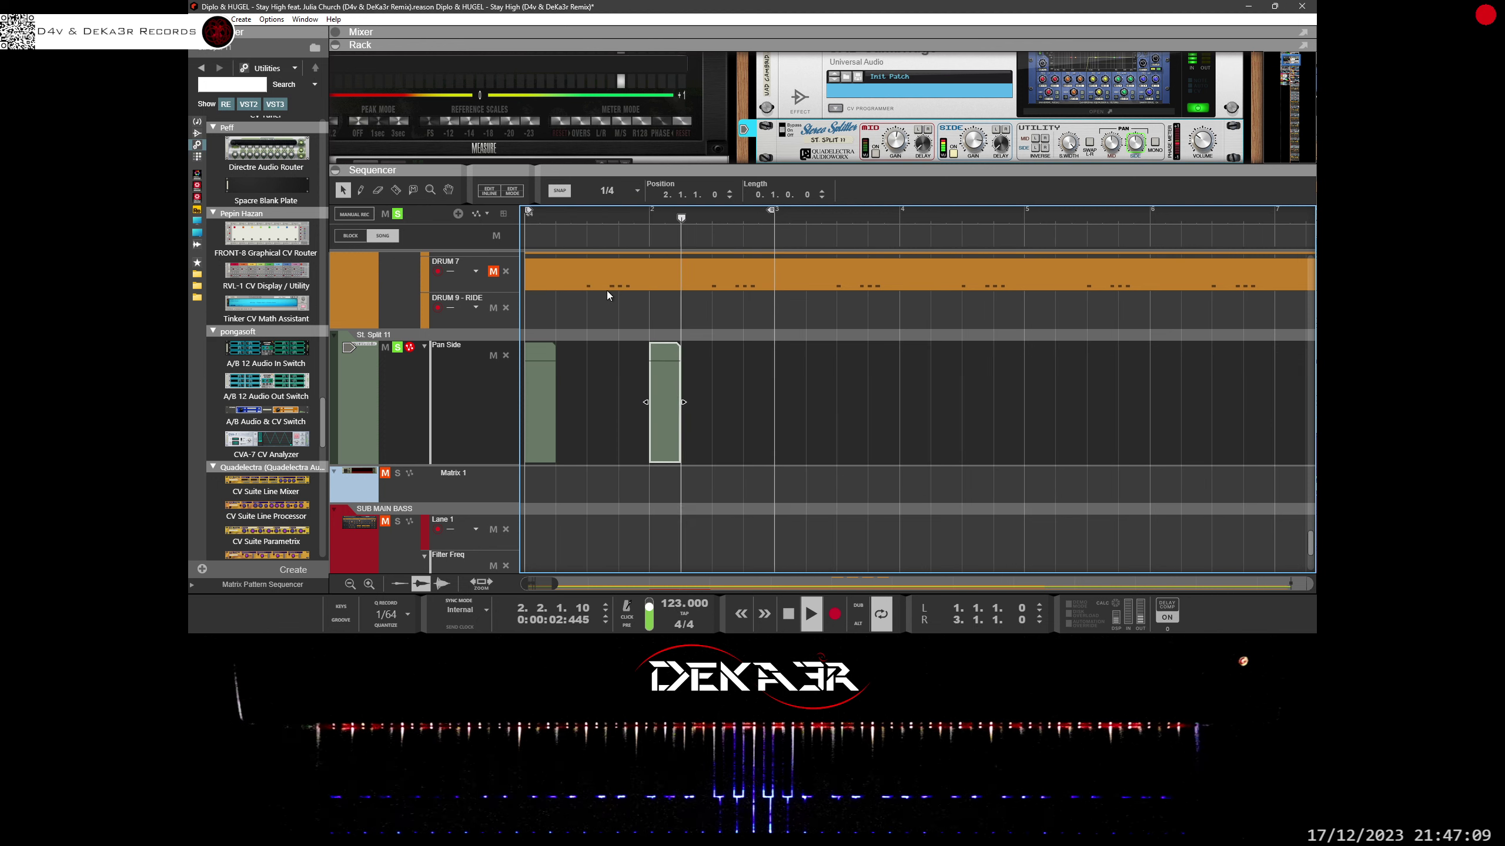
{"action": "left_click_drag", "start_coordinate": [541, 396], "coordinate": [670, 399]}
{"action": "key", "text": "Delete"}
{"action": "left_click_drag", "start_coordinate": [771, 209], "coordinate": [664, 212]}
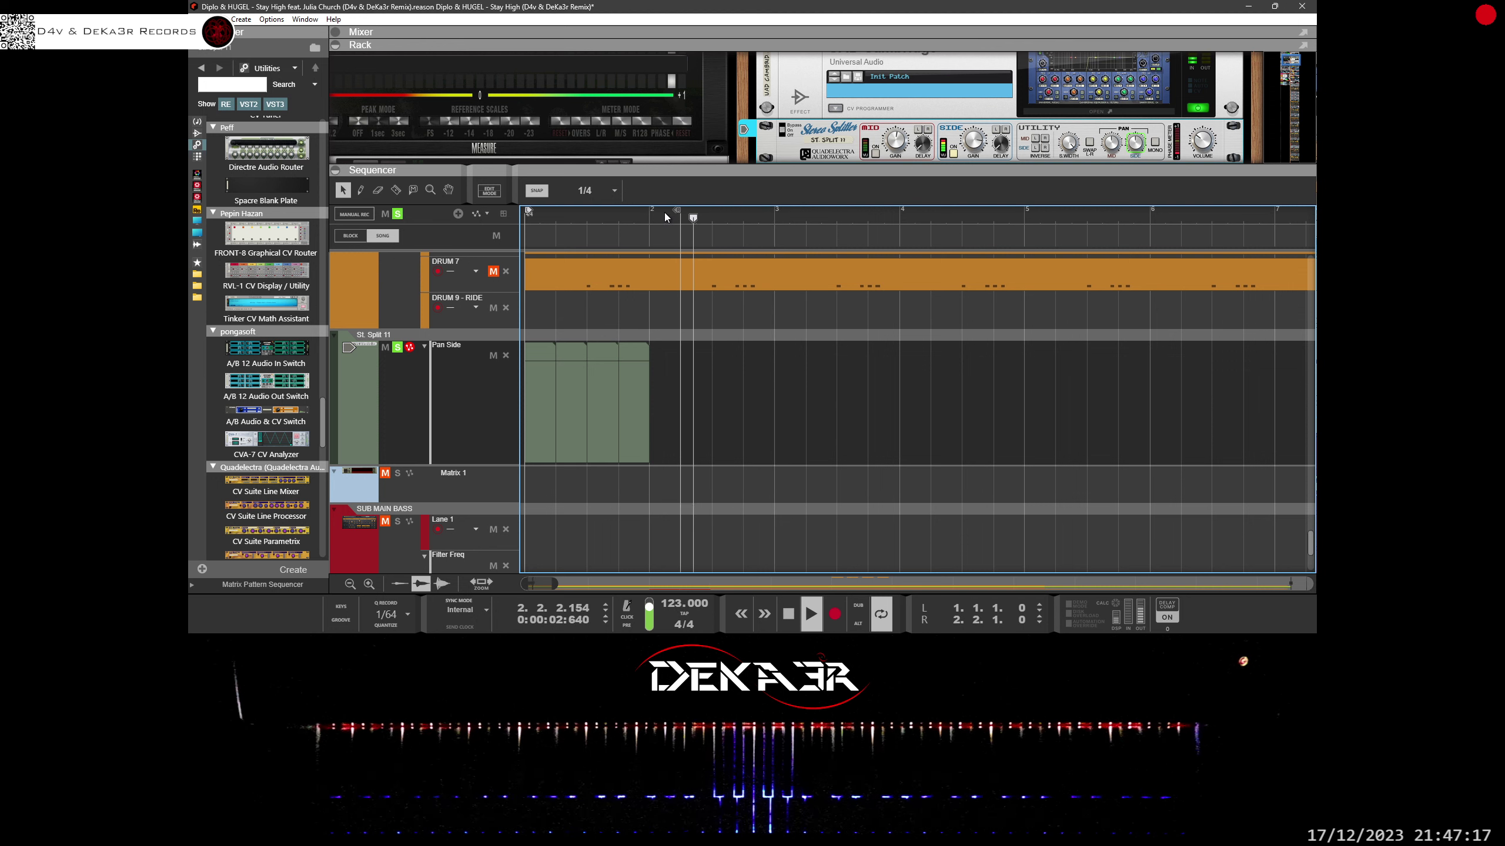
{"action": "left_click", "coordinate": [524, 221]}
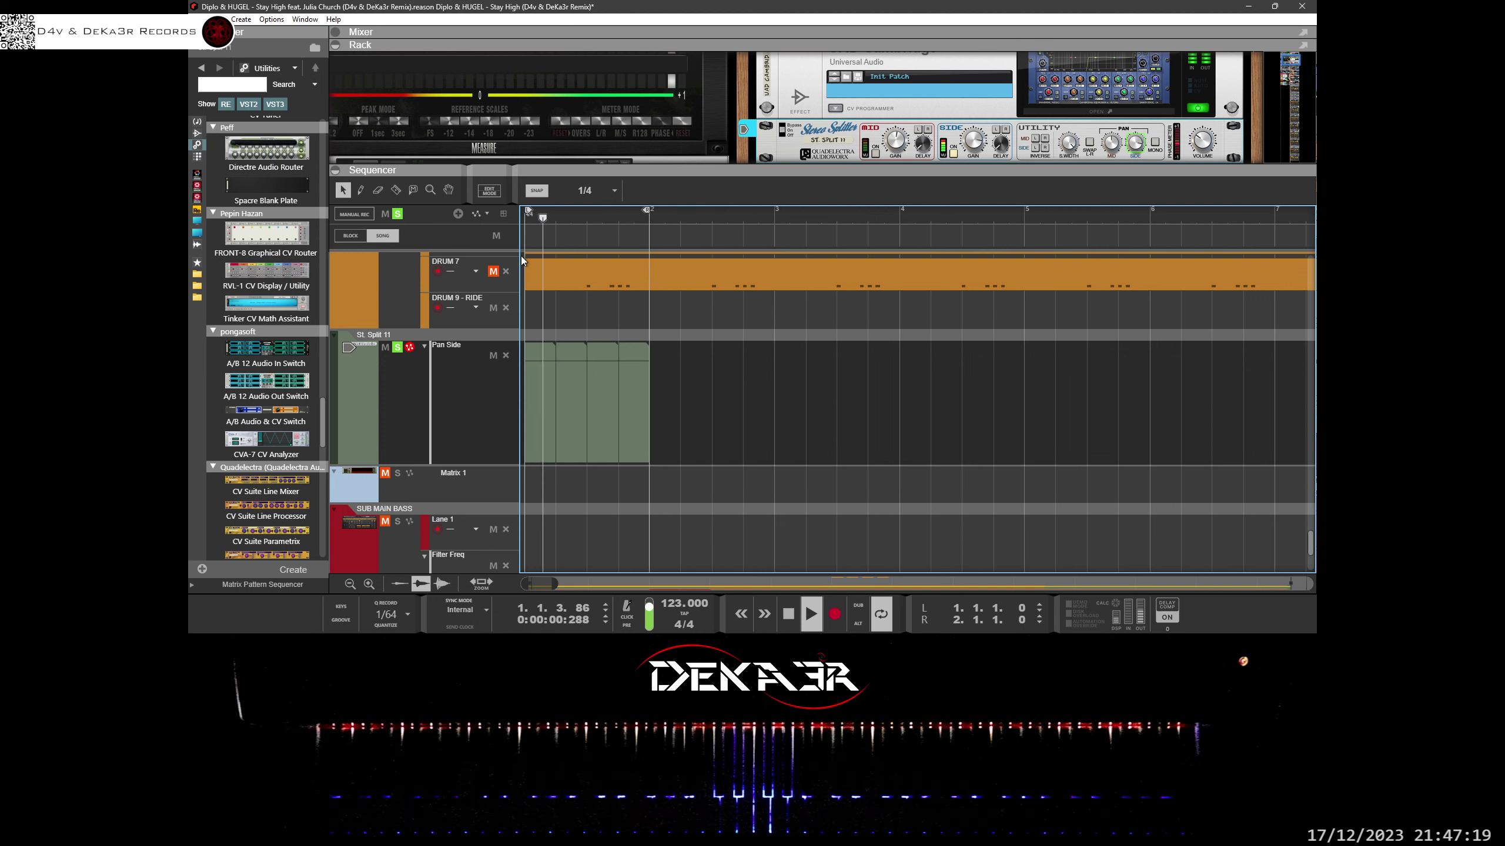
Step: Lower the second beat's pan automation below centre and set the third beat's pan value to -61
{"action": "left_click", "coordinate": [529, 393]}
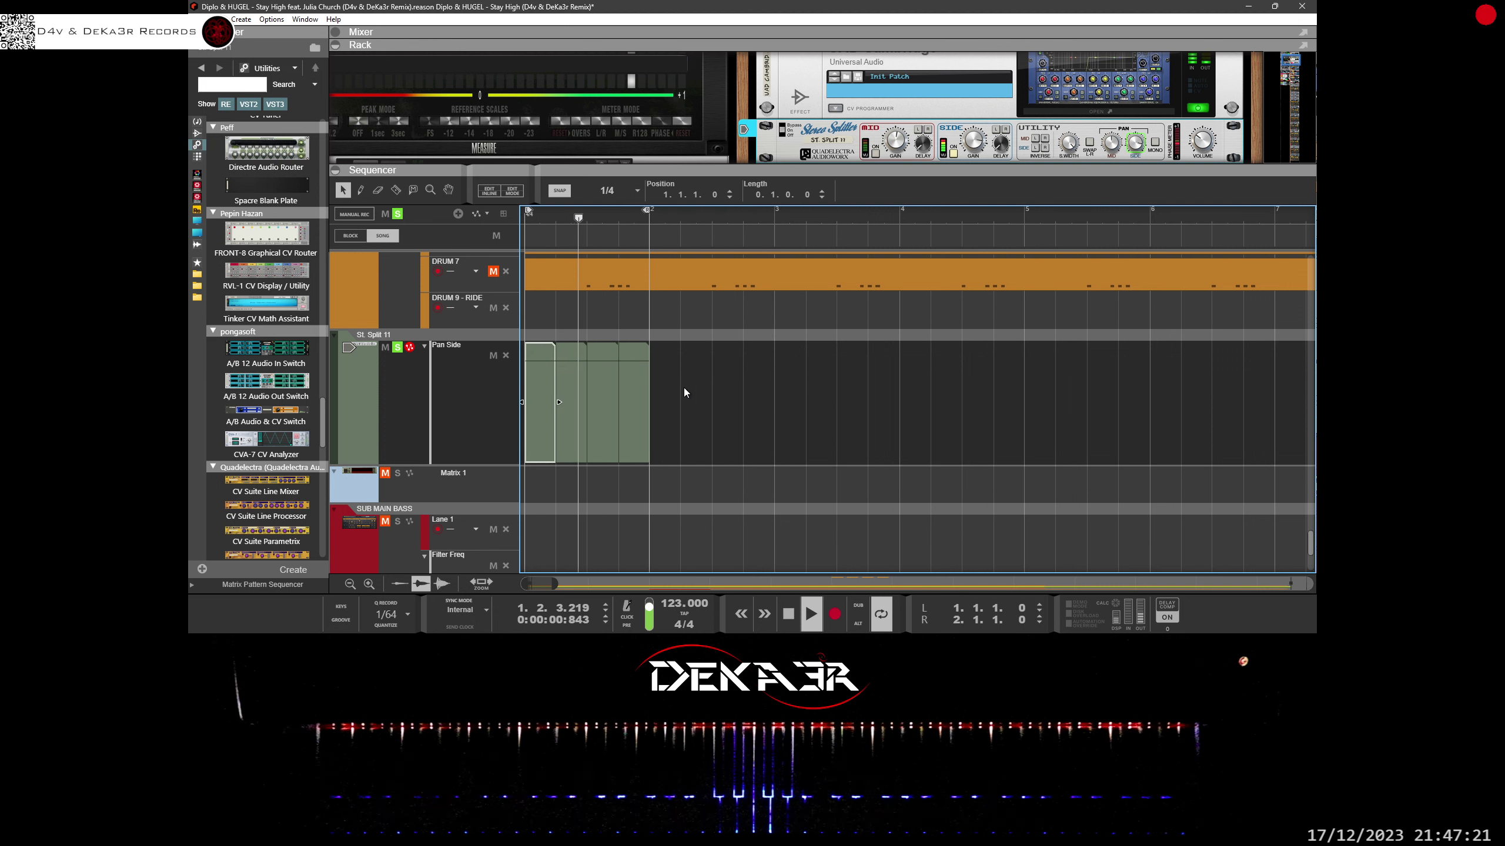
{"action": "double_click", "coordinate": [536, 398]}
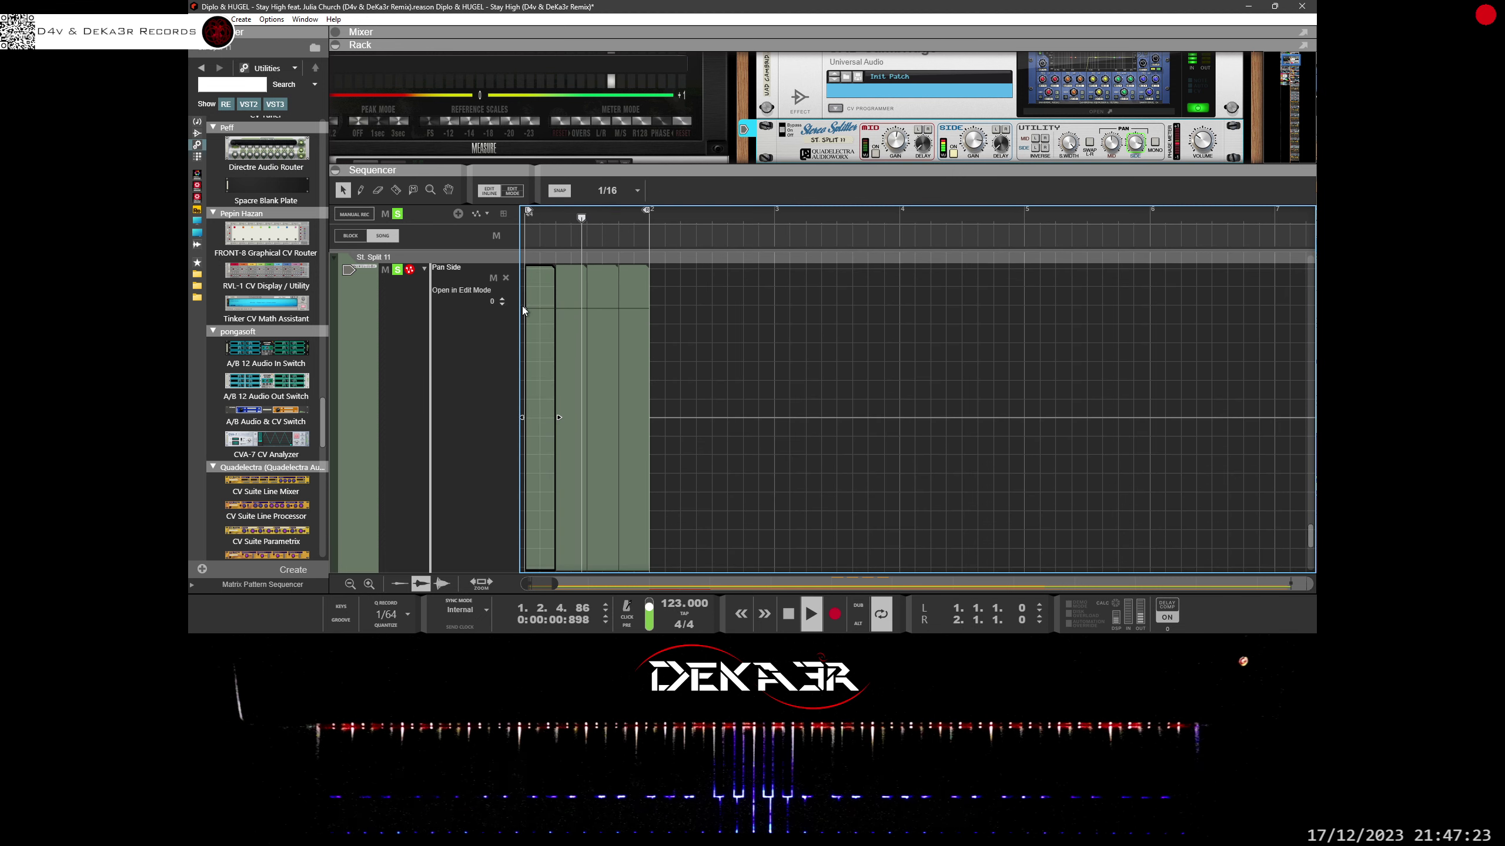
{"action": "left_click", "coordinate": [566, 322]}
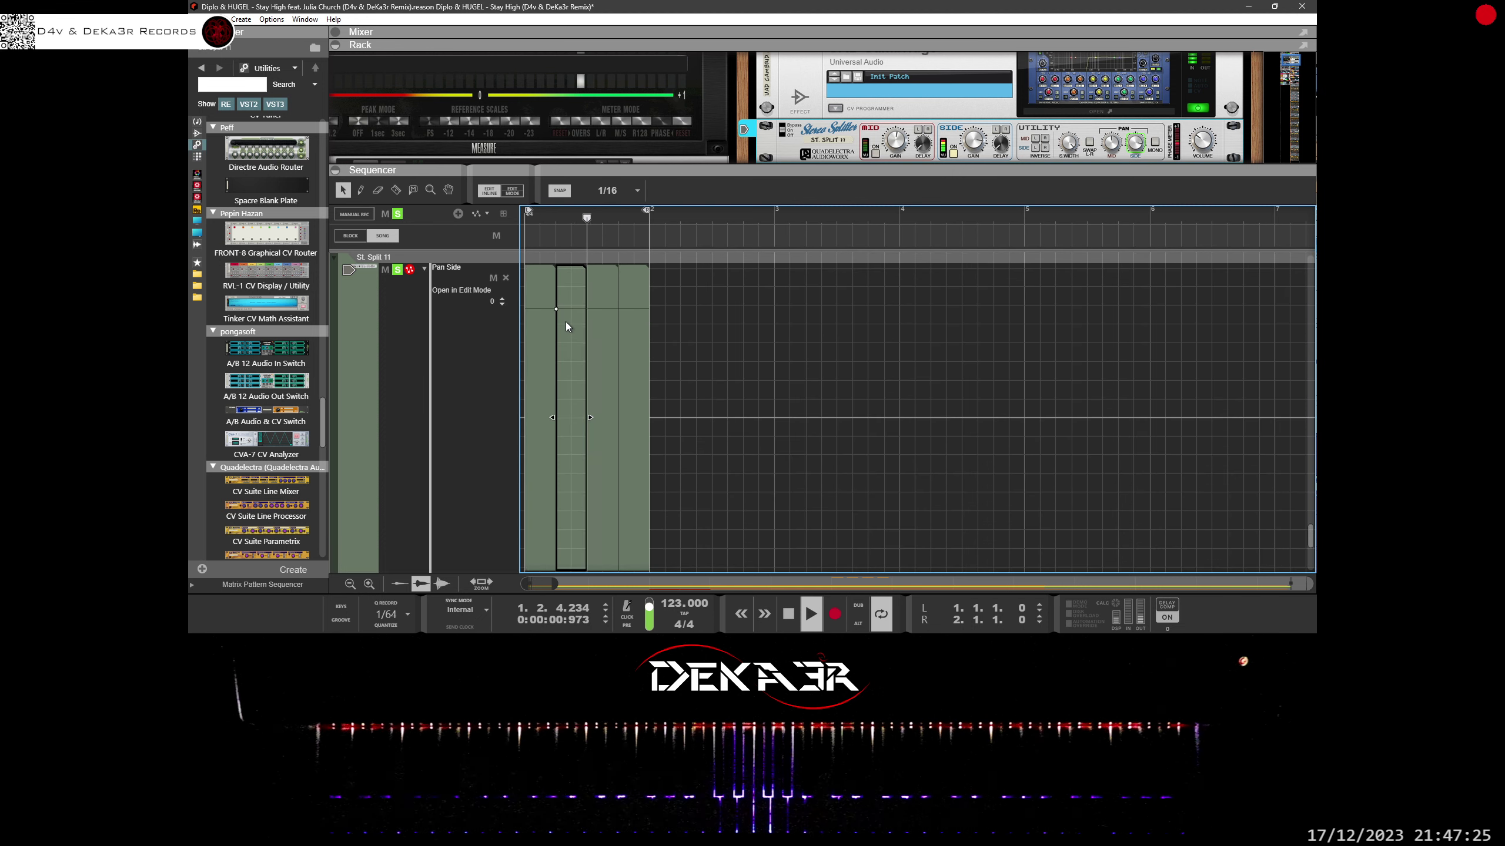
{"action": "left_click", "coordinate": [557, 317]}
{"action": "left_click_drag", "start_coordinate": [554, 373], "coordinate": [555, 498]}
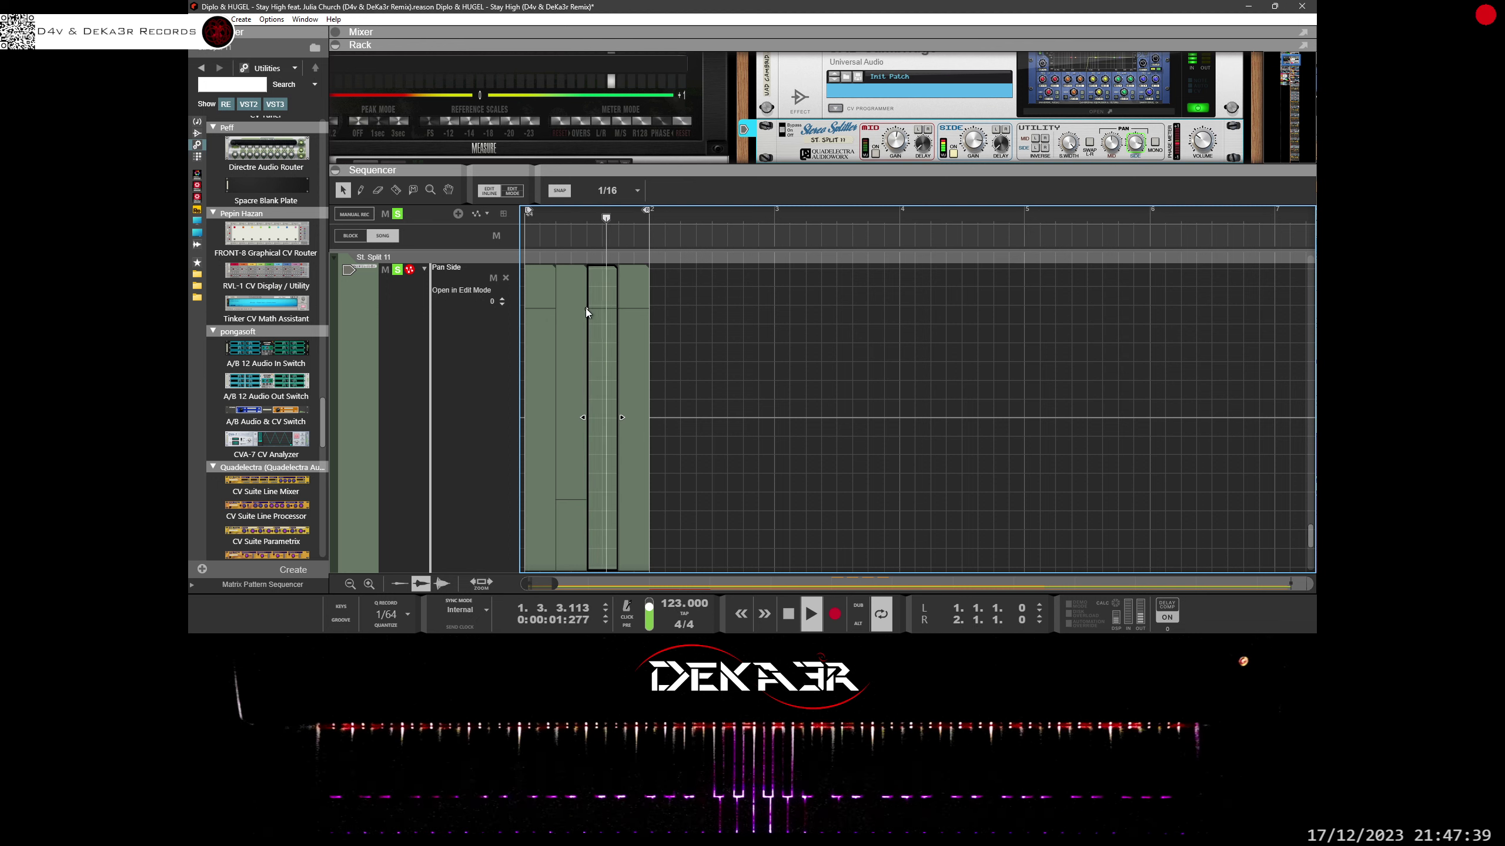
{"action": "left_click_drag", "start_coordinate": [585, 308], "coordinate": [587, 561]}
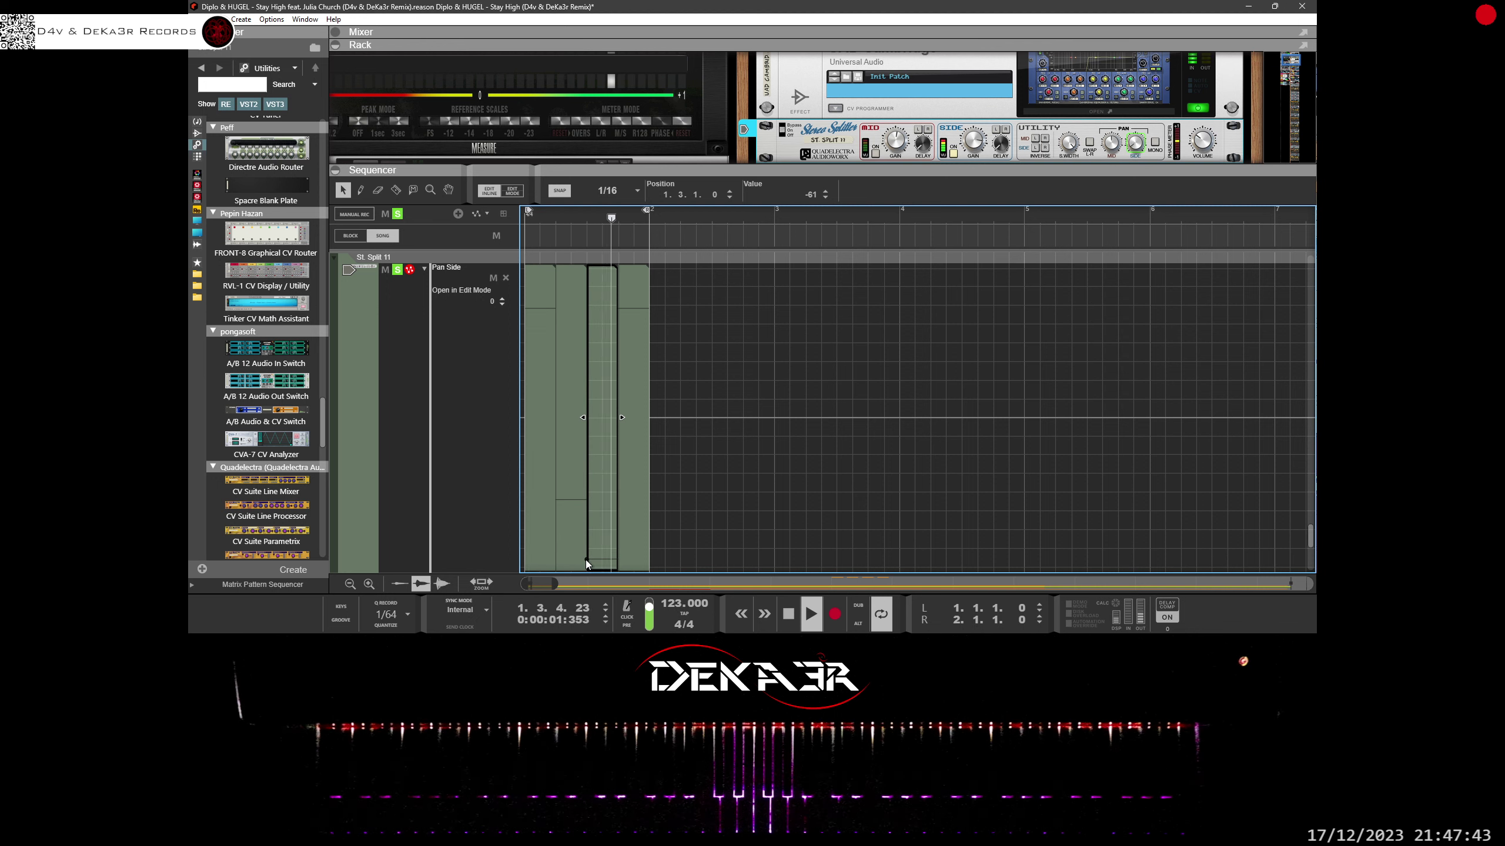
Step: Set the fourth beat's pan automation point to 11 and the second beat's point to -23
{"action": "left_click", "coordinate": [626, 308]}
{"action": "left_click_drag", "start_coordinate": [617, 310], "coordinate": [616, 392]}
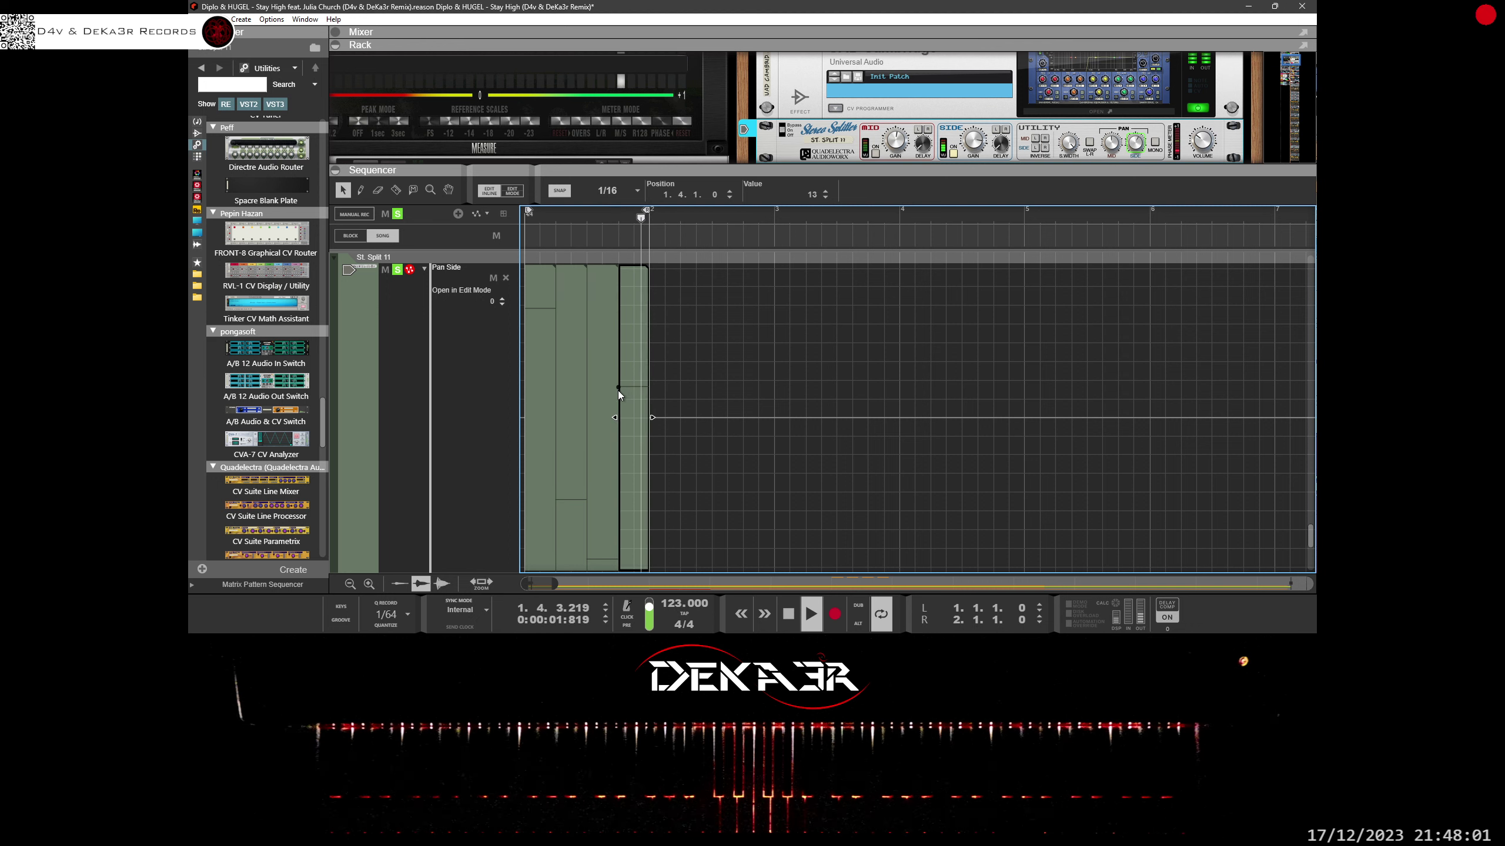
{"action": "left_click_drag", "start_coordinate": [617, 394], "coordinate": [619, 395]}
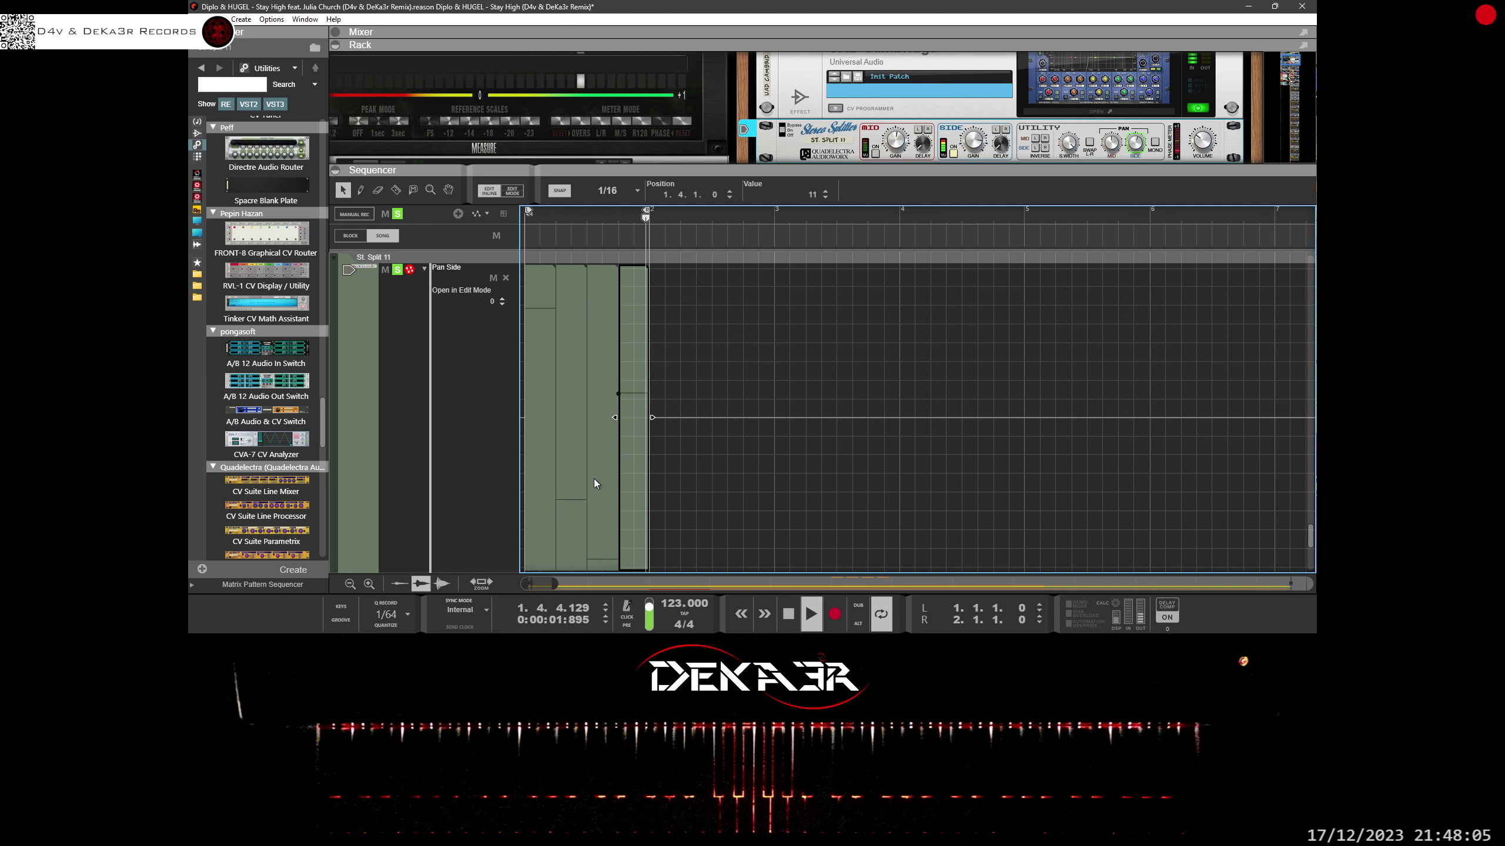
{"action": "mouse_move", "coordinate": [578, 479]}
{"action": "left_mouse_down"}
{"action": "mouse_move", "coordinate": [556, 519]}
{"action": "mouse_move", "coordinate": [557, 475]}
{"action": "left_mouse_up"}
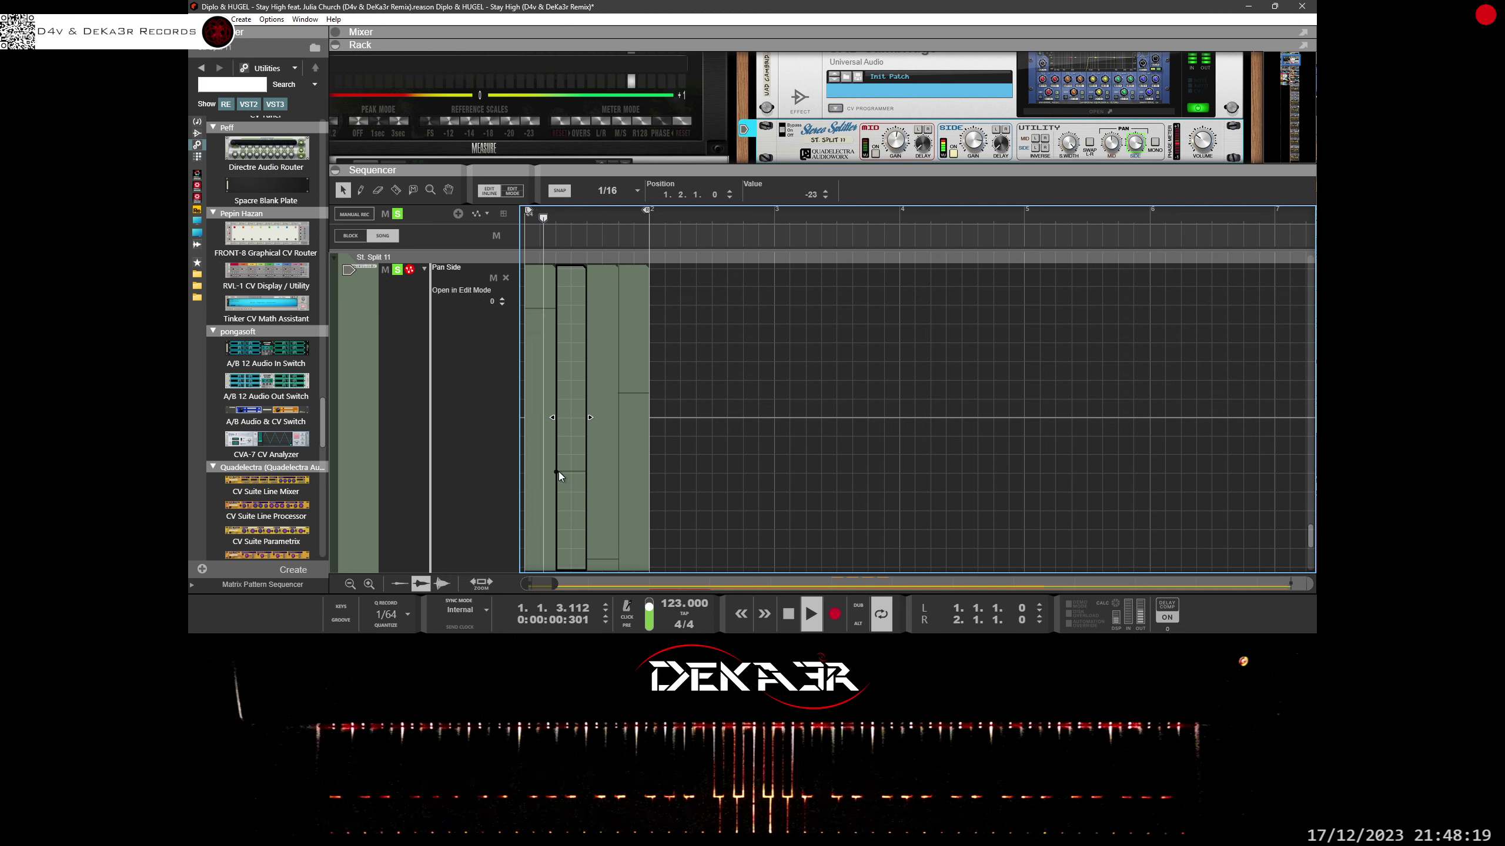
{"action": "left_click", "coordinate": [553, 484]}
{"action": "left_click", "coordinate": [553, 483]}
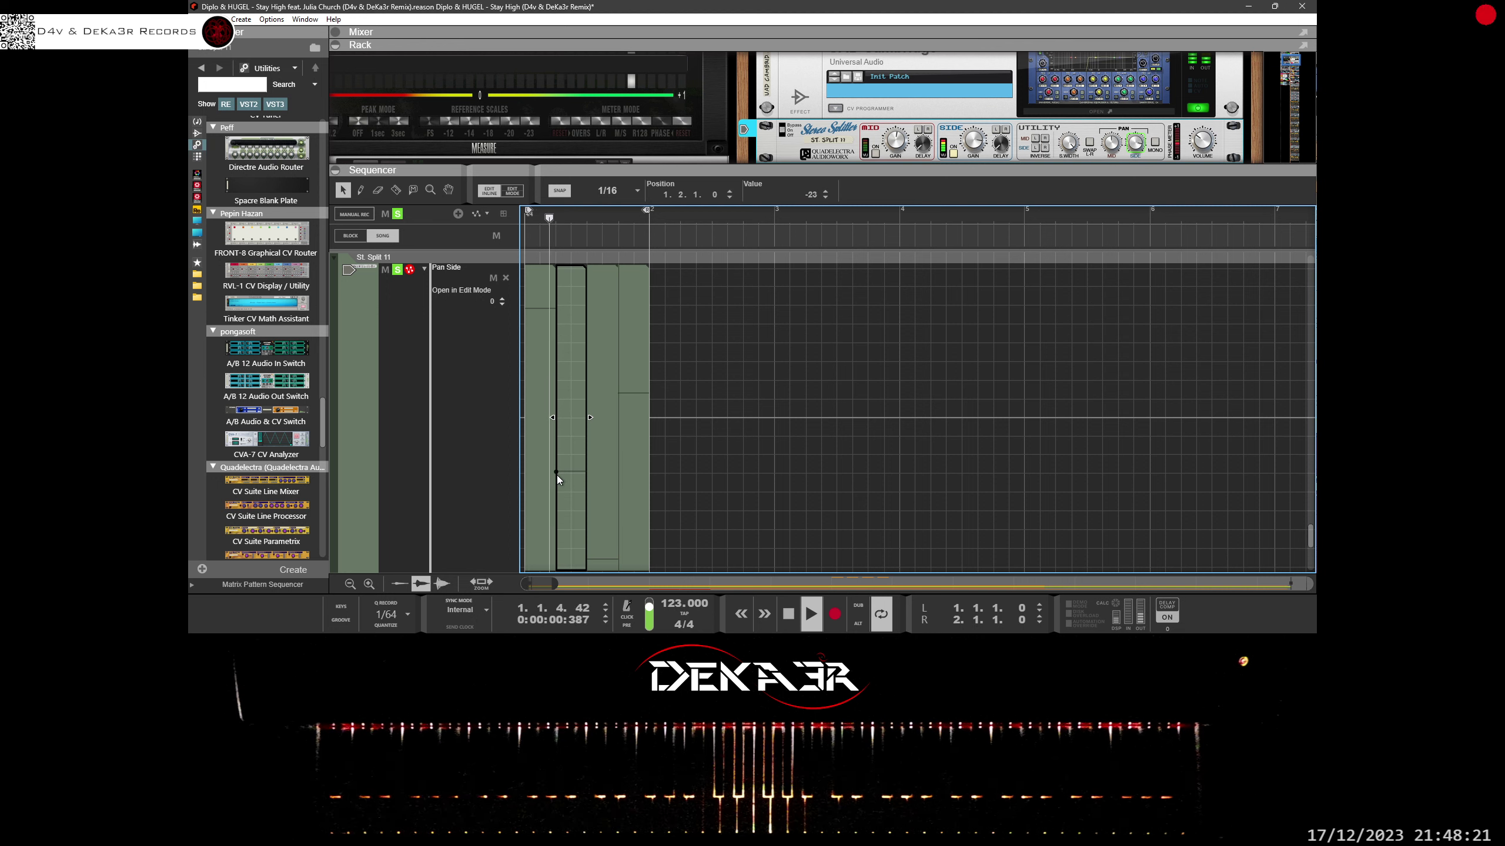
Step: Readjust the fourth beat's pan point to sit slightly above centre, trying 23 on the way, and stop playback
{"action": "left_click", "coordinate": [626, 393]}
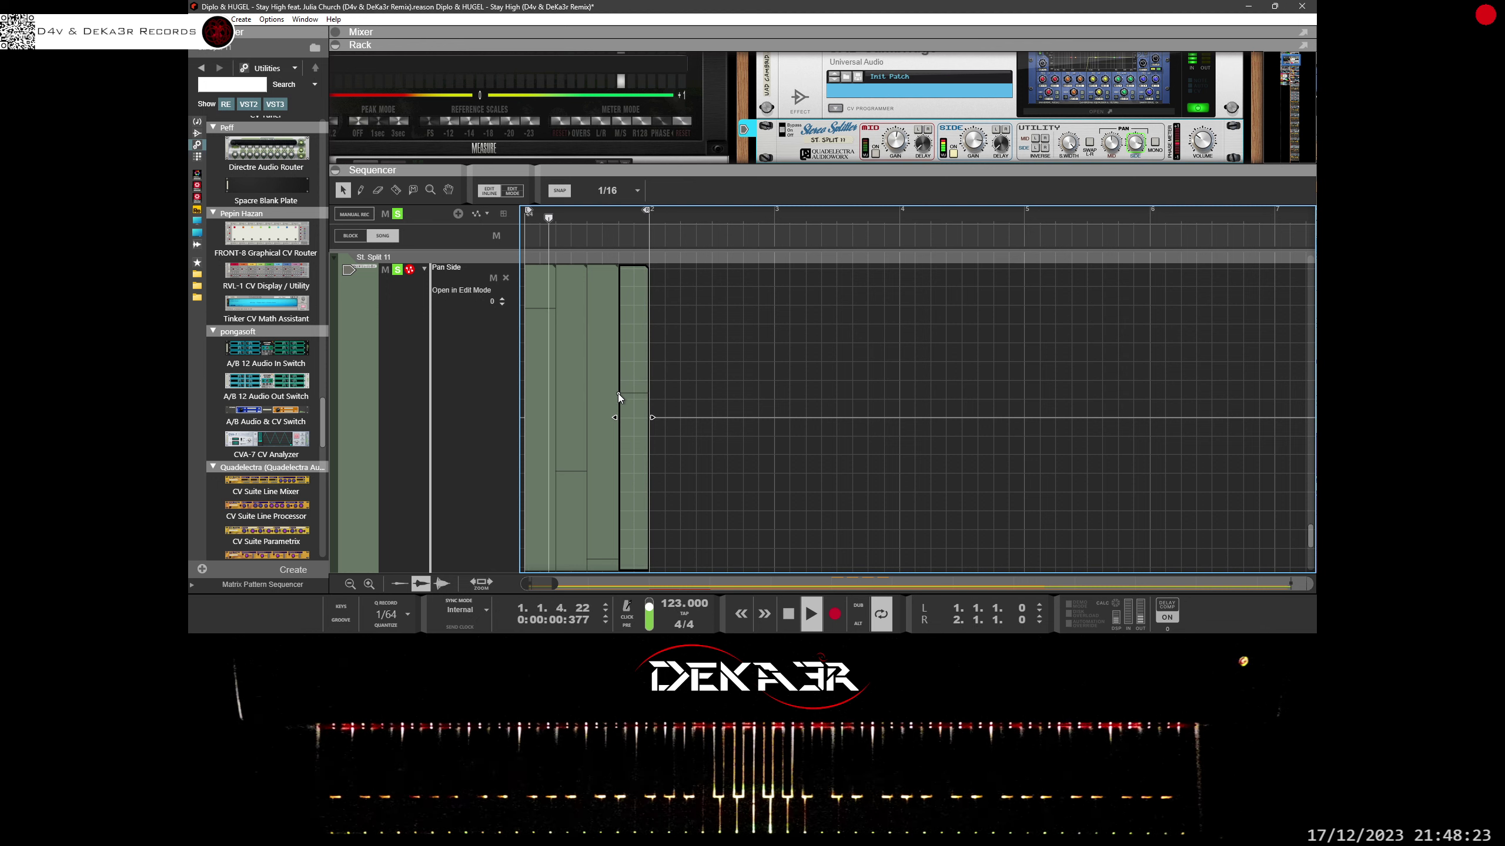
{"action": "left_click_drag", "start_coordinate": [619, 390], "coordinate": [617, 364]}
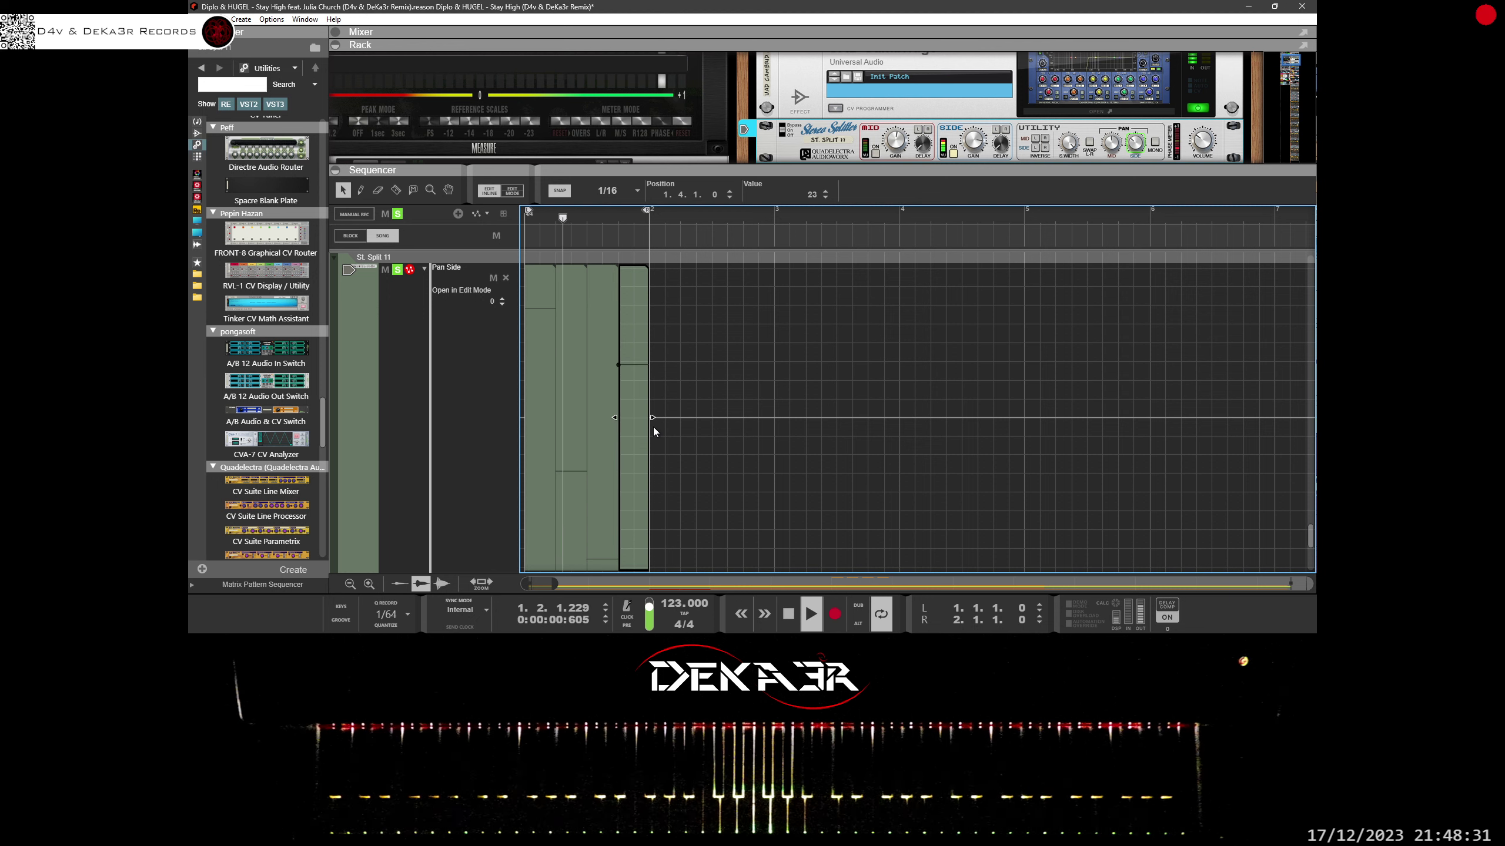
{"action": "left_click_drag", "start_coordinate": [618, 362], "coordinate": [618, 387]}
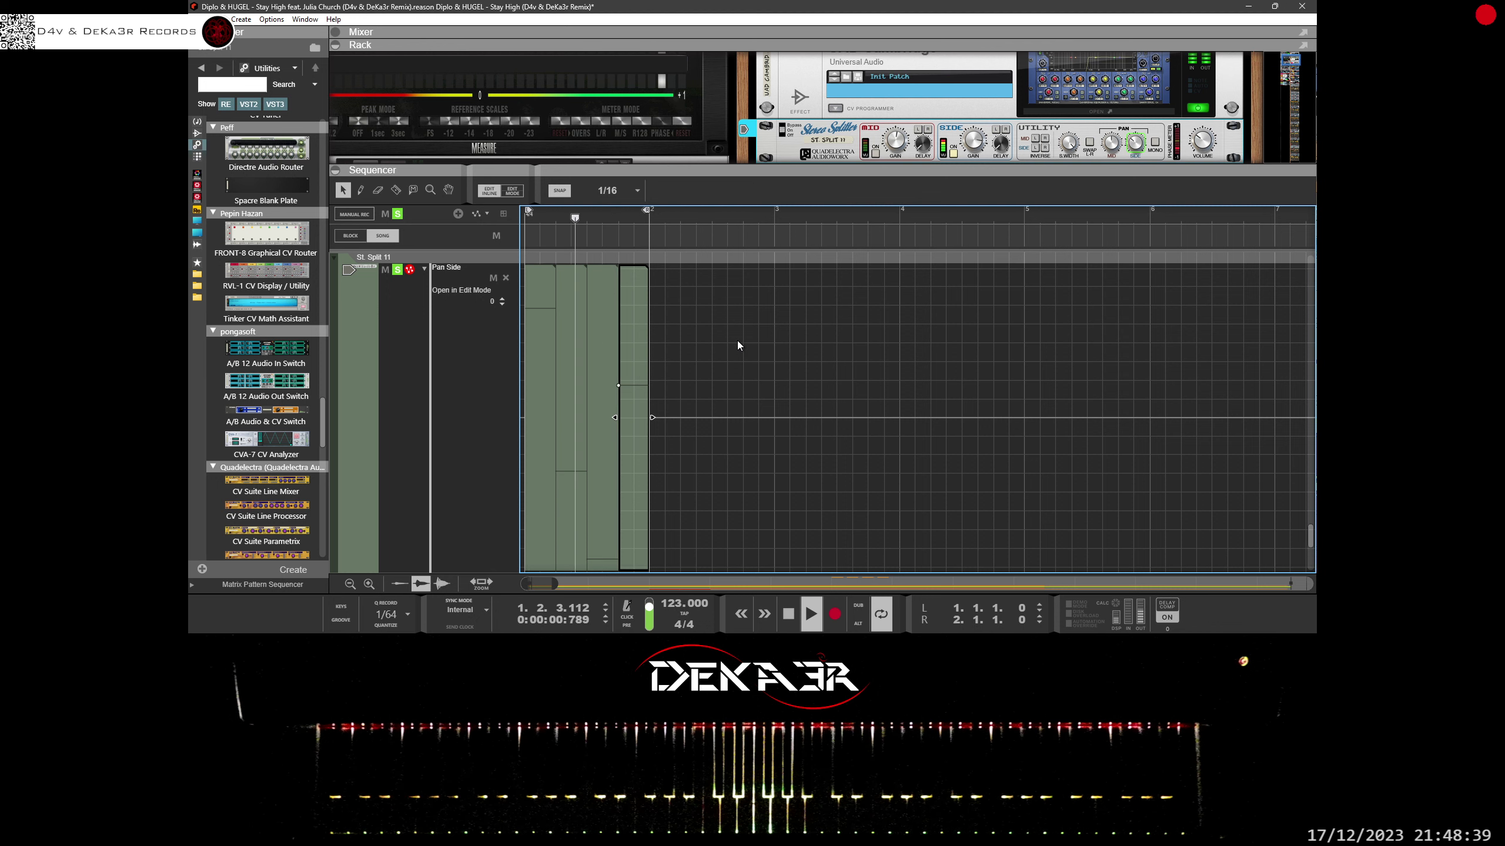
{"action": "left_click", "coordinate": [647, 503]}
{"action": "key", "text": "space"}
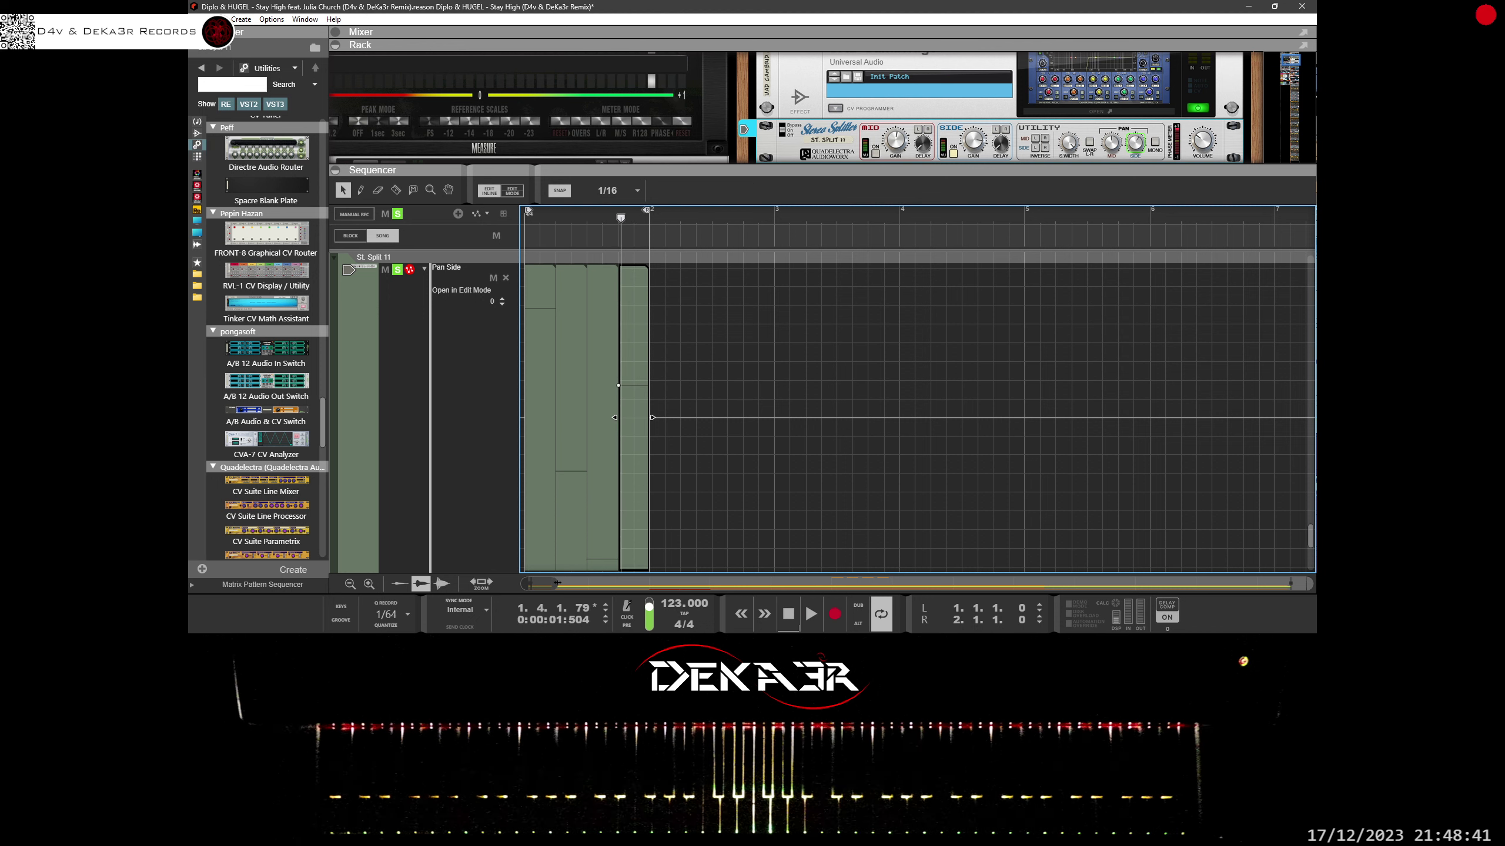
Step: Return to the arrangement and join the four one-beat Pan Side clips into a single one-bar clip
{"action": "left_click_drag", "start_coordinate": [559, 584], "coordinate": [614, 578]}
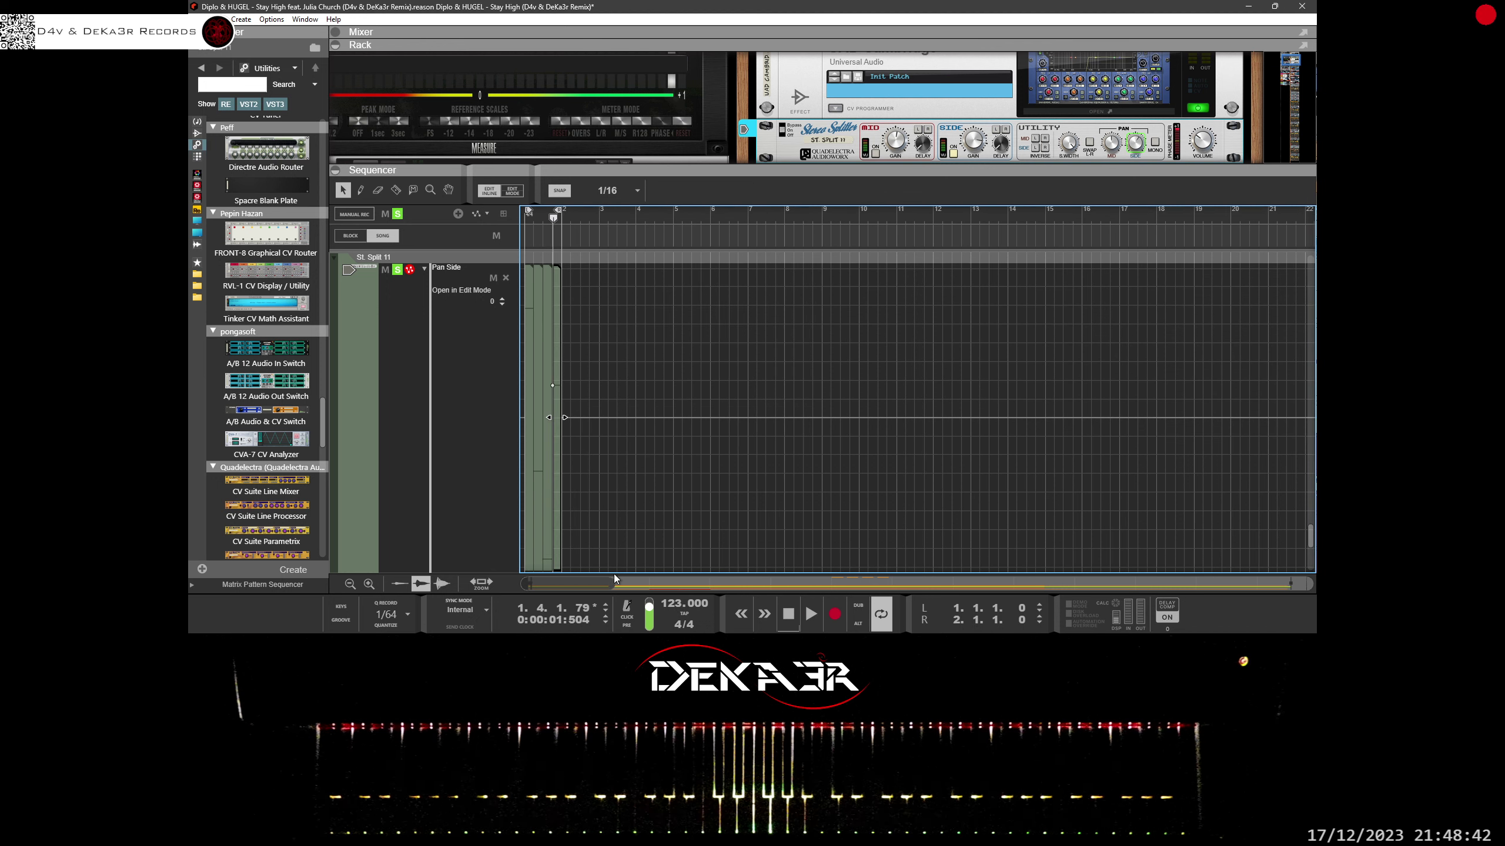
{"action": "left_click", "coordinate": [606, 310]}
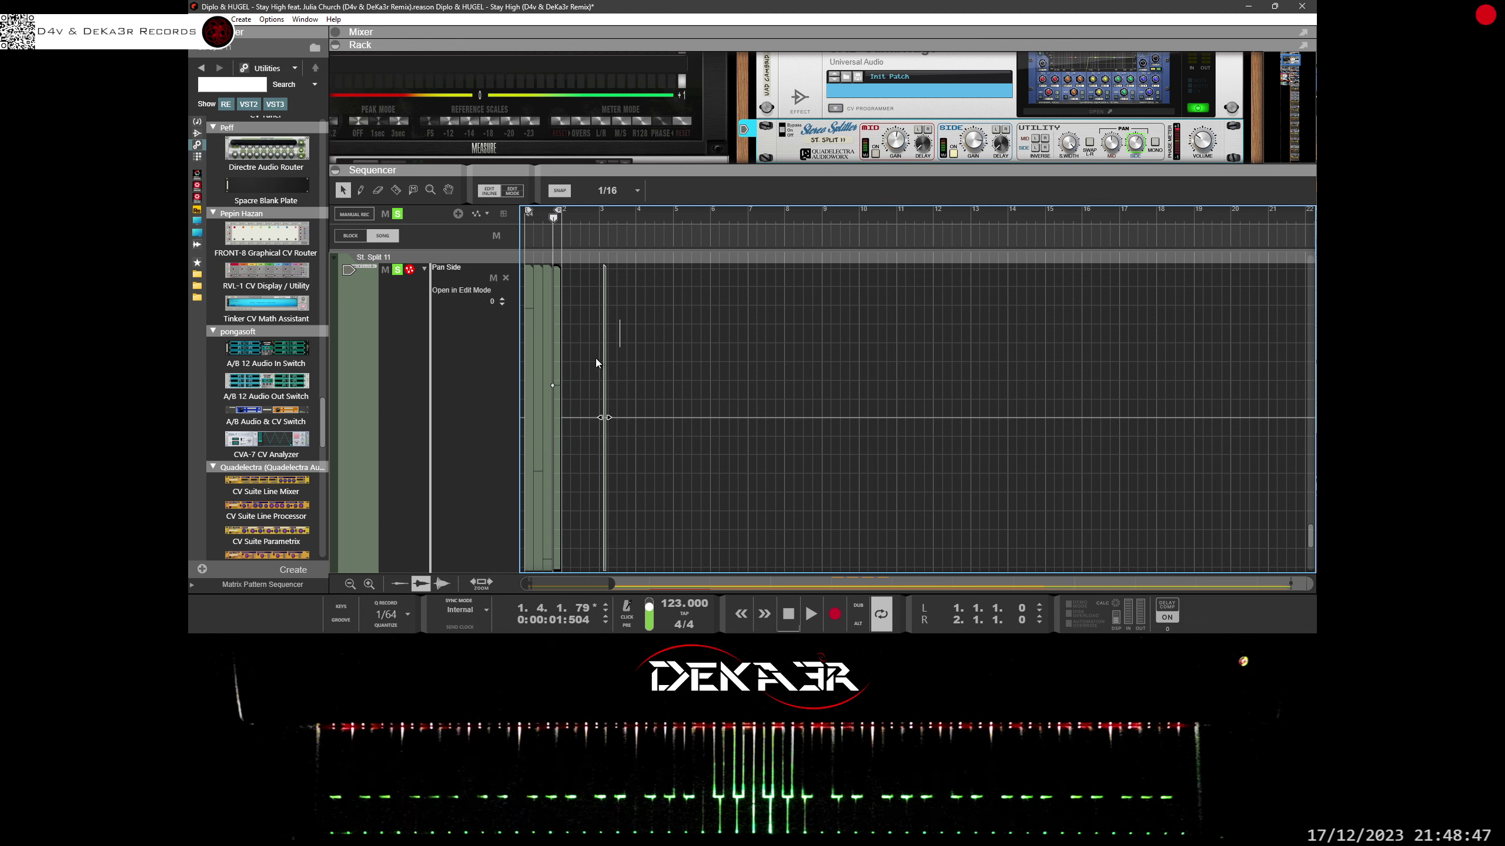
{"action": "double_click", "coordinate": [553, 261]}
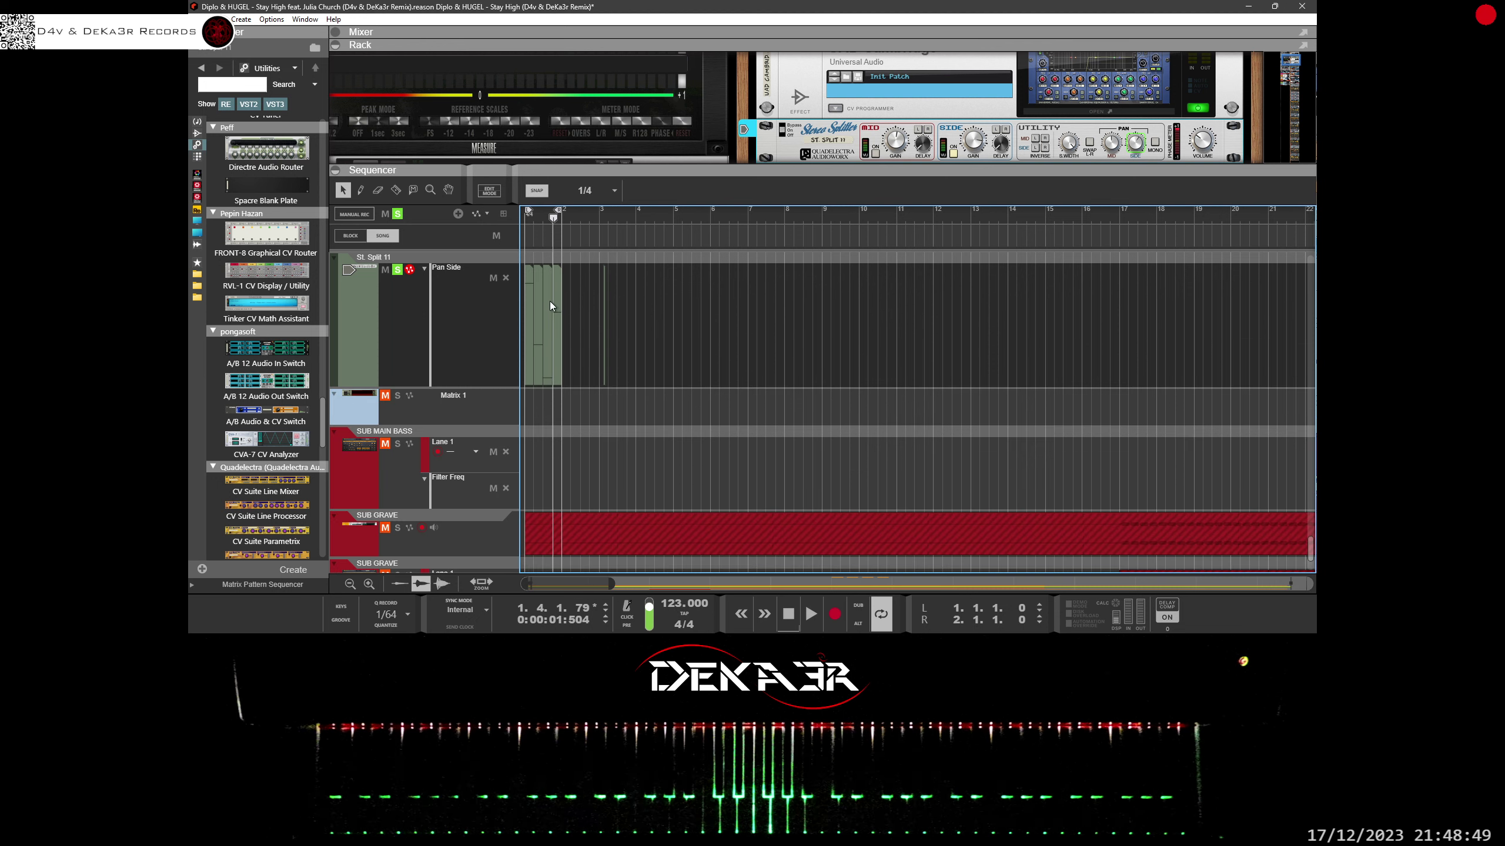
{"action": "left_click_drag", "start_coordinate": [590, 330], "coordinate": [524, 337]}
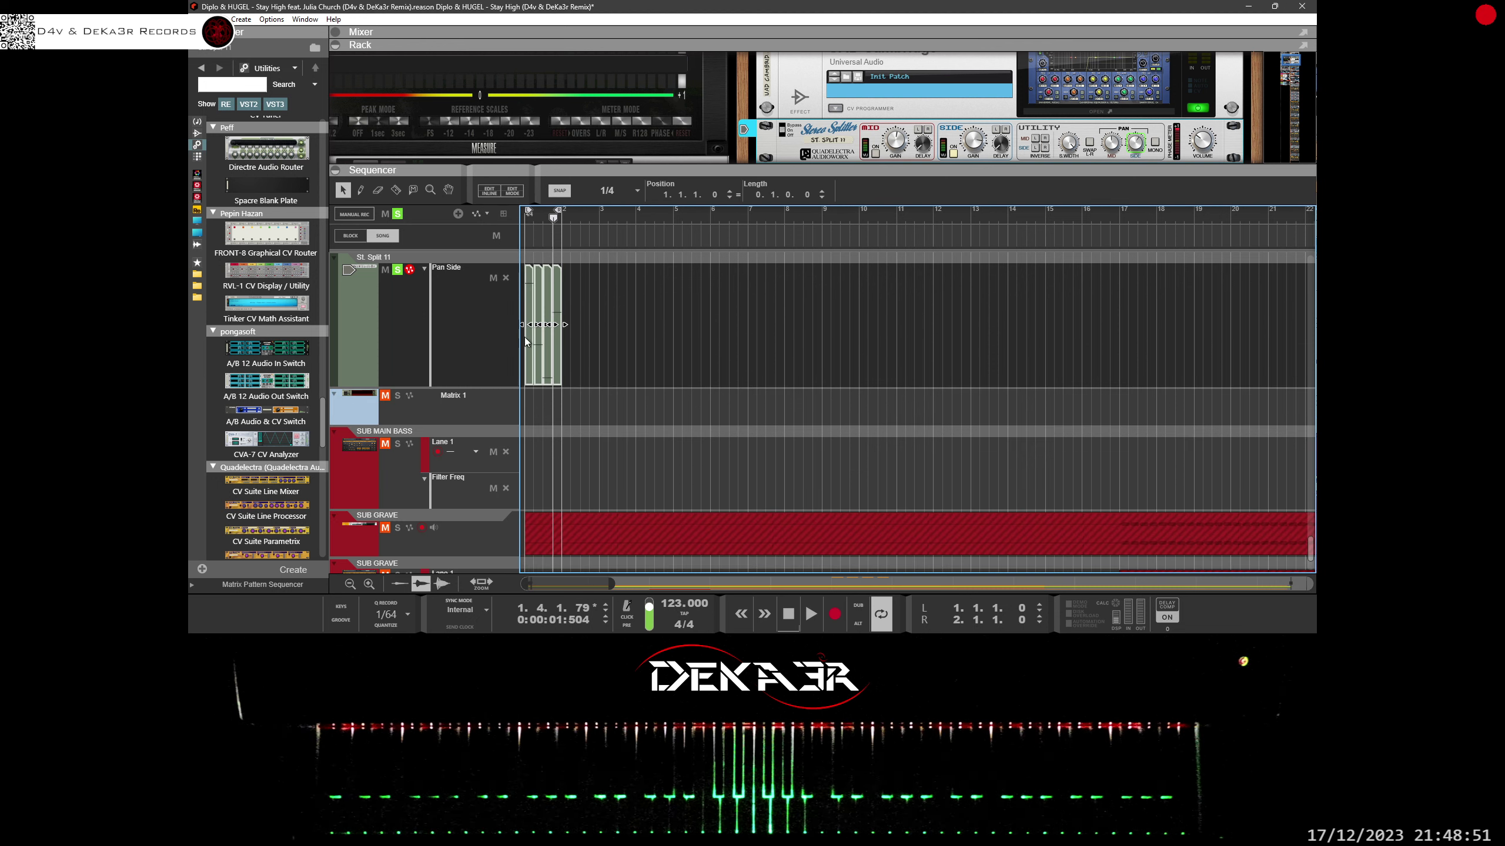
{"action": "right_click", "coordinate": [527, 349]}
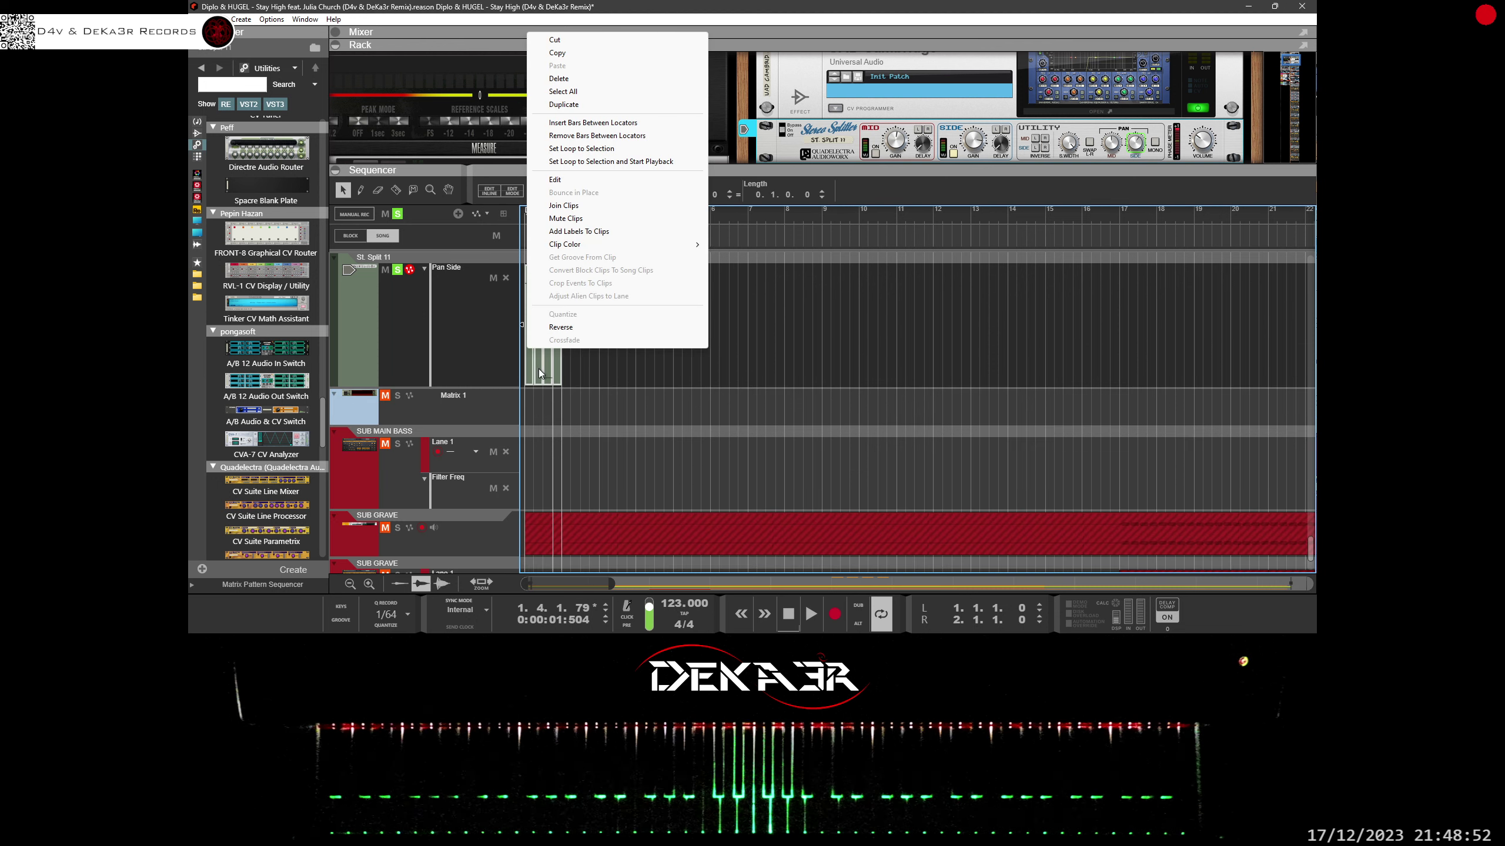
{"action": "left_click", "coordinate": [572, 207]}
Step: Copy the one-bar pan clip repeatedly to fill bars 1 to 16, with the second group of eight starting at bar 9
{"action": "left_click_drag", "start_coordinate": [548, 340], "coordinate": [691, 353]}
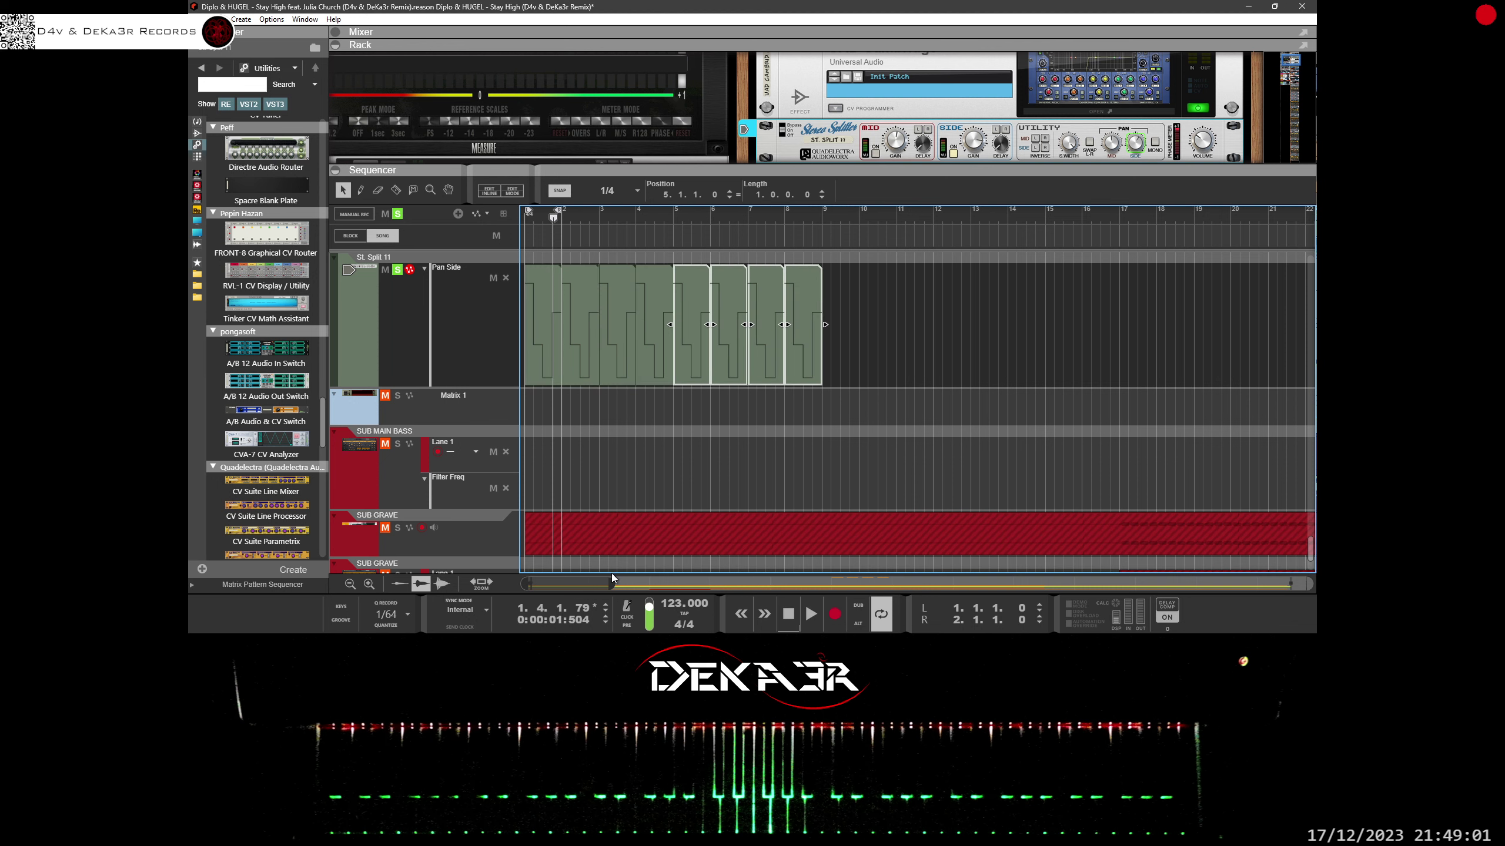
{"action": "left_click_drag", "start_coordinate": [611, 574], "coordinate": [917, 575]}
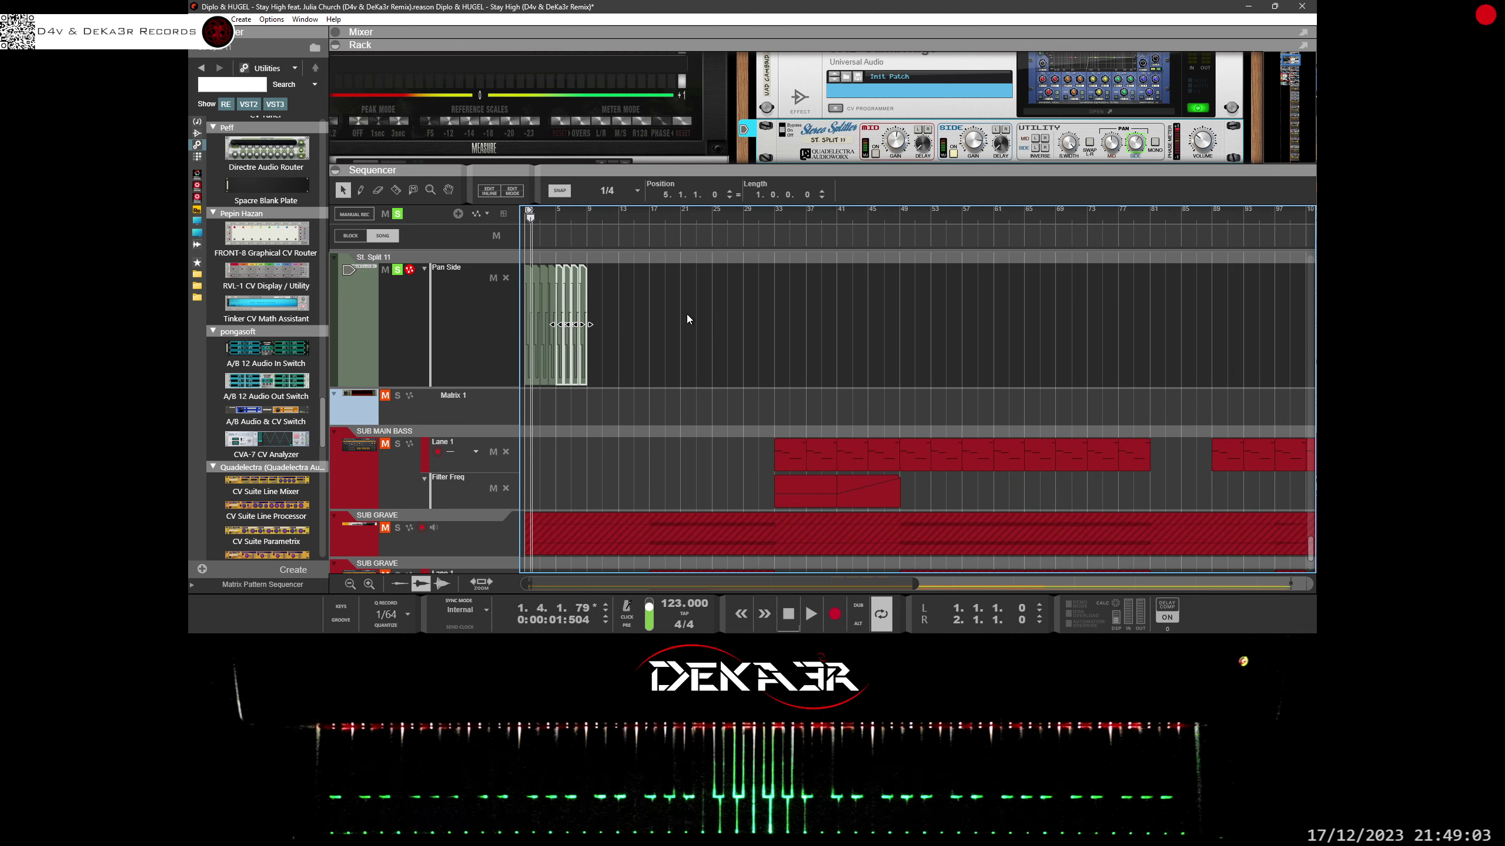
{"action": "left_click_drag", "start_coordinate": [686, 319], "coordinate": [592, 350]}
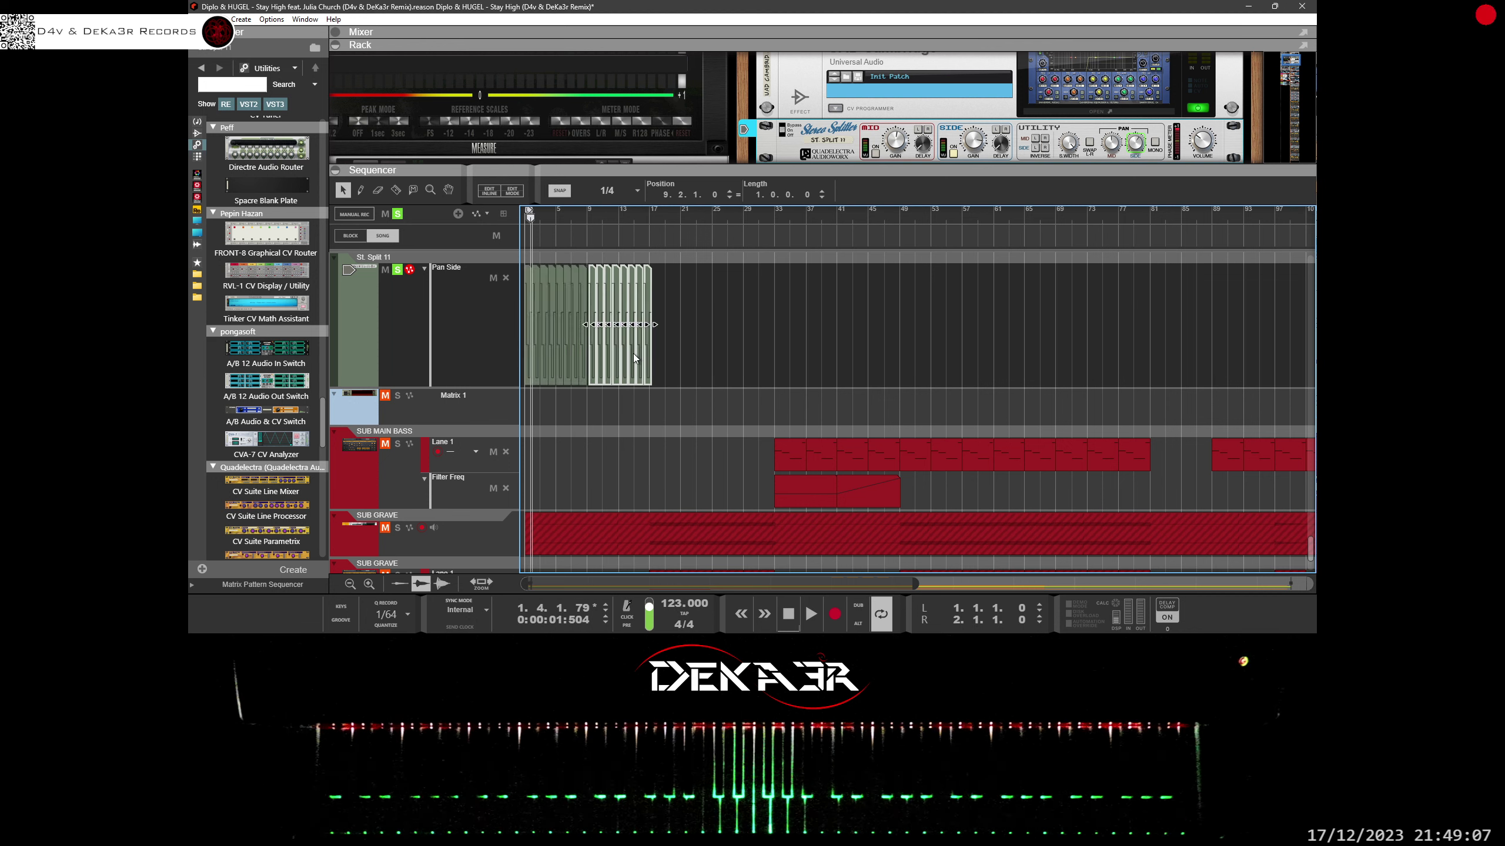
{"action": "mouse_move", "coordinate": [723, 581]}
{"action": "left_mouse_down"}
{"action": "mouse_move", "coordinate": [915, 575]}
{"action": "mouse_move", "coordinate": [727, 591]}
{"action": "left_mouse_up"}
{"action": "left_click_drag", "start_coordinate": [916, 581], "coordinate": [611, 584]}
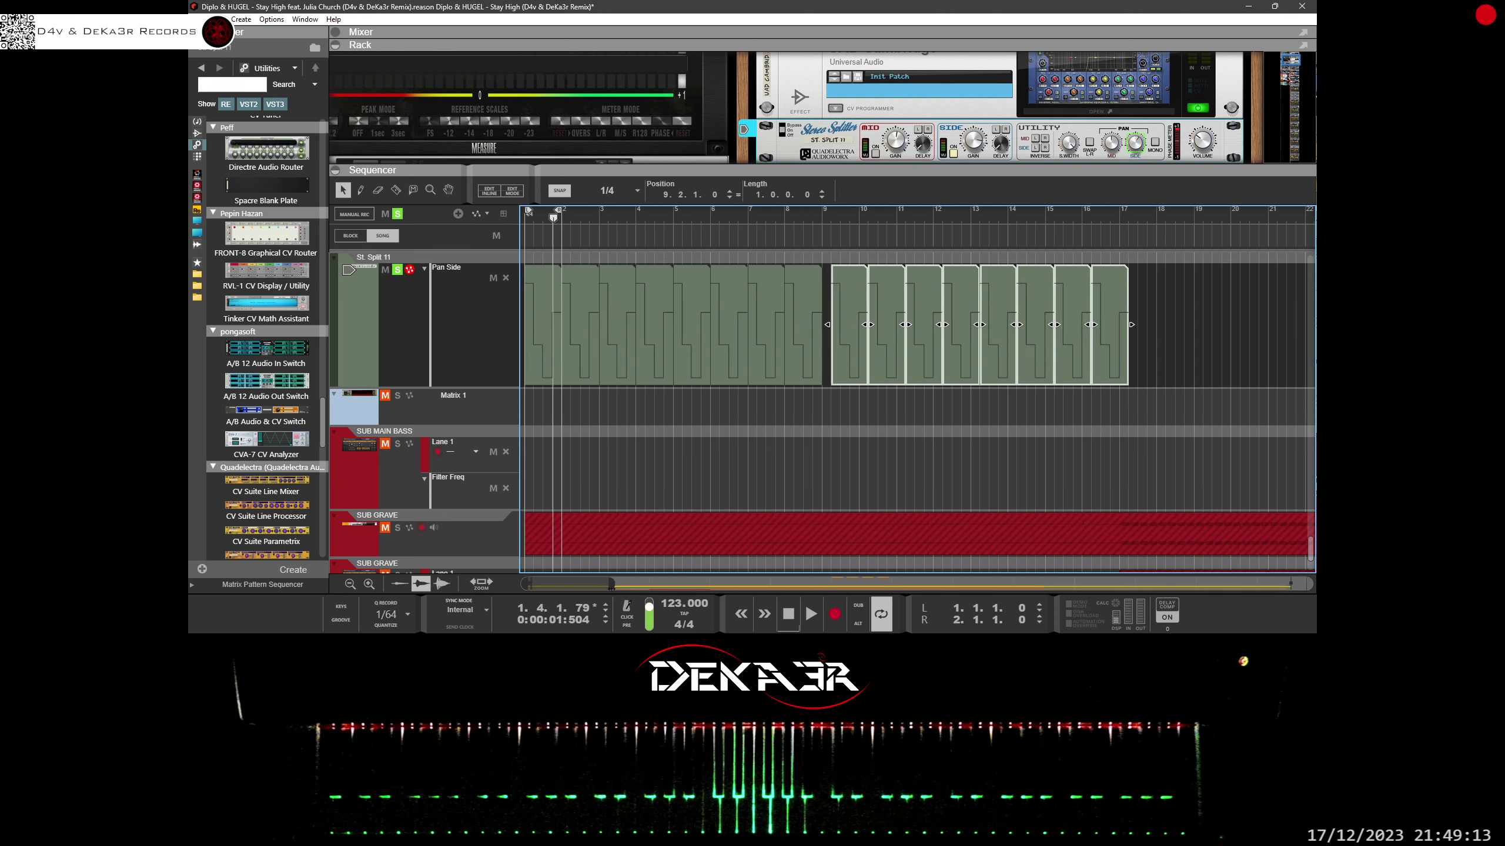
{"action": "key", "text": "ctrl+Left"}
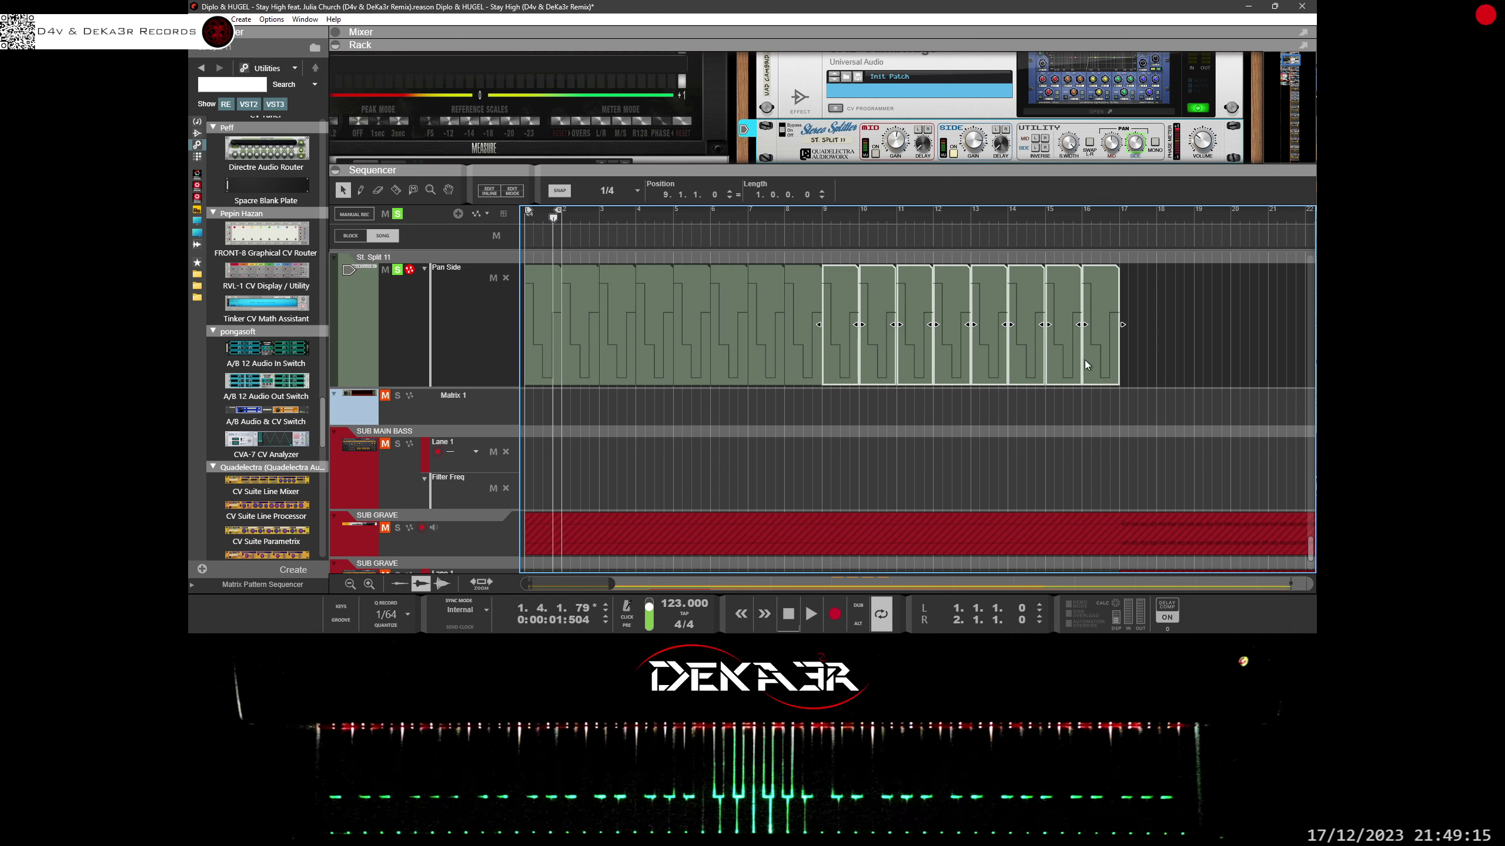
Step: Join all sixteen one-bar Pan Side clips into one 16-bar clip
{"action": "left_click_drag", "start_coordinate": [1161, 367], "coordinate": [534, 348]}
{"action": "right_click", "coordinate": [533, 348]}
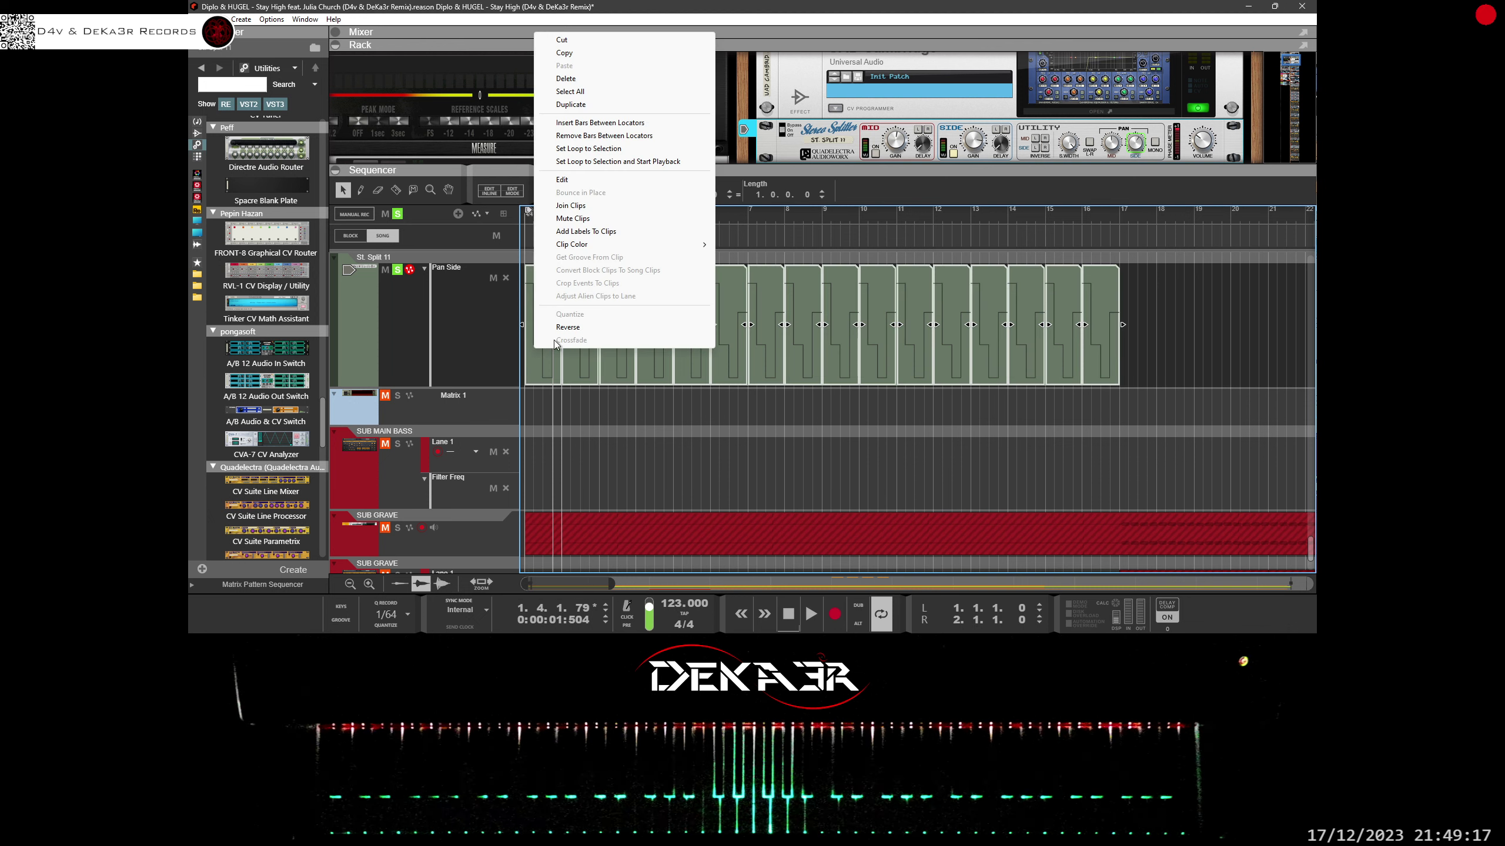
{"action": "left_click", "coordinate": [571, 205]}
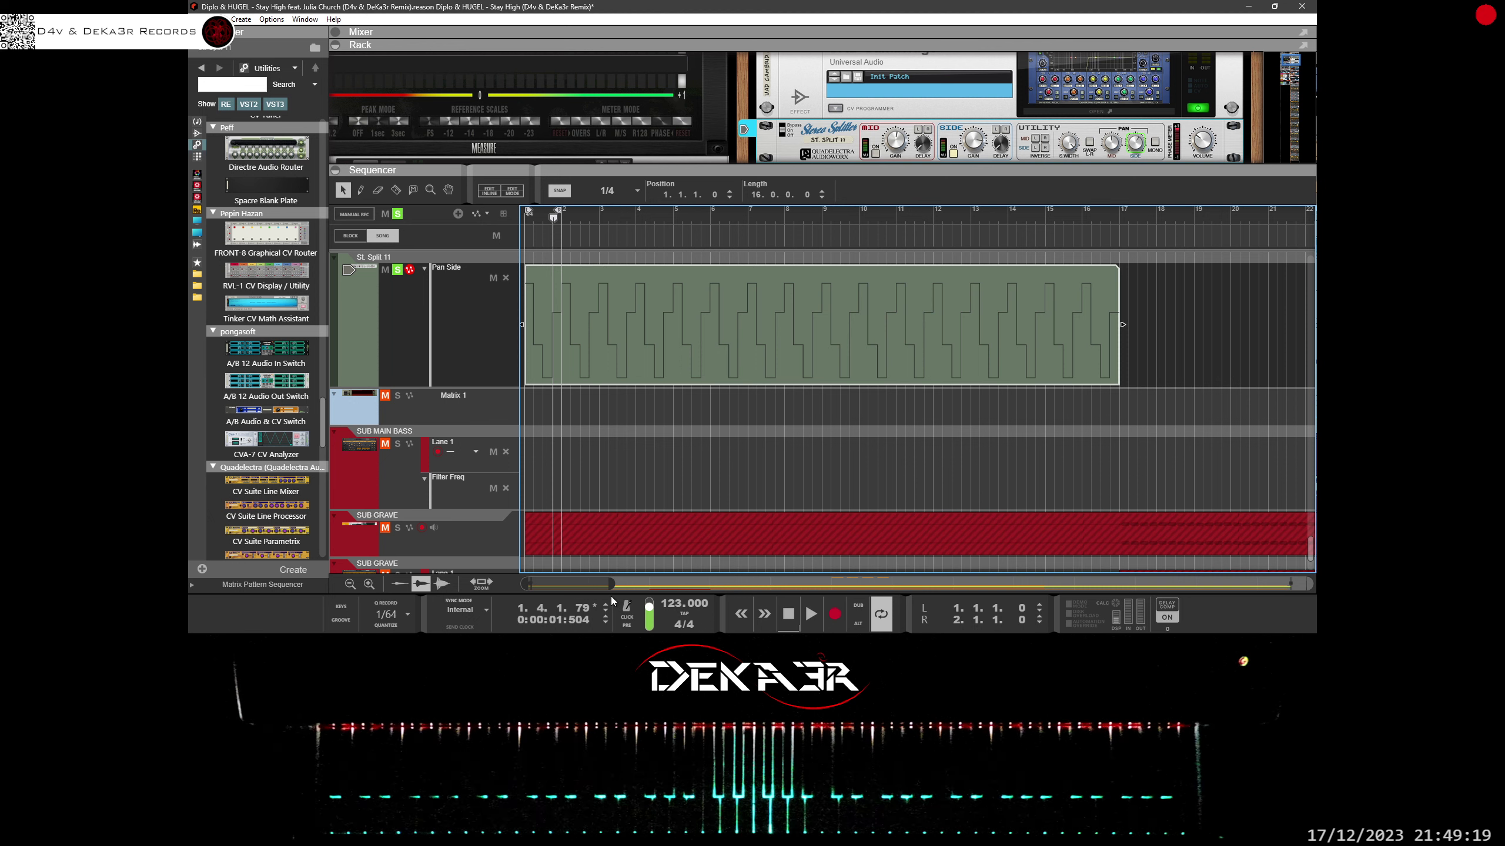
Step: Set the sequencer snap to Bar and copy the 16-bar pan clip to bars 17 and 33
{"action": "scroll", "coordinate": [656, 416], "scroll_direction": "down", "scroll_amount": 6}
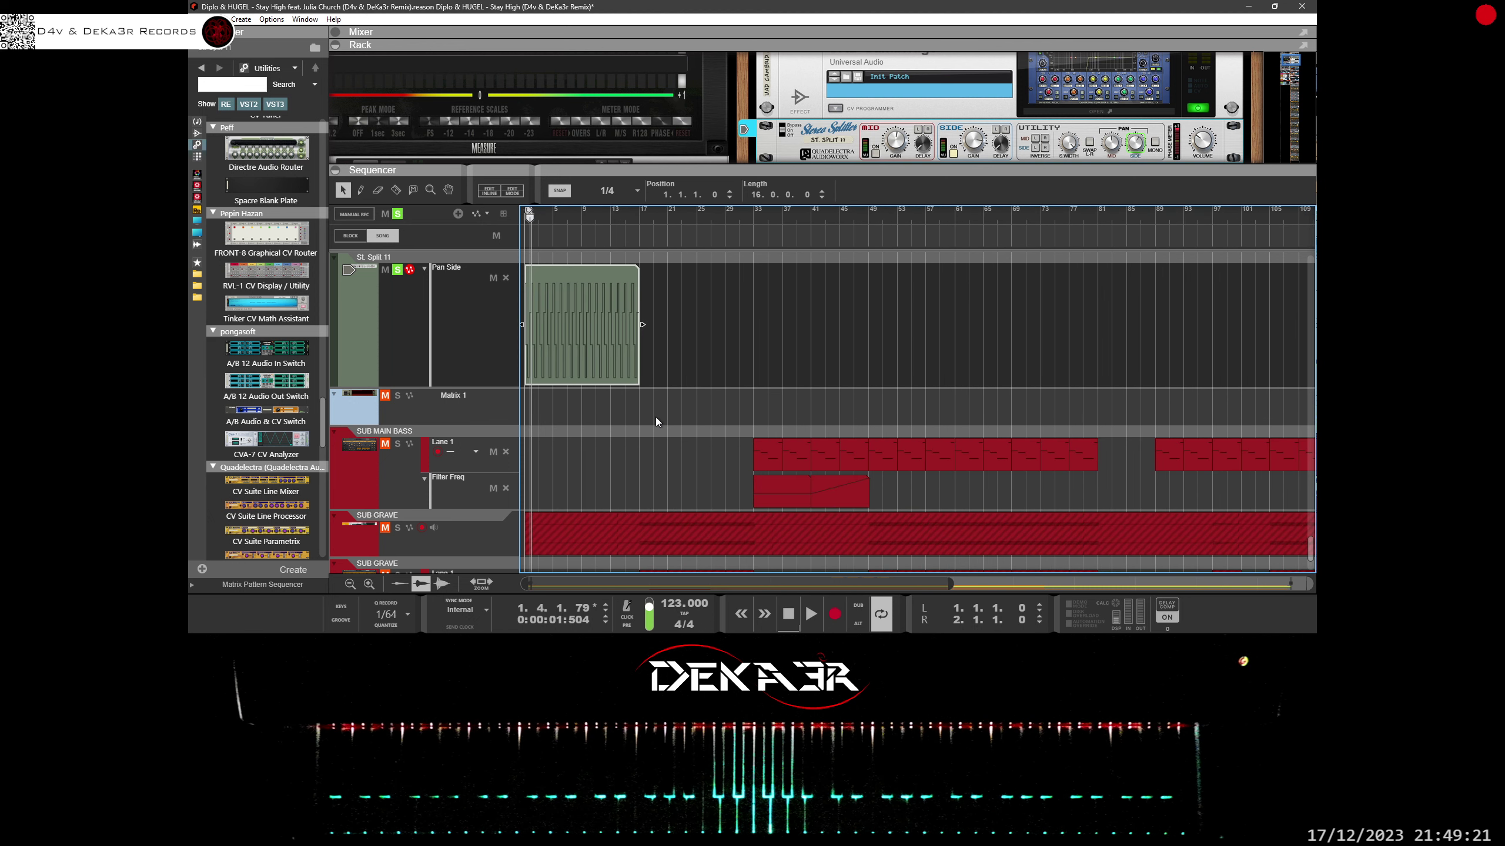
{"action": "left_click_drag", "start_coordinate": [565, 346], "coordinate": [682, 343]}
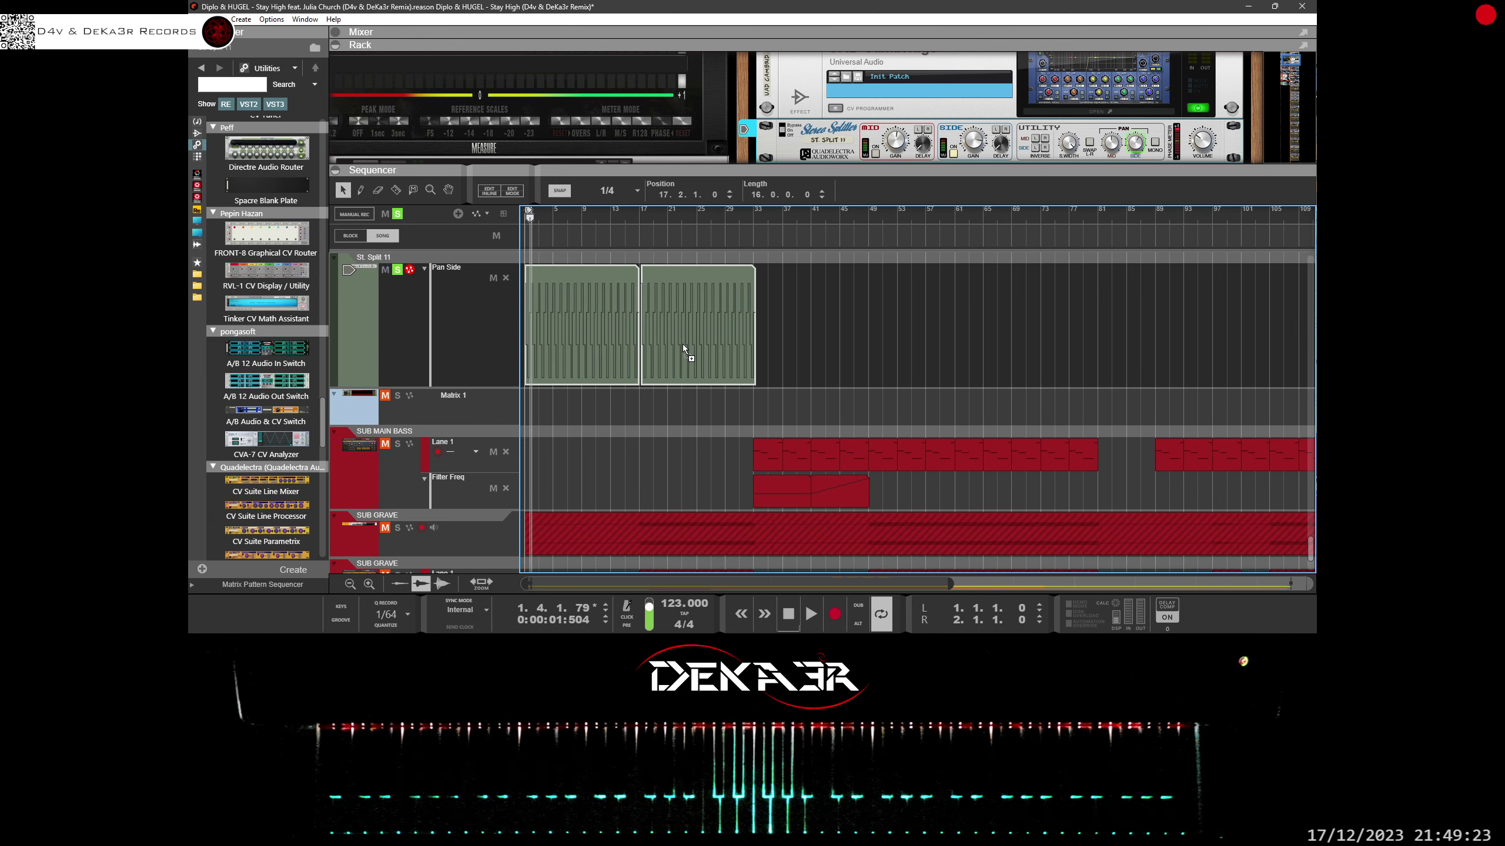
{"action": "key", "text": "ctrl+z"}
{"action": "left_click", "coordinate": [616, 191]}
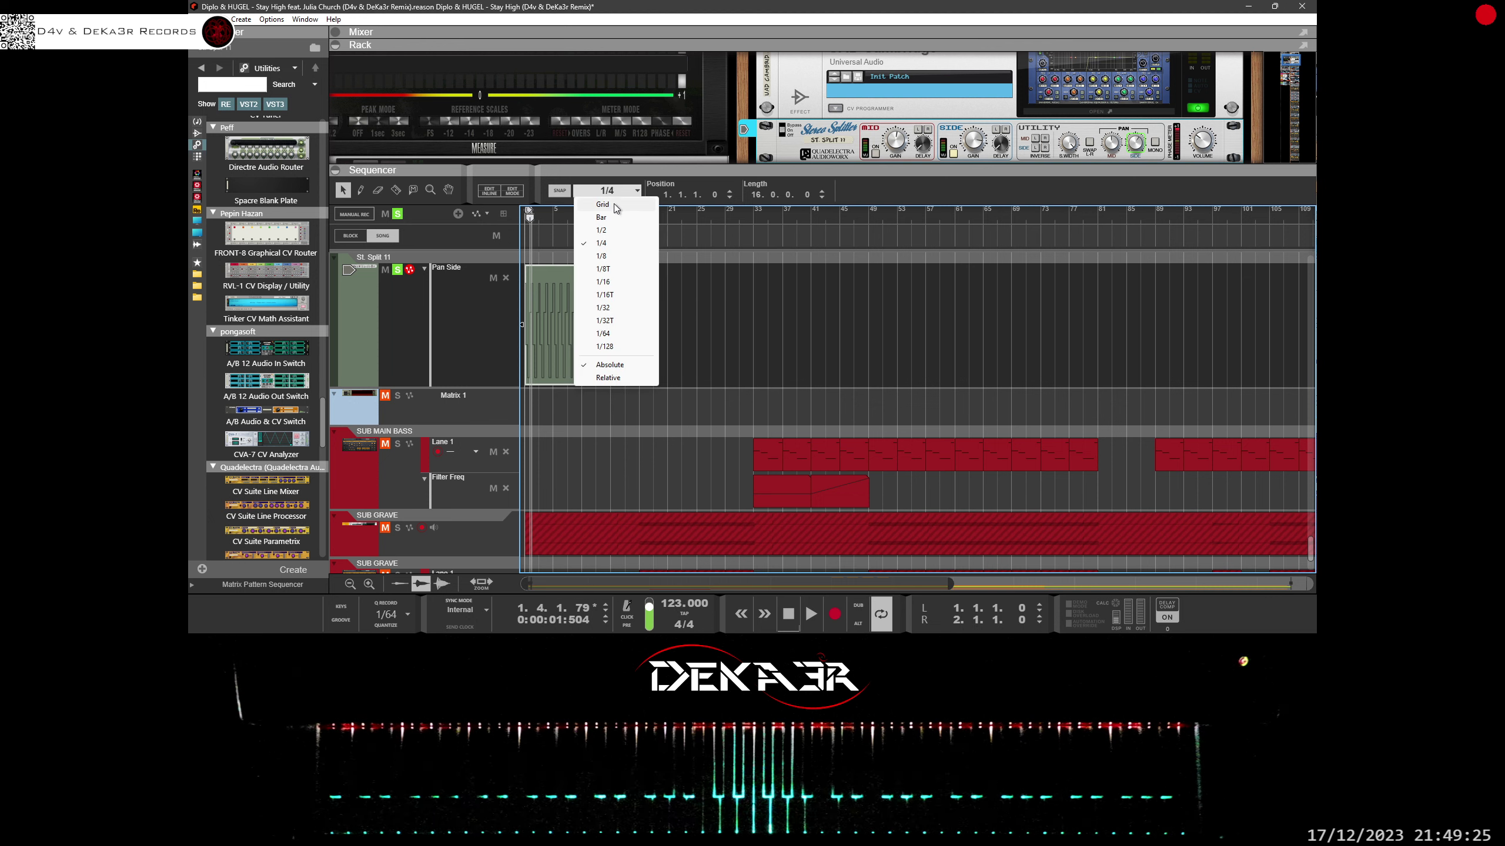
{"action": "left_click", "coordinate": [614, 203]}
{"action": "left_click_drag", "start_coordinate": [609, 333], "coordinate": [813, 347]}
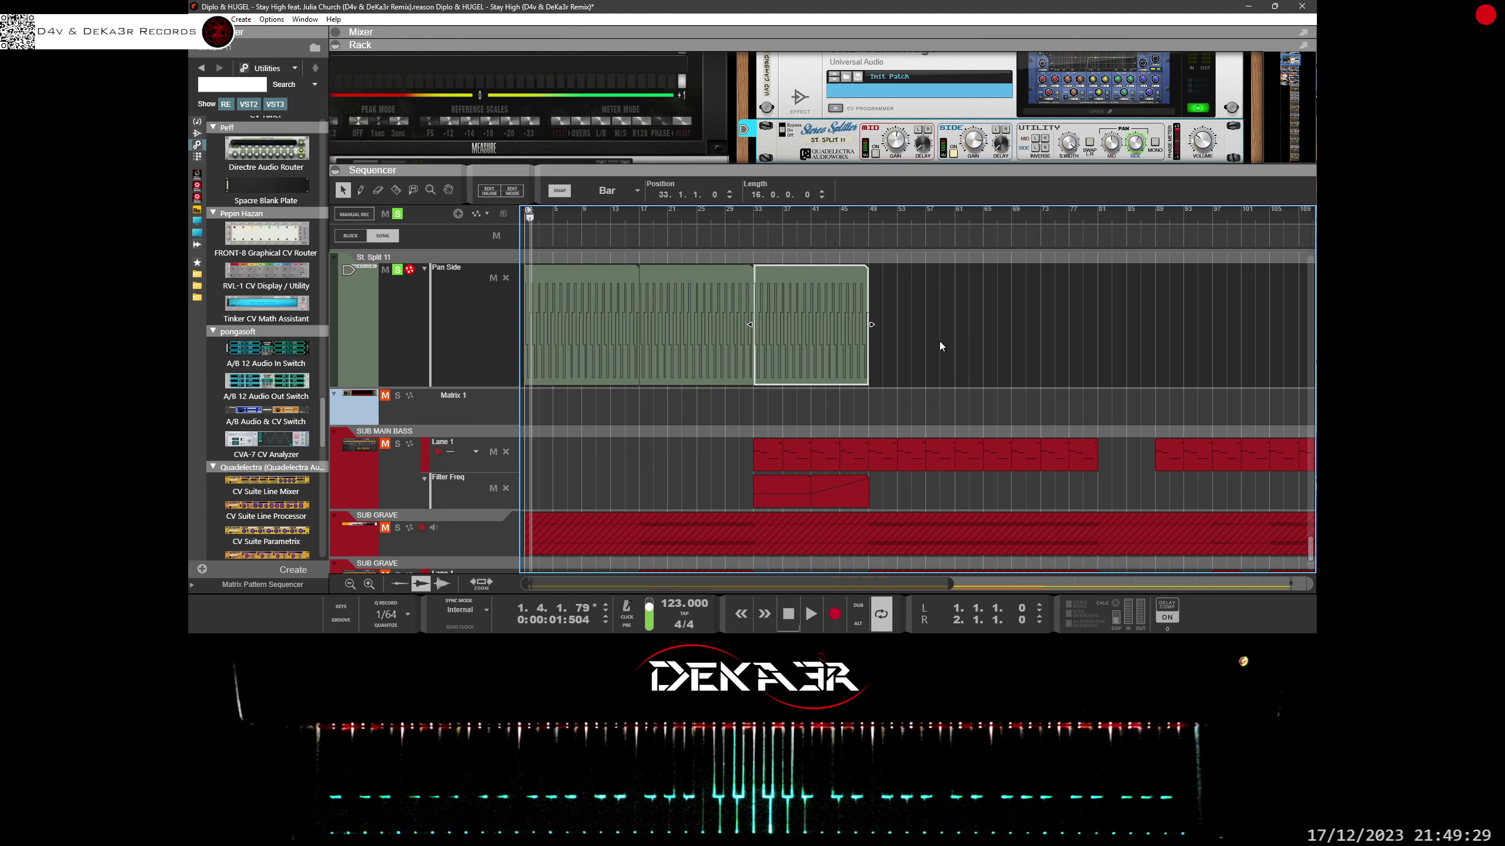
Step: Copy the 16-bar pan clips up to the song's end and shorten the last clip to 9 bars
{"action": "left_click_drag", "start_coordinate": [939, 341], "coordinate": [457, 353]}
{"action": "left_click_drag", "start_coordinate": [550, 341], "coordinate": [893, 346]}
{"action": "scroll", "coordinate": [893, 345], "scroll_direction": "down", "scroll_amount": 2}
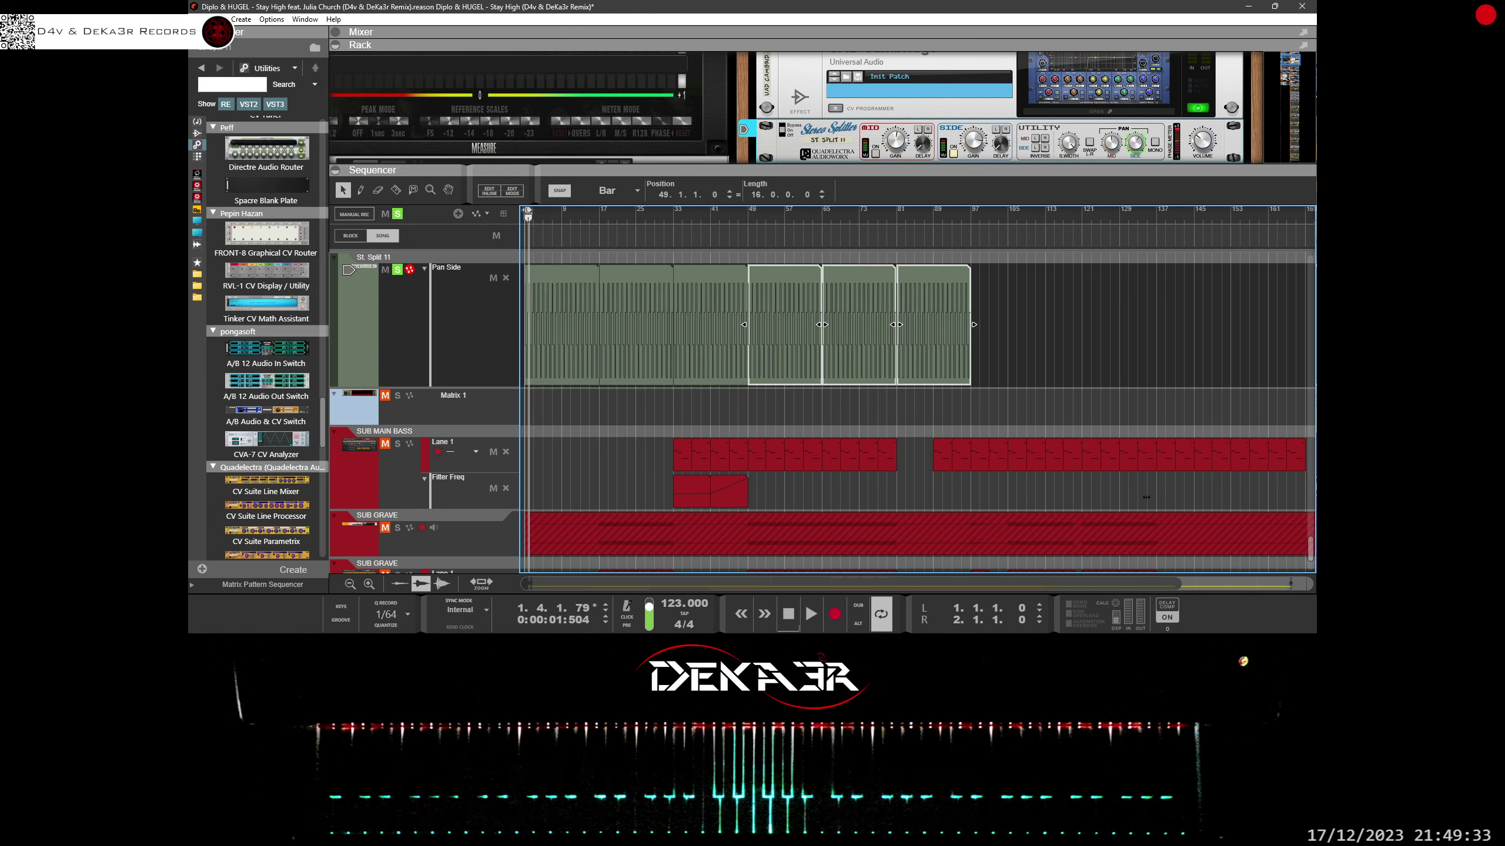
{"action": "left_click_drag", "start_coordinate": [977, 266], "coordinate": [724, 326]}
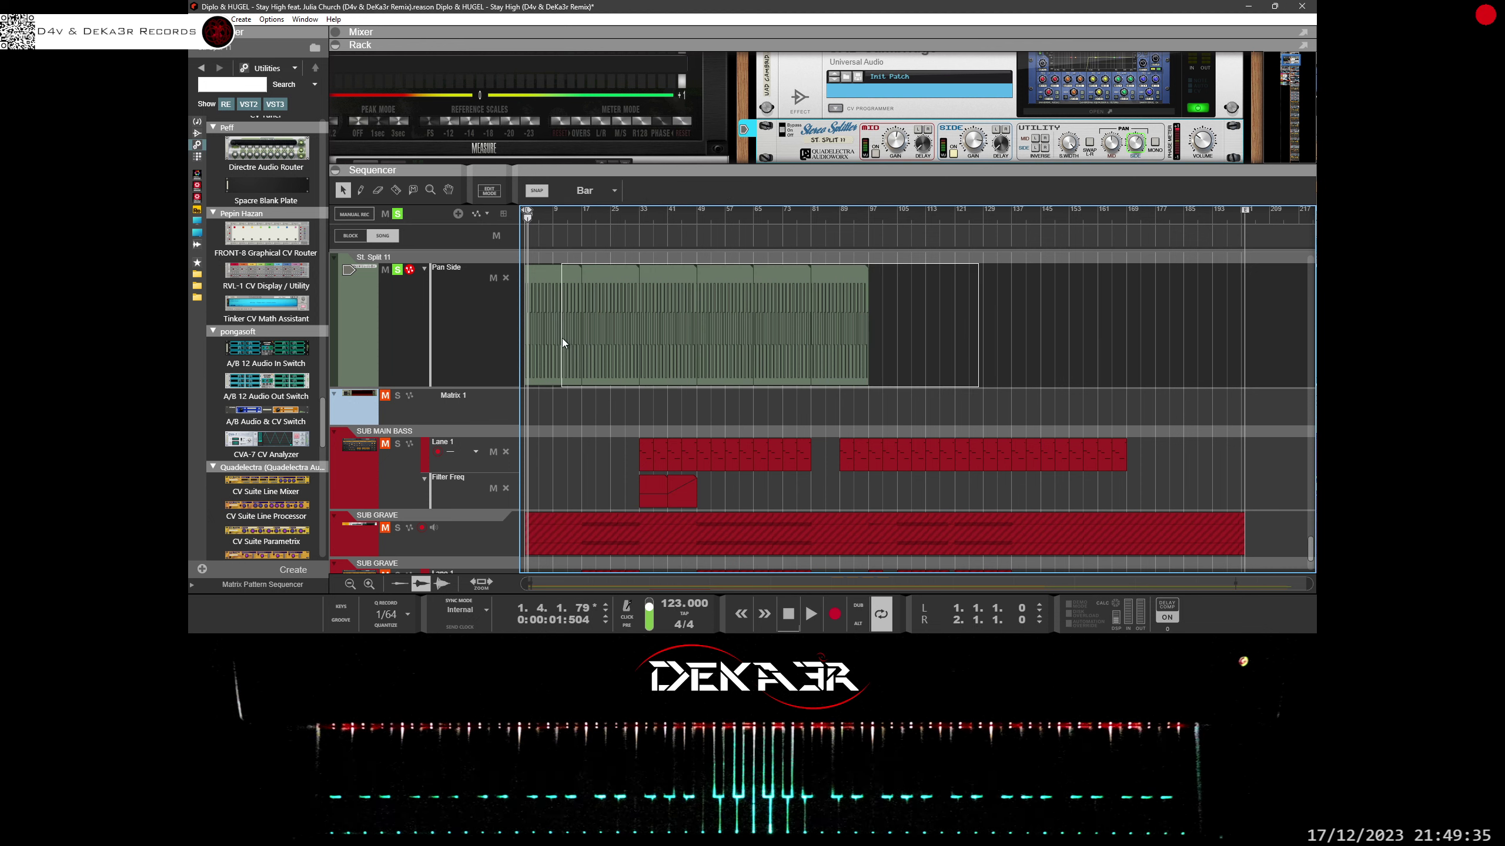
{"action": "left_click_drag", "start_coordinate": [562, 341], "coordinate": [902, 366]}
{"action": "left_click", "coordinate": [1246, 325]}
{"action": "mouse_move", "coordinate": [1225, 339]}
{"action": "left_mouse_down"}
{"action": "mouse_move", "coordinate": [1260, 339]}
{"action": "mouse_move", "coordinate": [1252, 329]}
{"action": "left_mouse_up"}
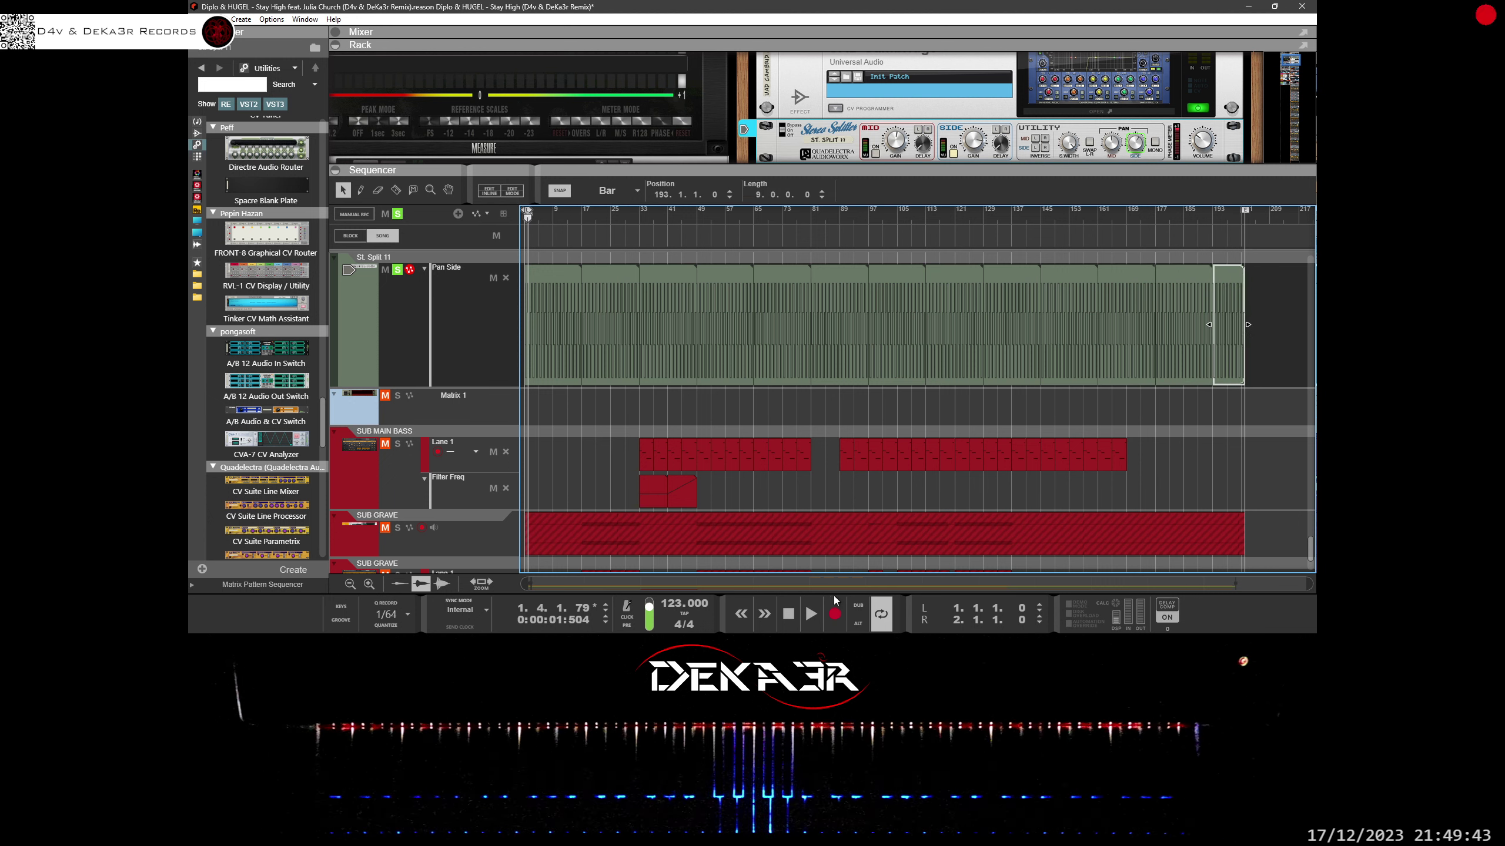
Step: Play the looped first bar with the St. Split 11 track selected and check the Stereo Splitter's controls in the rack
{"action": "left_click", "coordinate": [808, 617]}
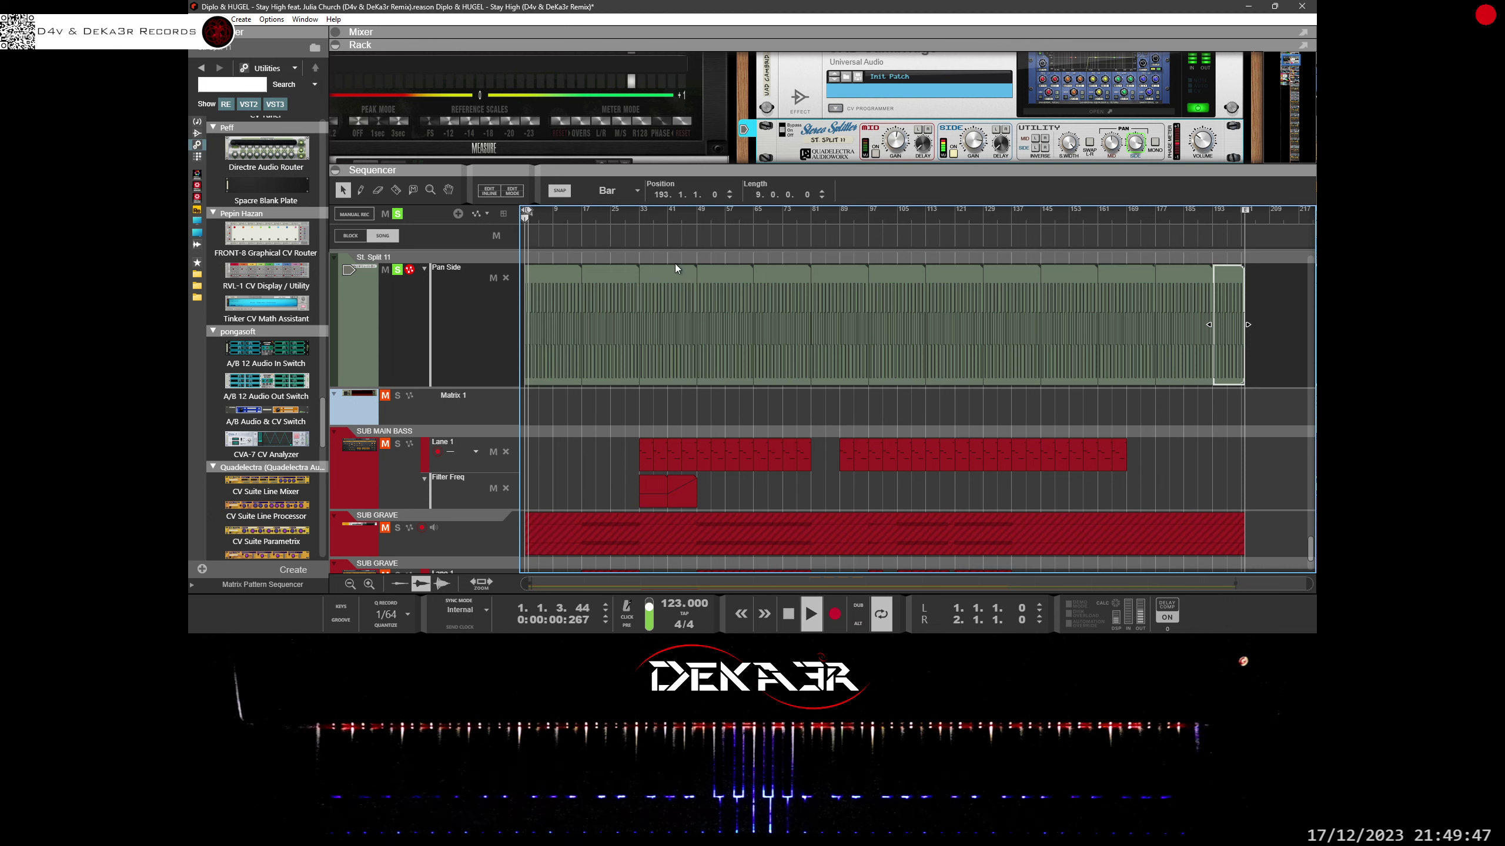
{"action": "left_click_drag", "start_coordinate": [851, 166], "coordinate": [863, 288]}
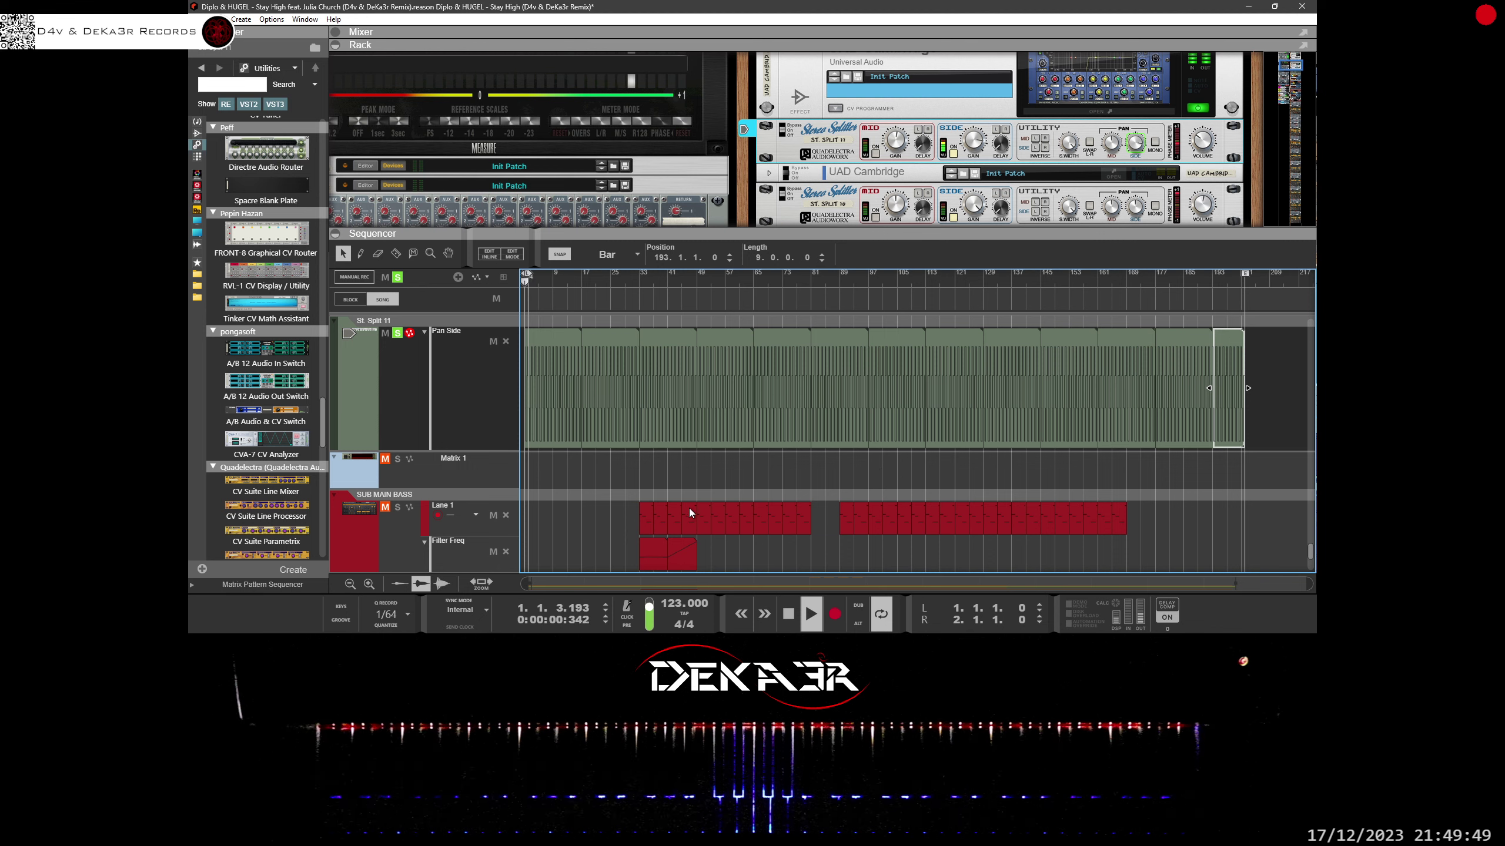
{"action": "left_click_drag", "start_coordinate": [1292, 585], "coordinate": [637, 583]}
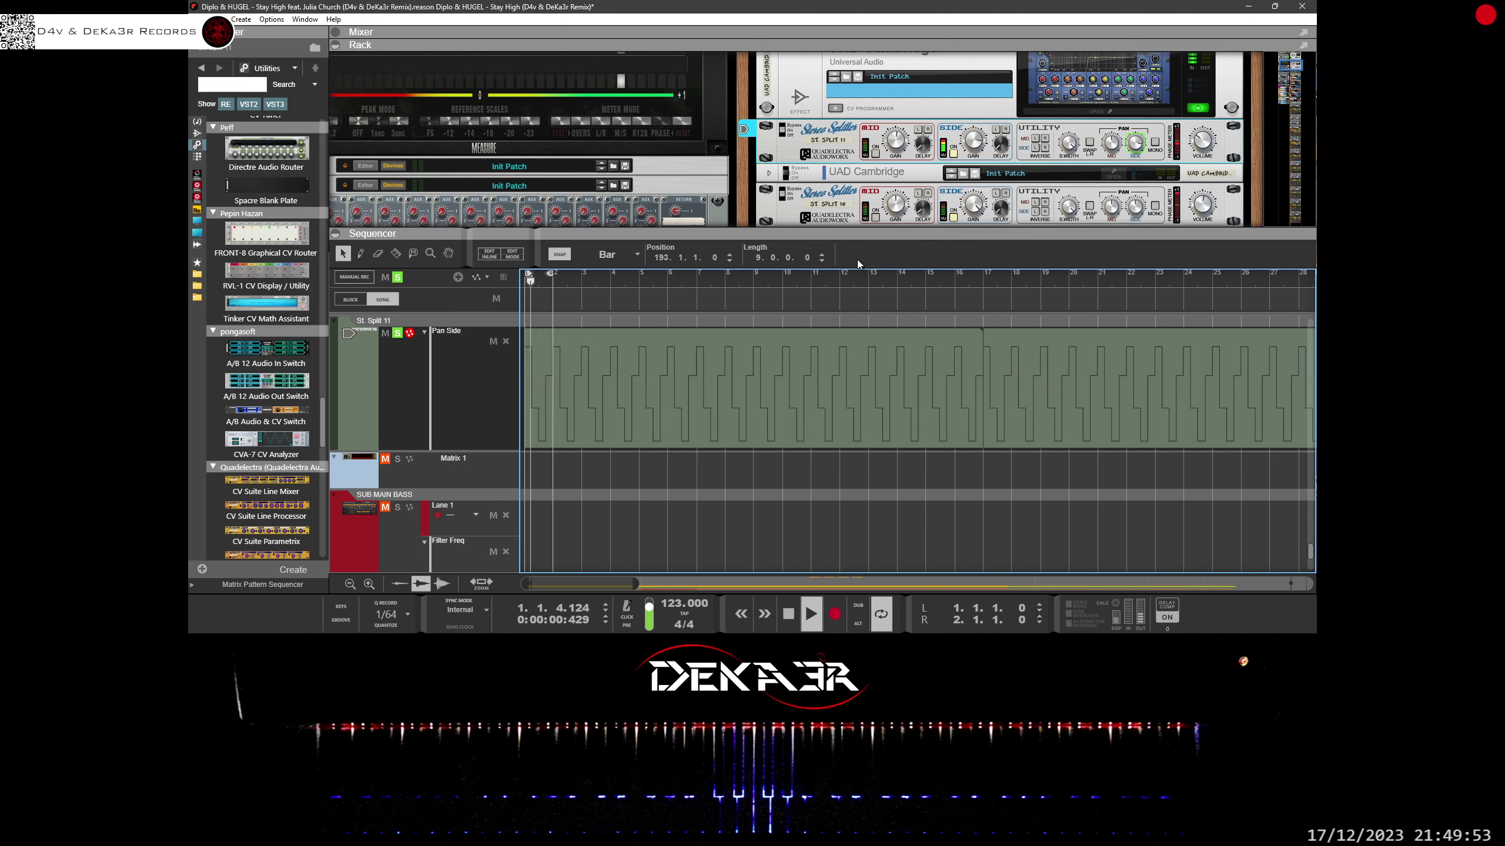
{"action": "left_click", "coordinate": [402, 403]}
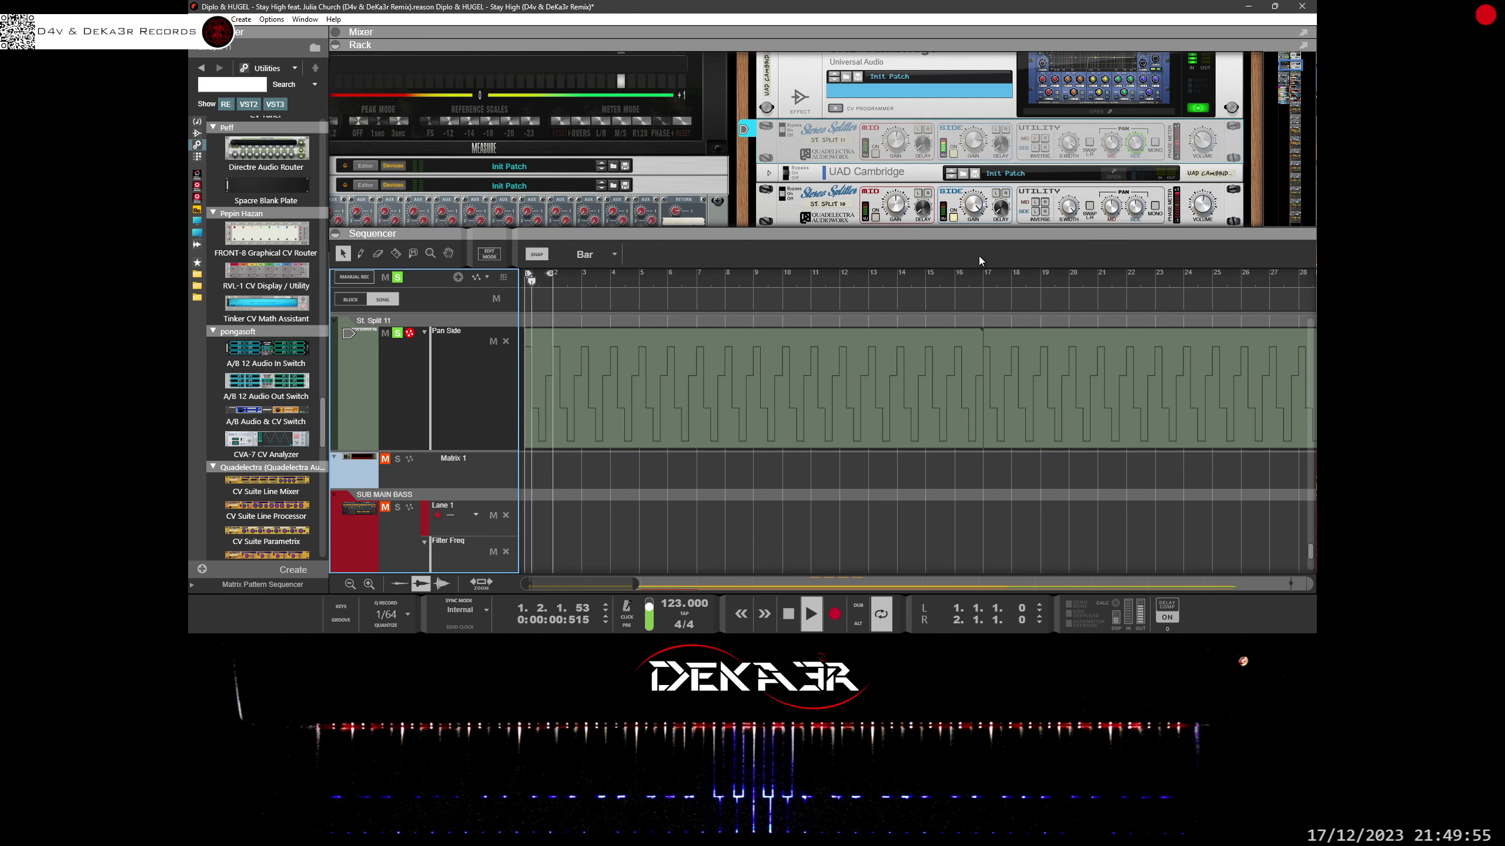
{"action": "left_click", "coordinate": [1201, 139]}
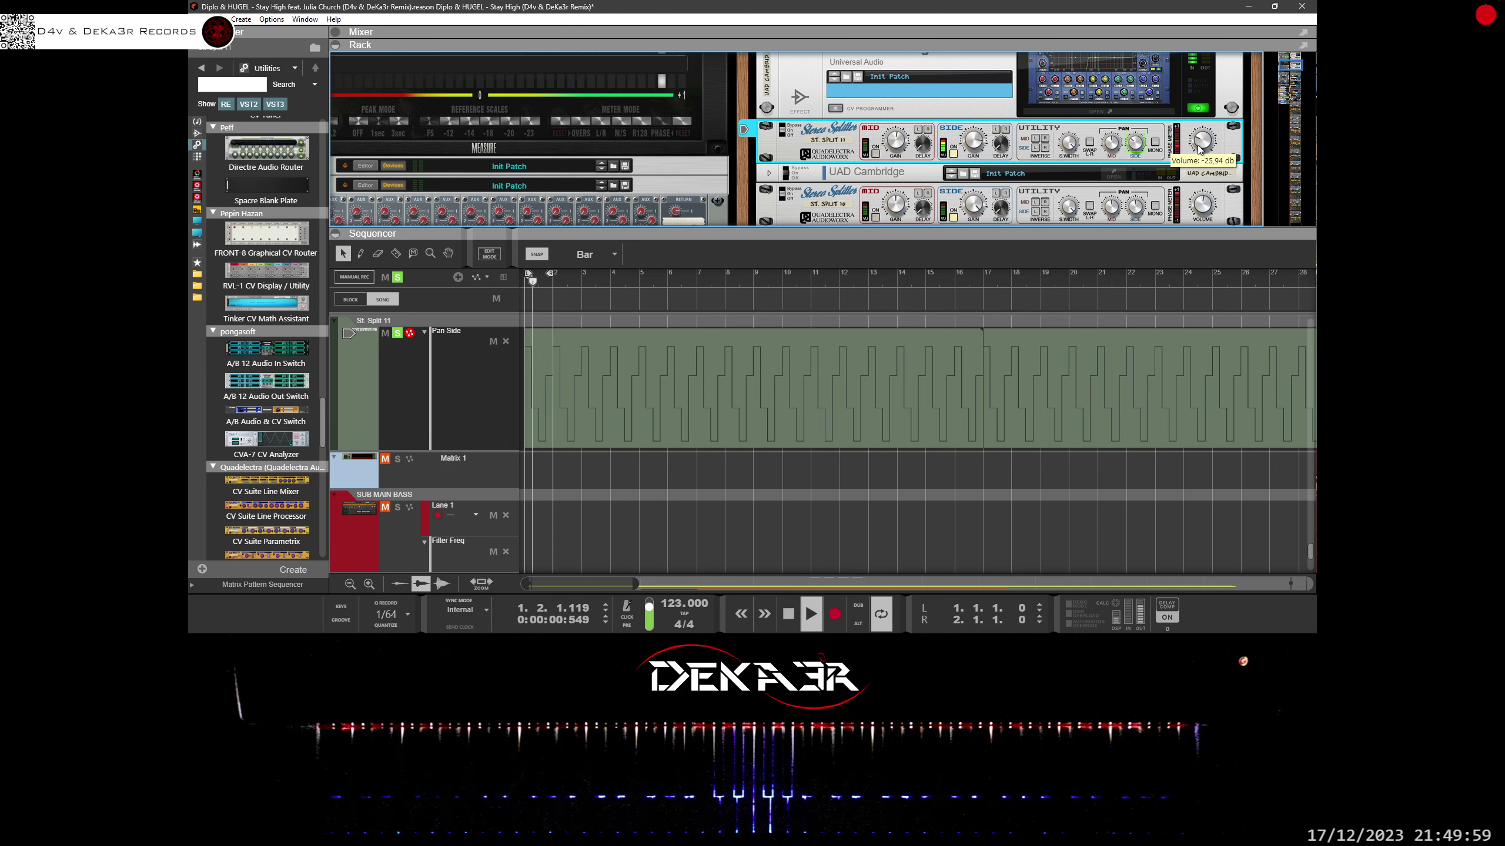
{"action": "scroll", "coordinate": [1198, 148], "scroll_direction": "down", "scroll_amount": 1}
{"action": "scroll", "coordinate": [1199, 147], "scroll_direction": "up", "scroll_amount": 1}
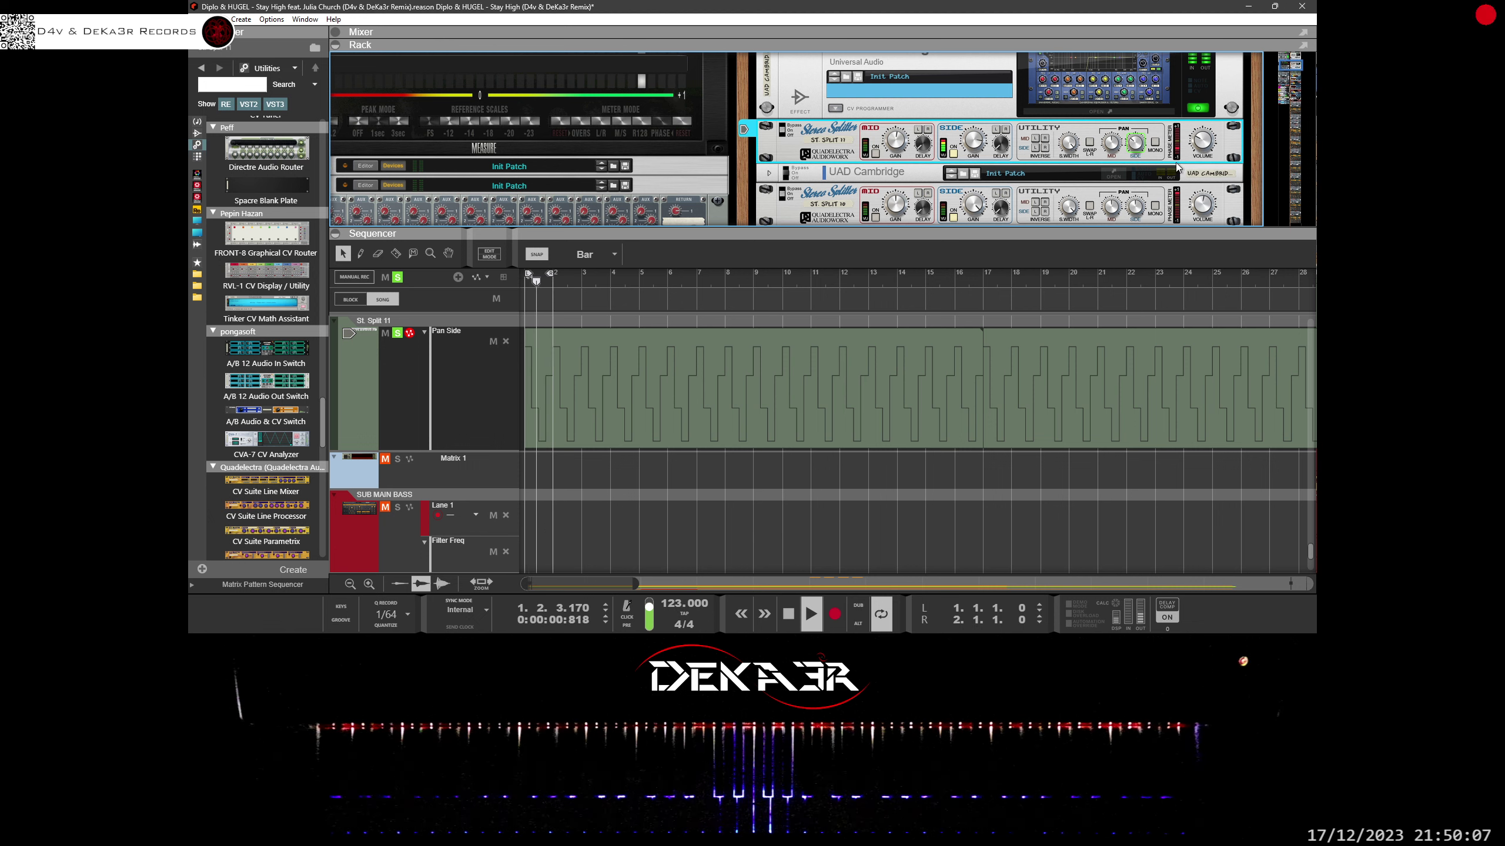
Step: Unmute the DRUM 6 1 lane of the DRUMS - REDRUM track and enlarge the rack to show the Stereo Splitters
{"action": "scroll", "coordinate": [1199, 147], "scroll_direction": "up", "scroll_amount": 3}
{"action": "key", "text": "F6"}
{"action": "scroll", "coordinate": [815, 238], "scroll_direction": "up", "scroll_amount": 6}
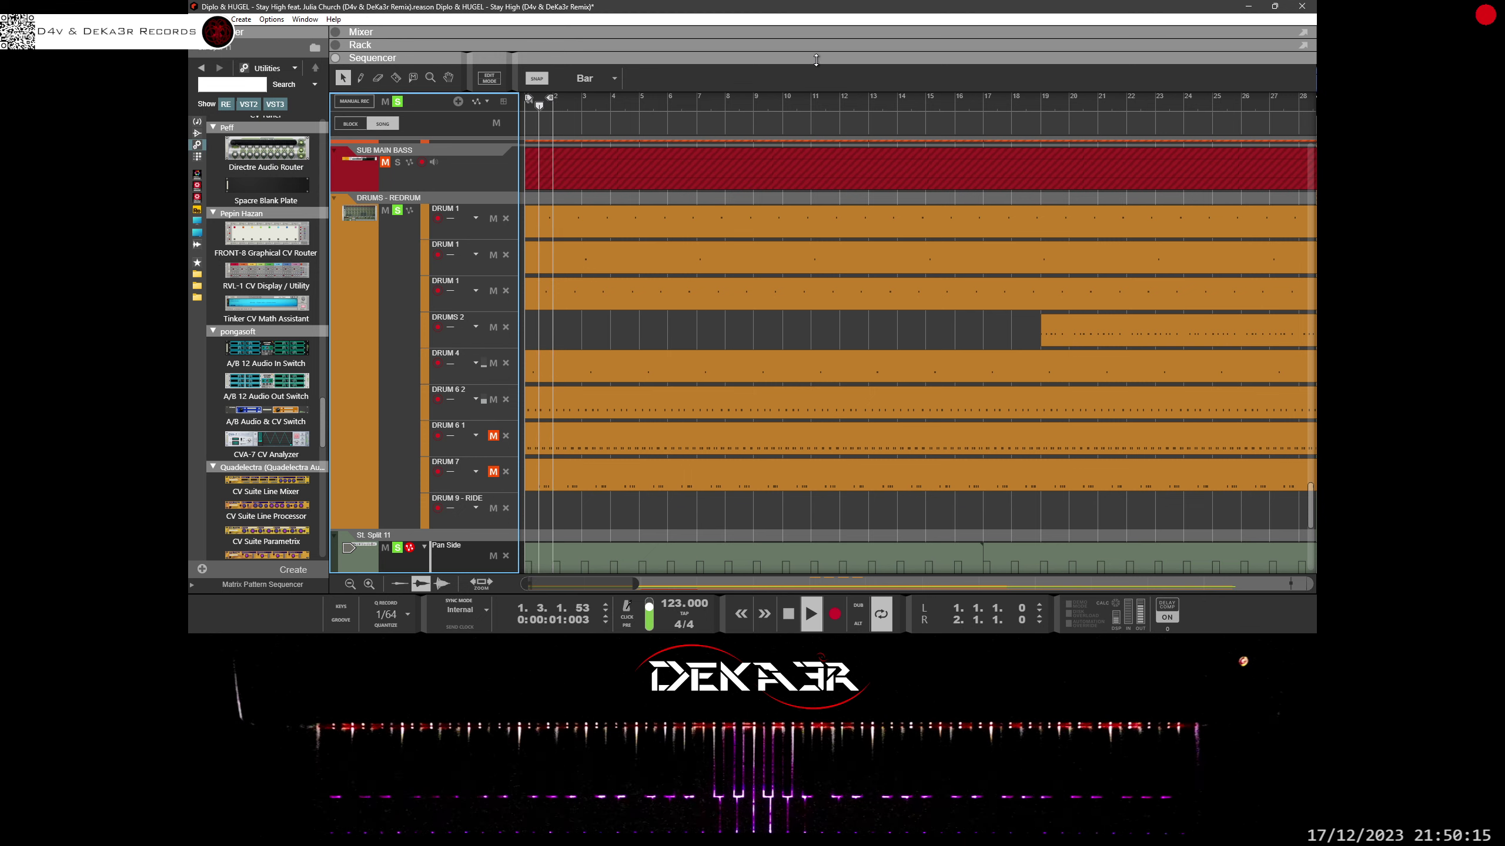
{"action": "key", "text": "F6"}
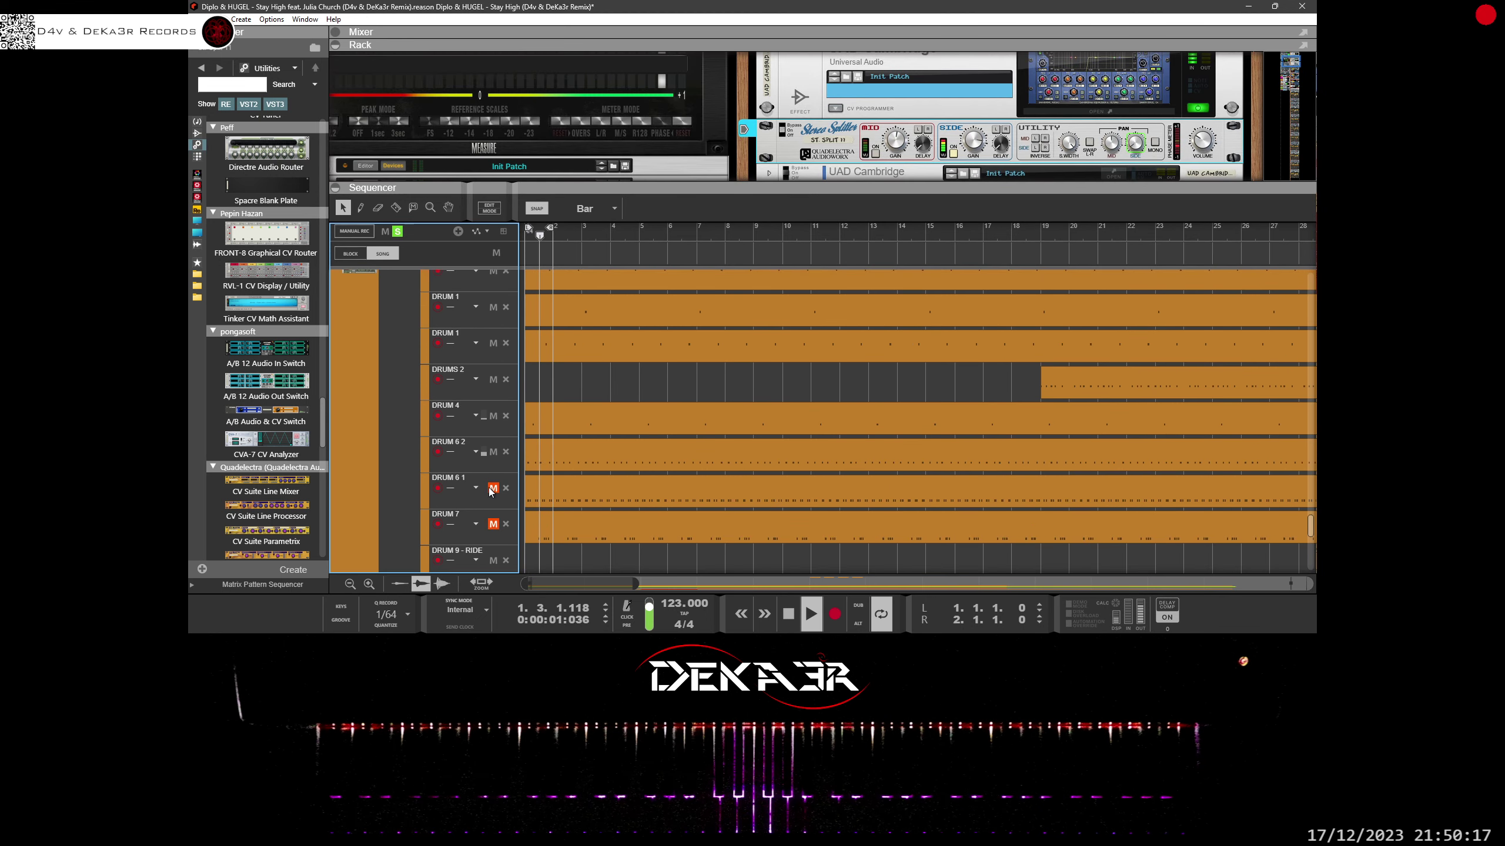
{"action": "left_click_drag", "start_coordinate": [747, 187], "coordinate": [747, 329]}
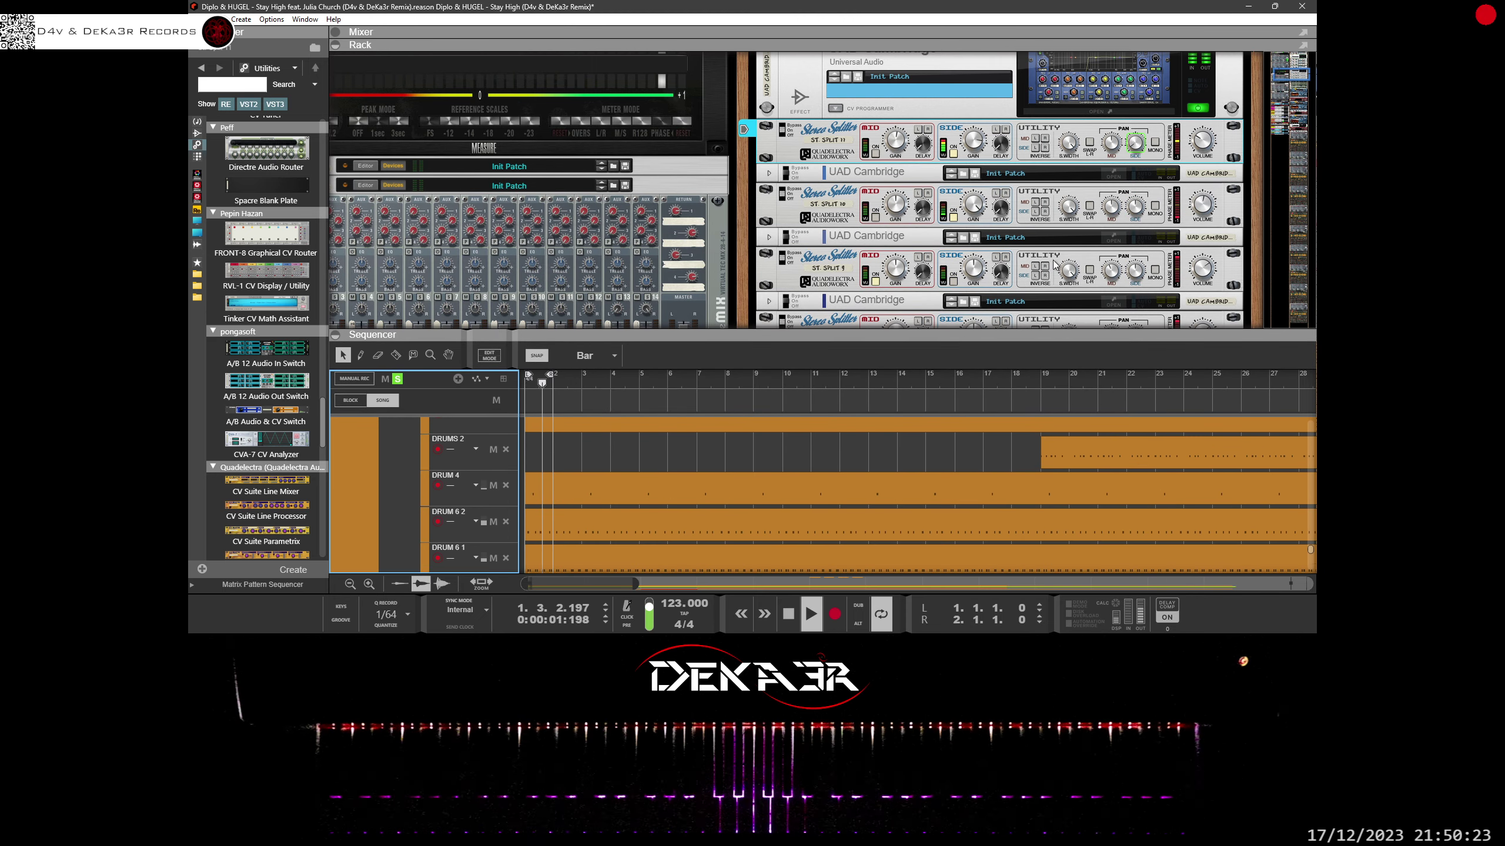
Step: Select the St. Split 10 Stereo Splitter and set its volume to -19.98 dB
{"action": "left_click", "coordinate": [959, 220]}
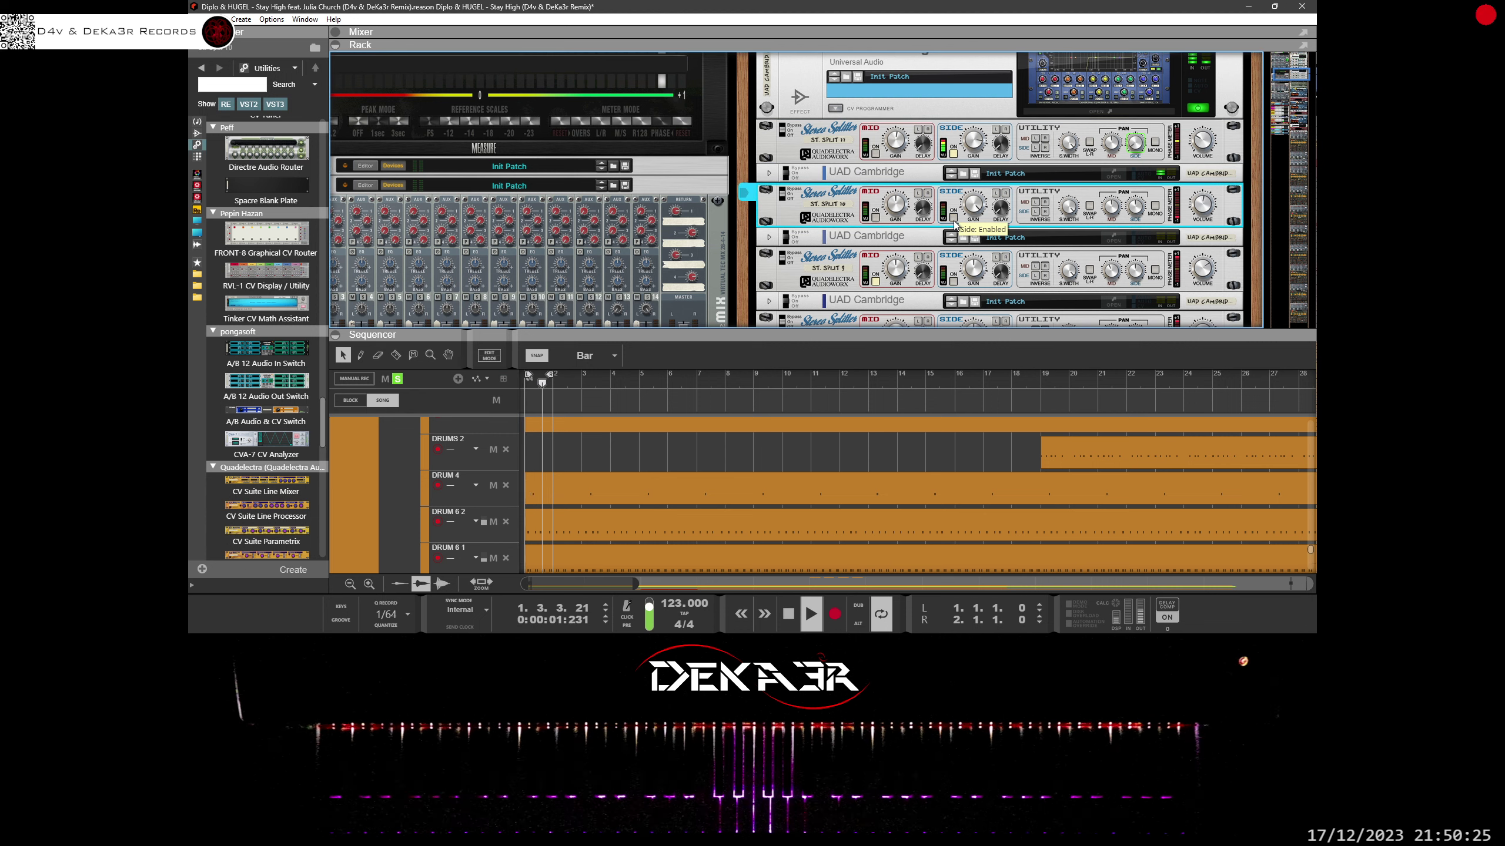
{"action": "left_click_drag", "start_coordinate": [1206, 207], "coordinate": [1206, 241]}
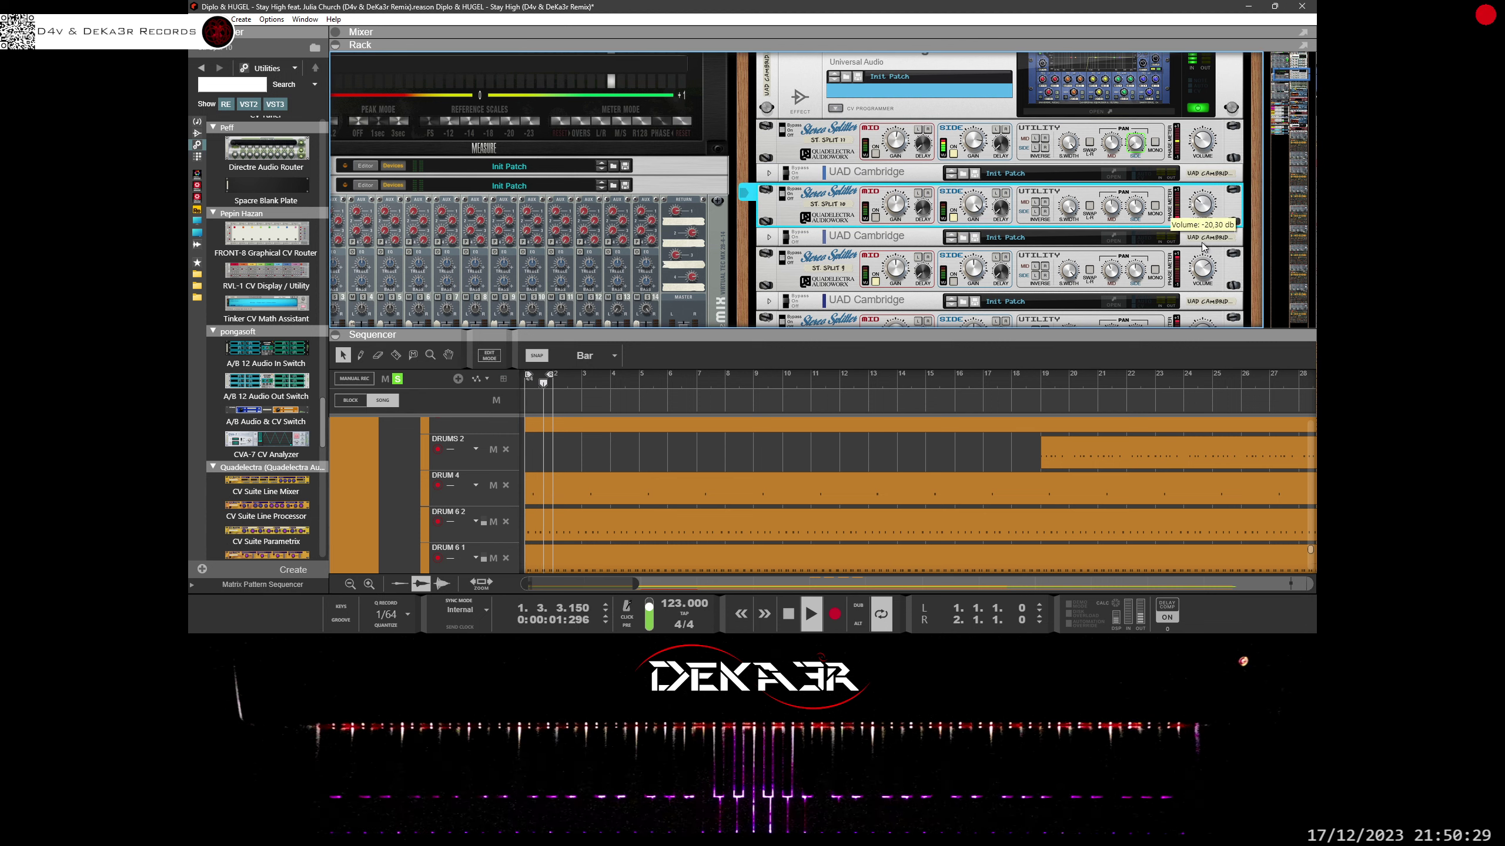
{"action": "left_click_drag", "start_coordinate": [1199, 251], "coordinate": [1197, 252]}
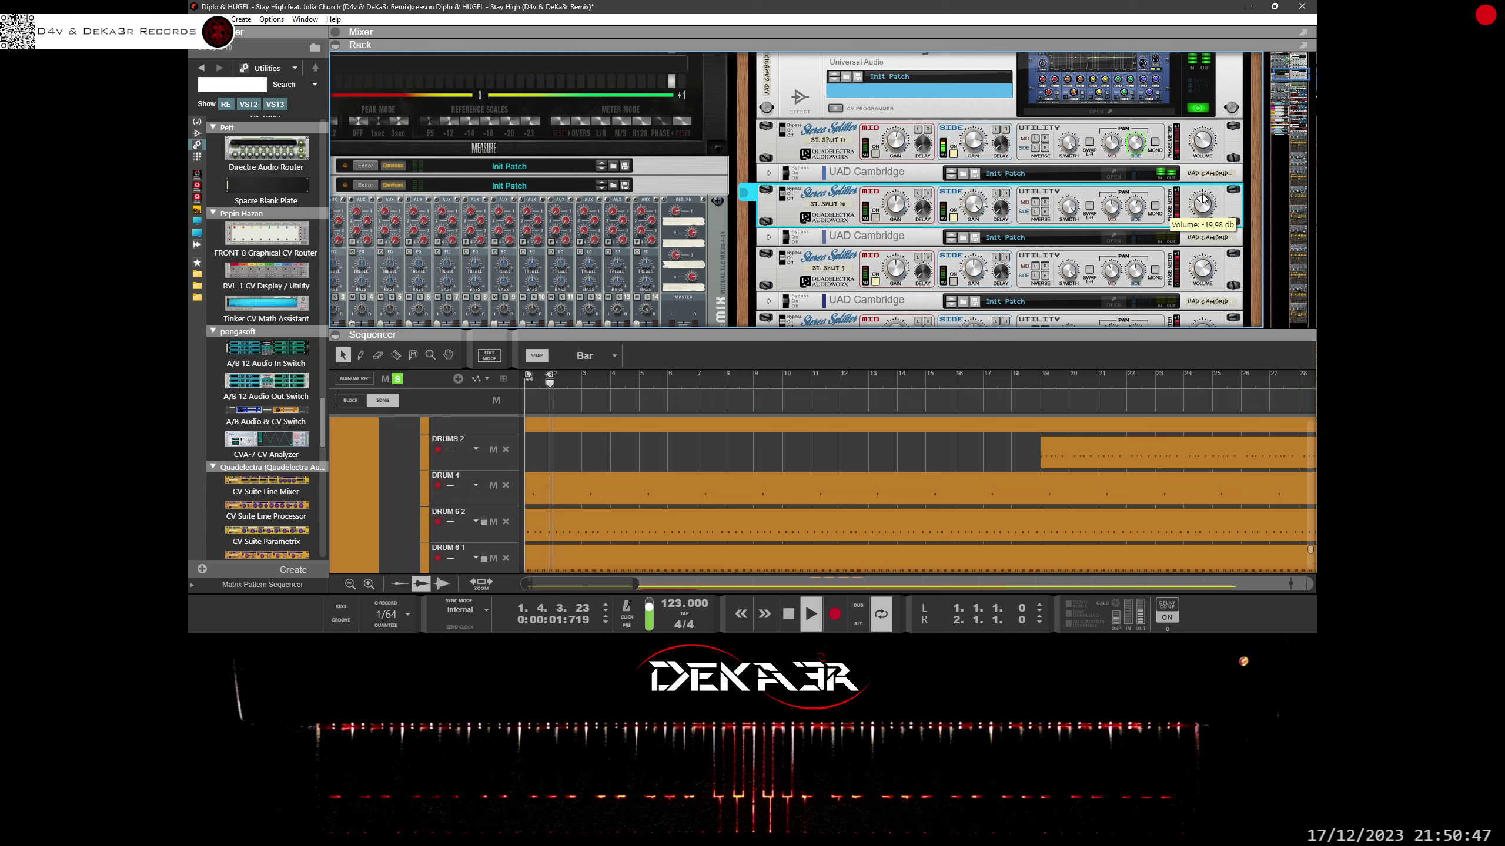
Step: Unmute the DRUM 7 lane and adjust Pan Mid further left on the Stereo Splitter below St. Split 10
{"action": "scroll", "coordinate": [512, 527], "scroll_direction": "down", "scroll_amount": 2}
{"action": "left_click", "coordinate": [493, 517]}
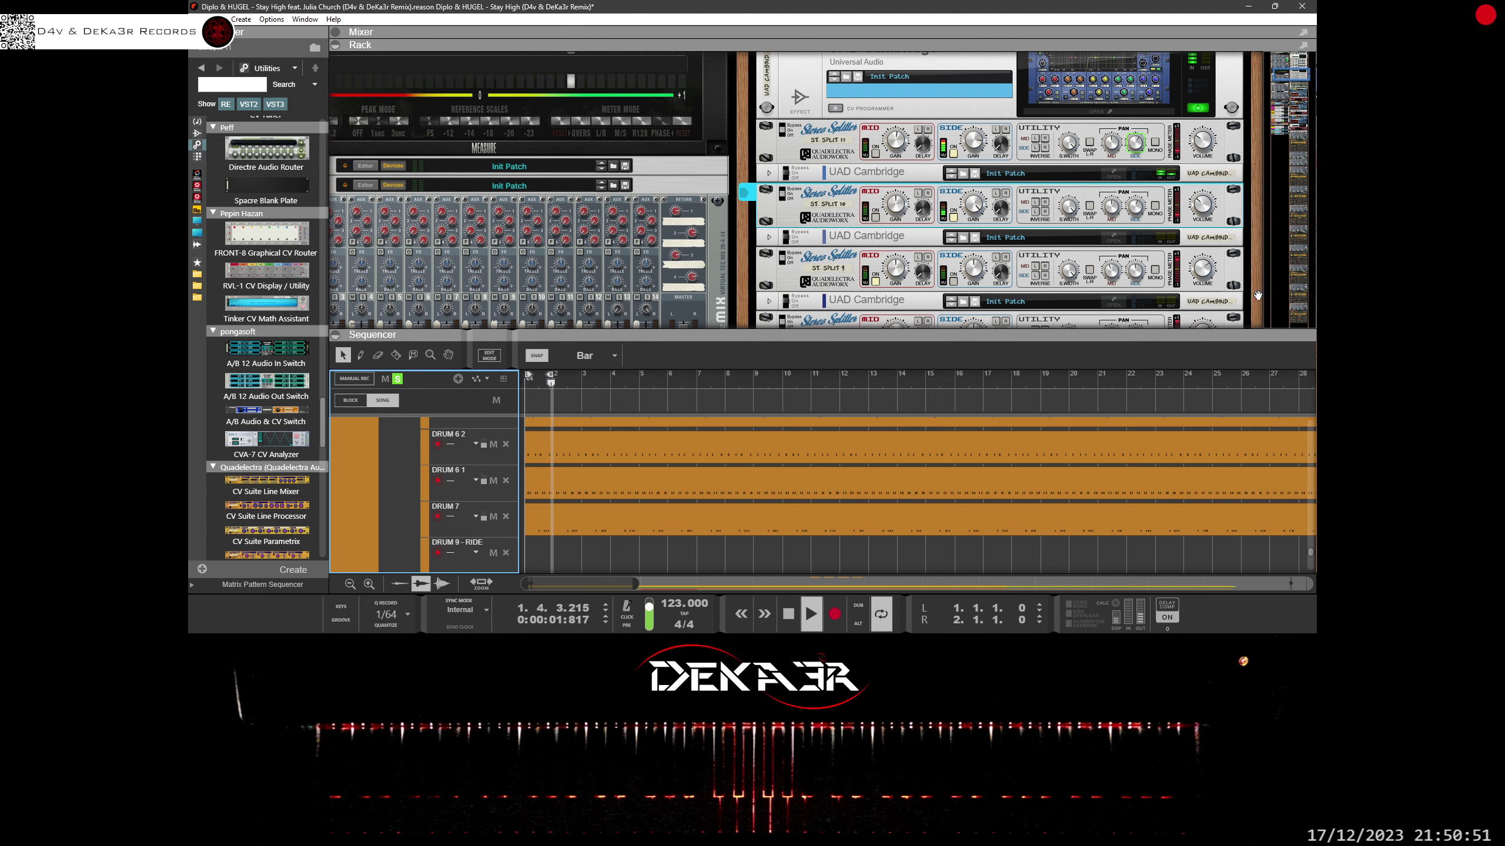
{"action": "left_click", "coordinate": [1200, 268]}
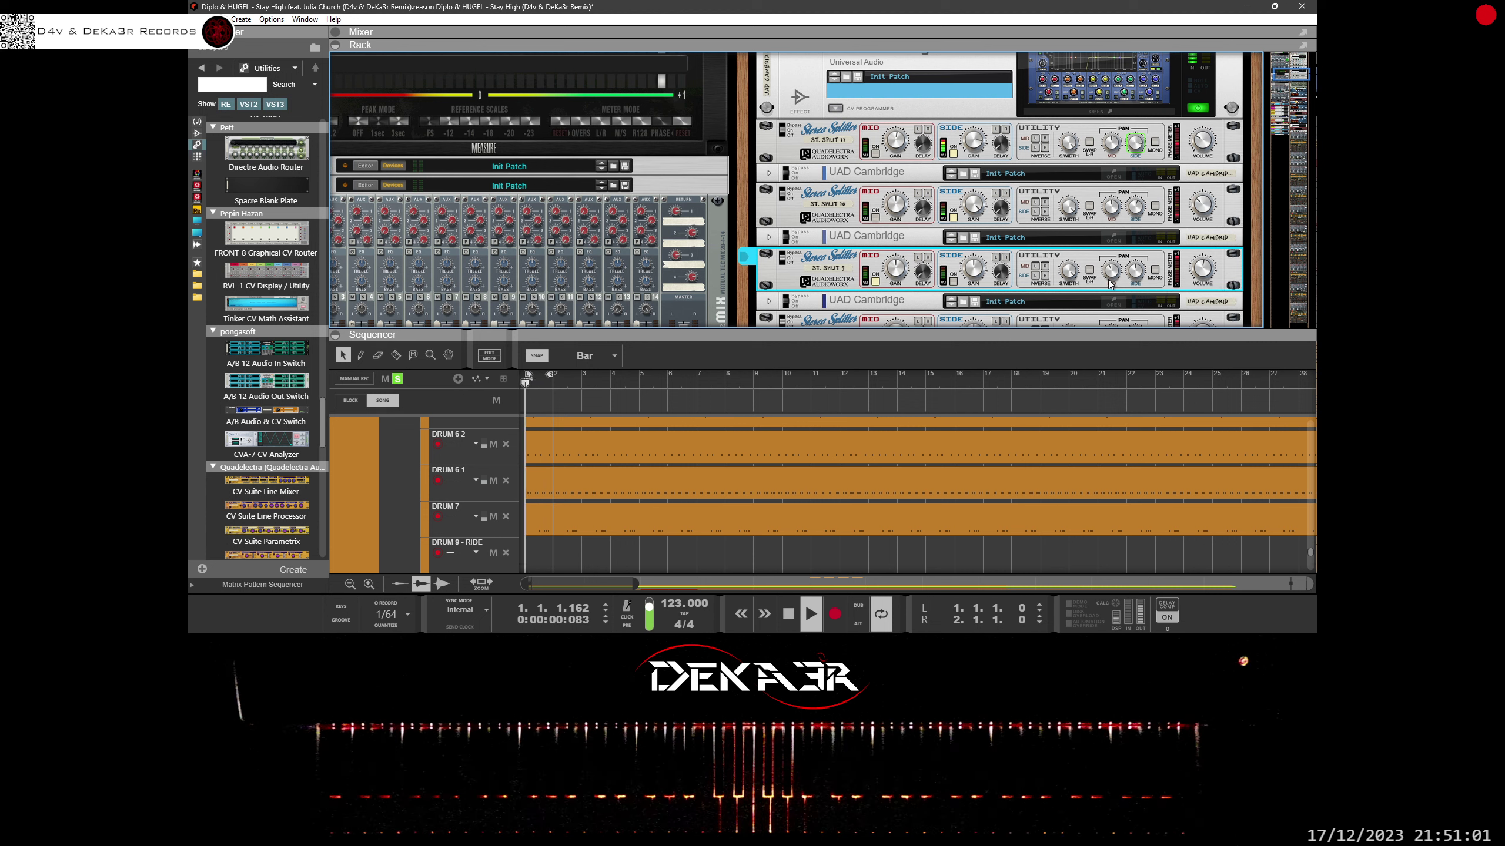
{"action": "mouse_move", "coordinate": [1111, 282]}
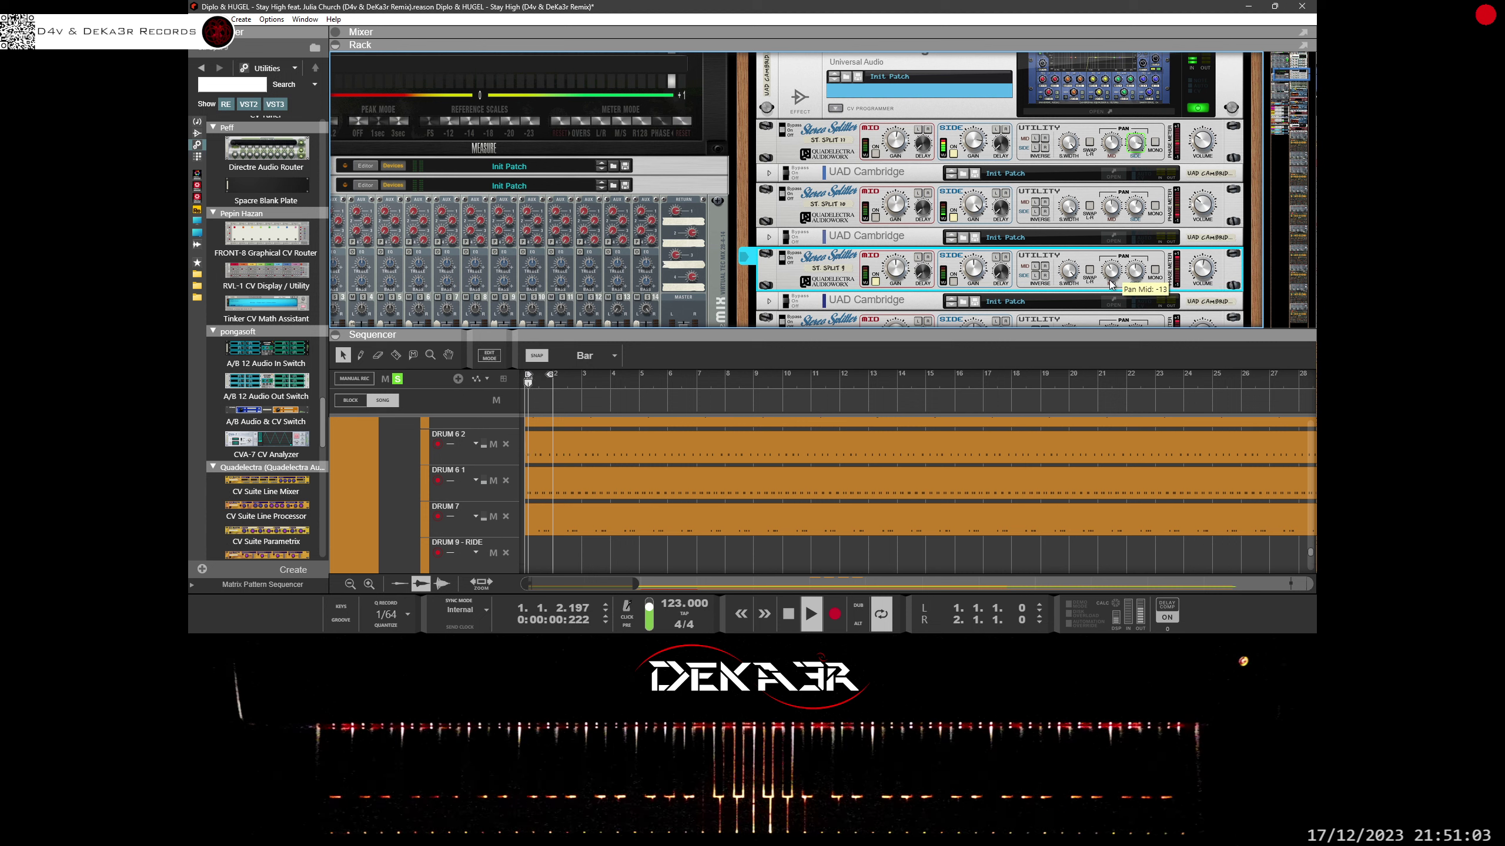
{"action": "left_click_drag", "start_coordinate": [1111, 282], "coordinate": [1112, 305]}
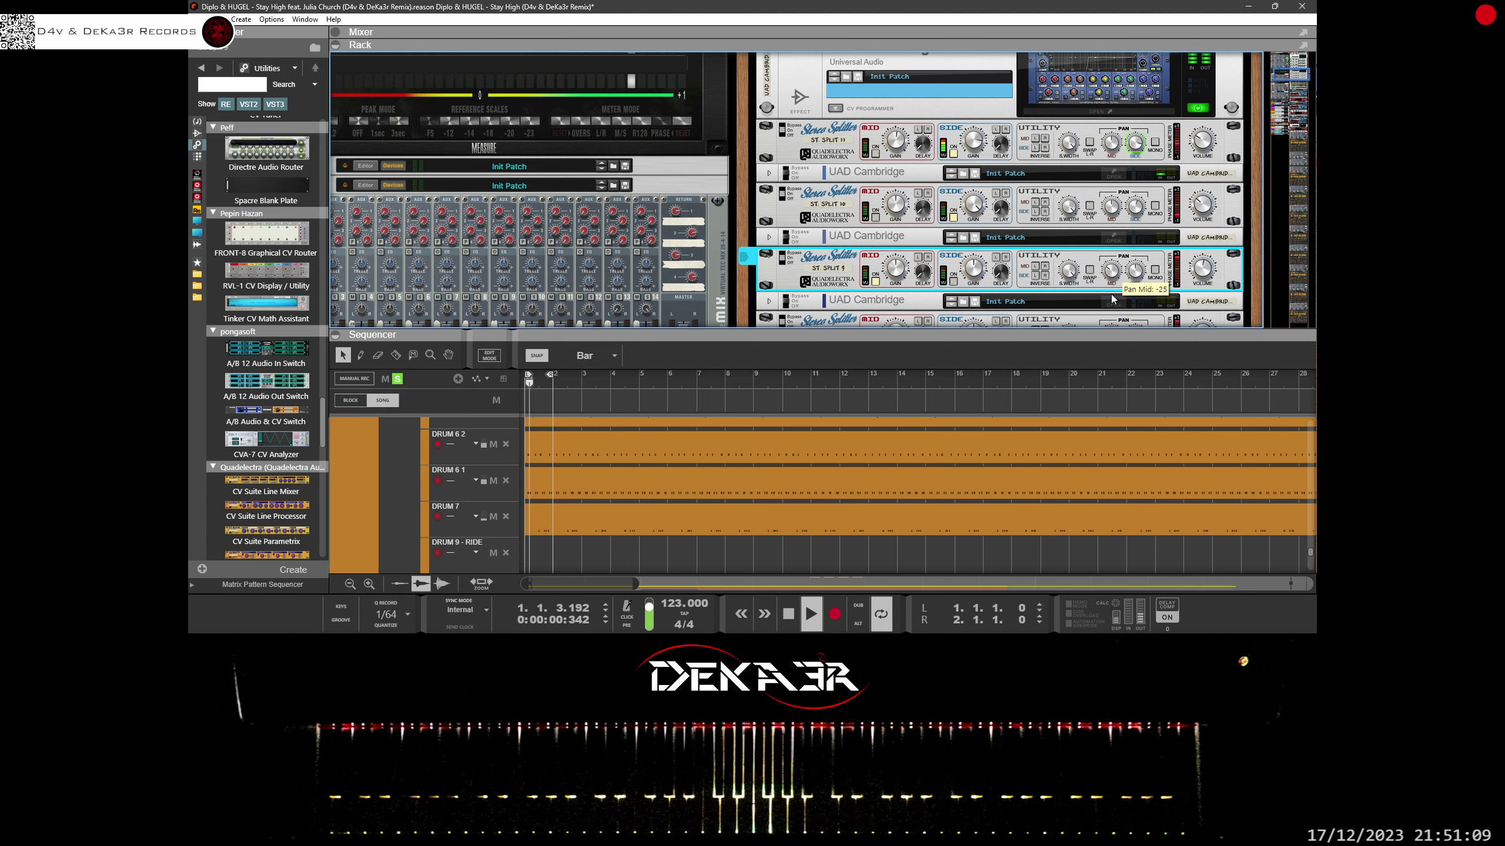
{"action": "left_click_drag", "start_coordinate": [1111, 298], "coordinate": [1110, 290]}
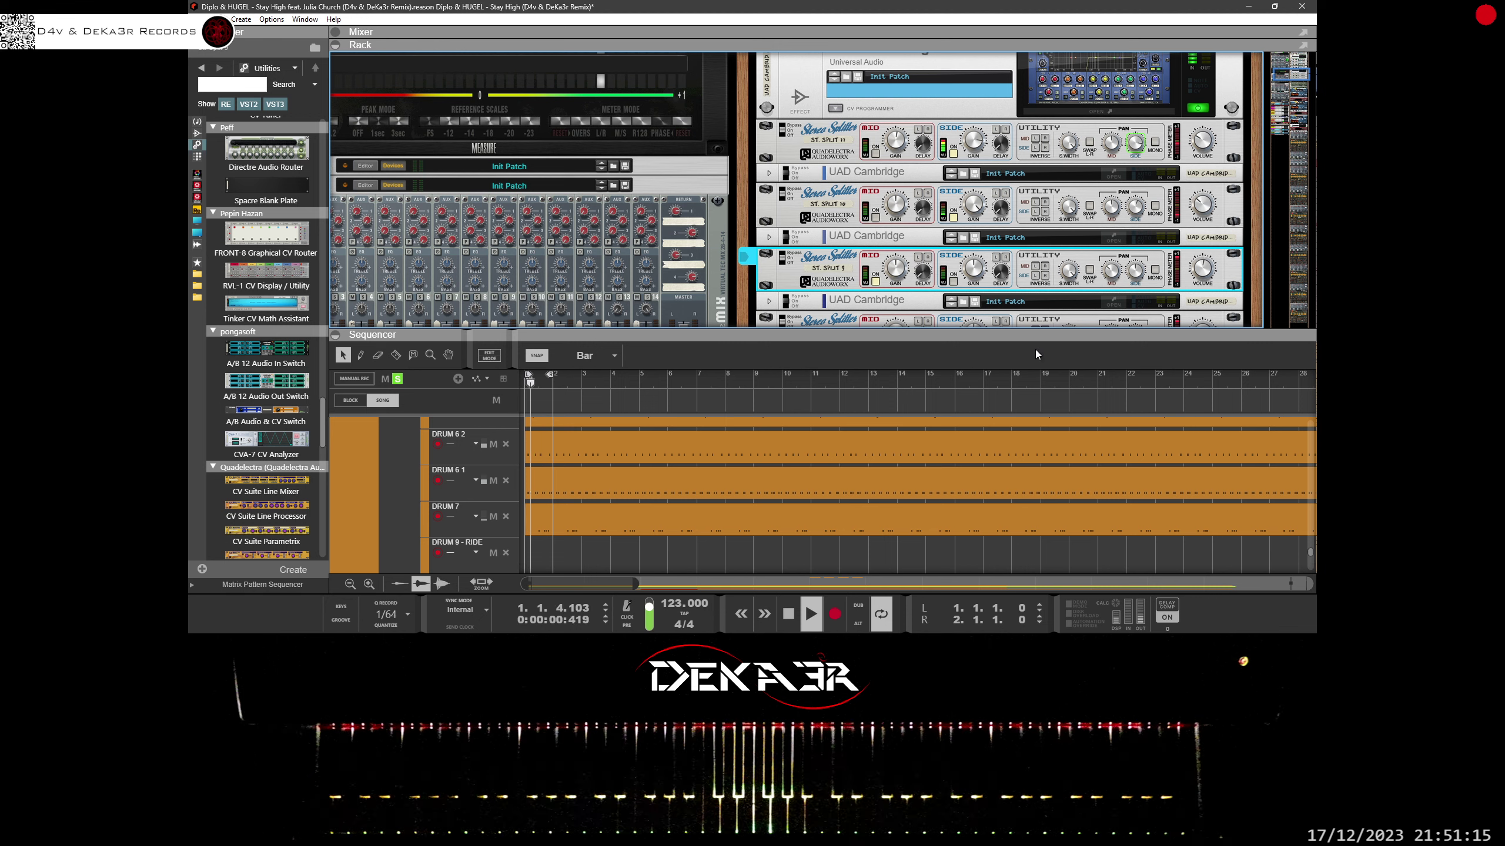
Step: Enlarge the sequencer and look through the whole track list, from KICK down to the DRUMS - REDRUM track
{"action": "left_click_drag", "start_coordinate": [782, 336], "coordinate": [764, 59]}
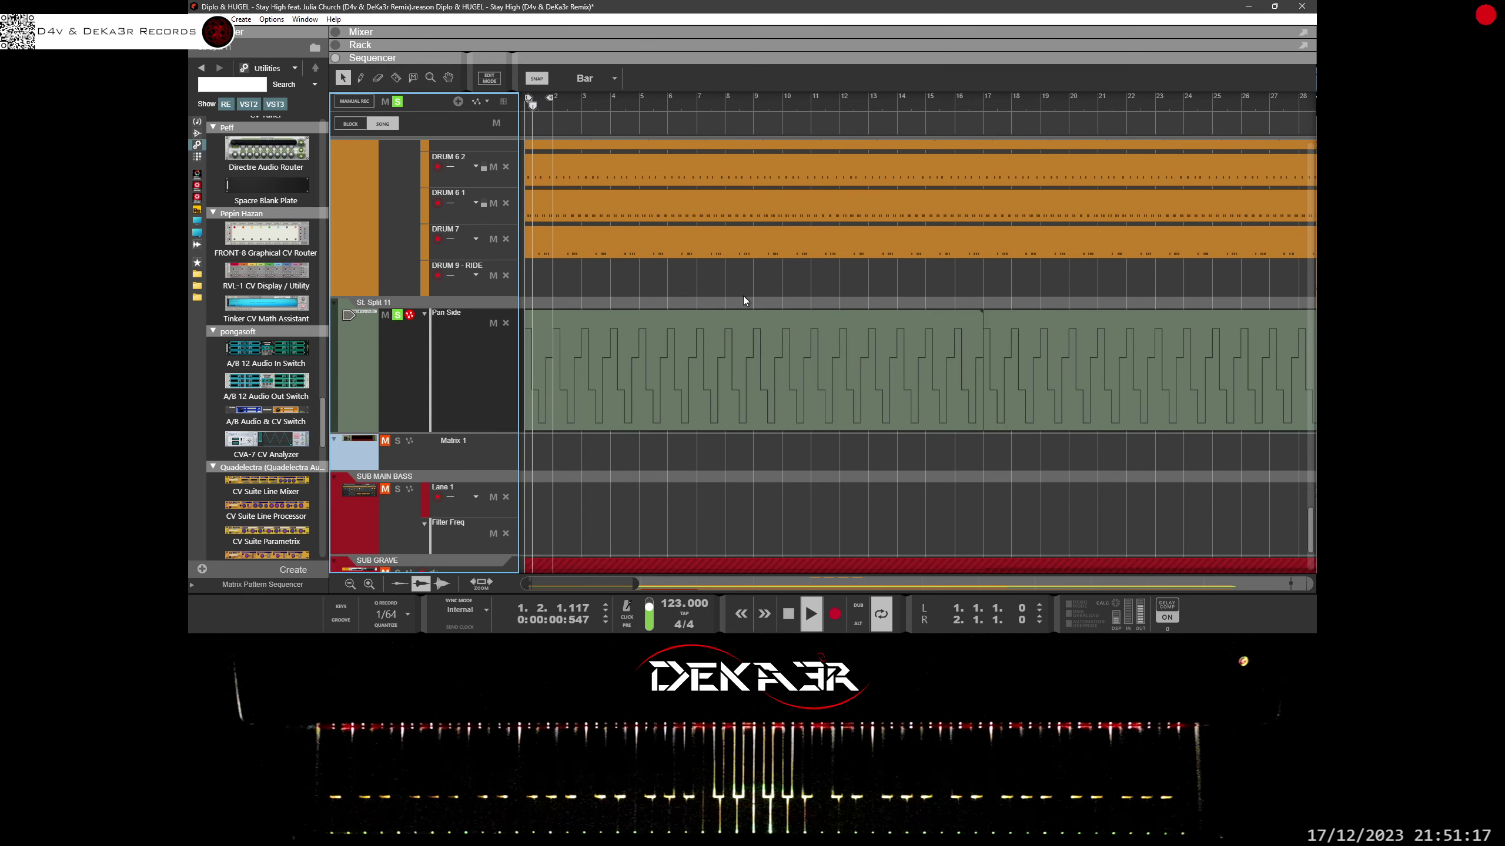
{"action": "scroll", "coordinate": [646, 379], "scroll_direction": "down", "scroll_amount": 6}
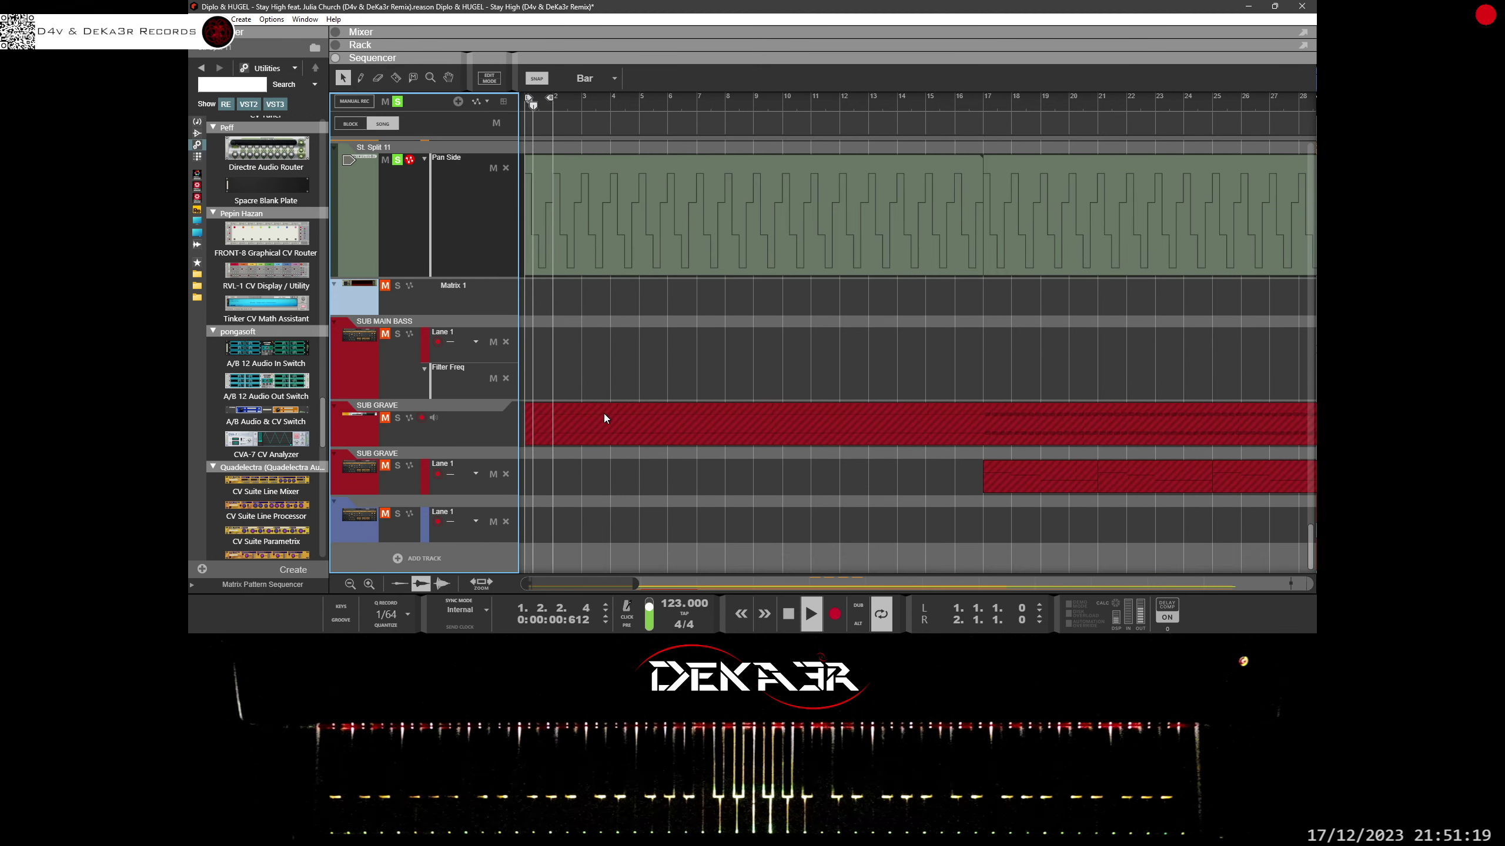
{"action": "scroll", "coordinate": [604, 413], "scroll_direction": "up", "scroll_amount": 4}
{"action": "scroll", "coordinate": [604, 413], "scroll_direction": "up", "scroll_amount": 12}
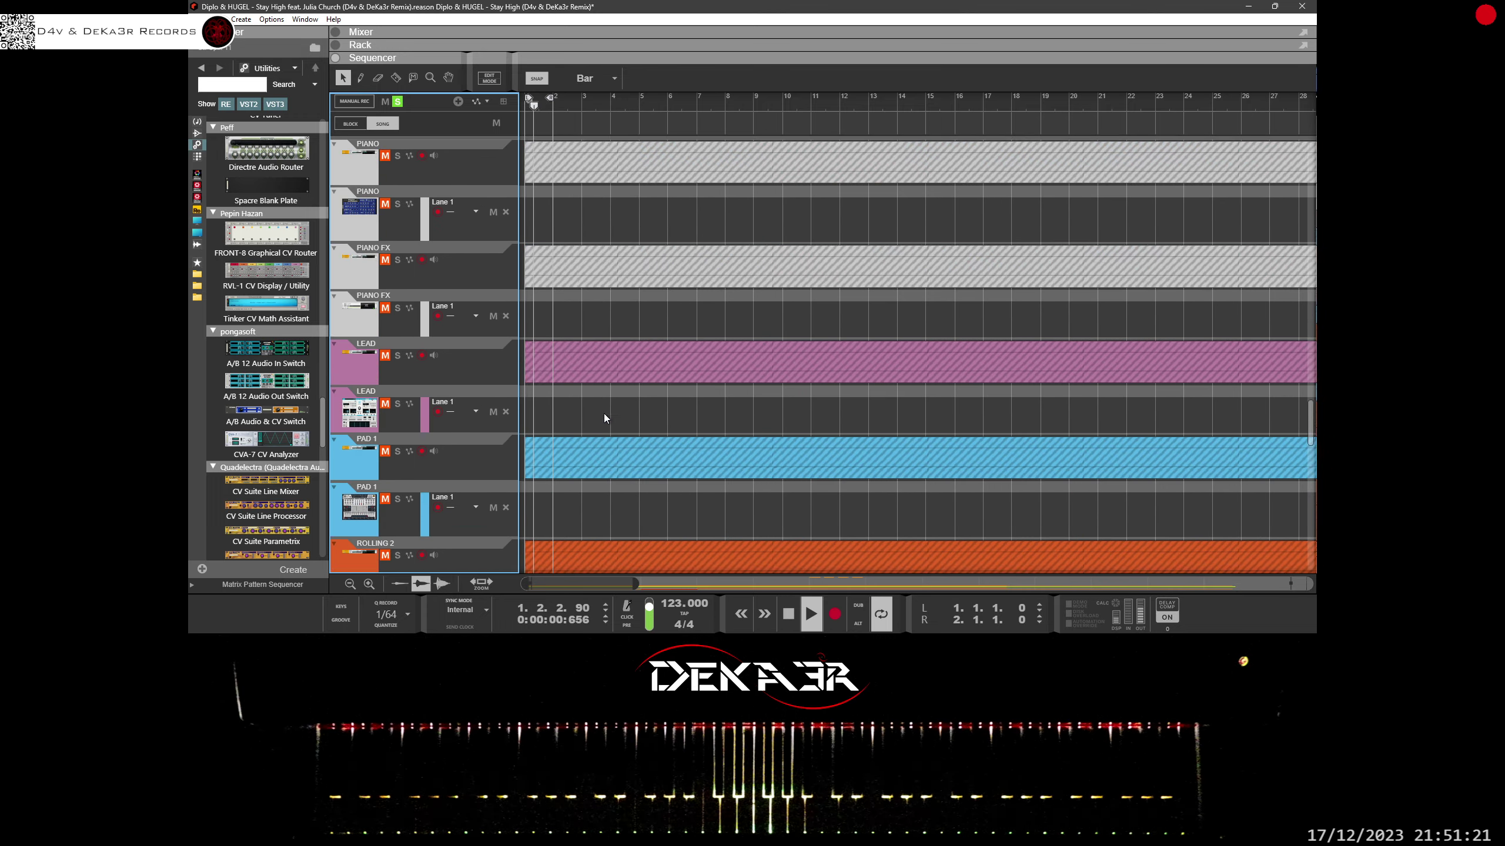
{"action": "scroll", "coordinate": [604, 413], "scroll_direction": "up", "scroll_amount": 10}
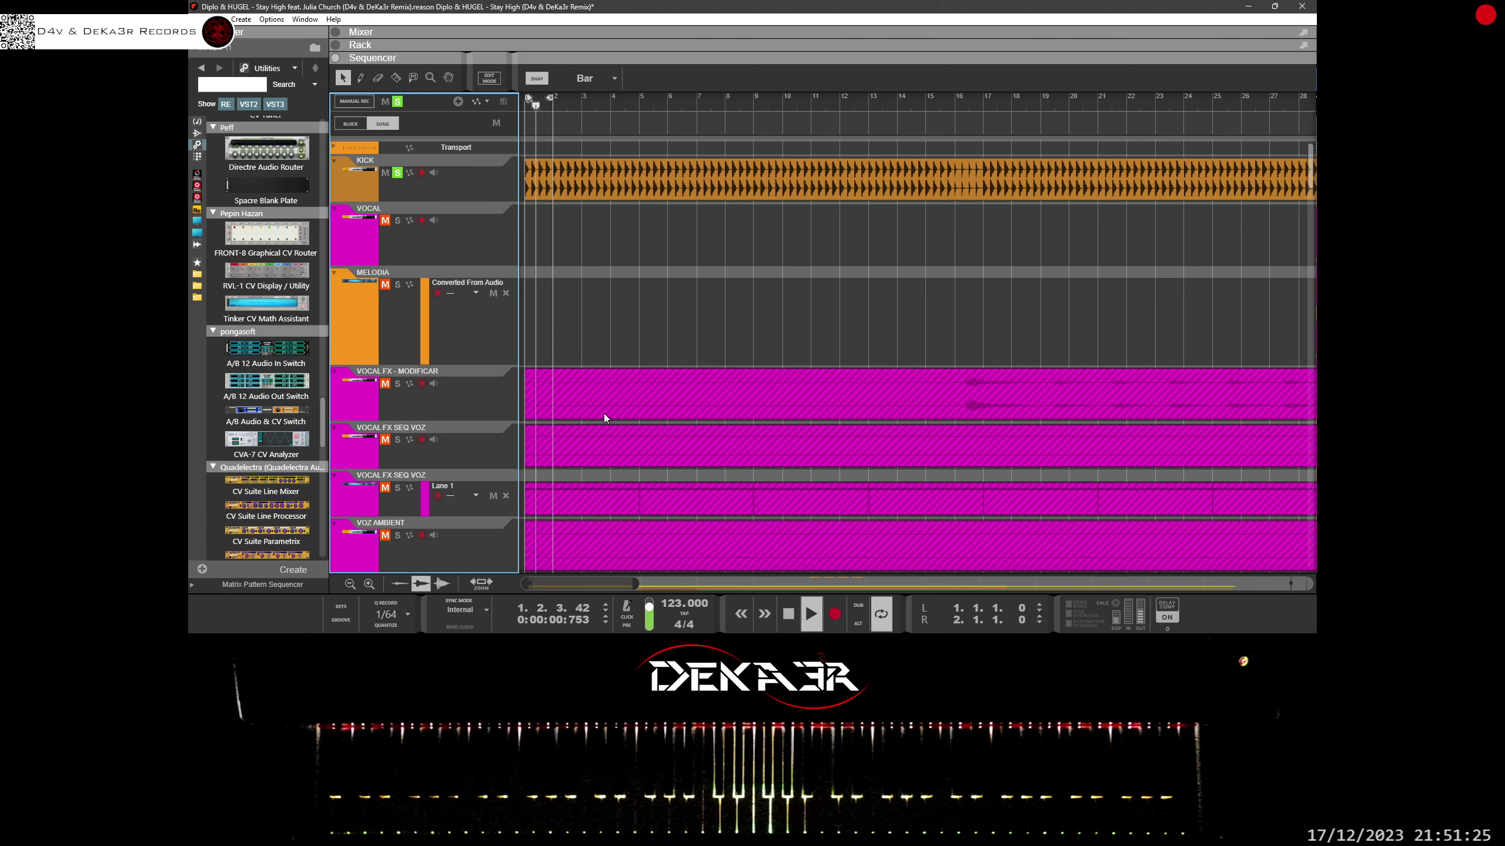
{"action": "scroll", "coordinate": [605, 413], "scroll_direction": "down", "scroll_amount": 10}
{"action": "scroll", "coordinate": [604, 413], "scroll_direction": "down", "scroll_amount": 8}
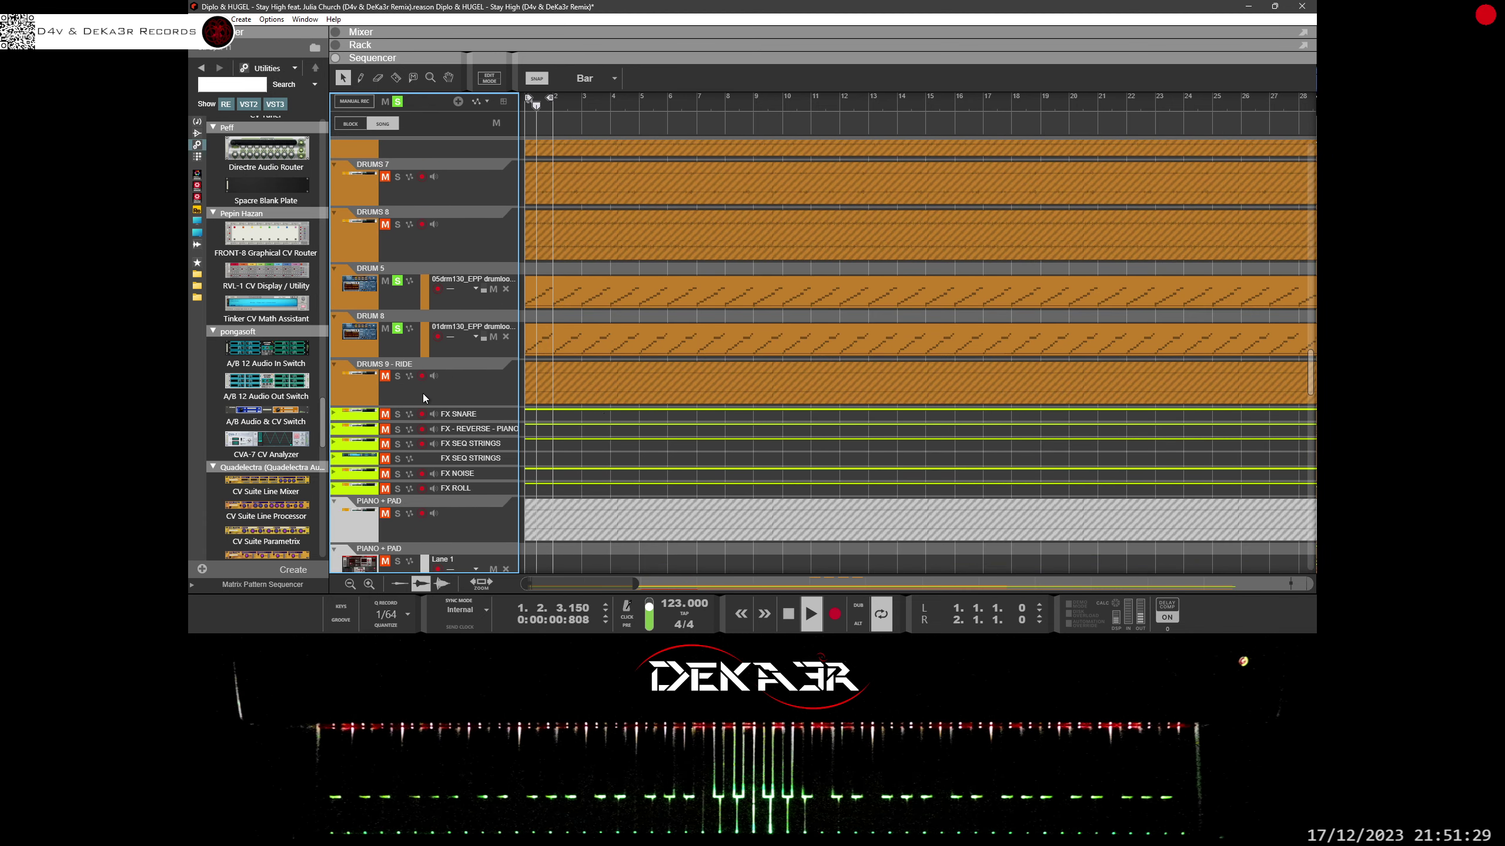
{"action": "scroll", "coordinate": [450, 478], "scroll_direction": "down", "scroll_amount": 3}
{"action": "scroll", "coordinate": [463, 487], "scroll_direction": "down", "scroll_amount": 3}
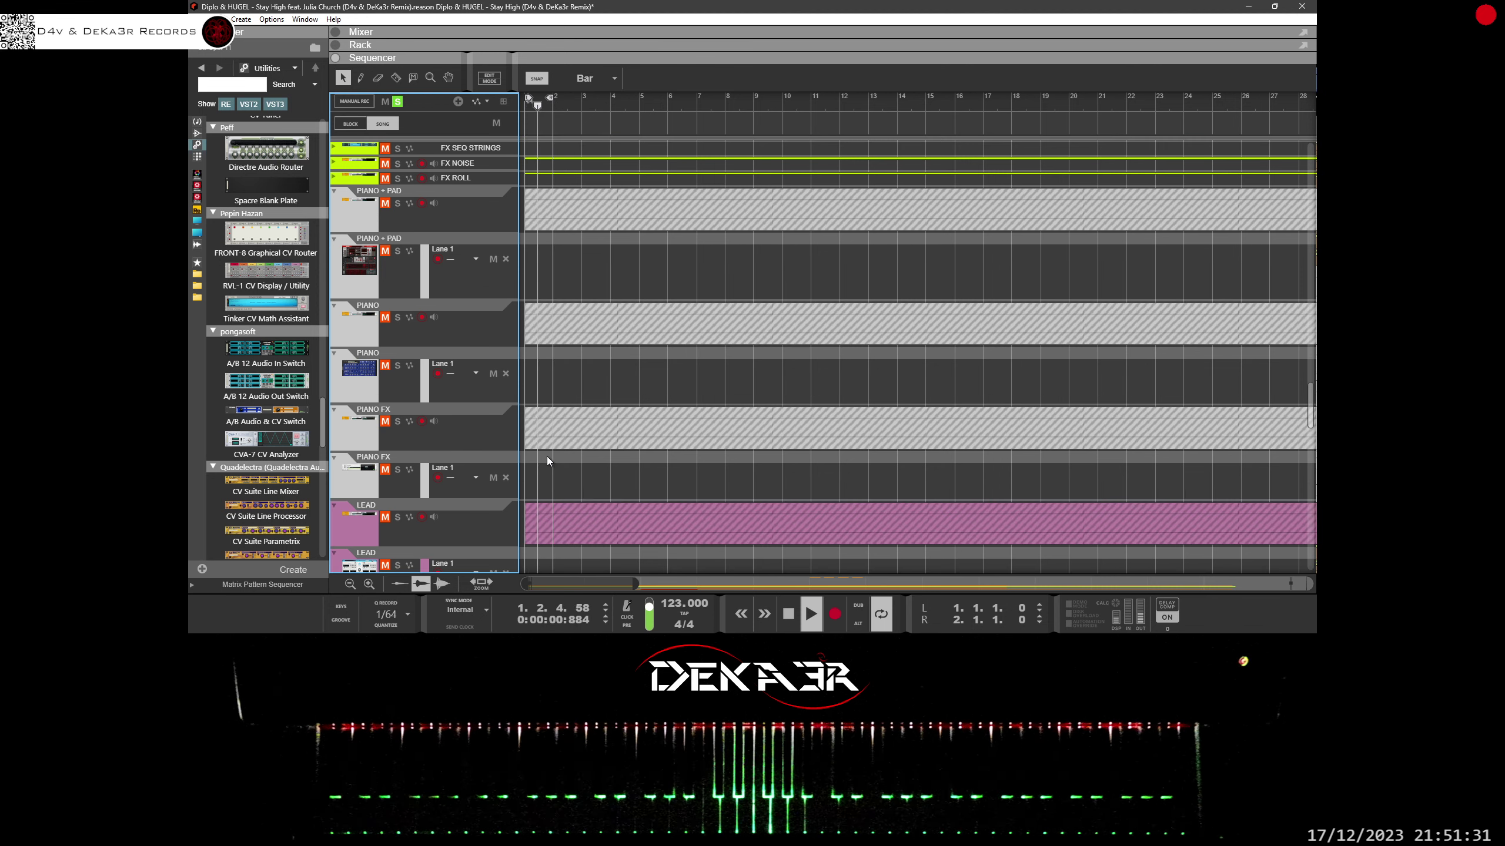
{"action": "scroll", "coordinate": [549, 443], "scroll_direction": "down", "scroll_amount": 3}
{"action": "scroll", "coordinate": [555, 444], "scroll_direction": "down", "scroll_amount": 10}
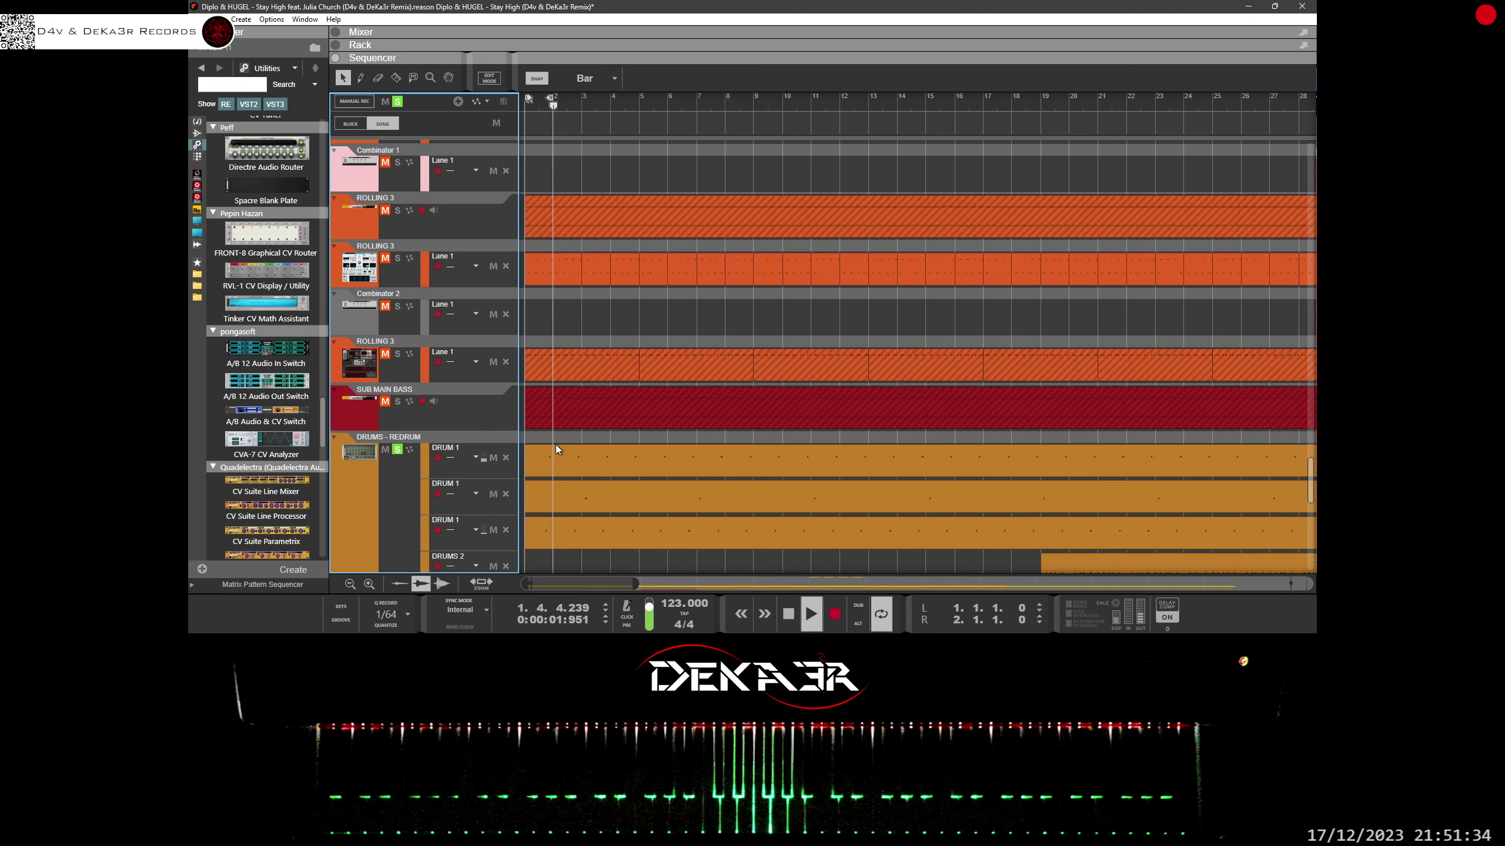
Step: Solo the ROLLING 3 instrument track above Combinator 2 and save the song
{"action": "left_click", "coordinate": [396, 261]}
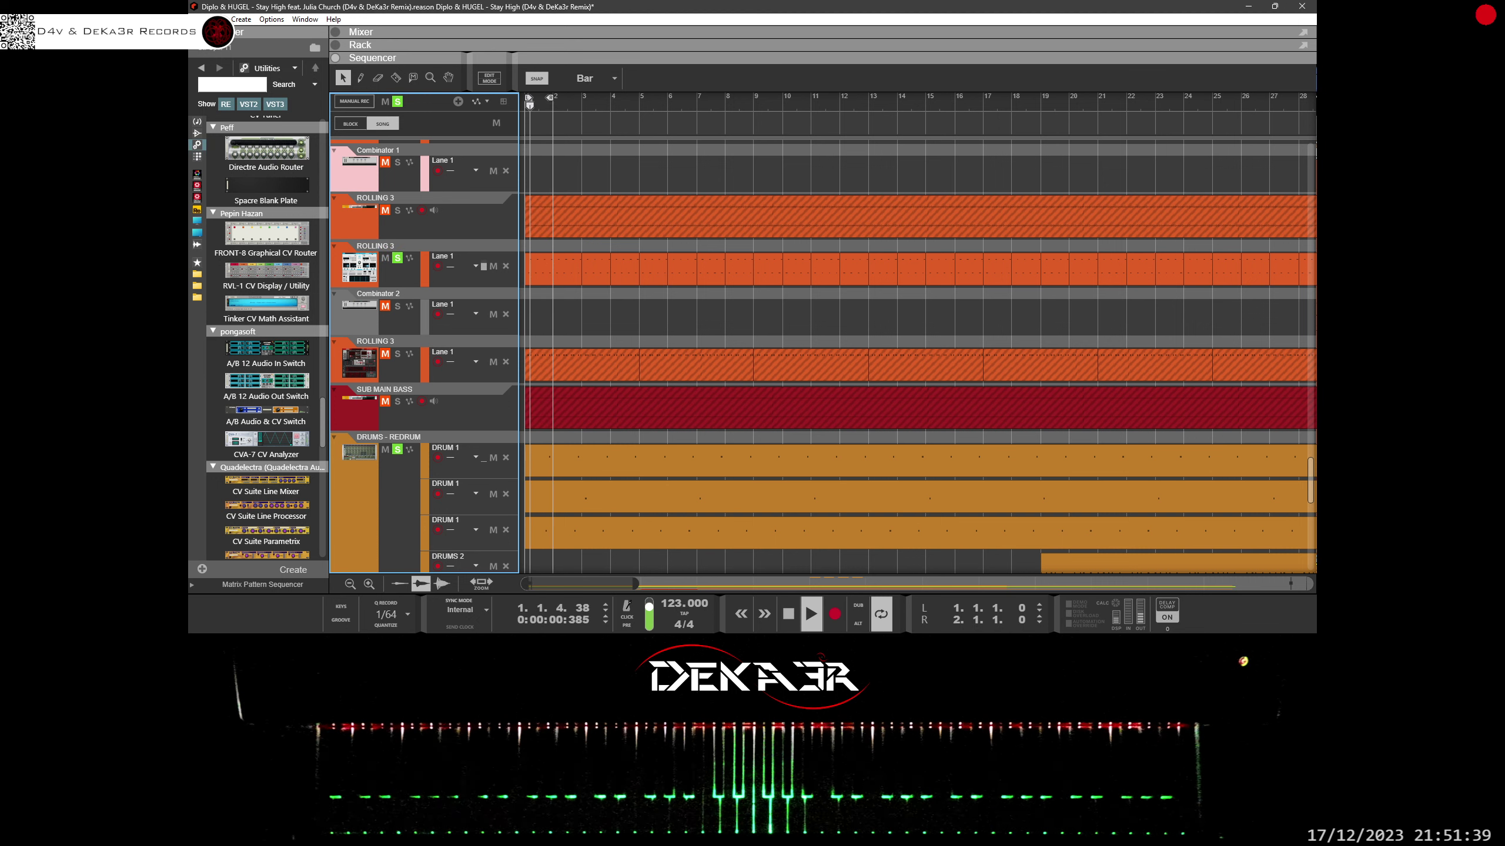
{"action": "left_click", "coordinate": [202, 19]}
{"action": "left_click", "coordinate": [225, 104]}
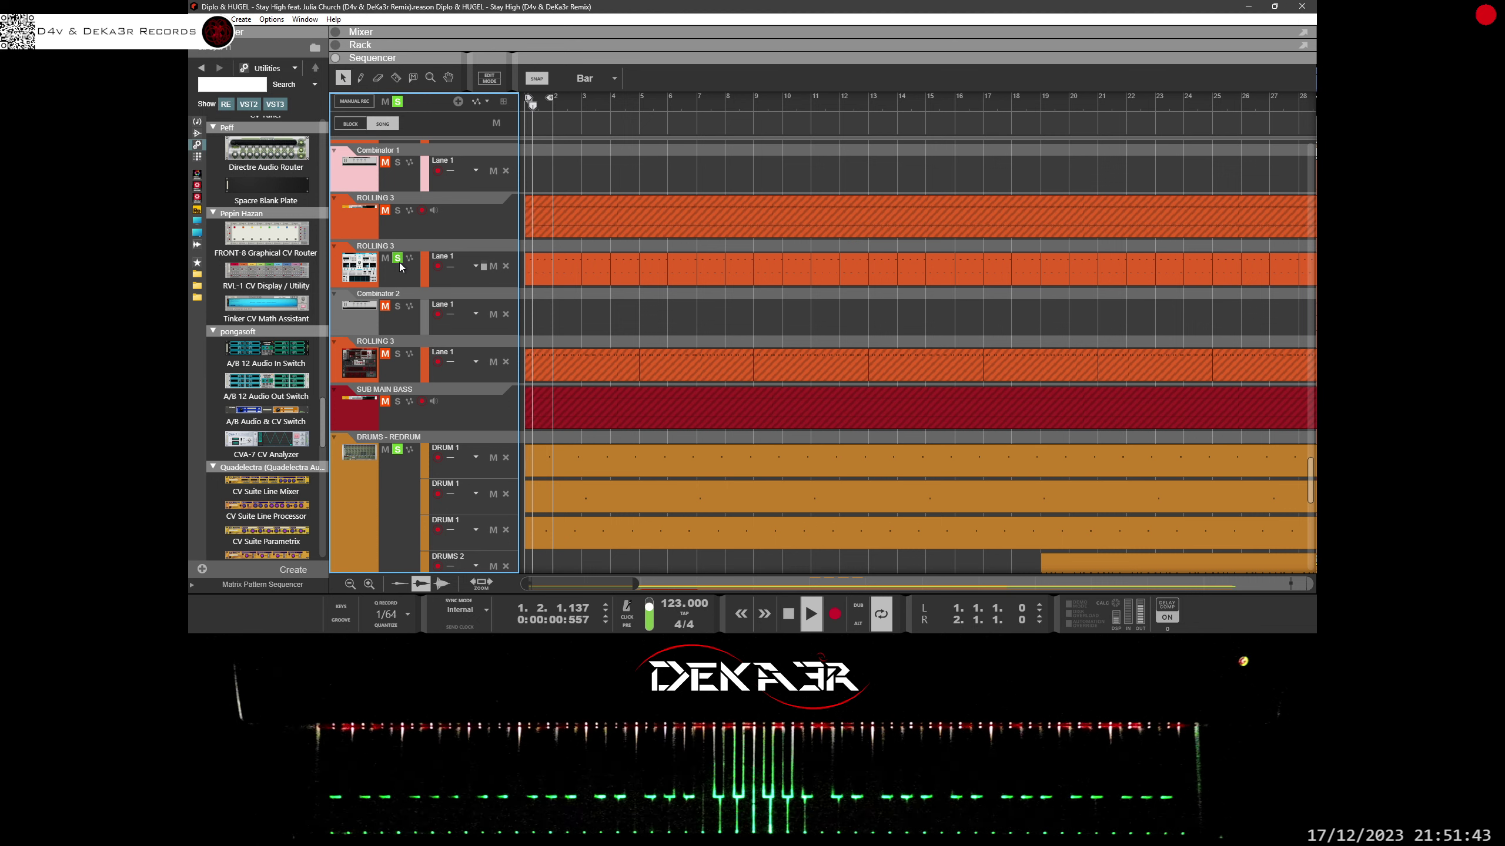
Step: Turn off the ROLLING 3 solo above Combinator 2 and briefly solo the ROLLING 3 track below it
{"action": "left_click", "coordinate": [399, 262]}
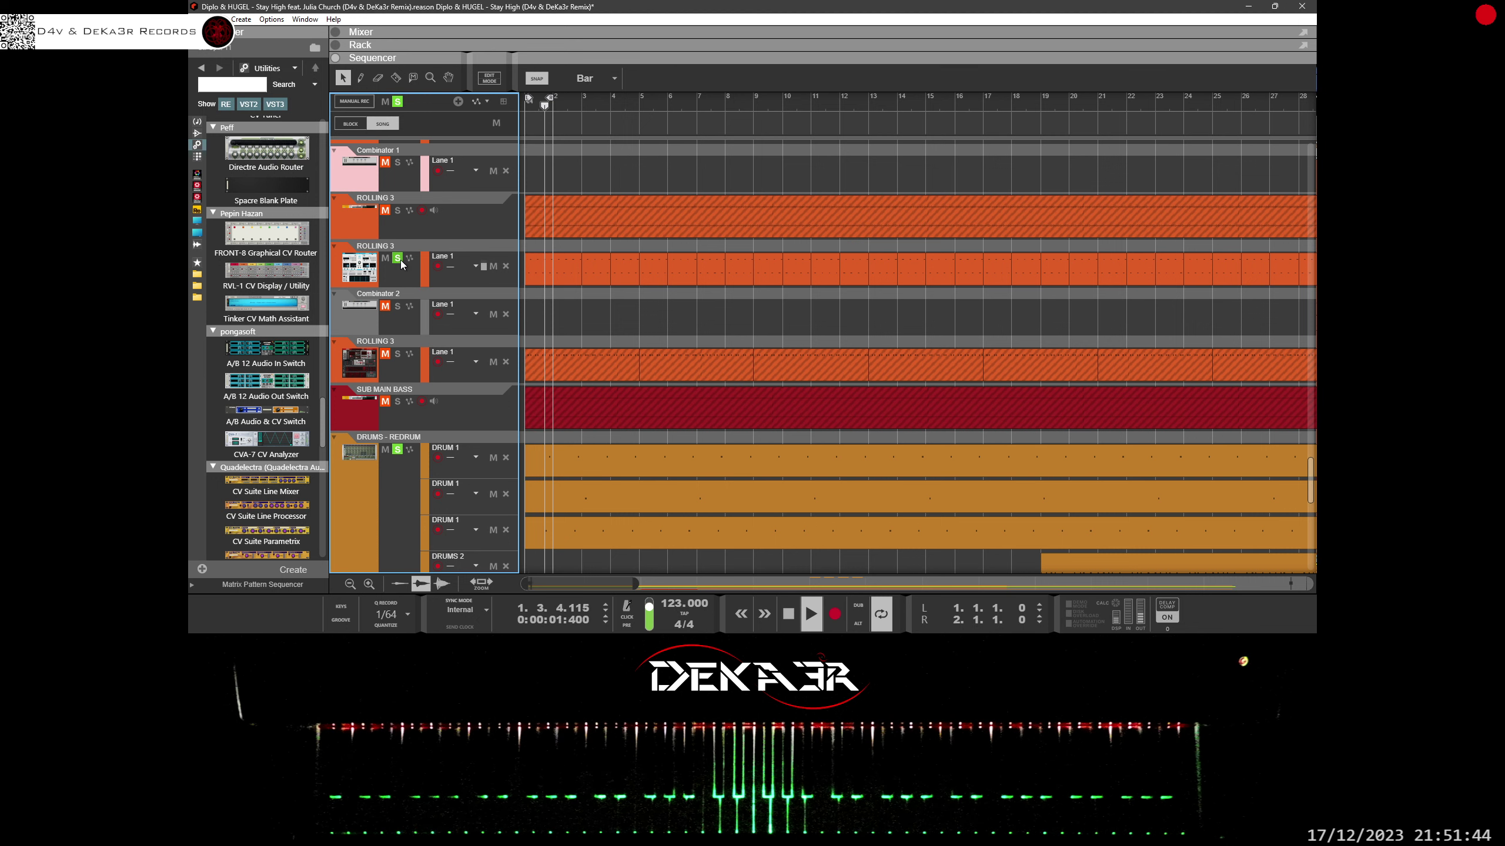
{"action": "left_click", "coordinate": [397, 354]}
{"action": "left_click", "coordinate": [397, 355]}
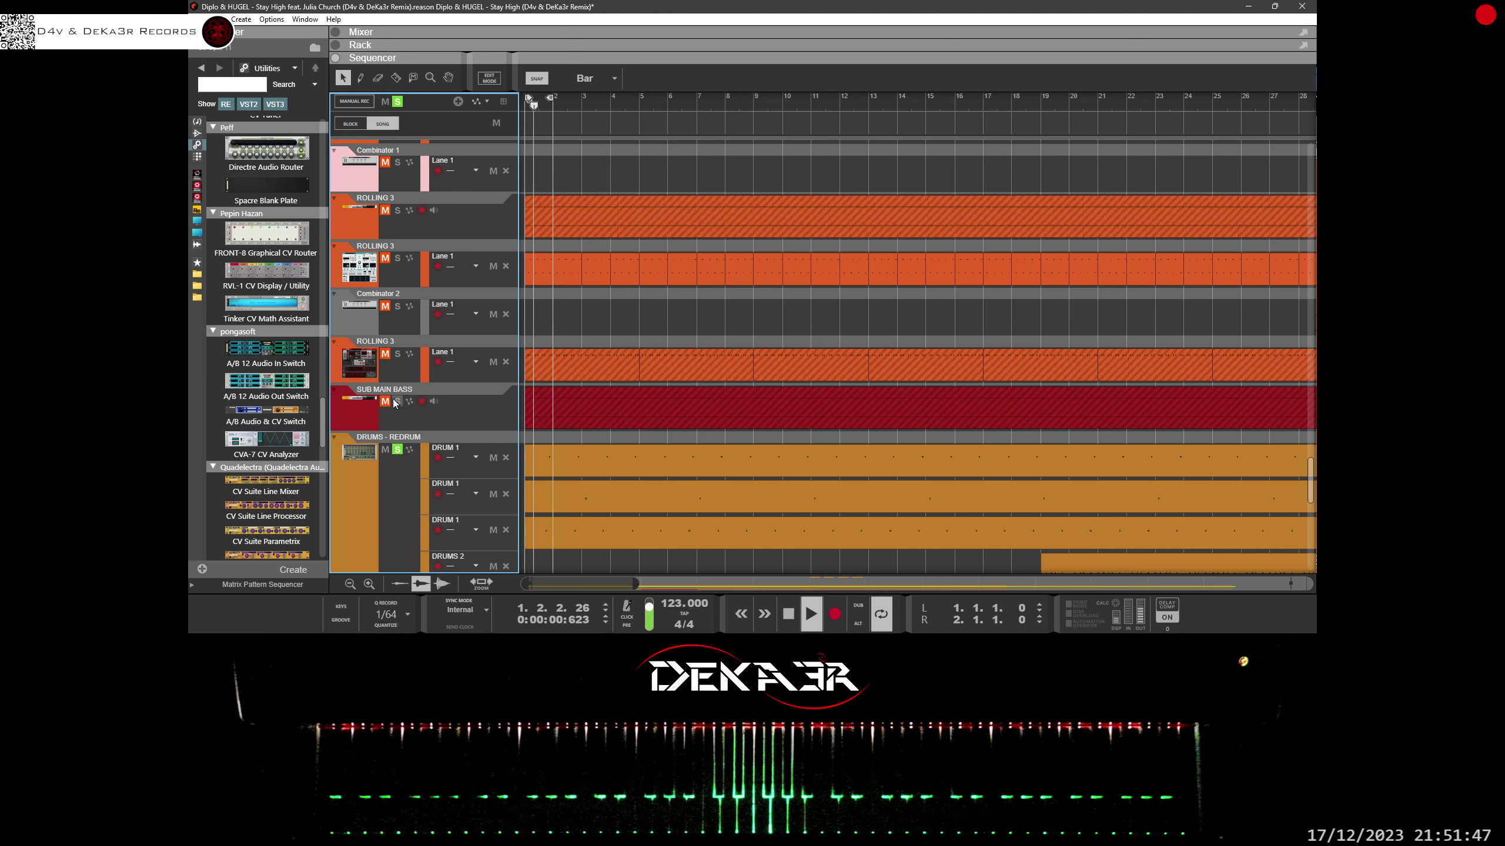
Step: Move the DRUMS - REDRUM, St. Split 11 and Matrix 1 tracks up among the drum tracks, just above FX SNARE
{"action": "scroll", "coordinate": [545, 453], "scroll_direction": "down", "scroll_amount": 2}
{"action": "scroll", "coordinate": [522, 425], "scroll_direction": "down", "scroll_amount": 3}
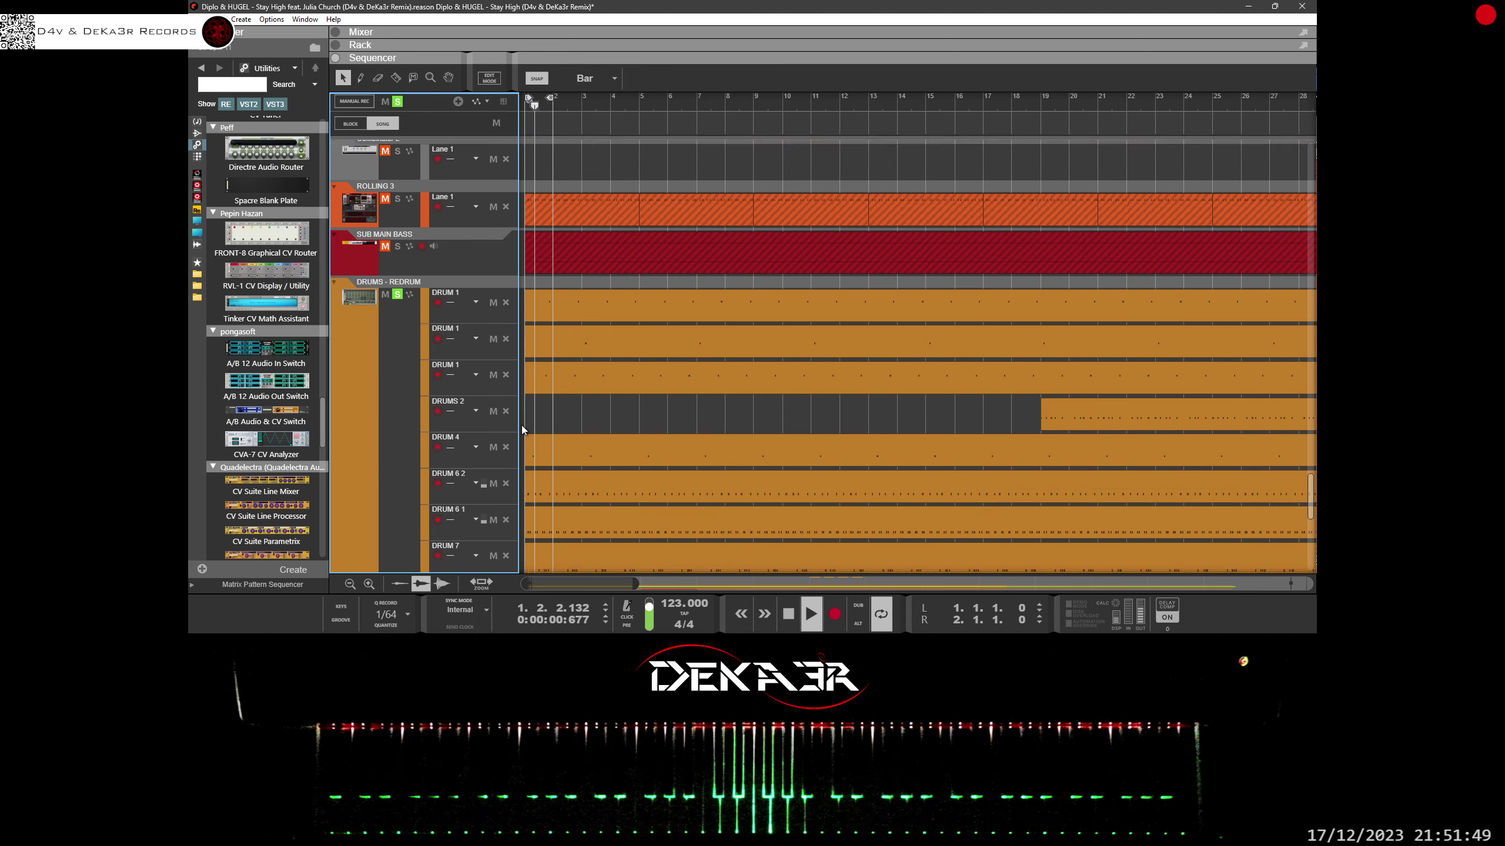
{"action": "scroll", "coordinate": [522, 426], "scroll_direction": "up", "scroll_amount": 6}
{"action": "scroll", "coordinate": [522, 425], "scroll_direction": "down", "scroll_amount": 3}
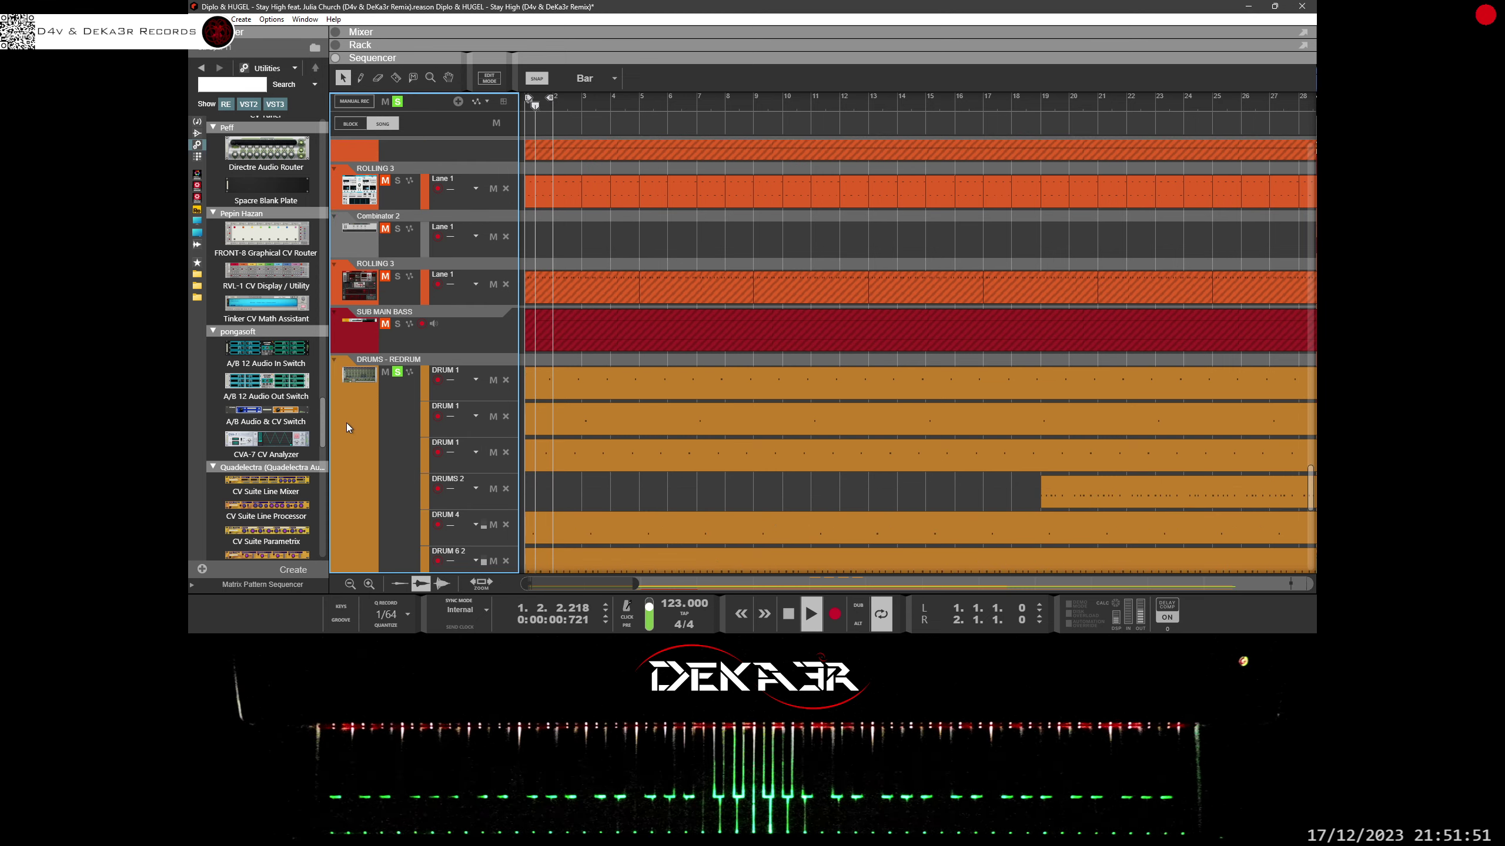
{"action": "scroll", "coordinate": [343, 423], "scroll_direction": "down", "scroll_amount": 3}
{"action": "left_click_drag", "start_coordinate": [333, 401], "coordinate": [409, 353]}
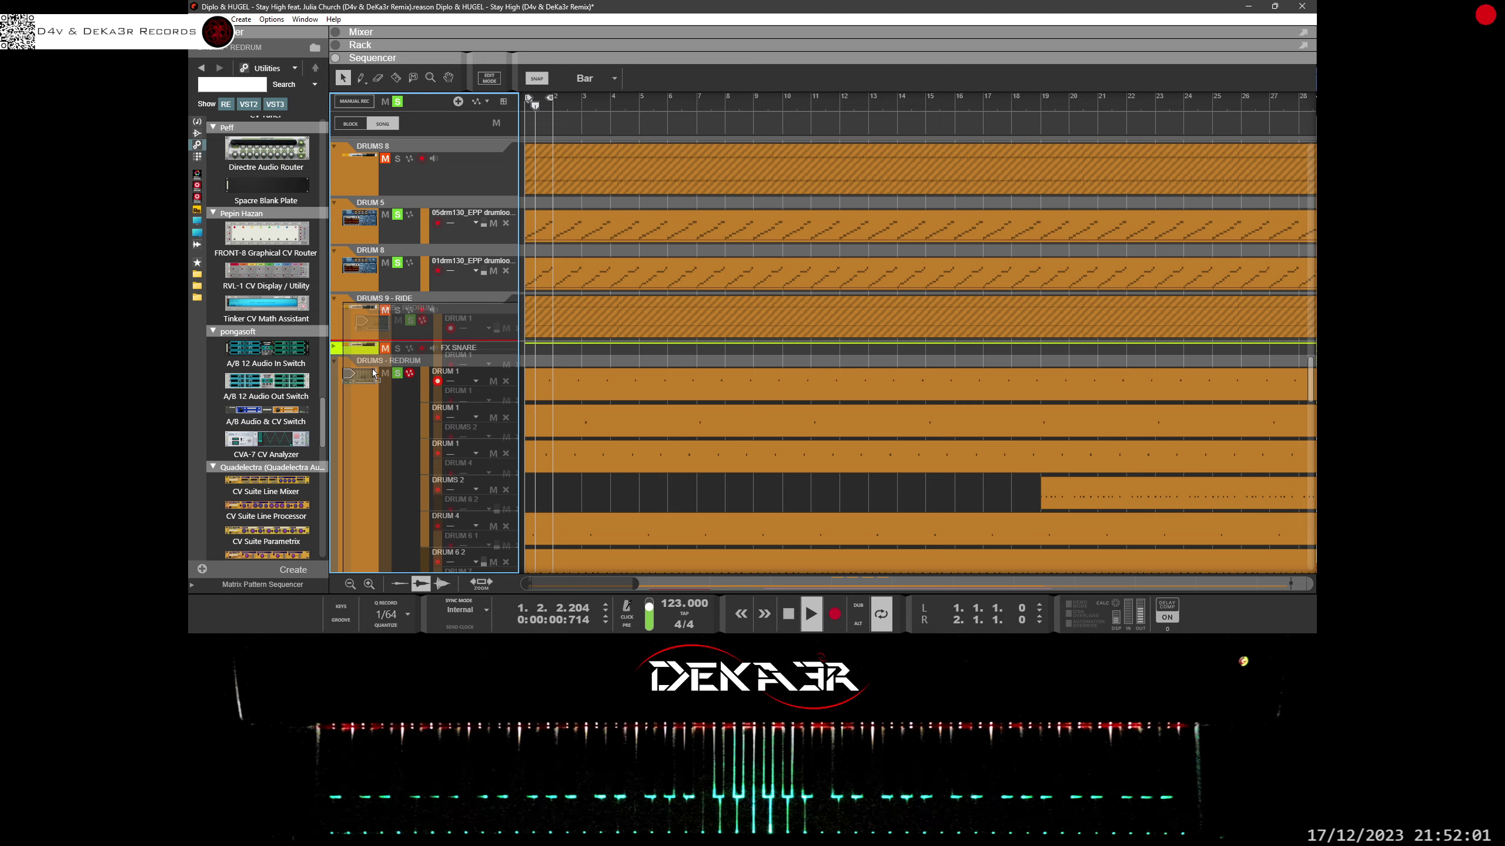
{"action": "key", "text": "ctrl+z"}
Step: Examine the new track order down to the SUB GRAVE tracks and across a wider stretch of the timeline
{"action": "scroll", "coordinate": [436, 396], "scroll_direction": "down", "scroll_amount": 5}
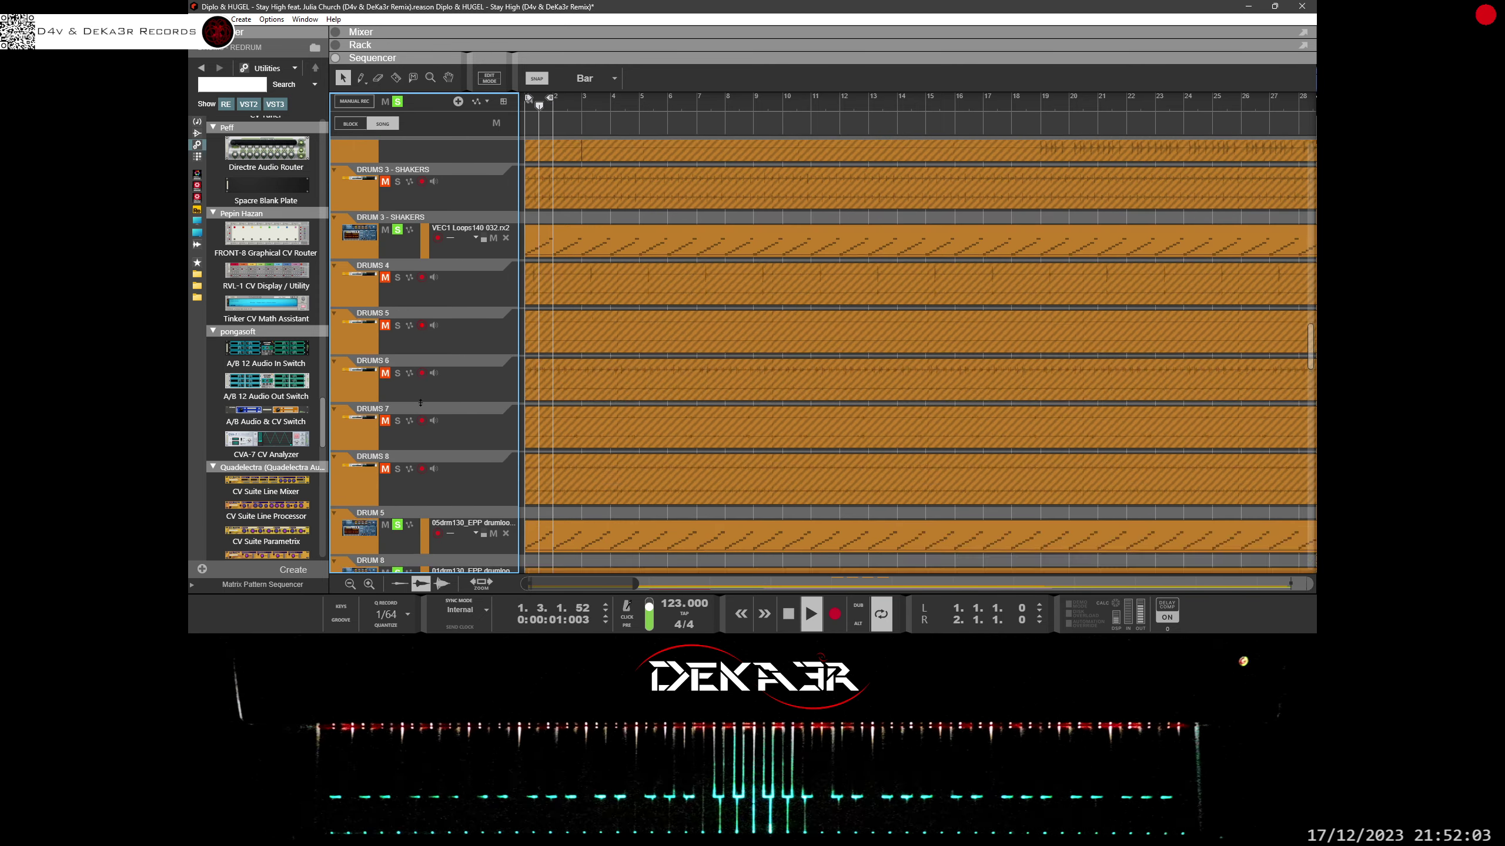
{"action": "scroll", "coordinate": [423, 406], "scroll_direction": "down", "scroll_amount": 15}
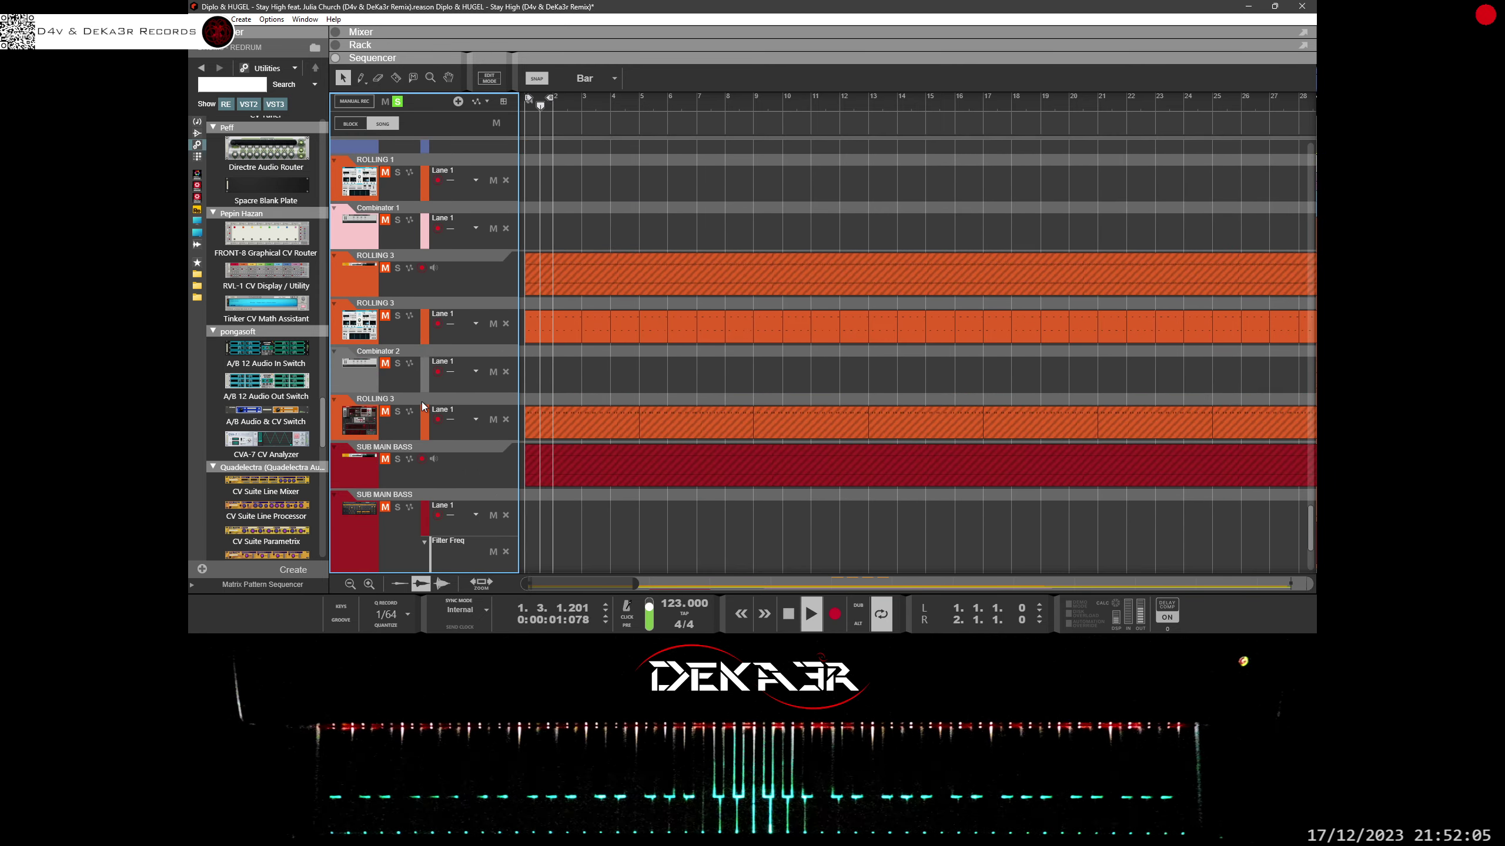
{"action": "scroll", "coordinate": [419, 356], "scroll_direction": "down", "scroll_amount": 4}
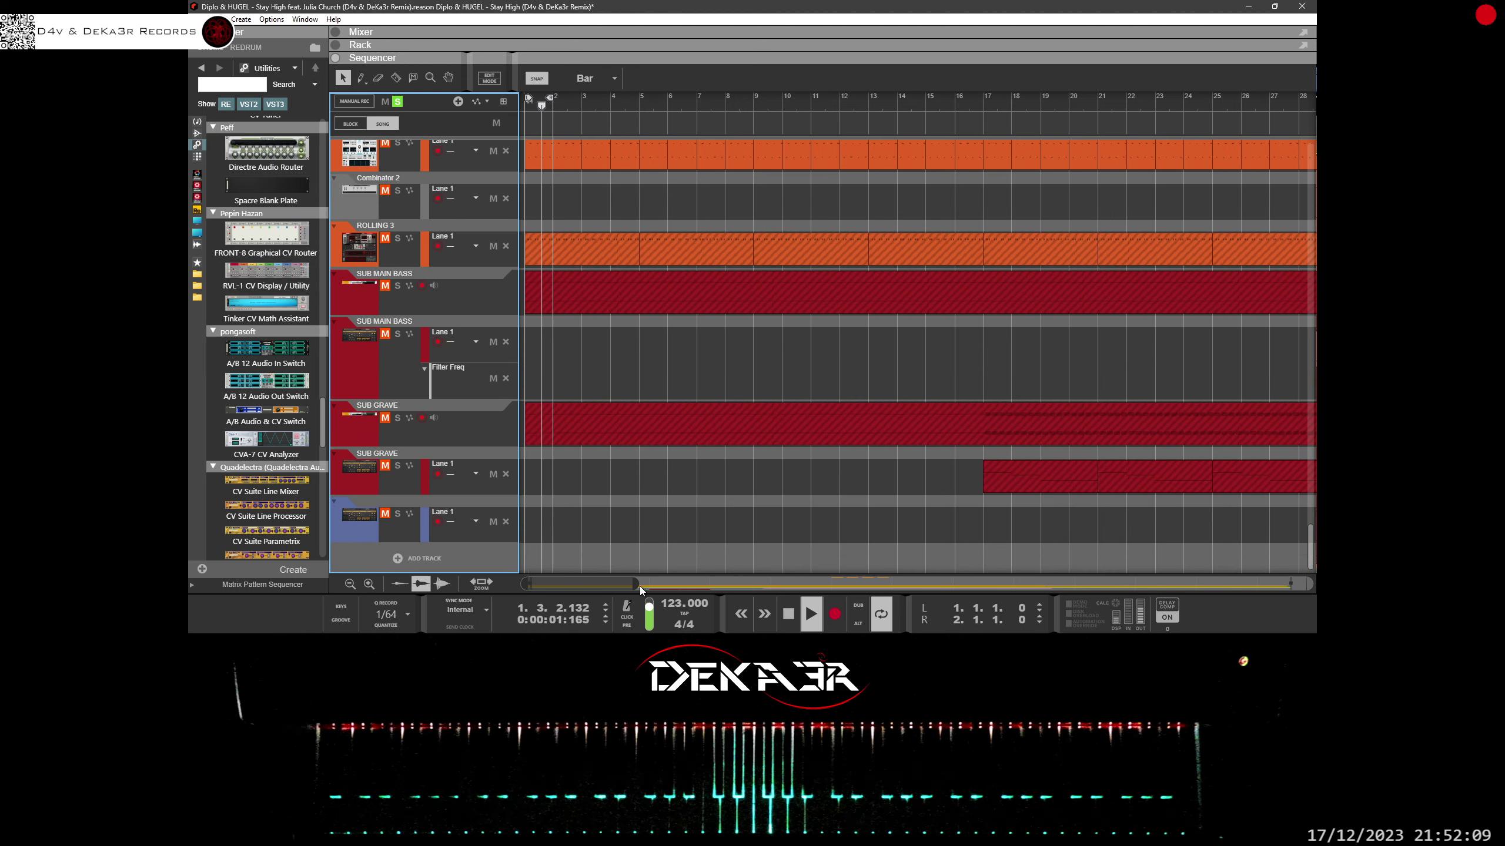
{"action": "left_click_drag", "start_coordinate": [639, 586], "coordinate": [760, 585]}
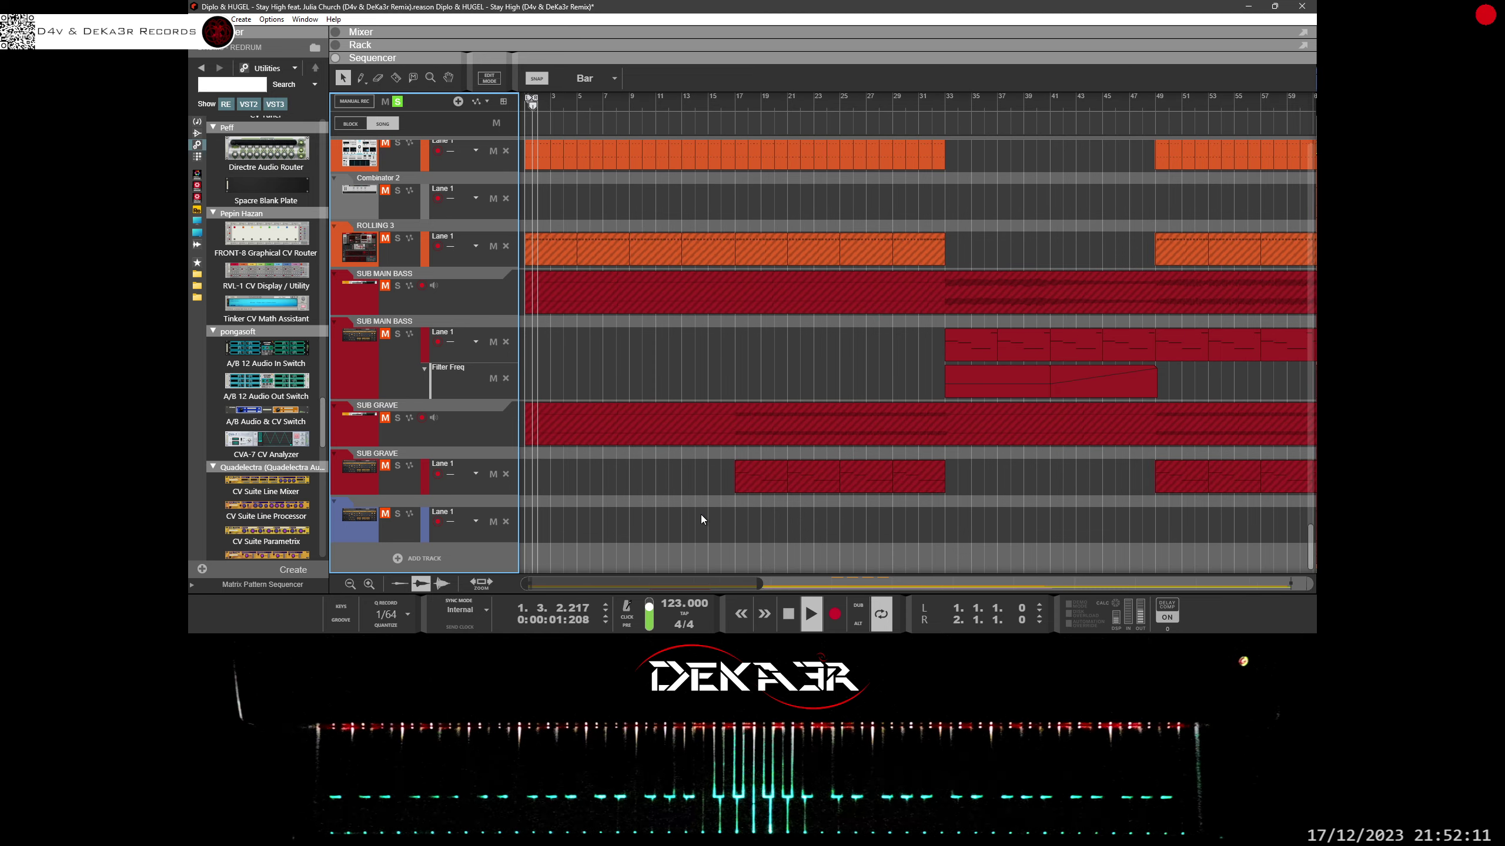
{"action": "scroll", "coordinate": [701, 515], "scroll_direction": "up", "scroll_amount": 2}
{"action": "scroll", "coordinate": [700, 519], "scroll_direction": "up", "scroll_amount": 5}
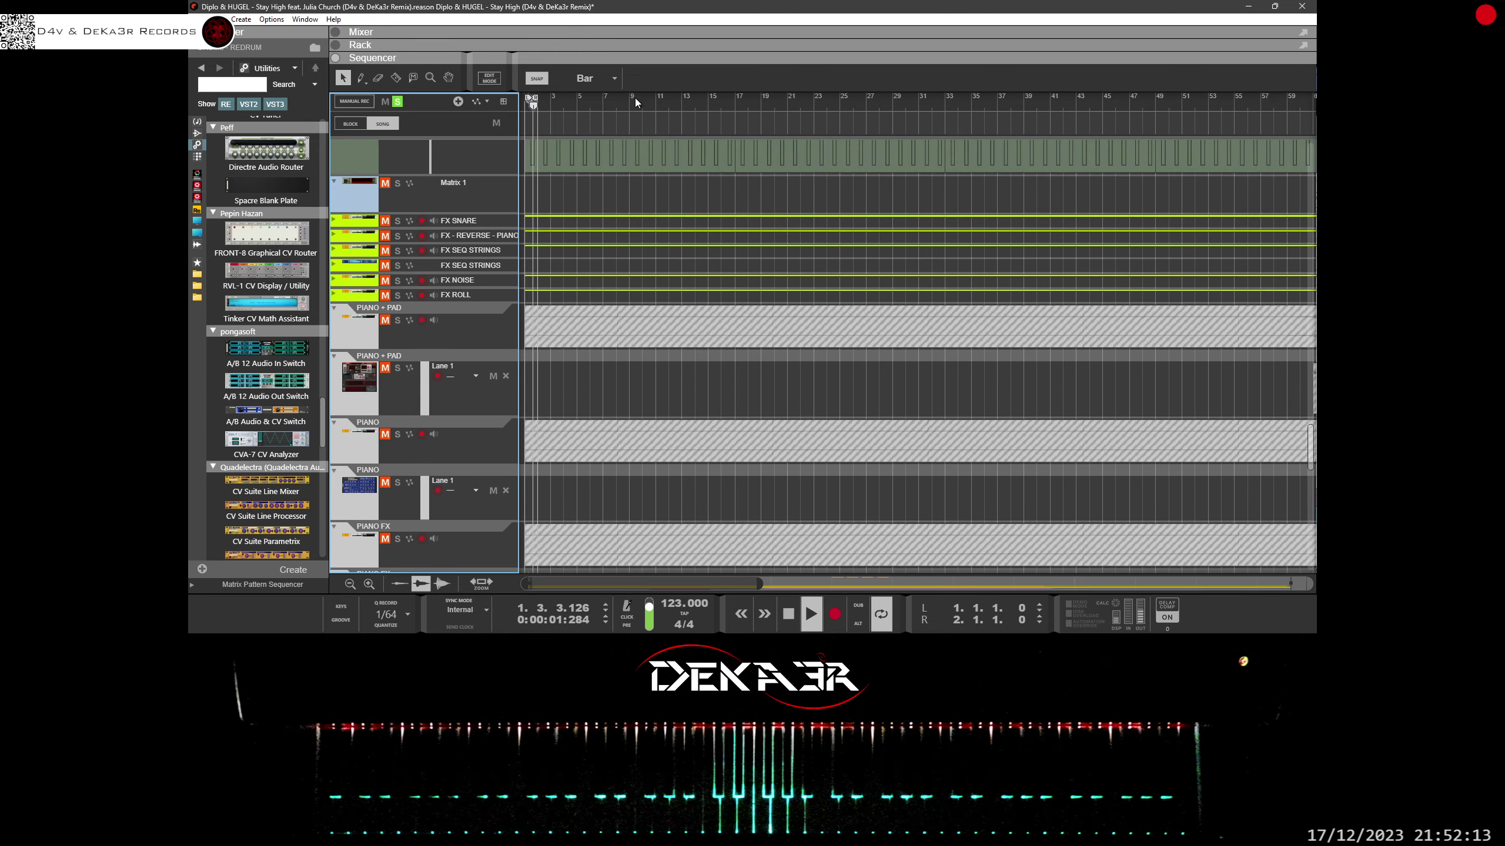
Step: Enlarge the rack, select St. Split 10 among the Stereo Splitters and save the song
{"action": "left_click_drag", "start_coordinate": [644, 60], "coordinate": [643, 469]}
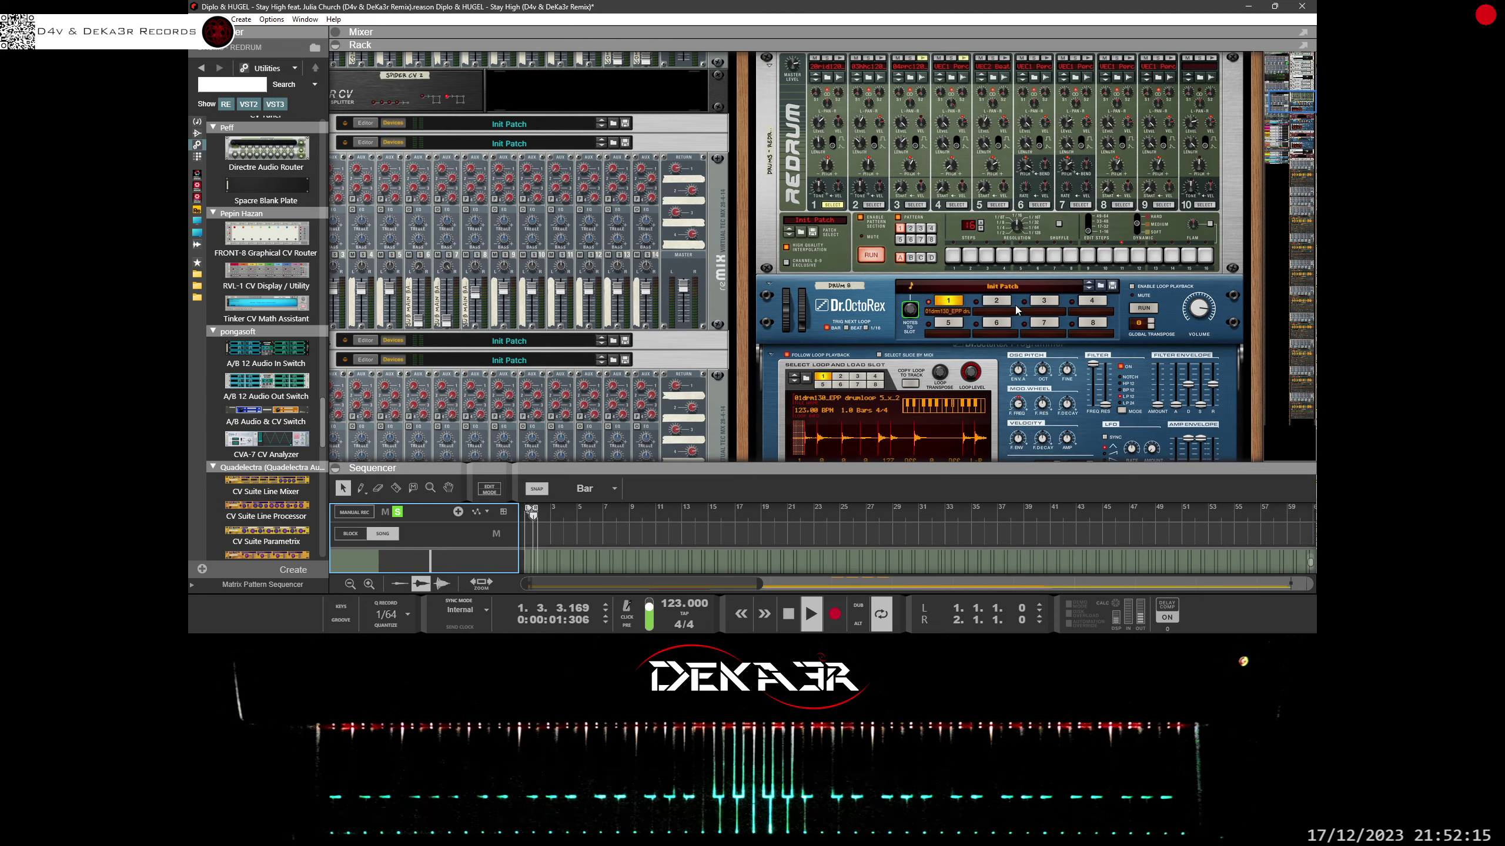
{"action": "scroll", "coordinate": [1083, 253], "scroll_direction": "up", "scroll_amount": 3}
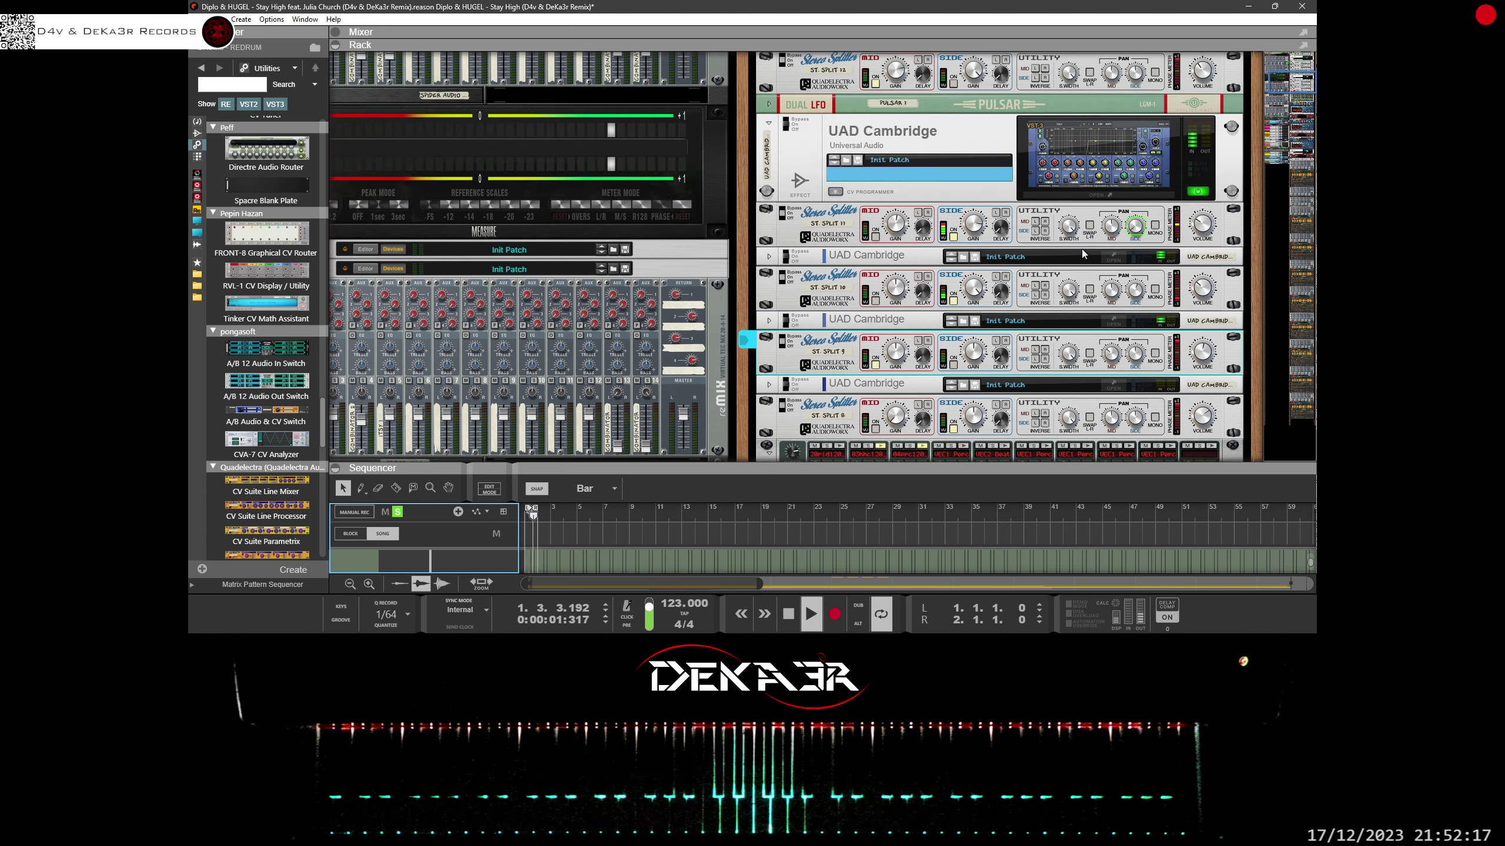
{"action": "left_click", "coordinate": [953, 300]}
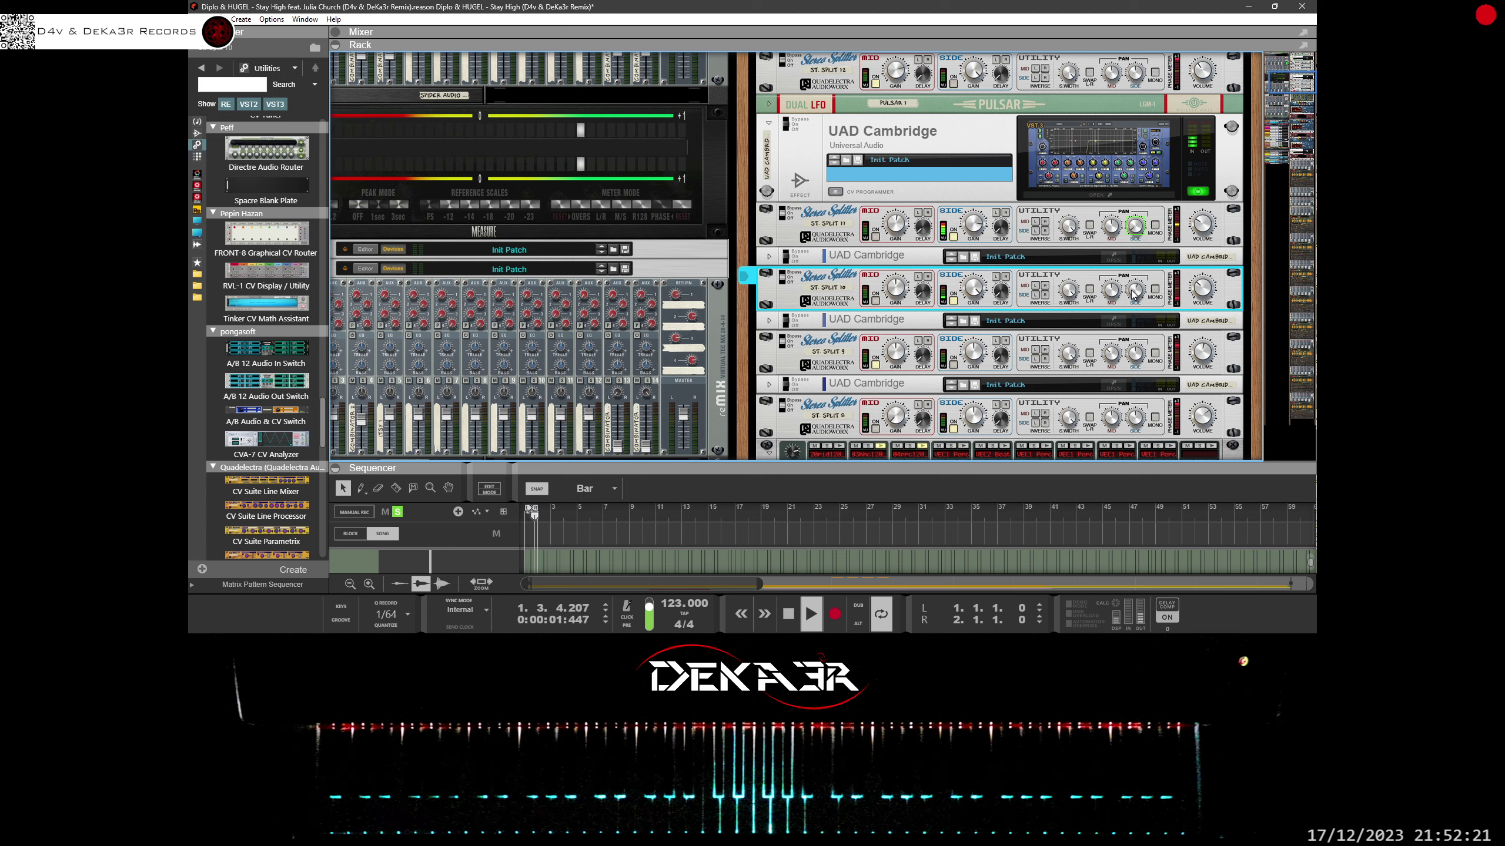
{"action": "mouse_move", "coordinate": [1132, 294]}
{"action": "scroll", "coordinate": [1133, 290], "scroll_direction": "up", "scroll_amount": 2}
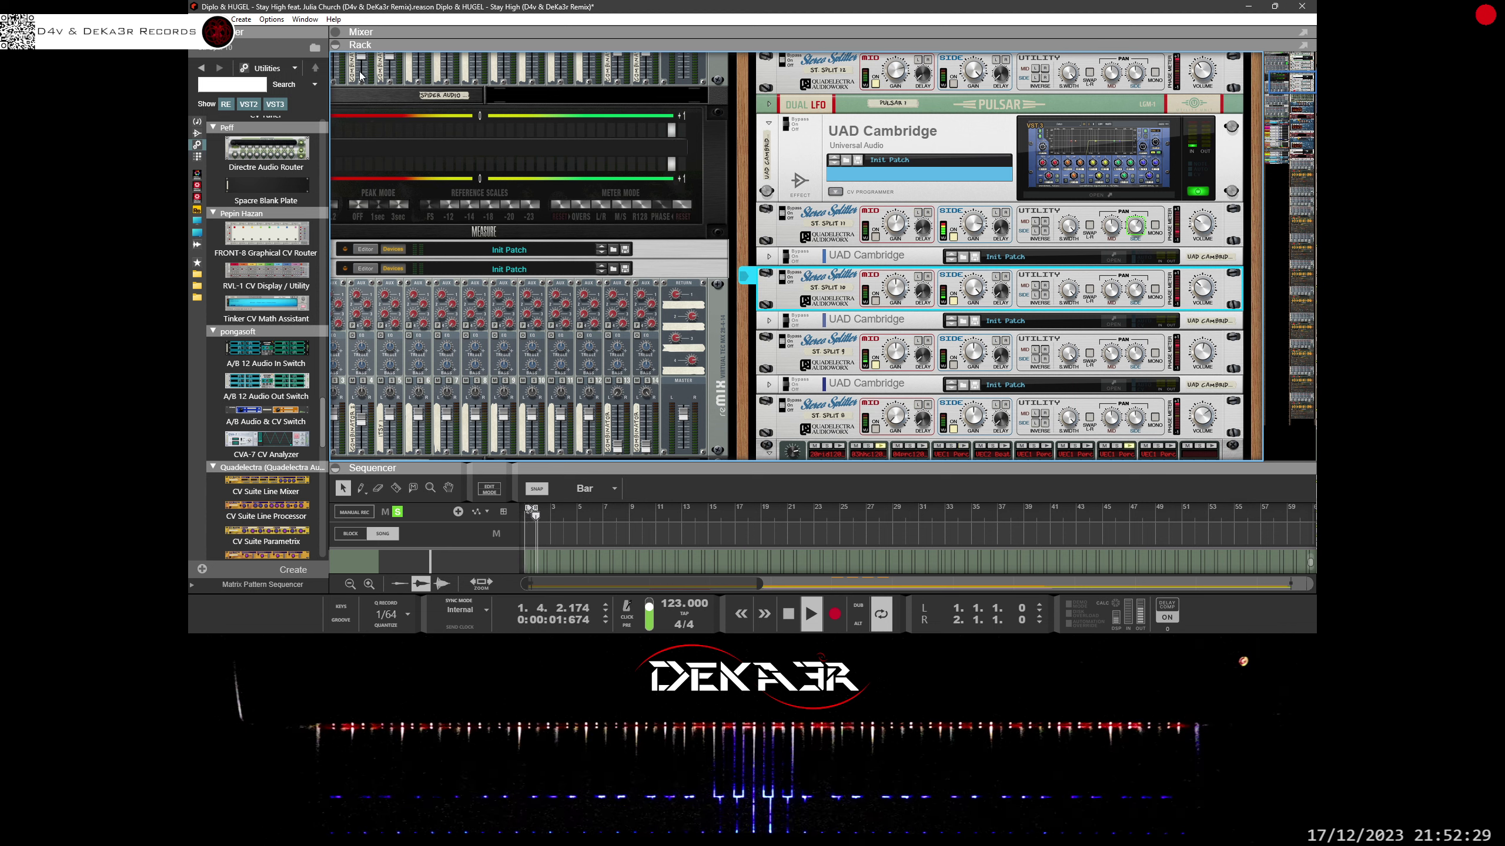
{"action": "left_click", "coordinate": [200, 18]}
{"action": "left_click", "coordinate": [267, 110]}
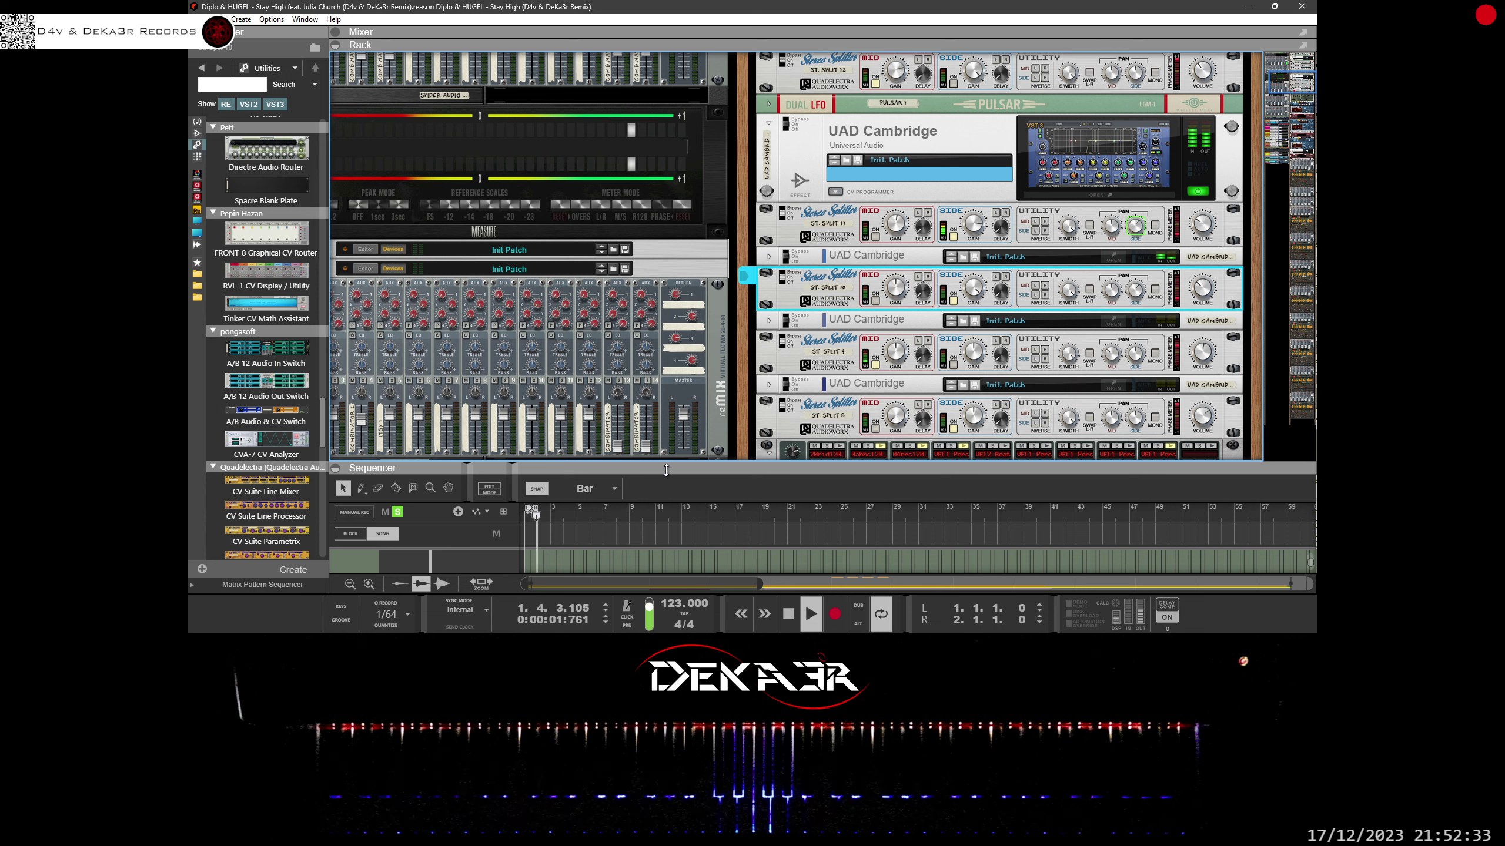
Step: Expand the sequencer over the rack area and turn off all track solos
{"action": "left_click_drag", "start_coordinate": [666, 470], "coordinate": [679, 5]}
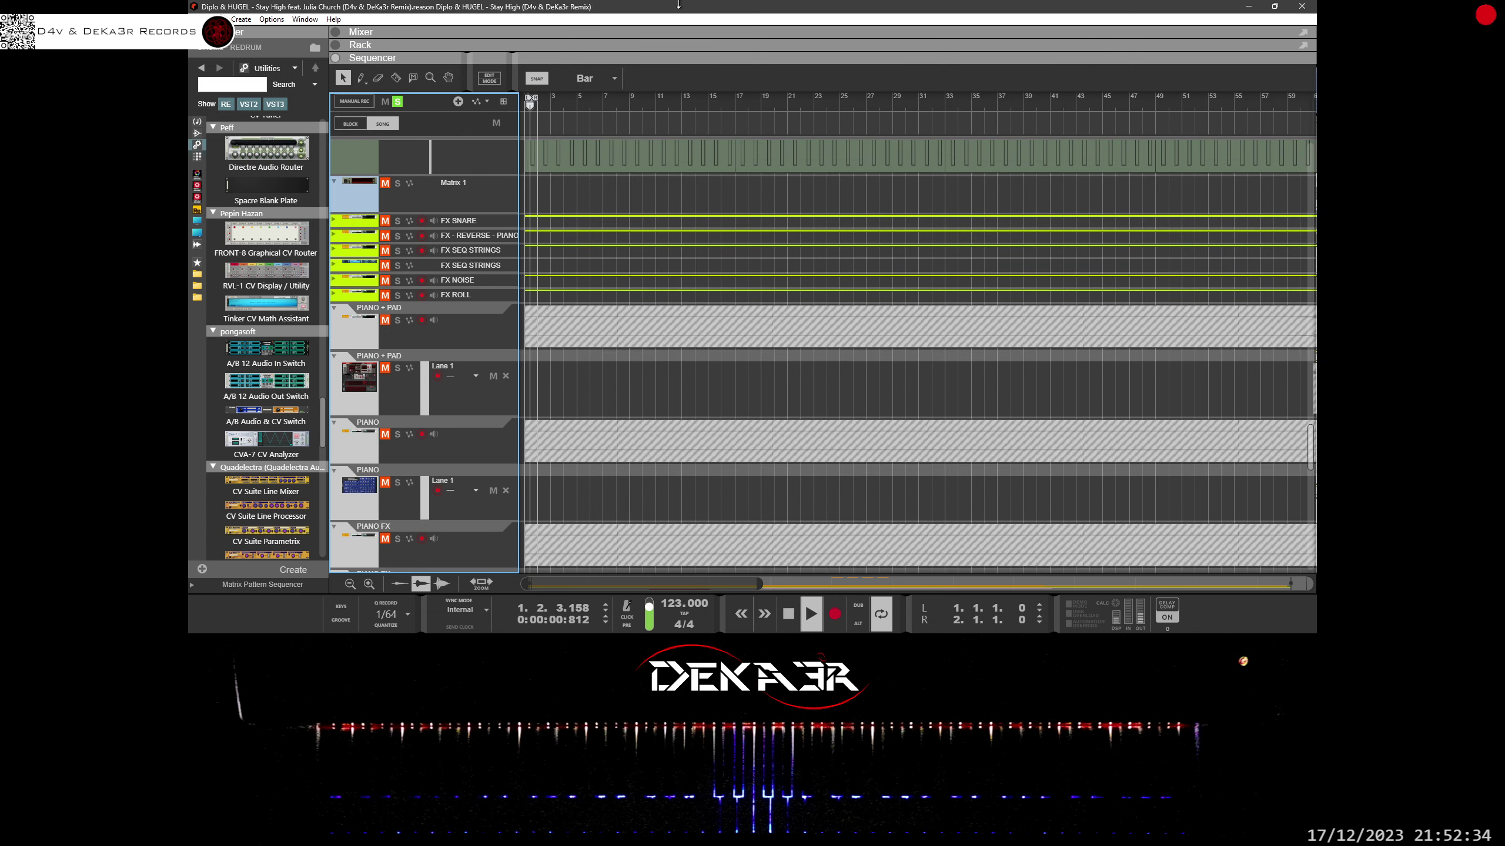
{"action": "left_click", "coordinate": [398, 101]}
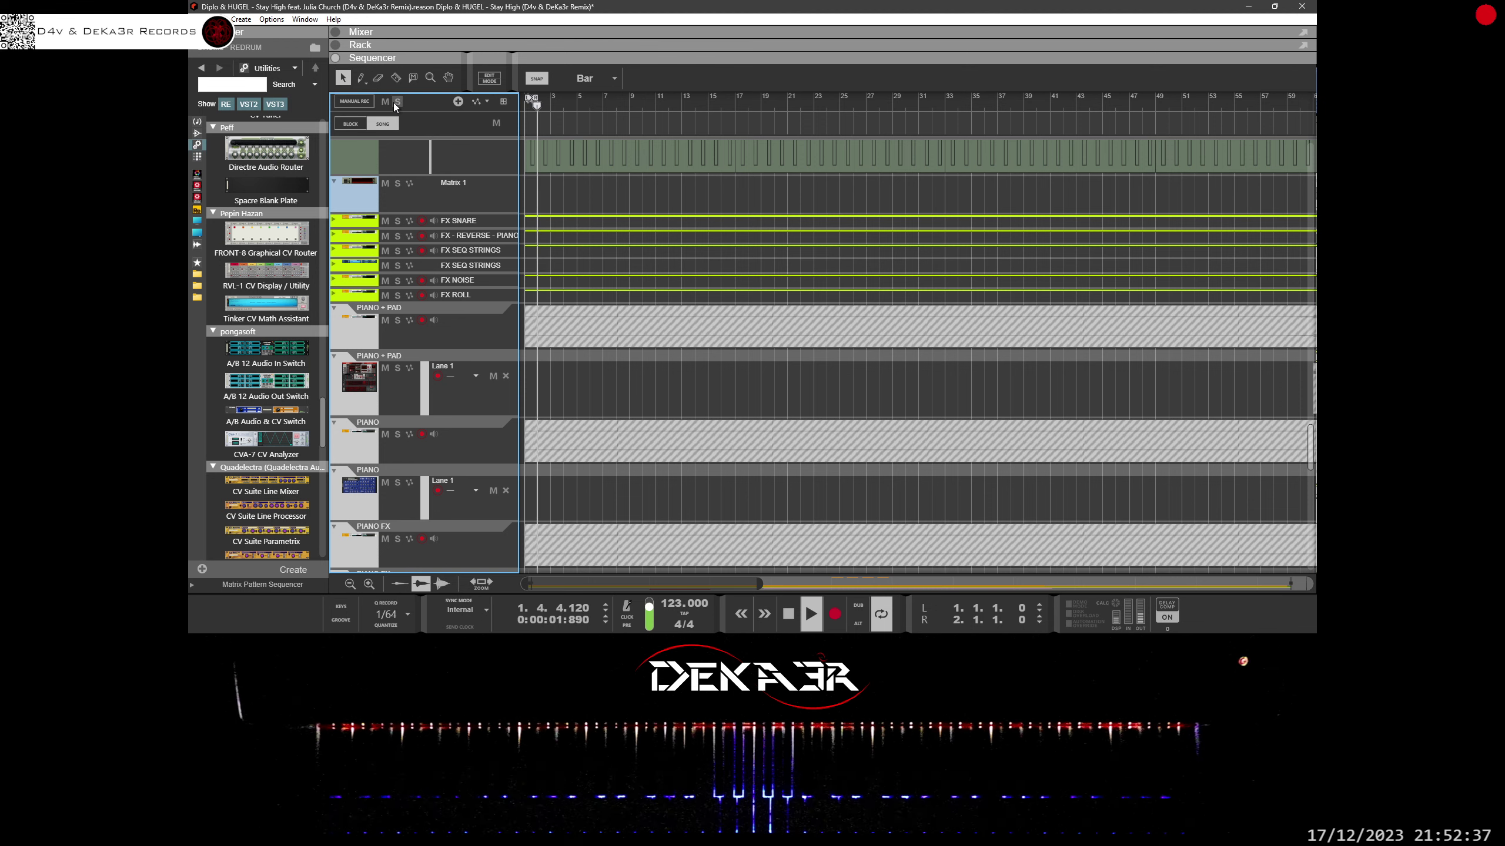
Step: Solo the DRUMS - REDRUM, DRUM 8 and DRUM 5 tracks
{"action": "scroll", "coordinate": [596, 292], "scroll_direction": "down", "scroll_amount": 10}
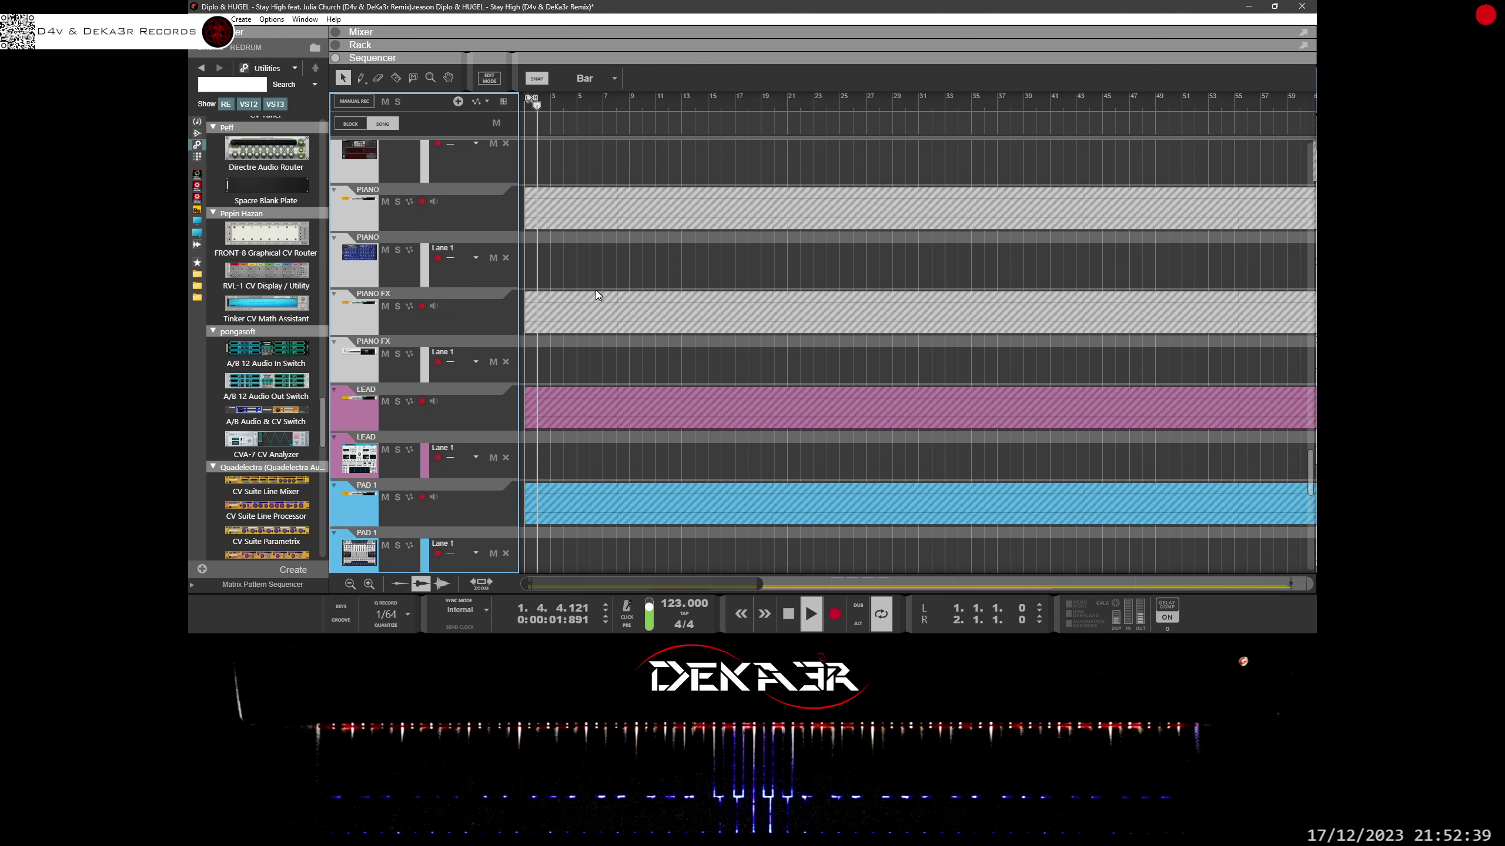
{"action": "scroll", "coordinate": [595, 289], "scroll_direction": "down", "scroll_amount": 5}
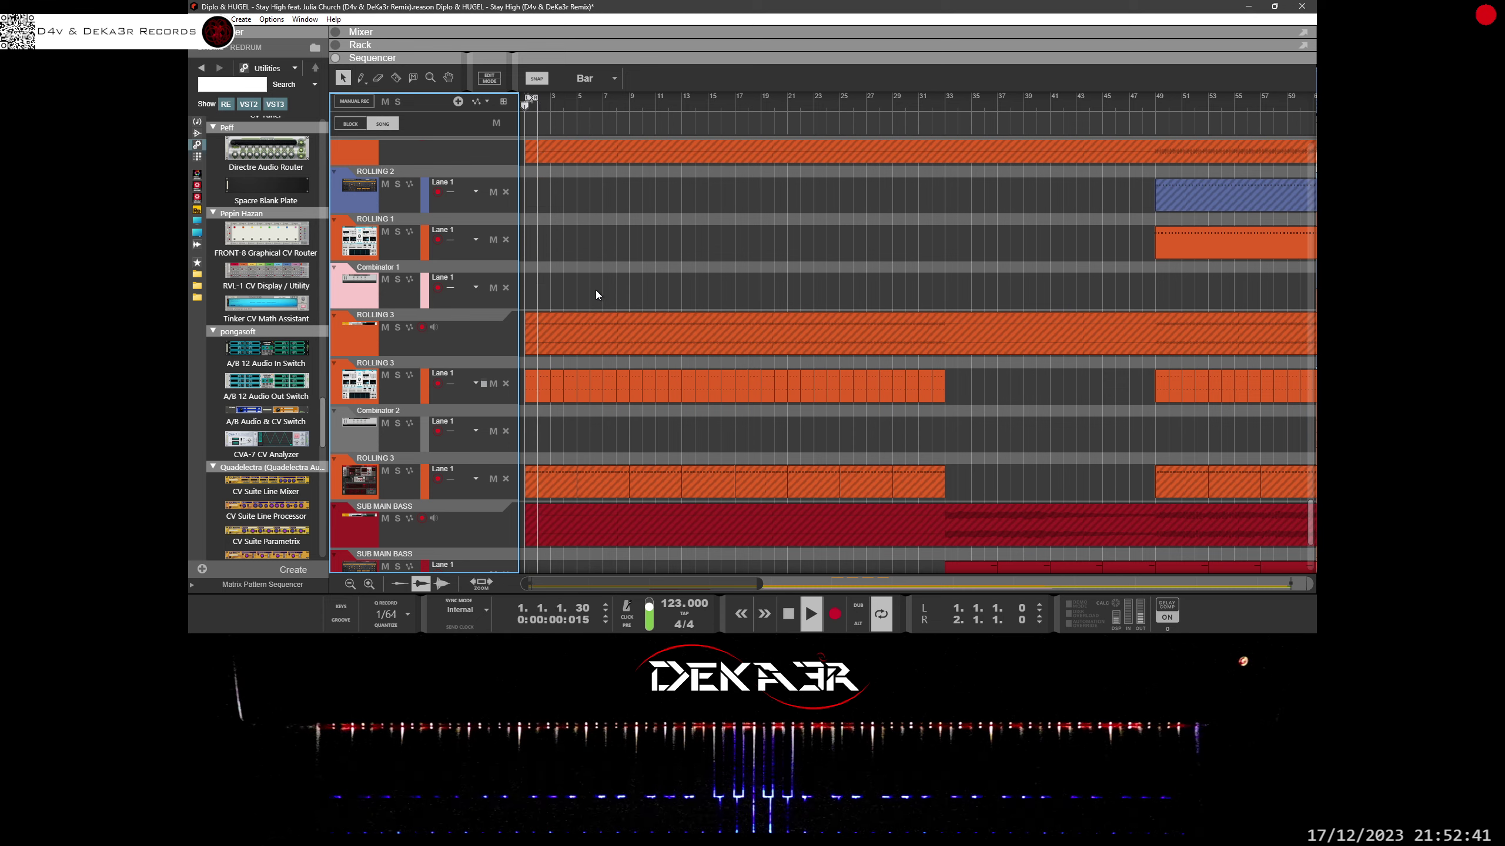
{"action": "scroll", "coordinate": [596, 289], "scroll_direction": "up", "scroll_amount": 5}
{"action": "scroll", "coordinate": [596, 289], "scroll_direction": "up", "scroll_amount": 10}
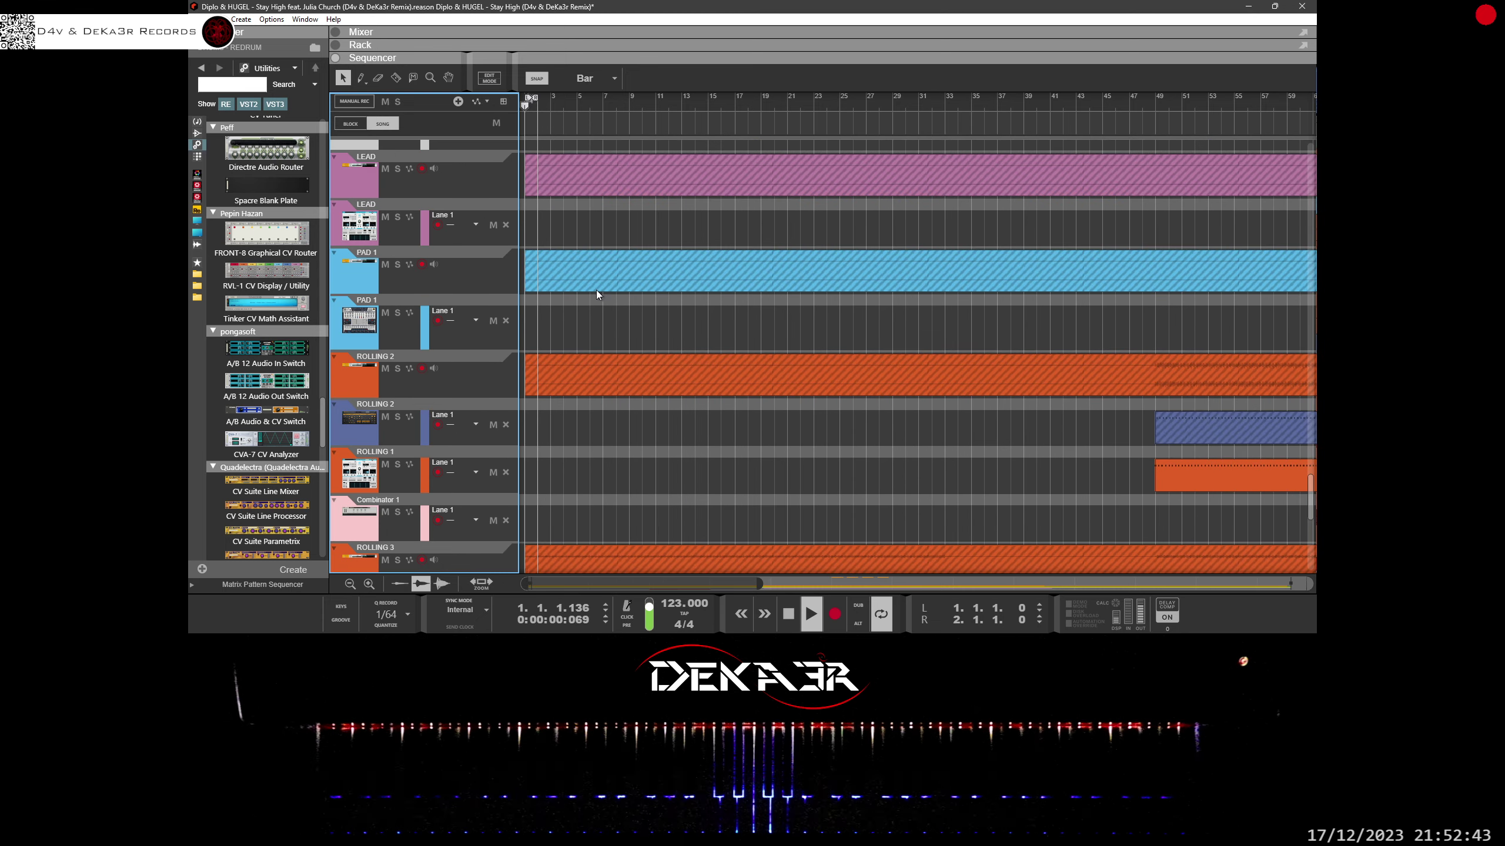
{"action": "scroll", "coordinate": [562, 293], "scroll_direction": "up", "scroll_amount": 3}
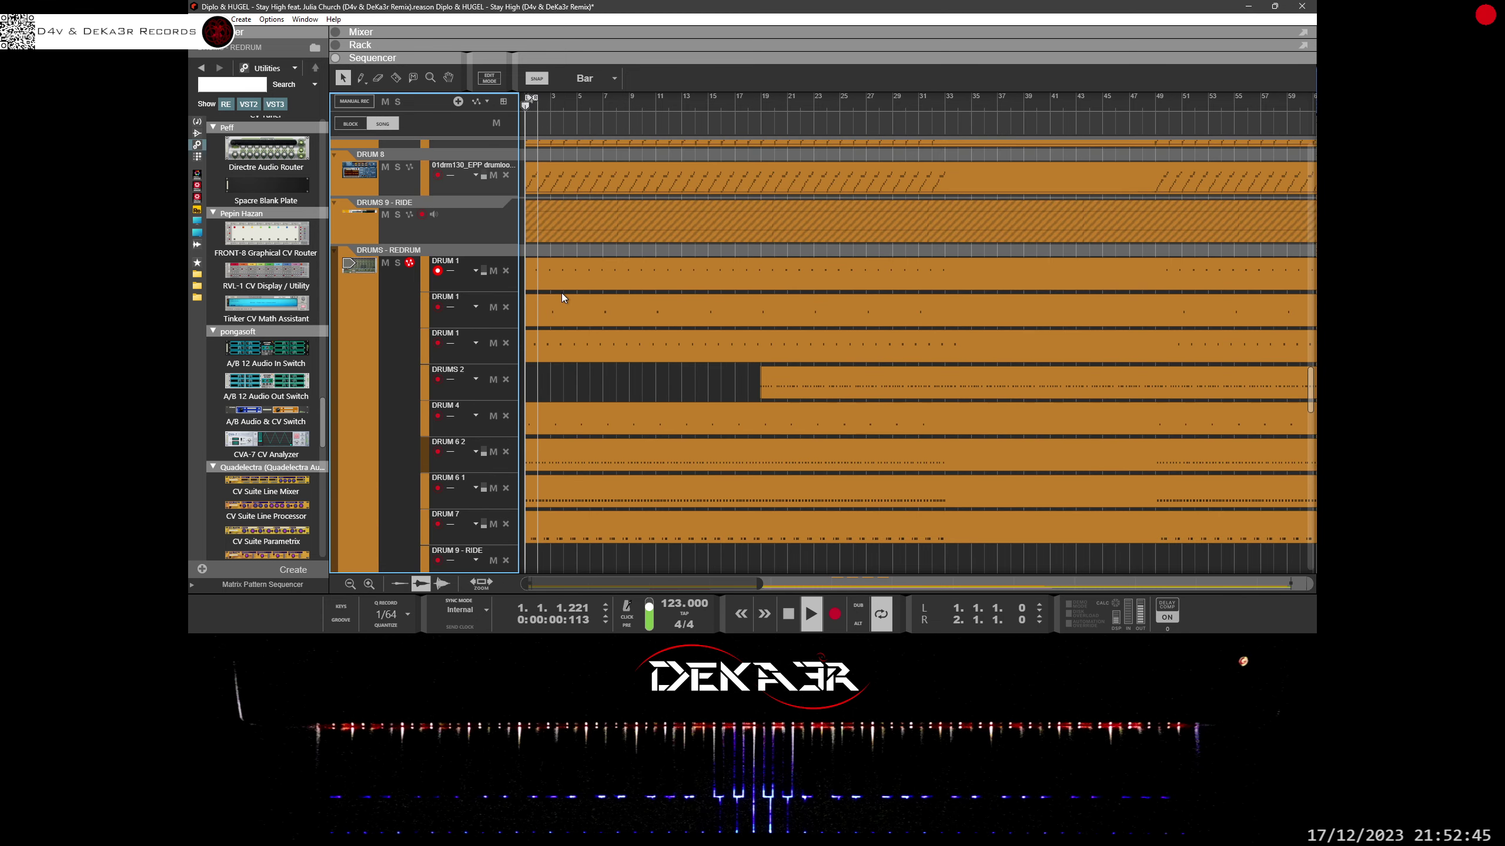
{"action": "left_click", "coordinate": [398, 186]}
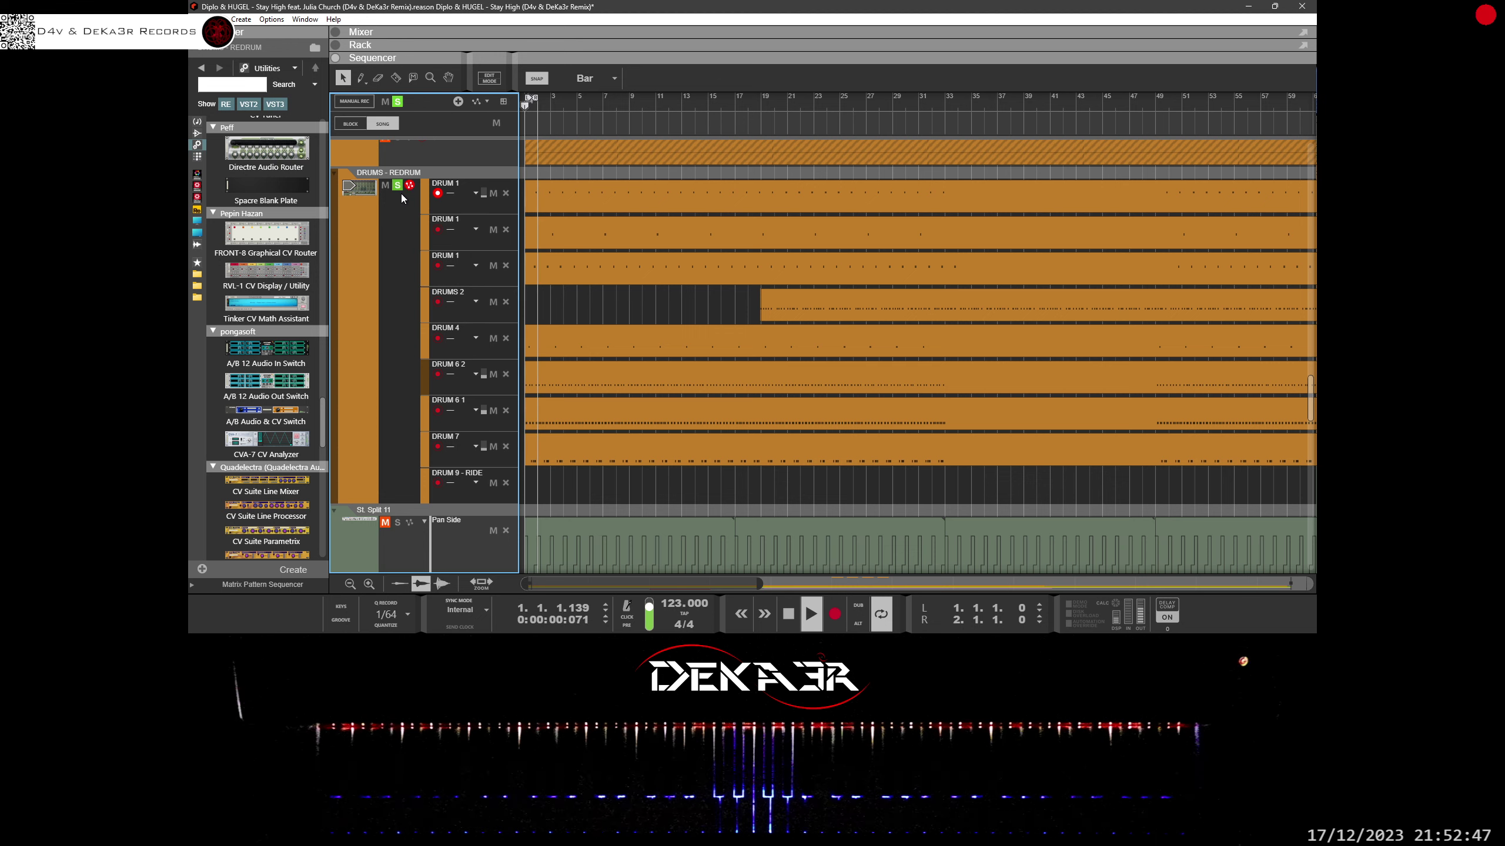
{"action": "scroll", "coordinate": [408, 438], "scroll_direction": "up", "scroll_amount": 5}
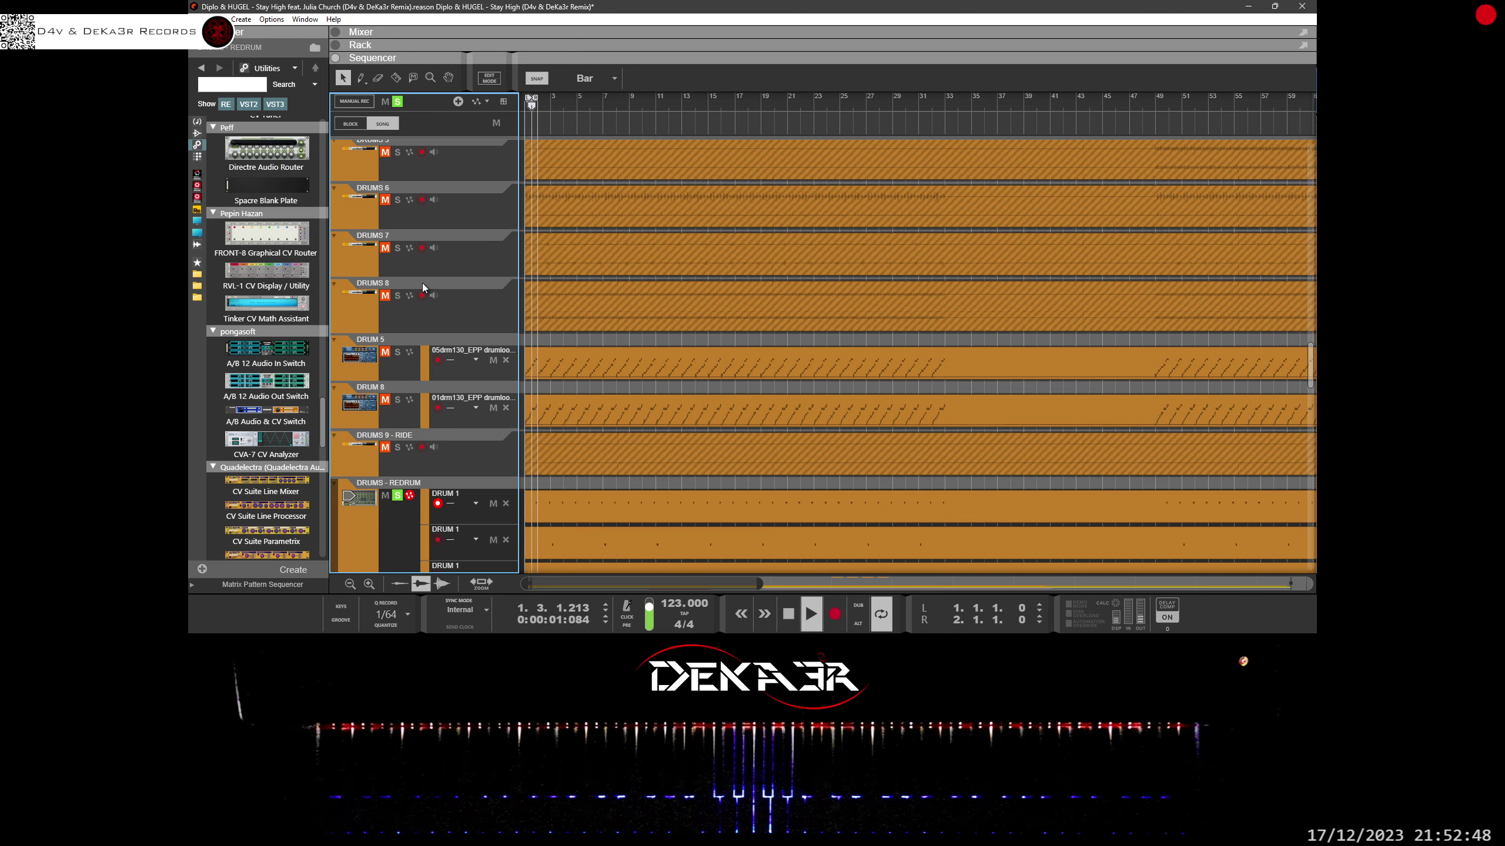
{"action": "left_click", "coordinate": [397, 400]}
{"action": "left_click", "coordinate": [397, 352]}
Step: Also solo the DRUM 3 - SHAKERS loop track and the KICK track, and extend the loop's end to bar 15
{"action": "scroll", "coordinate": [404, 291], "scroll_direction": "up", "scroll_amount": 2}
{"action": "scroll", "coordinate": [403, 293], "scroll_direction": "up", "scroll_amount": 3}
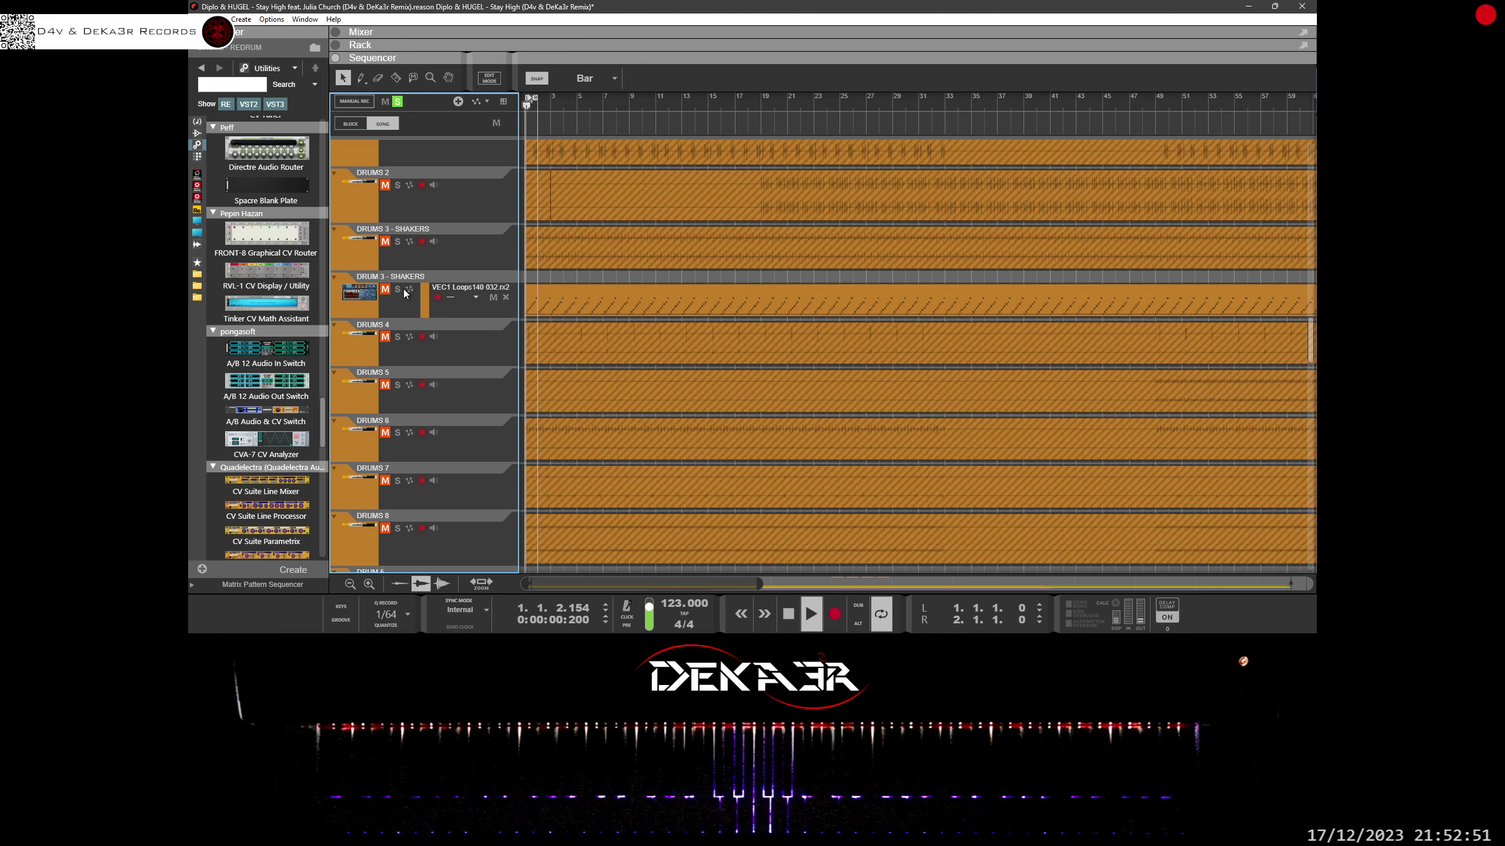
{"action": "scroll", "coordinate": [409, 301], "scroll_direction": "up", "scroll_amount": 3}
{"action": "scroll", "coordinate": [409, 301], "scroll_direction": "up", "scroll_amount": 10}
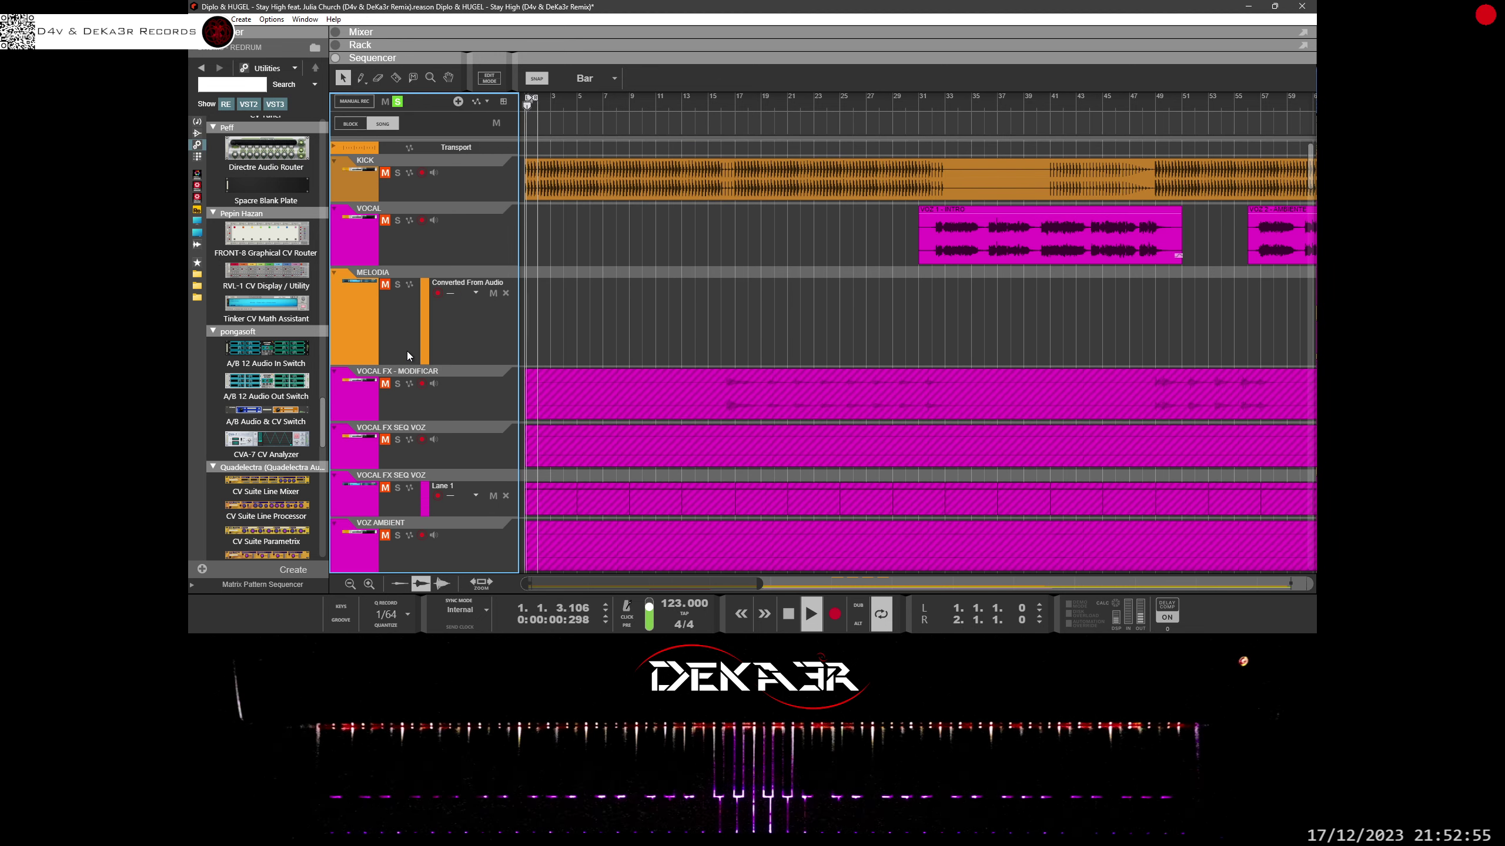
{"action": "left_click", "coordinate": [398, 173]}
{"action": "left_click_drag", "start_coordinate": [535, 97], "coordinate": [706, 113]}
Step: Look over the soloed and muted tracks from KICK down to the ROLLING tracks while the loop plays
{"action": "scroll", "coordinate": [749, 200], "scroll_direction": "down", "scroll_amount": 10}
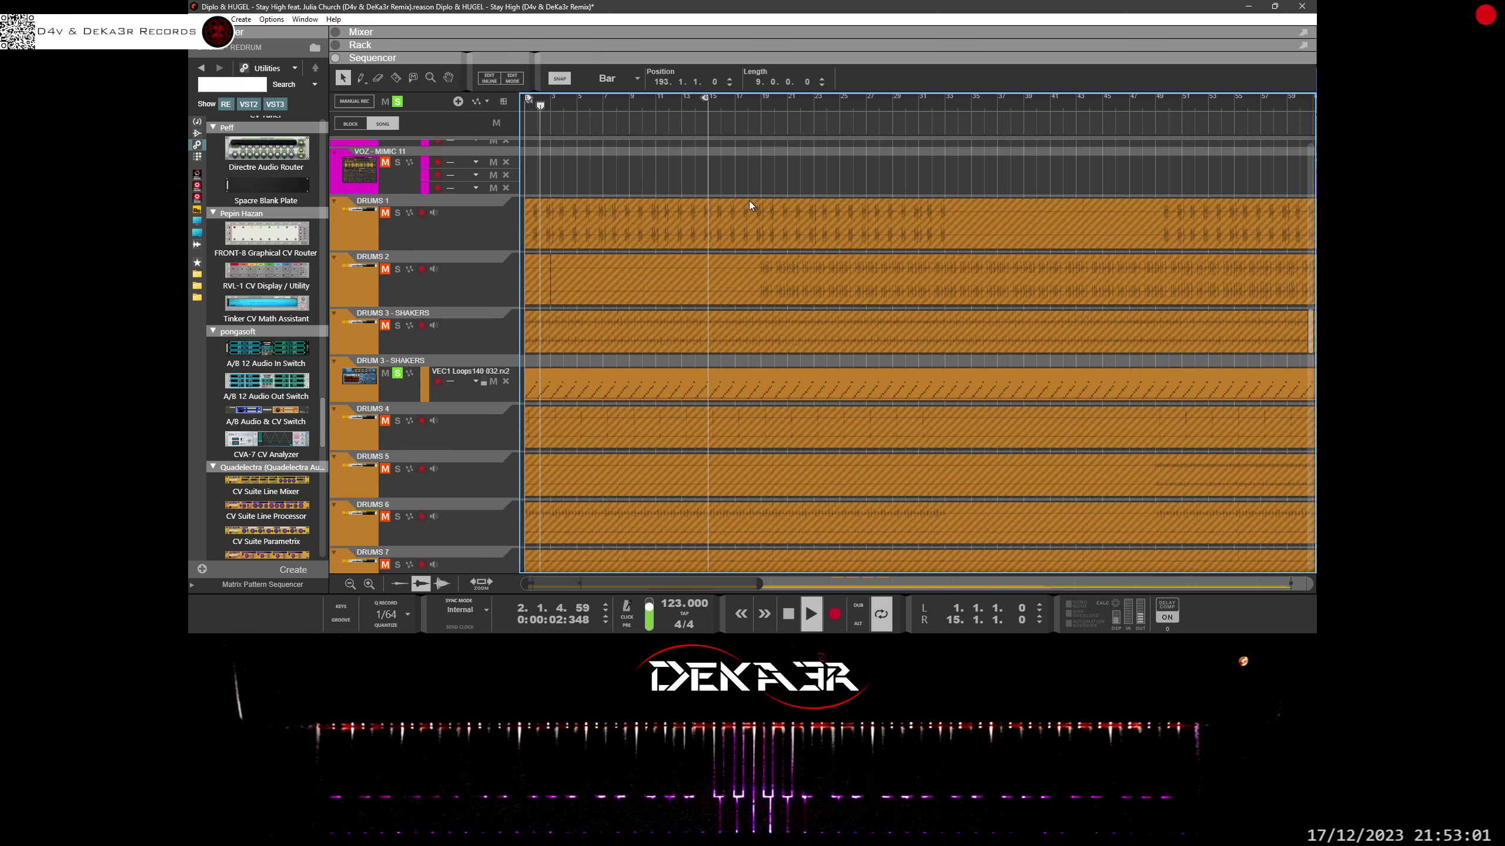
{"action": "scroll", "coordinate": [748, 200], "scroll_direction": "down", "scroll_amount": 15}
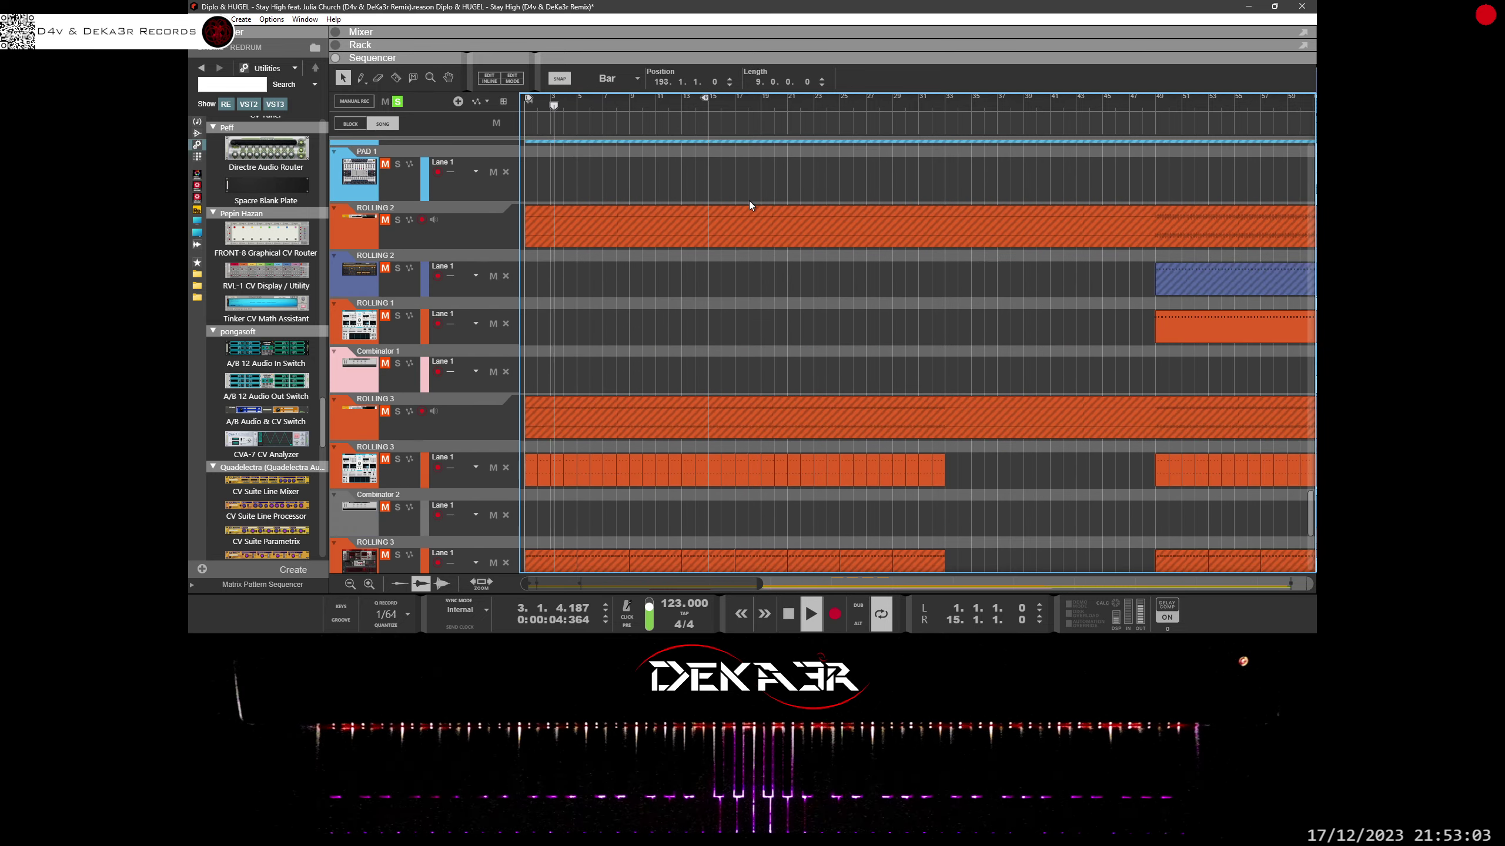
{"action": "scroll", "coordinate": [749, 200], "scroll_direction": "up", "scroll_amount": 20}
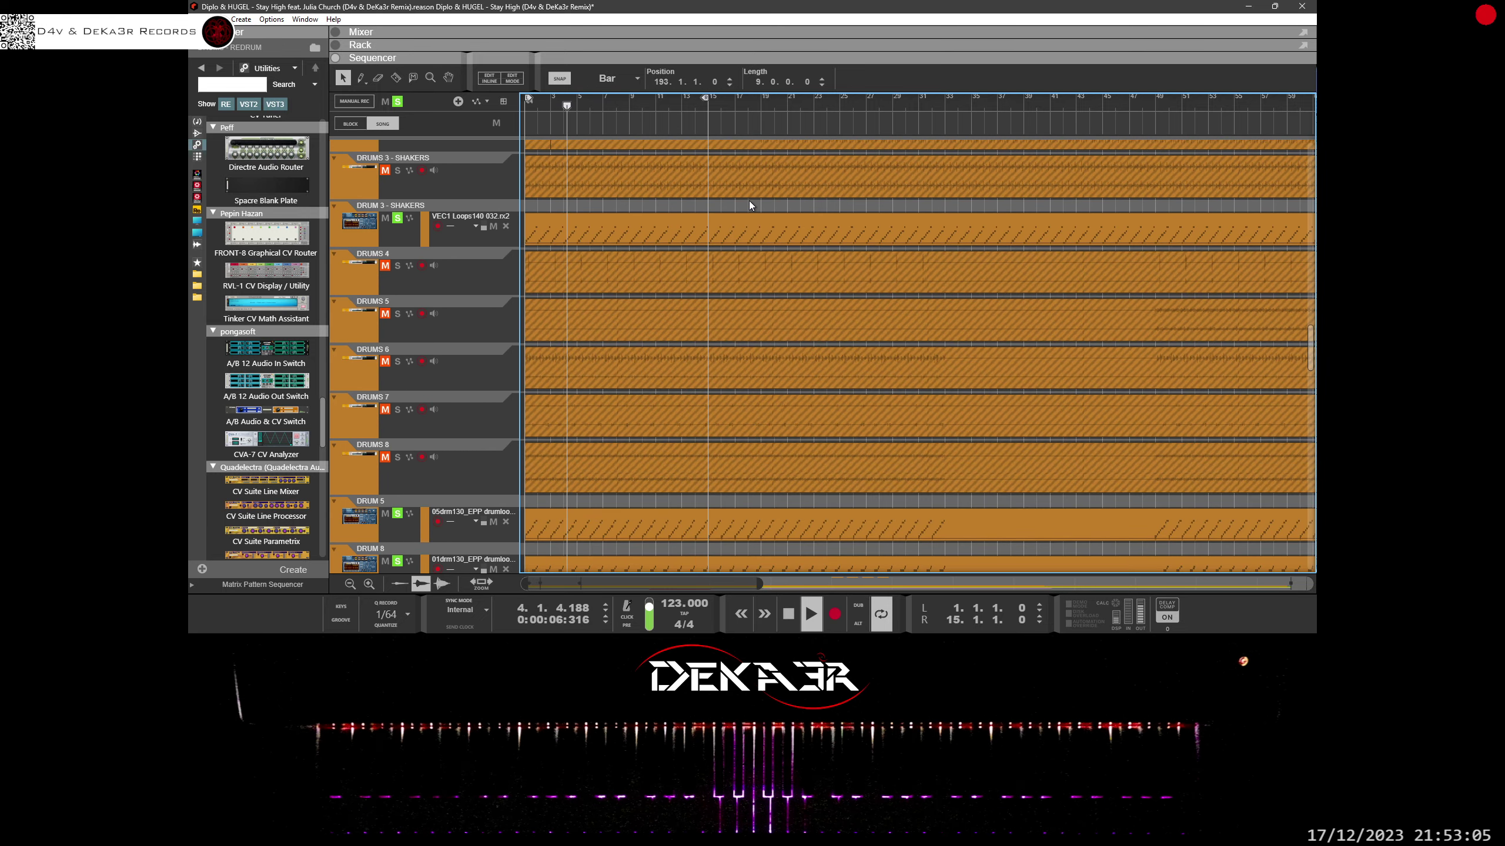
{"action": "scroll", "coordinate": [749, 200], "scroll_direction": "down", "scroll_amount": 10}
{"action": "scroll", "coordinate": [749, 201], "scroll_direction": "up", "scroll_amount": 10}
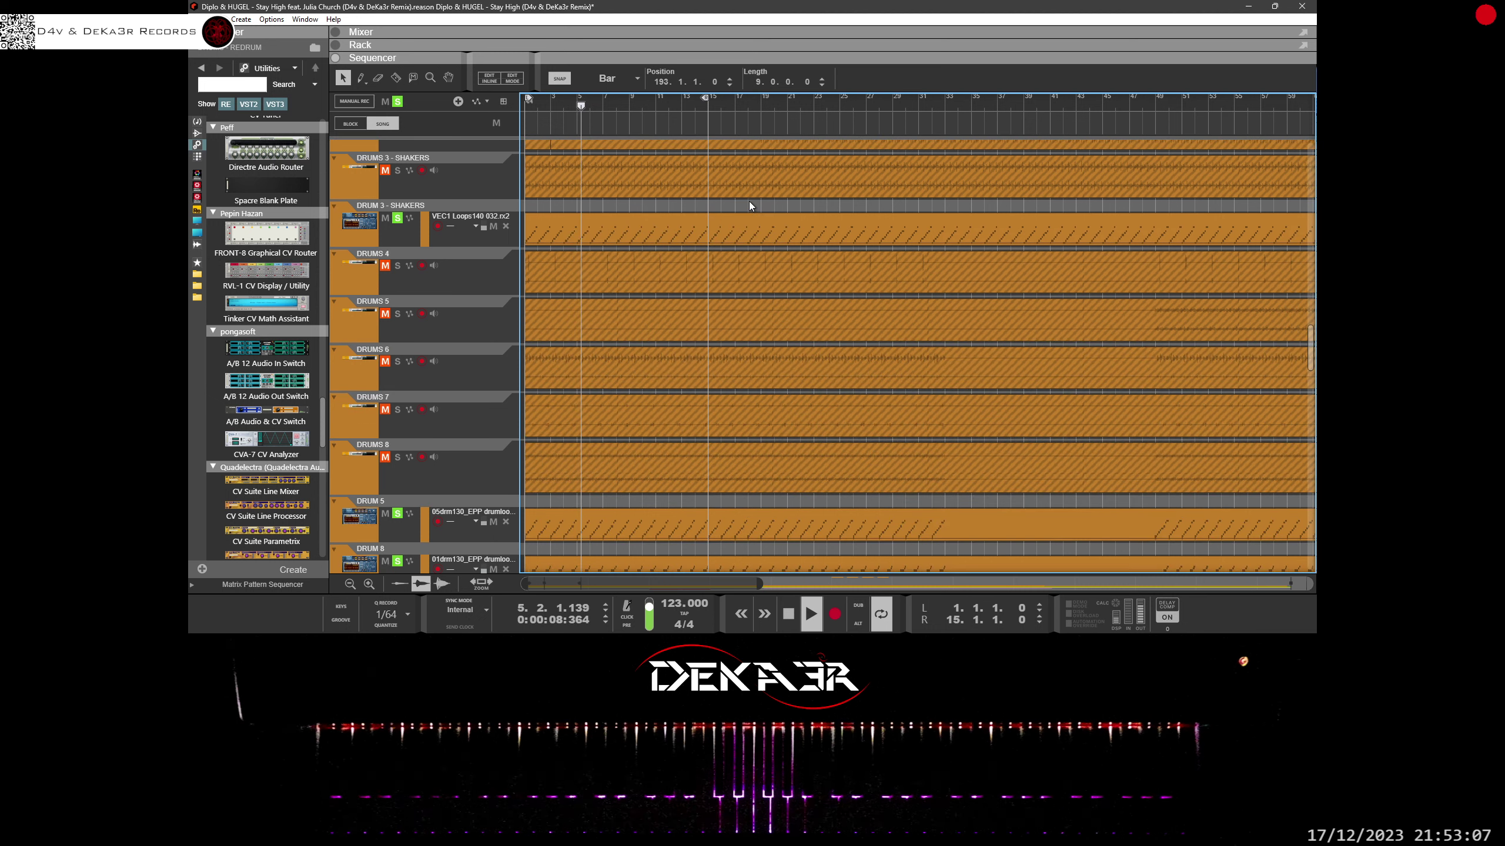
{"action": "scroll", "coordinate": [749, 206], "scroll_direction": "up", "scroll_amount": 10}
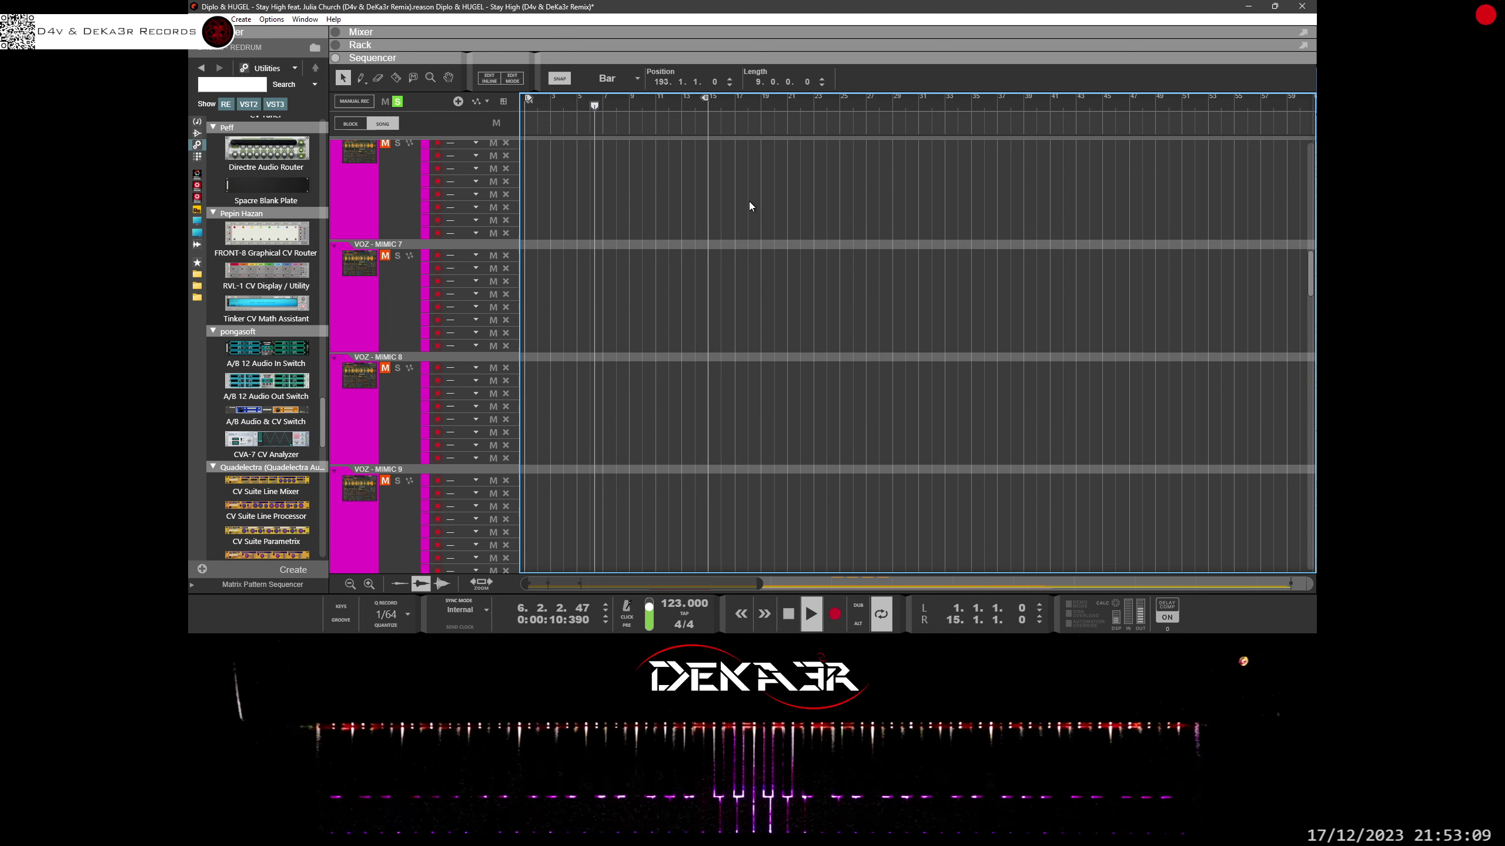
{"action": "scroll", "coordinate": [748, 201], "scroll_direction": "up", "scroll_amount": 10}
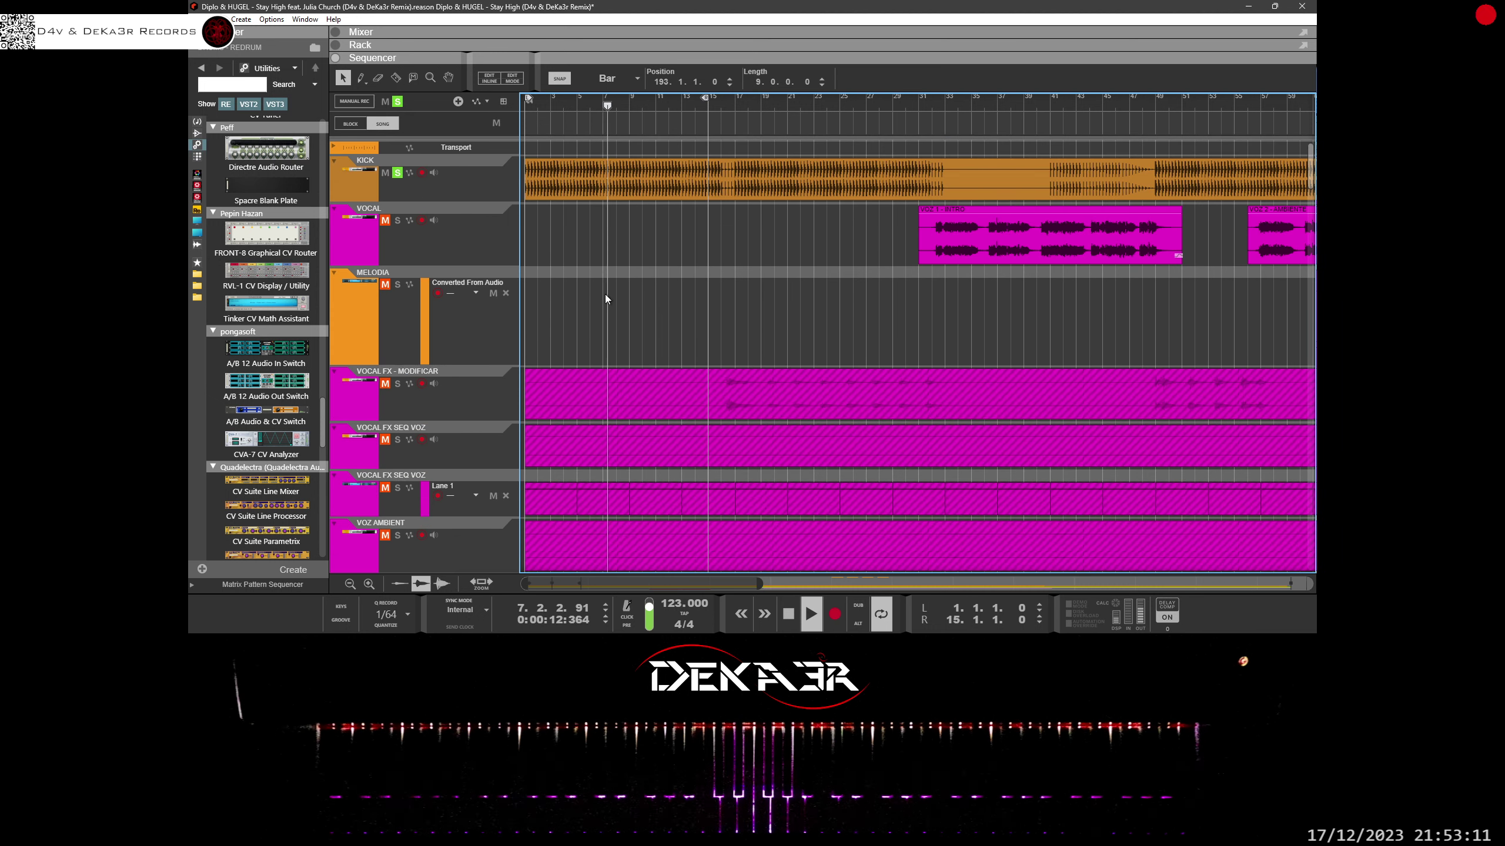
{"action": "scroll", "coordinate": [569, 339], "scroll_direction": "down", "scroll_amount": 10}
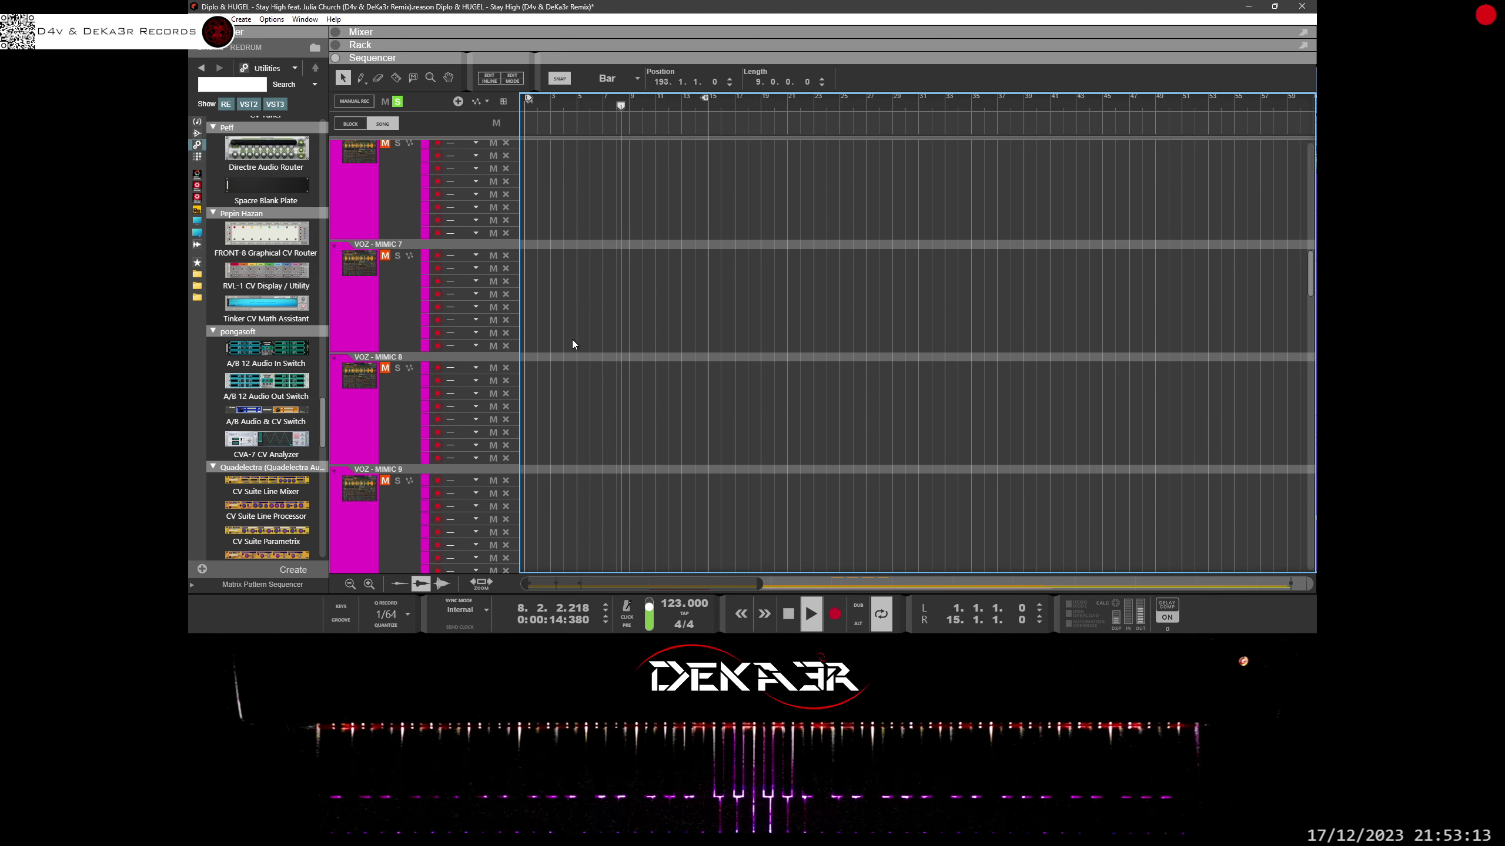
Step: Change the MELODIA track's colour to yellow
{"action": "scroll", "coordinate": [571, 339], "scroll_direction": "up", "scroll_amount": 10}
{"action": "right_click", "coordinate": [367, 325]}
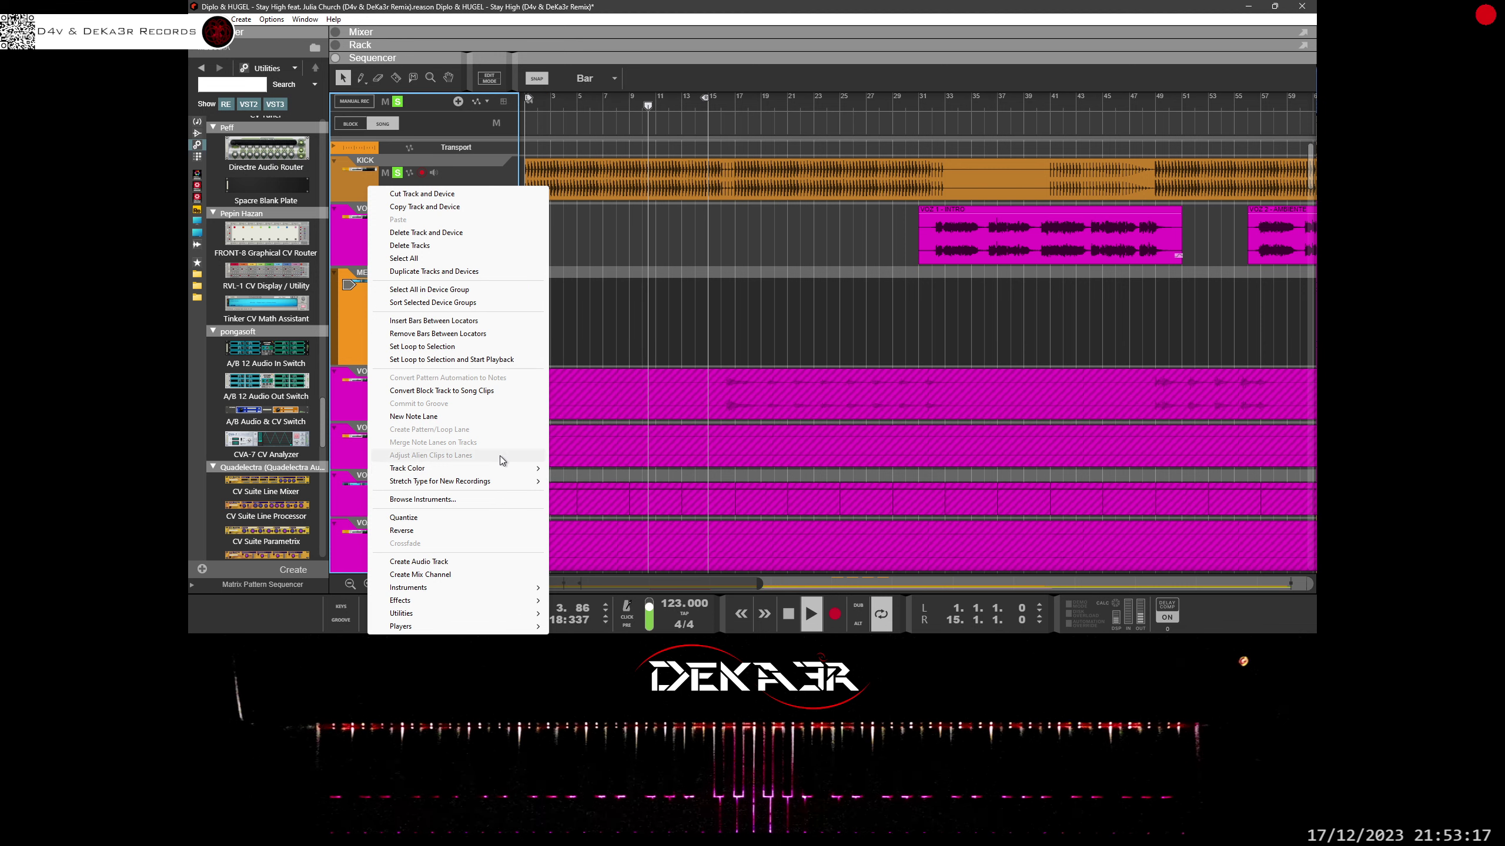
{"action": "left_click", "coordinate": [646, 198]}
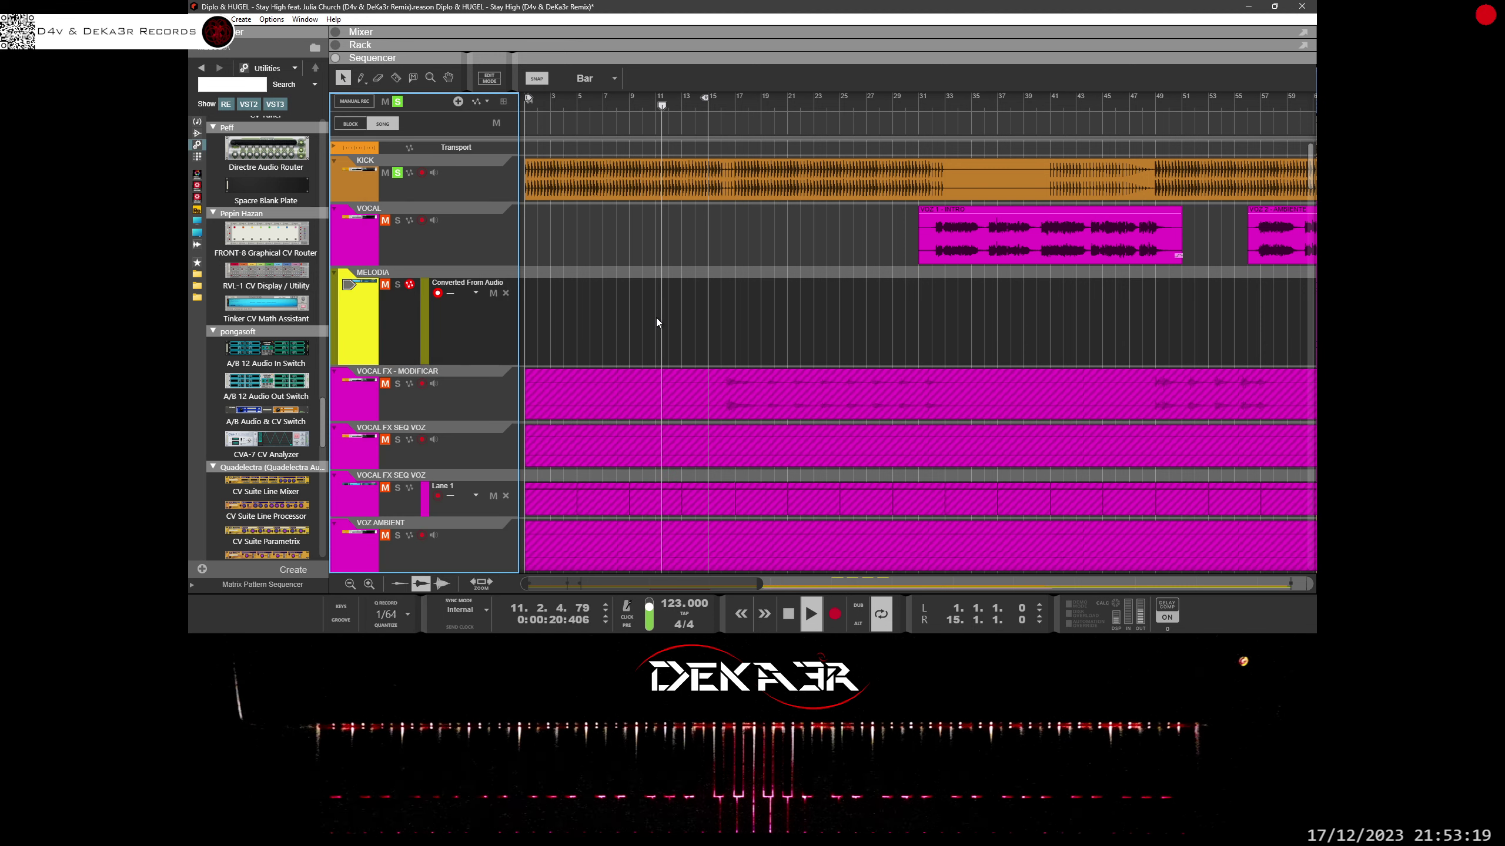
Step: Move the loop locators to bars 19 and 23, around the start of the DRUMS 2 lane's clip
{"action": "scroll", "coordinate": [656, 318], "scroll_direction": "down", "scroll_amount": 15}
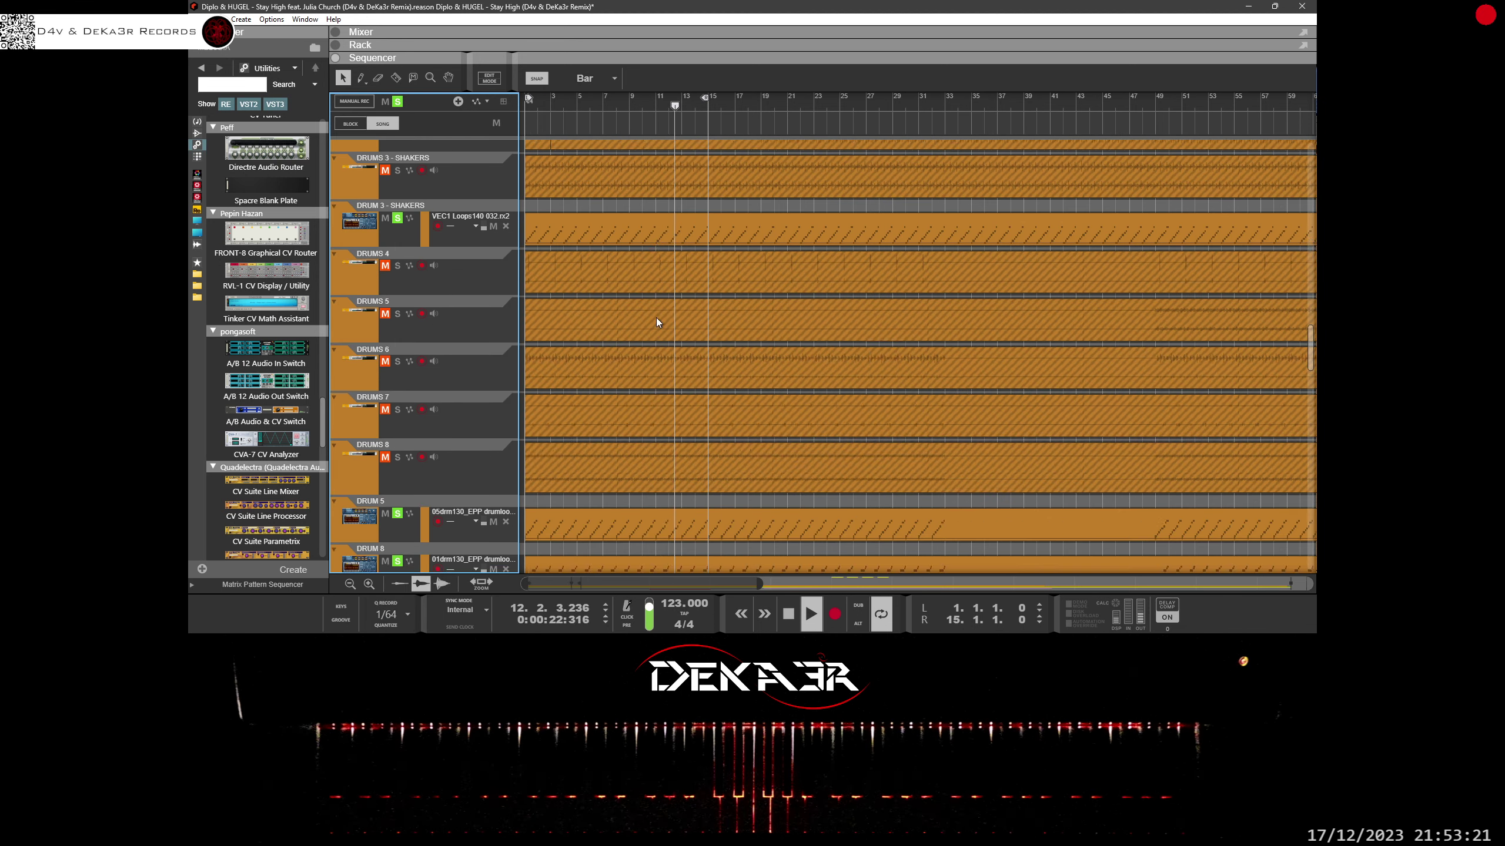
{"action": "scroll", "coordinate": [656, 318], "scroll_direction": "down", "scroll_amount": 5}
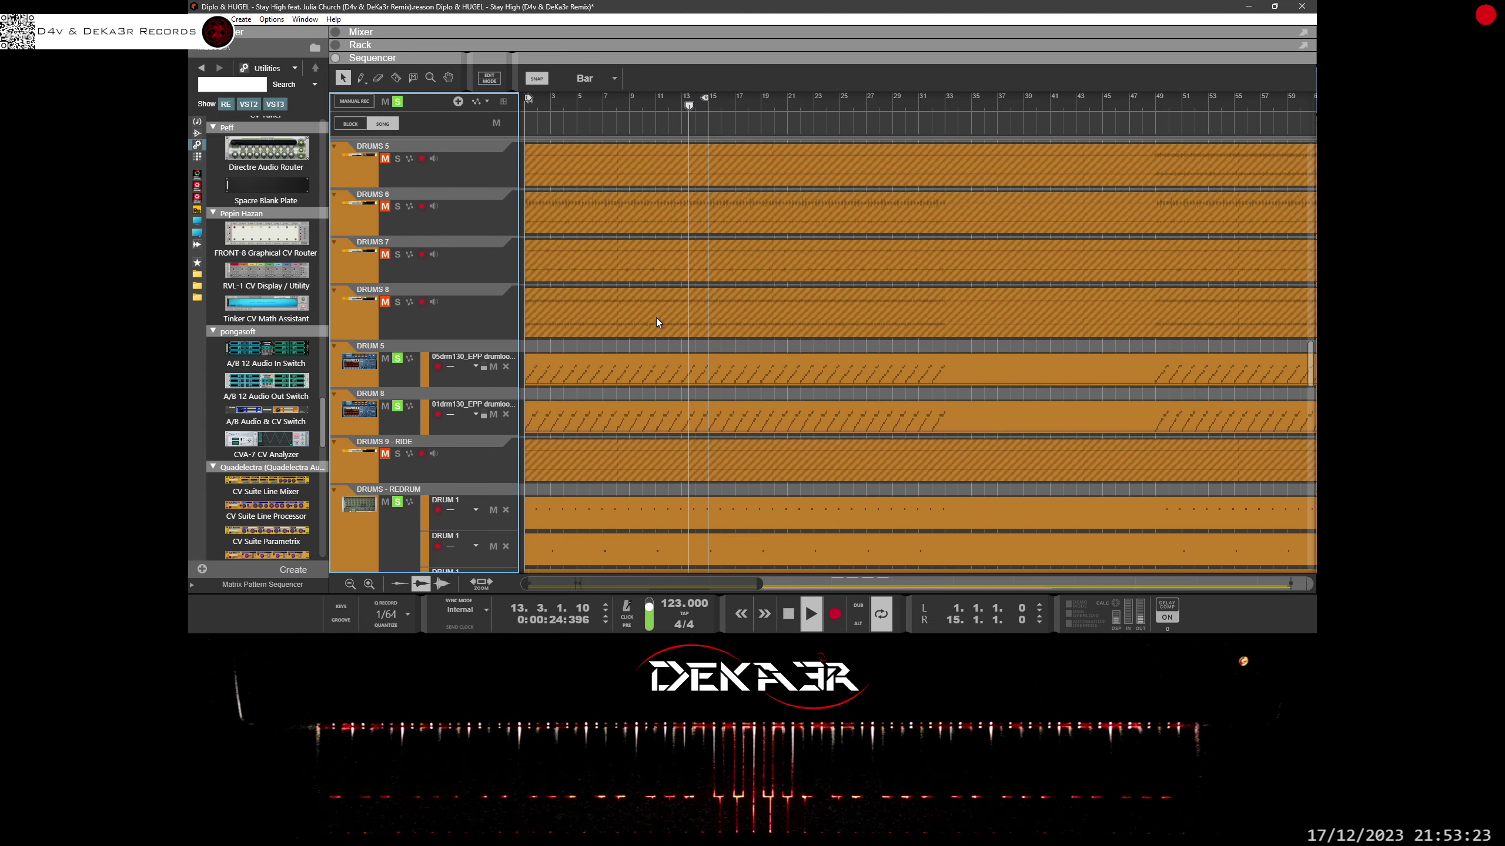
{"action": "scroll", "coordinate": [658, 325], "scroll_direction": "up", "scroll_amount": 3}
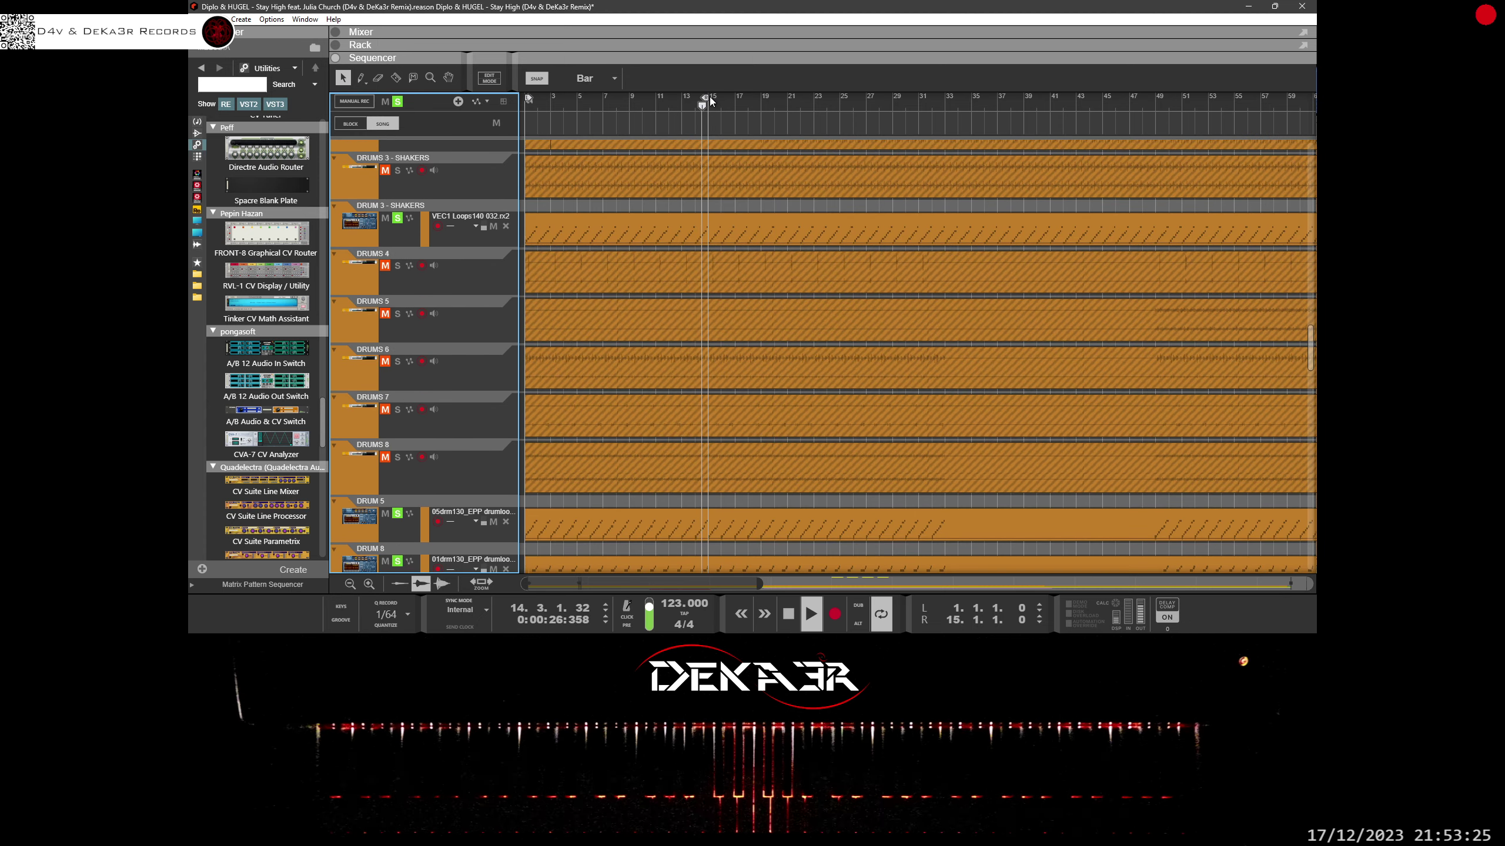
{"action": "left_click_drag", "start_coordinate": [708, 98], "coordinate": [783, 98]}
{"action": "scroll", "coordinate": [797, 169], "scroll_direction": "down", "scroll_amount": 10}
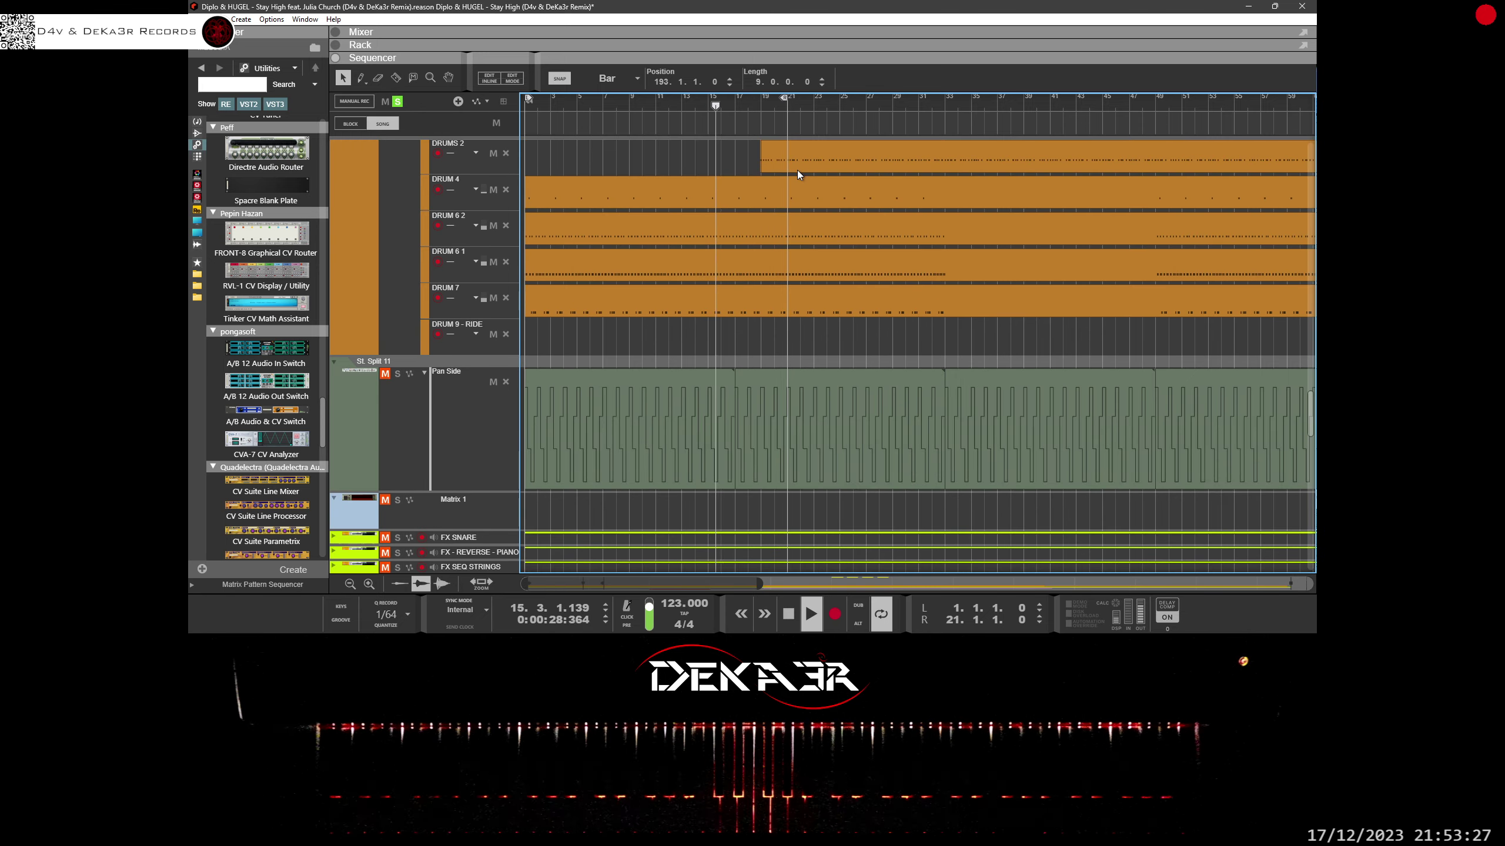
{"action": "scroll", "coordinate": [798, 138], "scroll_direction": "up", "scroll_amount": 3}
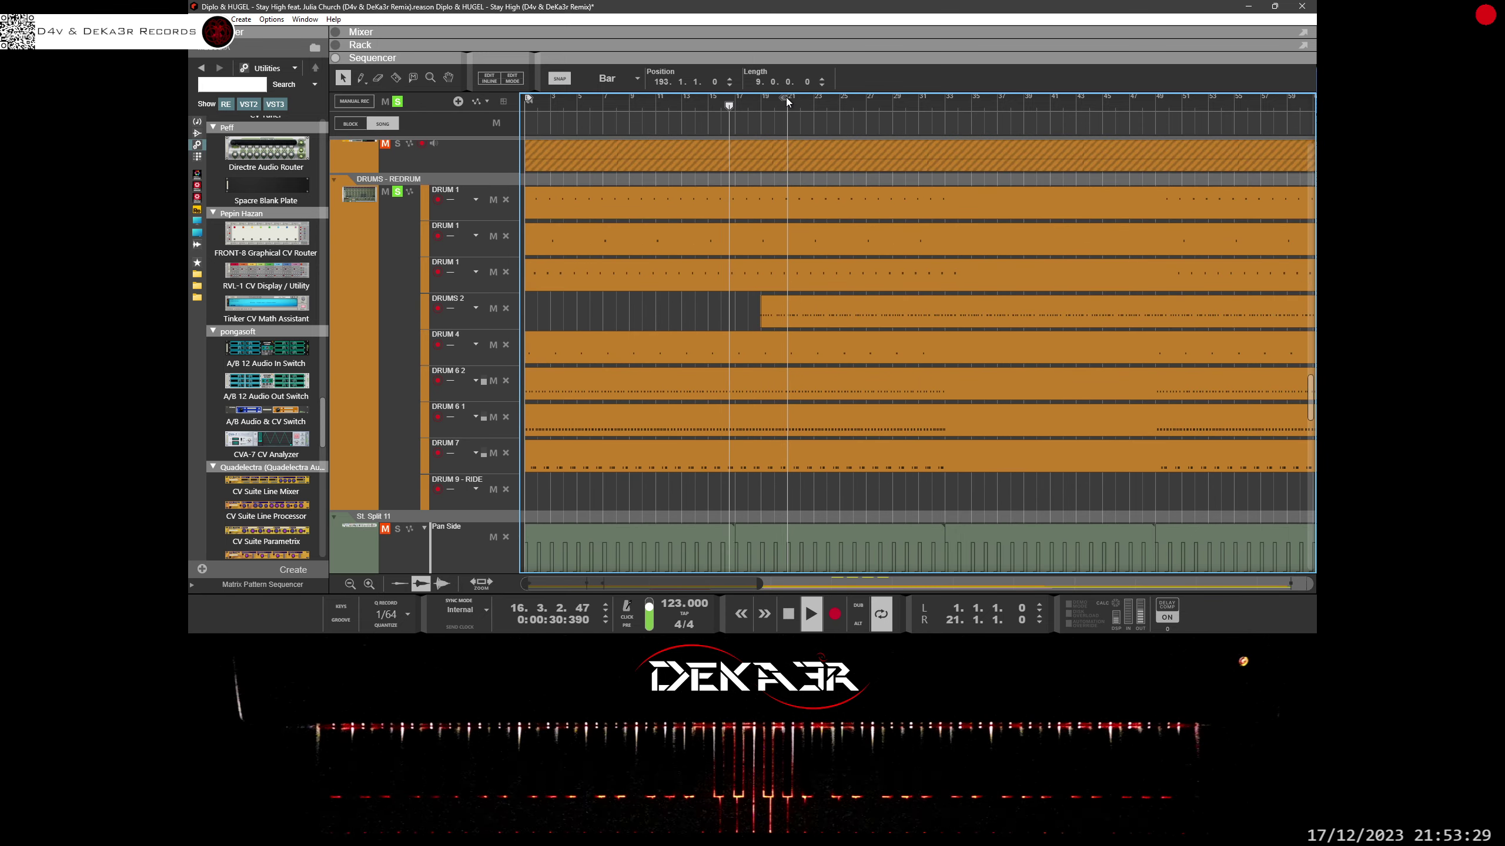
{"action": "mouse_move", "coordinate": [785, 96]}
{"action": "left_mouse_down"}
{"action": "mouse_move", "coordinate": [813, 98]}
{"action": "mouse_move", "coordinate": [769, 101]}
{"action": "left_mouse_up"}
{"action": "left_click", "coordinate": [745, 104], "text": "alt"}
Step: Show an enlarged rack above the sequencer and bring the Stereo Splitter and UAD Cambridge devices into view
{"action": "scroll", "coordinate": [761, 191], "scroll_direction": "down", "scroll_amount": 10}
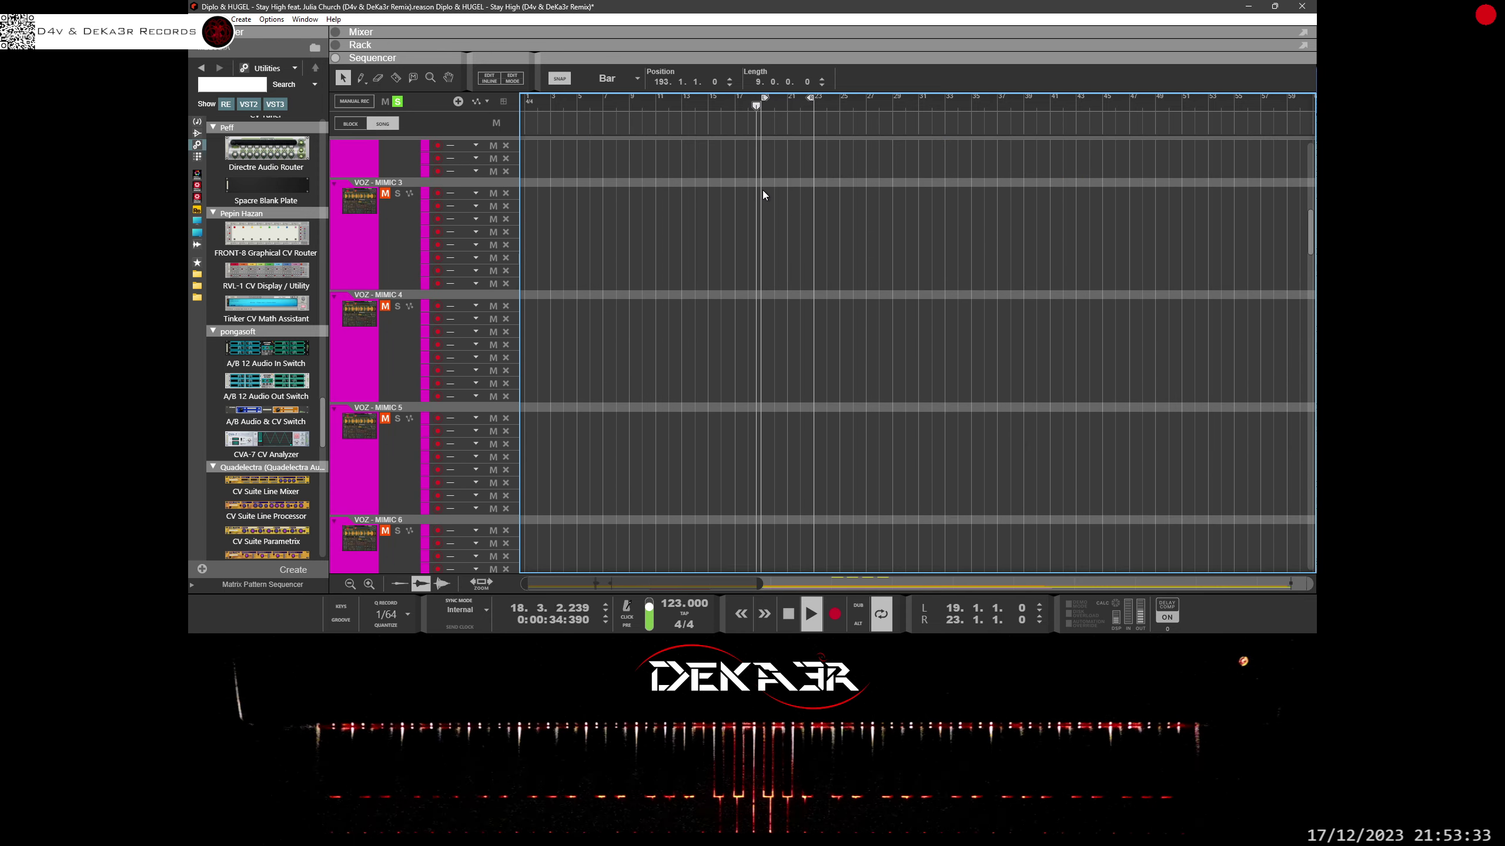
{"action": "scroll", "coordinate": [763, 195], "scroll_direction": "down", "scroll_amount": 10}
{"action": "scroll", "coordinate": [763, 195], "scroll_direction": "up", "scroll_amount": 5}
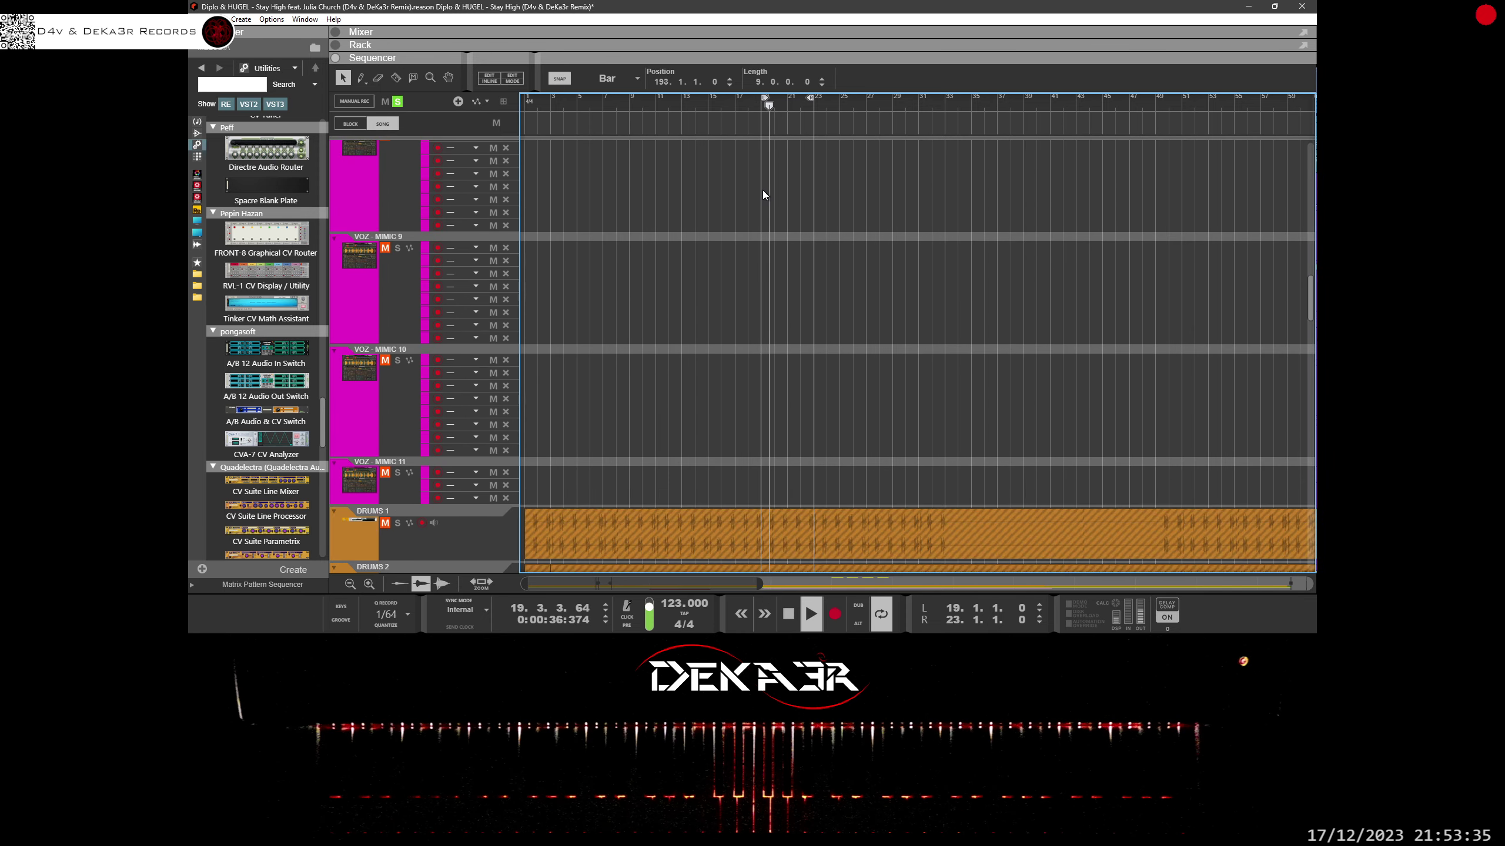
{"action": "scroll", "coordinate": [763, 195], "scroll_direction": "down", "scroll_amount": 8}
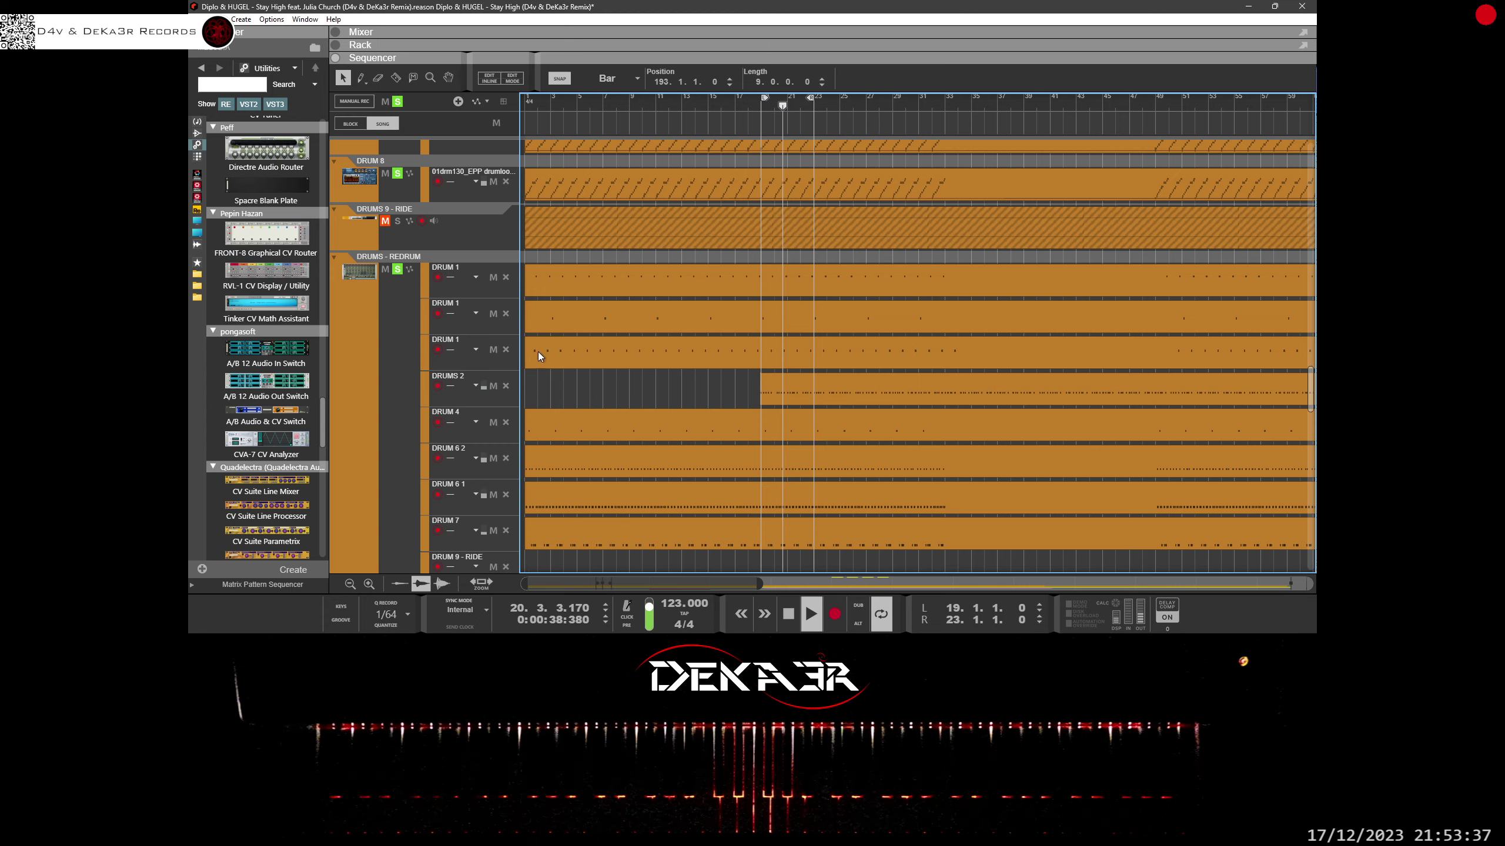
{"action": "left_click_drag", "start_coordinate": [874, 57], "coordinate": [834, 278]}
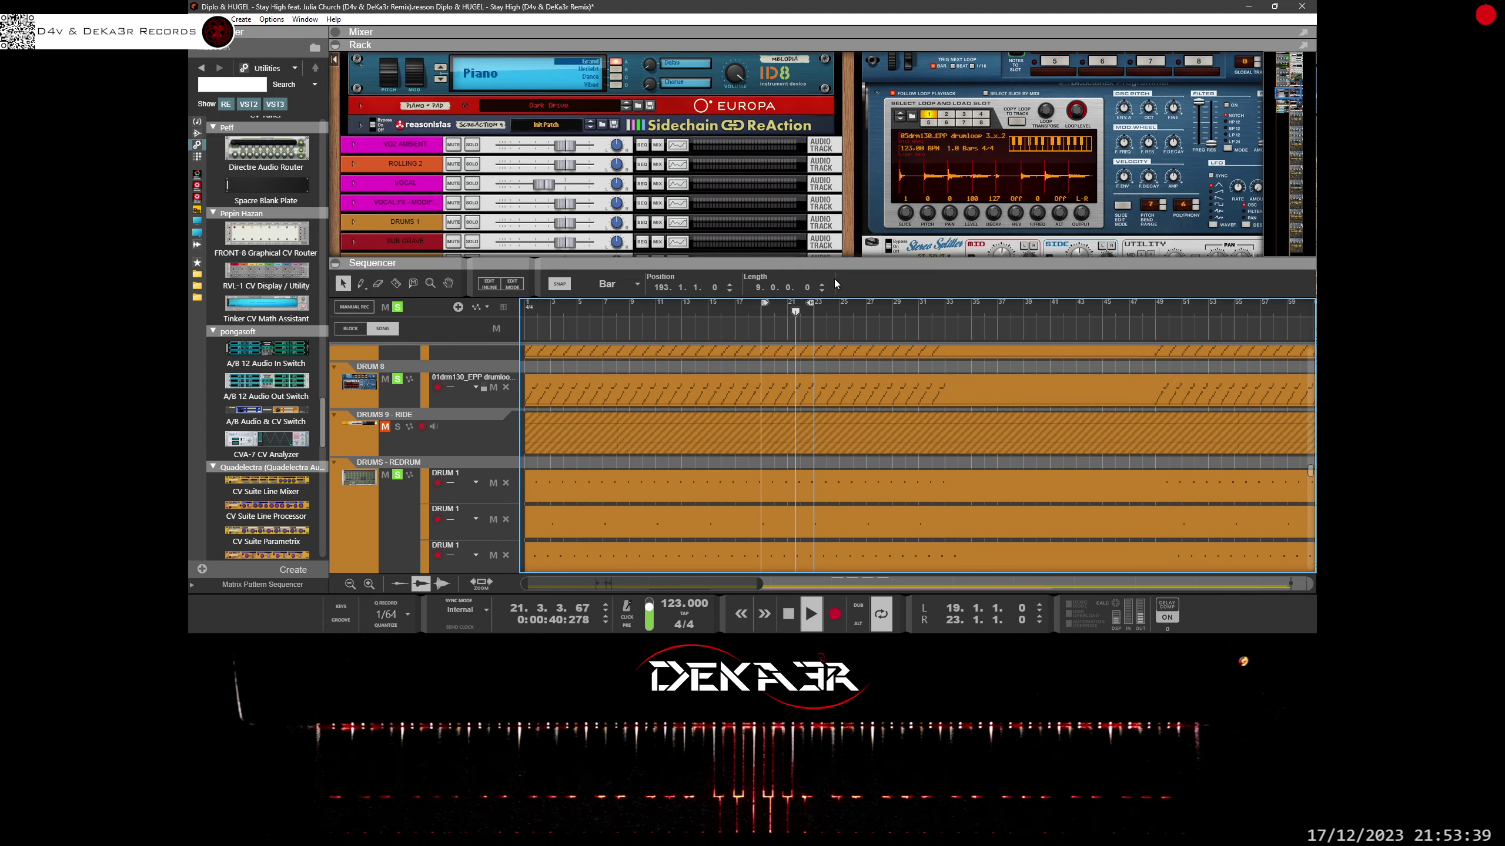
{"action": "scroll", "coordinate": [710, 322], "scroll_direction": "down", "scroll_amount": 3}
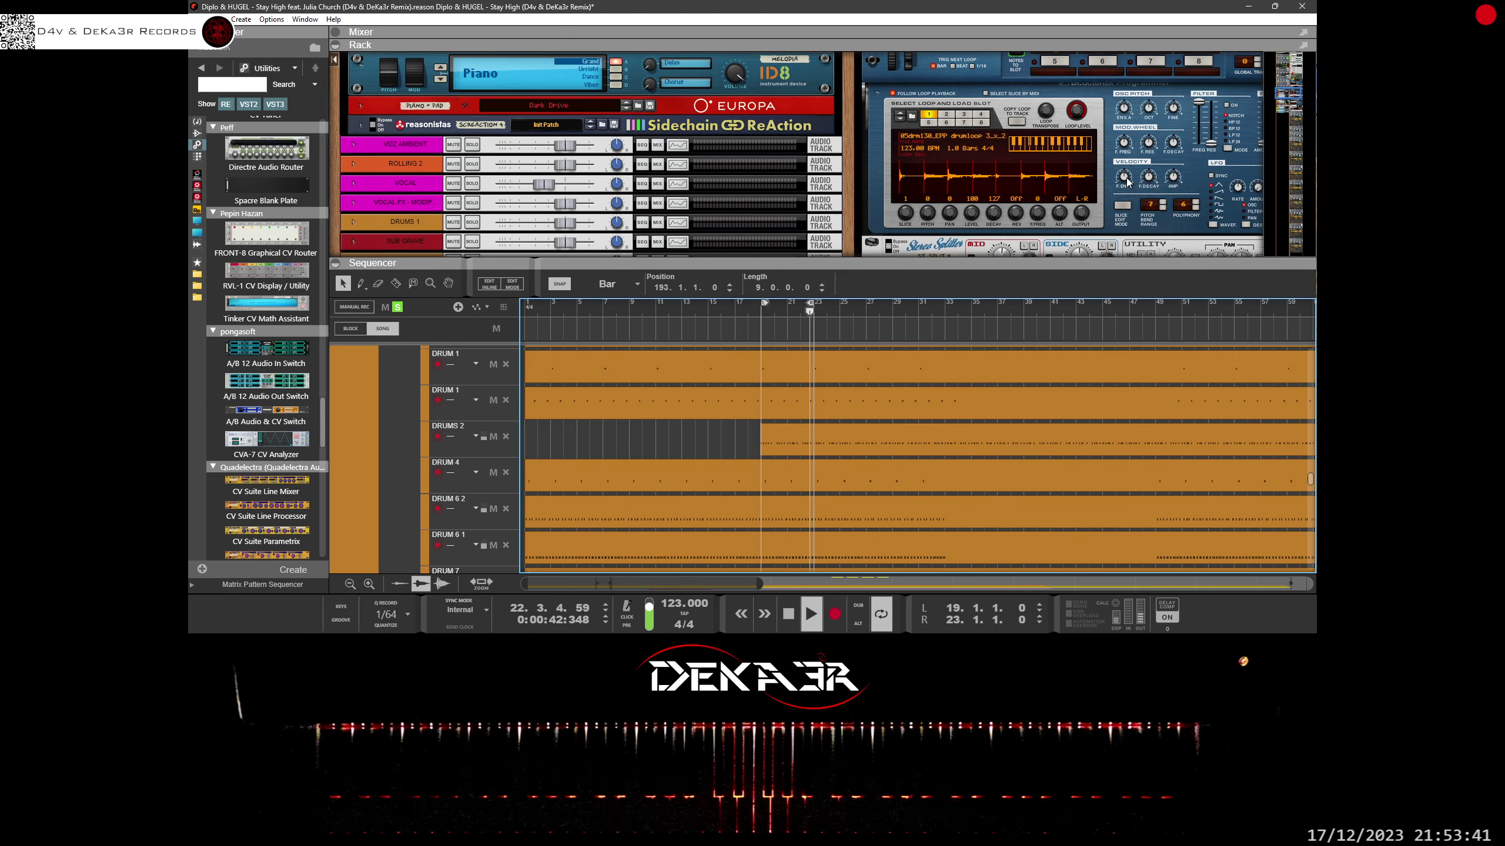
{"action": "scroll", "coordinate": [1126, 179], "scroll_direction": "up", "scroll_amount": 10}
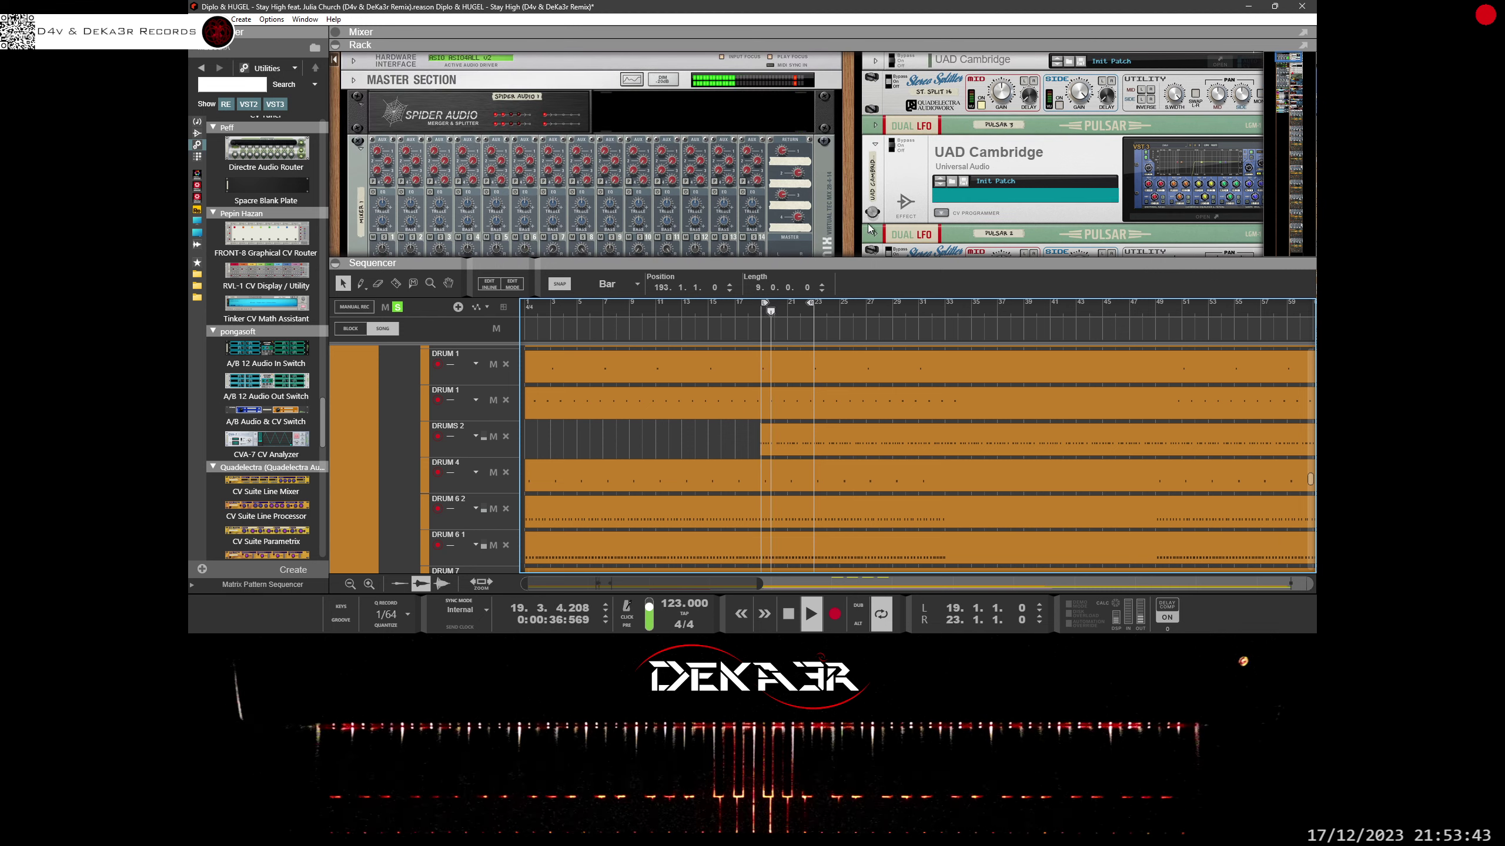
{"action": "left_click_drag", "start_coordinate": [847, 227], "coordinate": [670, 223]}
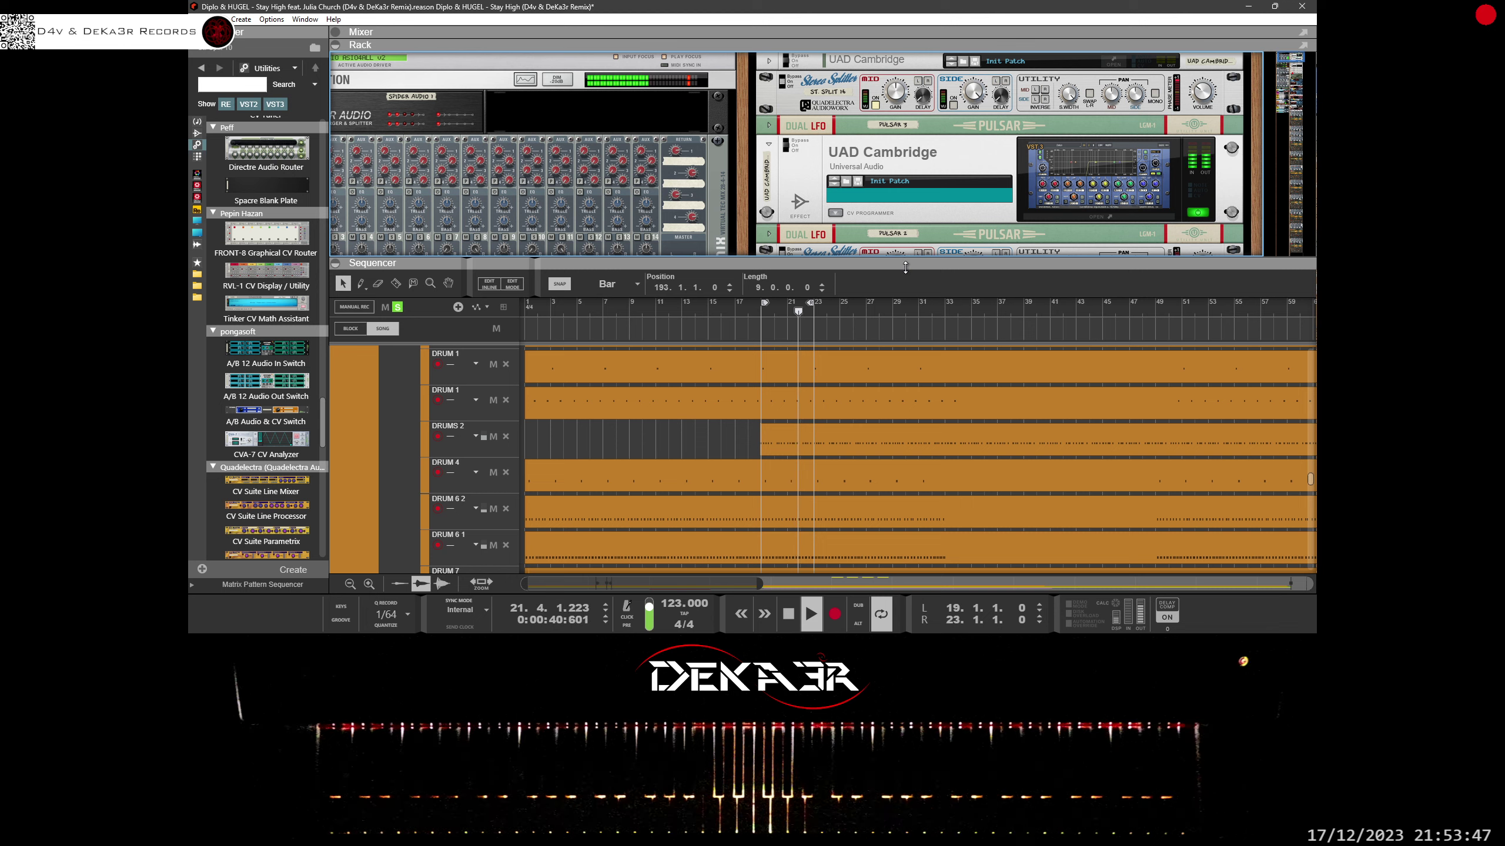
{"action": "left_click_drag", "start_coordinate": [905, 258], "coordinate": [906, 369]}
{"action": "scroll", "coordinate": [953, 288], "scroll_direction": "down", "scroll_amount": 3}
{"action": "scroll", "coordinate": [954, 288], "scroll_direction": "down", "scroll_amount": 5}
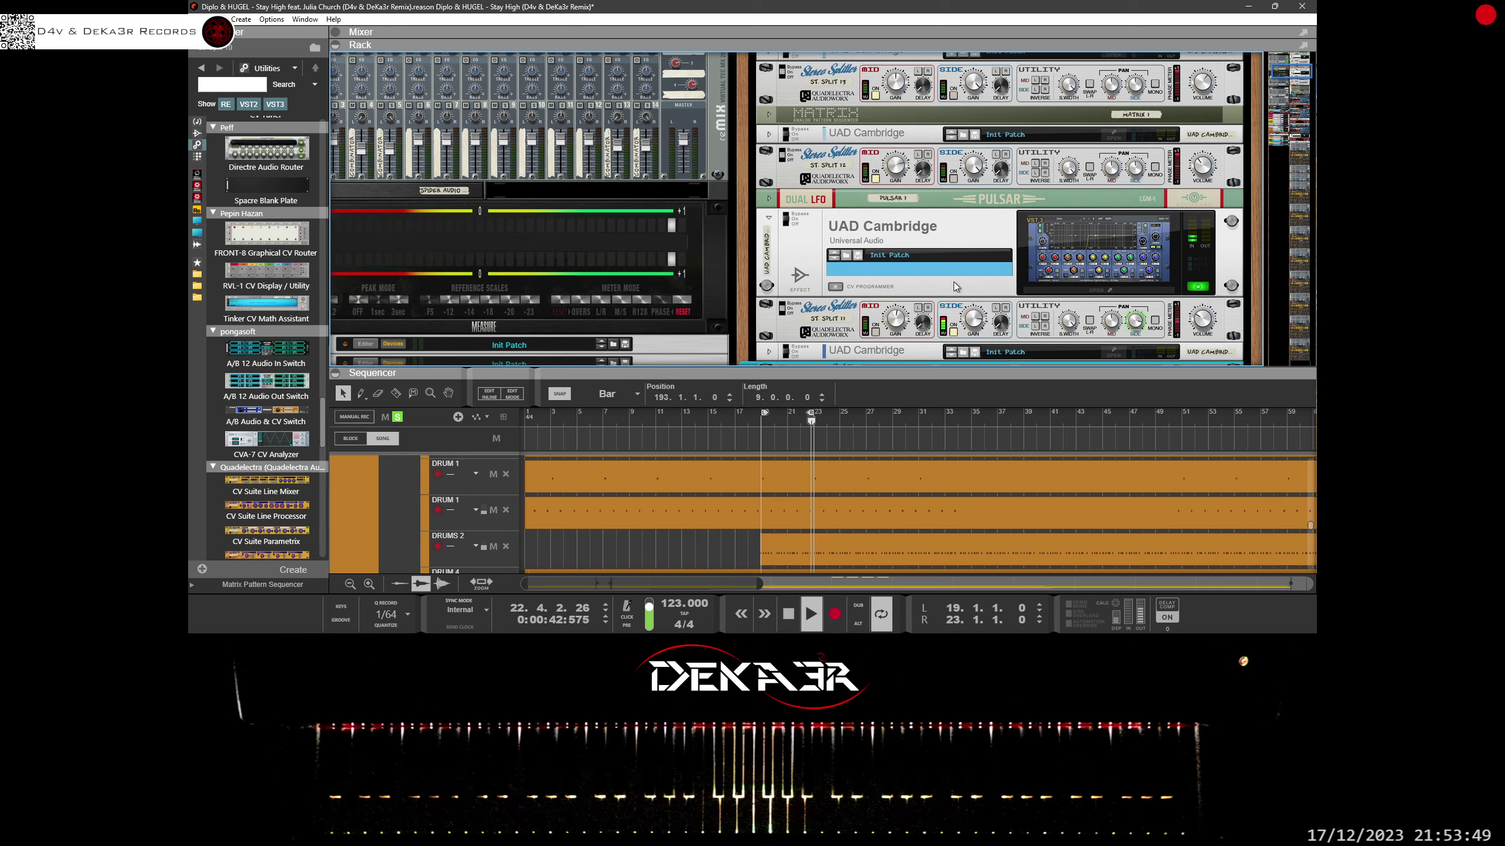
Step: Toggle the Side enable switches on St. Split 11 and St. Split 10 while the drum loop plays
{"action": "scroll", "coordinate": [954, 287], "scroll_direction": "up", "scroll_amount": 1}
{"action": "left_click", "coordinate": [954, 288]}
{"action": "left_click", "coordinate": [954, 258]}
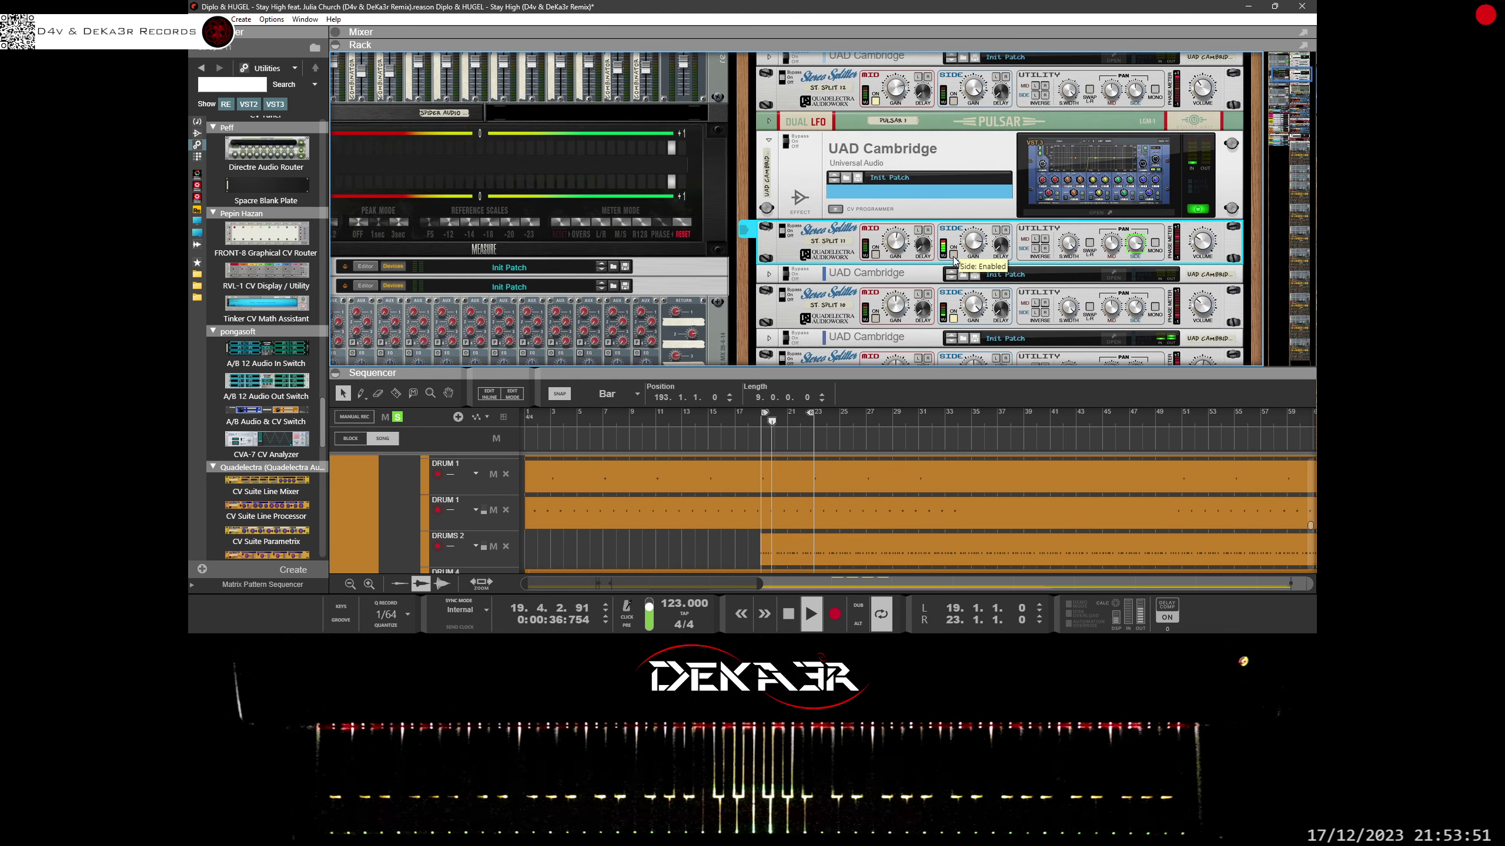
{"action": "scroll", "coordinate": [965, 269], "scroll_direction": "down", "scroll_amount": 1}
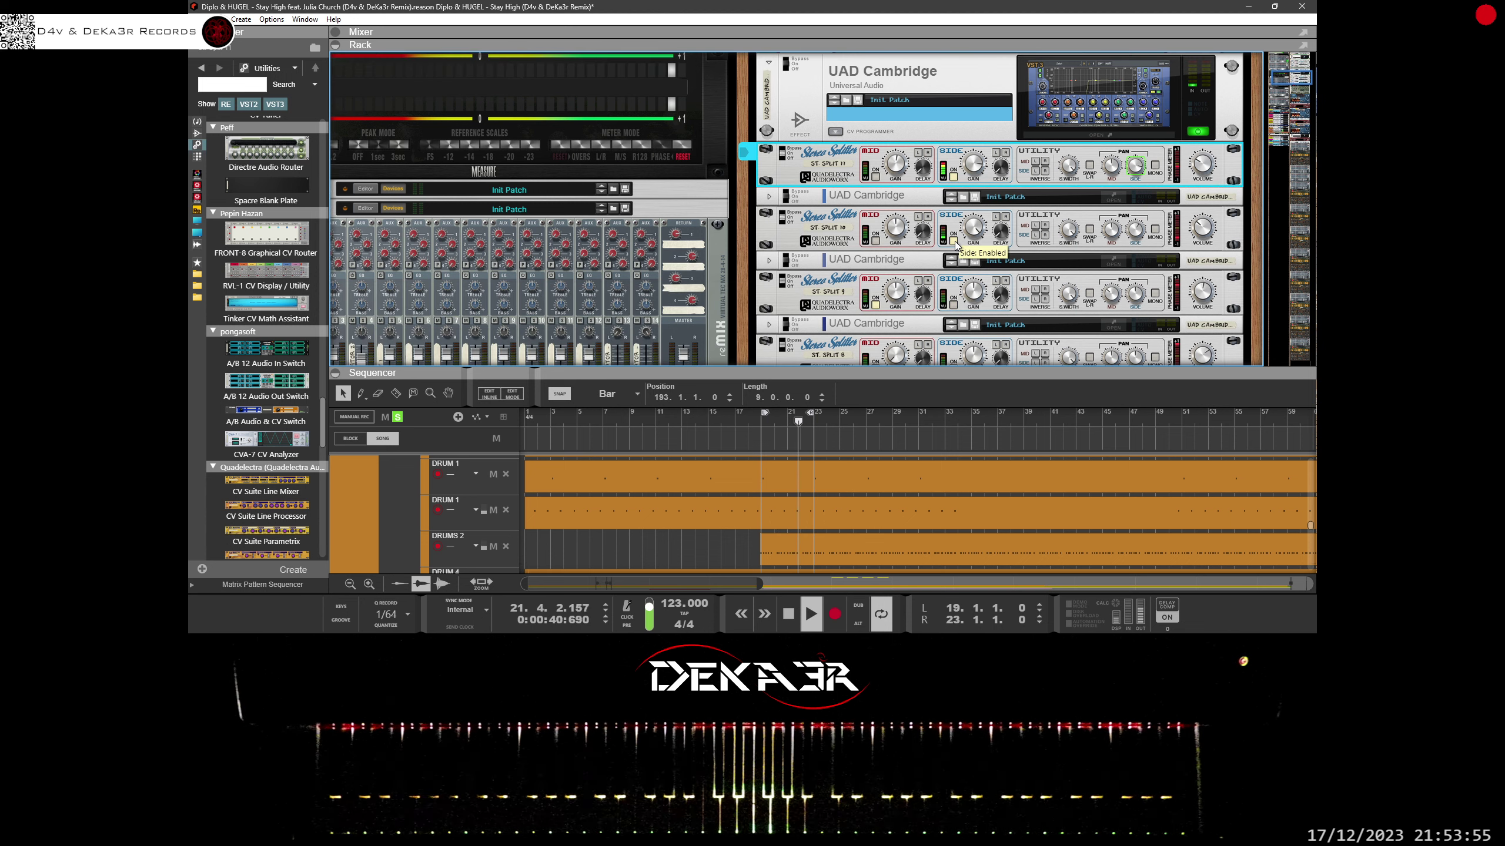
{"action": "left_click", "coordinate": [954, 242]}
{"action": "scroll", "coordinate": [899, 238], "scroll_direction": "down", "scroll_amount": 1}
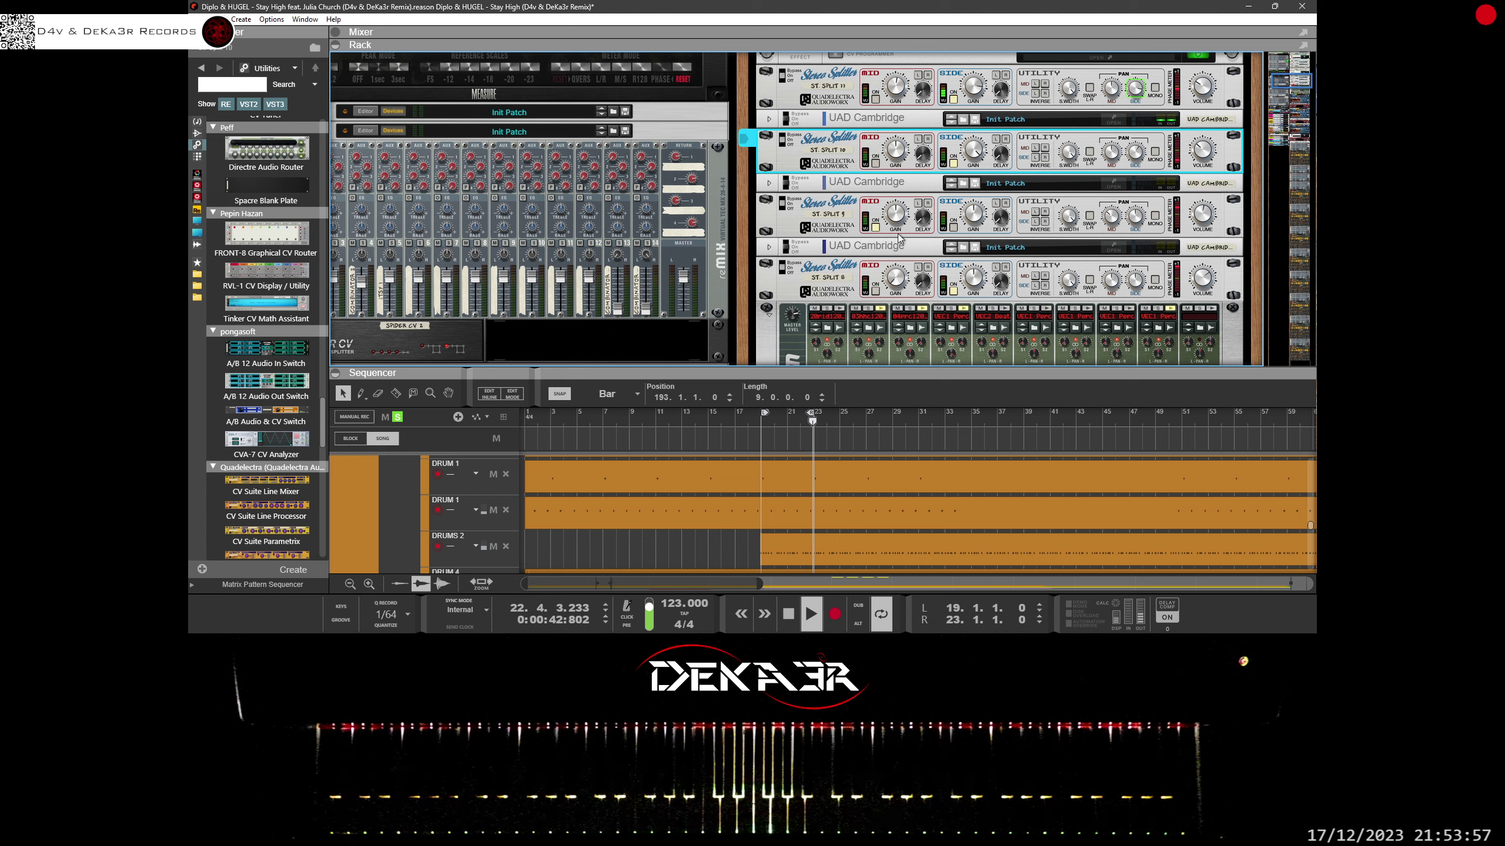
Step: Toggle the Mid enable switch on St. Split 9 and the Side enable switch on St. Split 8
{"action": "left_click", "coordinate": [874, 227]}
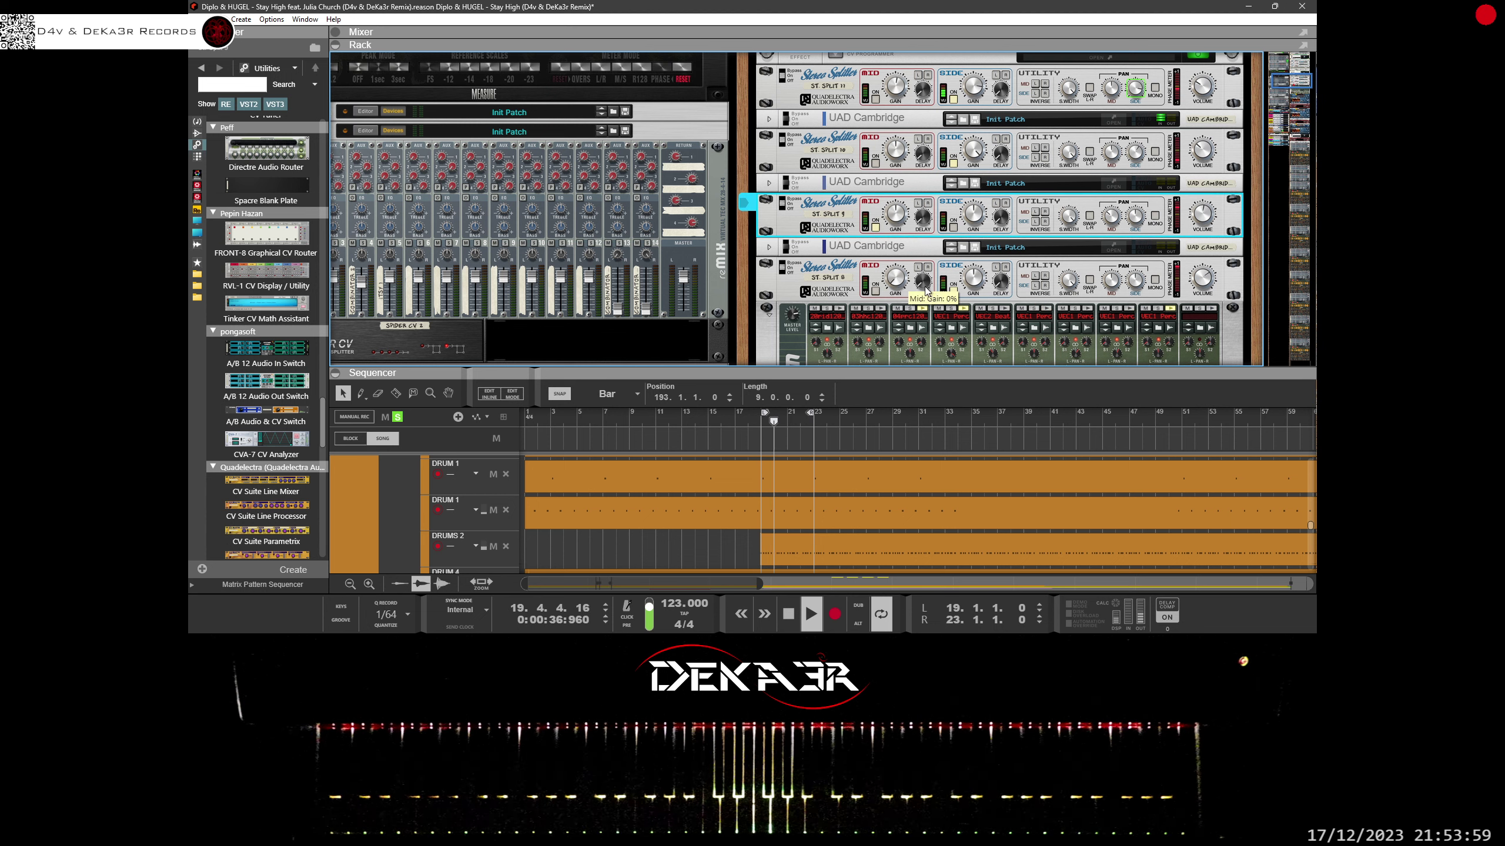
{"action": "left_click", "coordinate": [952, 291]}
Step: Toggle the Mid enable switch on St. Split 13 and lower that splitter's volume to -8.32 dB
{"action": "scroll", "coordinate": [952, 290], "scroll_direction": "up", "scroll_amount": 4}
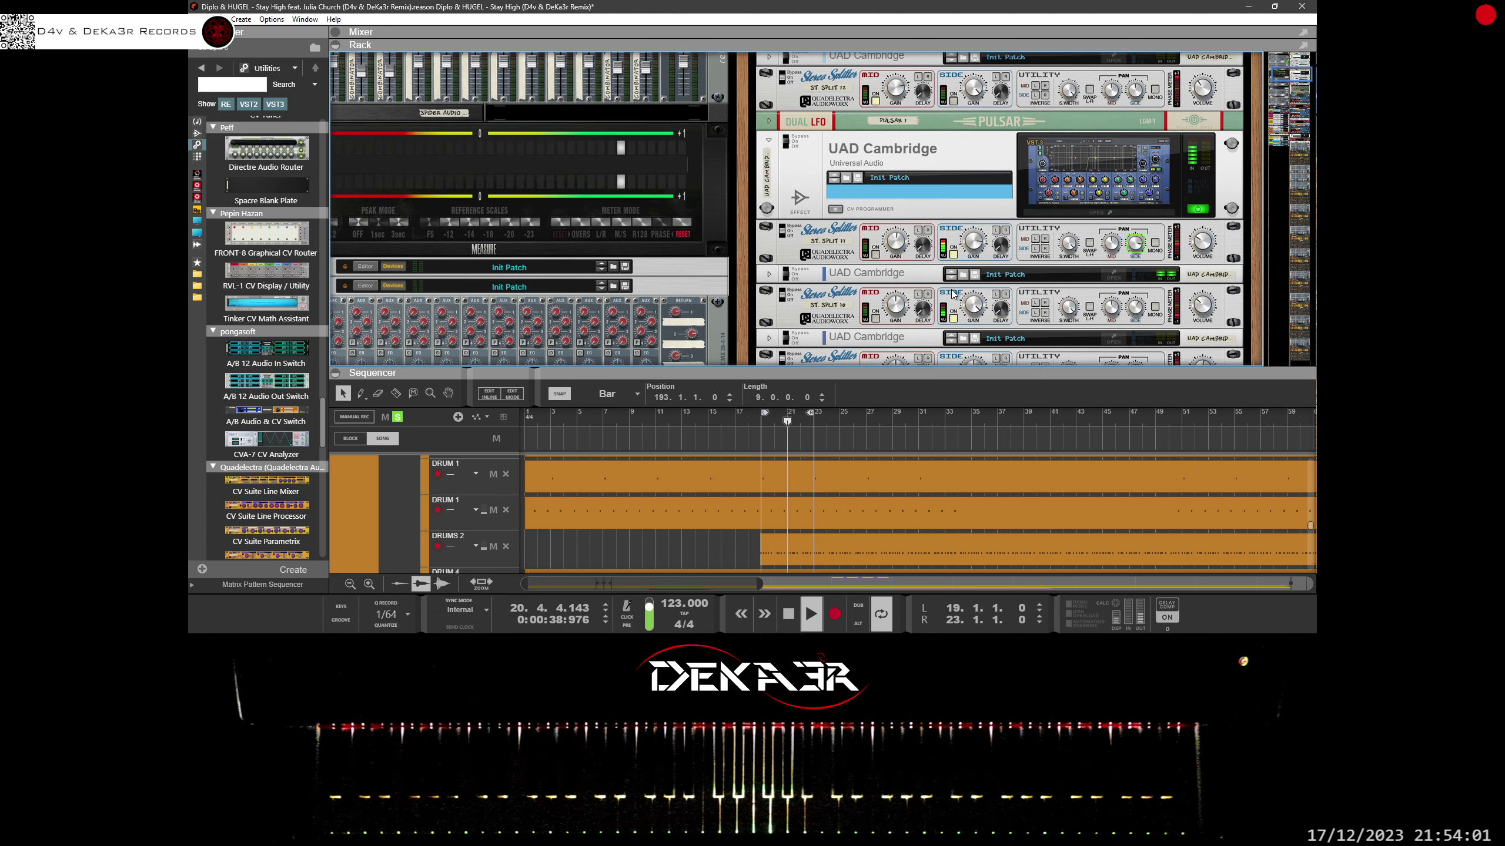
{"action": "scroll", "coordinate": [951, 289], "scroll_direction": "up", "scroll_amount": 1}
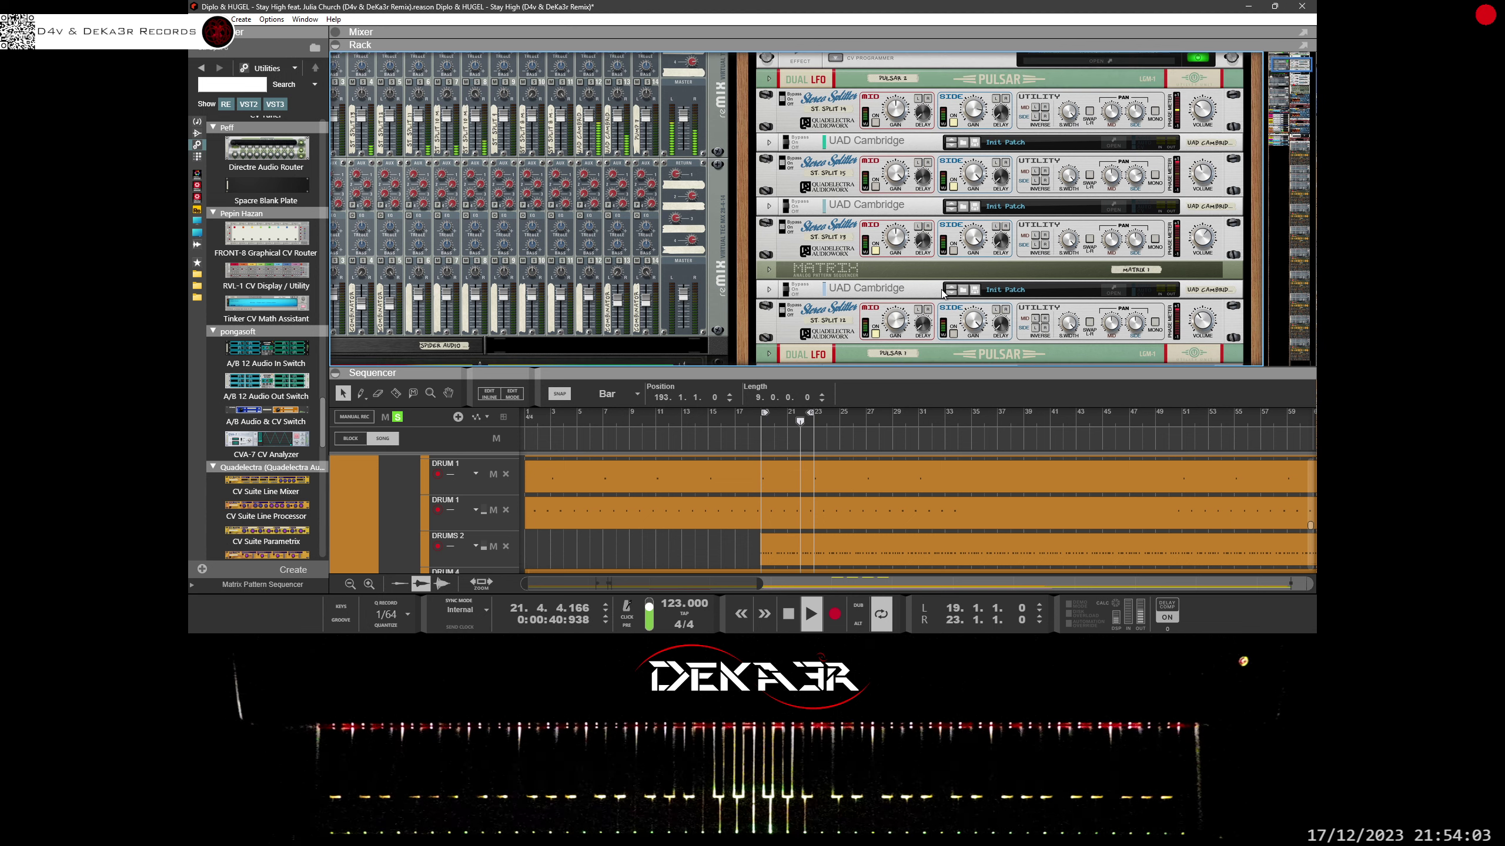
{"action": "left_click", "coordinate": [876, 253]}
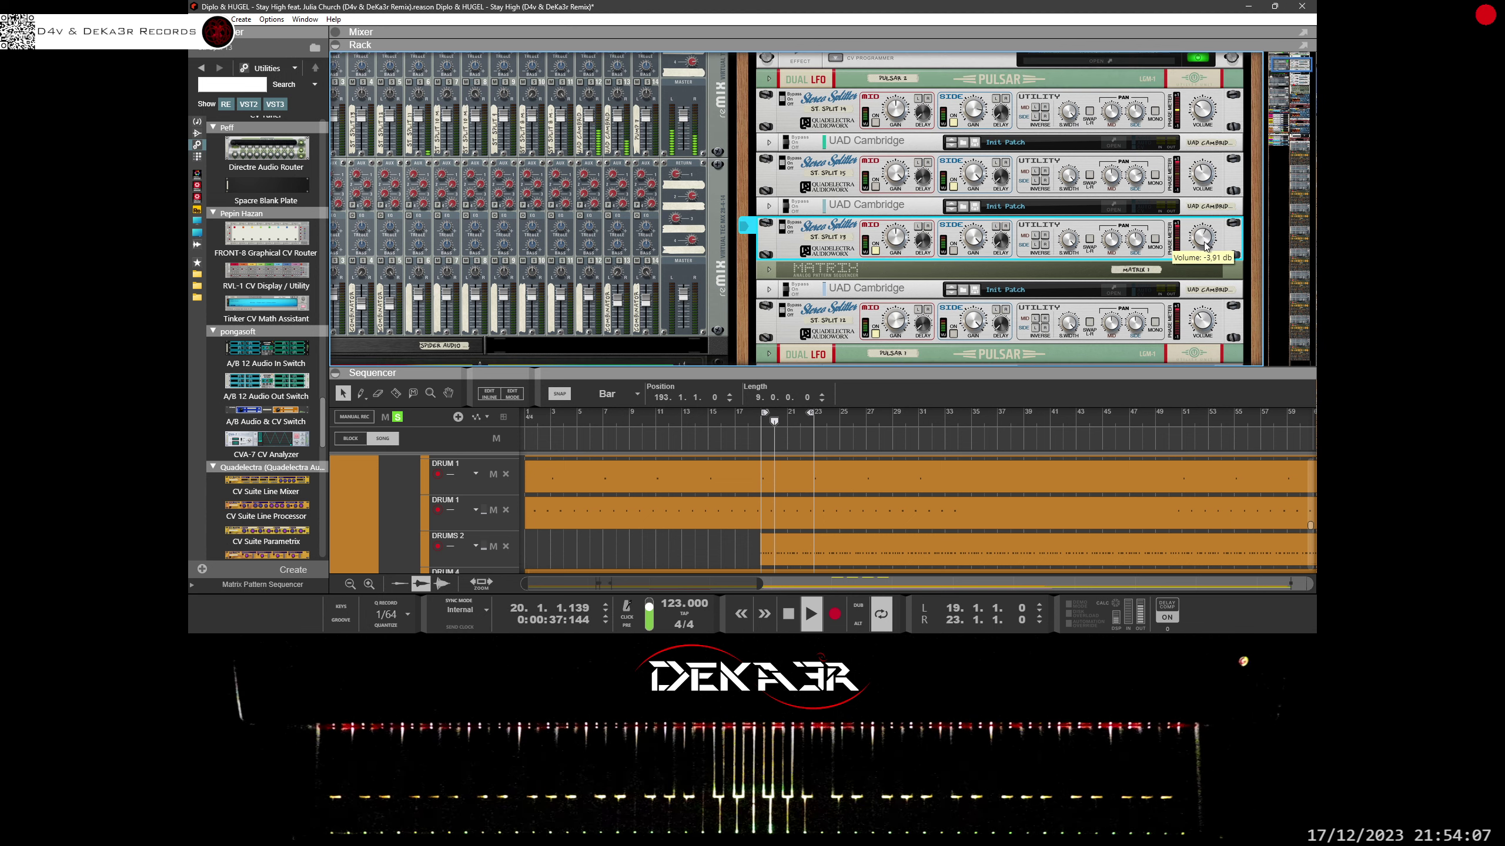
{"action": "left_click_drag", "start_coordinate": [1204, 270], "coordinate": [1203, 260]}
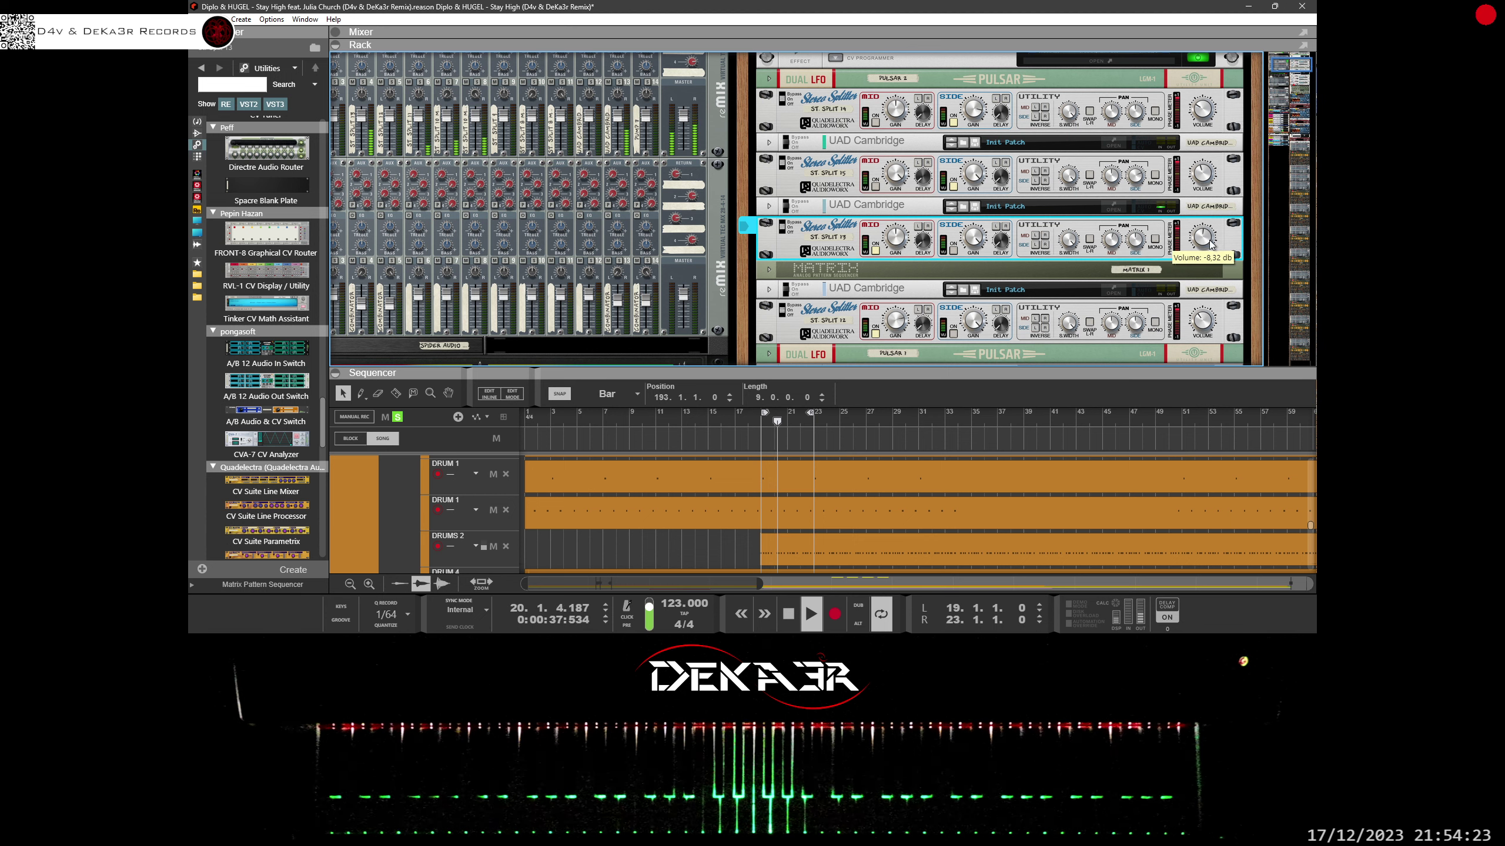
{"action": "mouse_move", "coordinate": [1208, 243]}
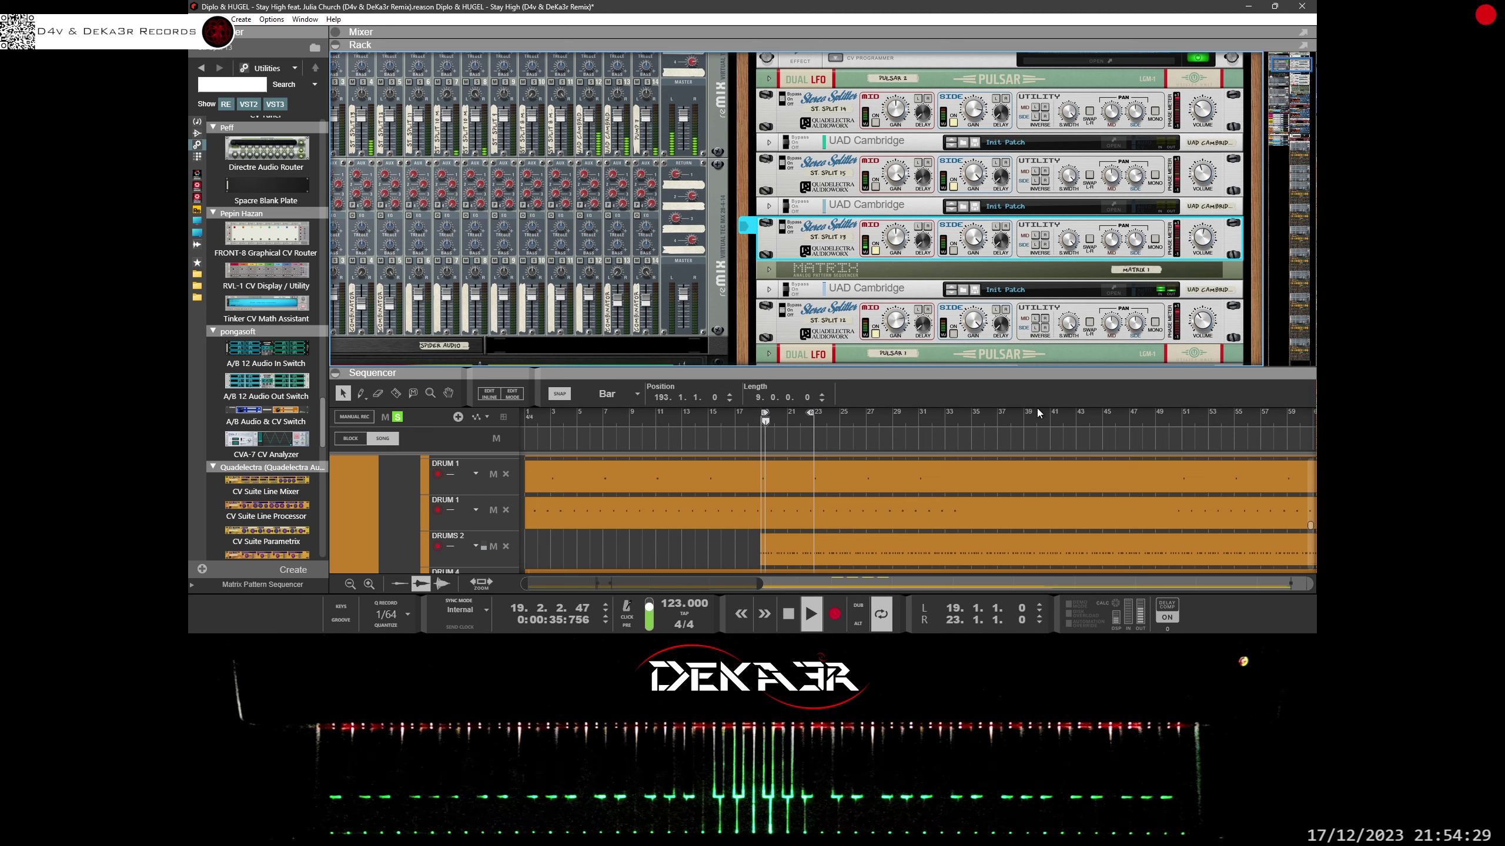
Step: Enlarge the sequencer over the rack and extend the loop end to bar 36
{"action": "left_click_drag", "start_coordinate": [1032, 375], "coordinate": [1032, 59]}
{"action": "scroll", "coordinate": [952, 273], "scroll_direction": "down", "scroll_amount": 10}
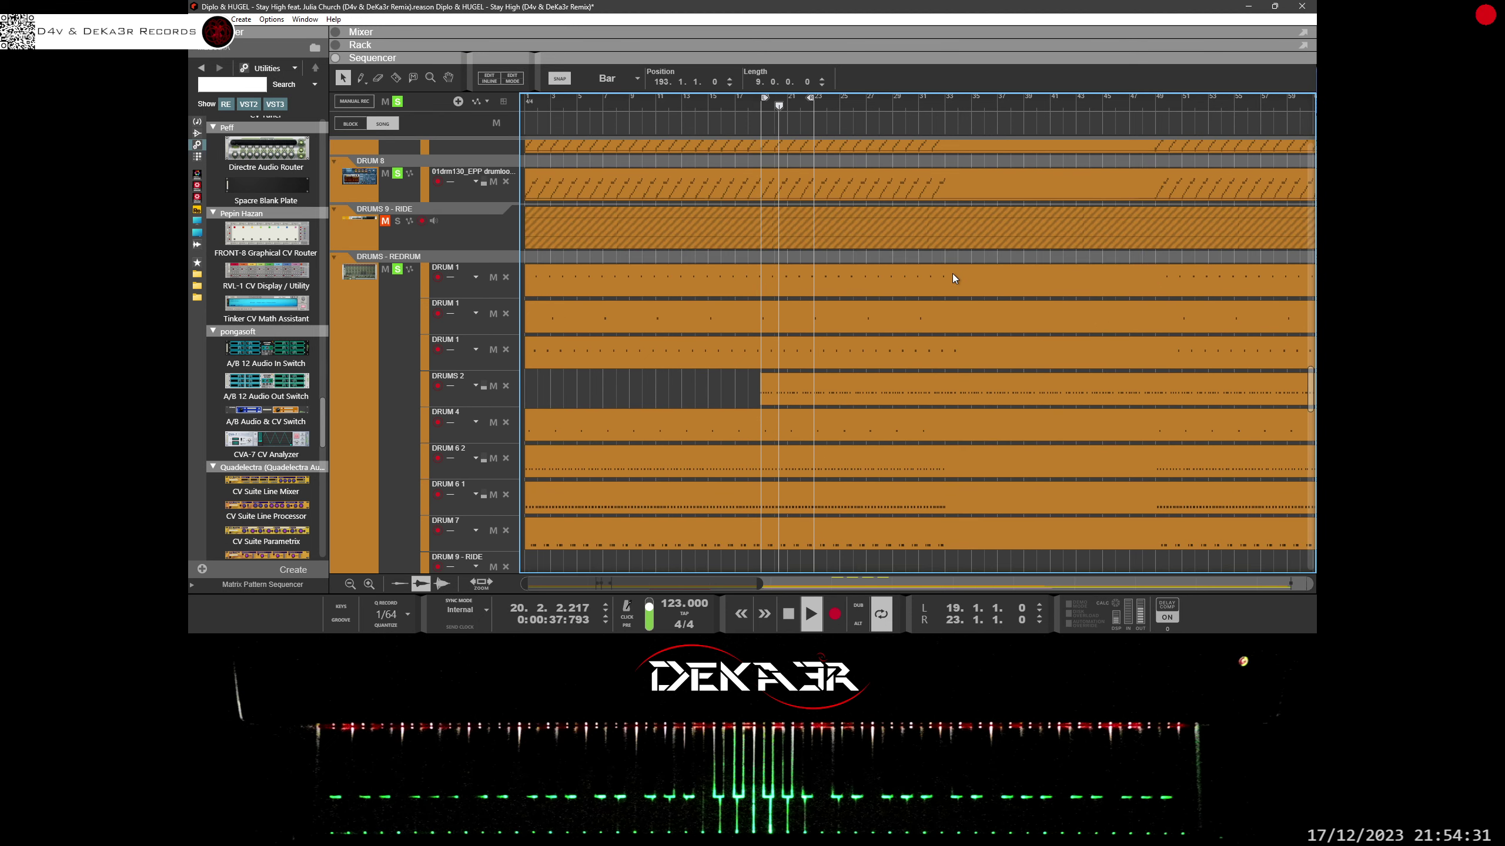
{"action": "scroll", "coordinate": [952, 279], "scroll_direction": "down", "scroll_amount": 1}
{"action": "scroll", "coordinate": [952, 278], "scroll_direction": "up", "scroll_amount": 1}
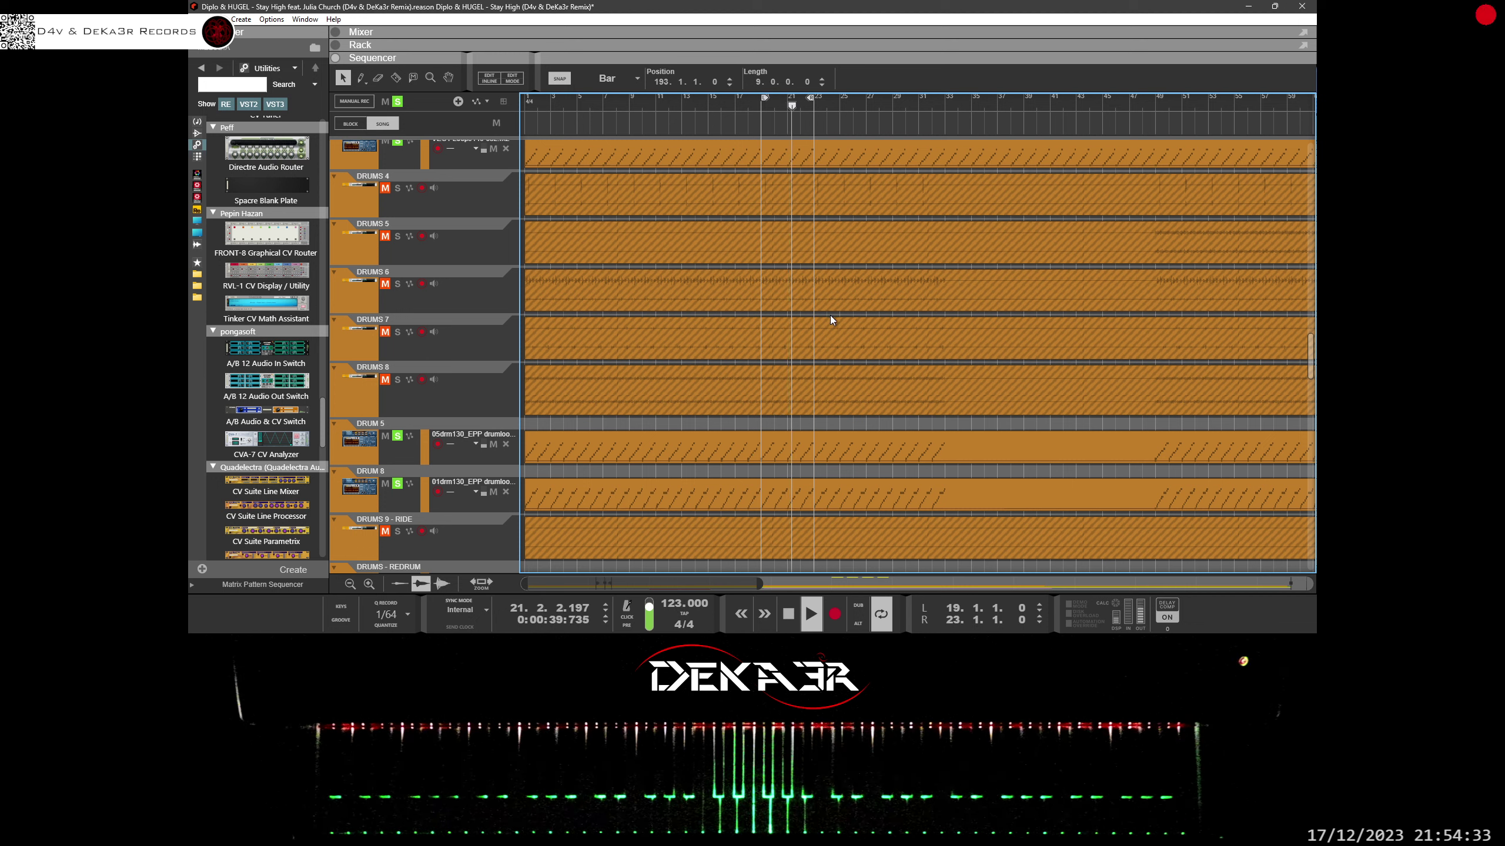
{"action": "left_click_drag", "start_coordinate": [796, 105], "coordinate": [945, 106]}
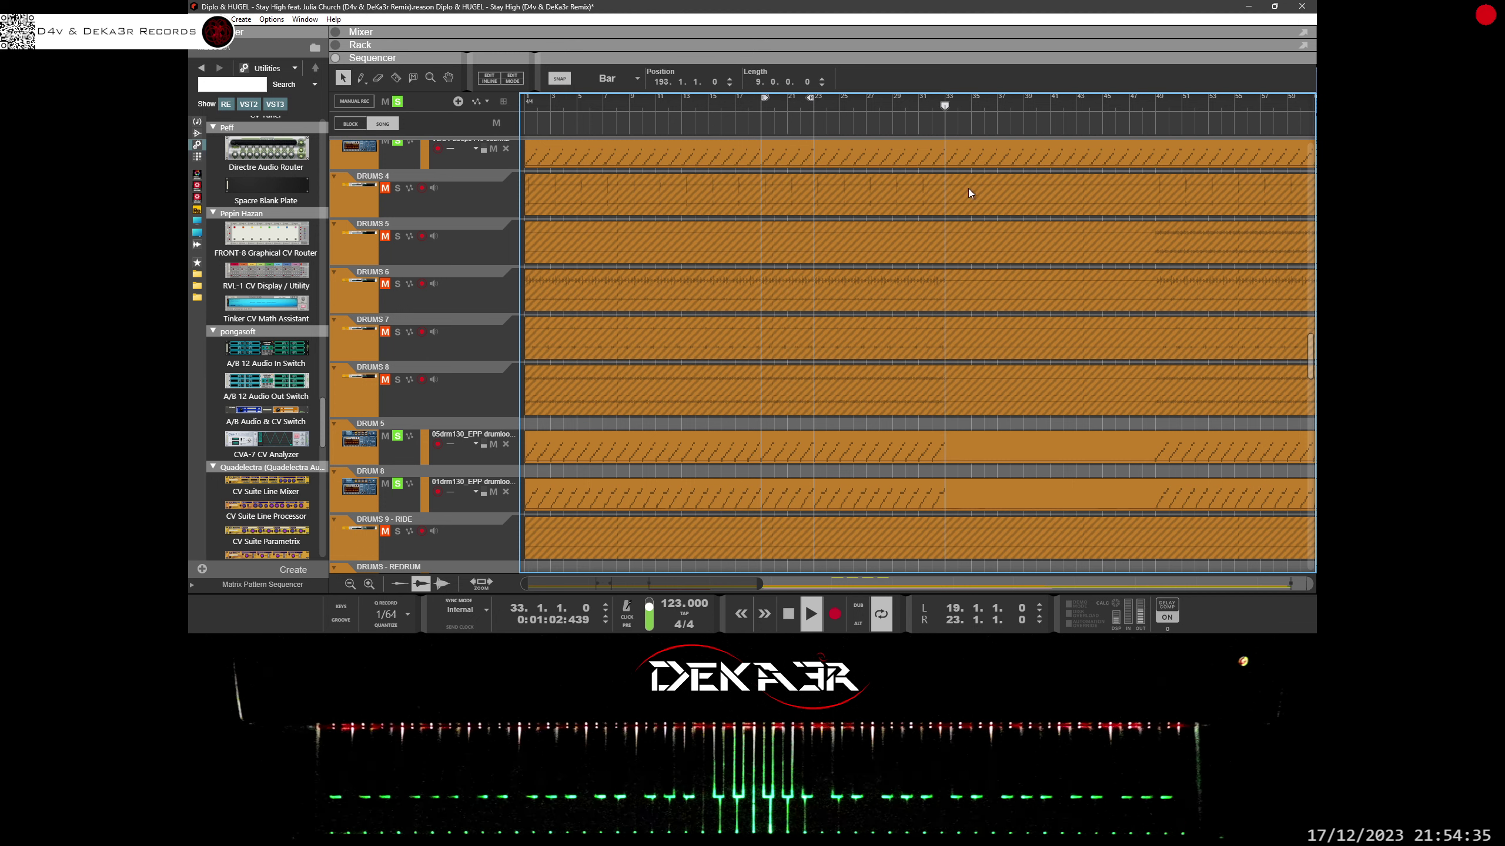
{"action": "left_click", "coordinate": [811, 101]}
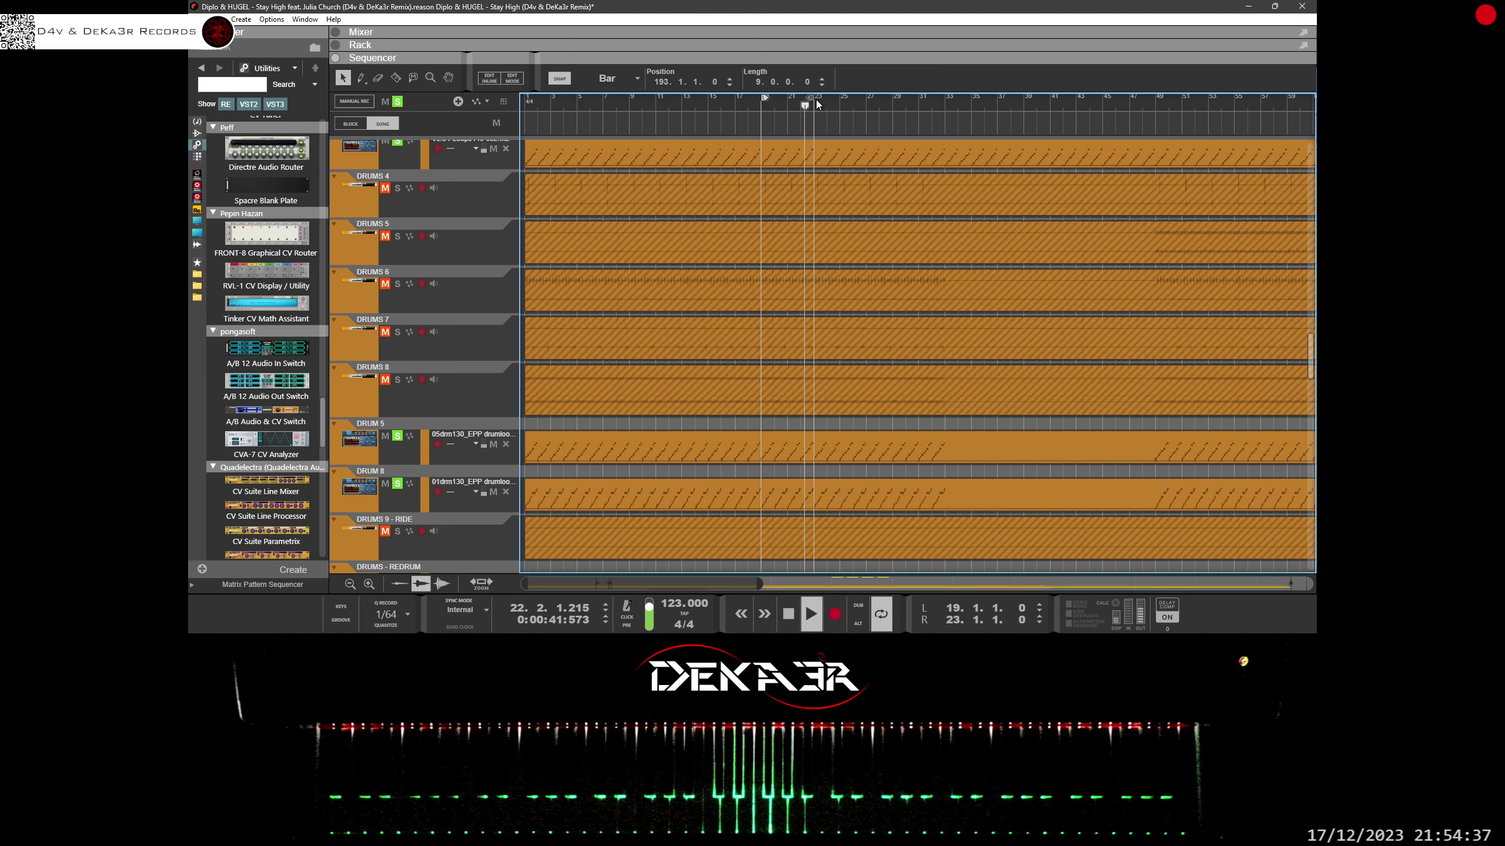
{"action": "left_click_drag", "start_coordinate": [815, 99], "coordinate": [985, 99]}
Step: Solo and unmute the SUB GRAVE instrument track, and move the loop end to bar 33
{"action": "scroll", "coordinate": [986, 175], "scroll_direction": "down", "scroll_amount": 6}
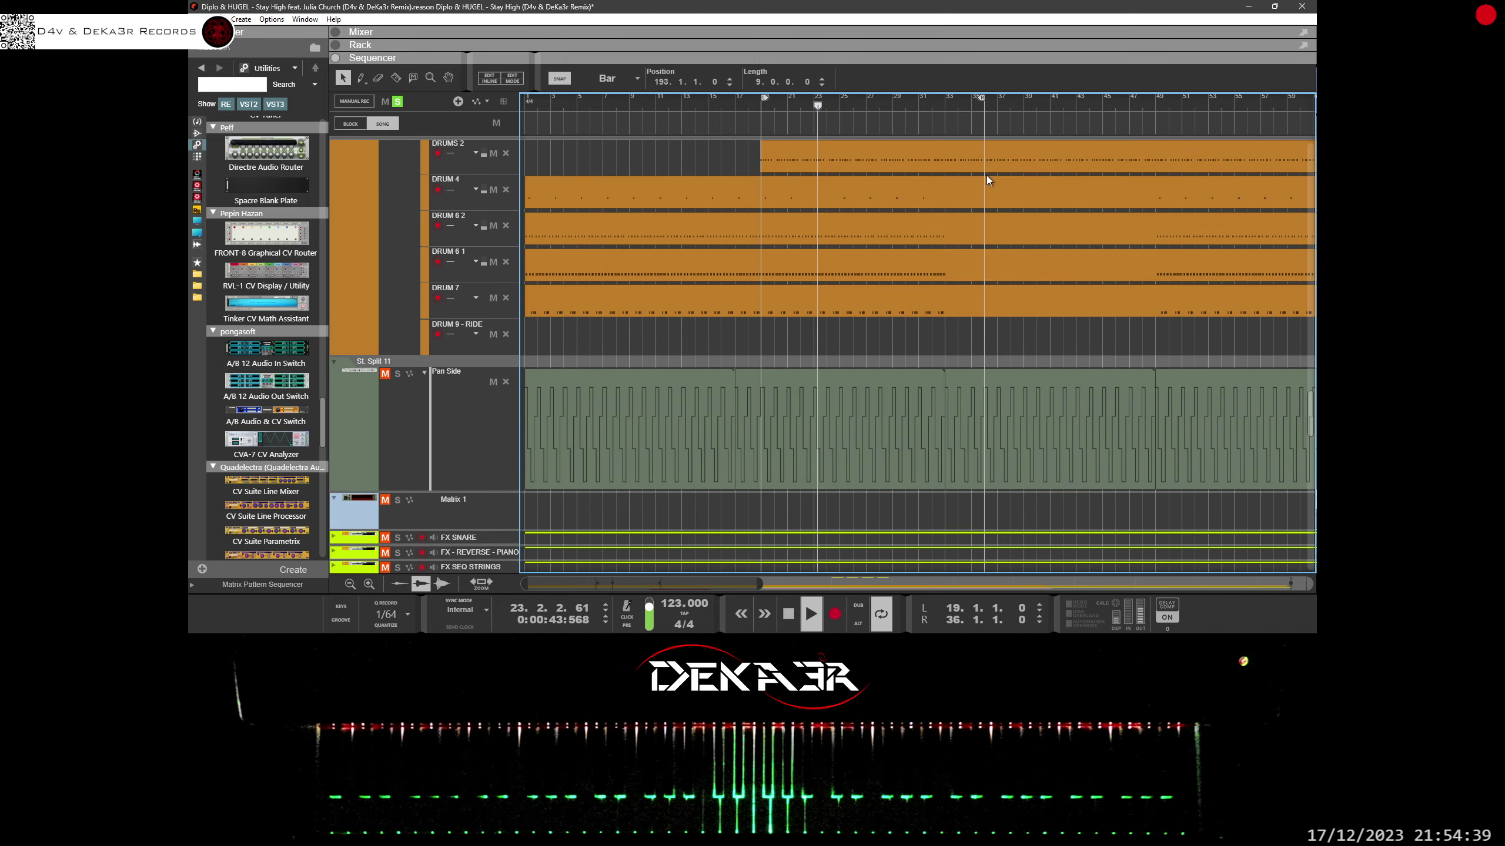
{"action": "scroll", "coordinate": [986, 175], "scroll_direction": "up", "scroll_amount": 1}
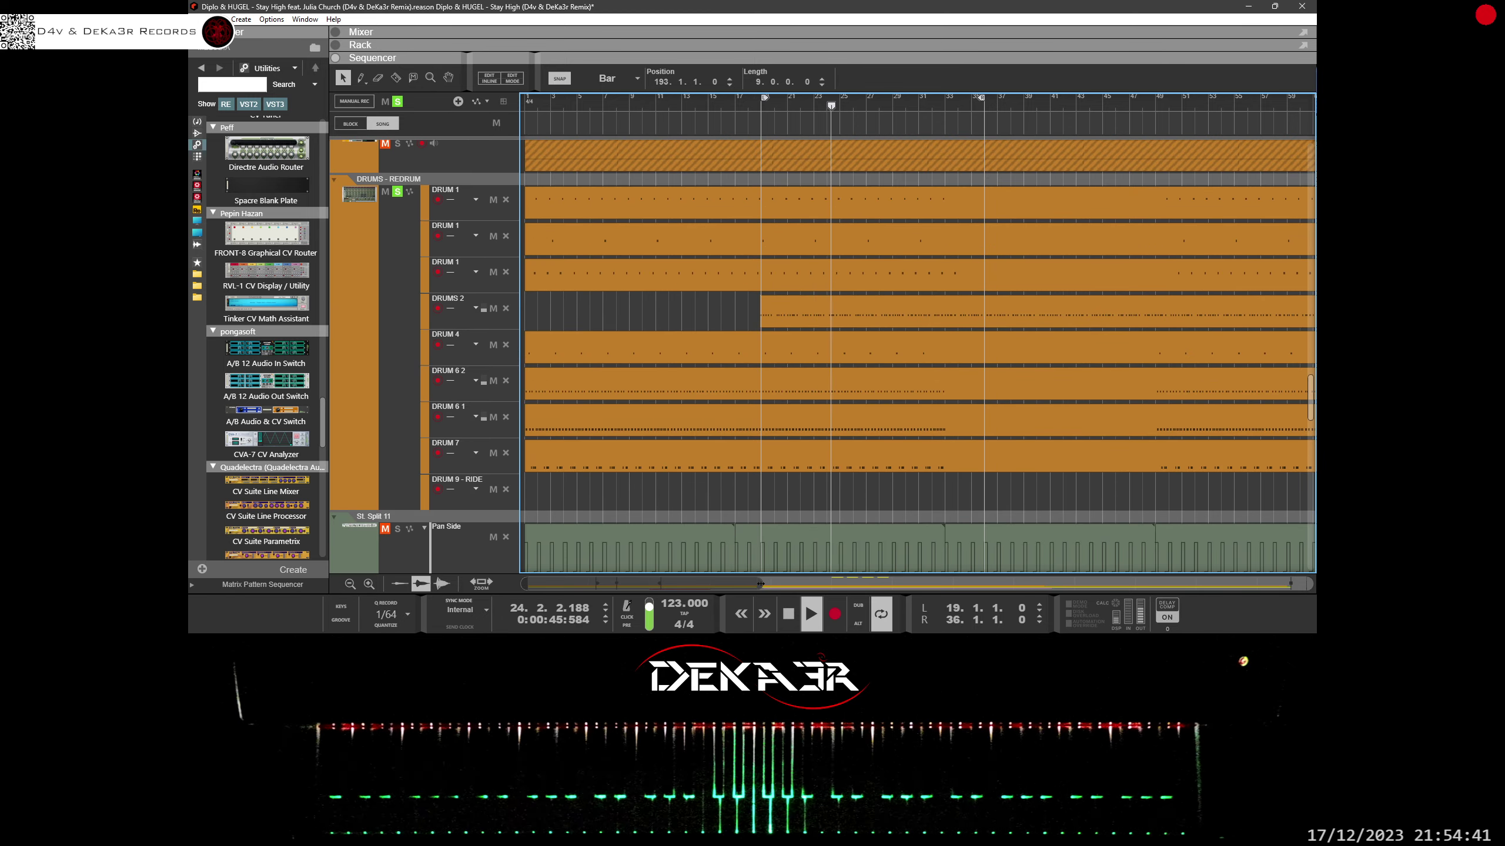
{"action": "left_click_drag", "start_coordinate": [760, 584], "coordinate": [883, 583]}
{"action": "scroll", "coordinate": [835, 449], "scroll_direction": "down", "scroll_amount": 5}
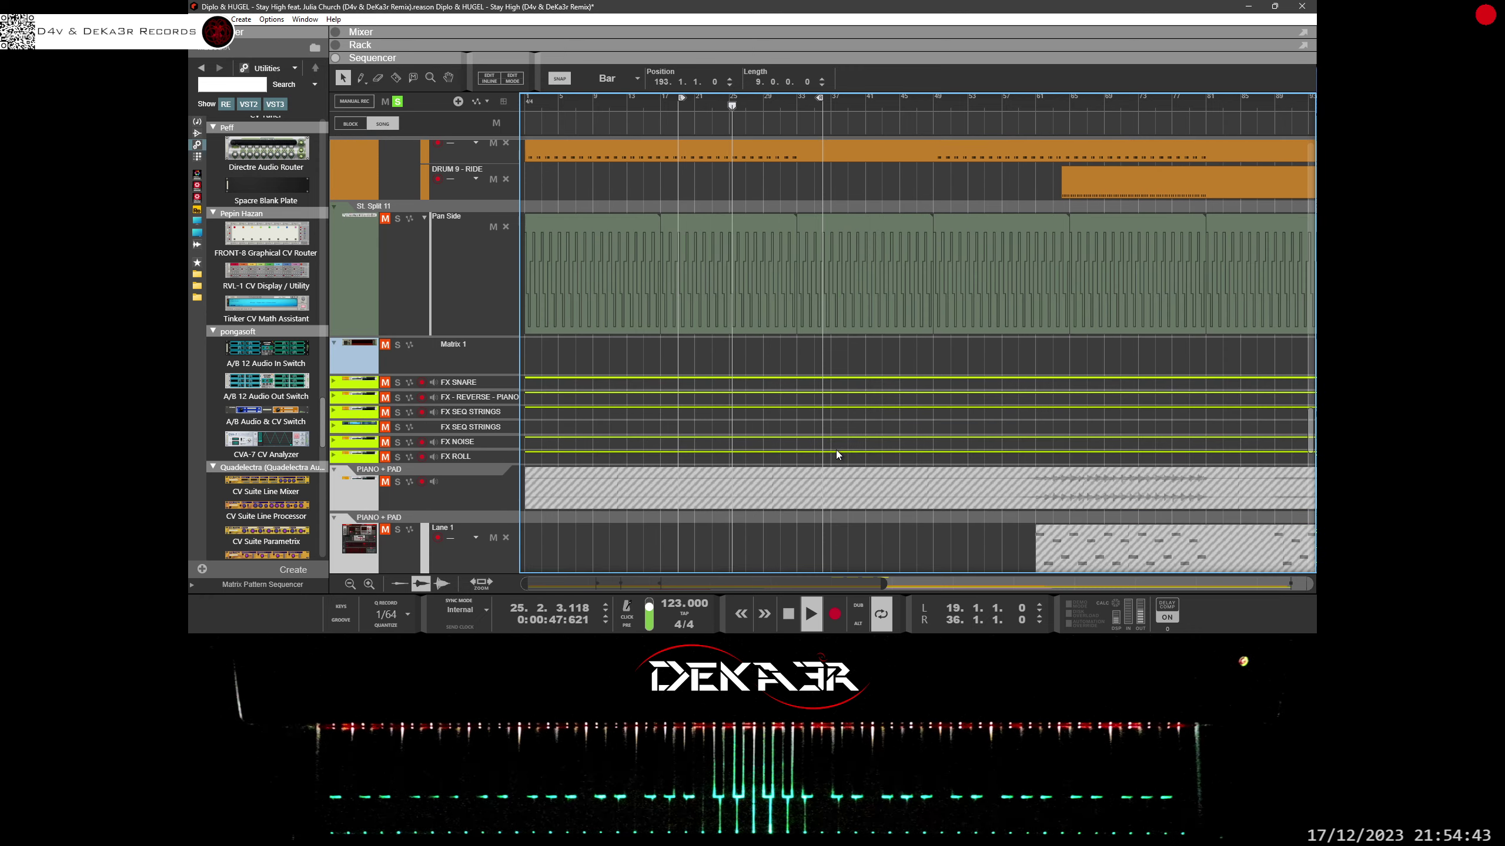
{"action": "scroll", "coordinate": [836, 449], "scroll_direction": "down", "scroll_amount": 5}
{"action": "scroll", "coordinate": [836, 449], "scroll_direction": "down", "scroll_amount": 10}
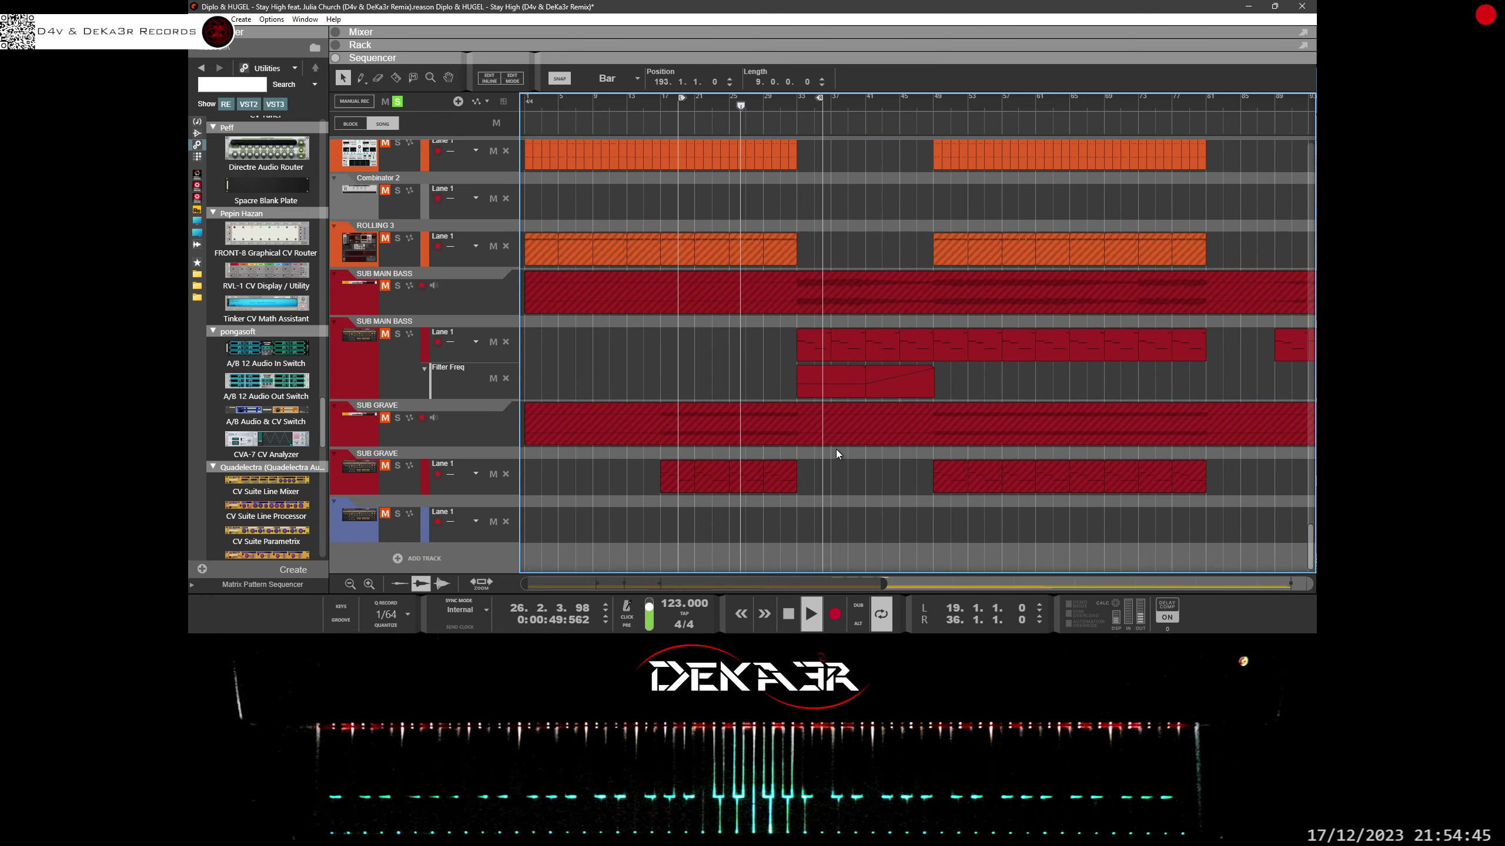
{"action": "left_click", "coordinate": [397, 465]}
{"action": "left_click", "coordinate": [385, 466]}
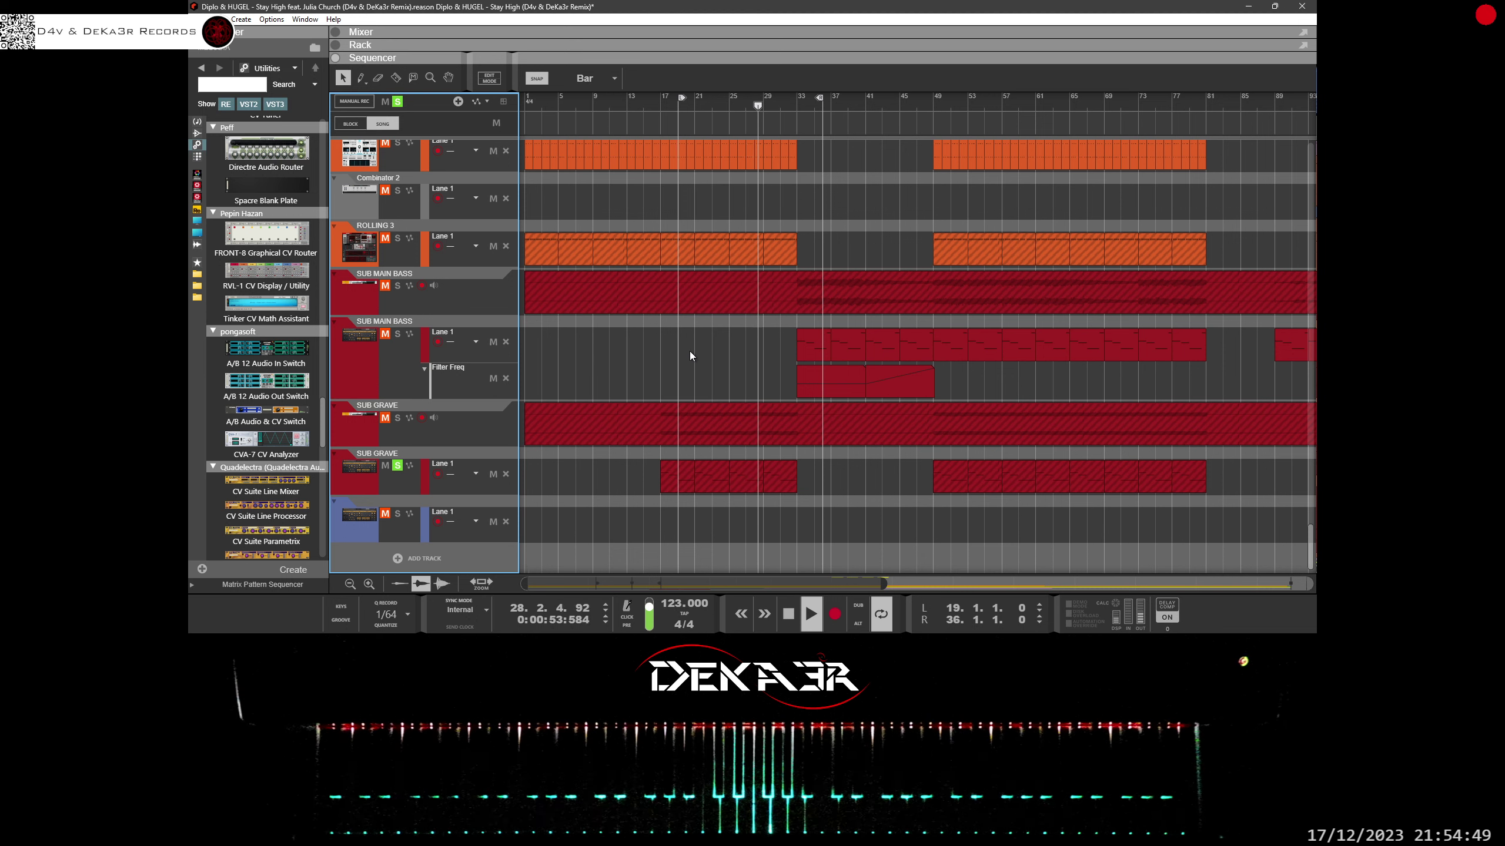
{"action": "mouse_move", "coordinate": [818, 96]}
{"action": "left_mouse_down"}
{"action": "mouse_move", "coordinate": [935, 105]}
{"action": "mouse_move", "coordinate": [792, 107]}
{"action": "left_mouse_up"}
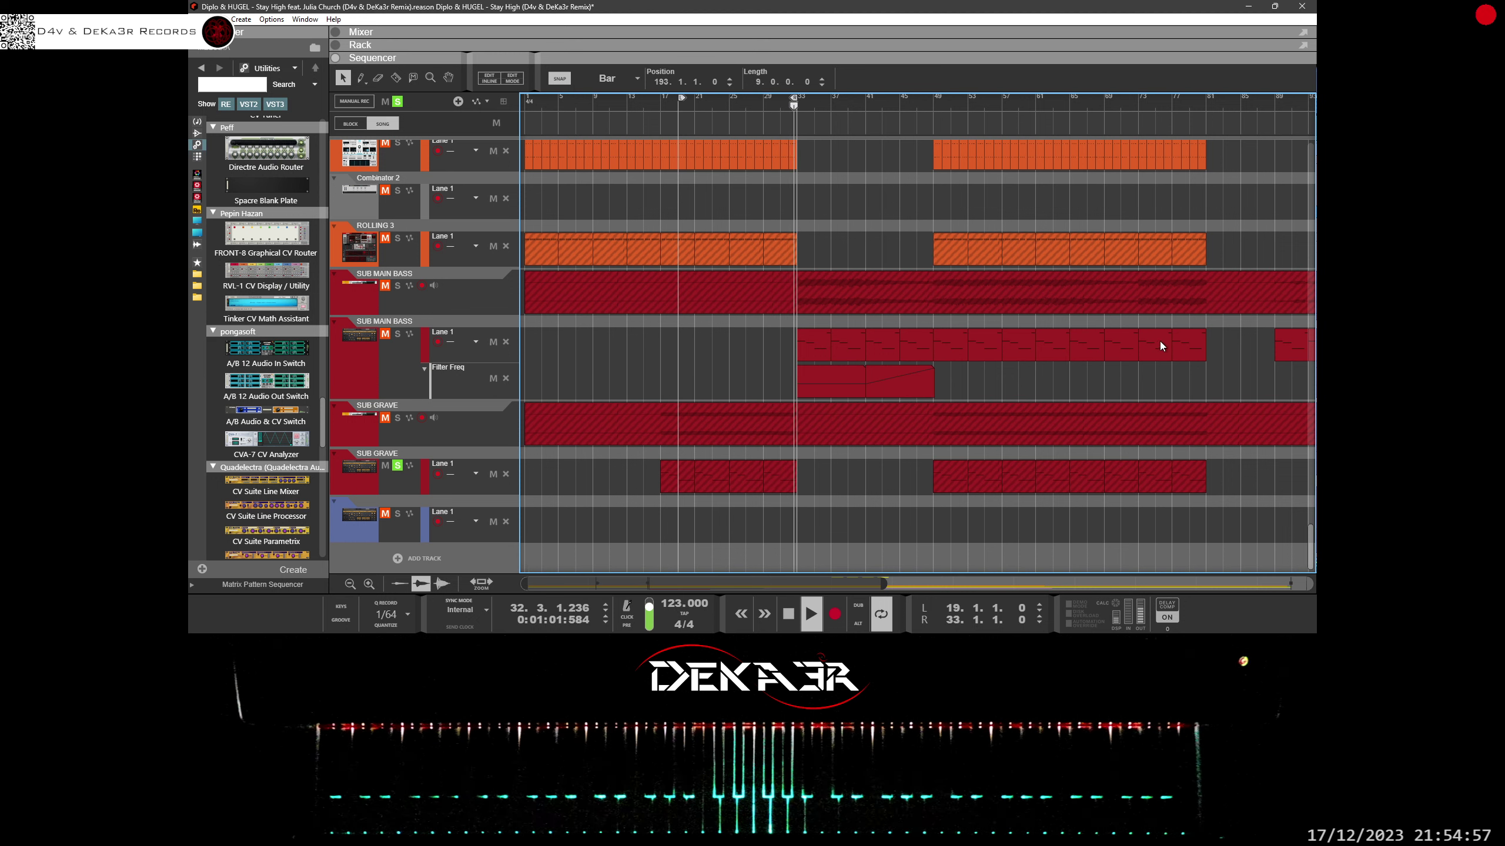
Step: Try placing the SUB MAIN BASS lane's clips in the empty bars before bar 33
{"action": "left_click_drag", "start_coordinate": [1219, 337], "coordinate": [928, 350]}
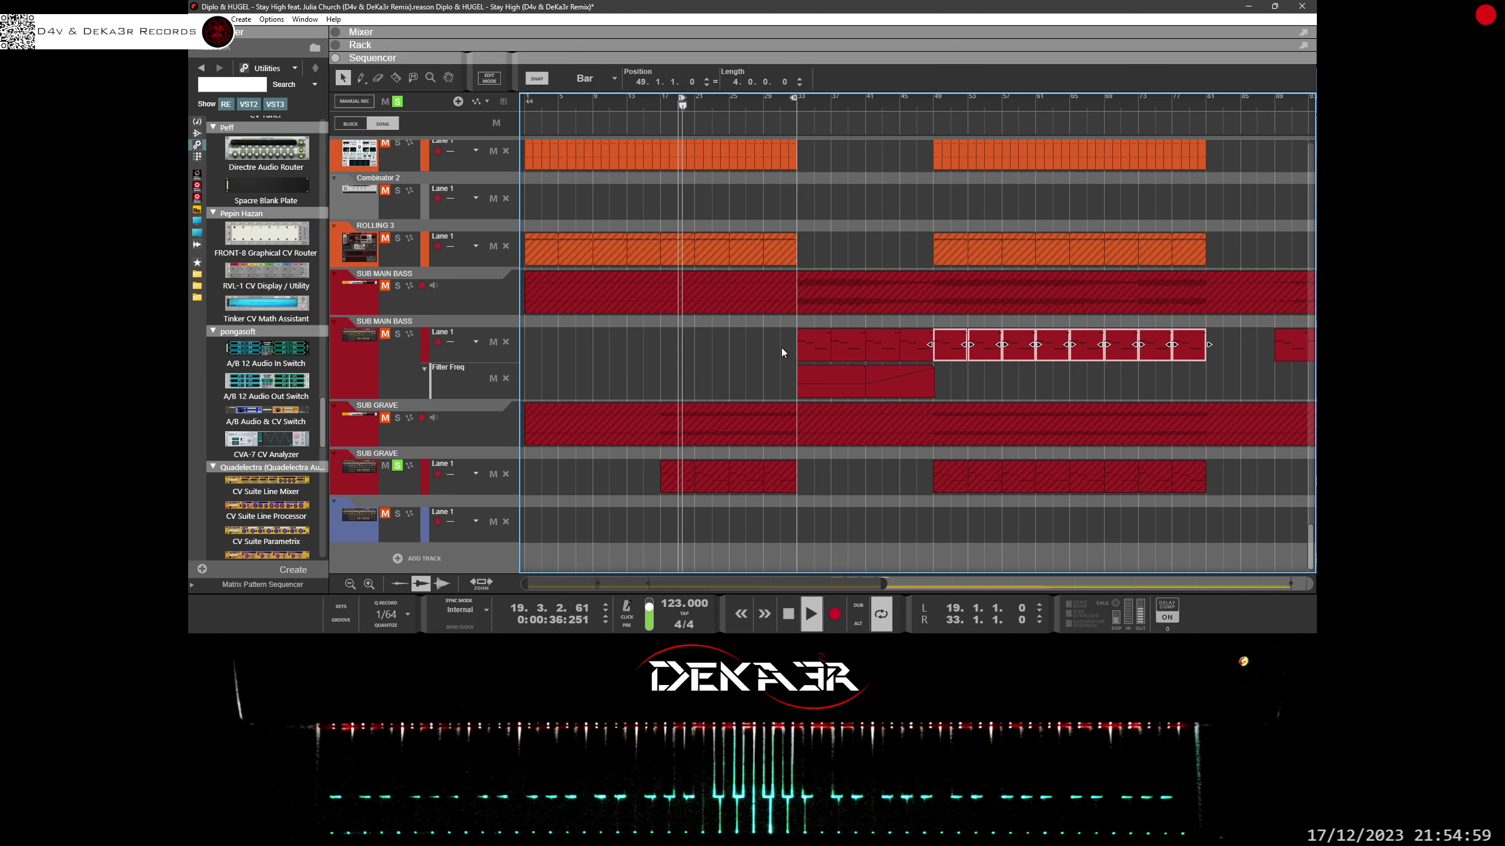
{"action": "left_click_drag", "start_coordinate": [770, 345], "coordinate": [726, 350]}
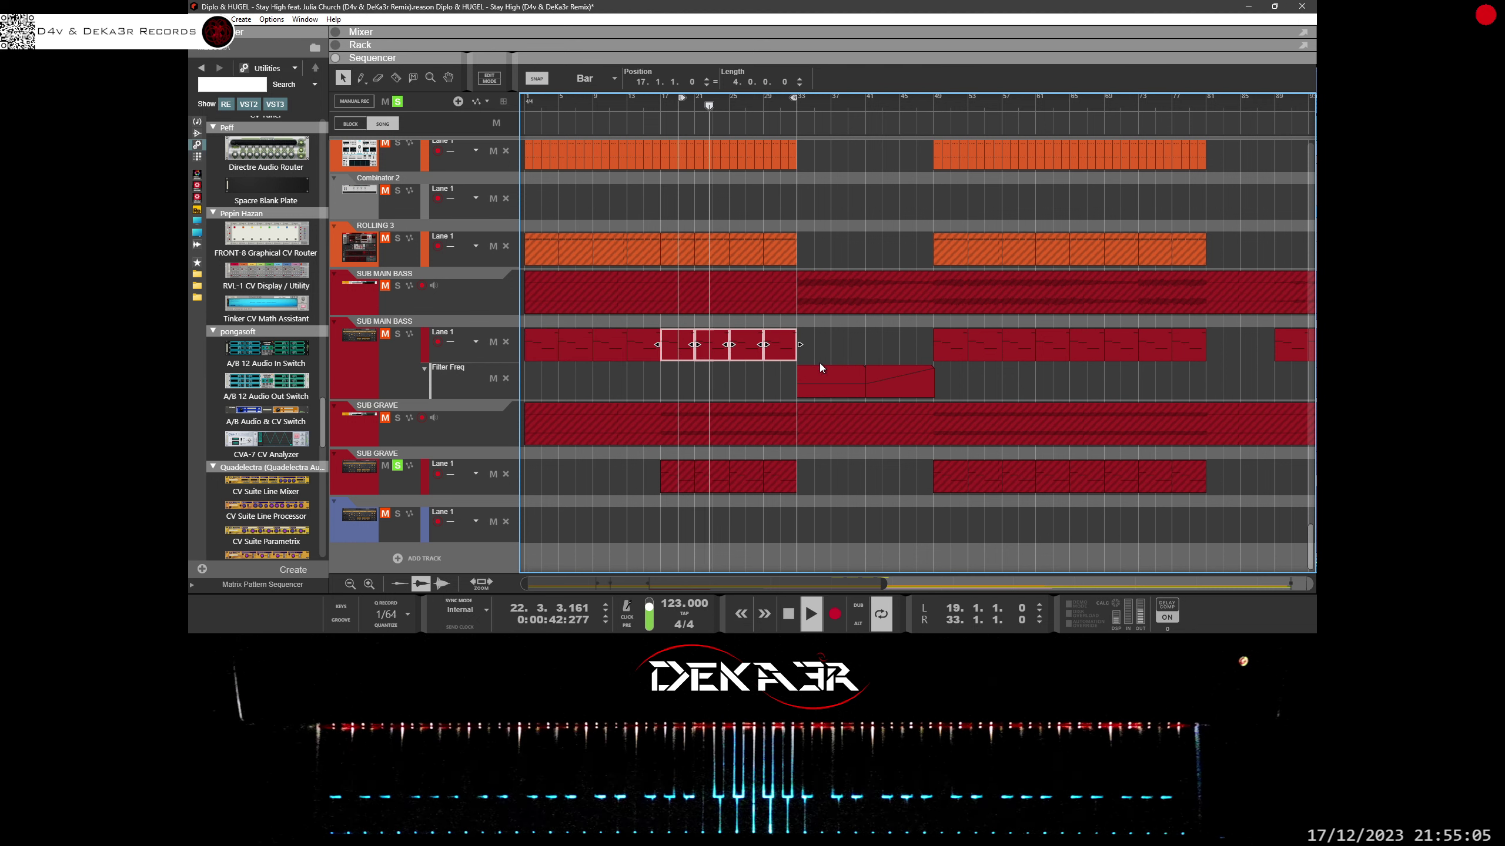
{"action": "left_click_drag", "start_coordinate": [815, 341], "coordinate": [569, 353]}
{"action": "left_click_drag", "start_coordinate": [687, 355], "coordinate": [819, 350]}
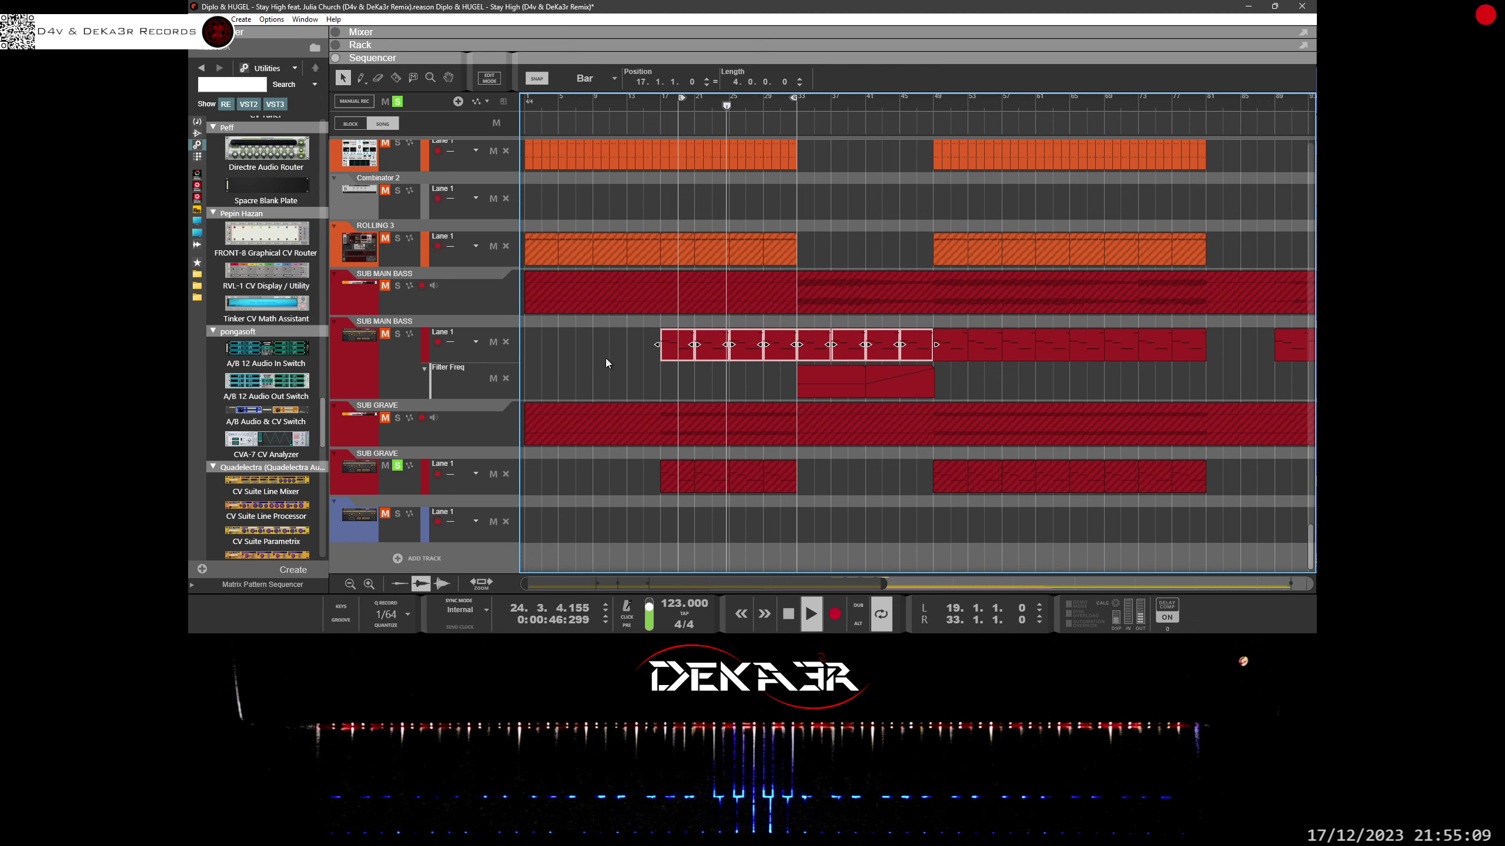
{"action": "left_click_drag", "start_coordinate": [621, 356], "coordinate": [788, 355]}
{"action": "key", "text": "Delete"}
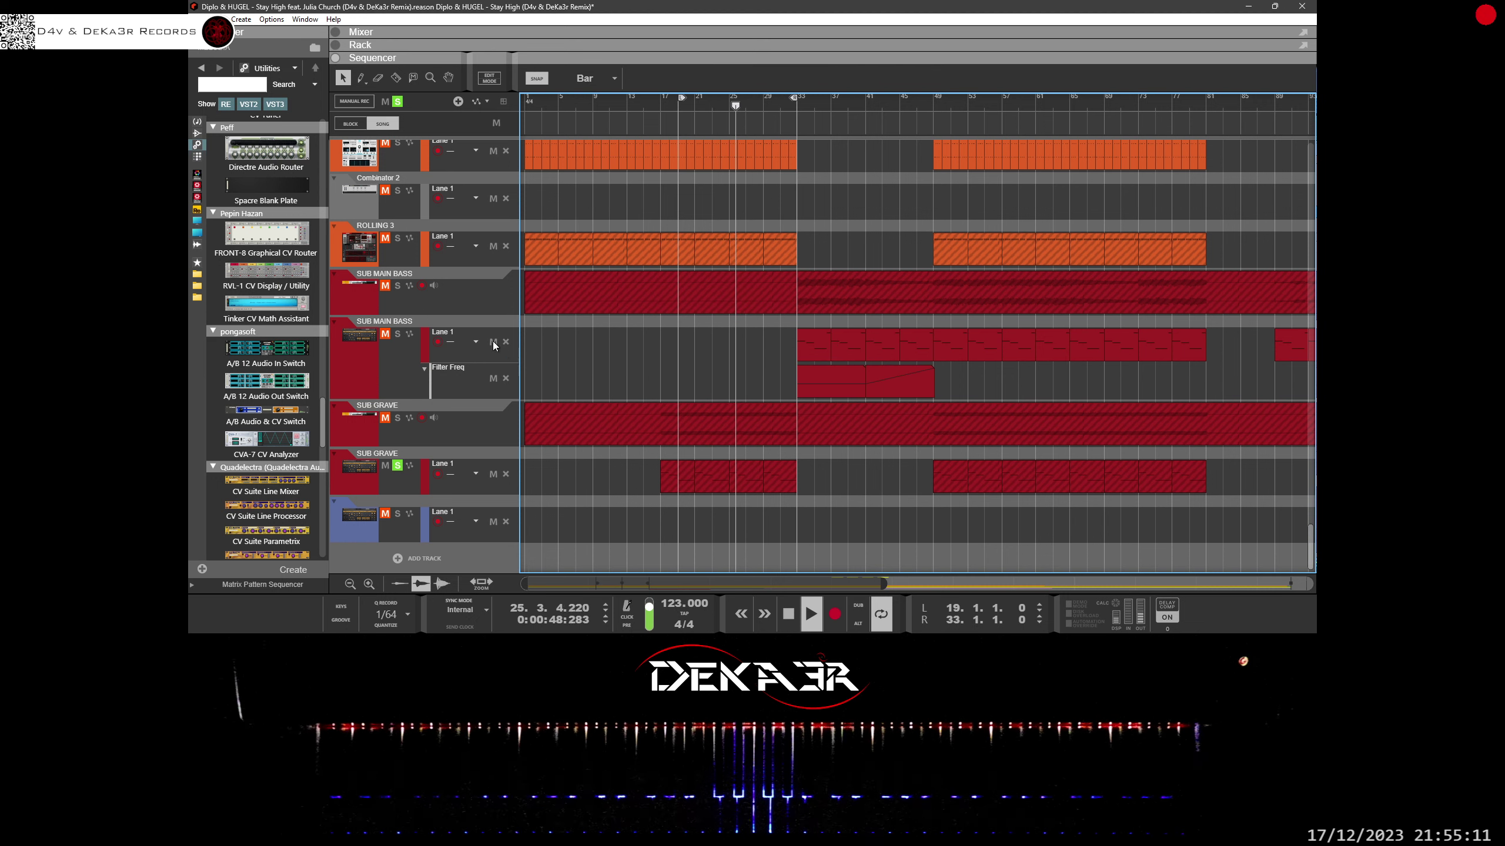
Step: Solo and unmute the SUB MAIN BASS instrument track, and extend the loop end to bar 49
{"action": "left_click", "coordinate": [397, 334]}
{"action": "left_click", "coordinate": [385, 334]}
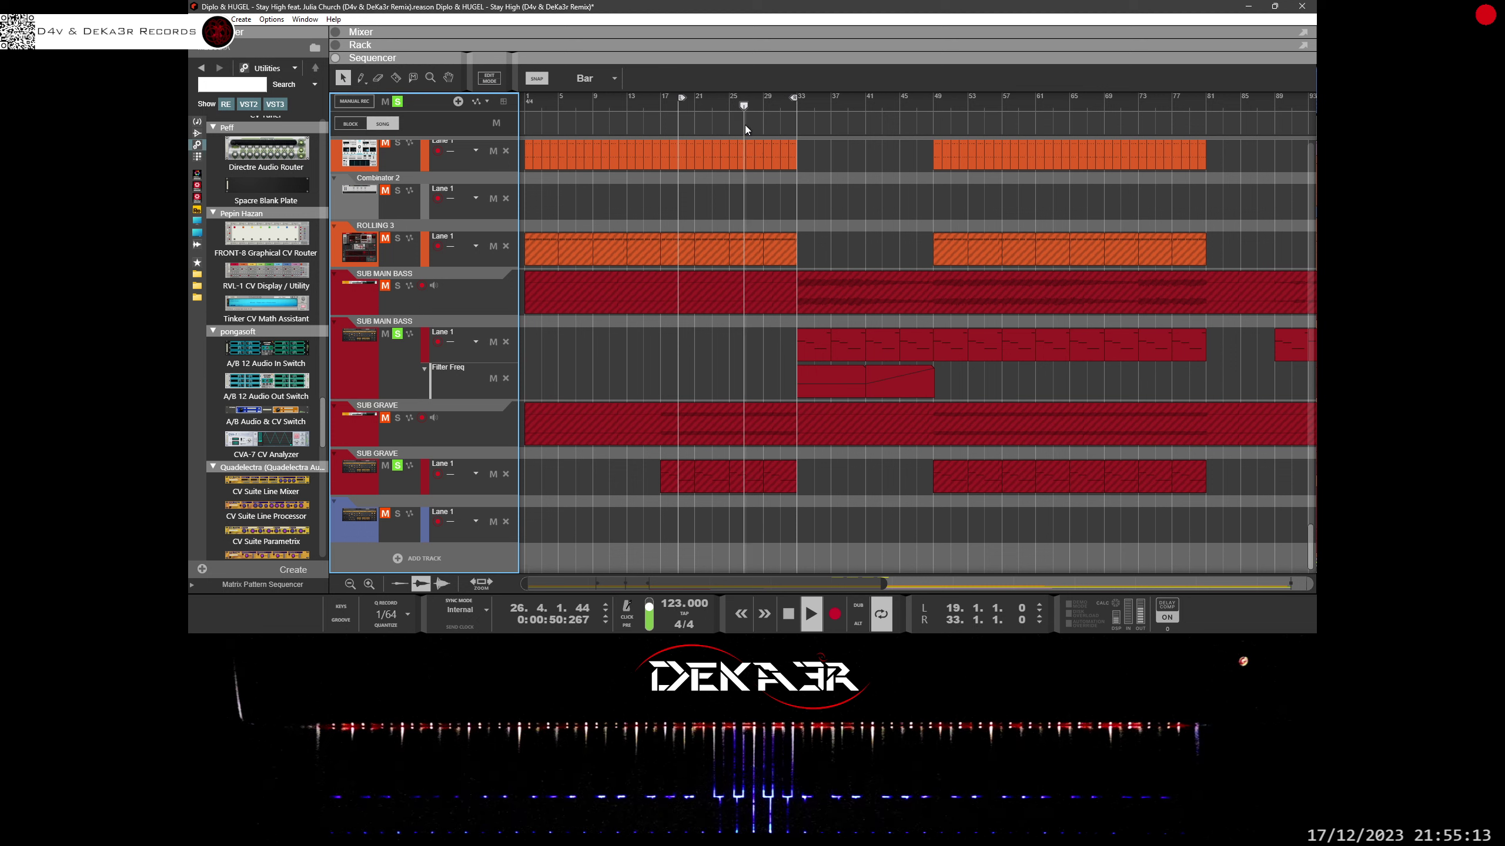
{"action": "left_click_drag", "start_coordinate": [792, 96], "coordinate": [930, 99]}
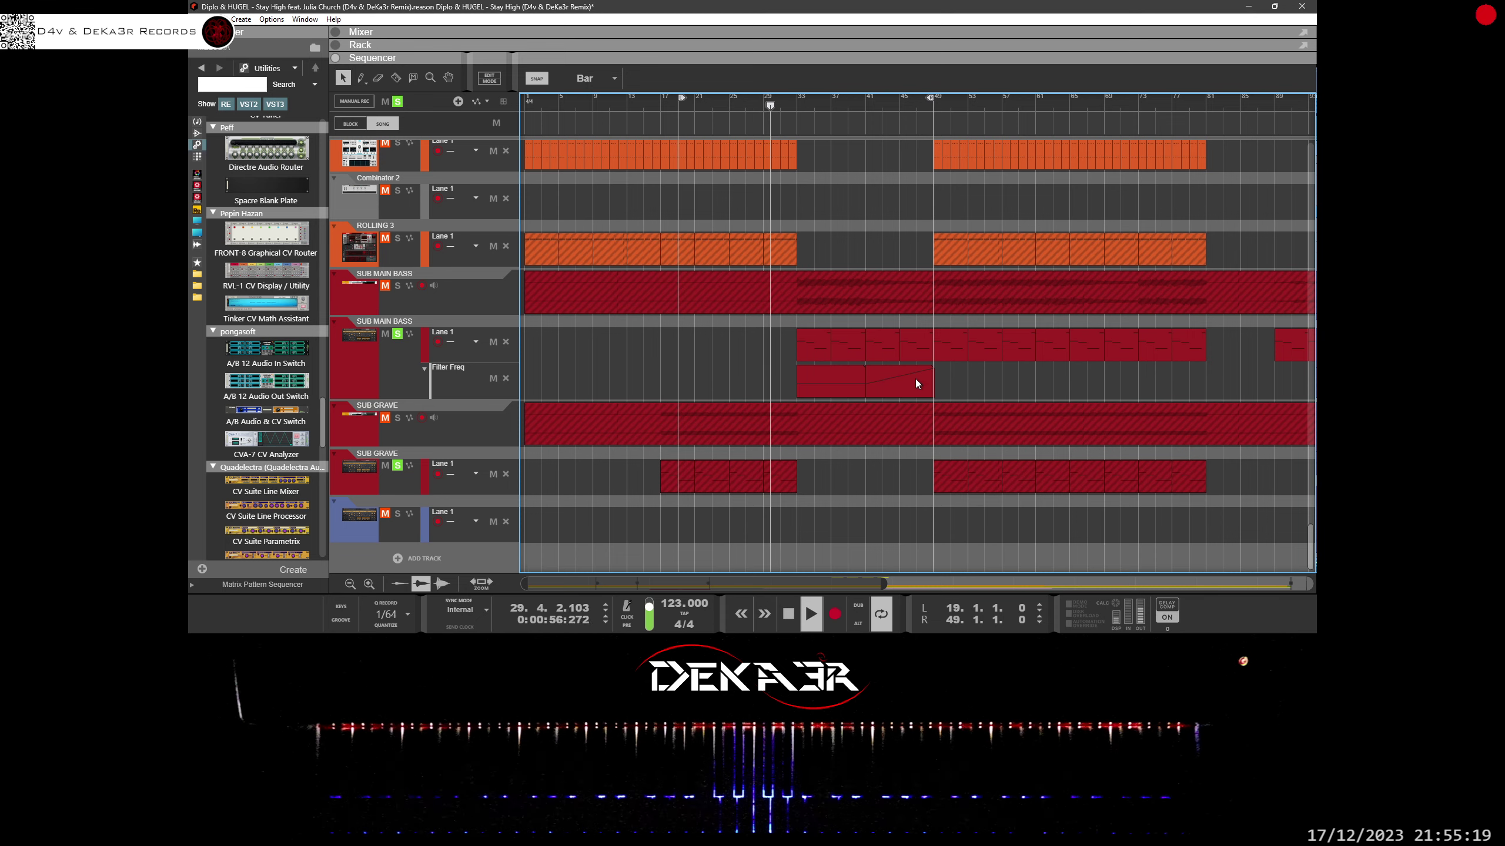
{"action": "scroll", "coordinate": [992, 449], "scroll_direction": "up", "scroll_amount": 10}
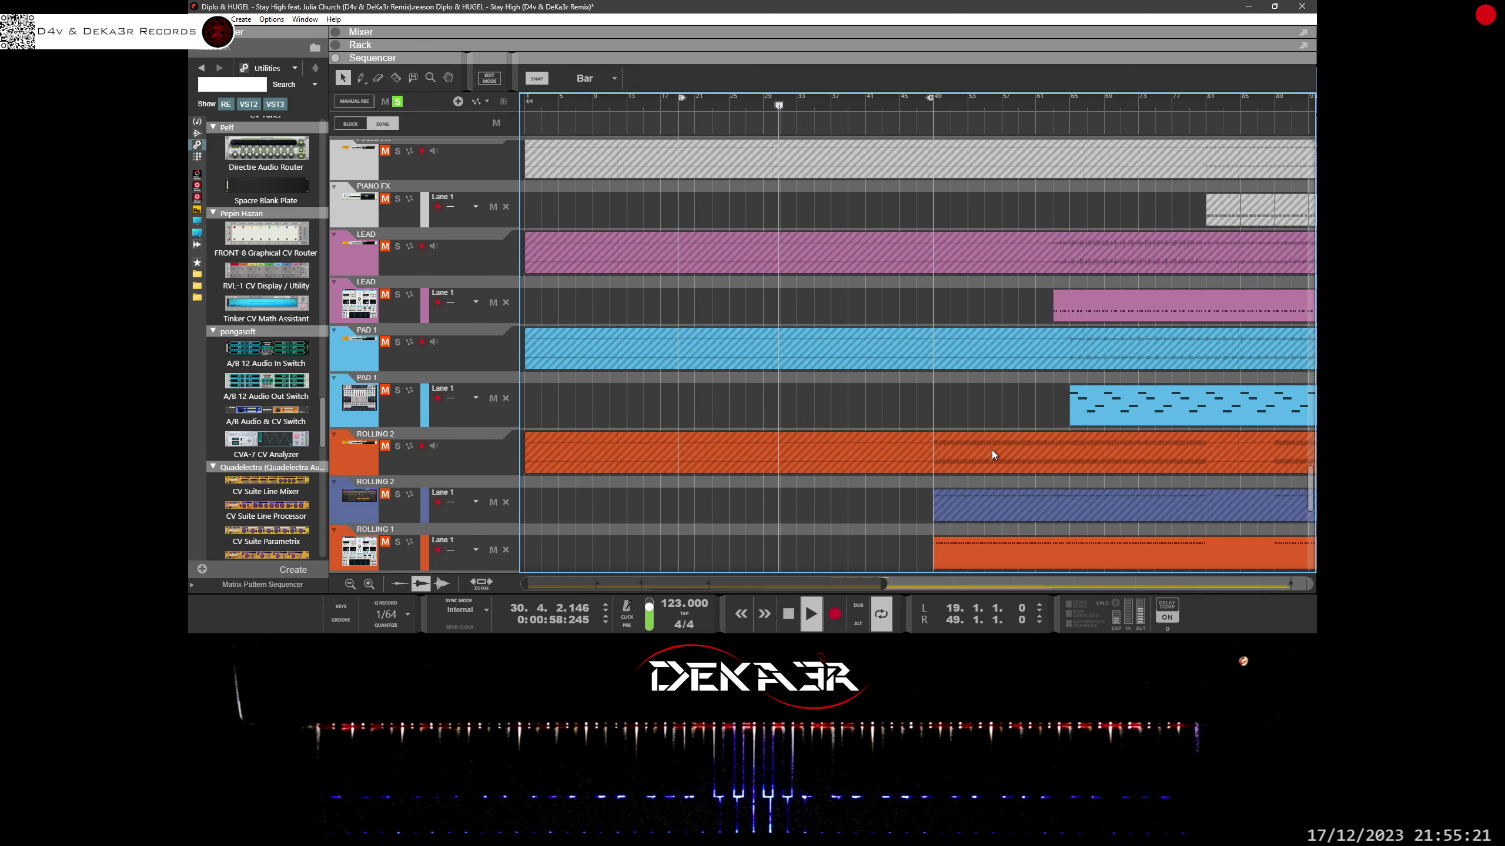
{"action": "scroll", "coordinate": [992, 449], "scroll_direction": "down", "scroll_amount": 15}
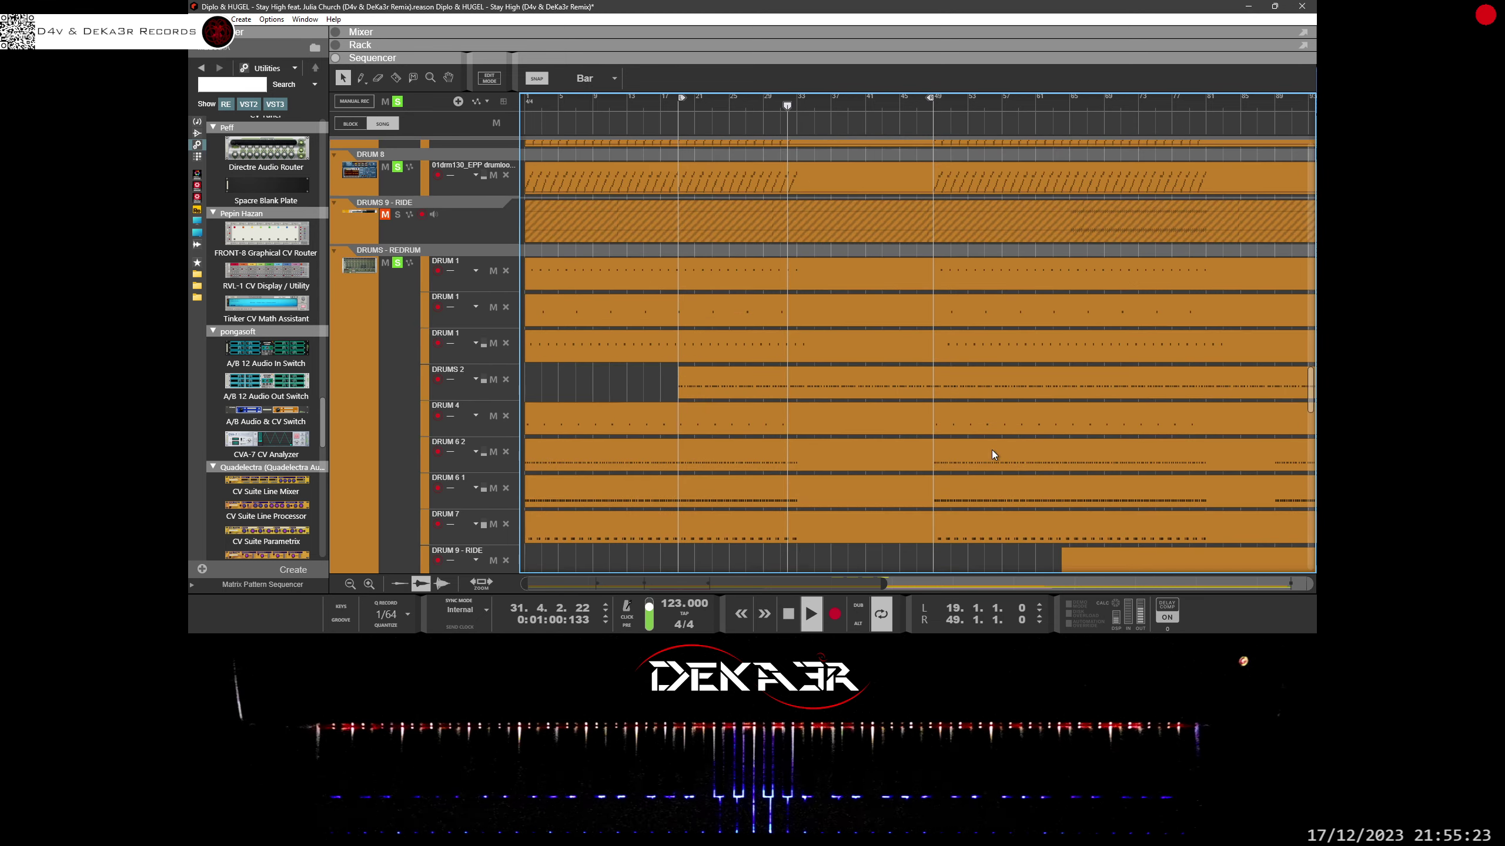
{"action": "scroll", "coordinate": [994, 453], "scroll_direction": "up", "scroll_amount": 15}
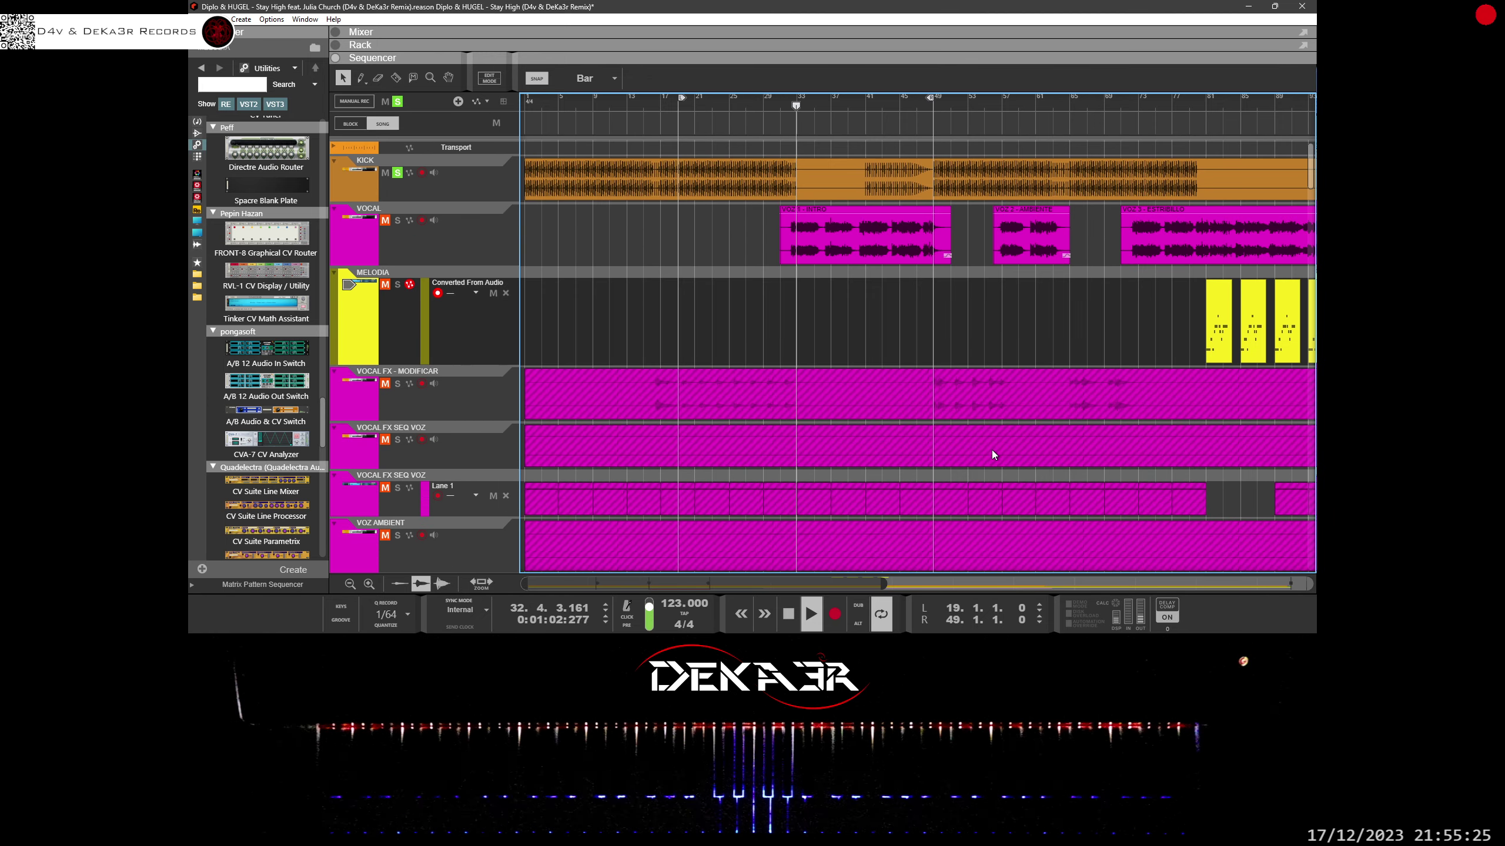
{"action": "scroll", "coordinate": [979, 433], "scroll_direction": "down", "scroll_amount": 15}
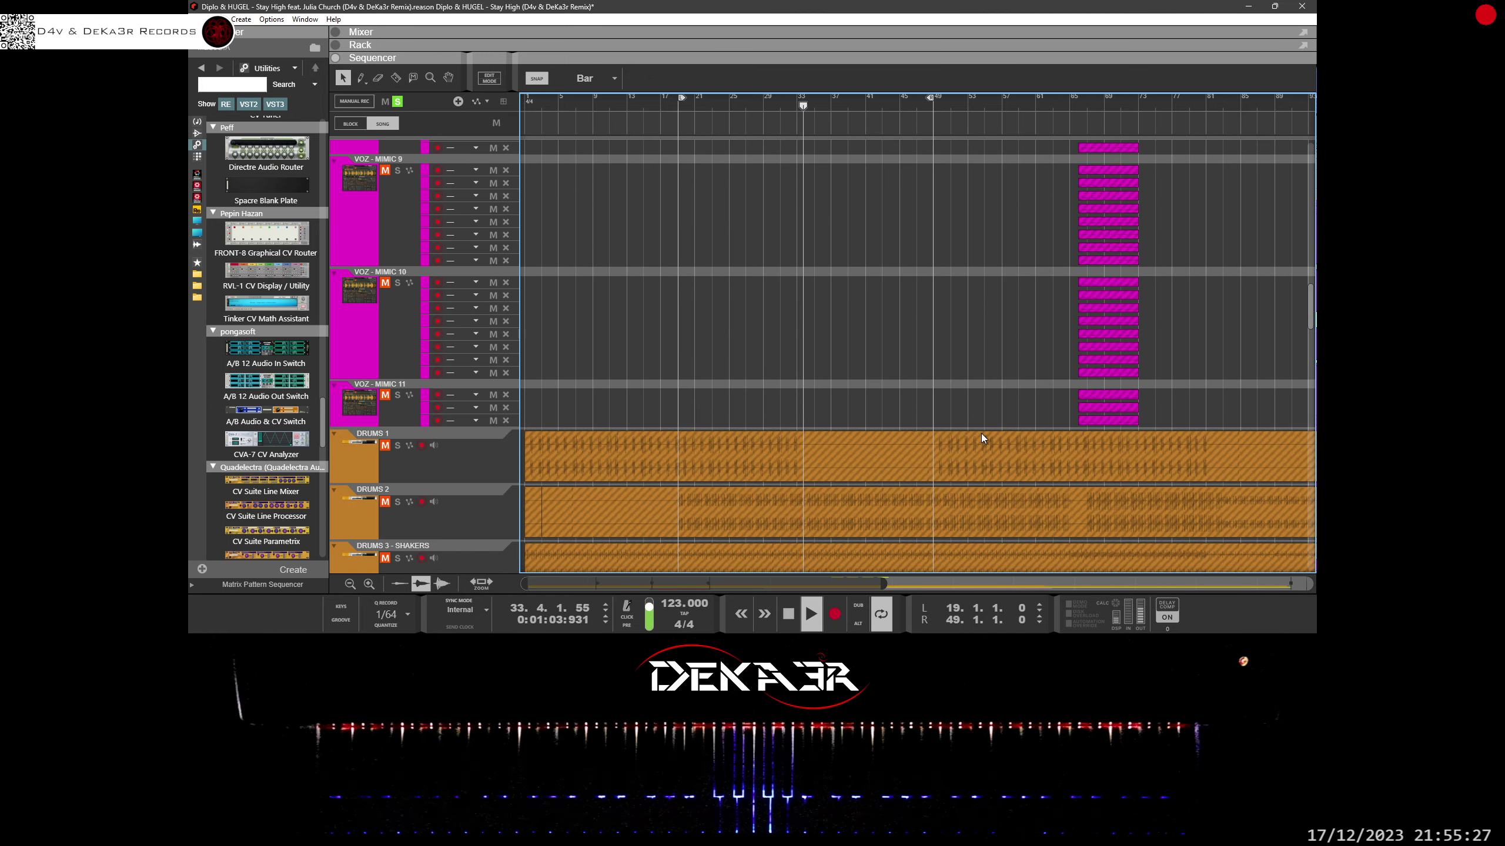
{"action": "scroll", "coordinate": [982, 437], "scroll_direction": "down", "scroll_amount": 15}
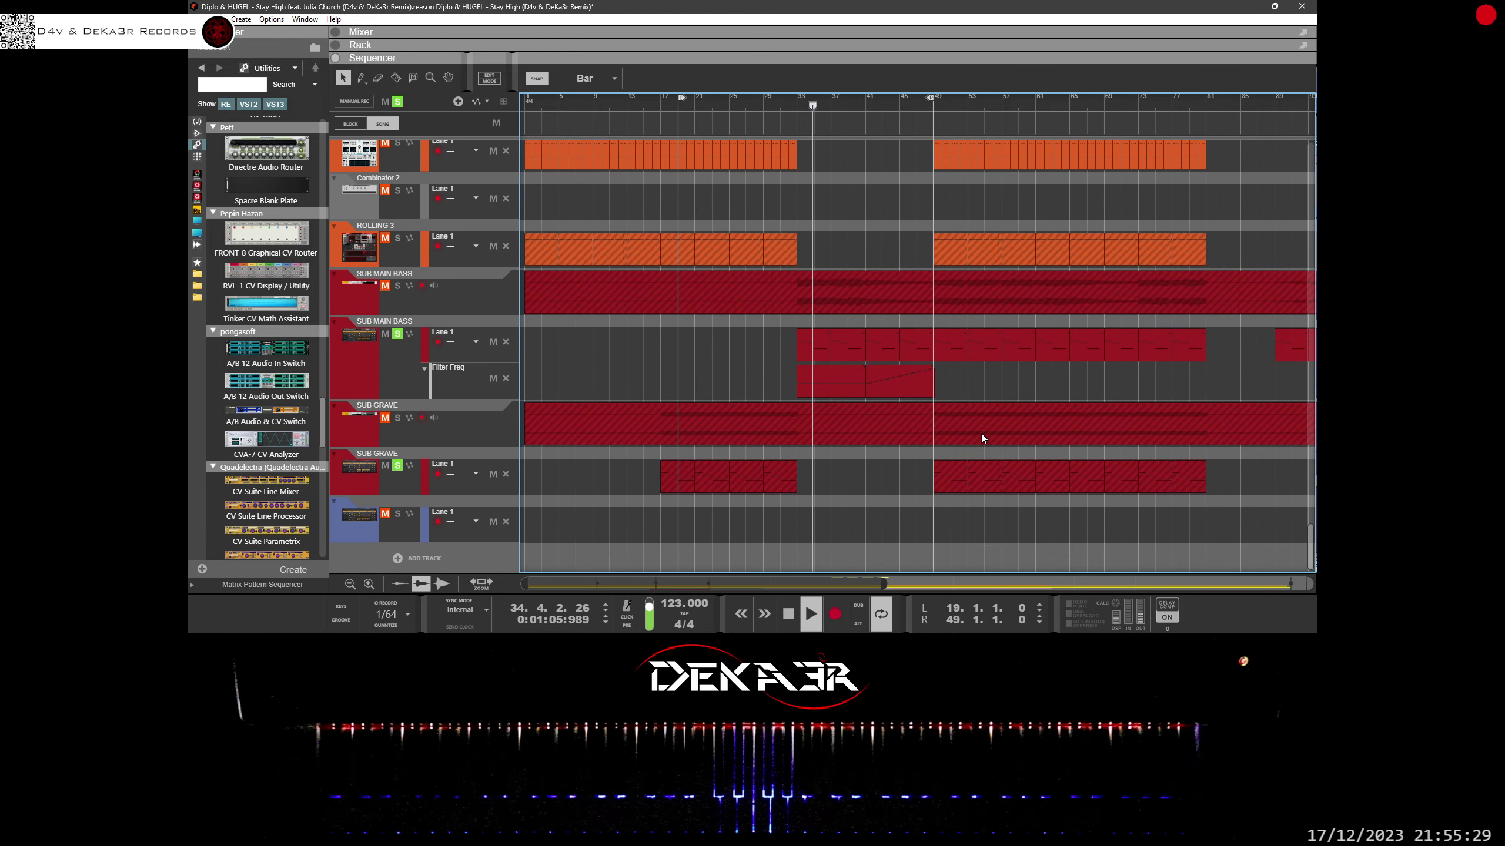
Step: Show the rack above the sequencer and unfold the SUB MAIN BASS Combinator to examine its Monotone Bass Synthesizer
{"action": "left_click", "coordinate": [394, 359]}
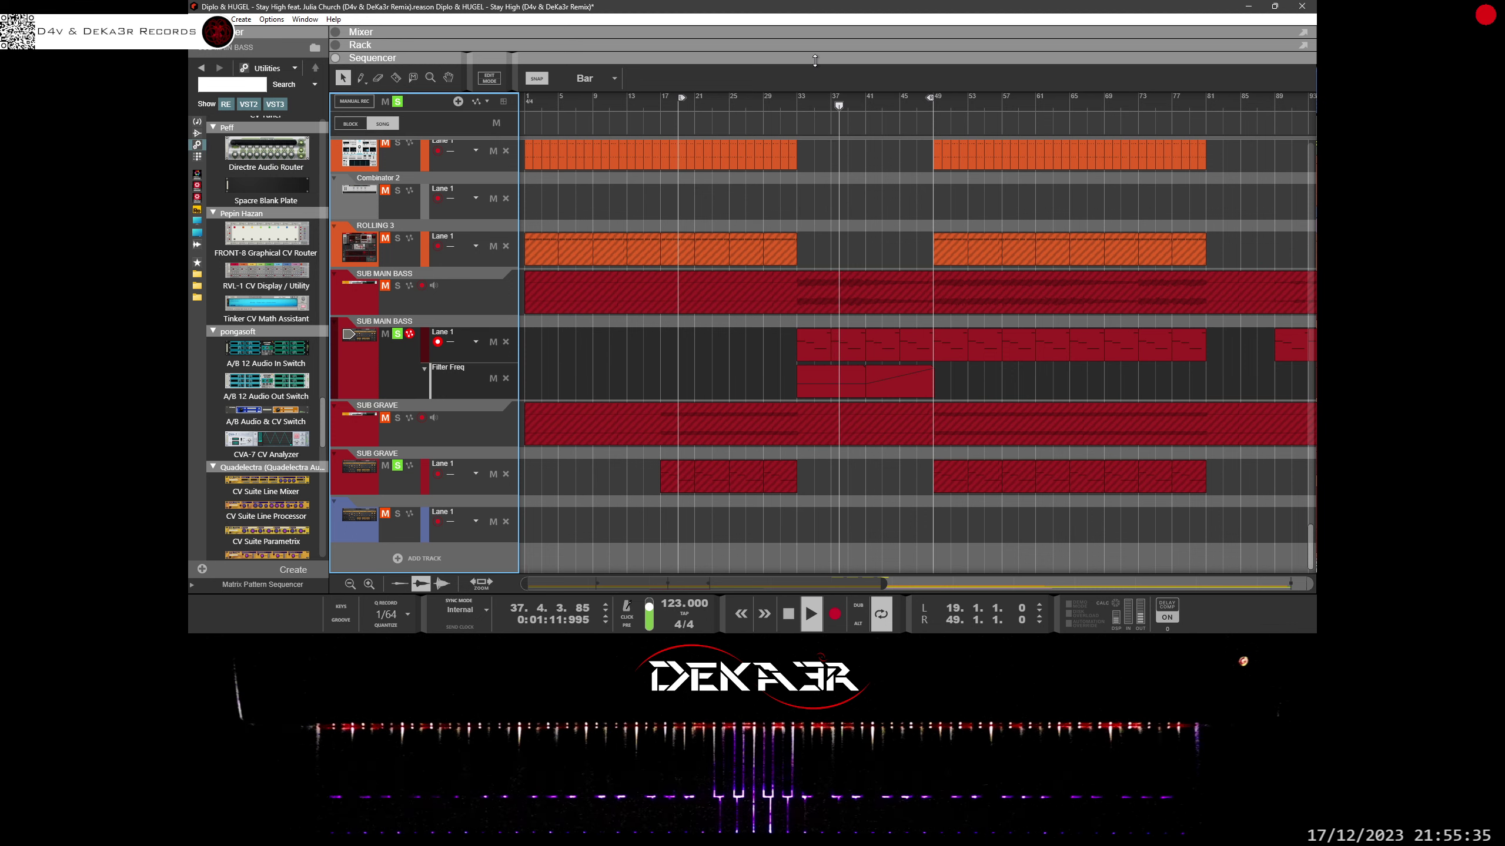
{"action": "left_click_drag", "start_coordinate": [770, 52], "coordinate": [782, 241]}
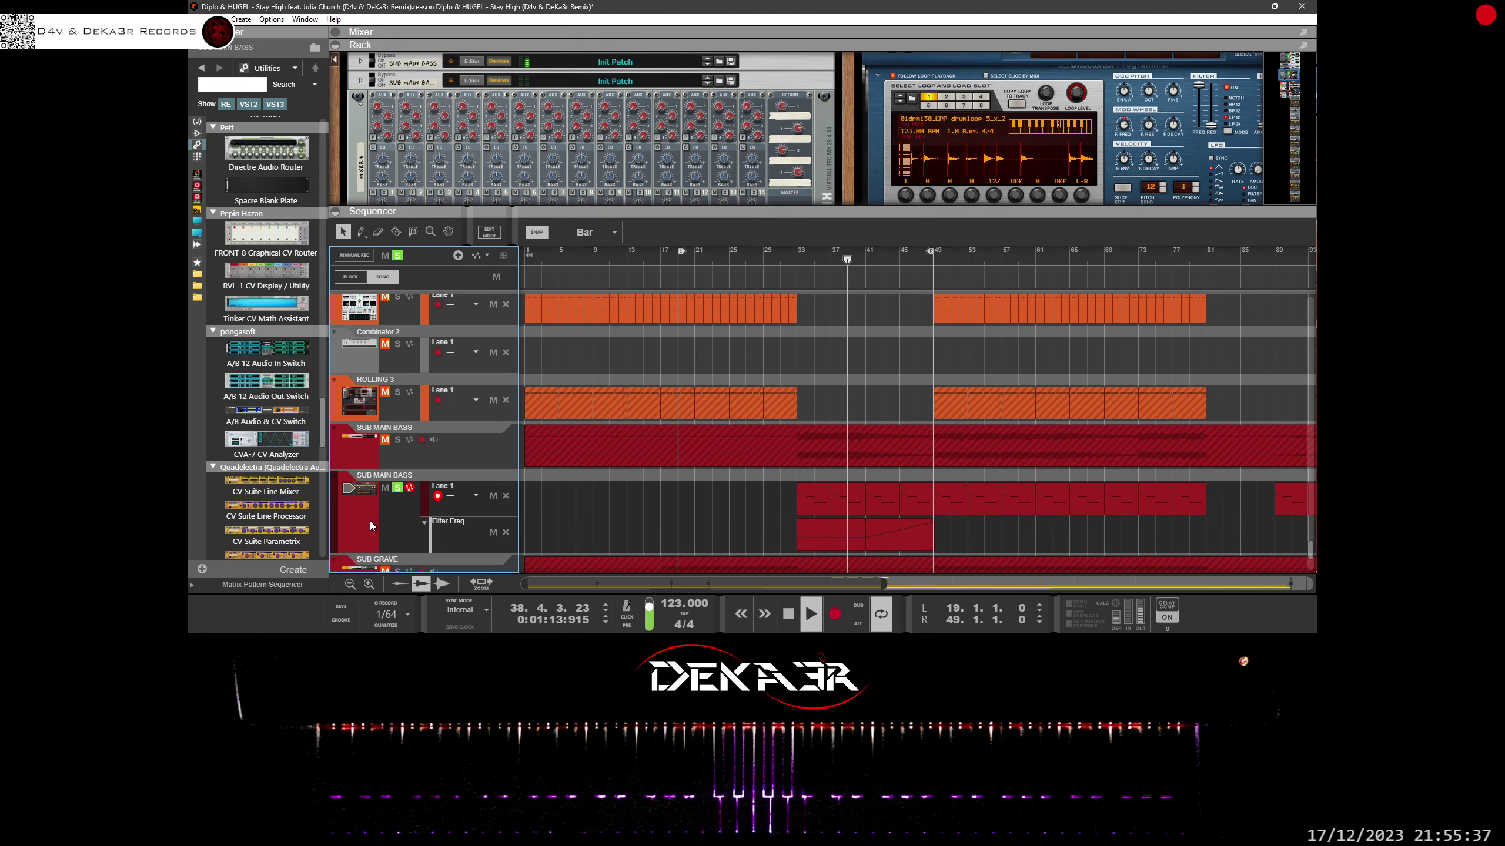
{"action": "left_click", "coordinate": [360, 61]}
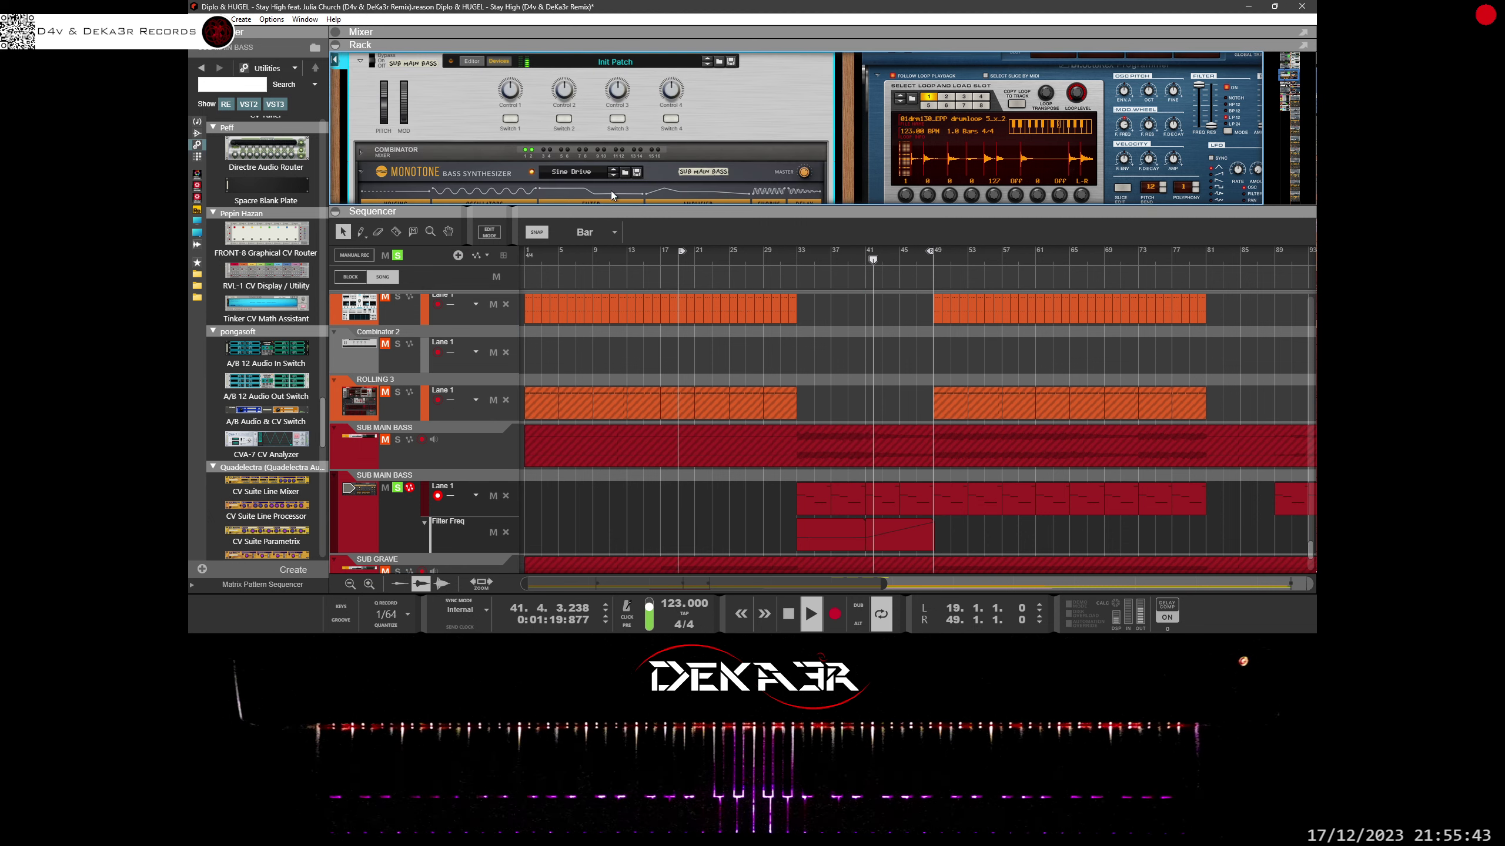
{"action": "scroll", "coordinate": [611, 190], "scroll_direction": "down", "scroll_amount": 3}
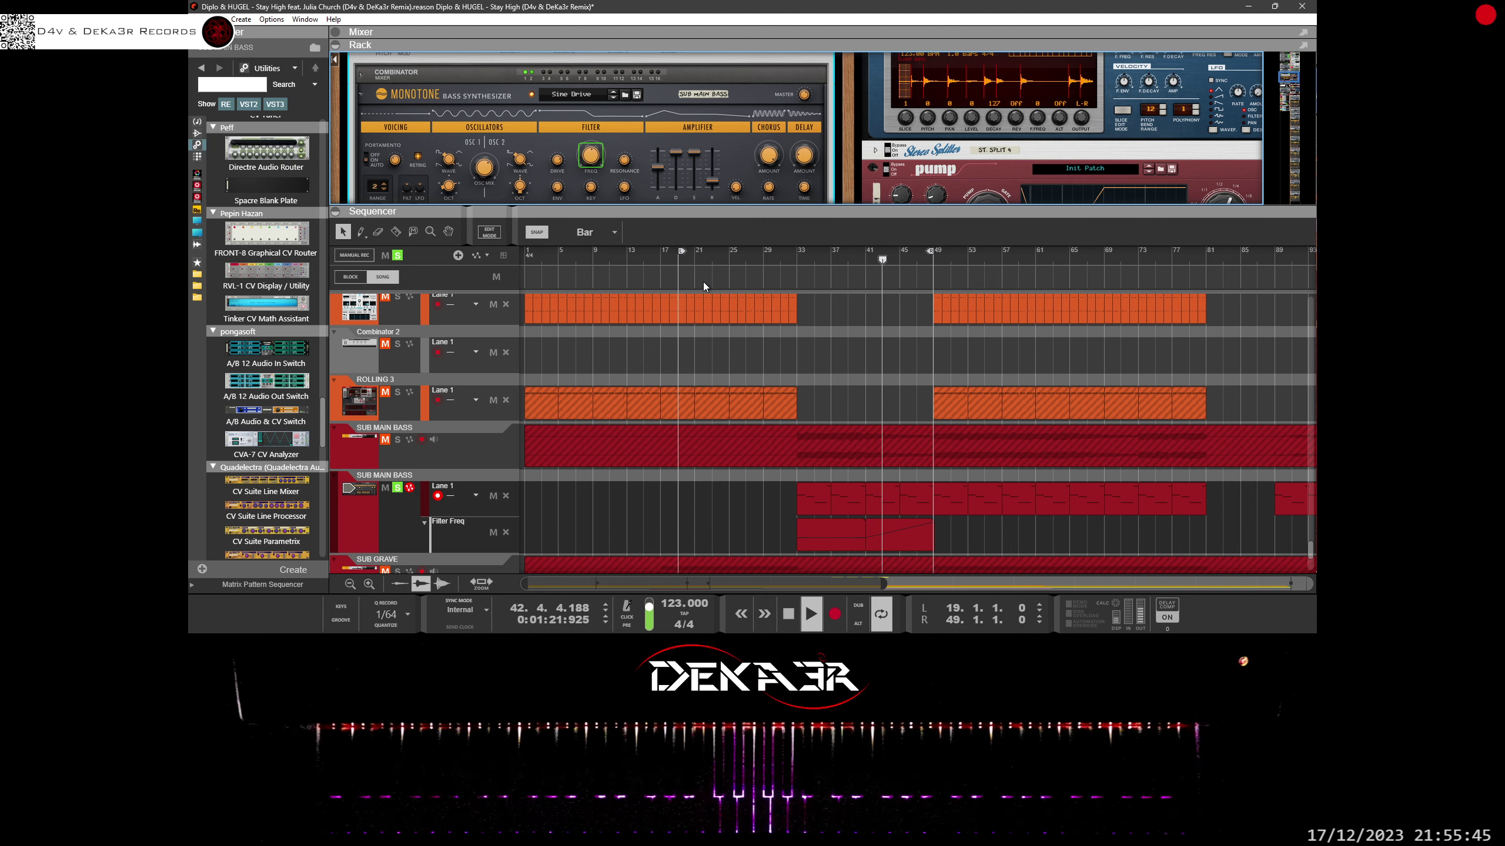
Step: Give the sequencer the full view again and set the loop to run from bar 49 to bar 57
{"action": "left_click_drag", "start_coordinate": [802, 215], "coordinate": [794, 10]}
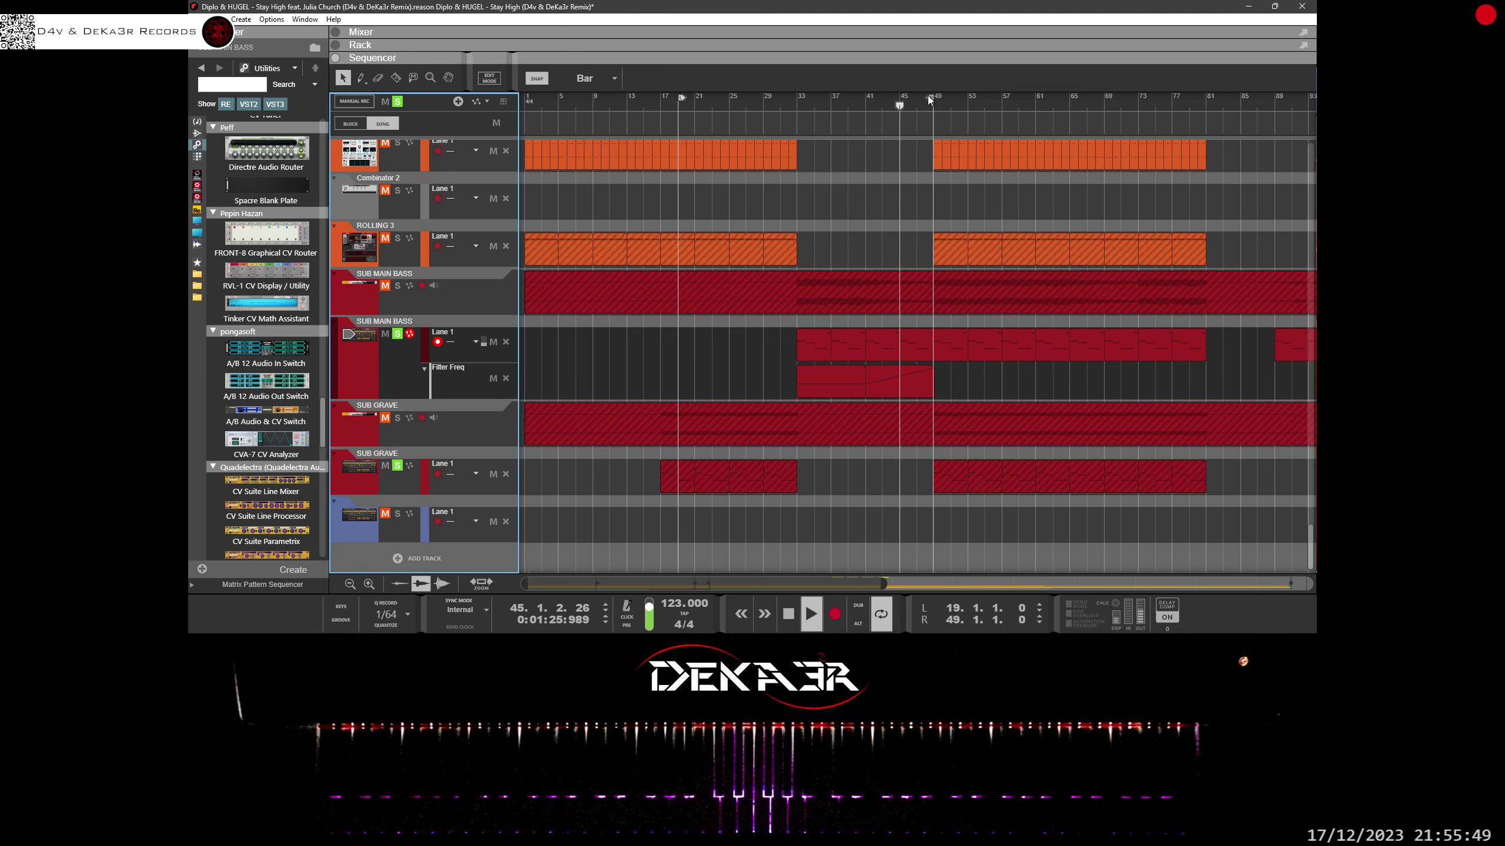
{"action": "left_click_drag", "start_coordinate": [930, 98], "coordinate": [998, 103]}
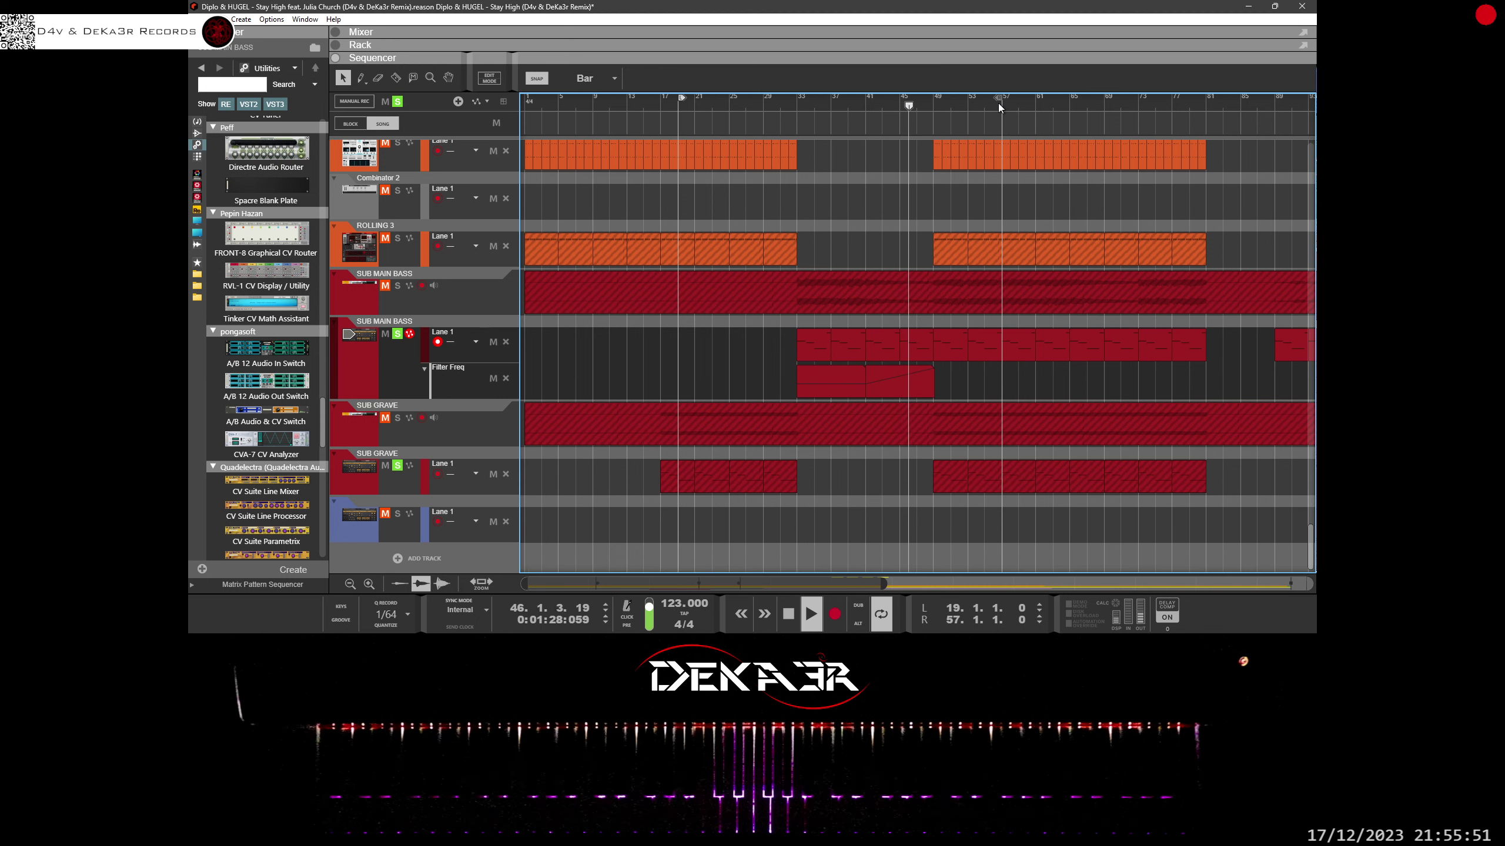
{"action": "left_click_drag", "start_coordinate": [681, 100], "coordinate": [936, 102]}
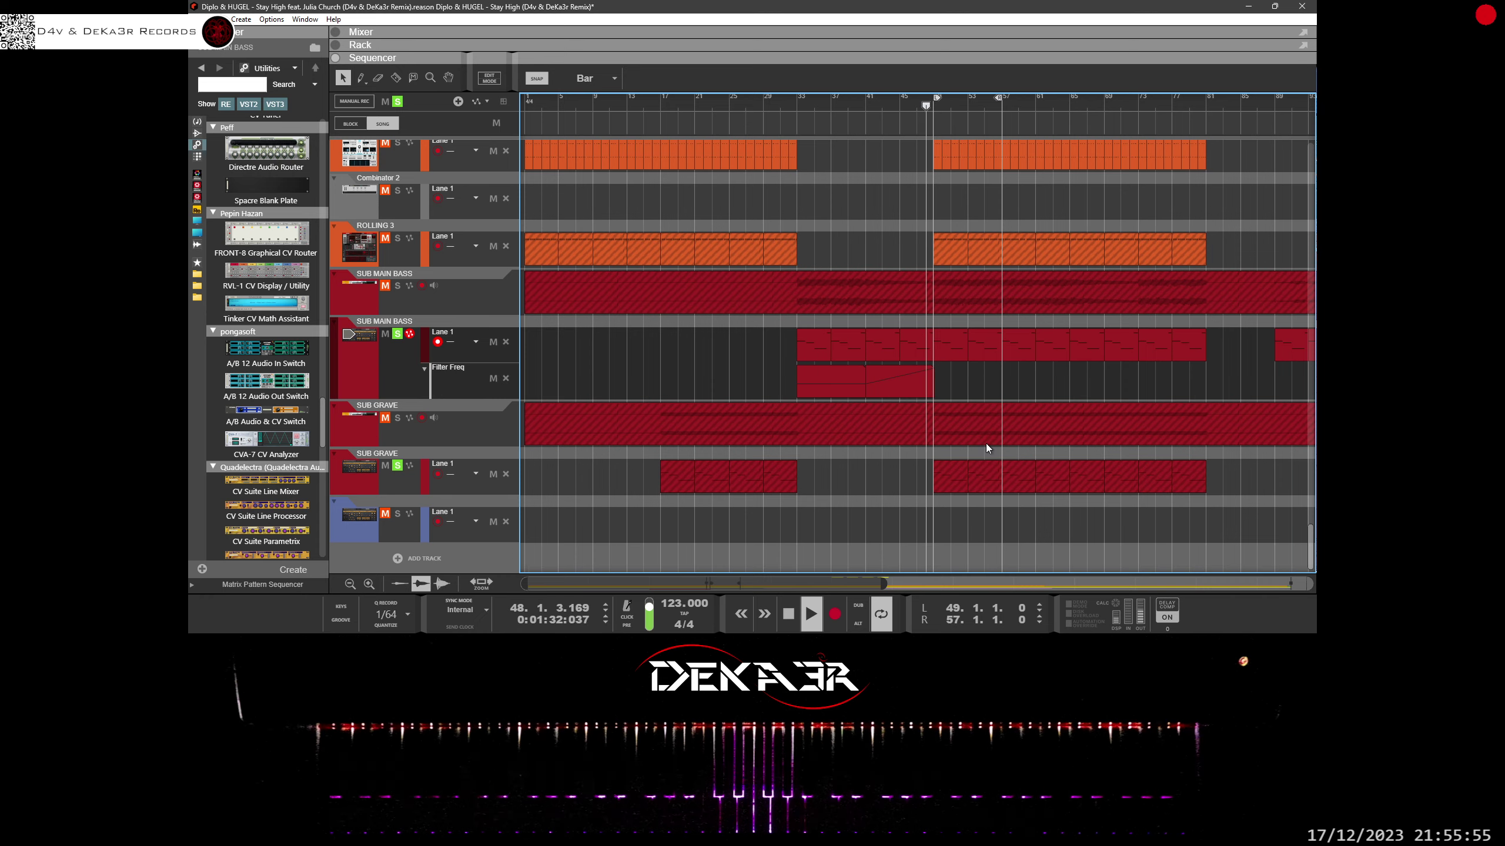
{"action": "scroll", "coordinate": [985, 443], "scroll_direction": "up", "scroll_amount": 6}
{"action": "scroll", "coordinate": [986, 449], "scroll_direction": "up", "scroll_amount": 10}
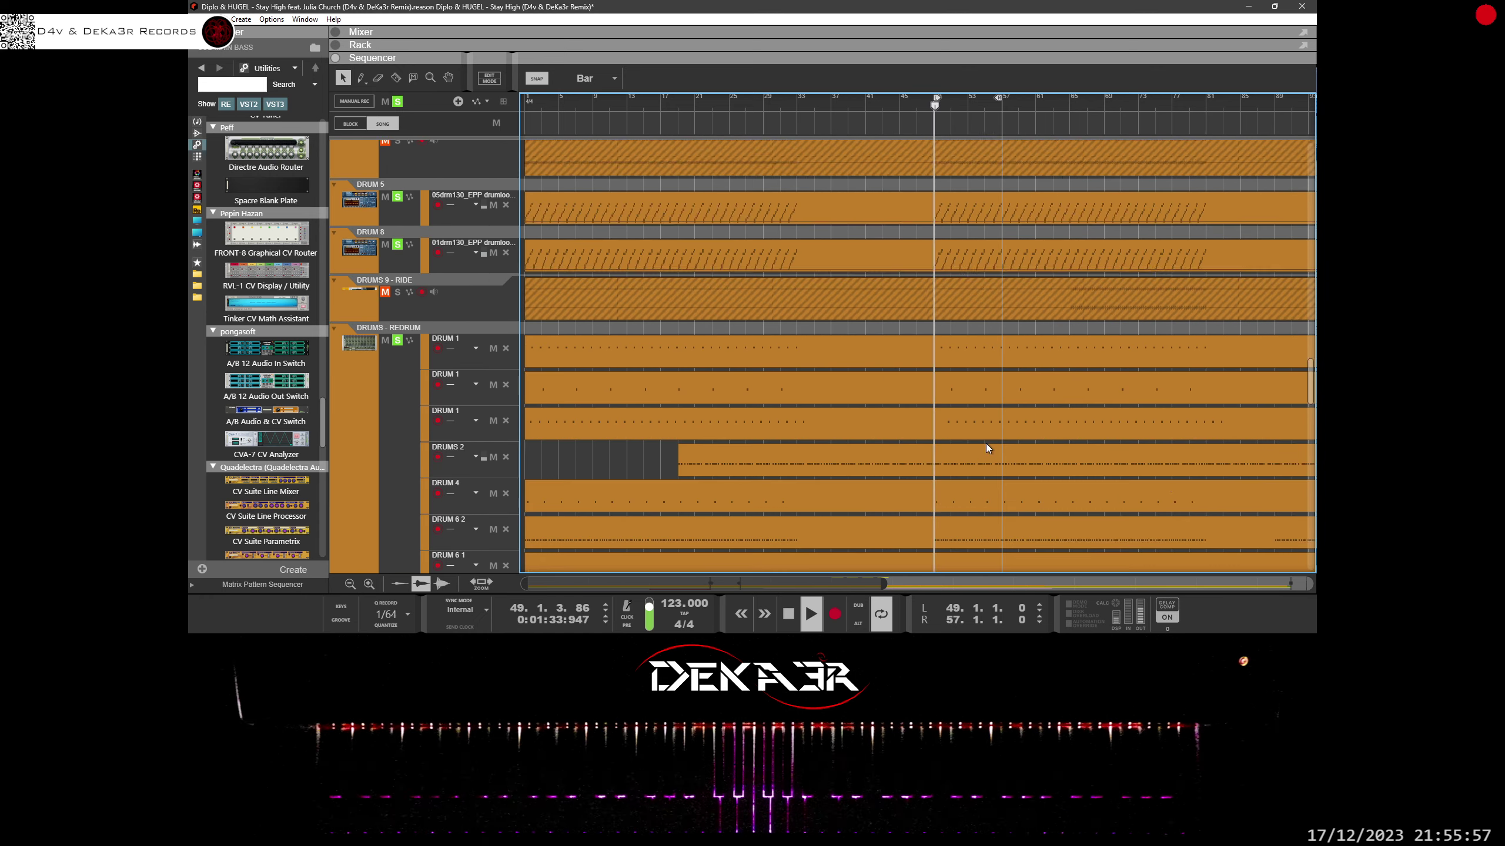
Step: Delete the SUB MAIN BASS note clips and Filter Freq automation clips between bars 33 and 49
{"action": "scroll", "coordinate": [986, 446], "scroll_direction": "down", "scroll_amount": 15}
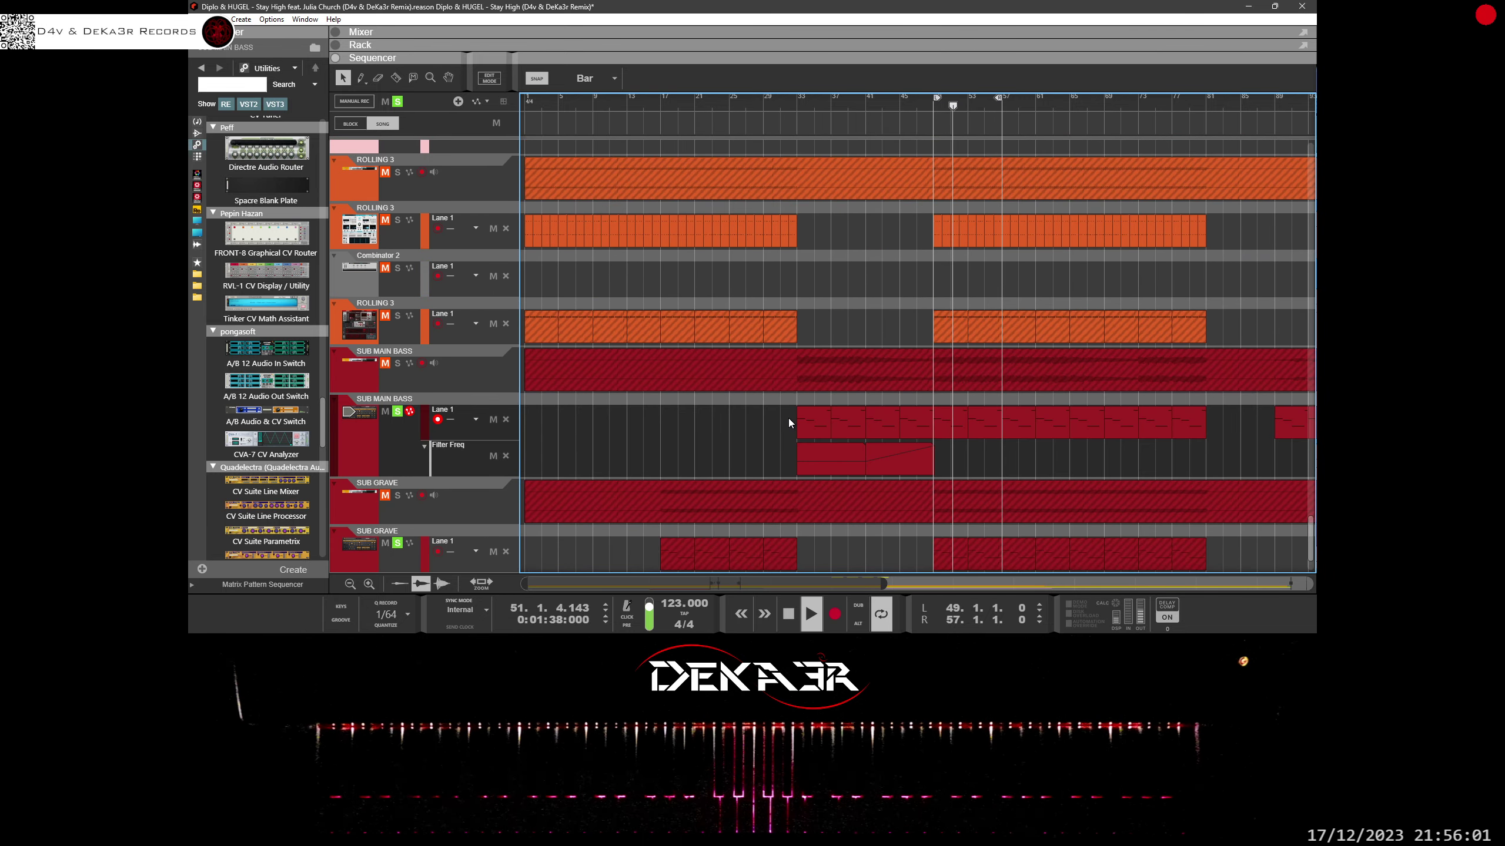
{"action": "left_click_drag", "start_coordinate": [788, 419], "coordinate": [917, 450]}
{"action": "key", "text": "Delete"}
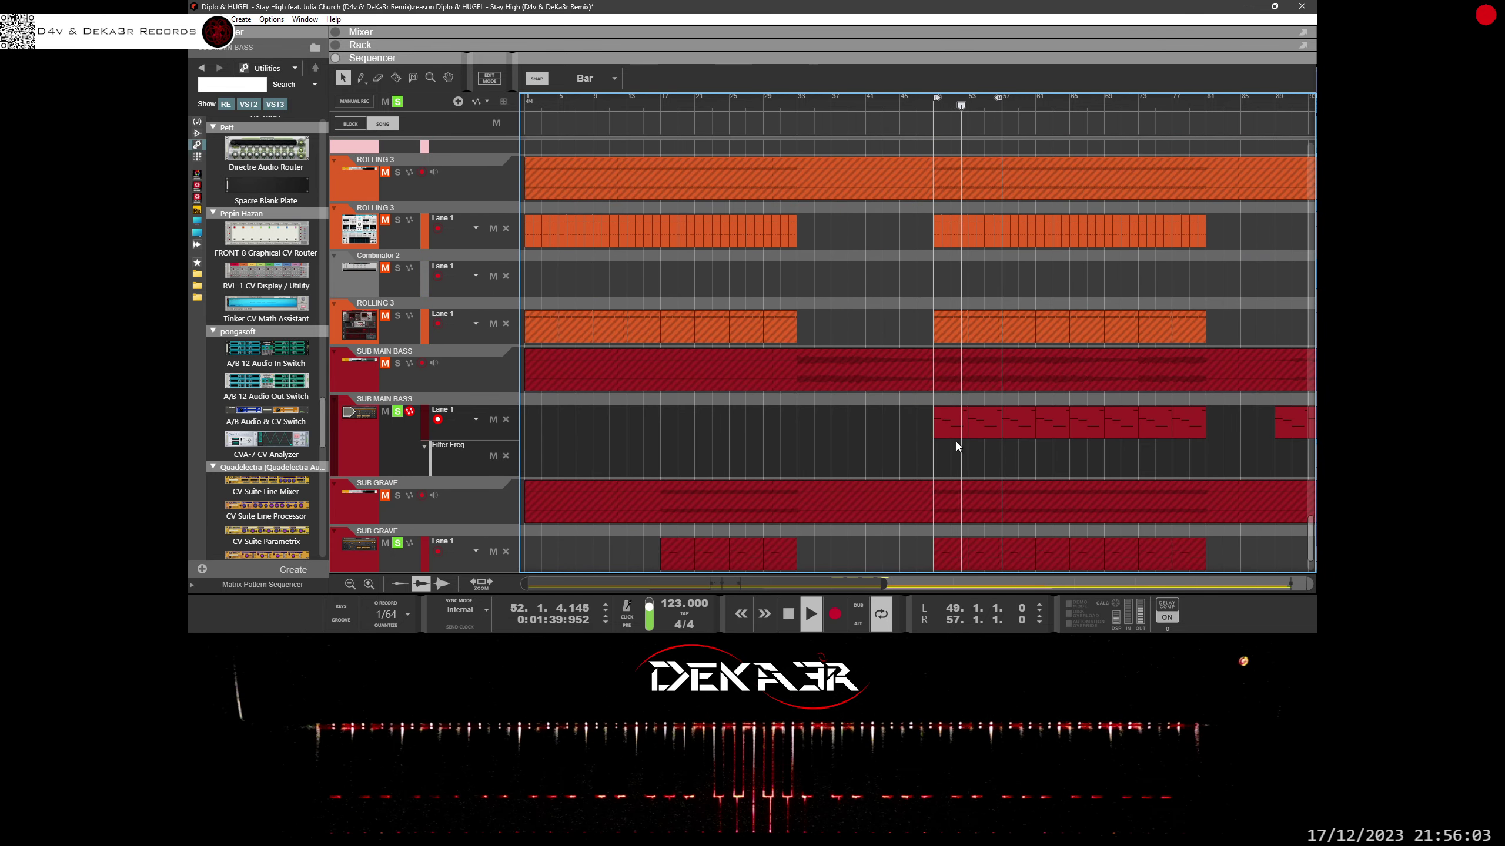
Step: Set the loop to run from bar 64 to bar 73
{"action": "scroll", "coordinate": [1032, 195], "scroll_direction": "down", "scroll_amount": 12}
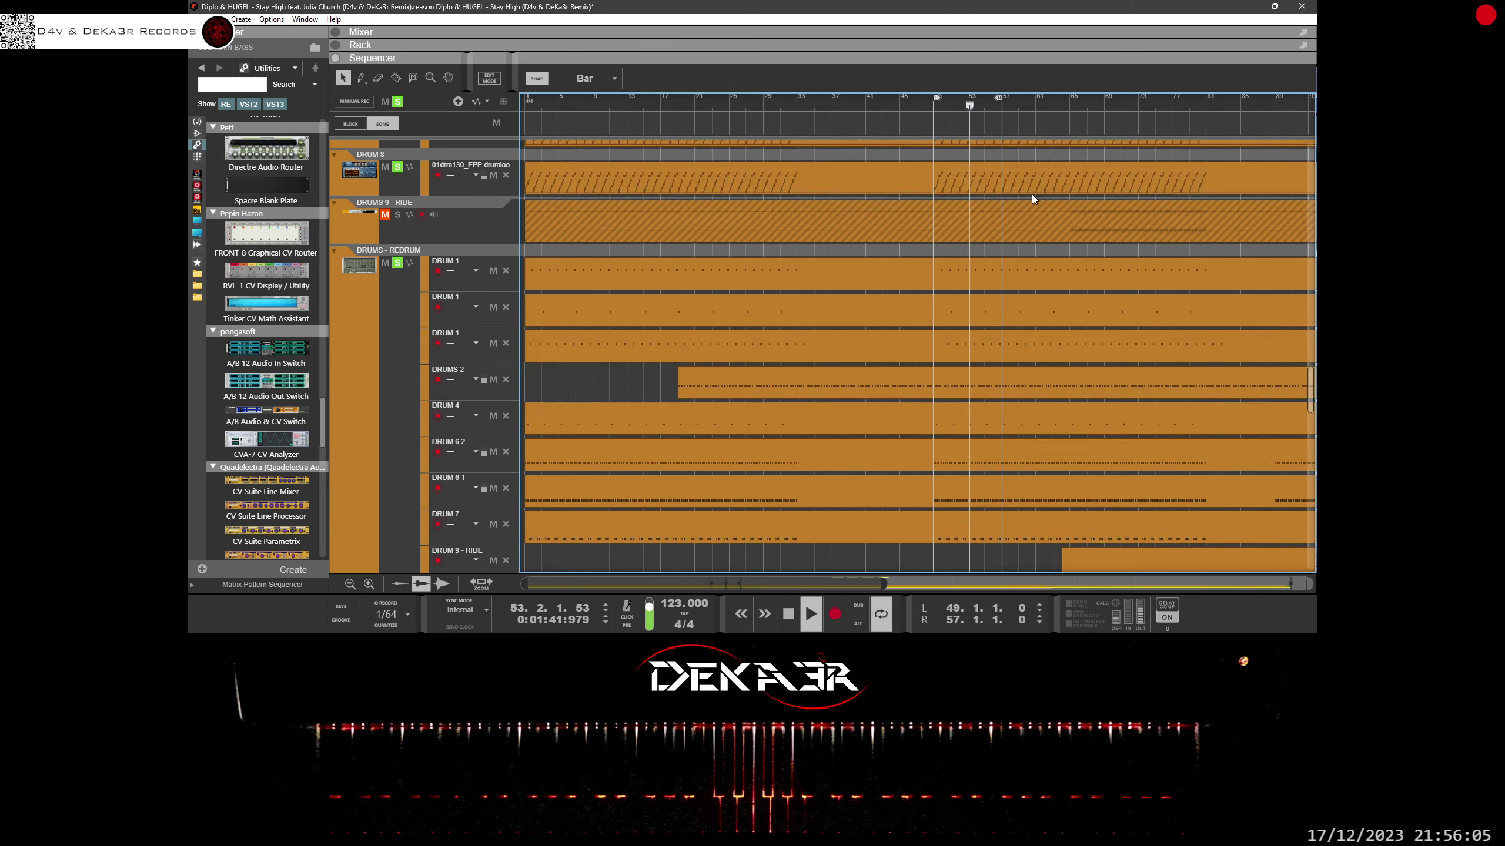
{"action": "scroll", "coordinate": [1032, 199], "scroll_direction": "down", "scroll_amount": 10}
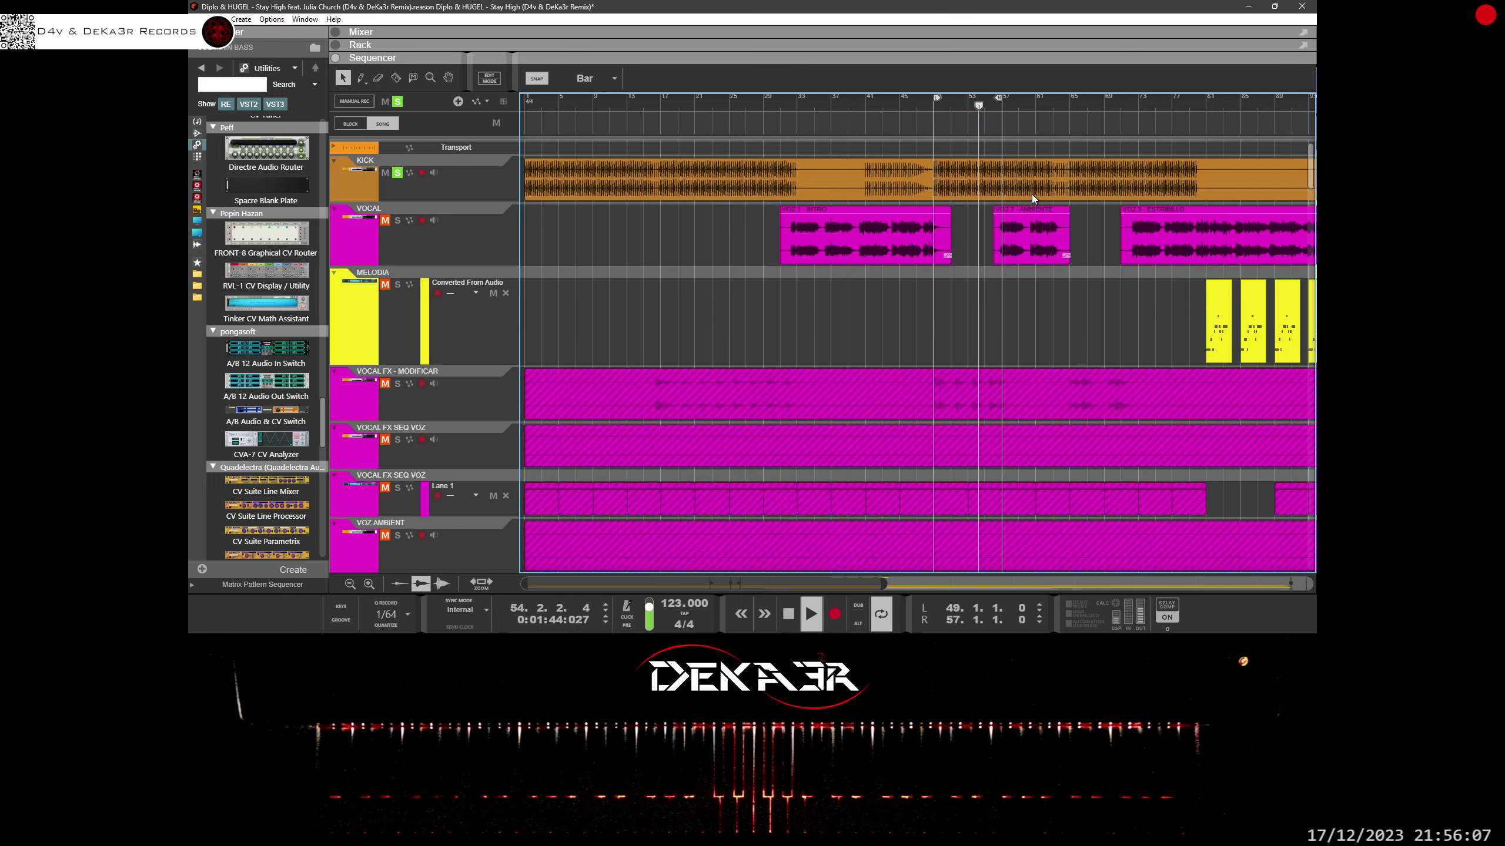
{"action": "scroll", "coordinate": [1032, 199], "scroll_direction": "up", "scroll_amount": 4}
{"action": "scroll", "coordinate": [1032, 199], "scroll_direction": "down", "scroll_amount": 12}
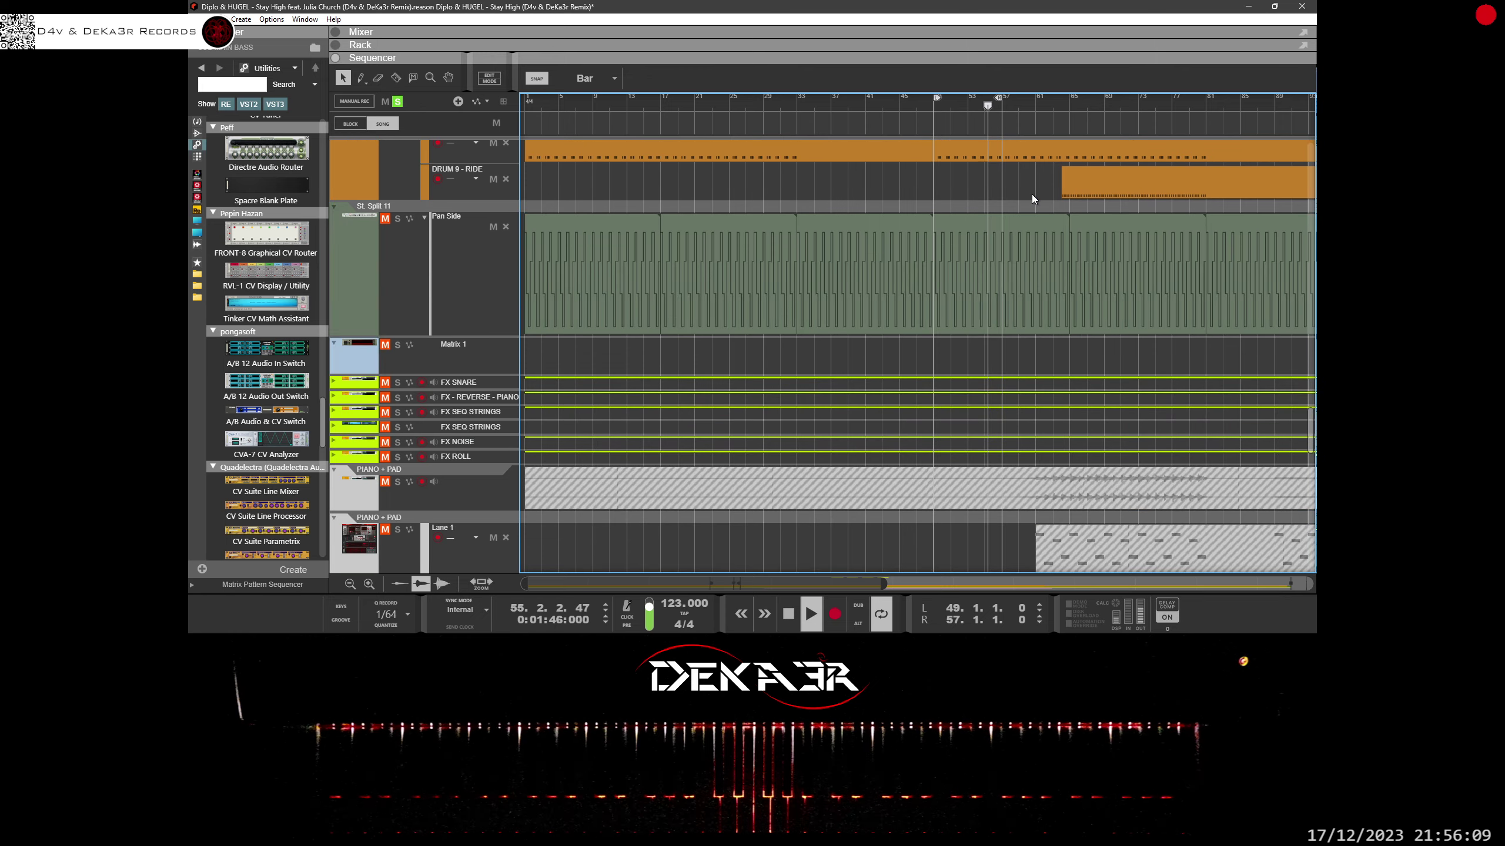
{"action": "scroll", "coordinate": [1032, 199], "scroll_direction": "up", "scroll_amount": 4}
{"action": "left_click_drag", "start_coordinate": [998, 97], "coordinate": [1134, 113]}
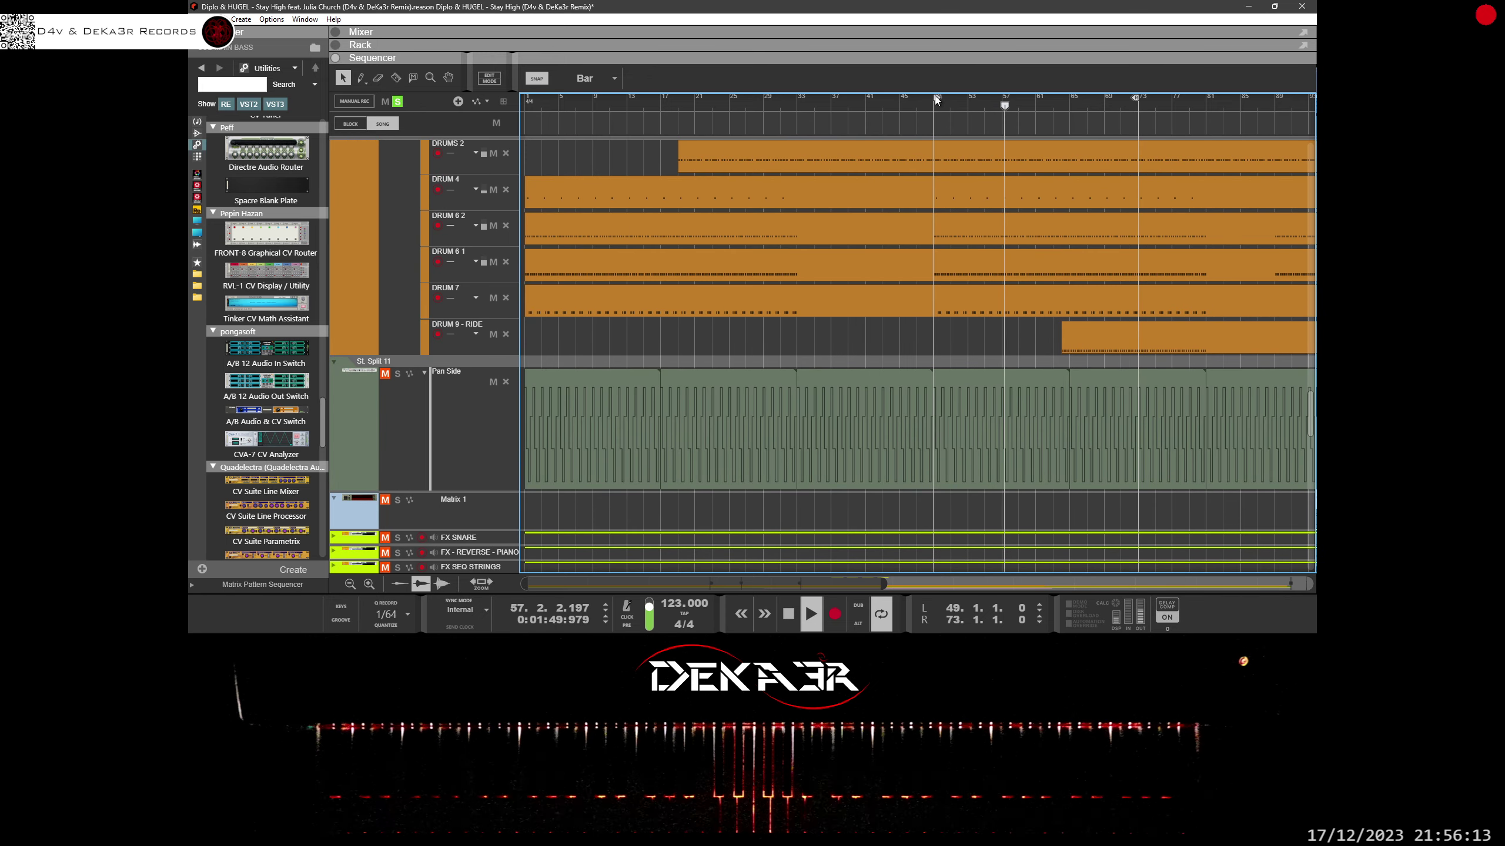
{"action": "left_click_drag", "start_coordinate": [937, 97], "coordinate": [1062, 107]}
Step: Save the song under its existing file name
{"action": "scroll", "coordinate": [1098, 334], "scroll_direction": "down", "scroll_amount": 15}
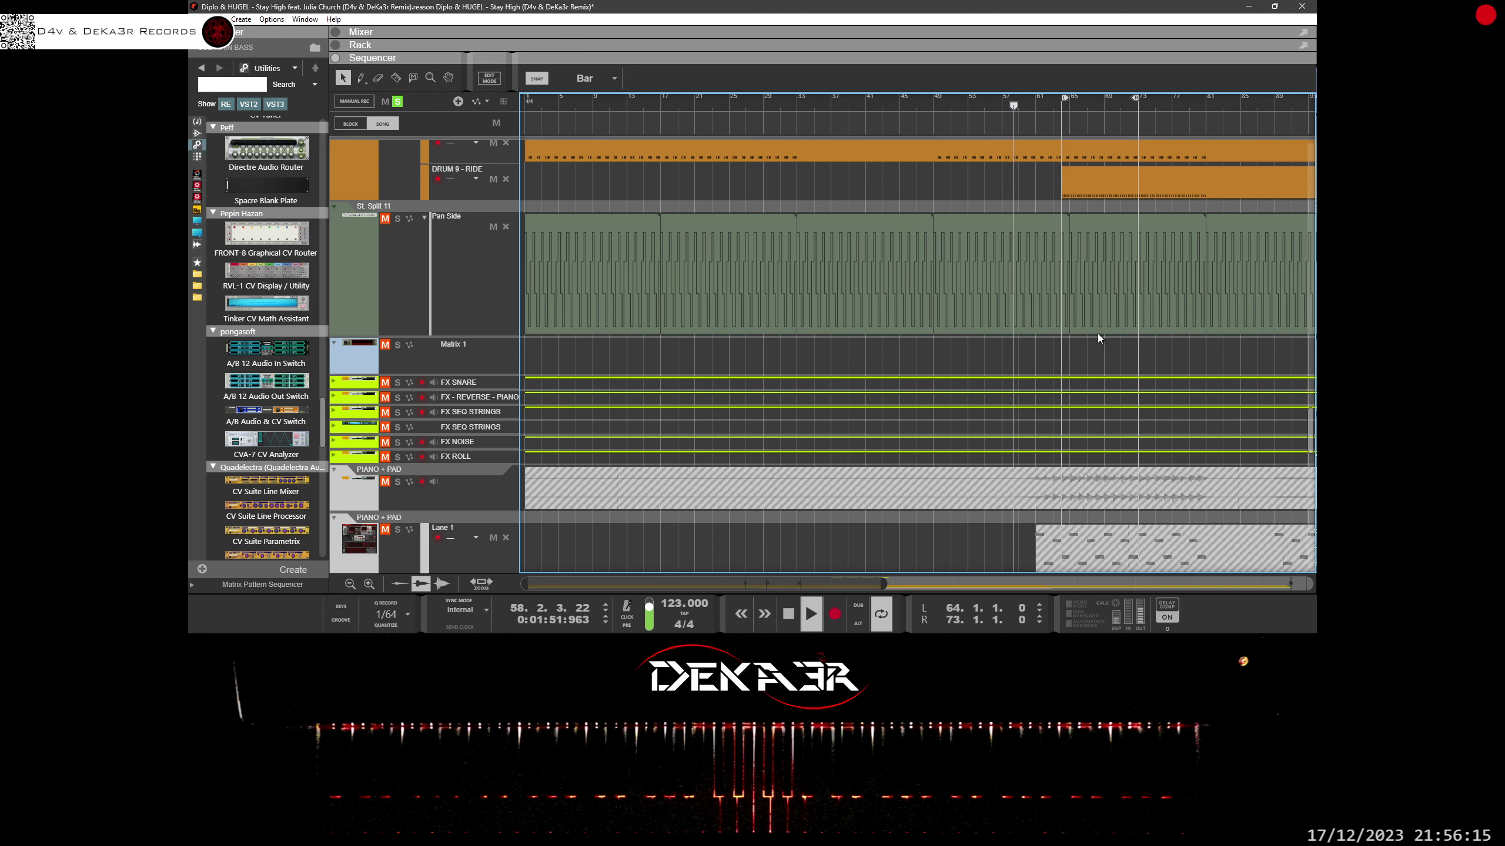
{"action": "scroll", "coordinate": [1098, 335], "scroll_direction": "down", "scroll_amount": 5}
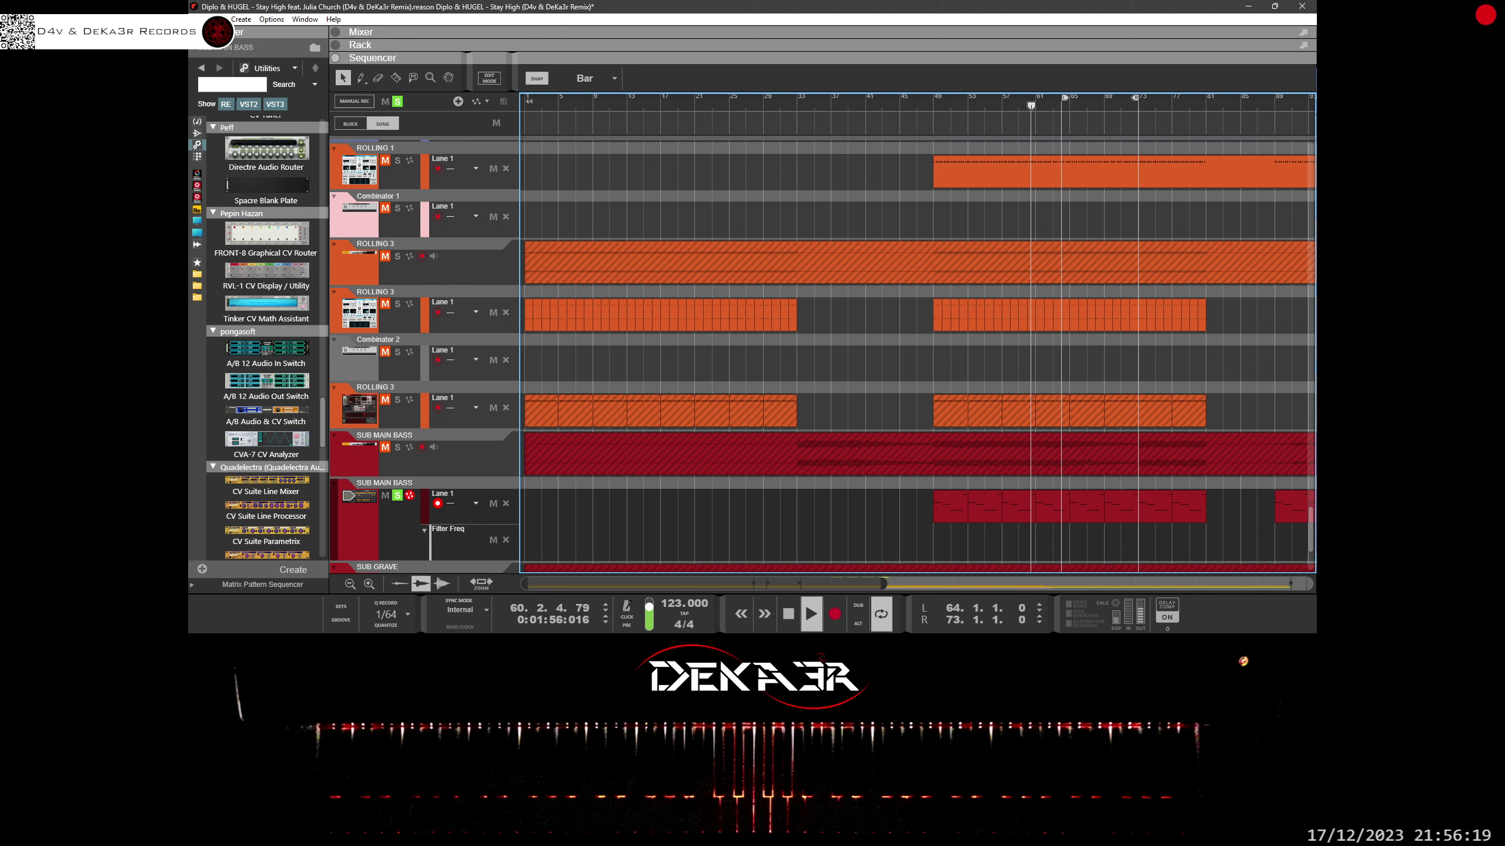
{"action": "left_click", "coordinate": [199, 18]}
{"action": "left_click", "coordinate": [219, 108]}
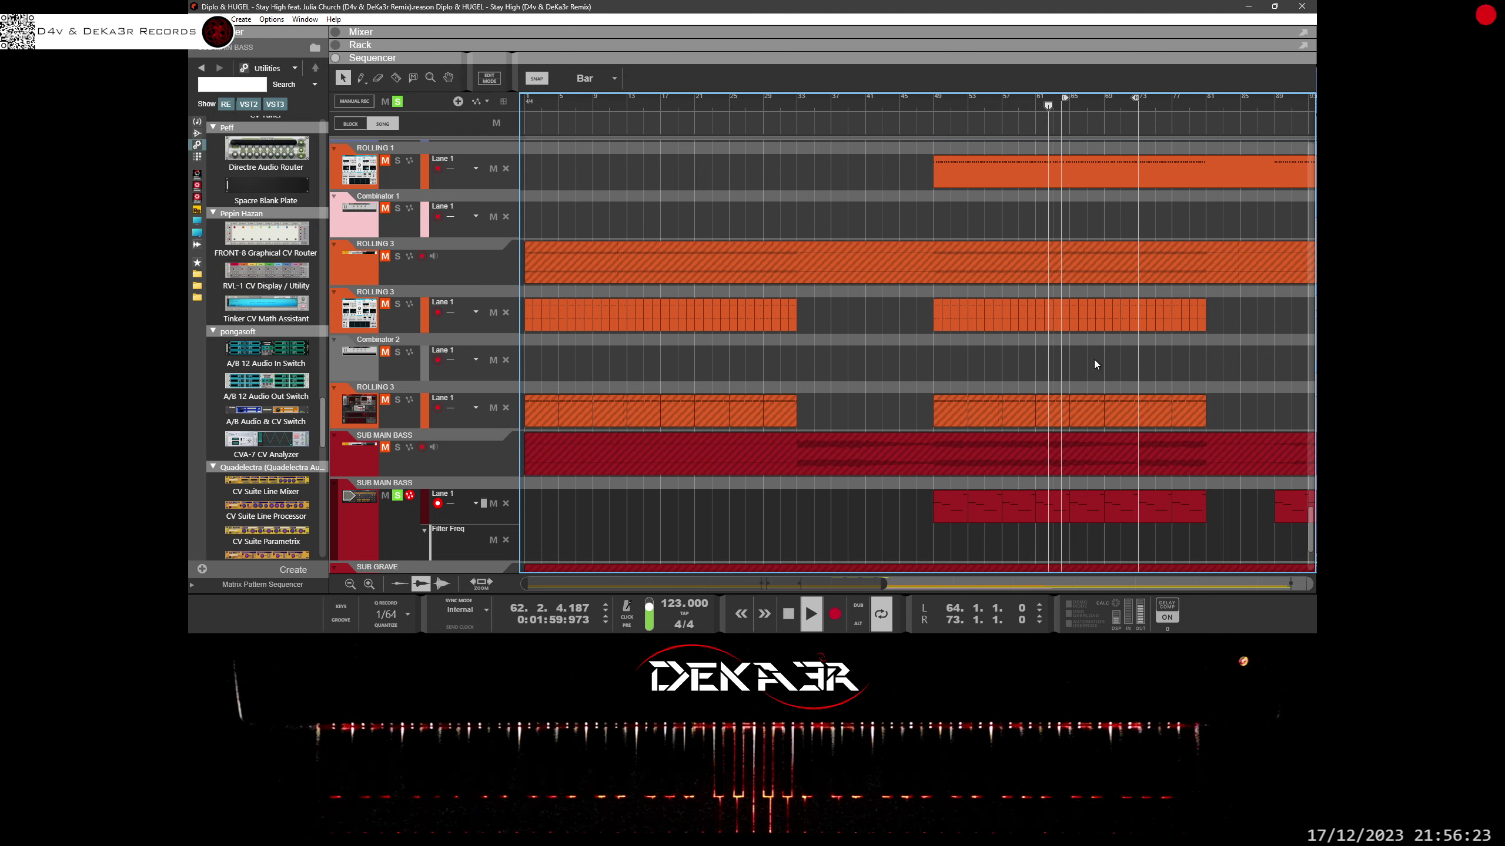
Step: Trim the start of the DRUM 9 - RIDE clip to bar 65 and move the loop start to bar 65
{"action": "scroll", "coordinate": [1136, 388], "scroll_direction": "up", "scroll_amount": 4}
{"action": "scroll", "coordinate": [1136, 388], "scroll_direction": "up", "scroll_amount": 10}
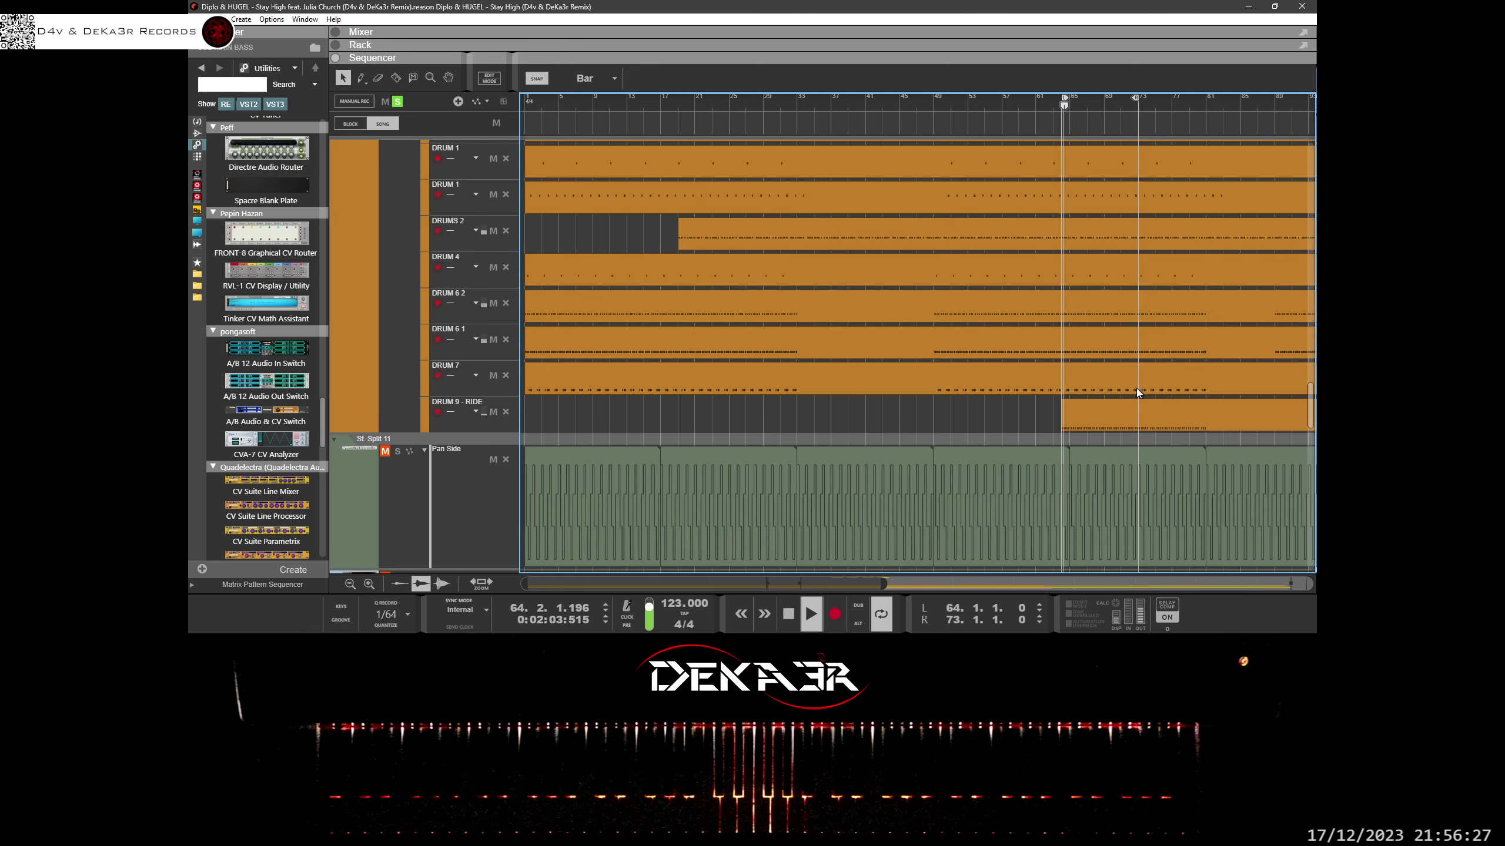
{"action": "left_click", "coordinate": [1095, 422]}
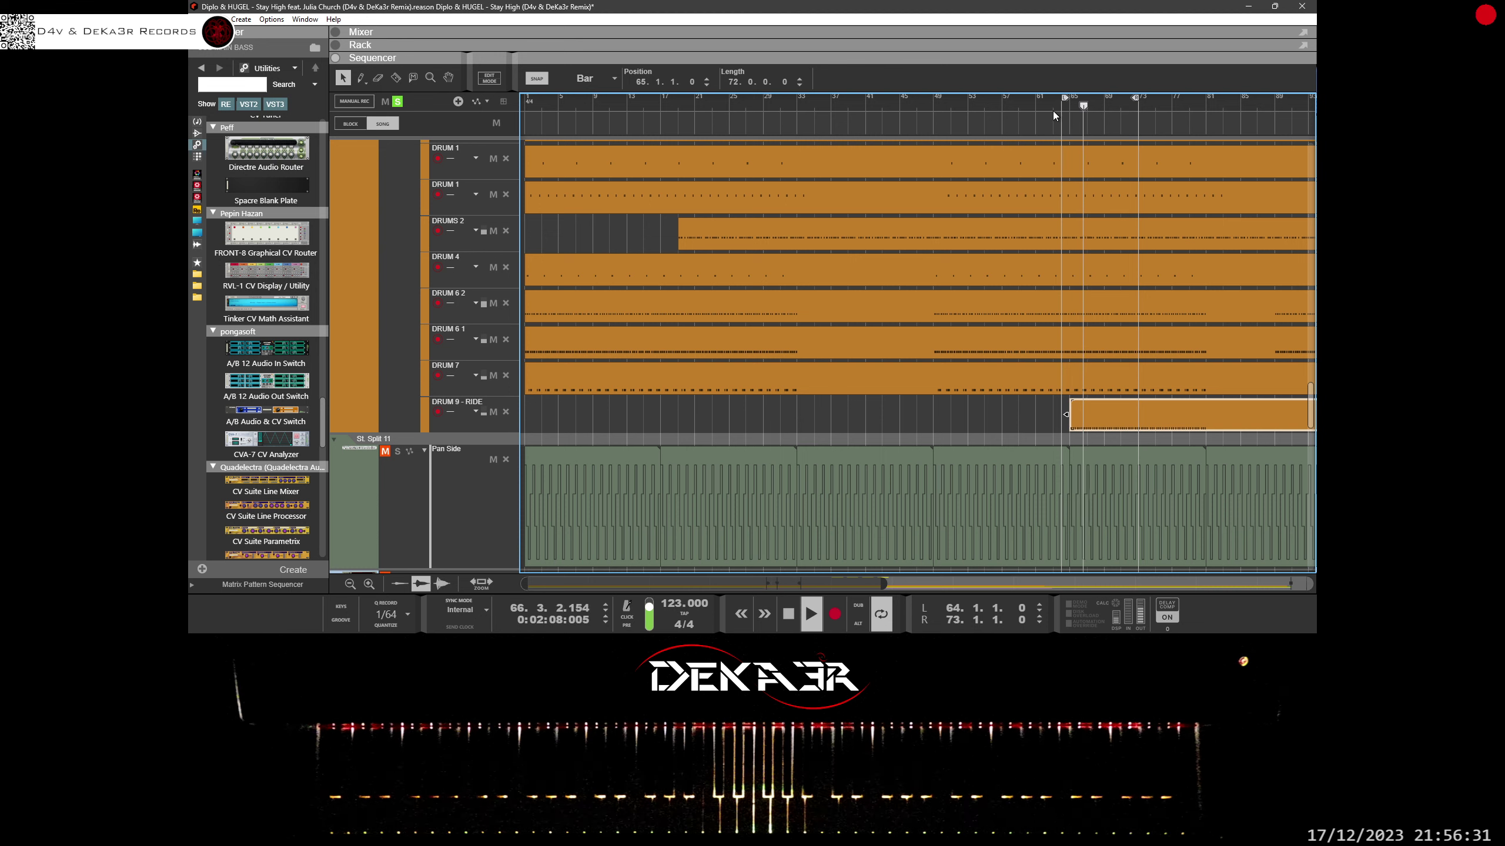
{"action": "left_click", "coordinate": [1055, 107]}
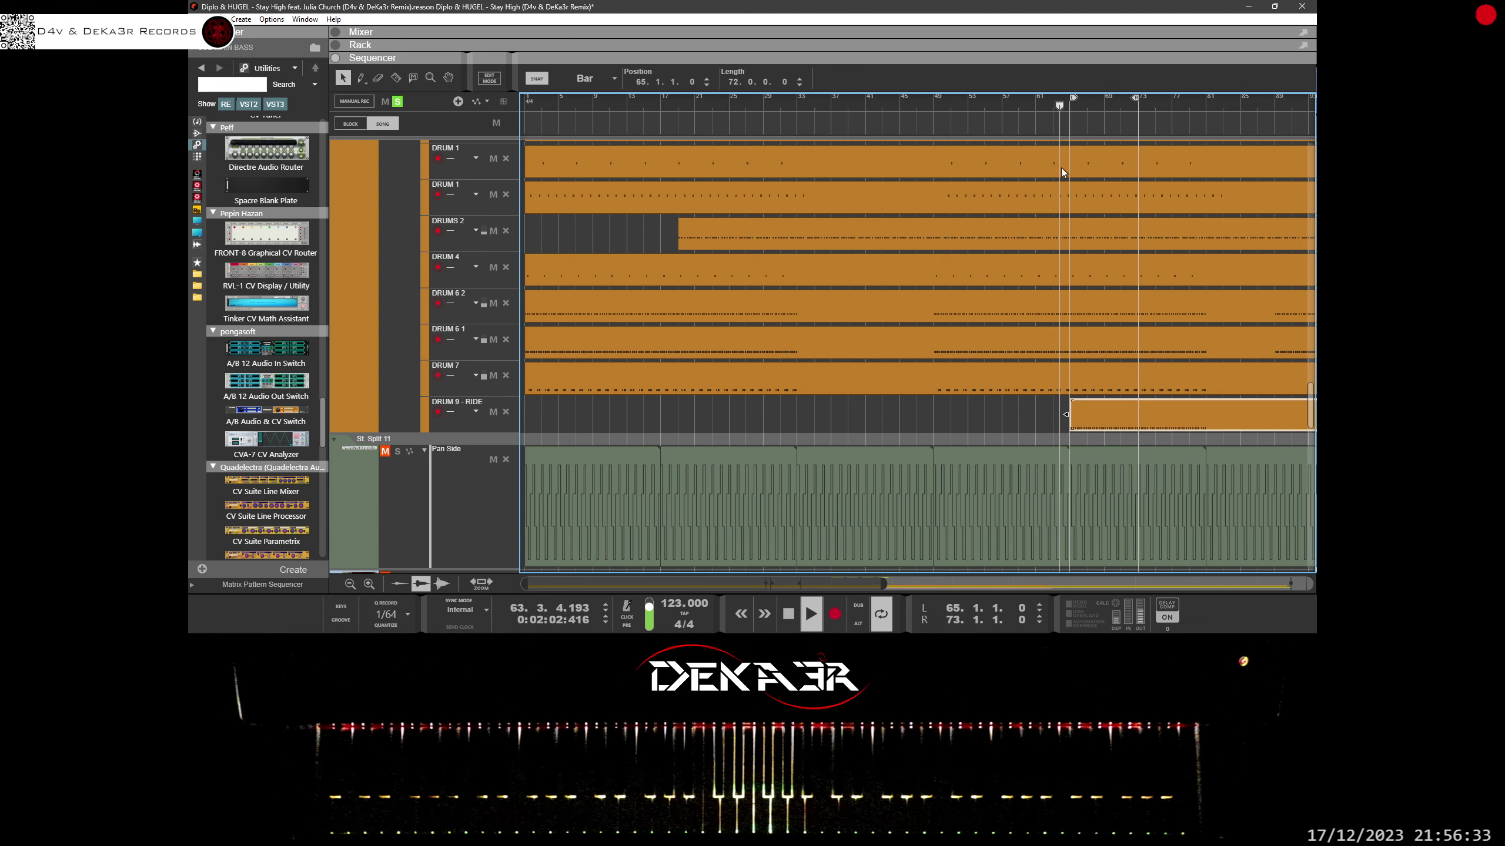
Step: Show the rack above the sequencer and select the DRUMS - REDRUM track to bring up its devices
{"action": "scroll", "coordinate": [1032, 251], "scroll_direction": "up", "scroll_amount": 5}
{"action": "scroll", "coordinate": [1032, 251], "scroll_direction": "up", "scroll_amount": 10}
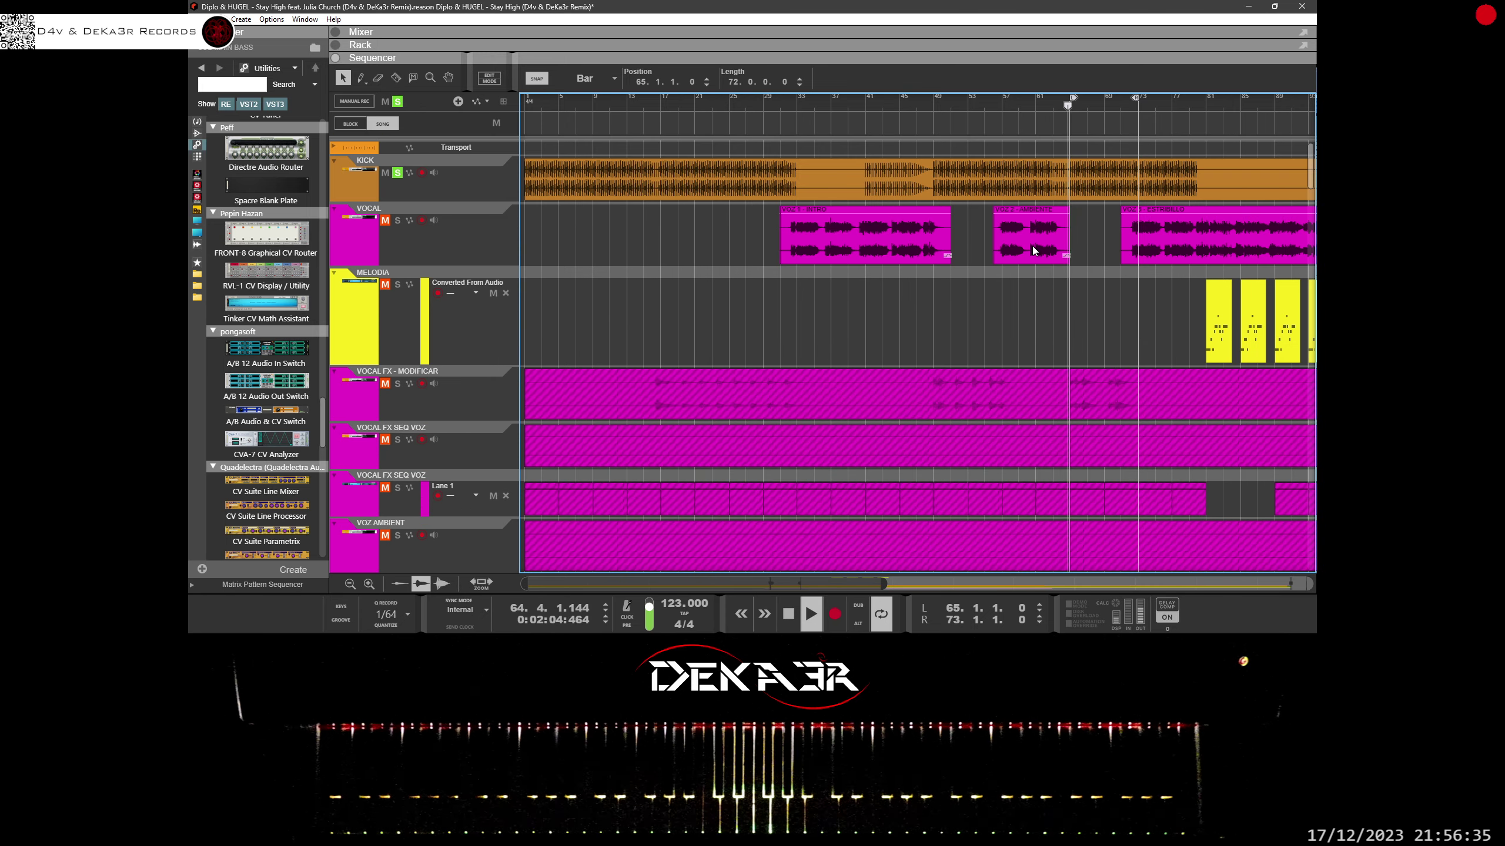
{"action": "scroll", "coordinate": [1032, 246], "scroll_direction": "down", "scroll_amount": 2}
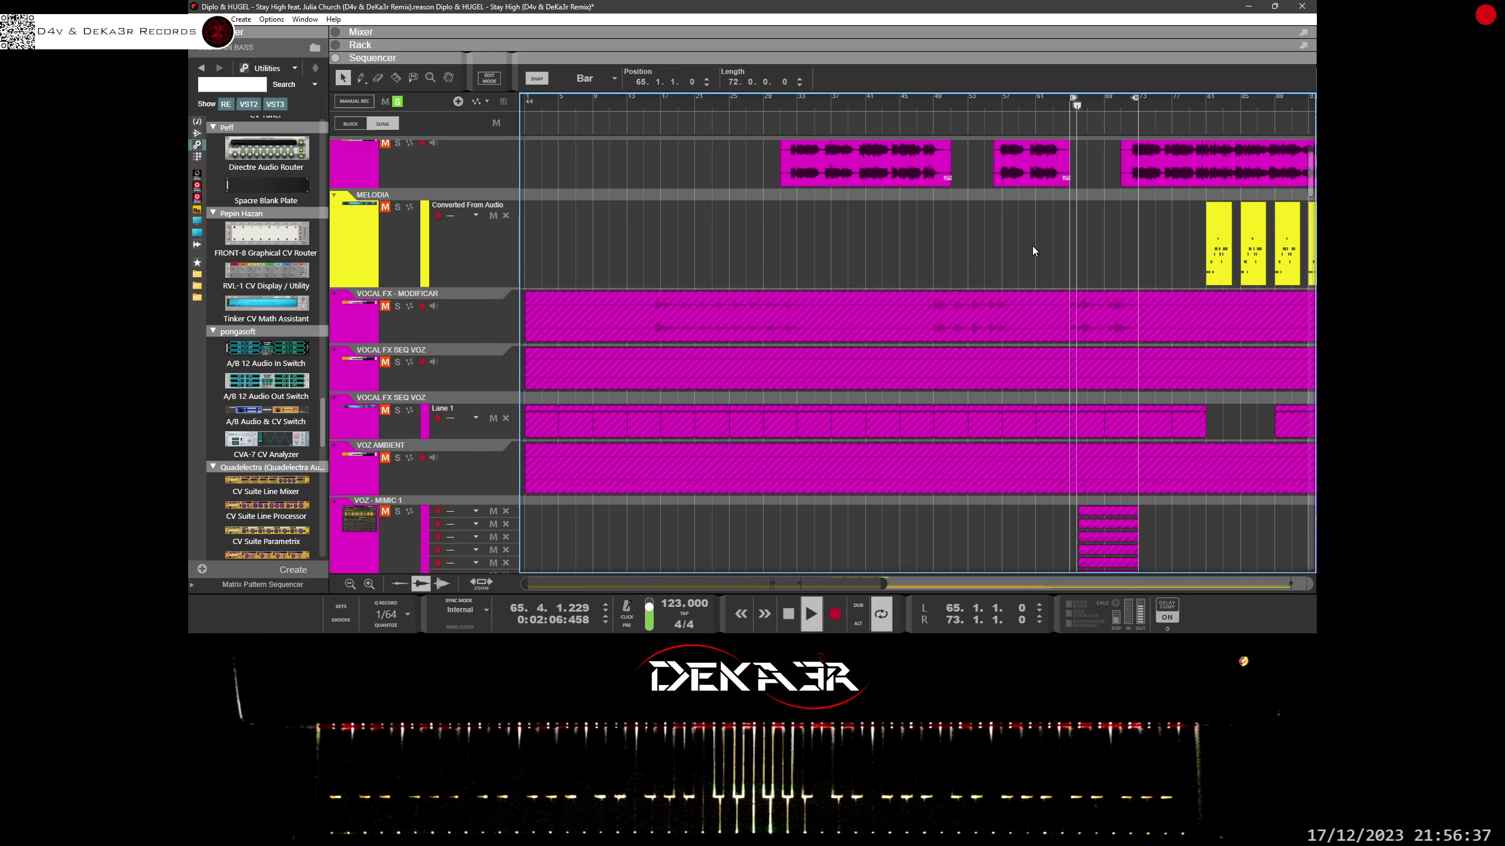
{"action": "scroll", "coordinate": [1032, 246], "scroll_direction": "up", "scroll_amount": 2}
{"action": "scroll", "coordinate": [1032, 246], "scroll_direction": "down", "scroll_amount": 10}
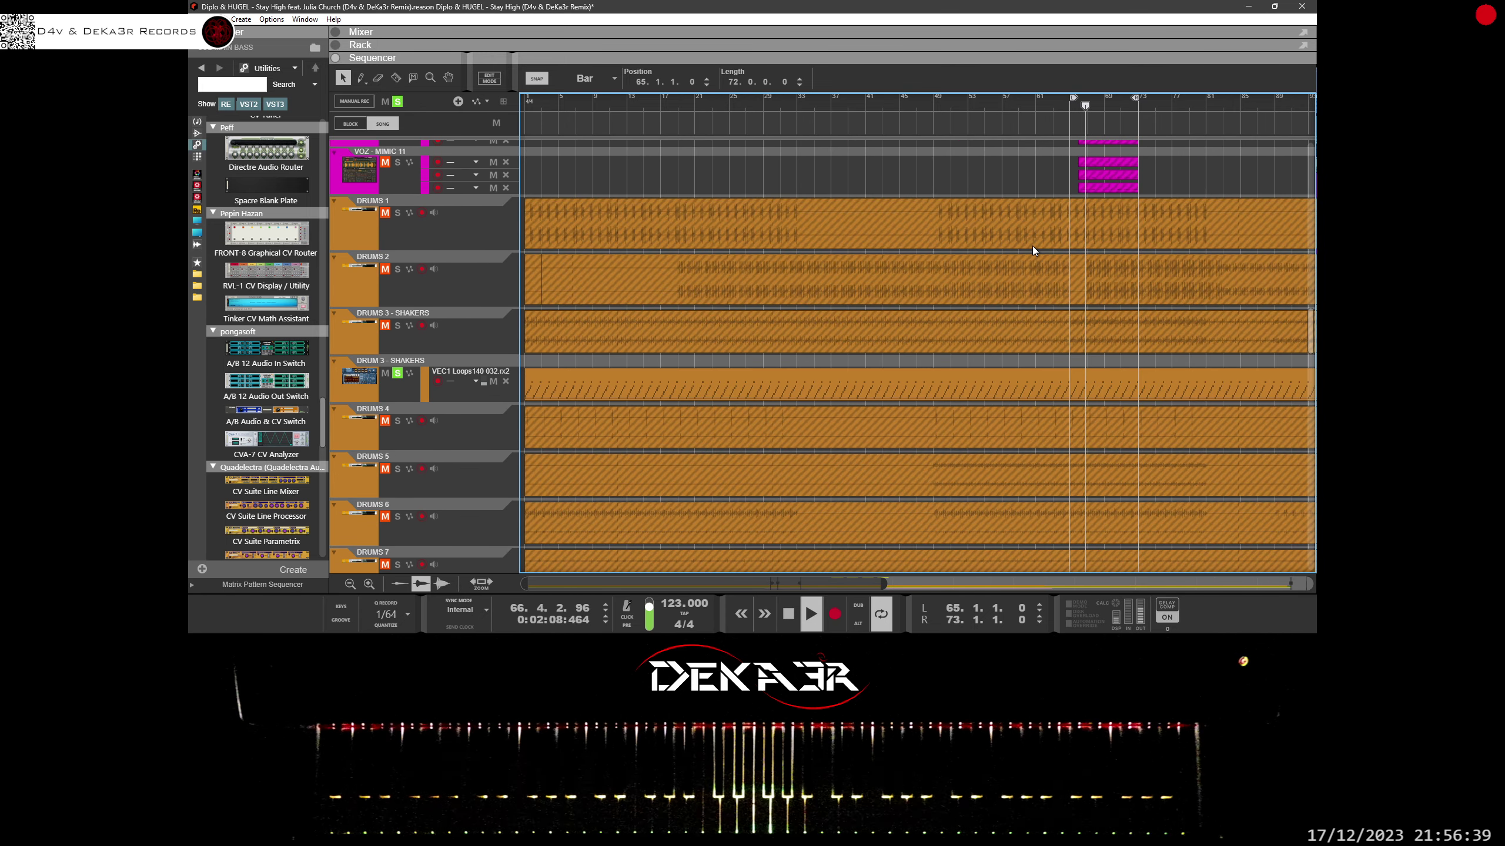
{"action": "scroll", "coordinate": [1032, 246], "scroll_direction": "down", "scroll_amount": 10}
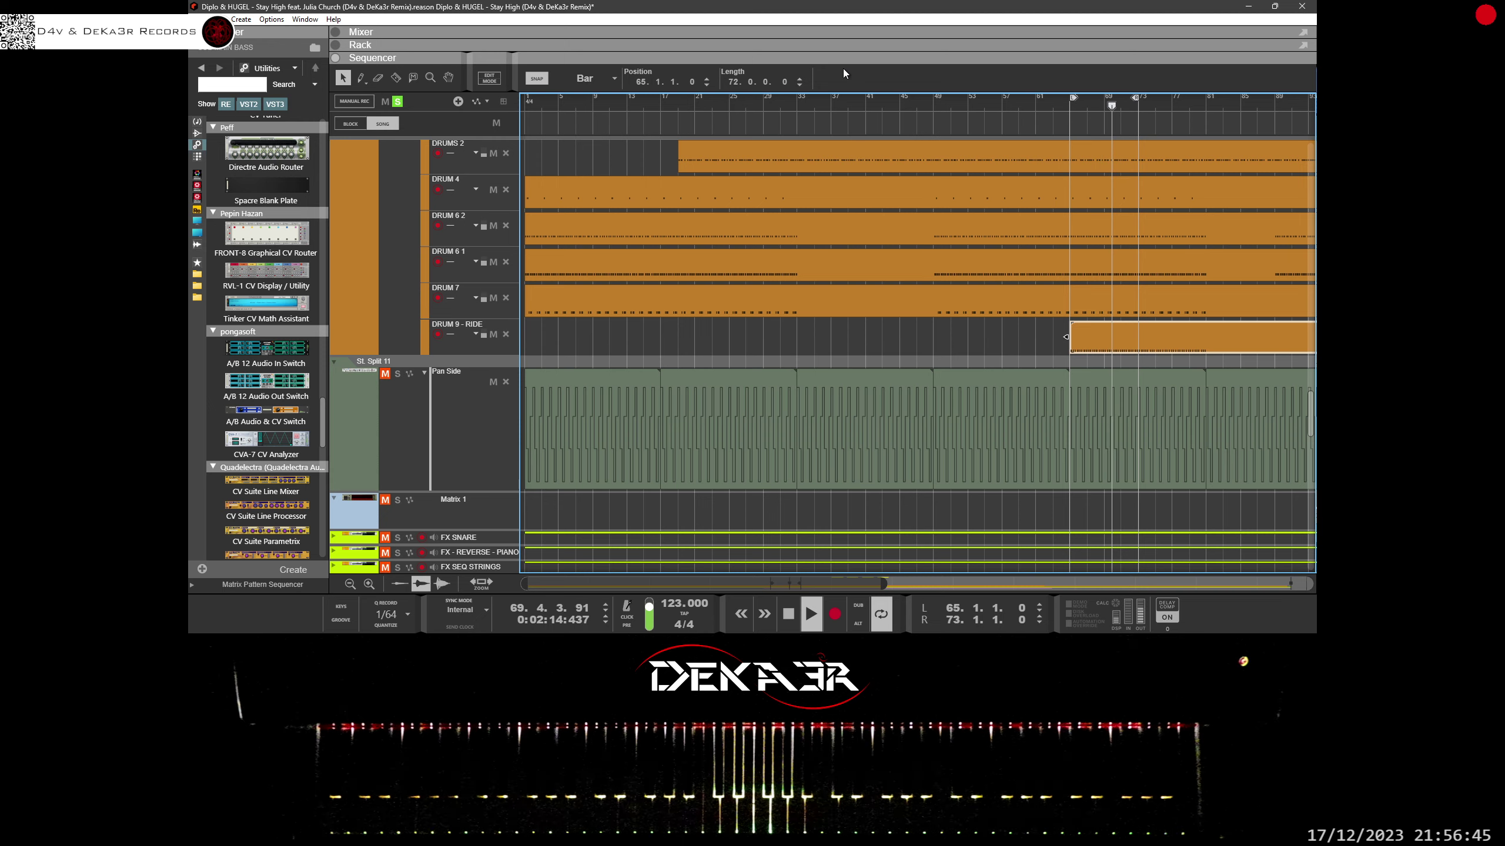
{"action": "left_click_drag", "start_coordinate": [843, 64], "coordinate": [826, 306]}
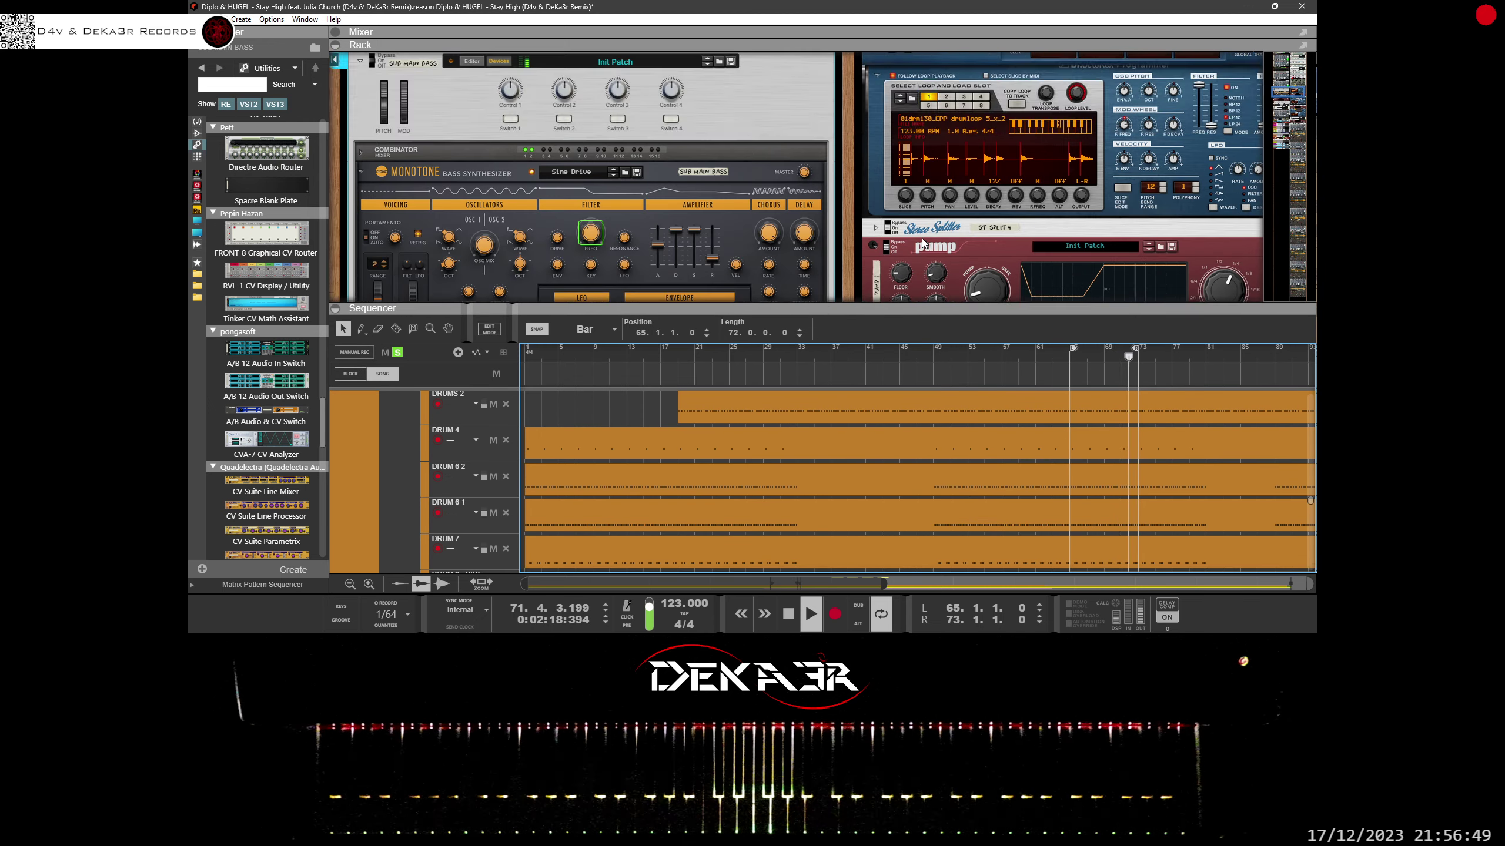
{"action": "scroll", "coordinate": [843, 277], "scroll_direction": "up", "scroll_amount": 10}
{"action": "scroll", "coordinate": [781, 418], "scroll_direction": "down", "scroll_amount": 3}
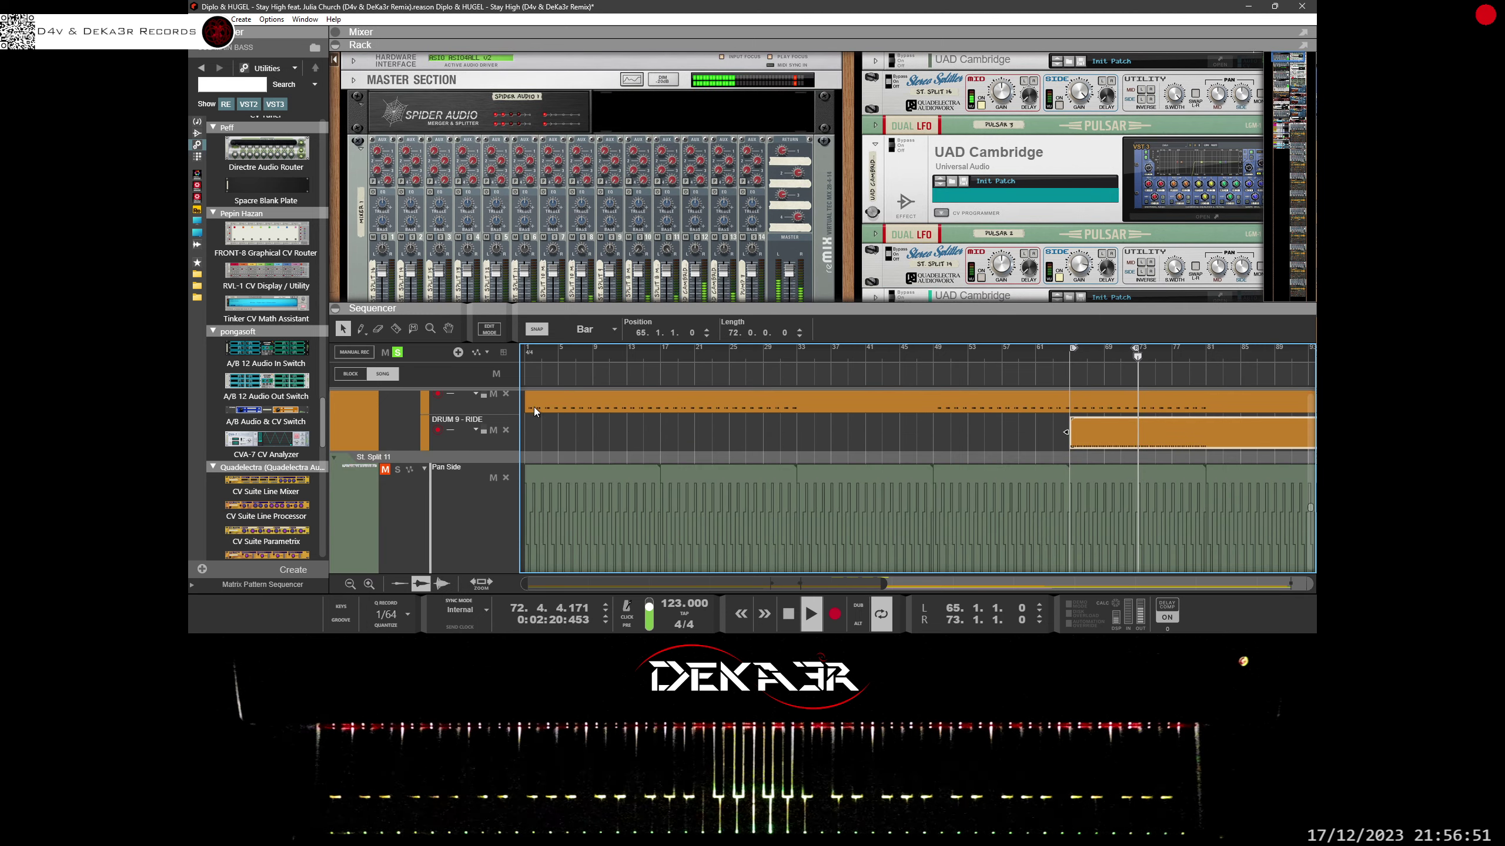
{"action": "left_click", "coordinate": [382, 427]}
{"action": "scroll", "coordinate": [1052, 195], "scroll_direction": "down", "scroll_amount": 5}
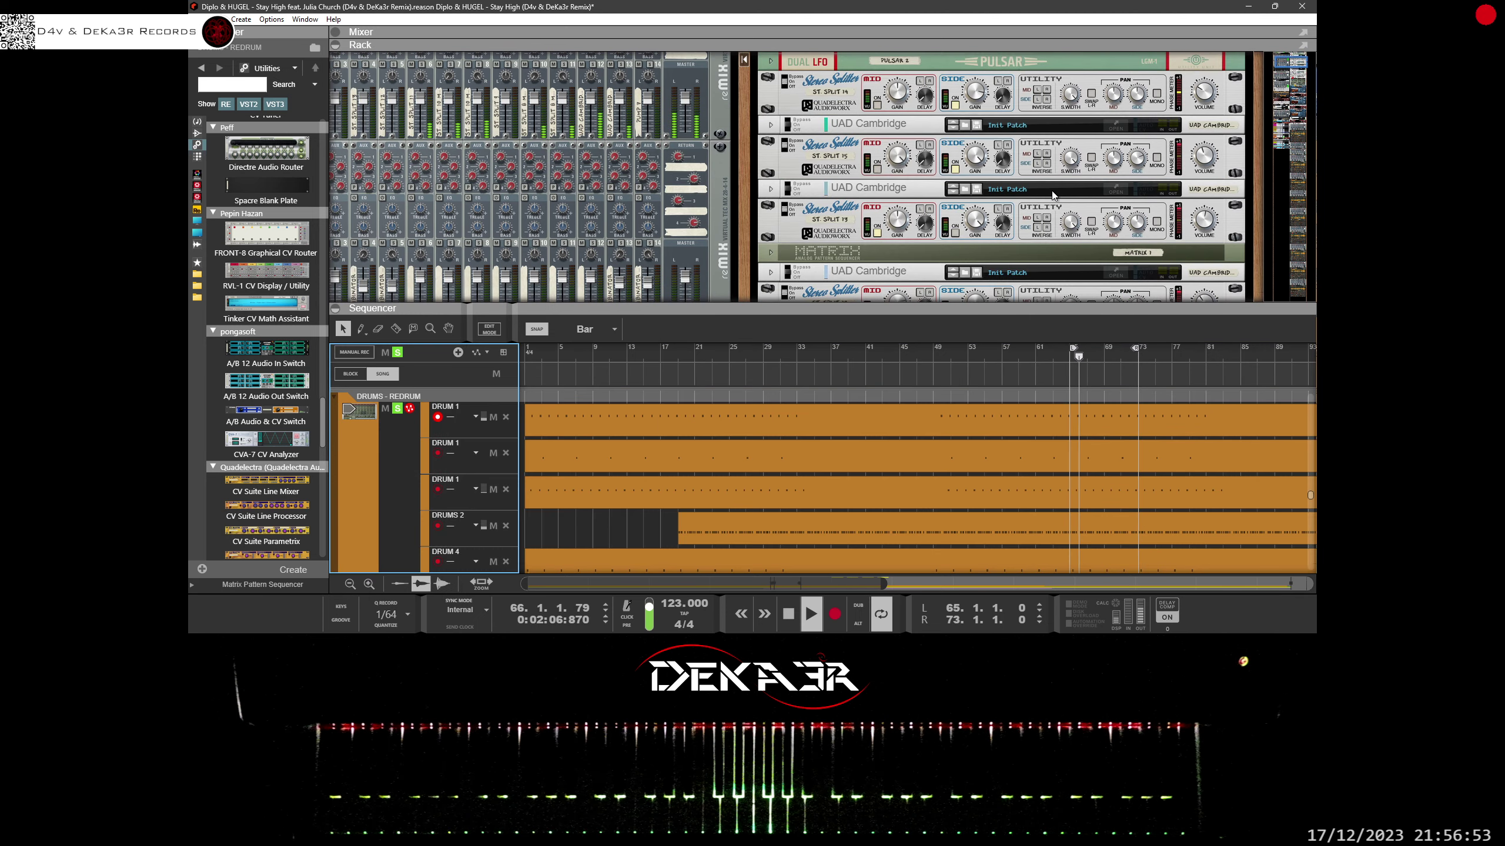
Step: Give the rack more height and examine the drum channels' Stereo Splitter and UAD Cambridge devices
{"action": "left_click_drag", "start_coordinate": [1018, 305], "coordinate": [1031, 438]}
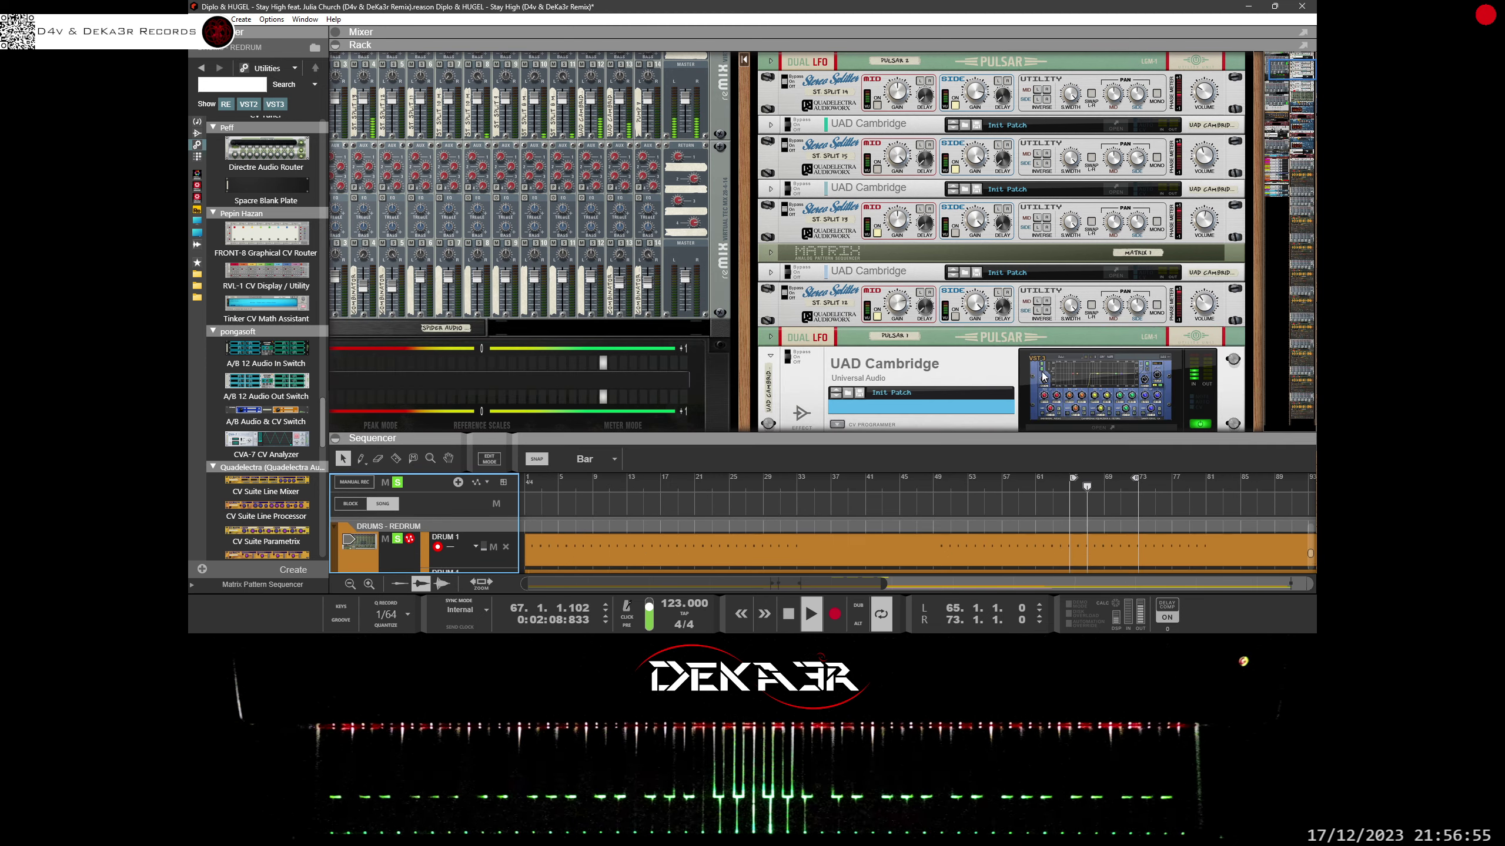
{"action": "scroll", "coordinate": [1041, 371], "scroll_direction": "up", "scroll_amount": 3}
{"action": "scroll", "coordinate": [1043, 375], "scroll_direction": "up", "scroll_amount": 2}
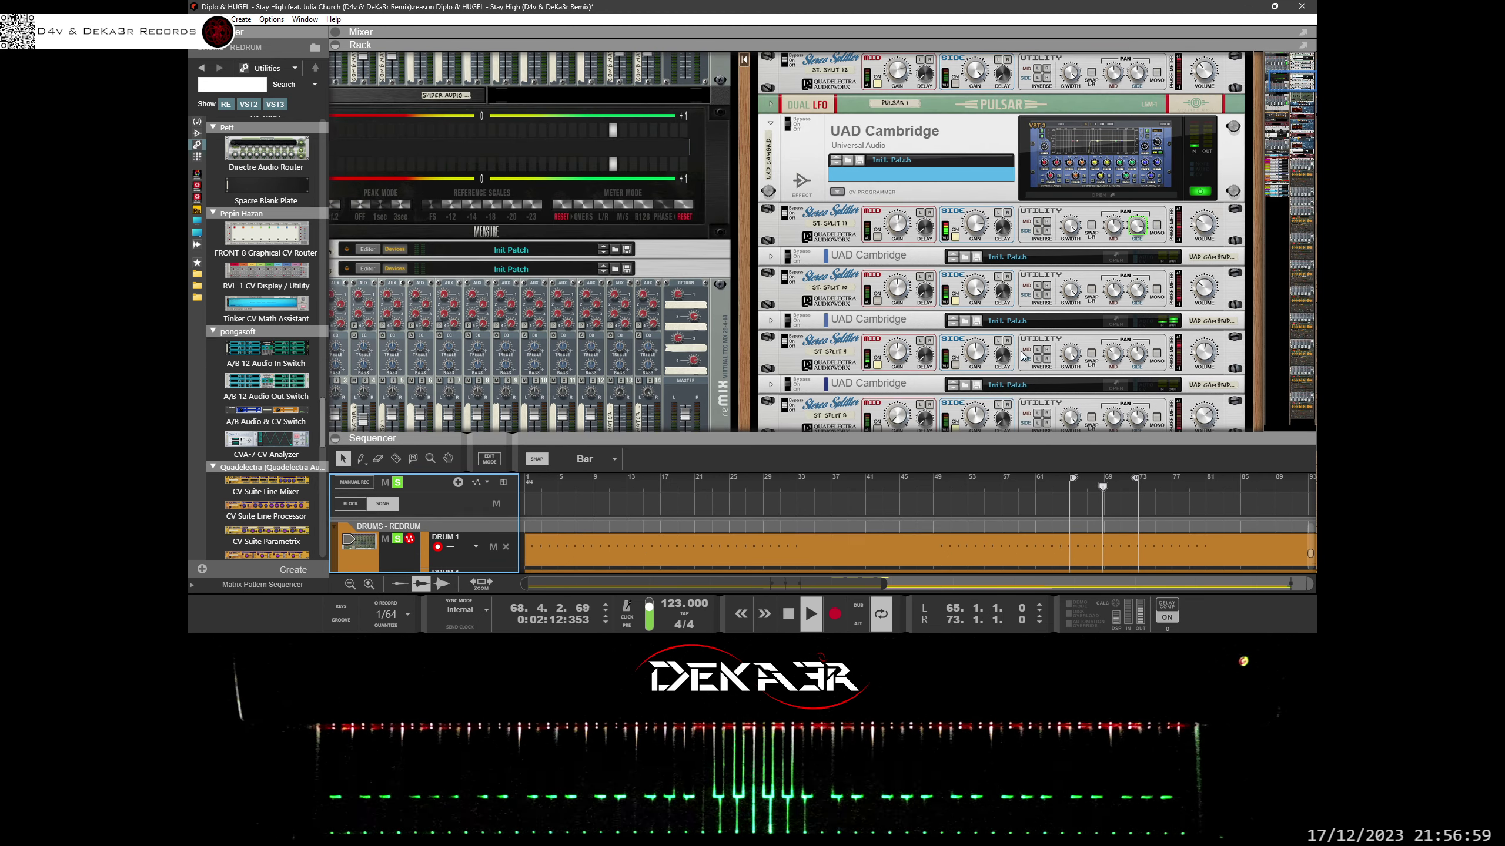
Step: Toggle the Side signals of the ST. SPLIT 11 and ST. SPLIT 10 Stereo Splitters in the rack
{"action": "left_click", "coordinate": [957, 238]}
{"action": "scroll", "coordinate": [966, 249], "scroll_direction": "up", "scroll_amount": 6}
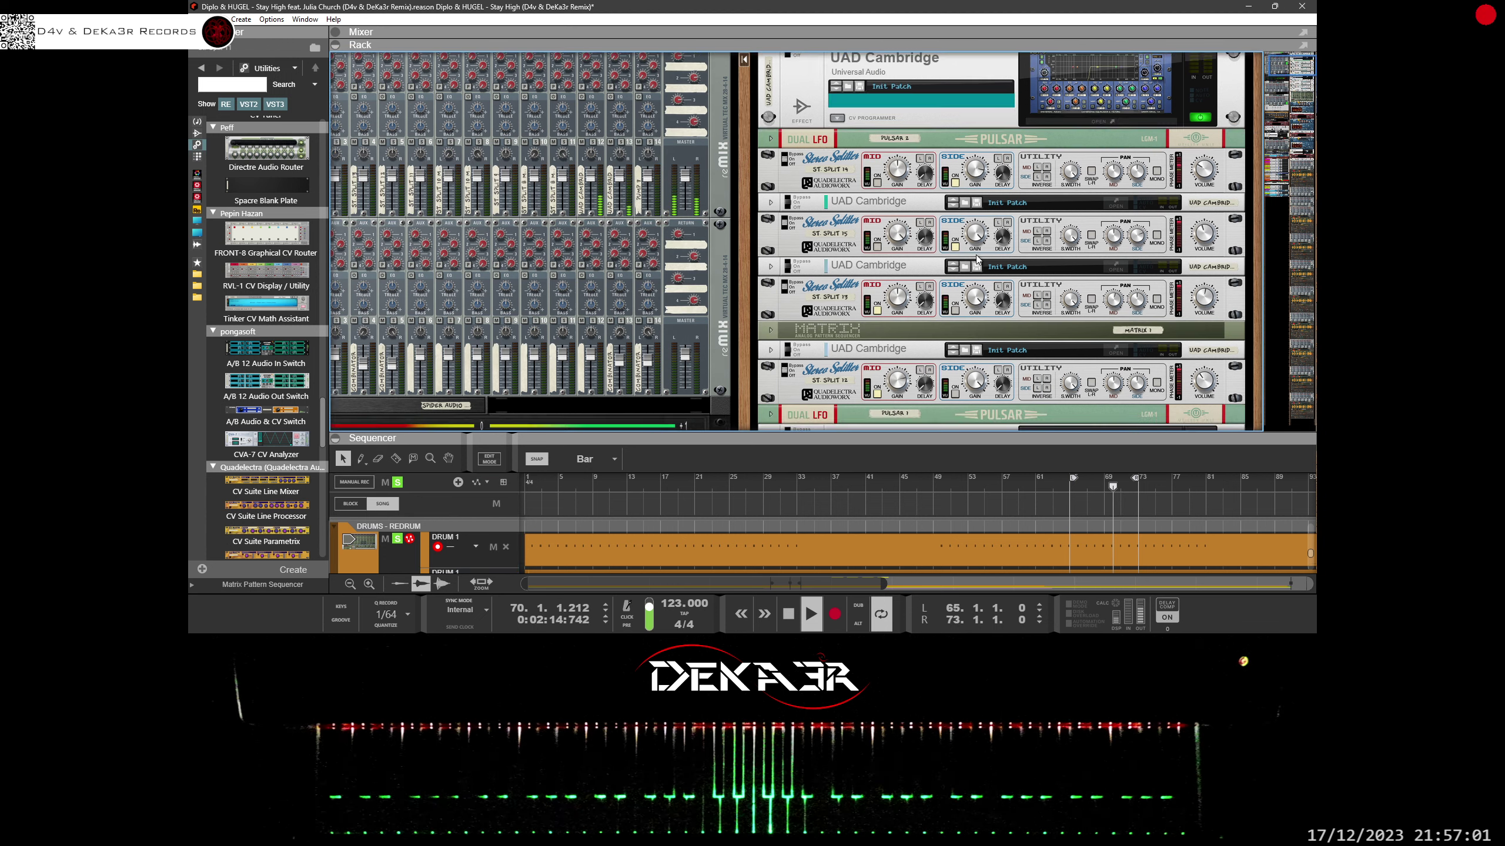
{"action": "scroll", "coordinate": [977, 261], "scroll_direction": "up", "scroll_amount": 2}
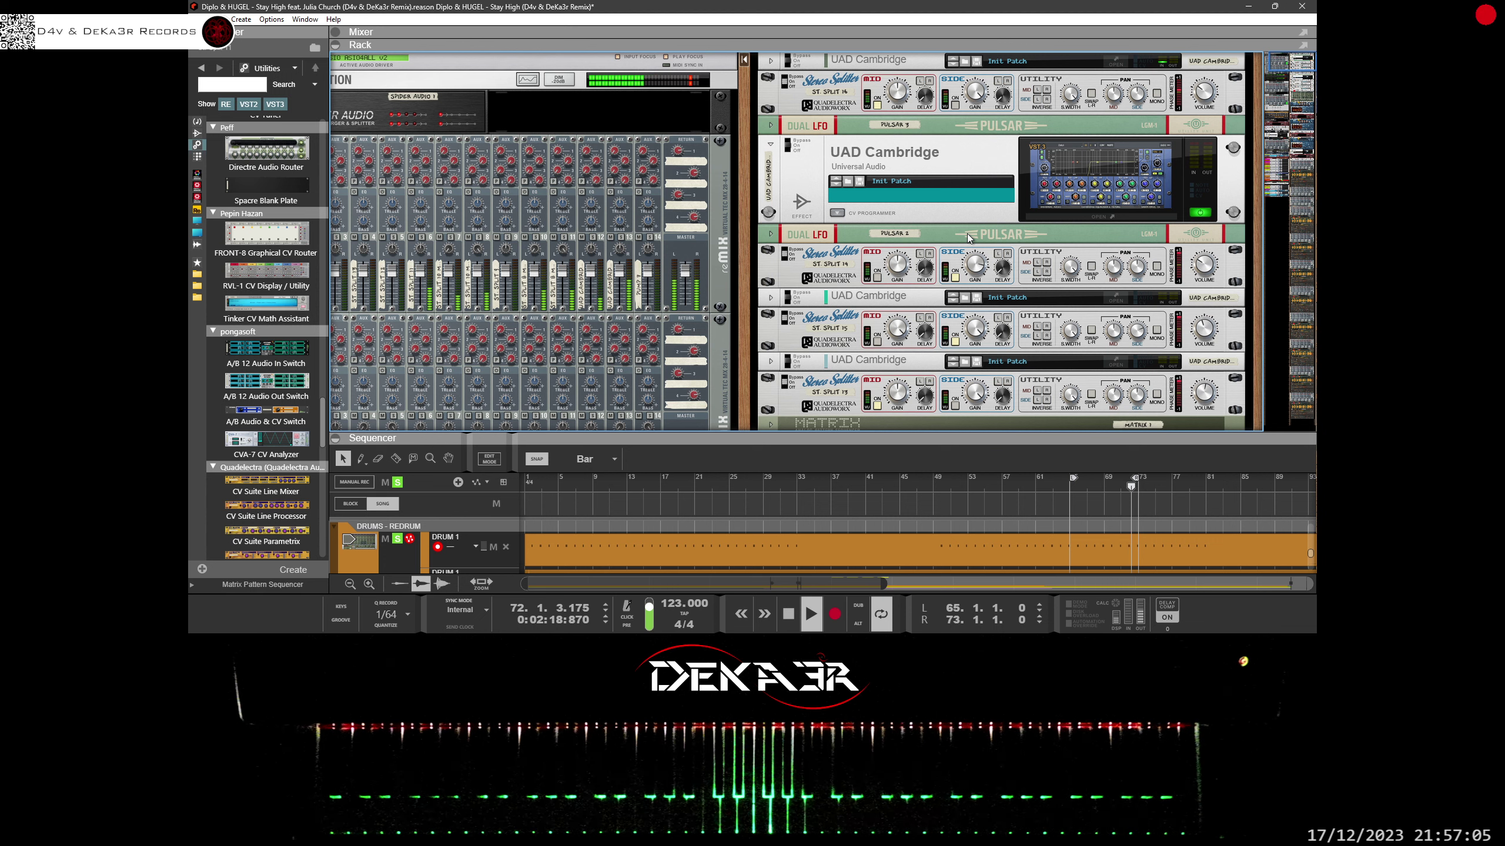
{"action": "scroll", "coordinate": [969, 238], "scroll_direction": "down", "scroll_amount": 2}
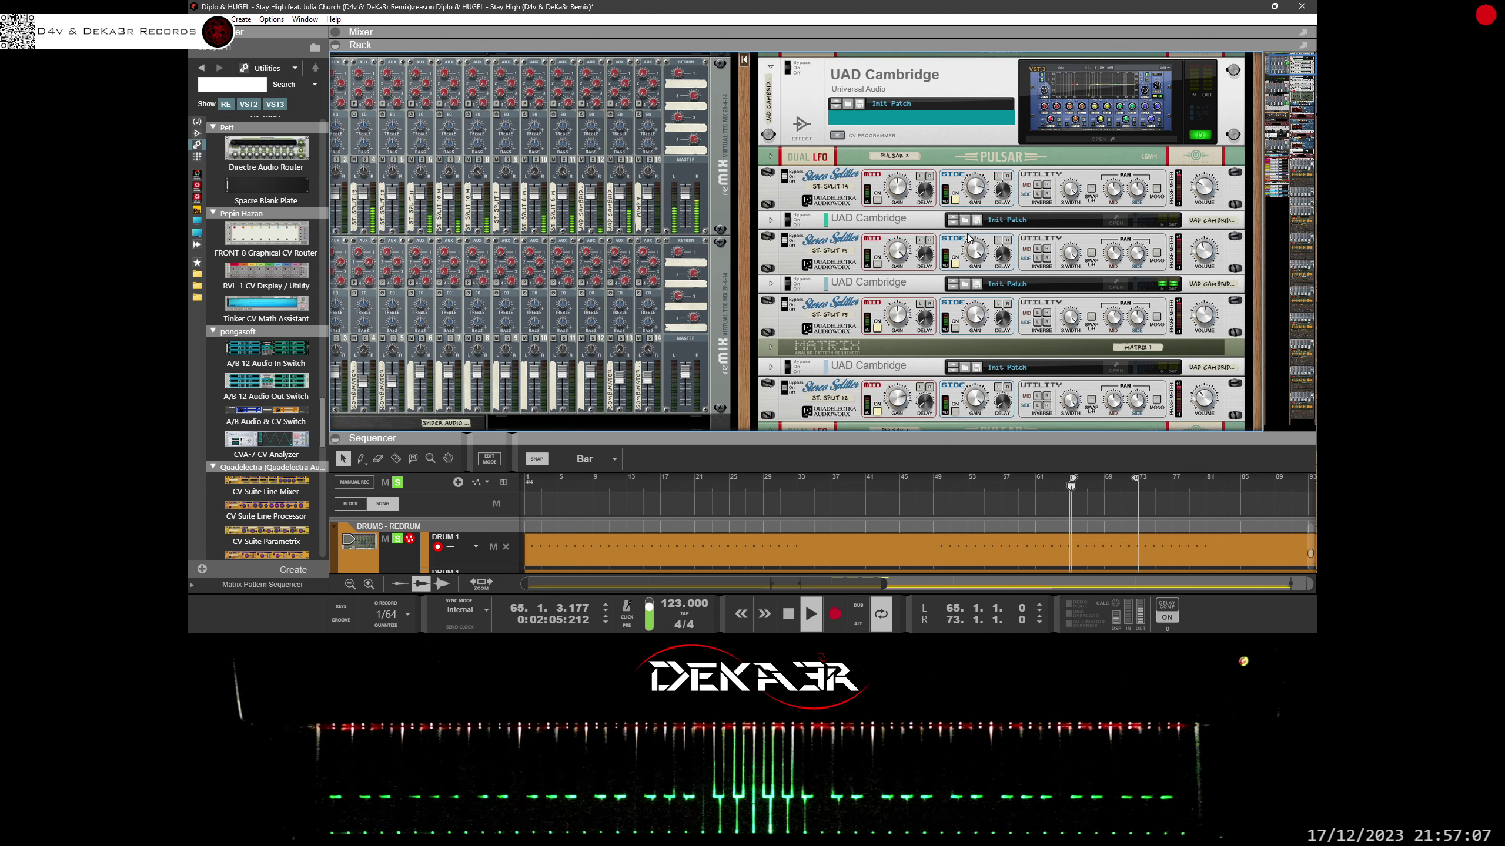
{"action": "scroll", "coordinate": [968, 237], "scroll_direction": "down", "scroll_amount": 2}
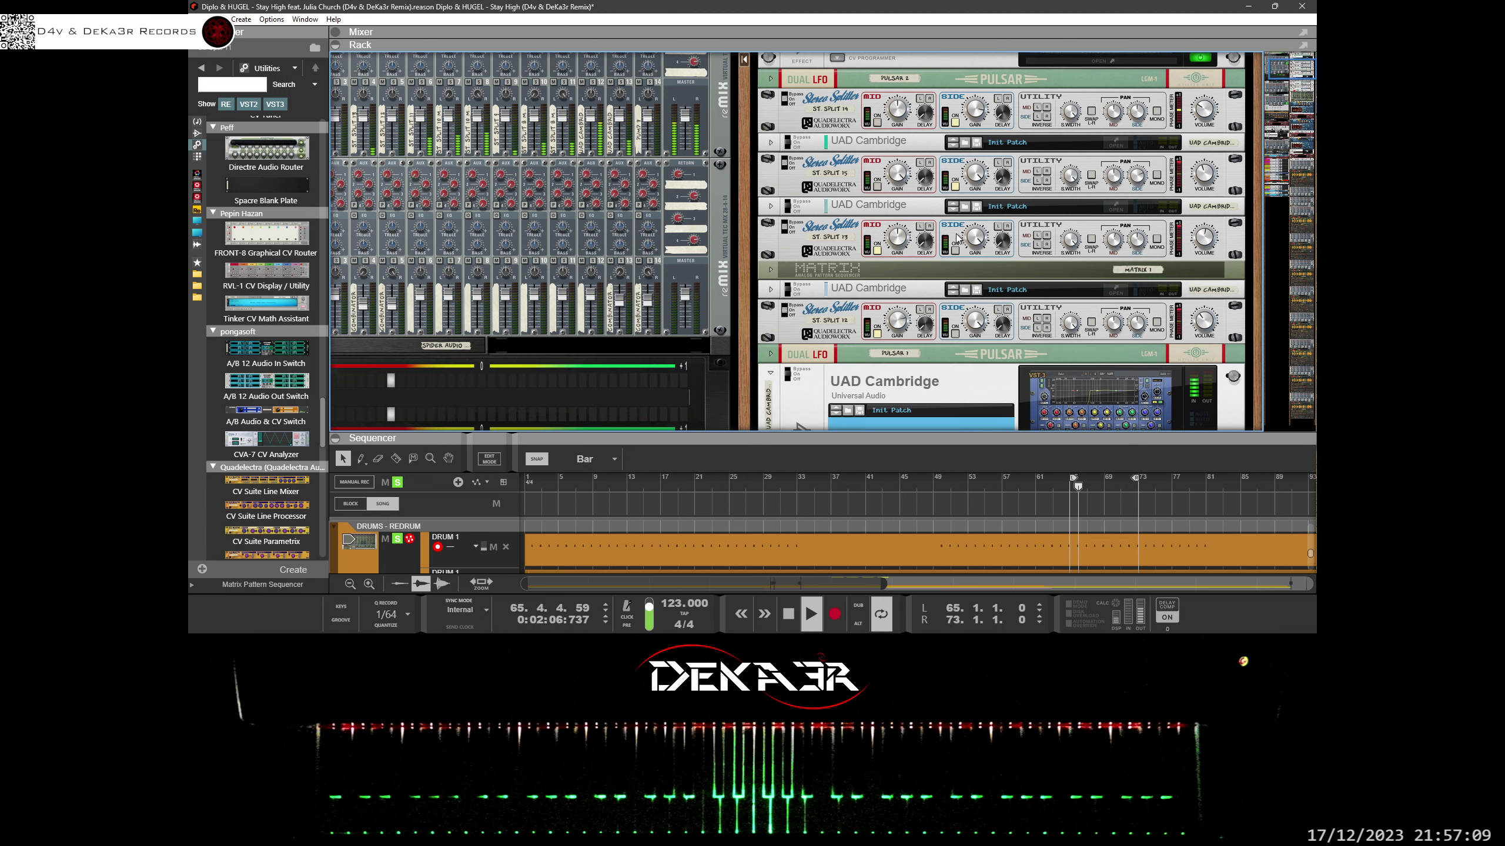
{"action": "left_click", "coordinate": [887, 257]}
{"action": "scroll", "coordinate": [954, 280], "scroll_direction": "down", "scroll_amount": 2}
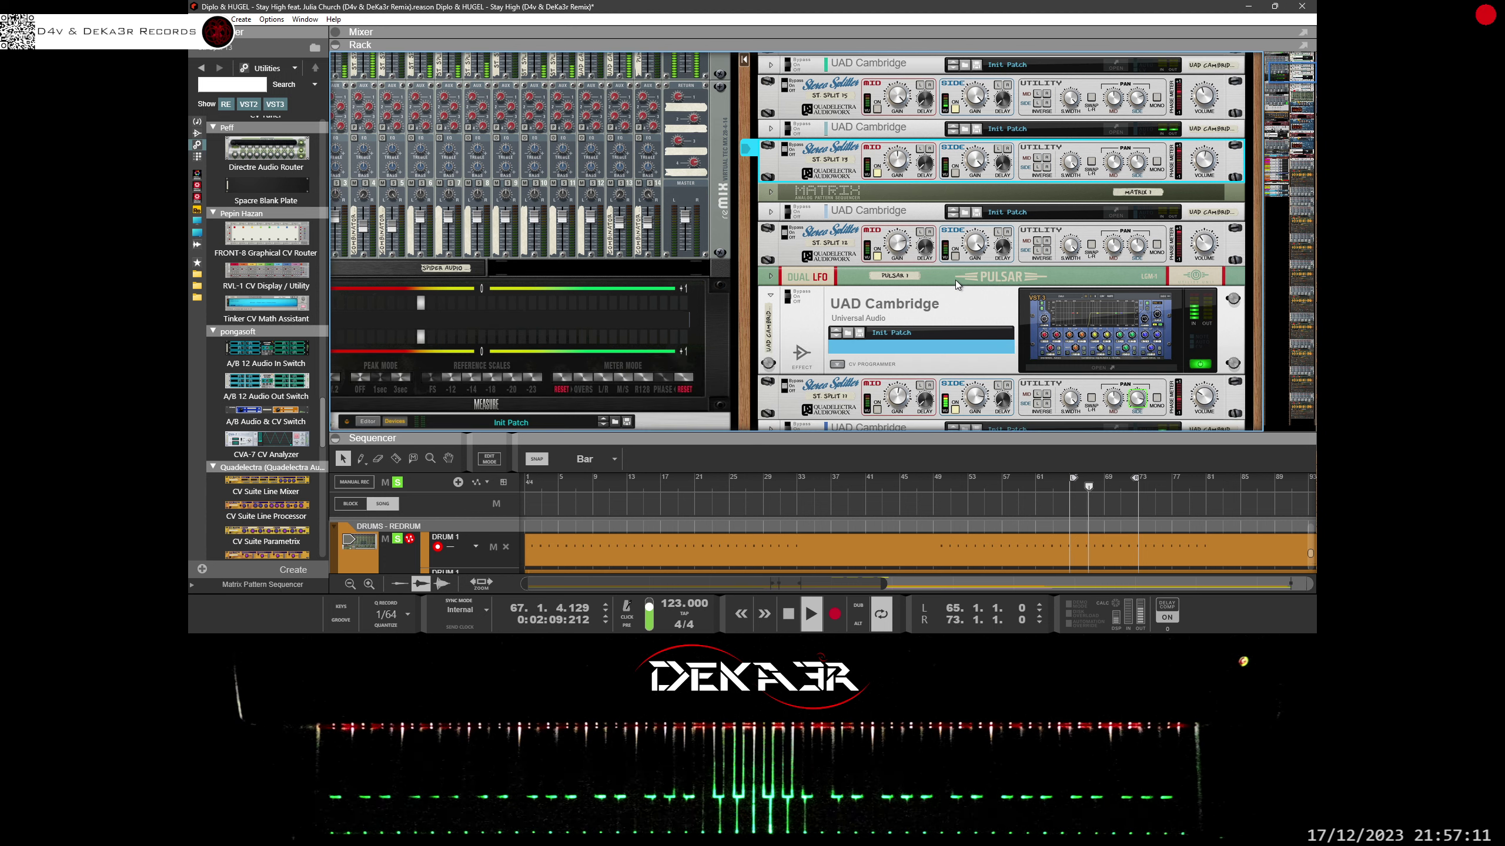
{"action": "scroll", "coordinate": [954, 280], "scroll_direction": "down", "scroll_amount": 2}
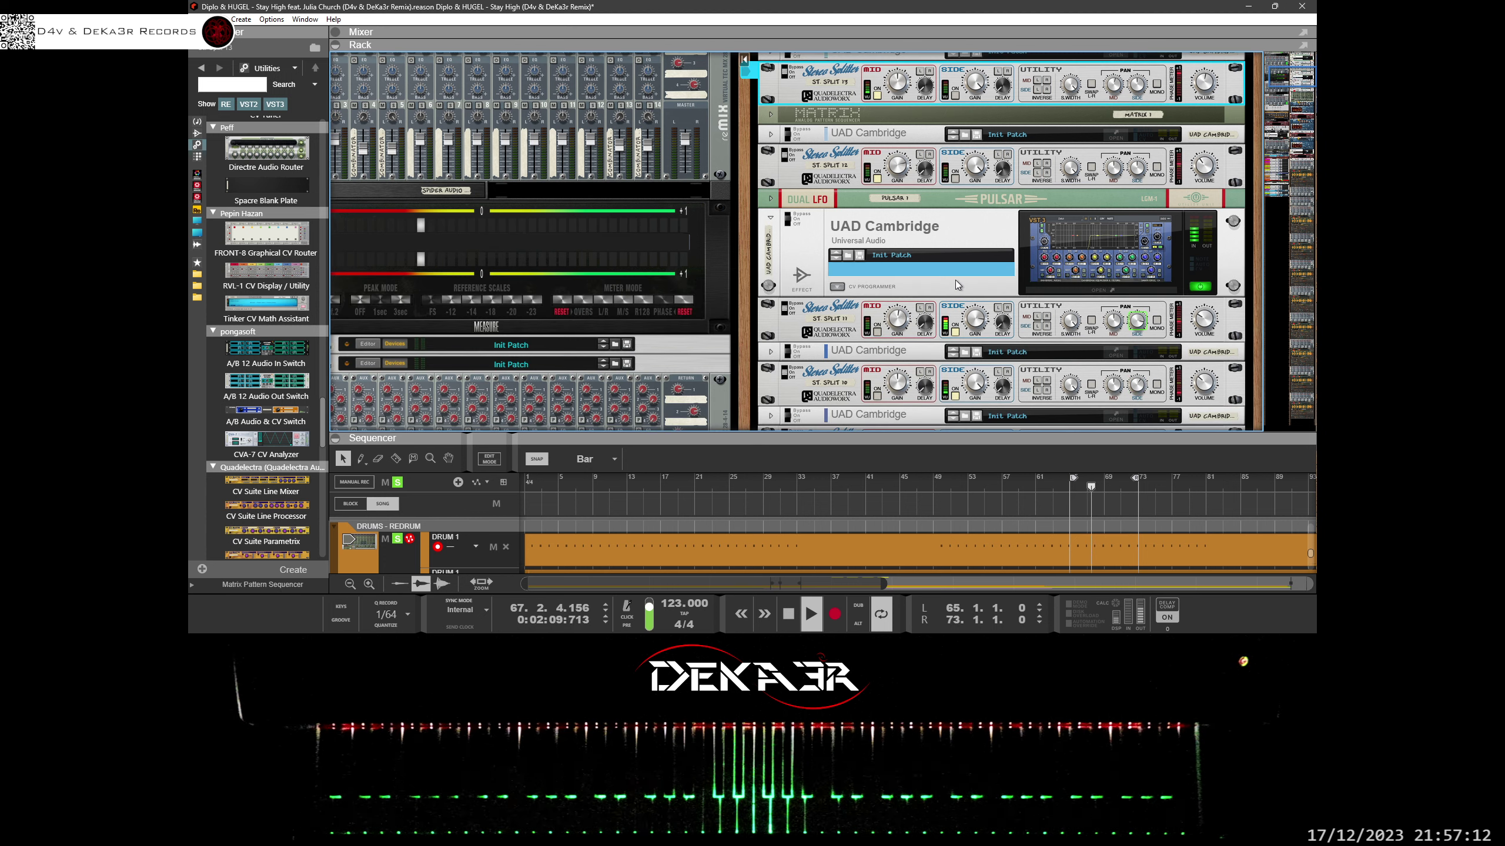
{"action": "left_click", "coordinate": [955, 398]}
{"action": "left_click", "coordinate": [956, 333]}
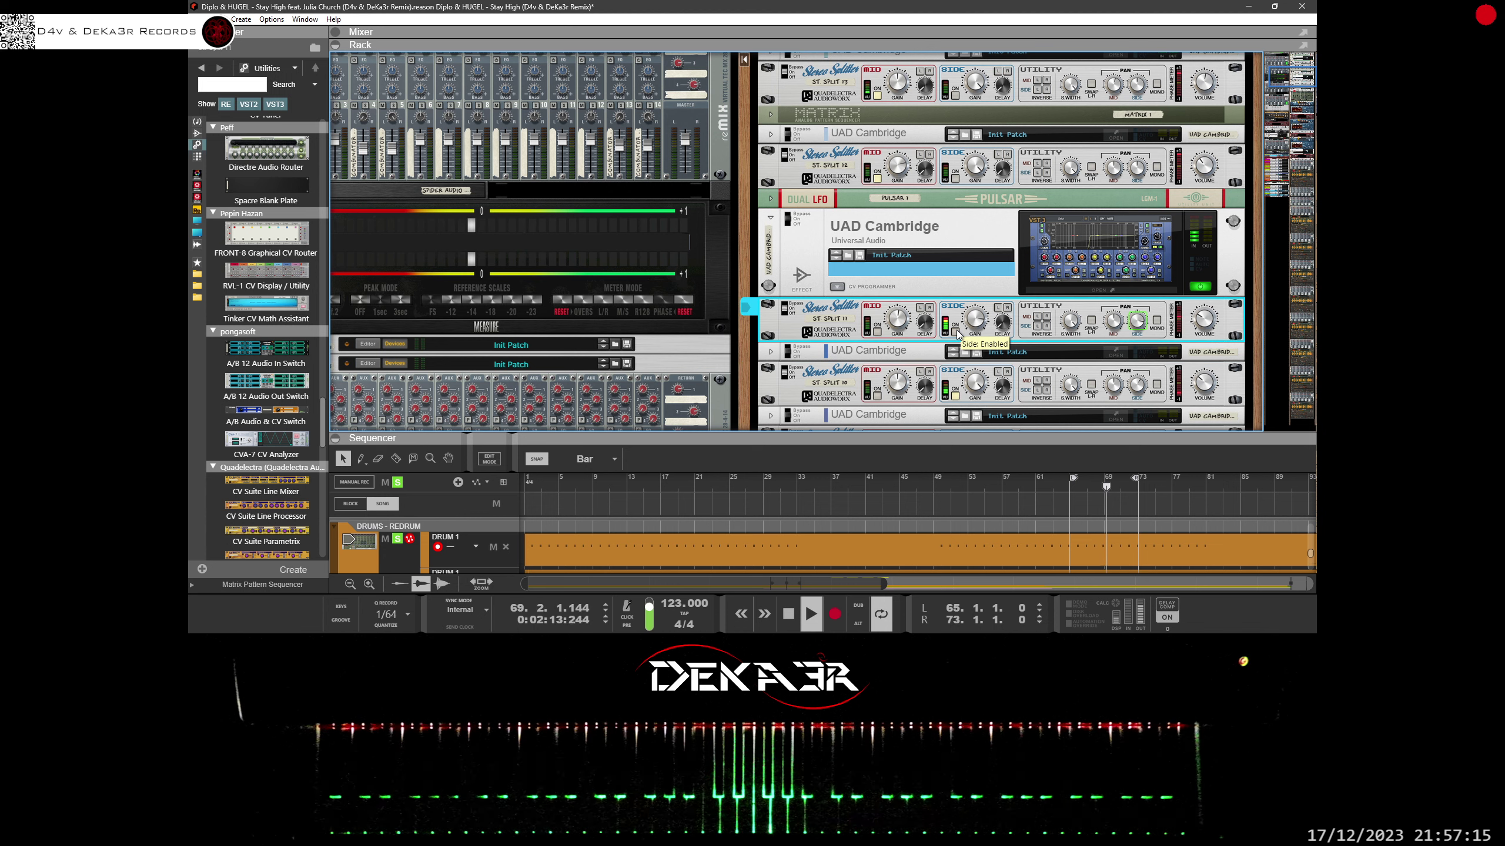
Step: Toggle the Side signal of the ST. SPLIT 8 Stereo Splitter and adjust its side pan
{"action": "scroll", "coordinate": [957, 335], "scroll_direction": "down", "scroll_amount": 2}
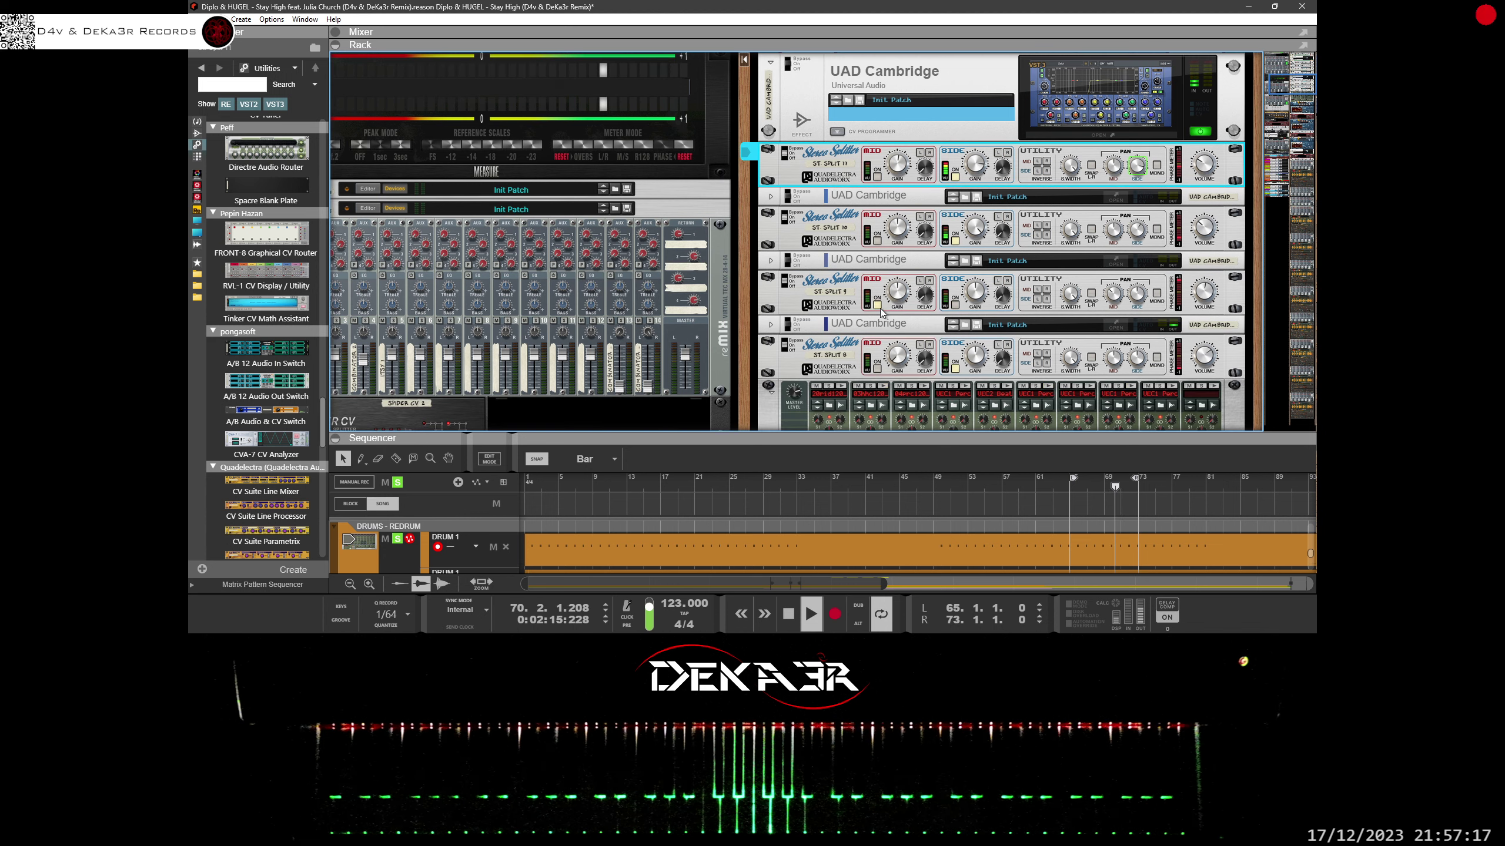
{"action": "left_click", "coordinate": [955, 369]}
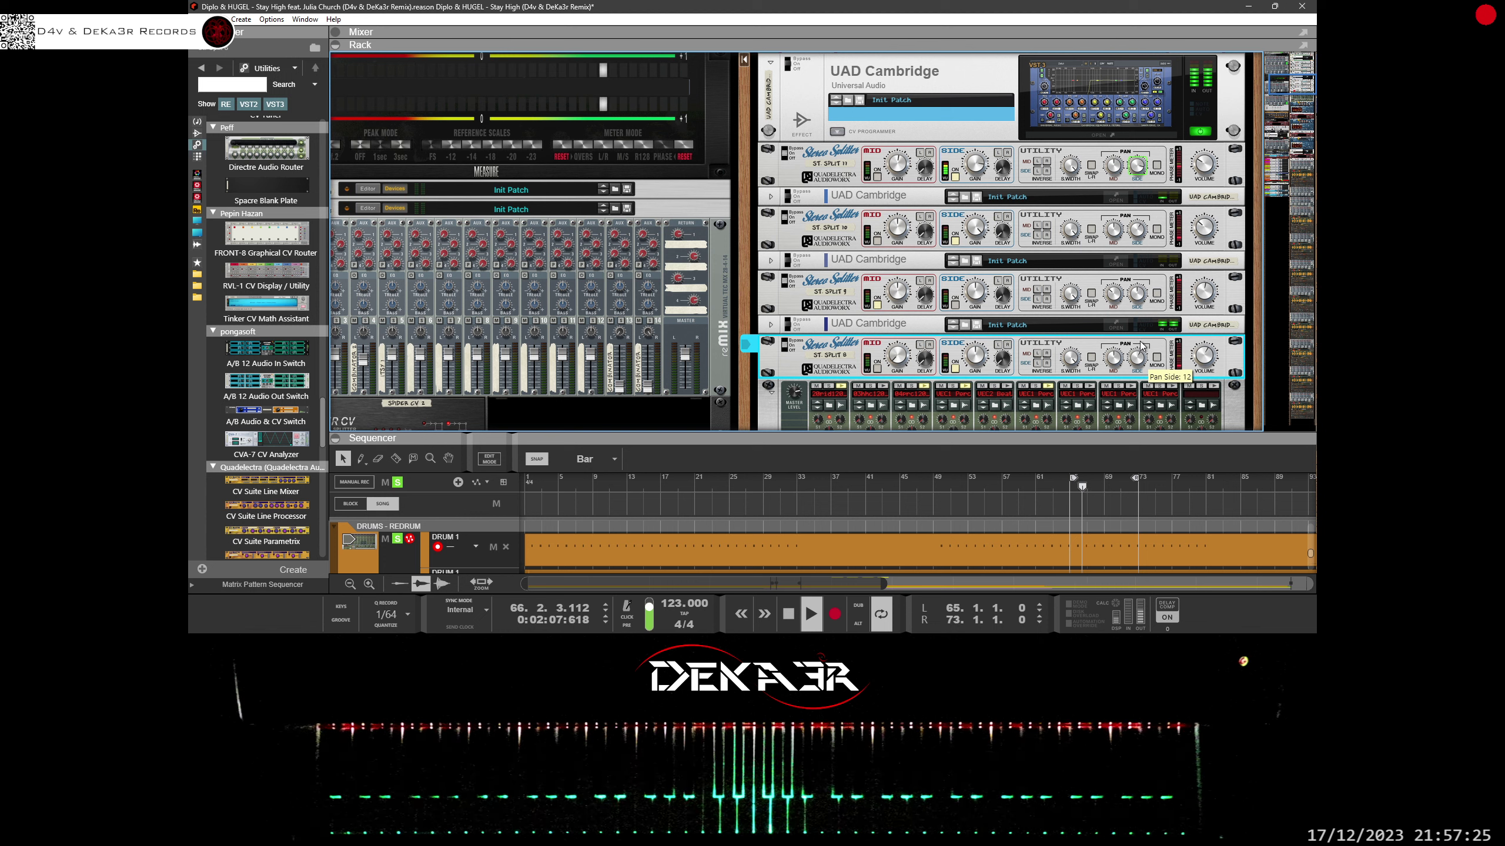
{"action": "left_click_drag", "start_coordinate": [1141, 347], "coordinate": [1141, 364]}
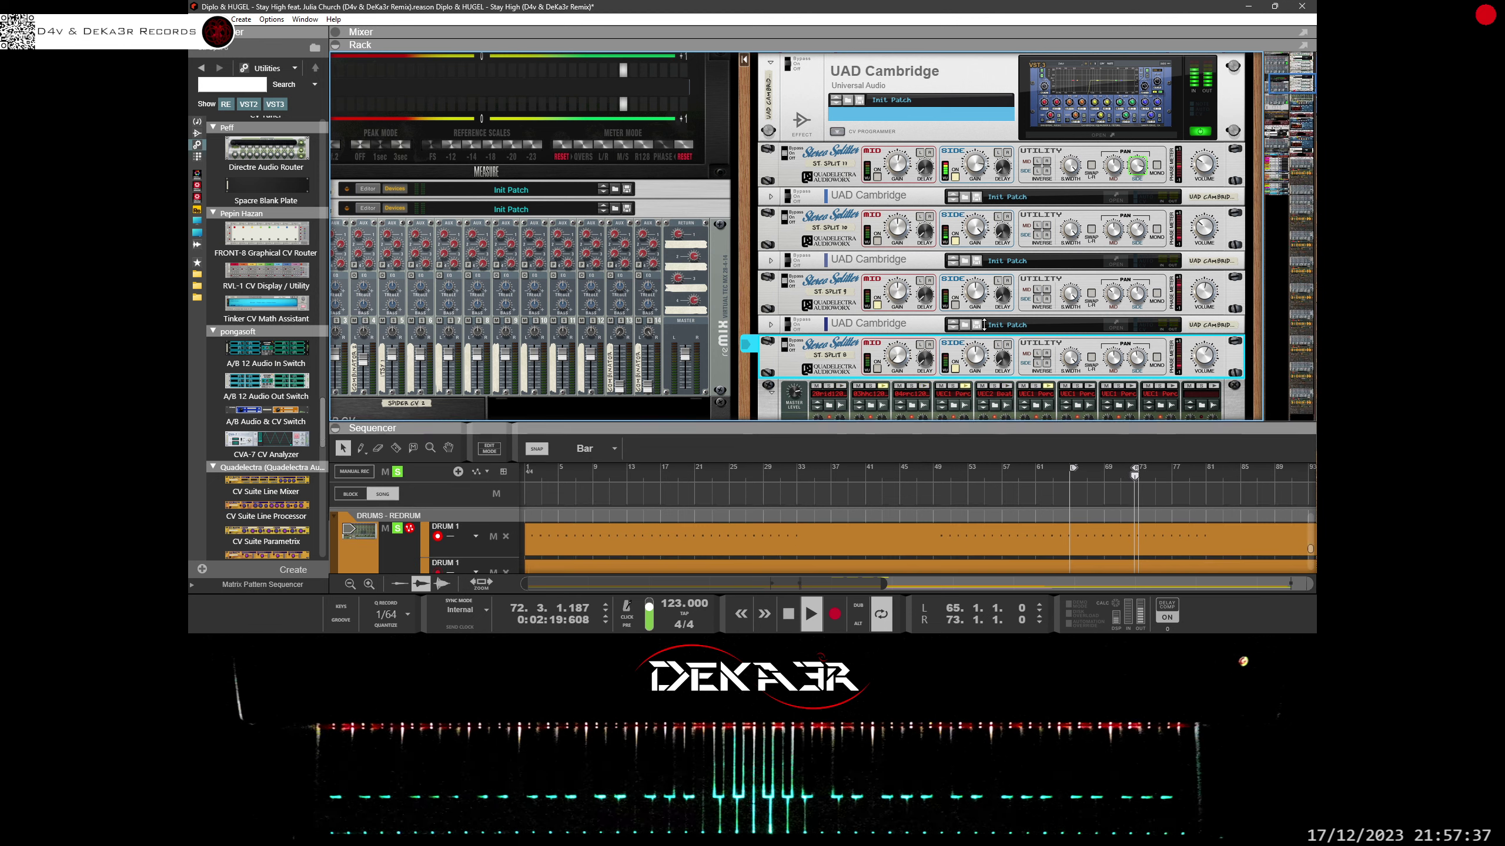
Step: Expand the sequencer to full height and set the loop range from bar 55 to bar 65
{"action": "left_click_drag", "start_coordinate": [1001, 437], "coordinate": [1001, 5]}
{"action": "scroll", "coordinate": [964, 308], "scroll_direction": "up", "scroll_amount": 10}
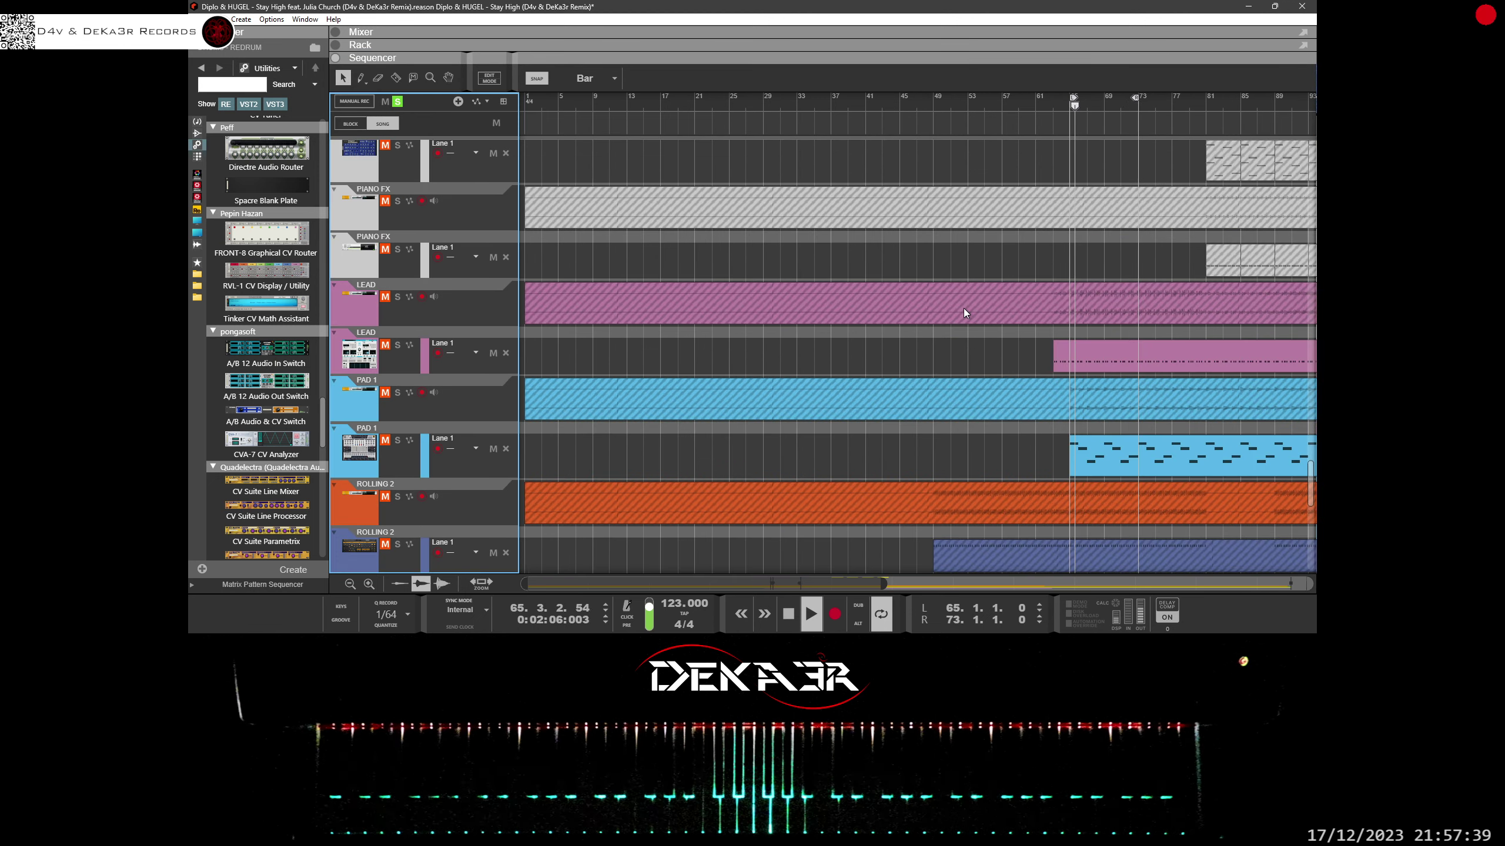
{"action": "scroll", "coordinate": [964, 308], "scroll_direction": "up", "scroll_amount": 10}
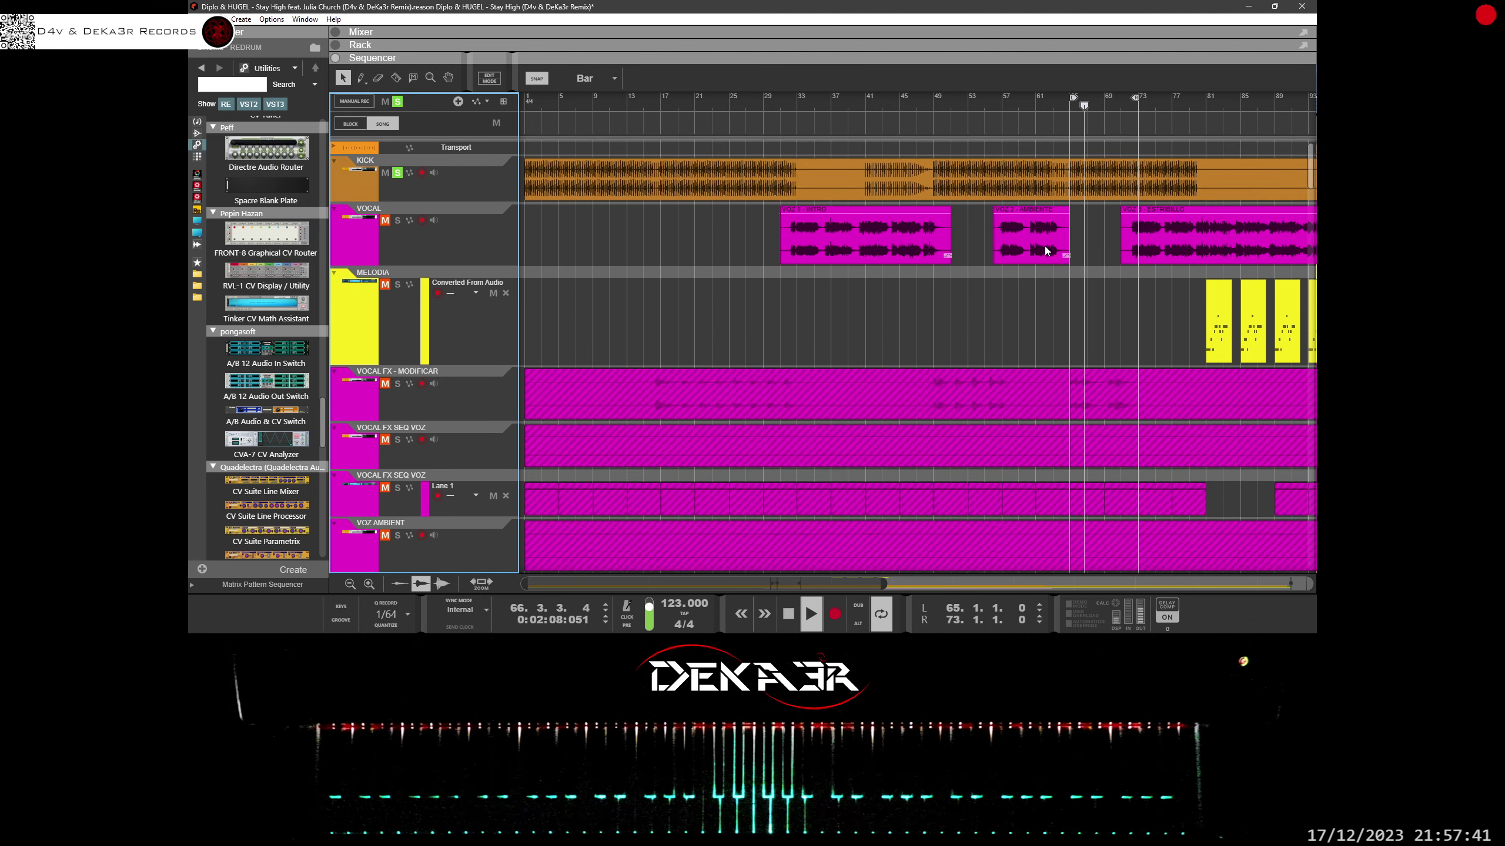
{"action": "left_click_drag", "start_coordinate": [1072, 94], "coordinate": [990, 105]}
{"action": "left_click_drag", "start_coordinate": [1132, 100], "coordinate": [1060, 107]}
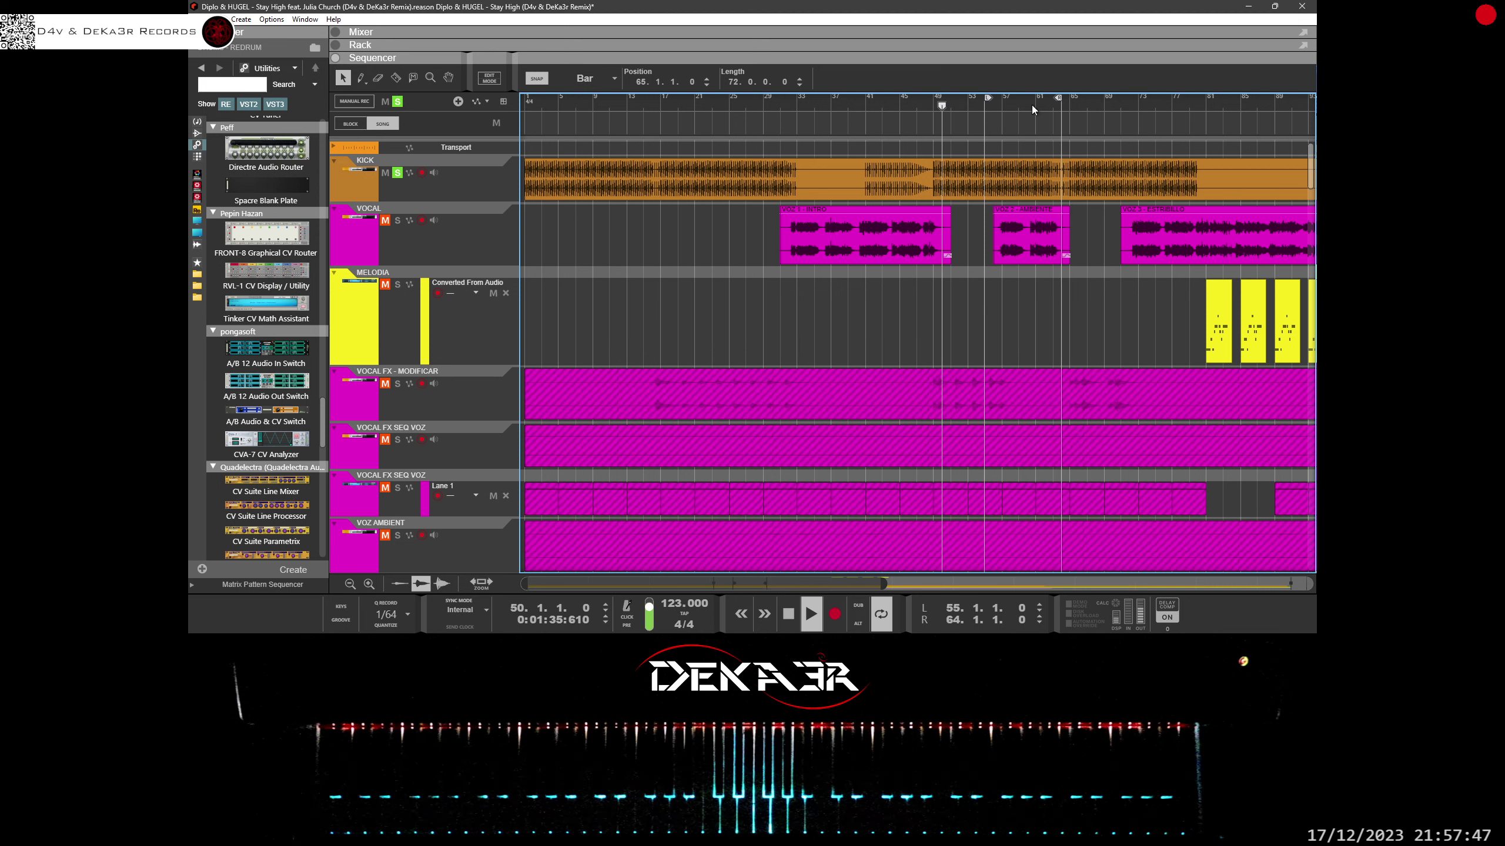
{"action": "left_click_drag", "start_coordinate": [1060, 101], "coordinate": [1068, 113]}
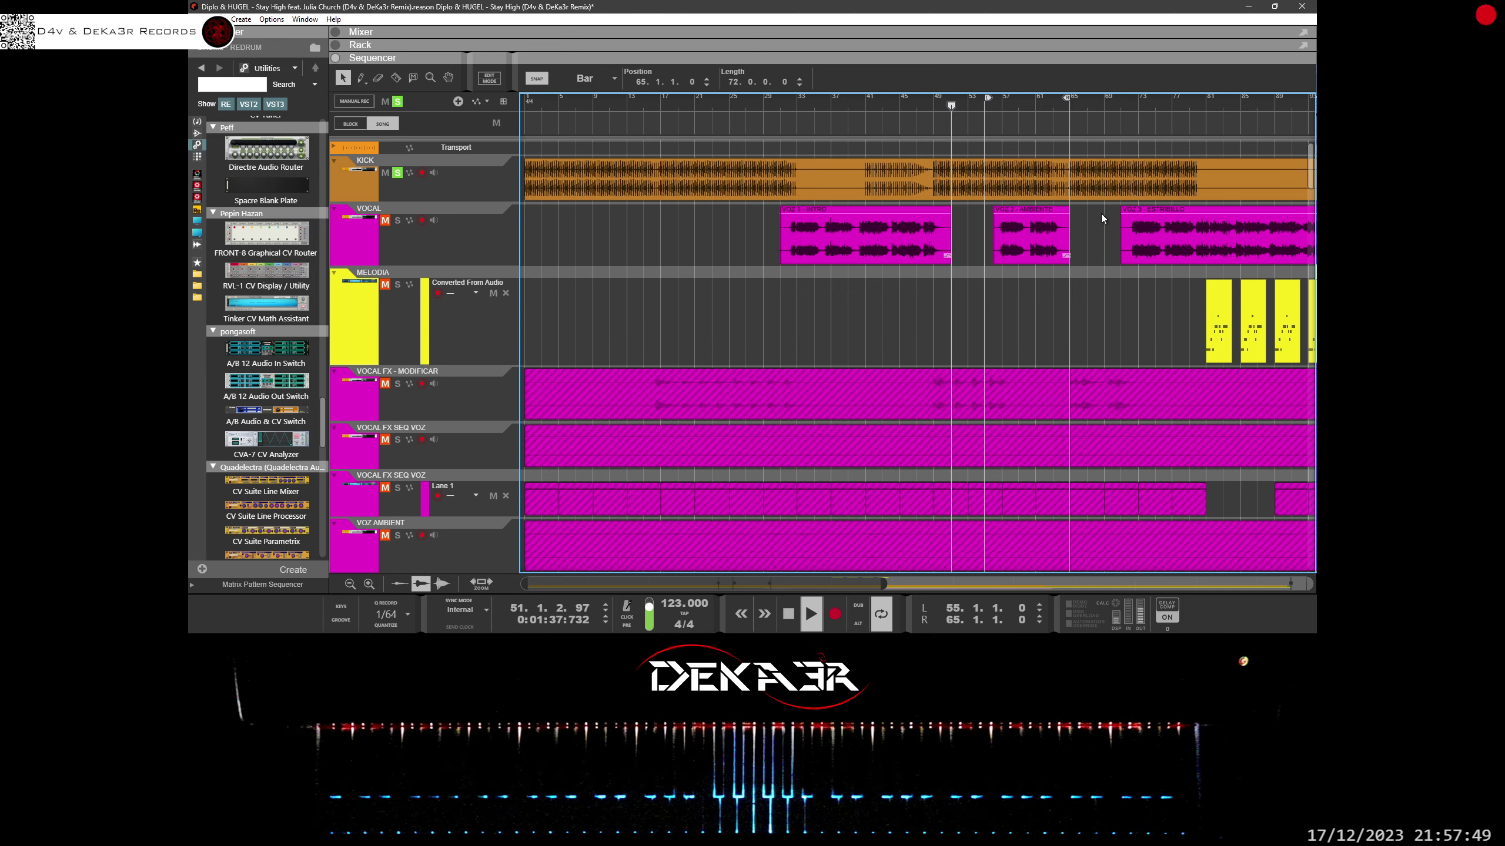
Step: Solo the VOCAL track and move the playback position near the start of its first clip
{"action": "left_click", "coordinate": [397, 222]}
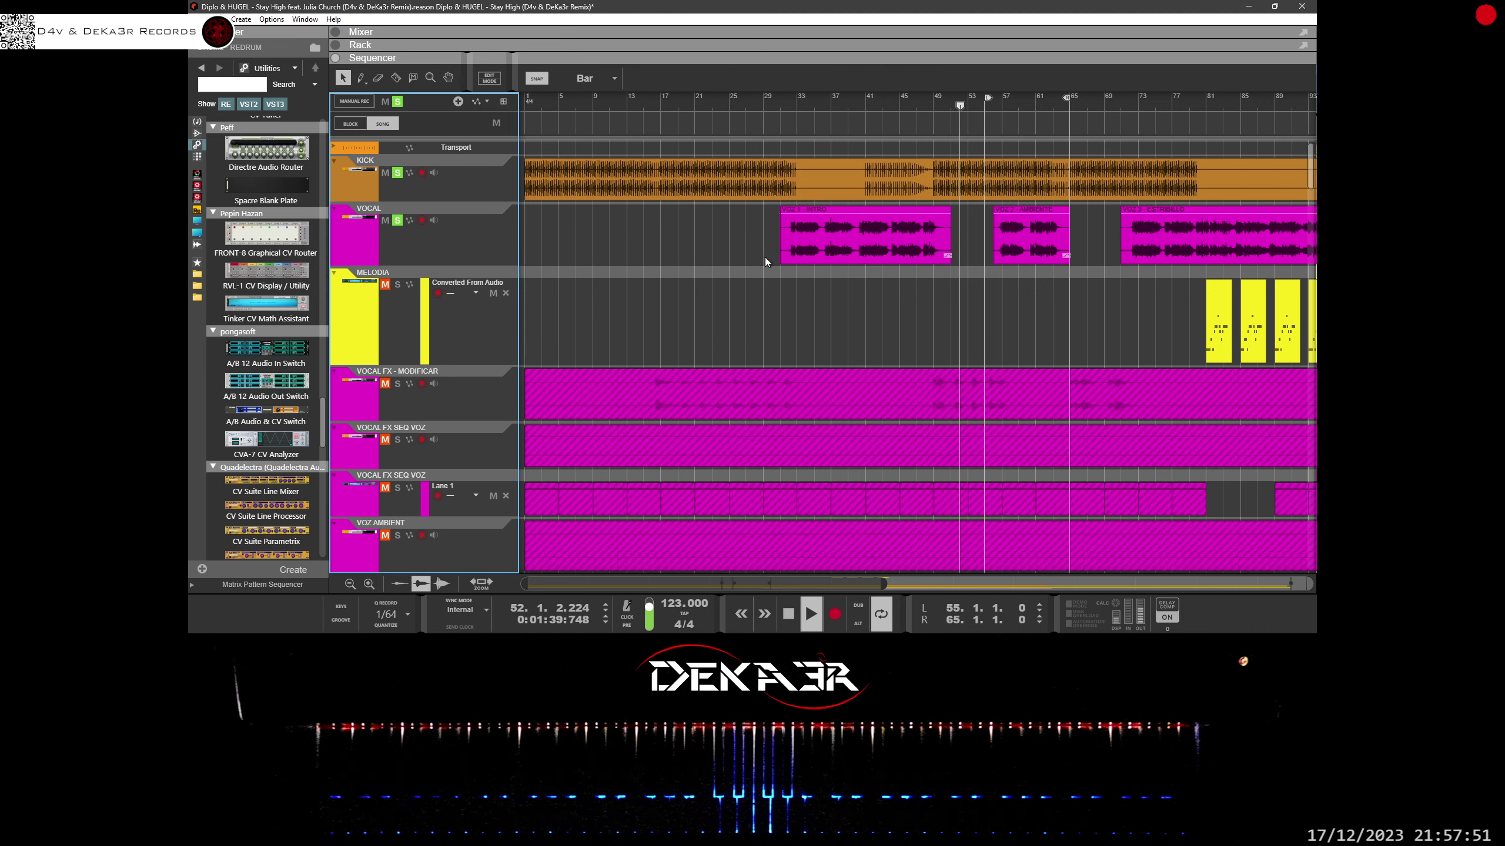
{"action": "left_click", "coordinate": [788, 103]}
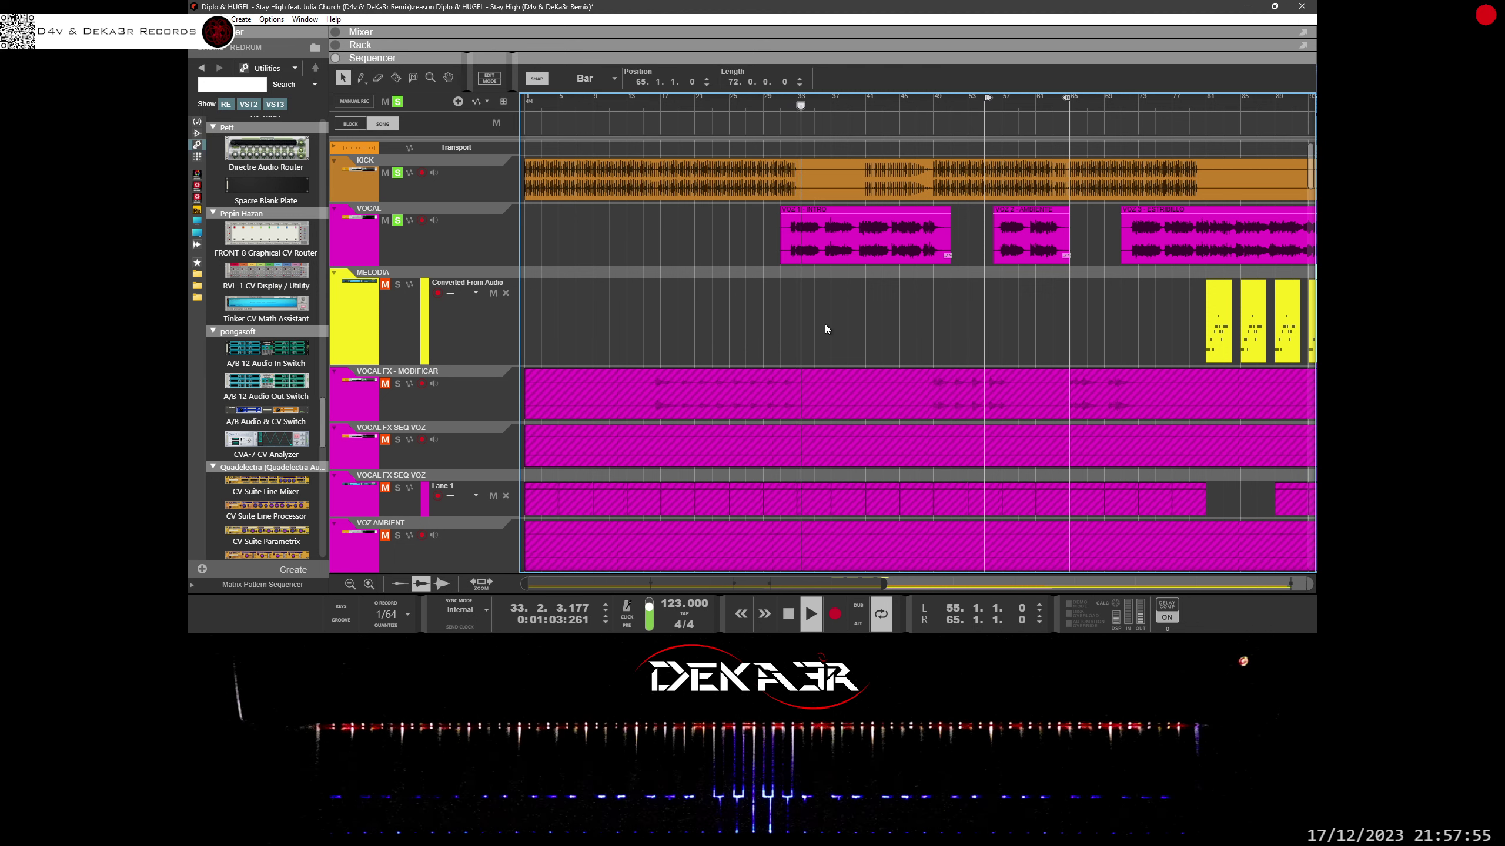
Step: Save the song
{"action": "left_click", "coordinate": [198, 19]}
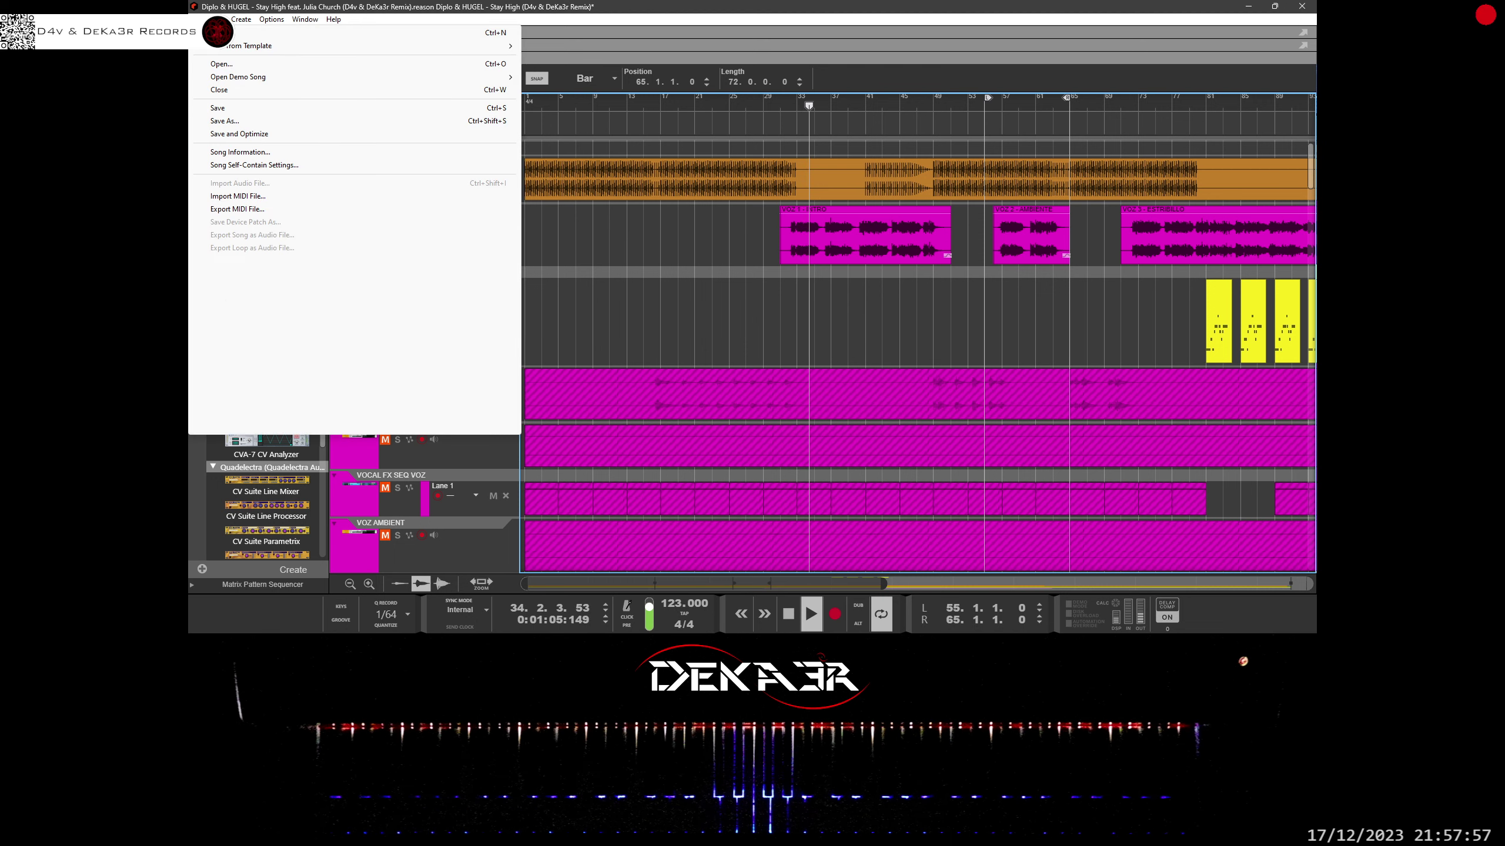
{"action": "left_click", "coordinate": [218, 111]}
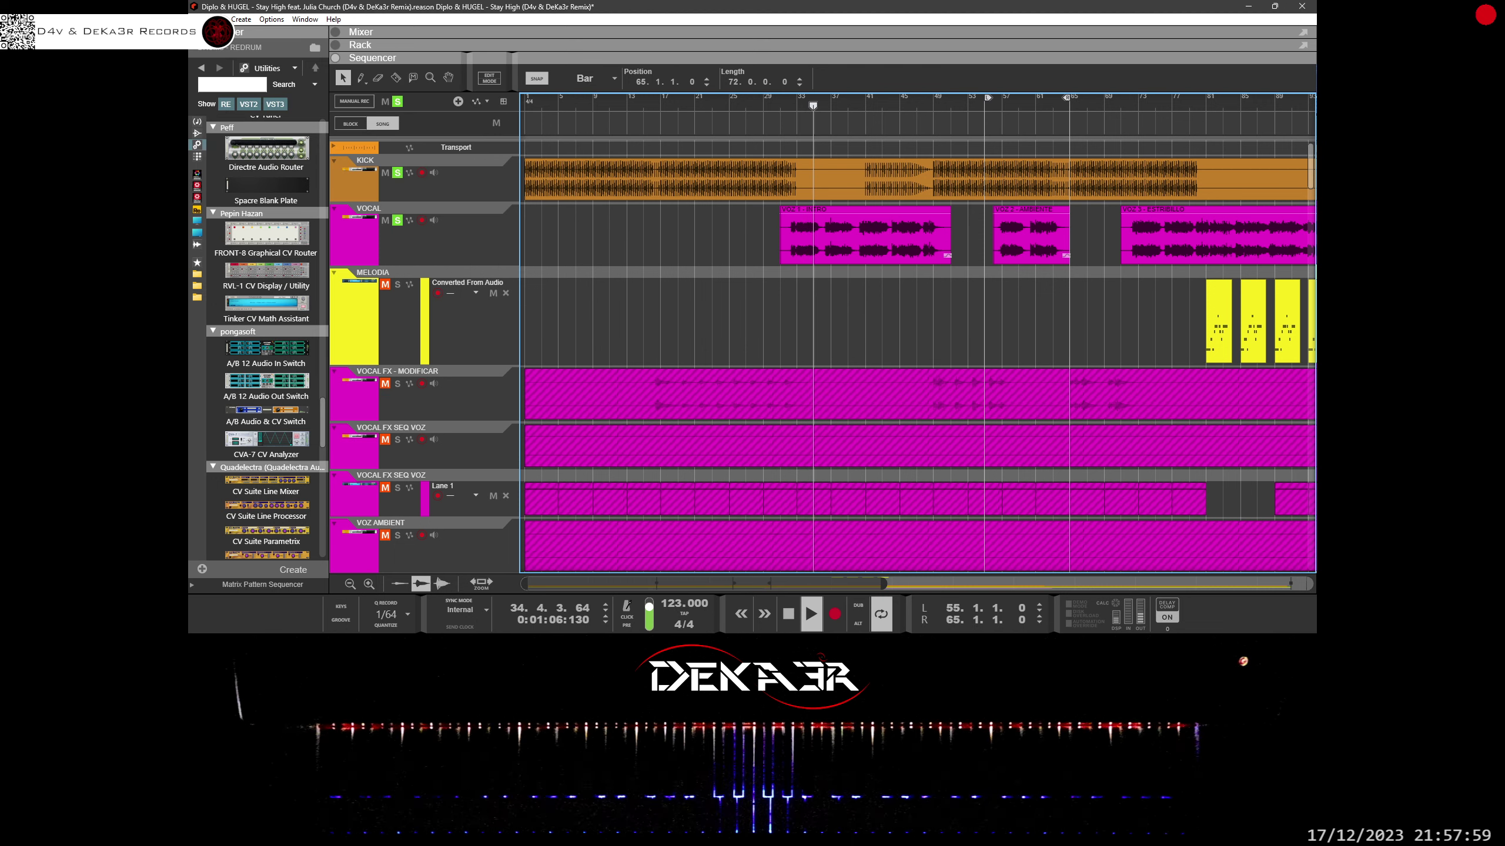
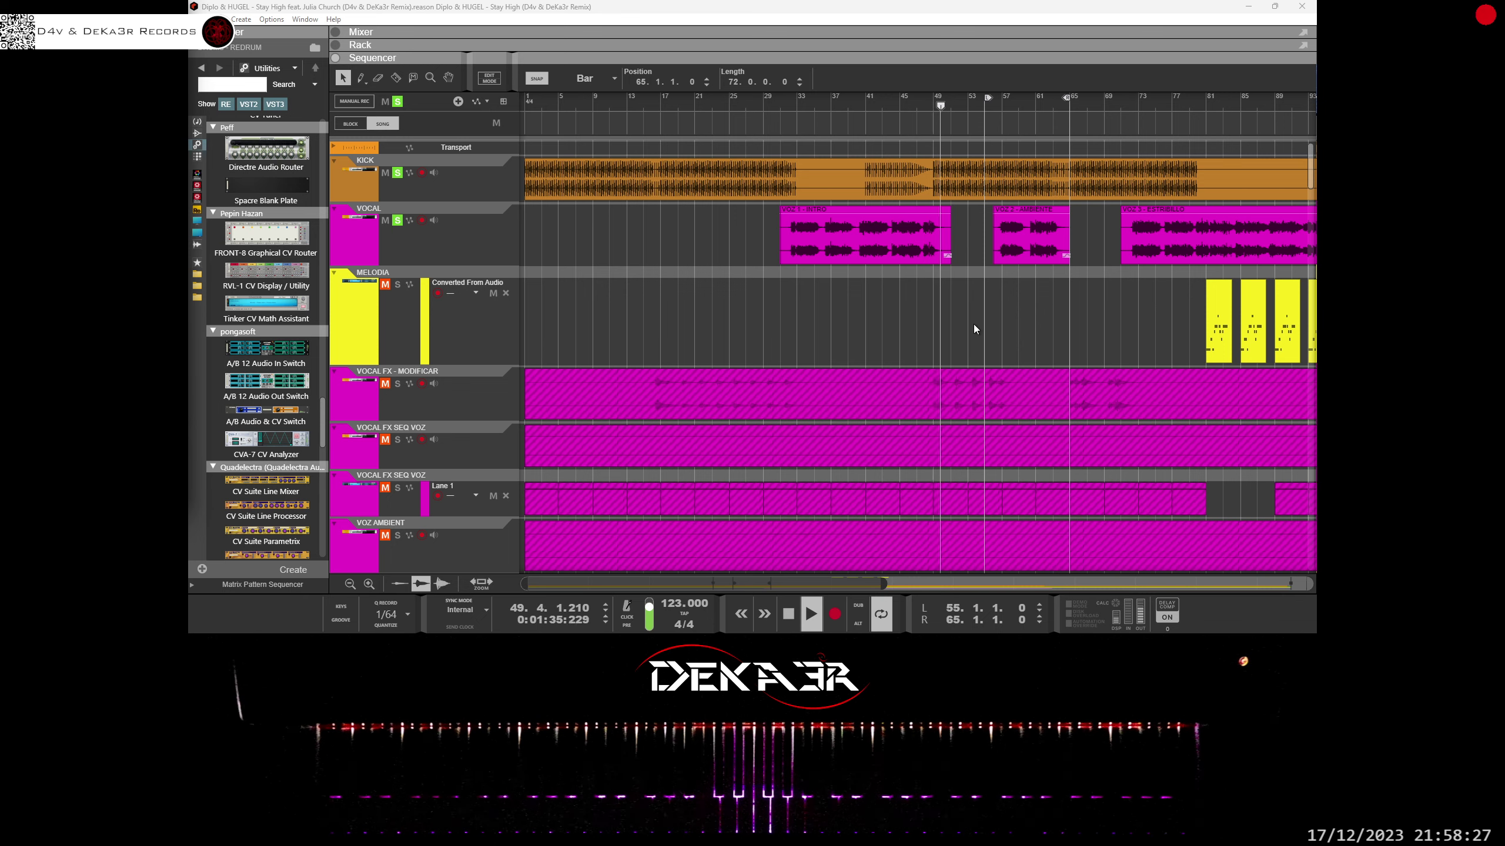
Step: Try soloing a ROLLING 3 instrument track and solo the ROLLING 1 track
{"action": "scroll", "coordinate": [1015, 332], "scroll_direction": "down", "scroll_amount": 5}
{"action": "scroll", "coordinate": [1010, 333], "scroll_direction": "down", "scroll_amount": 15}
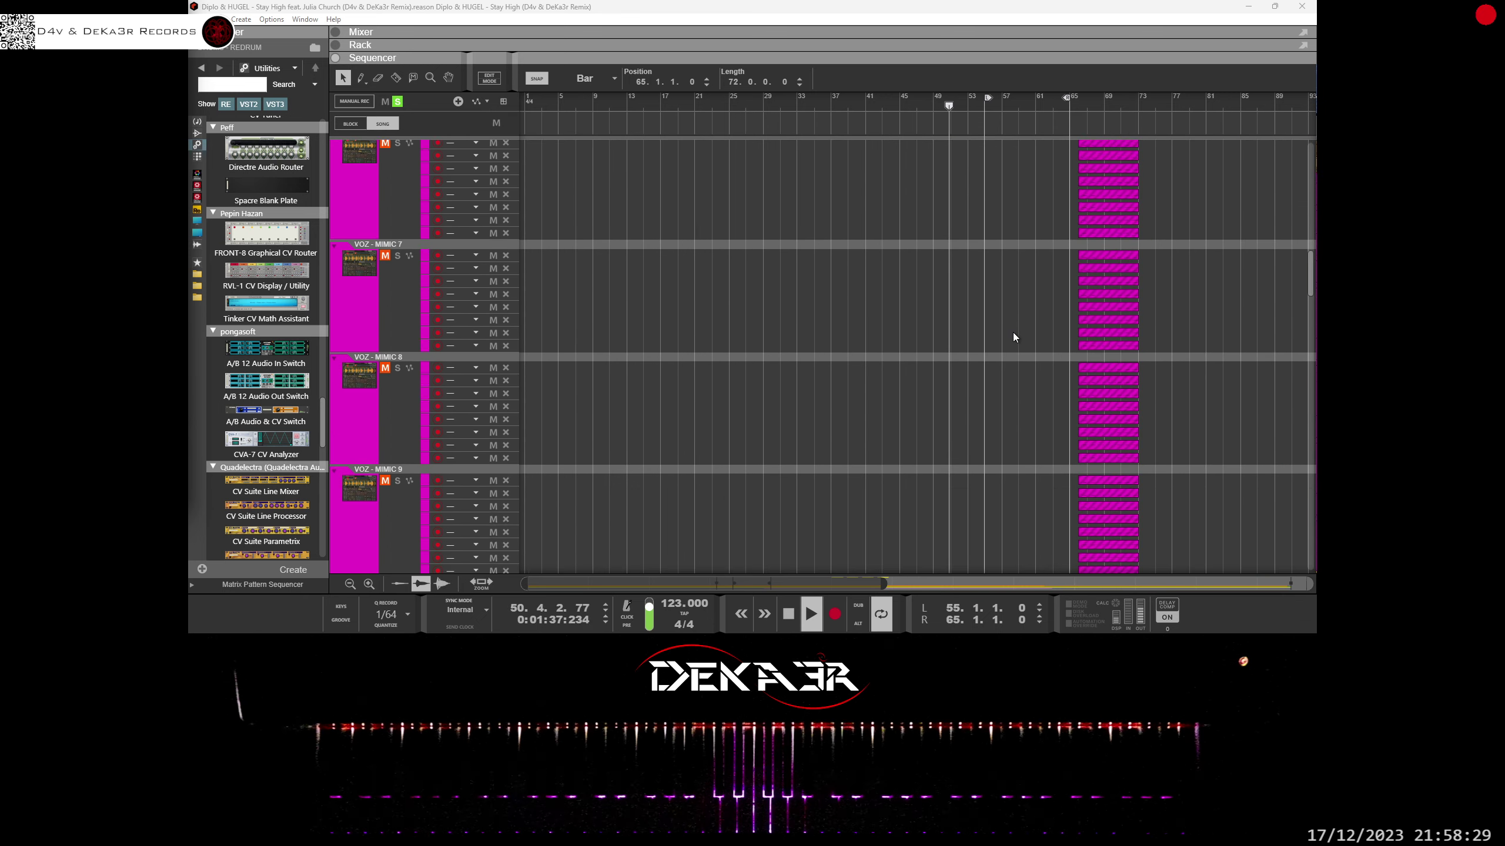
{"action": "scroll", "coordinate": [999, 330], "scroll_direction": "down", "scroll_amount": 5}
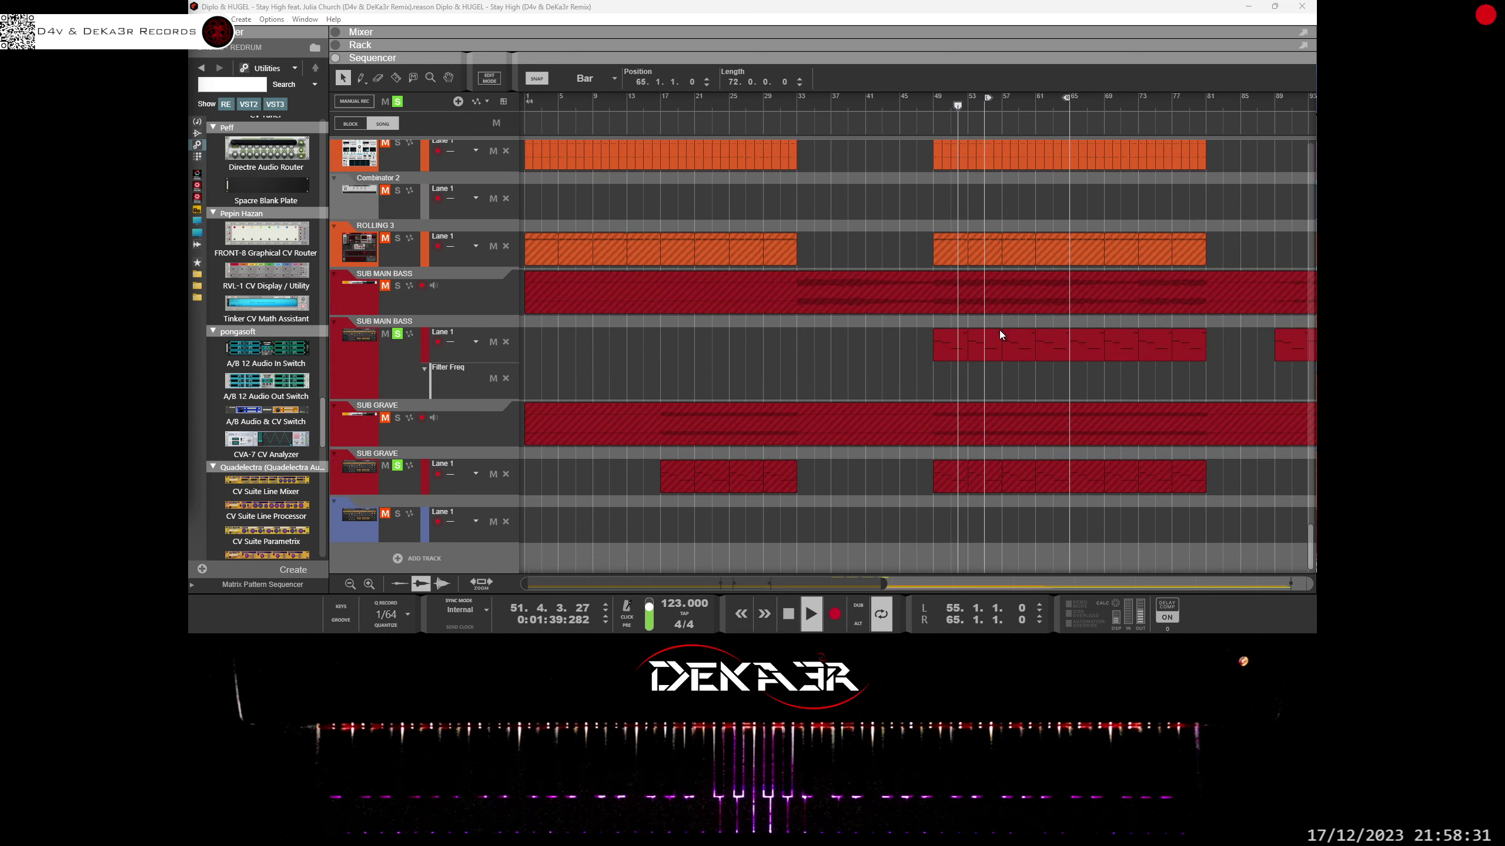
{"action": "scroll", "coordinate": [1000, 329], "scroll_direction": "up", "scroll_amount": 6}
{"action": "scroll", "coordinate": [999, 330], "scroll_direction": "down", "scroll_amount": 5}
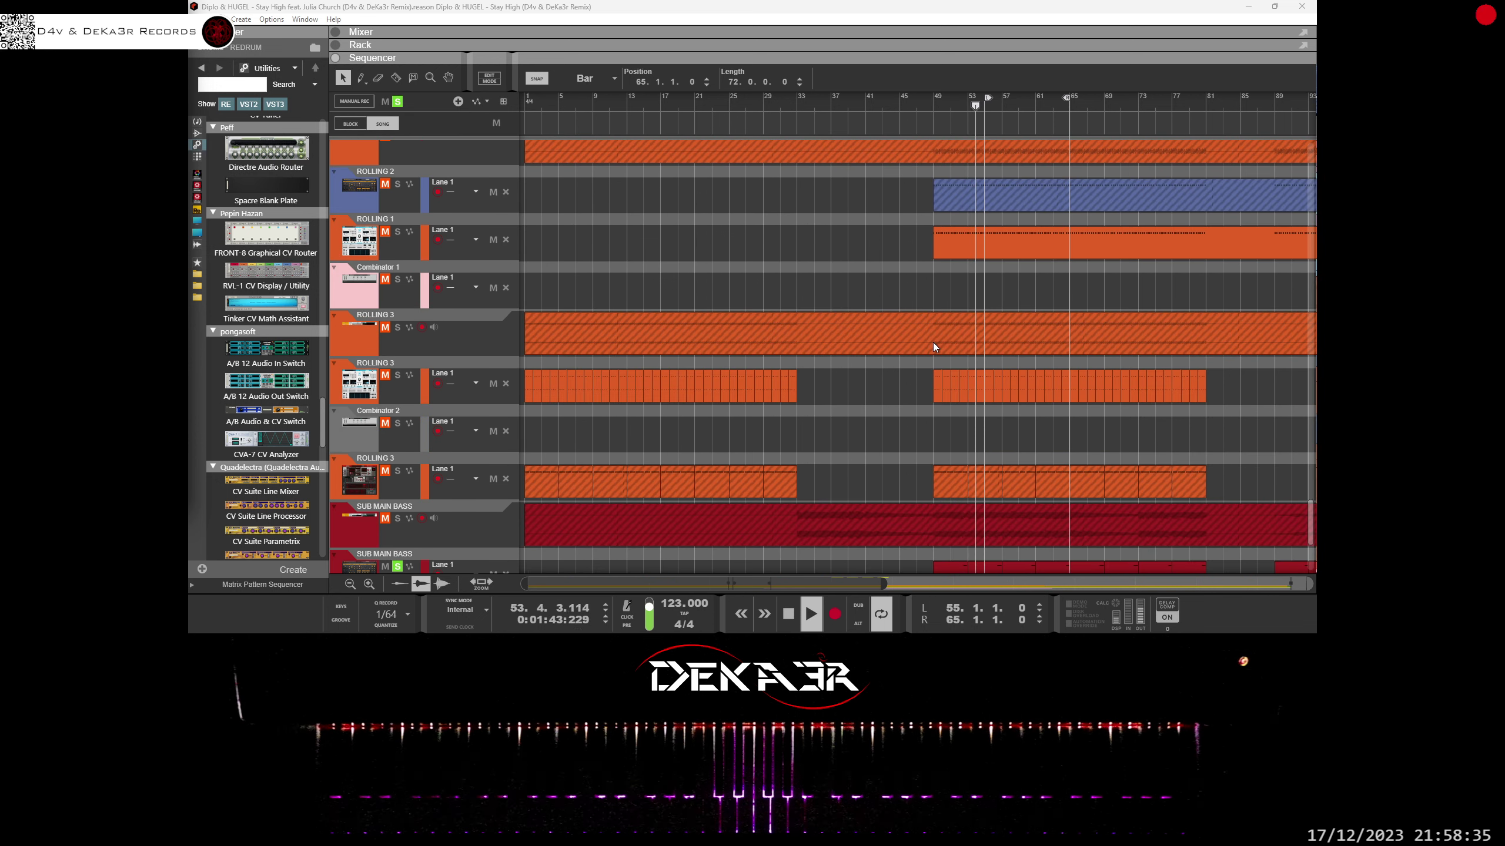
{"action": "left_click", "coordinate": [396, 378]}
{"action": "left_click", "coordinate": [397, 232]}
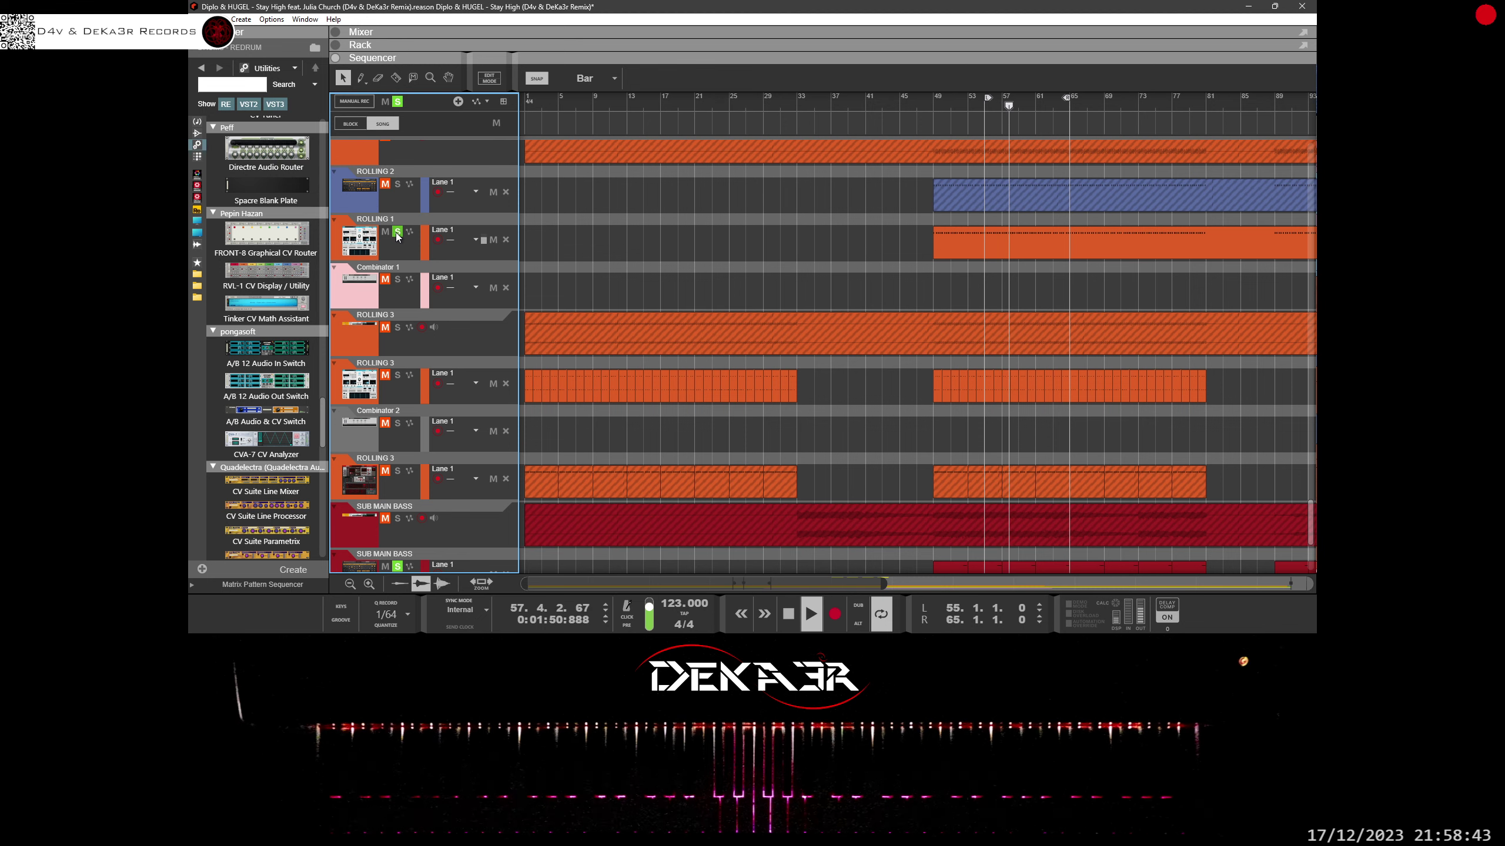
Step: Move the loop start to bar 57
{"action": "scroll", "coordinate": [737, 358], "scroll_direction": "up", "scroll_amount": 10}
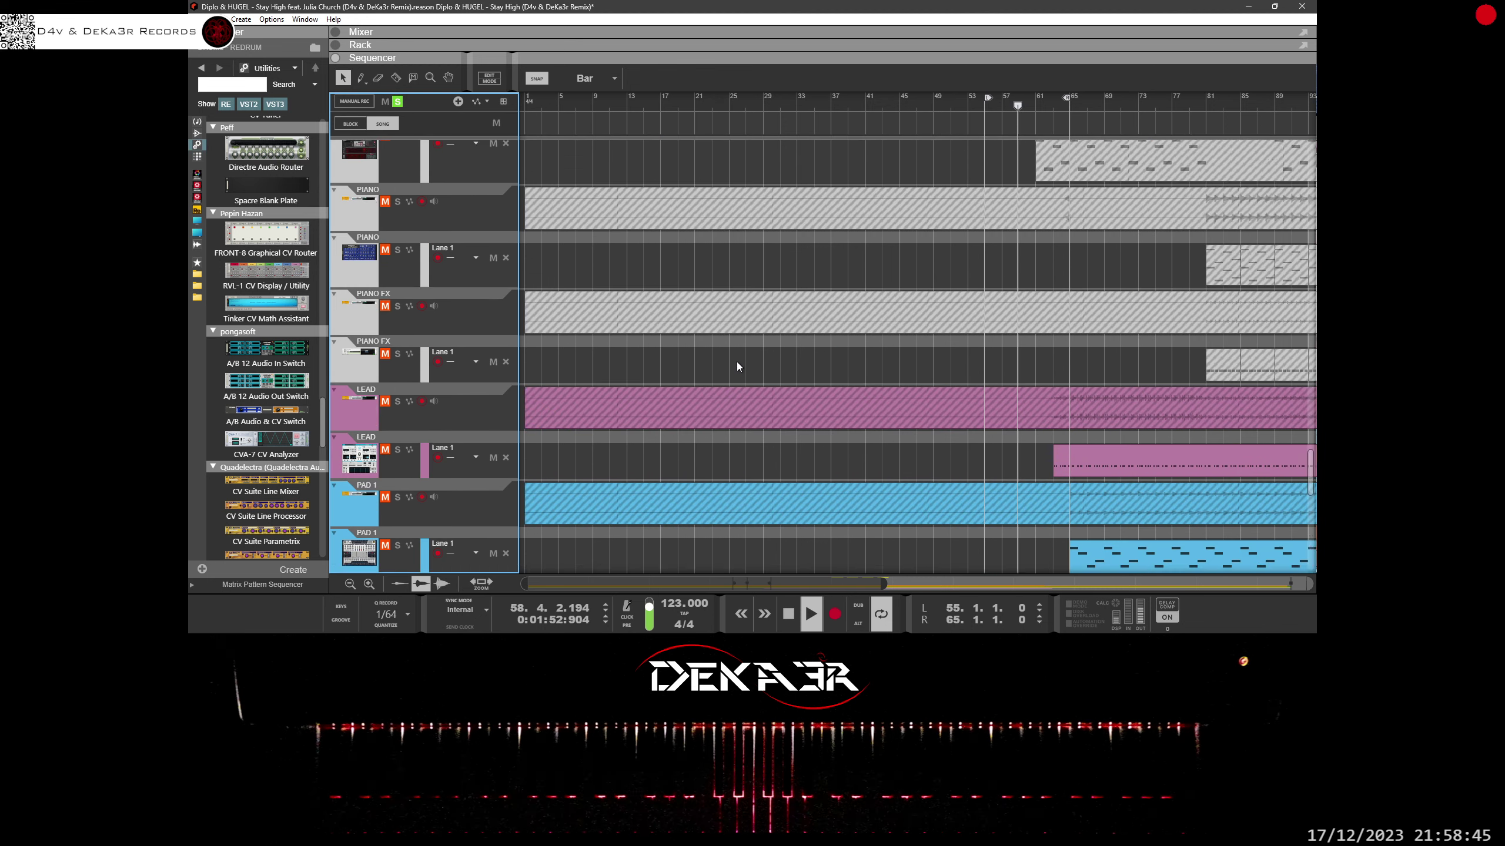
{"action": "scroll", "coordinate": [736, 365], "scroll_direction": "up", "scroll_amount": 10}
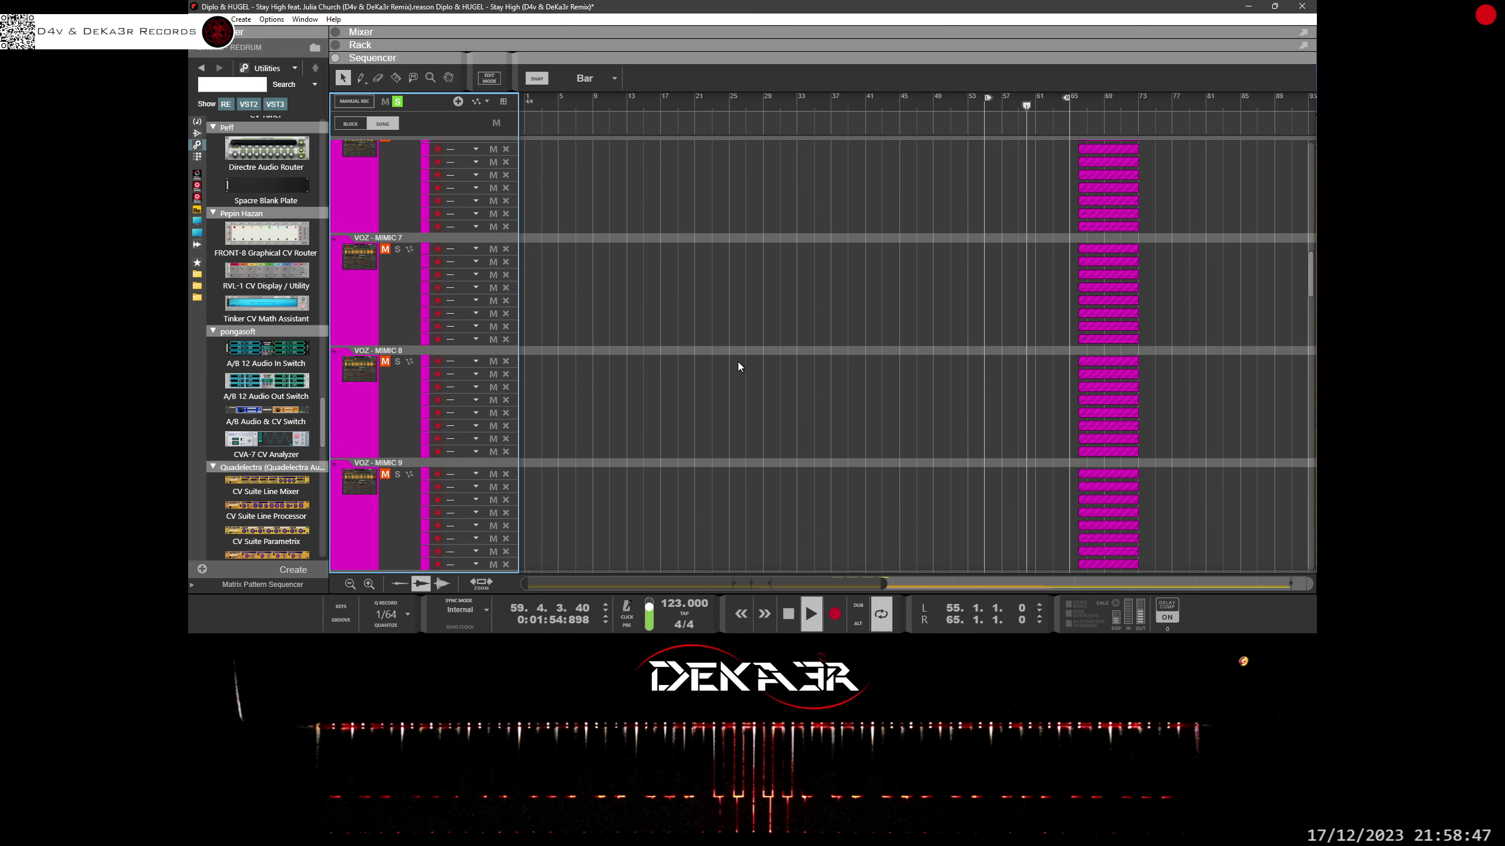
{"action": "scroll", "coordinate": [770, 405], "scroll_direction": "up", "scroll_amount": 10}
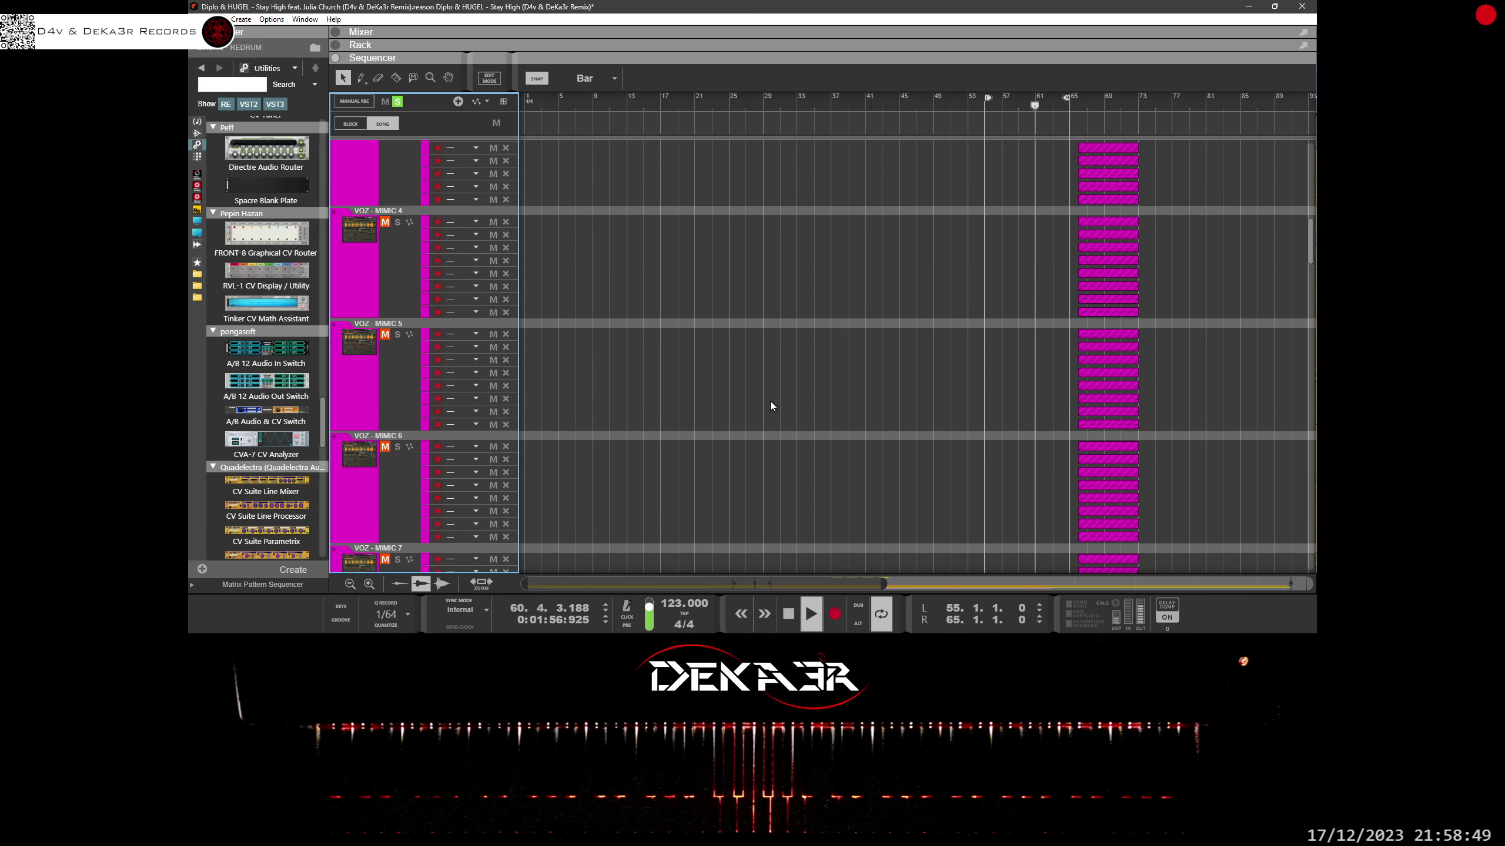
{"action": "scroll", "coordinate": [770, 401], "scroll_direction": "up", "scroll_amount": 2}
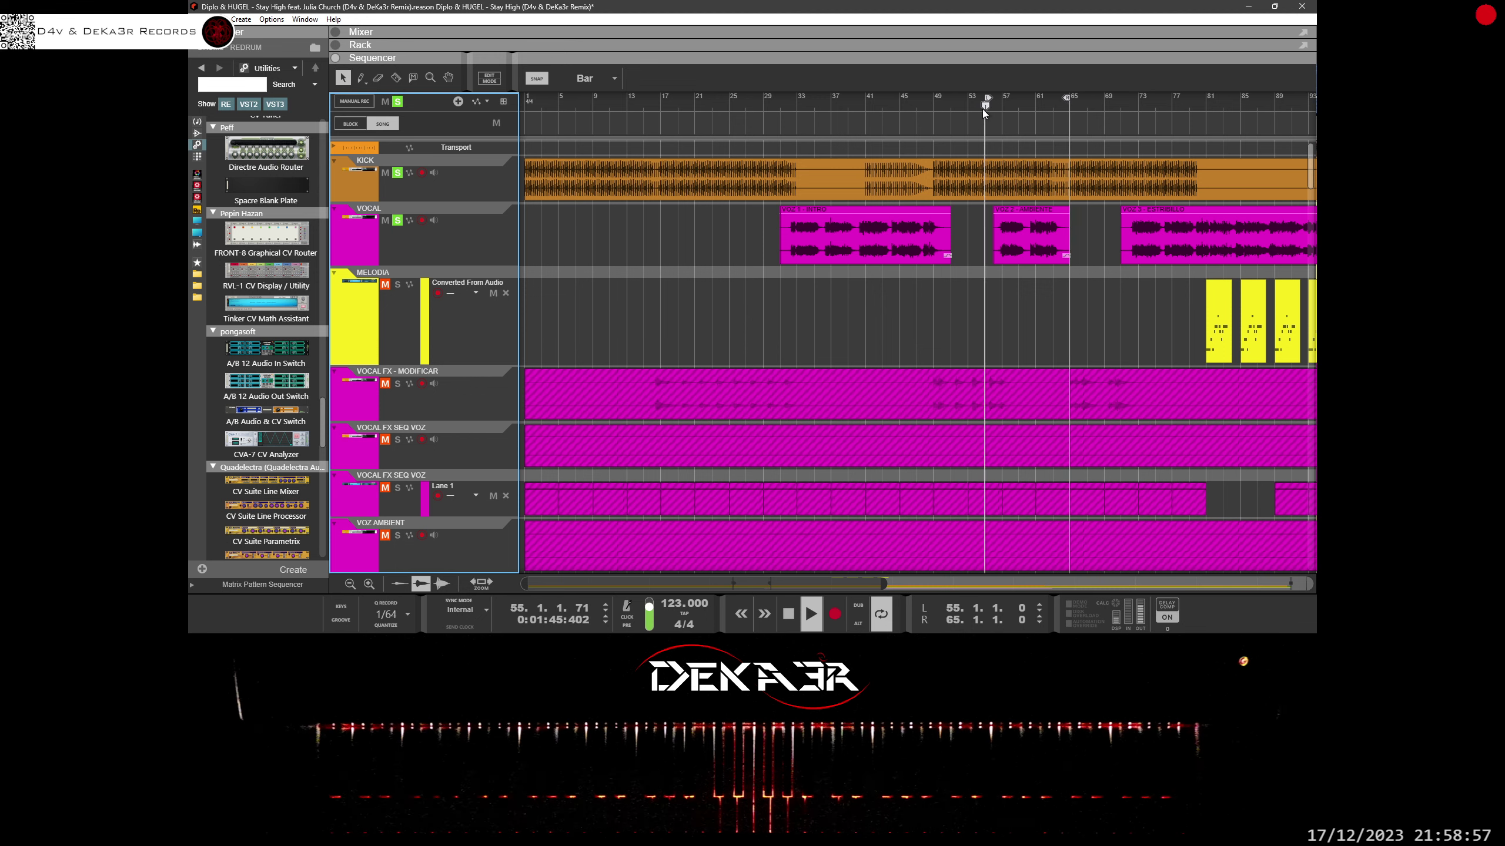
{"action": "scroll", "coordinate": [992, 124], "scroll_direction": "down", "scroll_amount": 2}
{"action": "scroll", "coordinate": [992, 125], "scroll_direction": "up", "scroll_amount": 3}
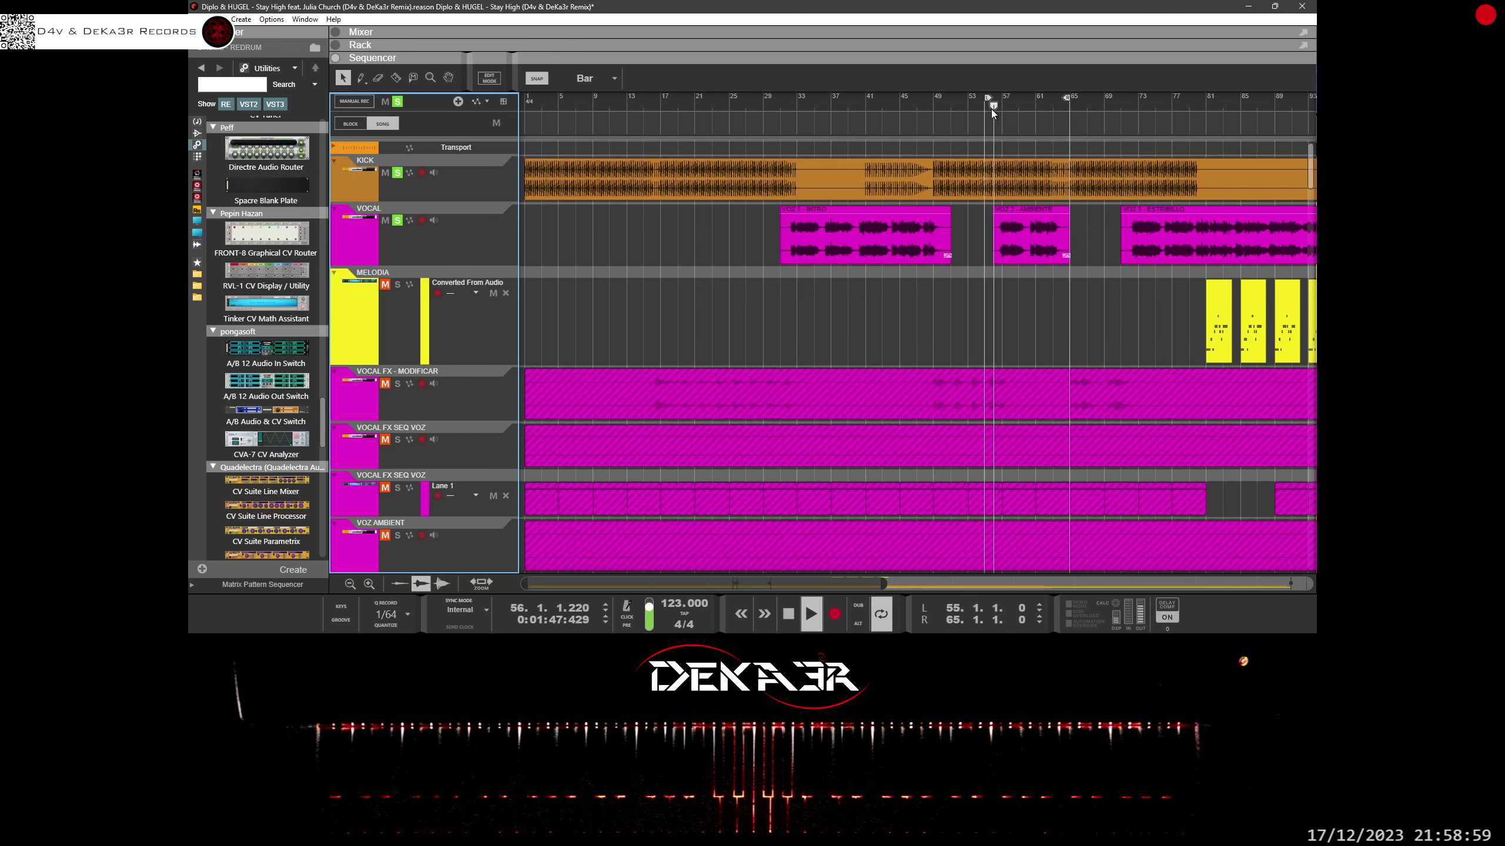
{"action": "left_click_drag", "start_coordinate": [989, 99], "coordinate": [1004, 97]}
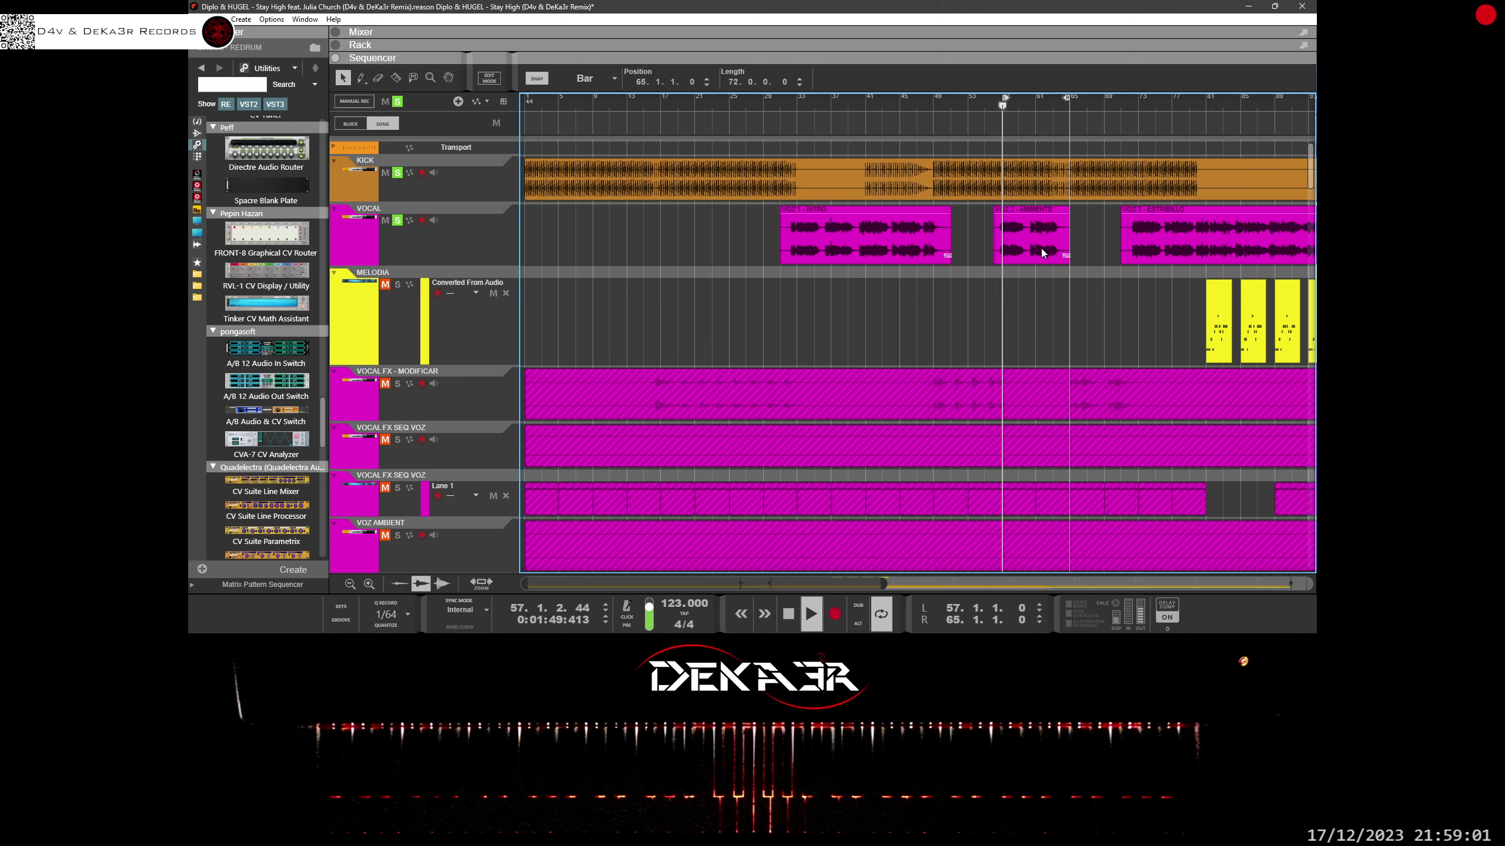
Step: Turn off solo on the VOCAL track and mute it
{"action": "scroll", "coordinate": [1042, 254], "scroll_direction": "down", "scroll_amount": 2}
{"action": "scroll", "coordinate": [1041, 249], "scroll_direction": "down", "scroll_amount": 2}
{"action": "scroll", "coordinate": [663, 310], "scroll_direction": "up", "scroll_amount": 5}
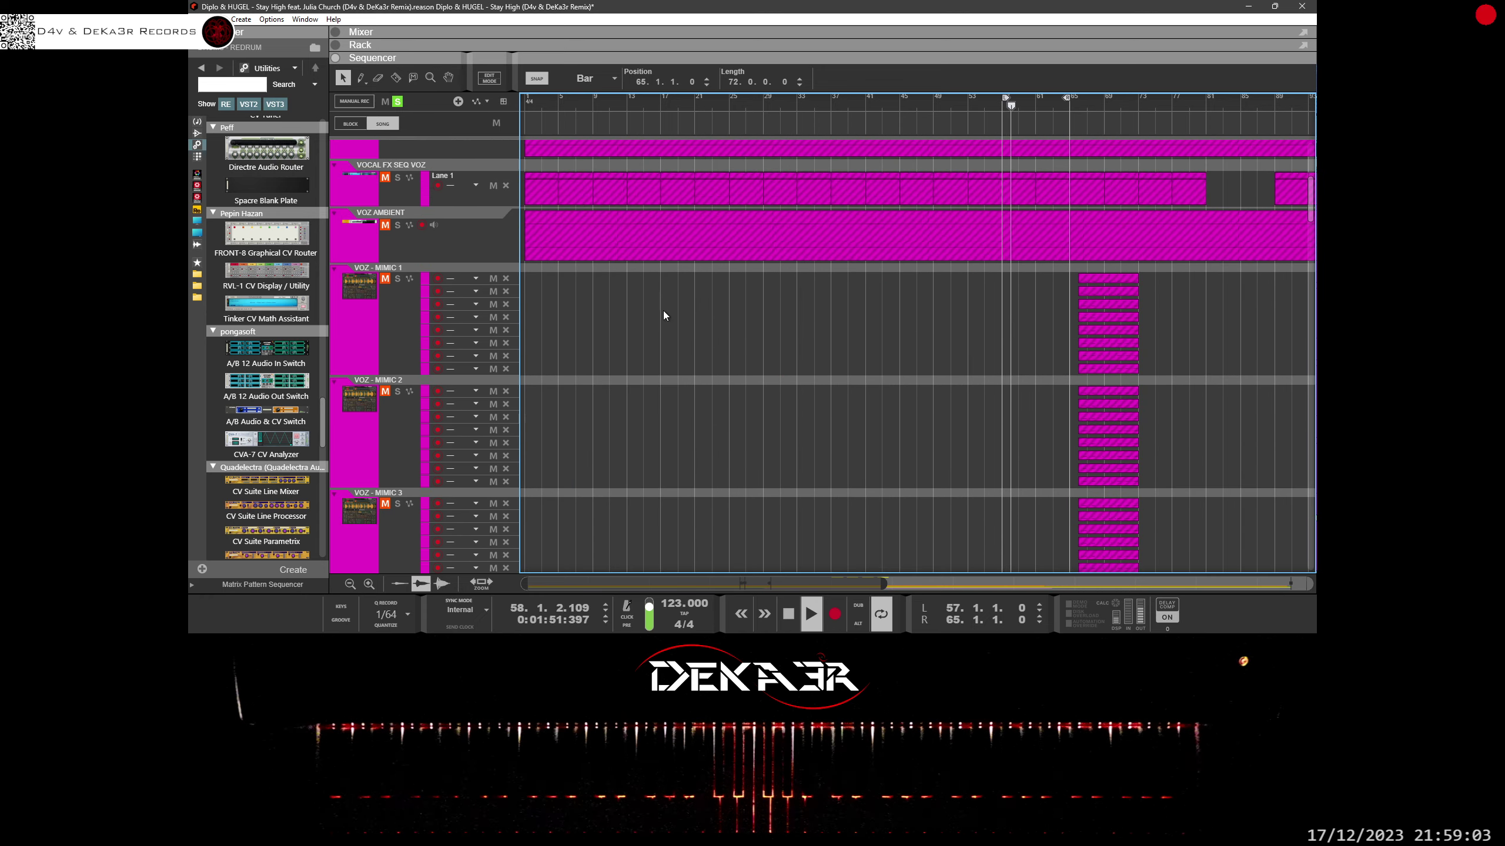
{"action": "left_click", "coordinate": [397, 220]}
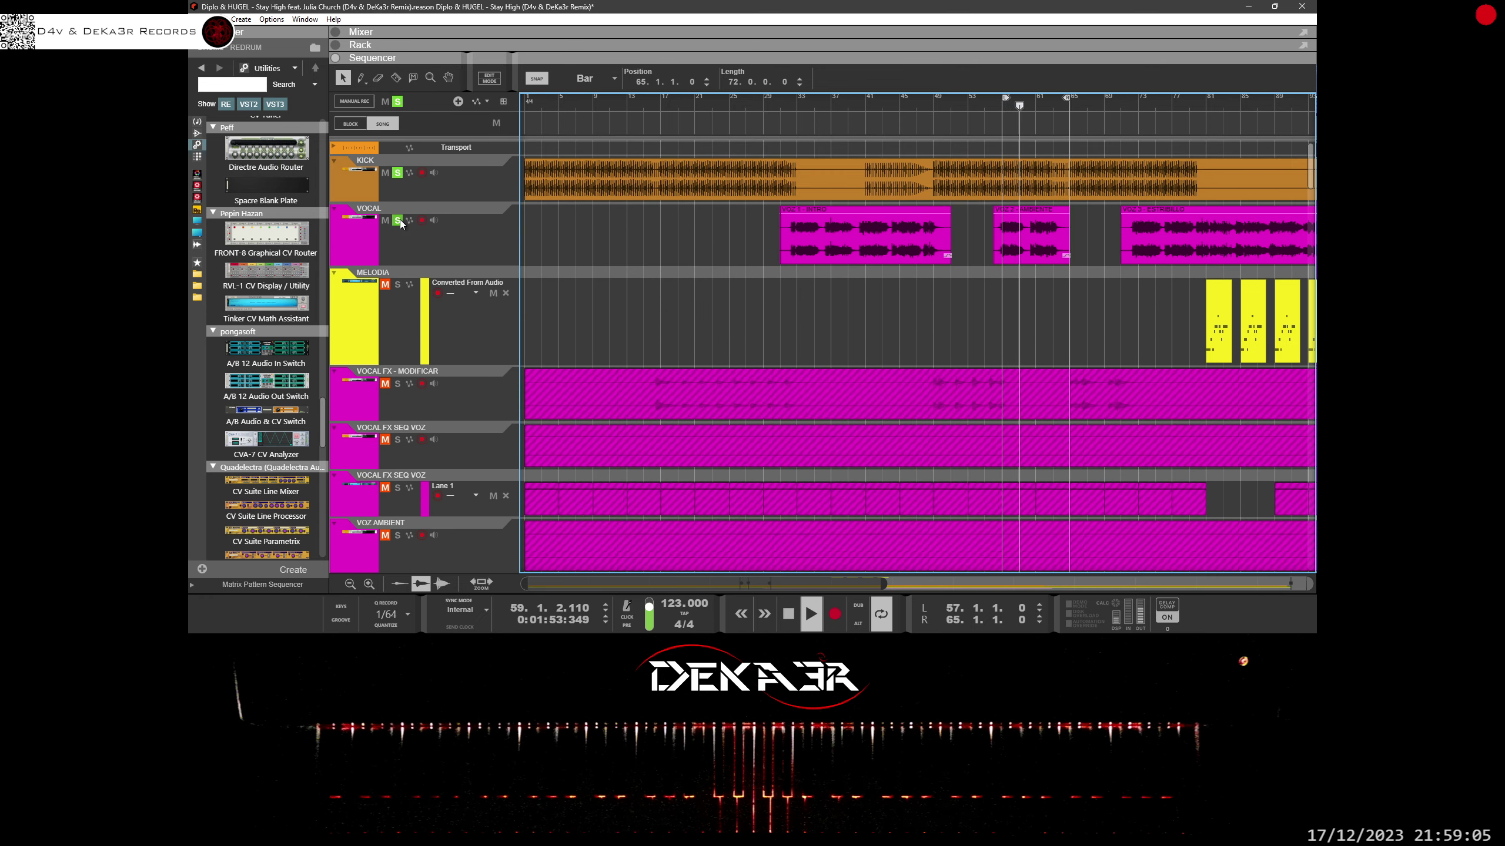
{"action": "left_click", "coordinate": [385, 220]}
Step: Solo the VOZ - MIMIC 1 track and move the clip in its uppermost lane to start at bar 57
{"action": "scroll", "coordinate": [1012, 310], "scroll_direction": "down", "scroll_amount": 5}
{"action": "scroll", "coordinate": [1007, 296], "scroll_direction": "up", "scroll_amount": 1}
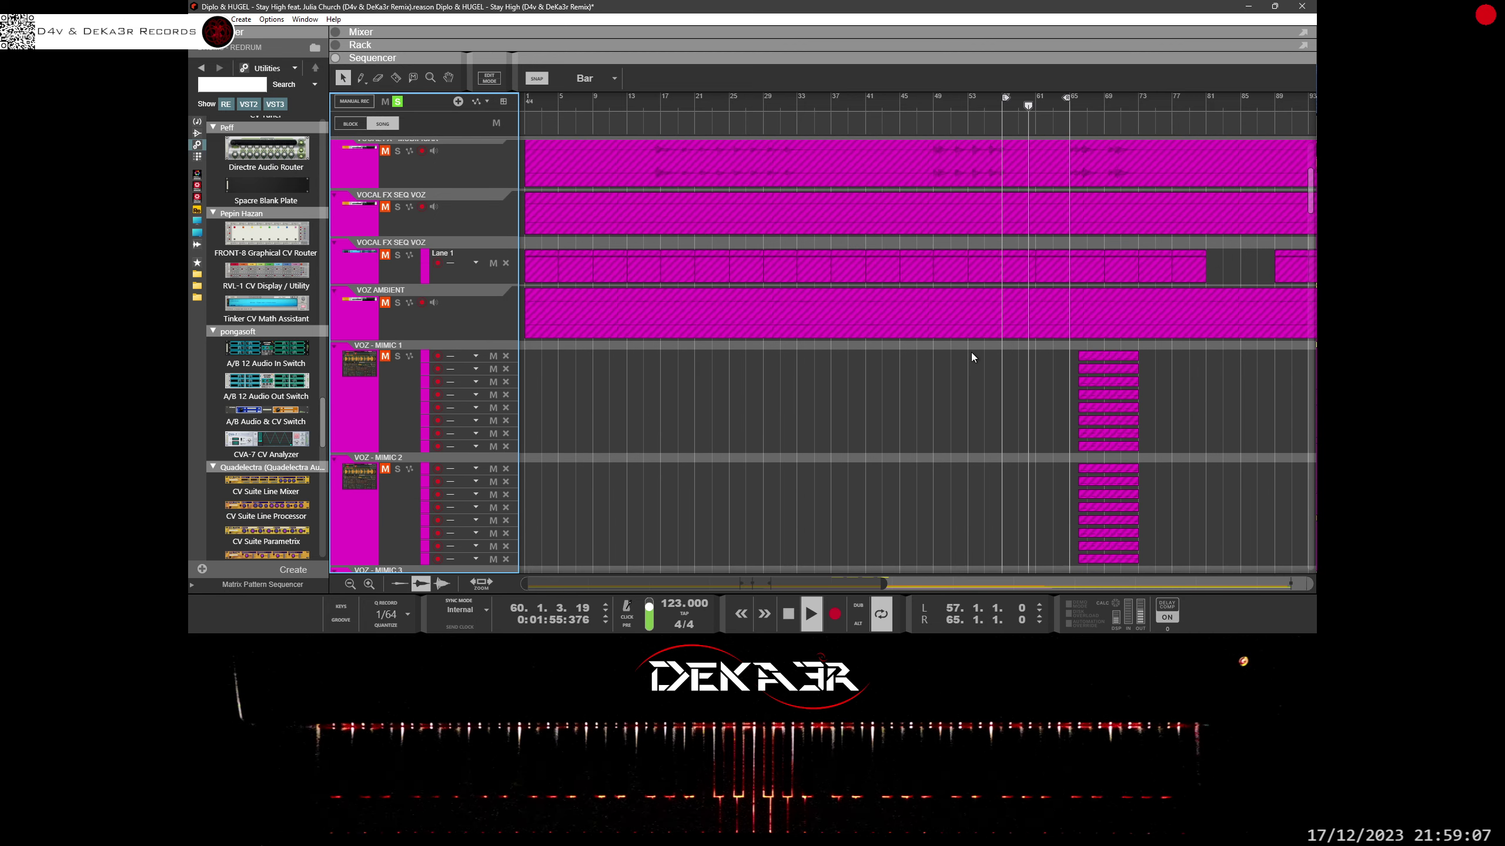
{"action": "left_click", "coordinate": [385, 357]}
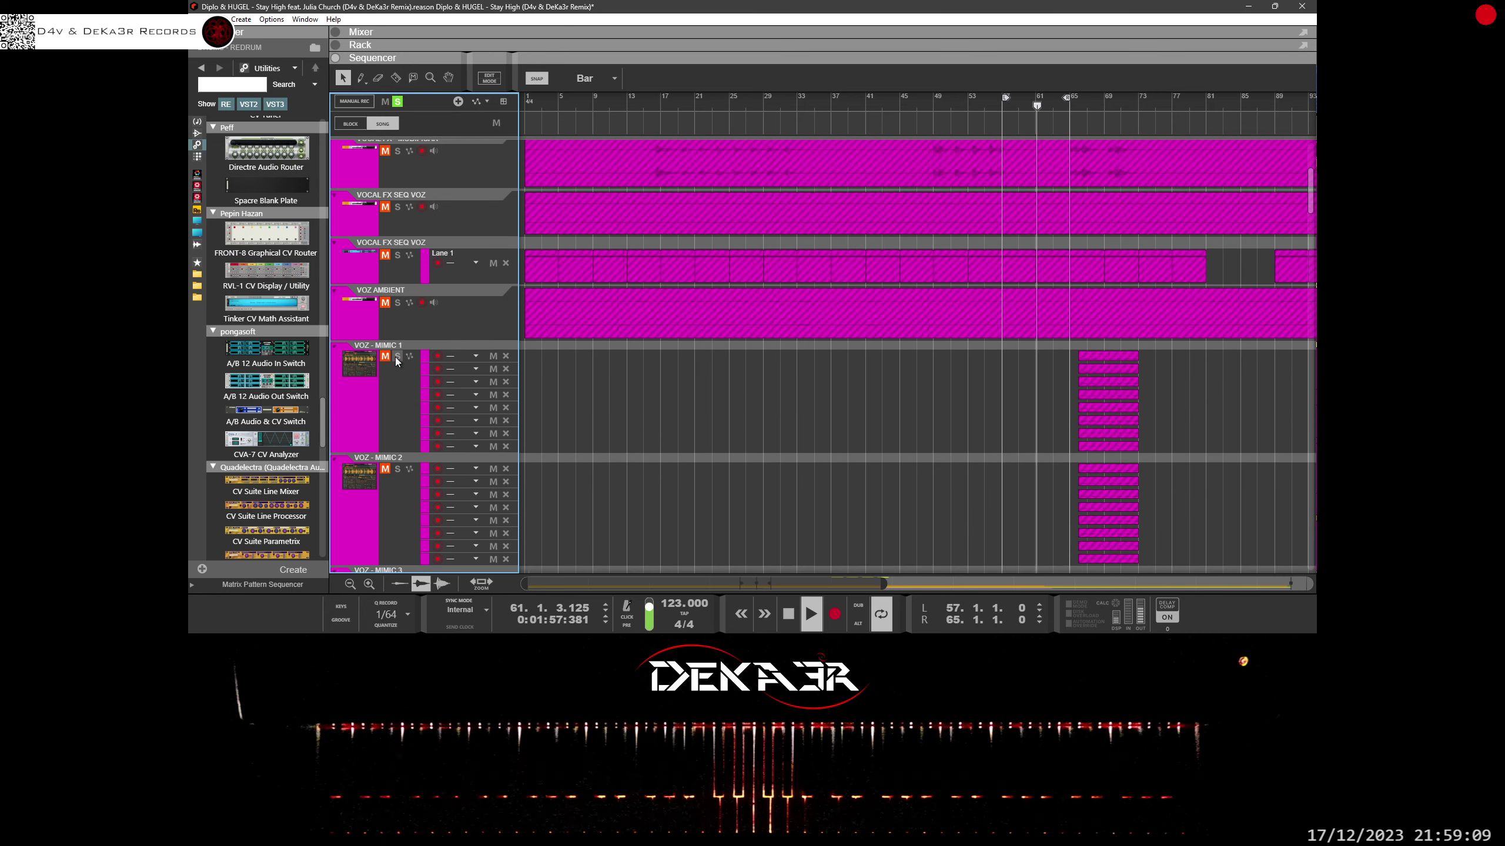
{"action": "left_click", "coordinate": [397, 356]}
{"action": "left_click_drag", "start_coordinate": [1105, 356], "coordinate": [1029, 356]}
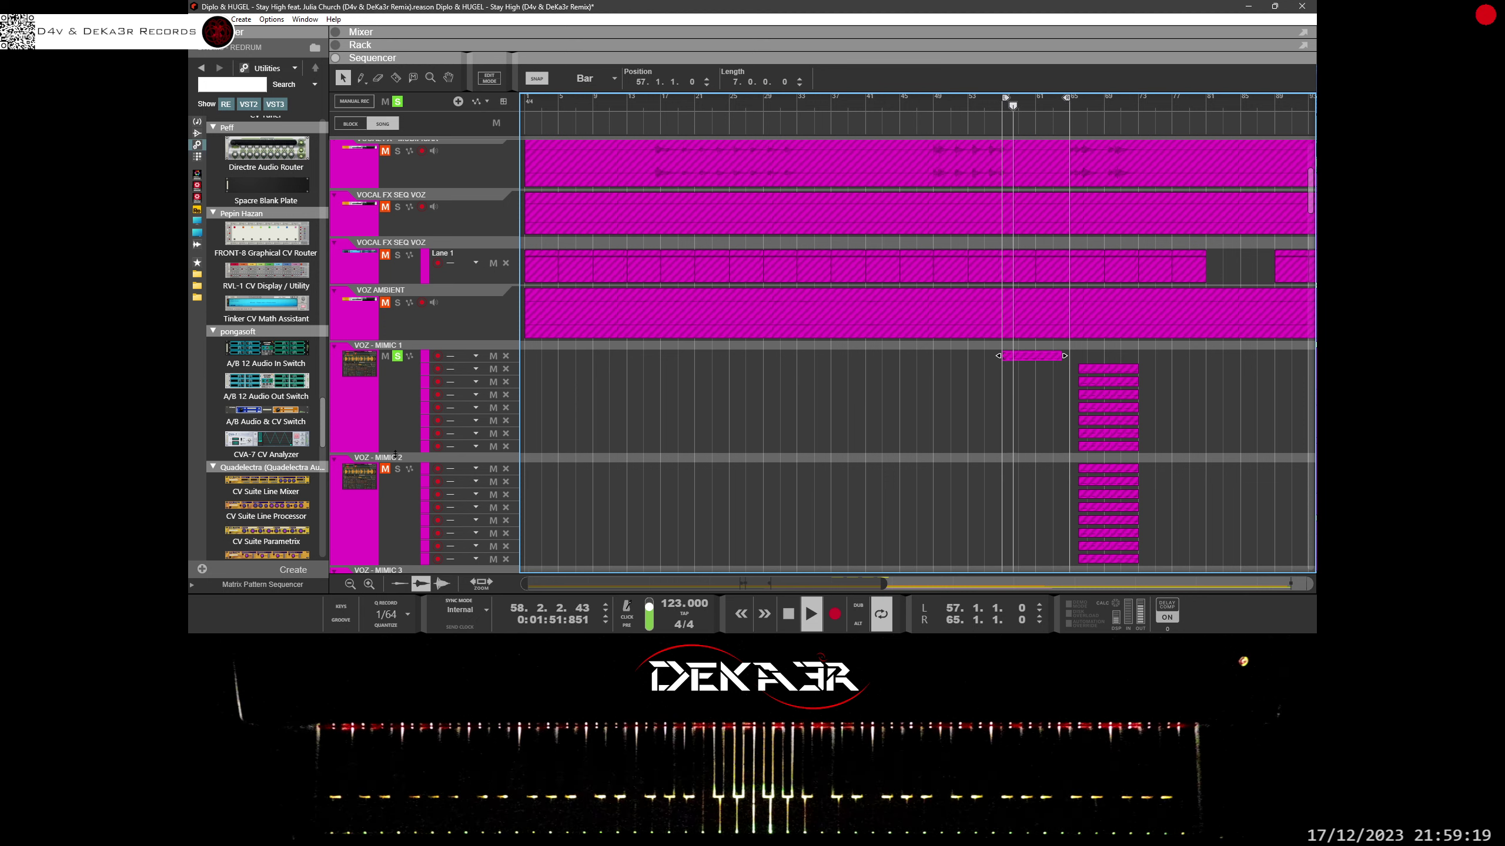
Step: Increase the lane height of the VOZ - MIMIC 1 track
{"action": "left_click_drag", "start_coordinate": [394, 490], "coordinate": [394, 569]}
{"action": "scroll", "coordinate": [757, 437], "scroll_direction": "down", "scroll_amount": 2}
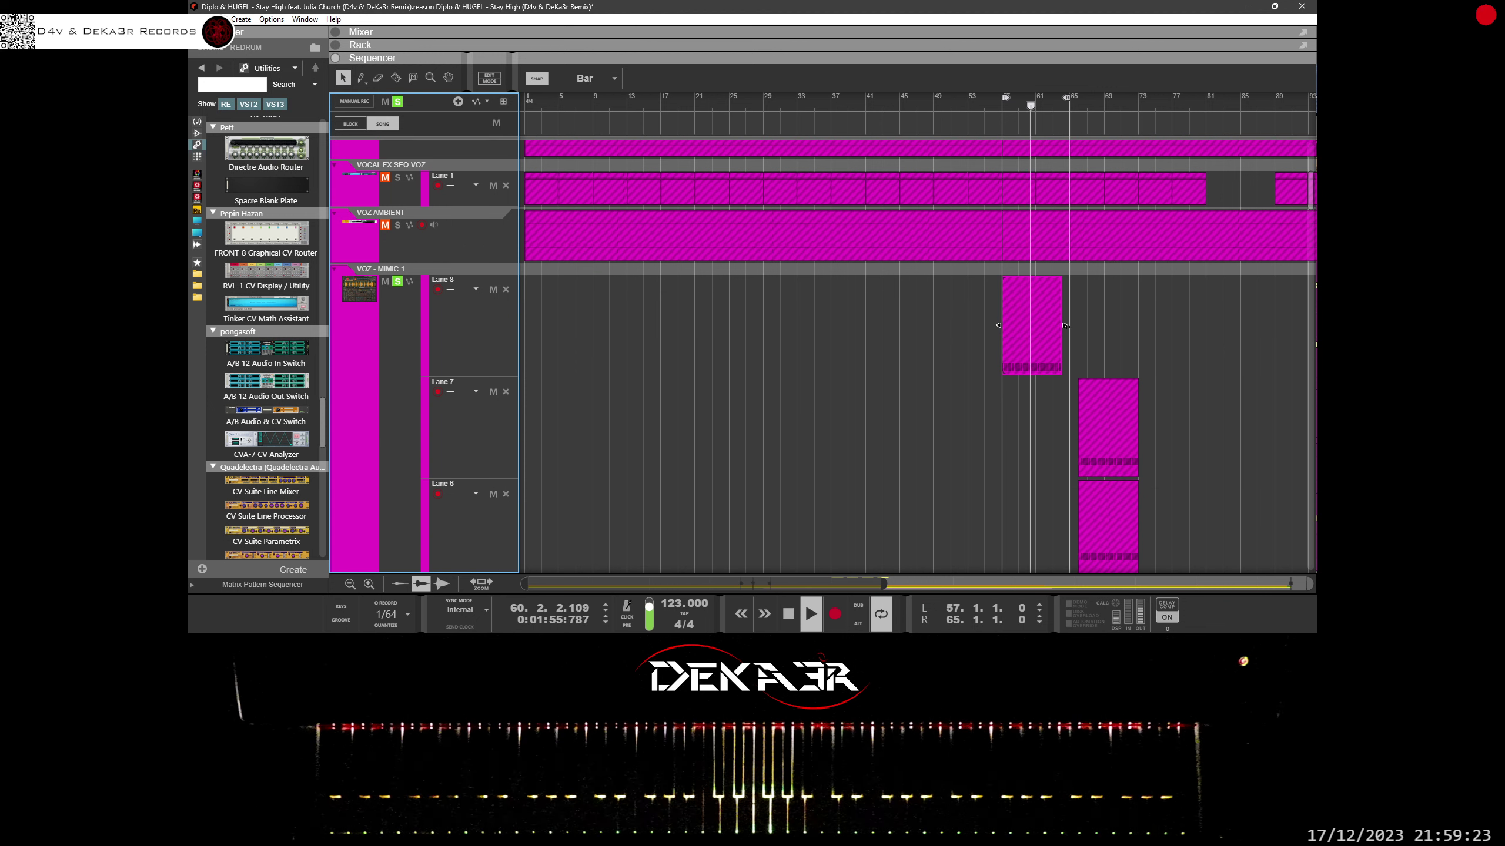
Step: Arrange two four-bar clips back to back in Lane 8 of VOZ - MIMIC 1, from bar 57 to bar 65, and unmute both
{"action": "mouse_move", "coordinate": [1064, 325]}
{"action": "left_mouse_down"}
{"action": "mouse_move", "coordinate": [1034, 333]}
{"action": "mouse_move", "coordinate": [1053, 332]}
{"action": "left_mouse_up"}
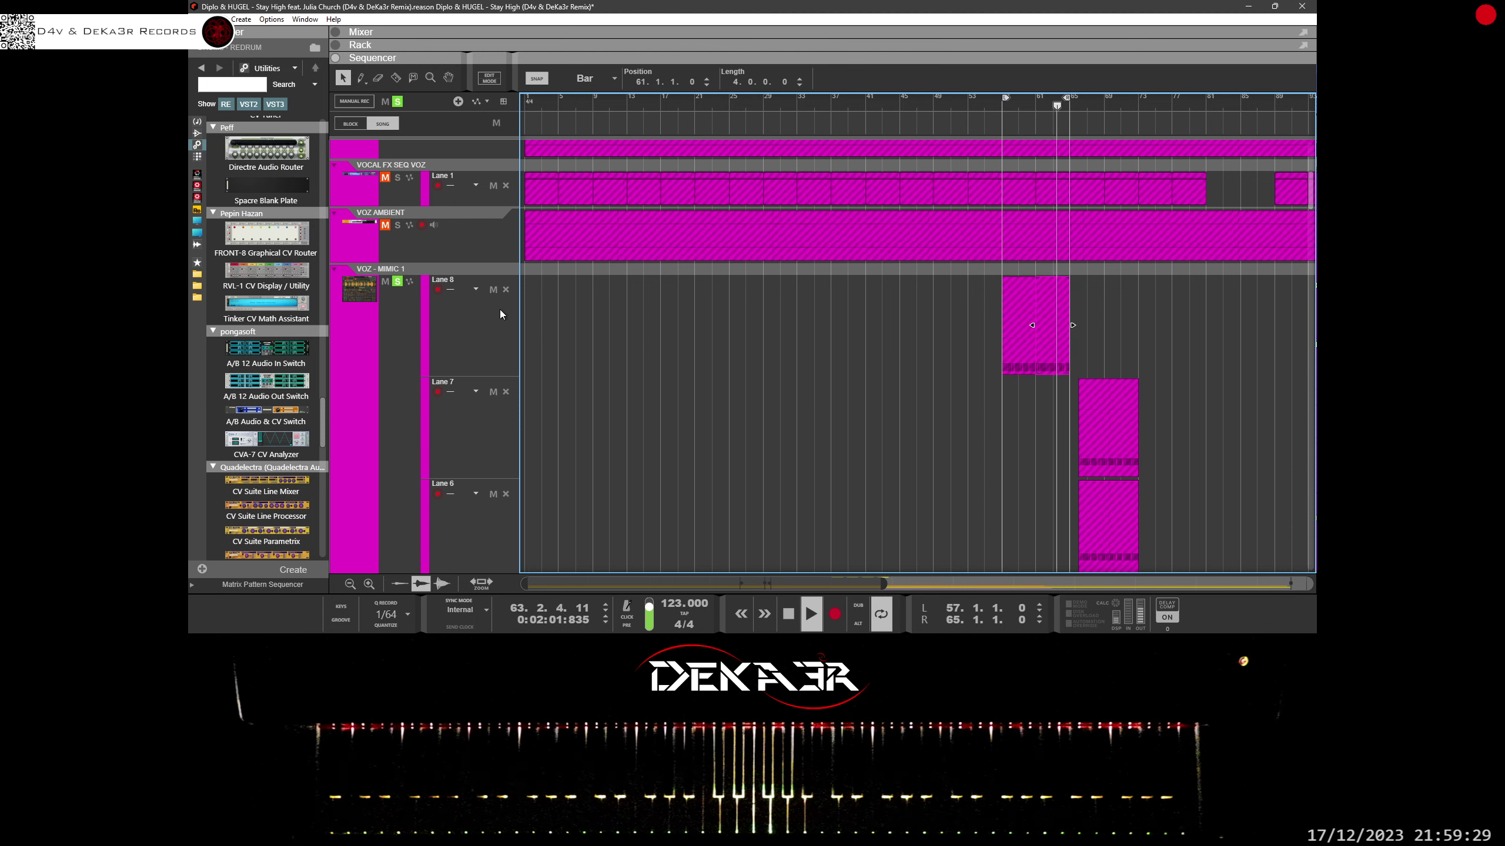
{"action": "left_click", "coordinate": [408, 80]}
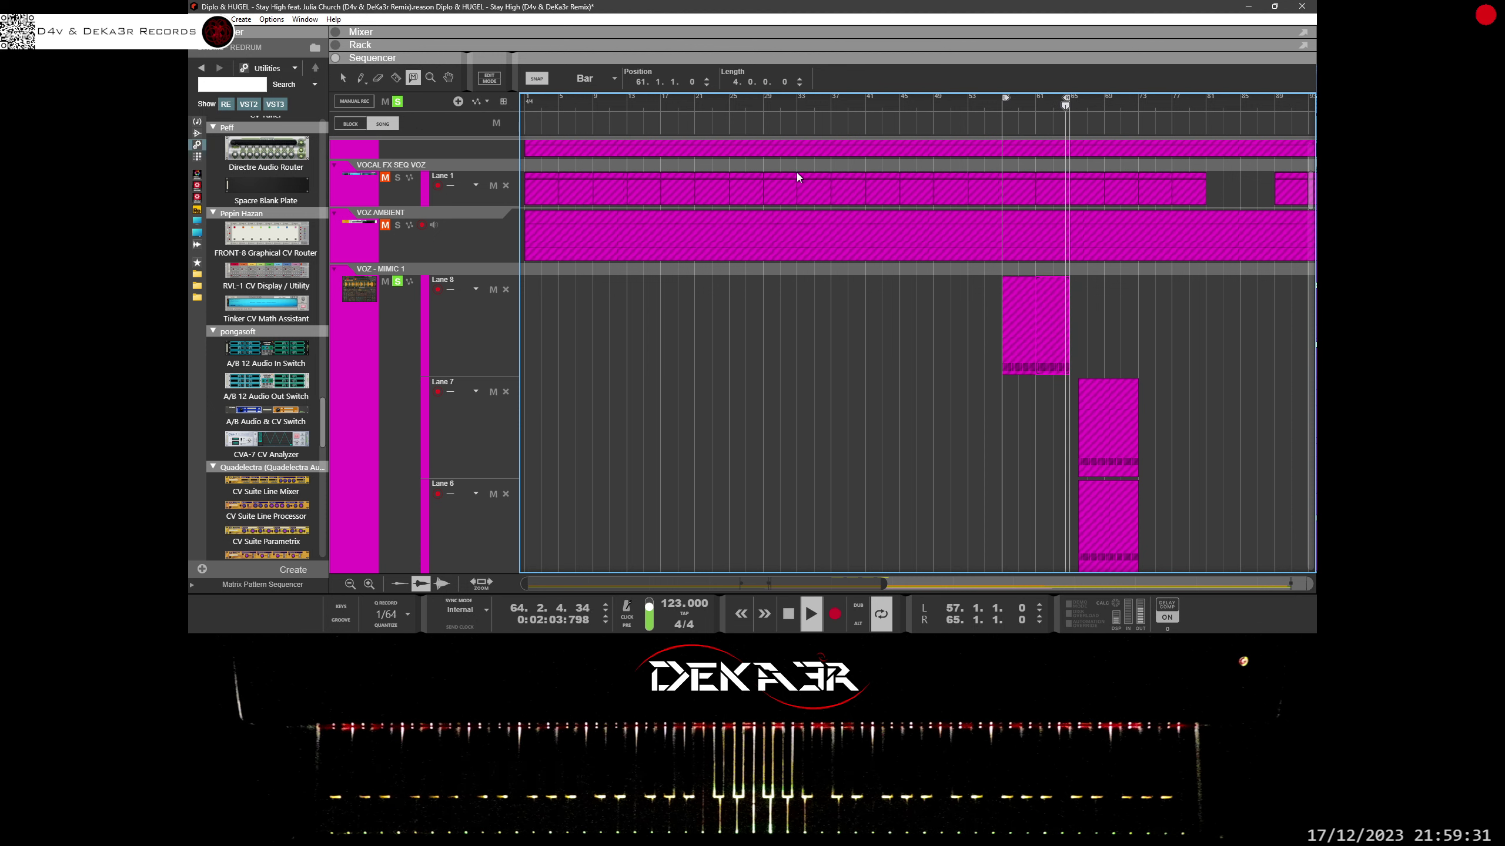
{"action": "left_click", "coordinate": [1031, 305]}
{"action": "left_click", "coordinate": [1064, 308]}
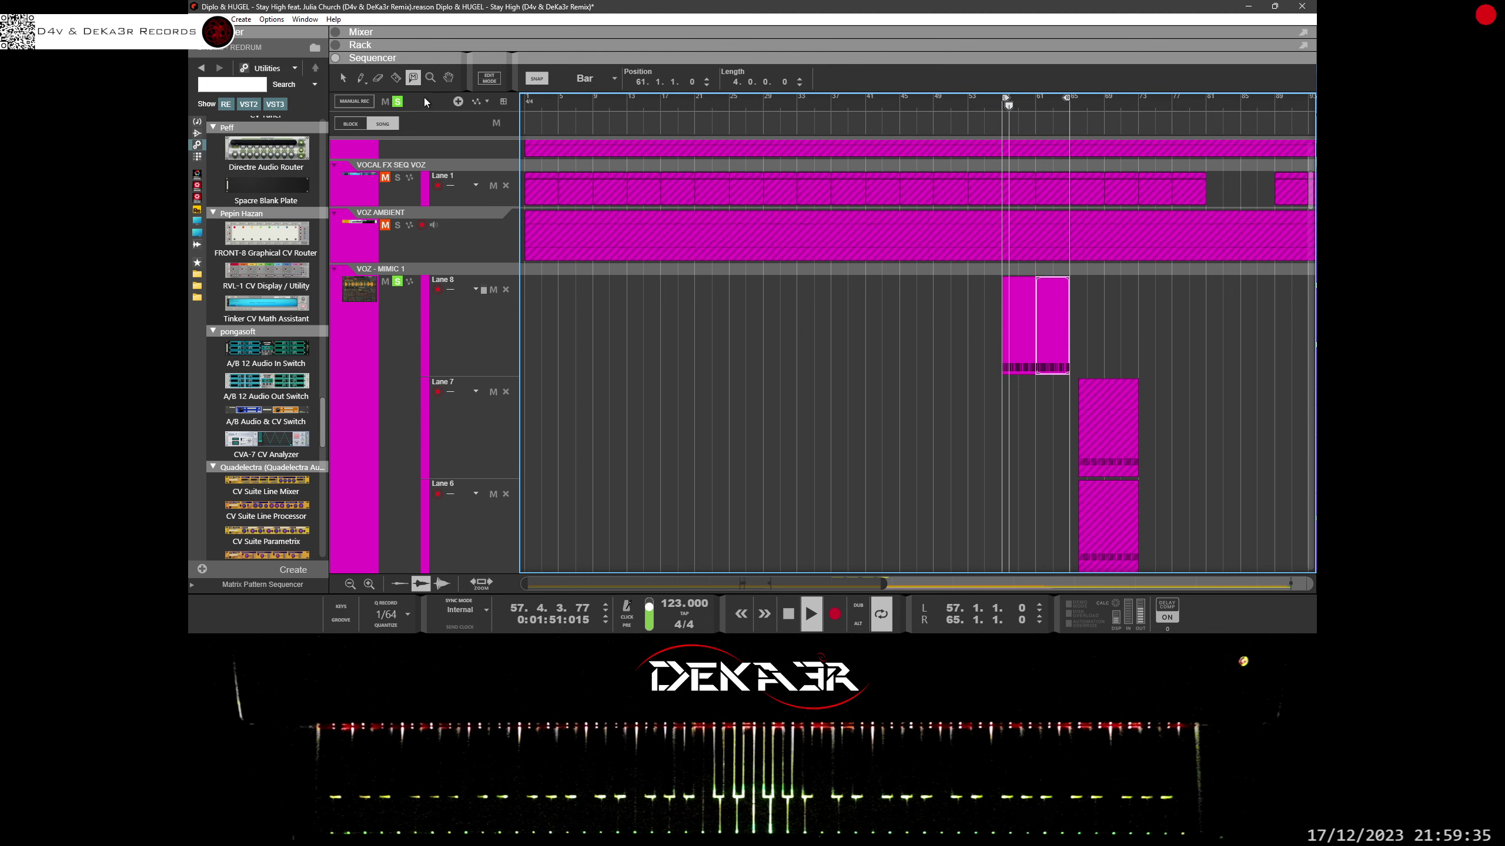
Step: Reveal the rack above the sequencer and delete both Lane 8 clips of the VOZ - MIMIC 1 track
{"action": "left_click_drag", "start_coordinate": [395, 59], "coordinate": [400, 161]}
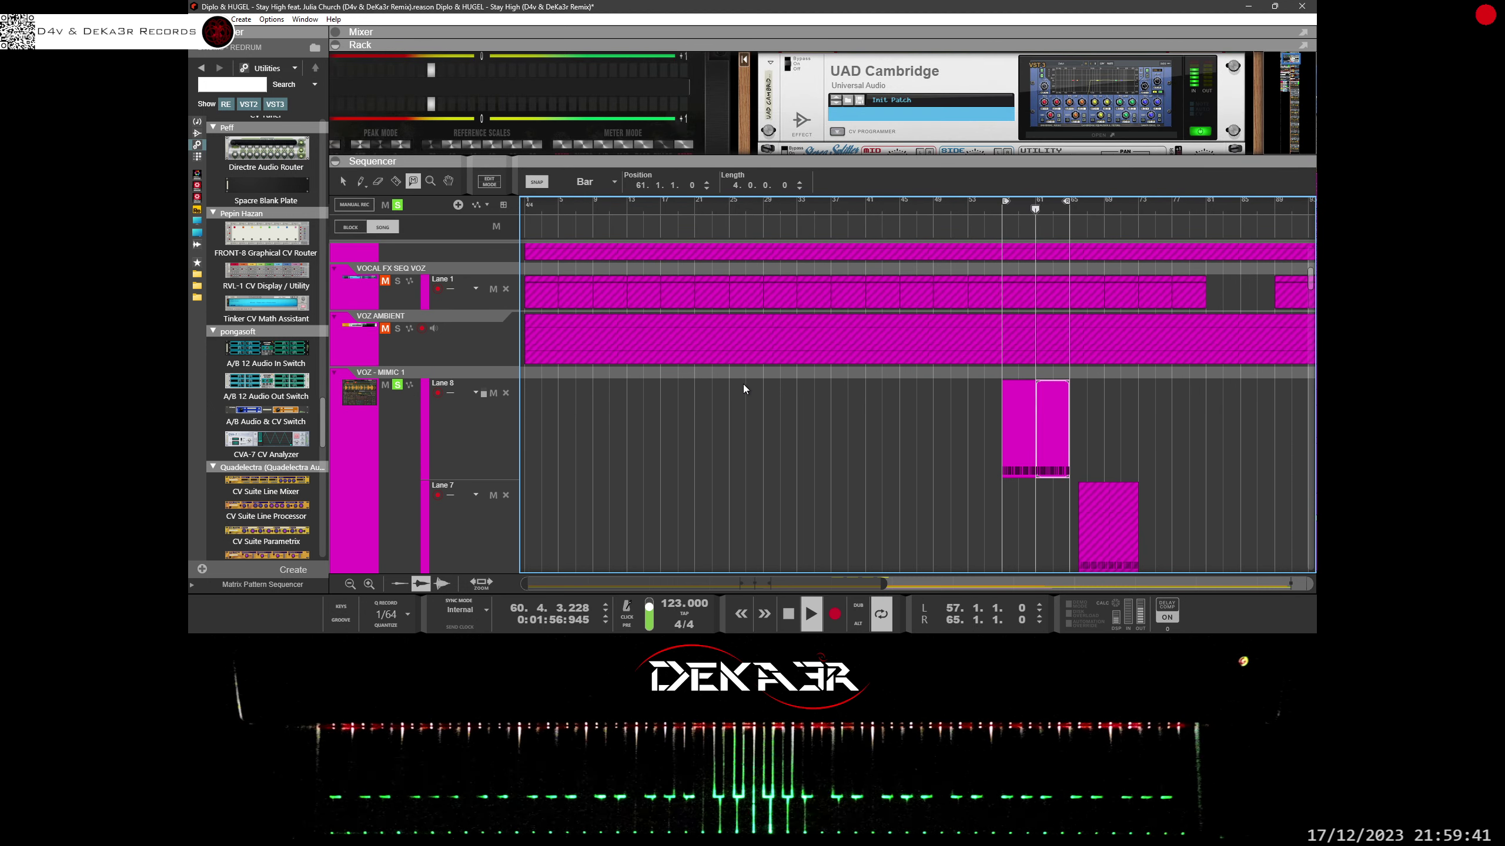
{"action": "scroll", "coordinate": [743, 383], "scroll_direction": "down", "scroll_amount": 3}
{"action": "scroll", "coordinate": [743, 383], "scroll_direction": "up", "scroll_amount": 3}
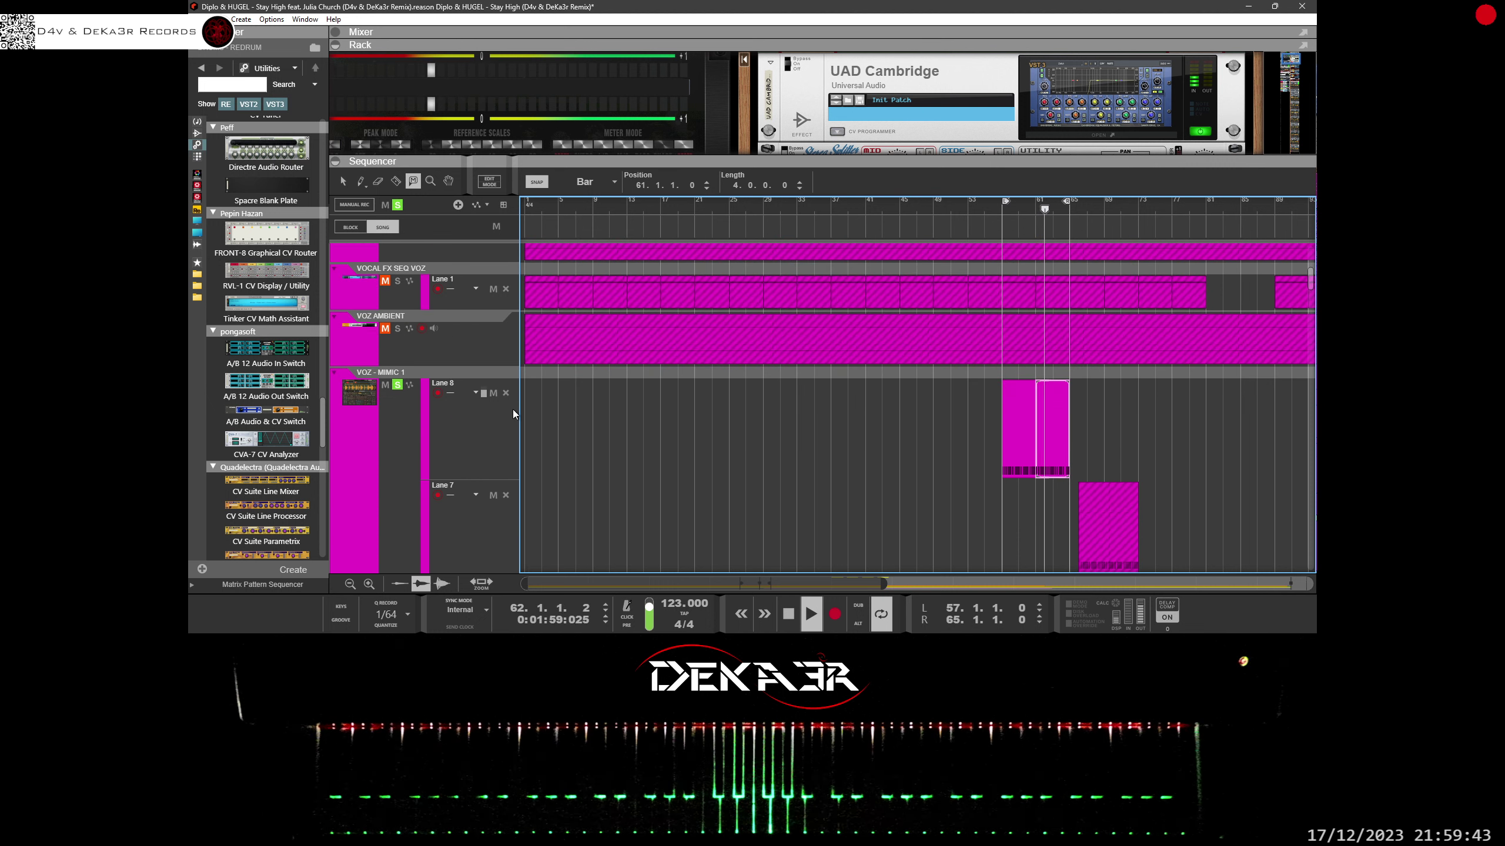
{"action": "scroll", "coordinate": [513, 409], "scroll_direction": "down", "scroll_amount": 2}
{"action": "left_click", "coordinate": [343, 181]}
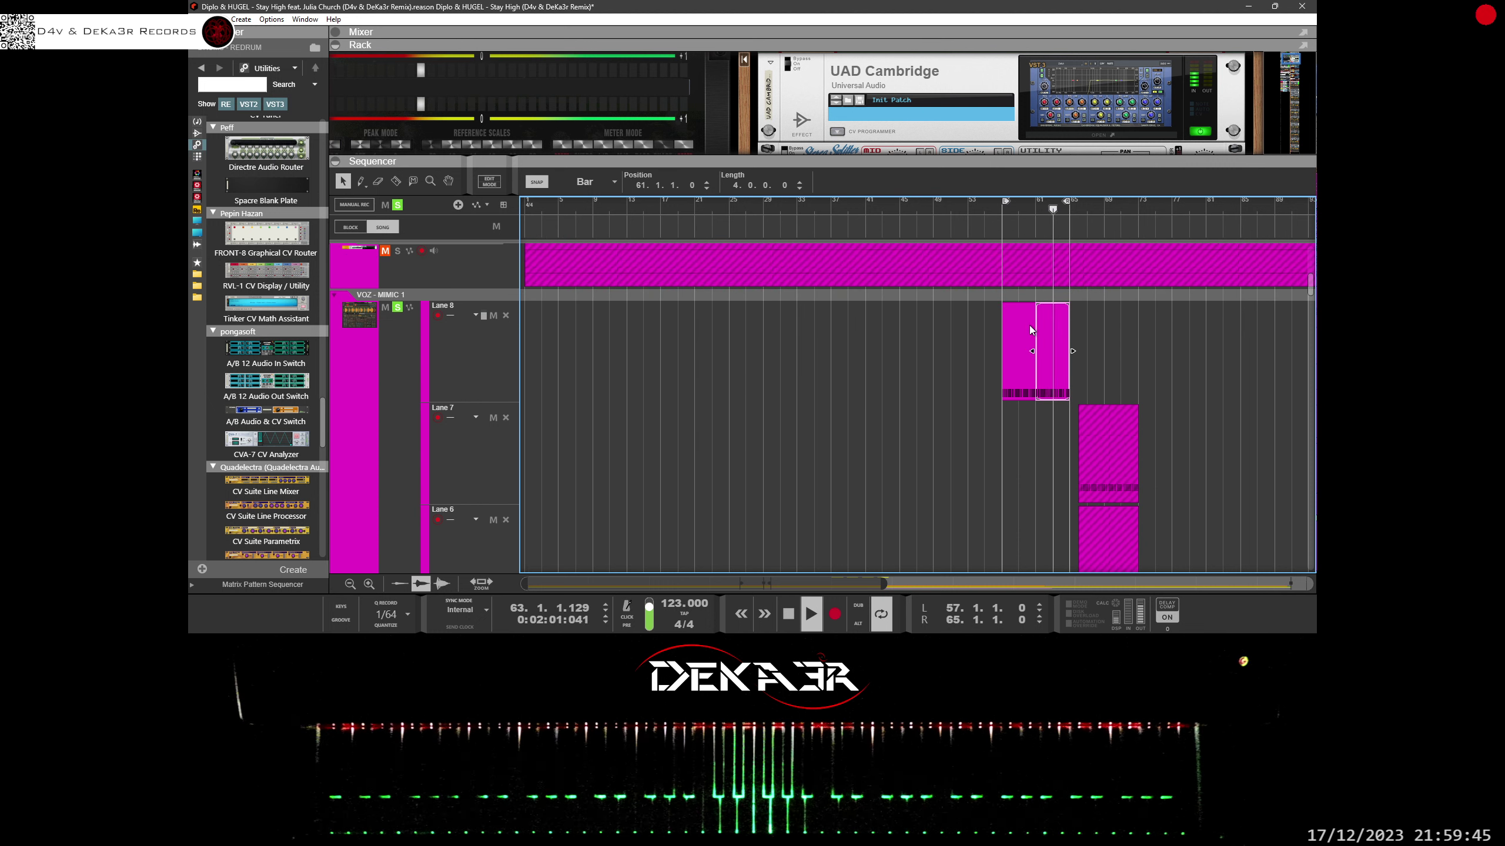
{"action": "left_click_drag", "start_coordinate": [1057, 333], "coordinate": [994, 343]}
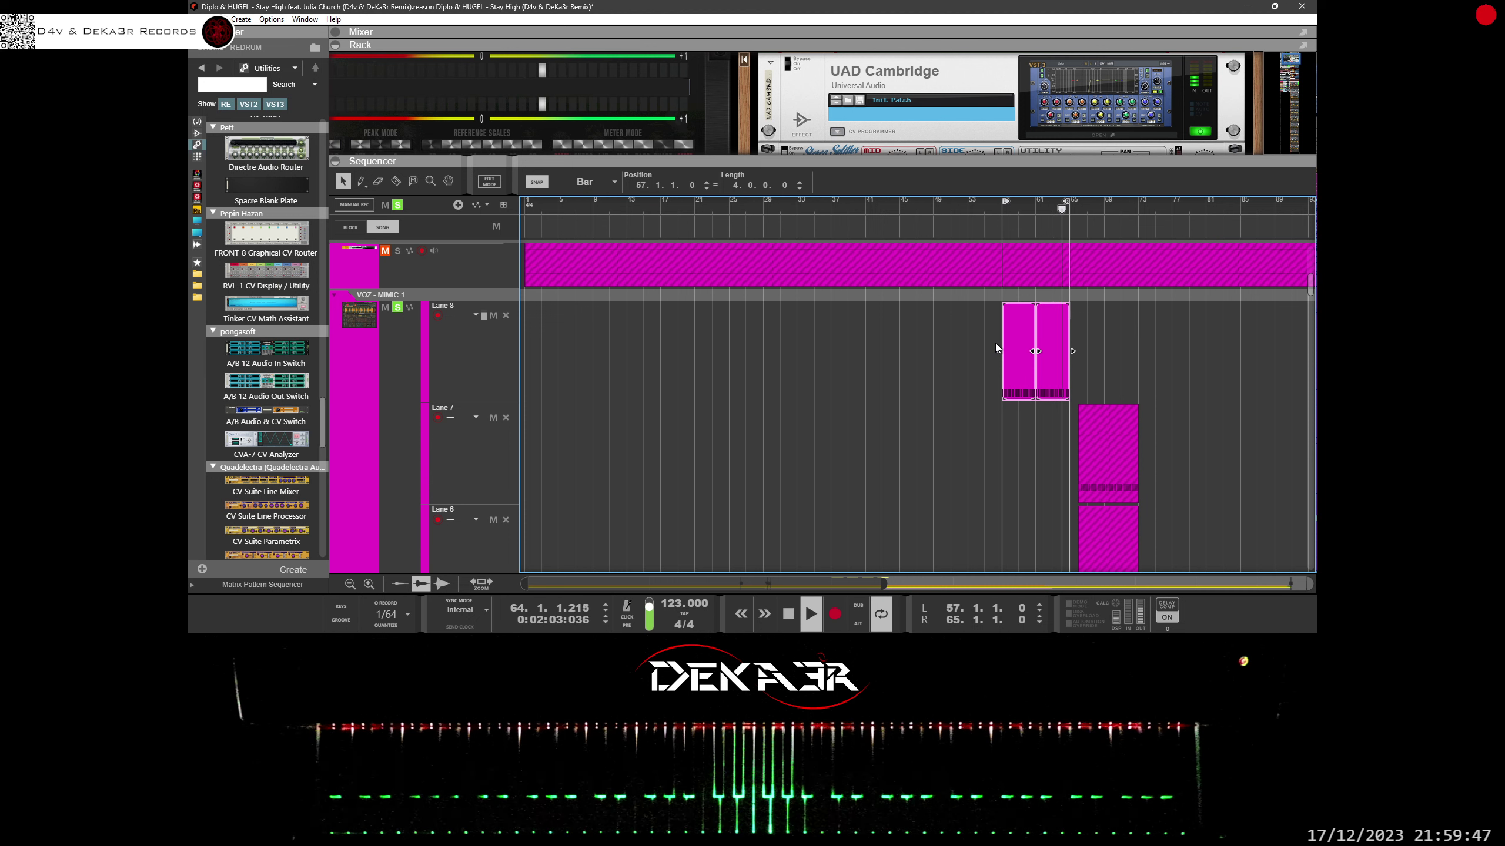
{"action": "key", "text": "Delete"}
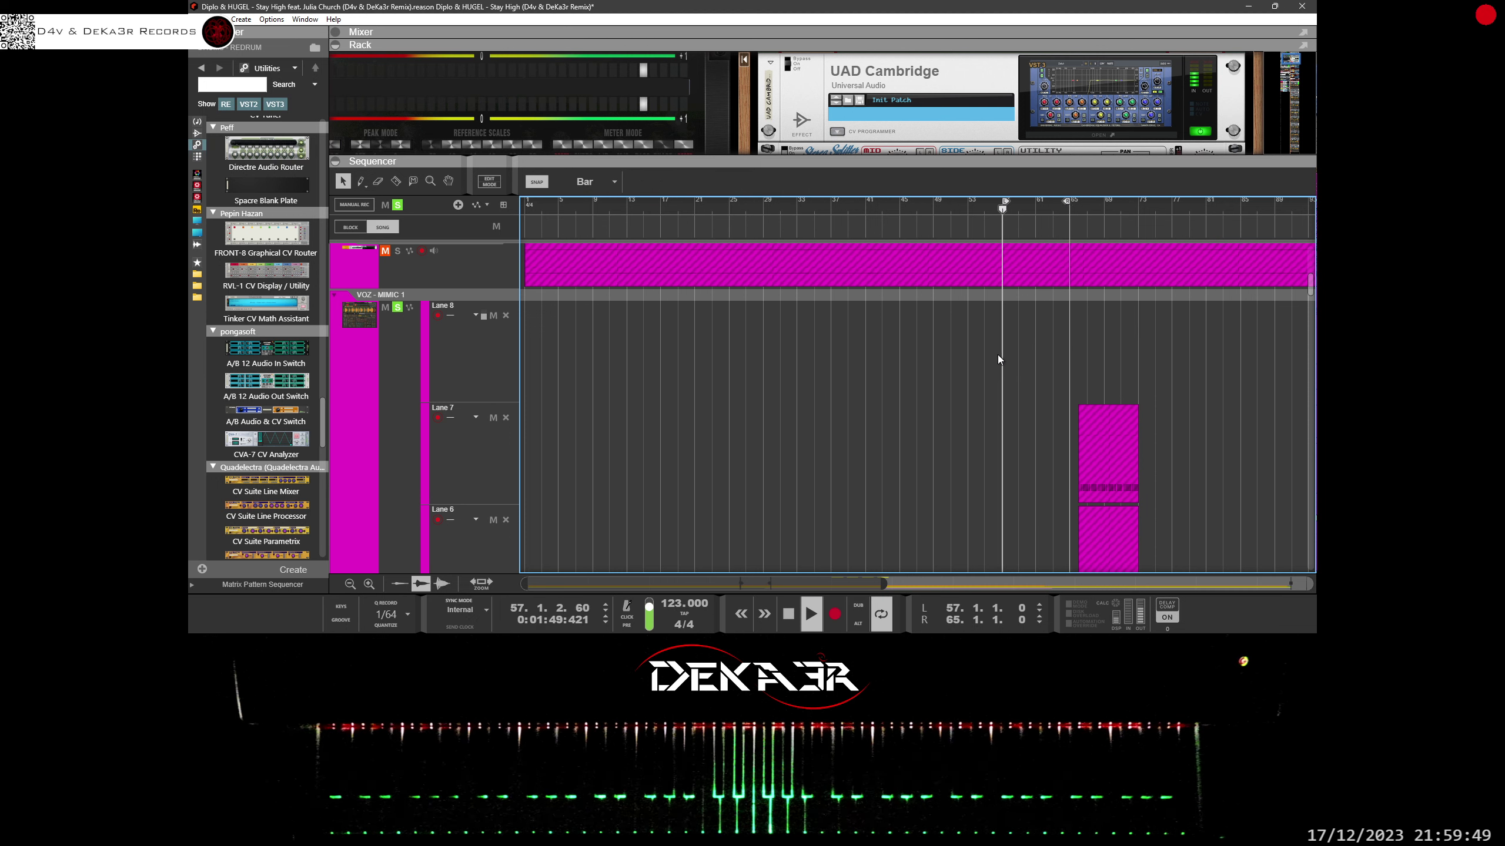
Step: Record a new eight-bar note clip in Lane 8 of the VOZ - MIMIC 1 track, from bar 57 to bar 65
{"action": "left_click", "coordinate": [368, 378]}
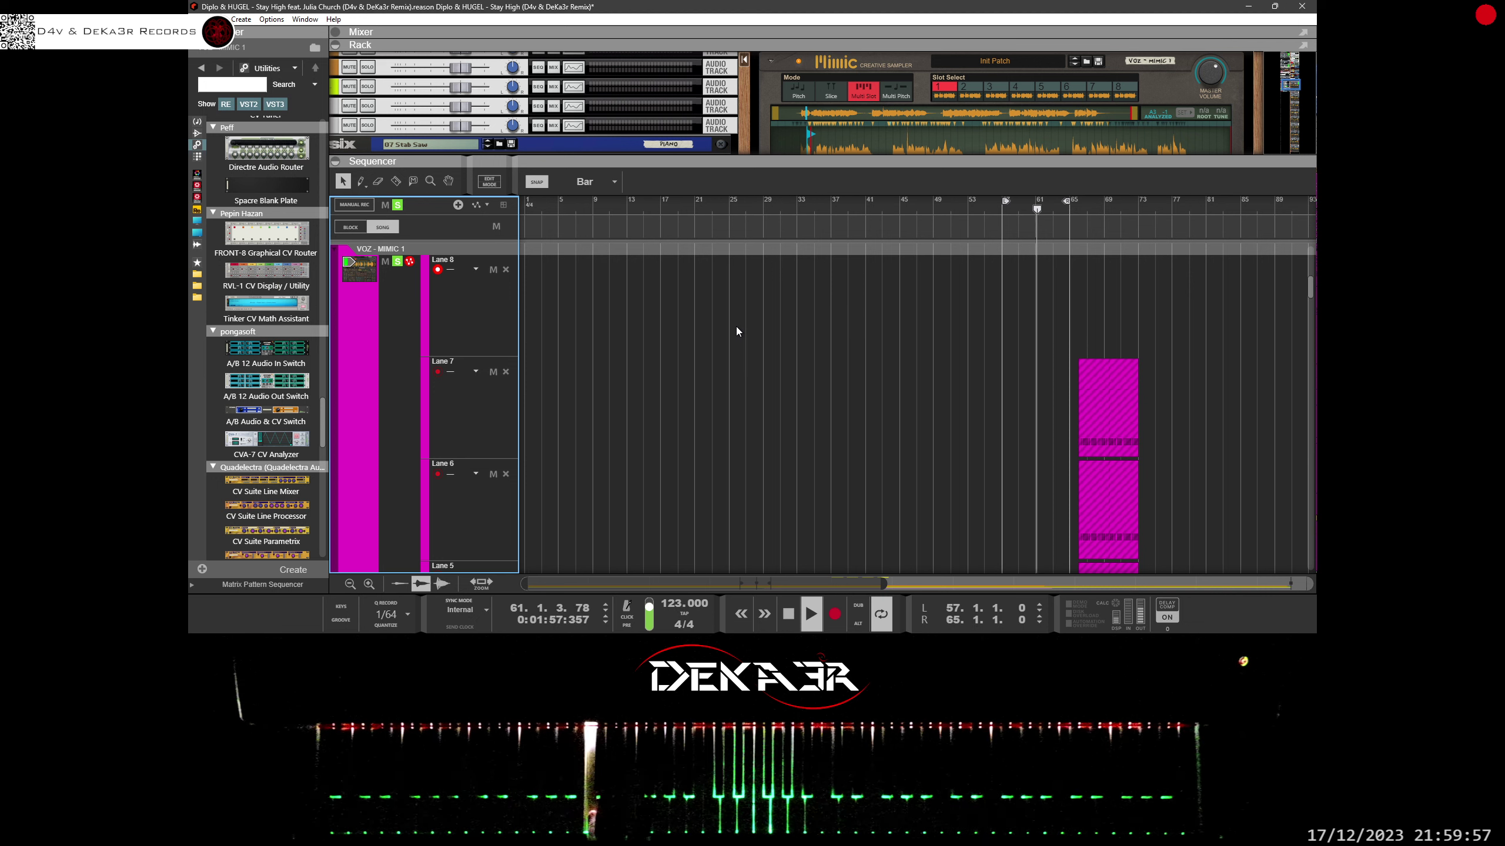
{"action": "scroll", "coordinate": [842, 332], "scroll_direction": "up", "scroll_amount": 4}
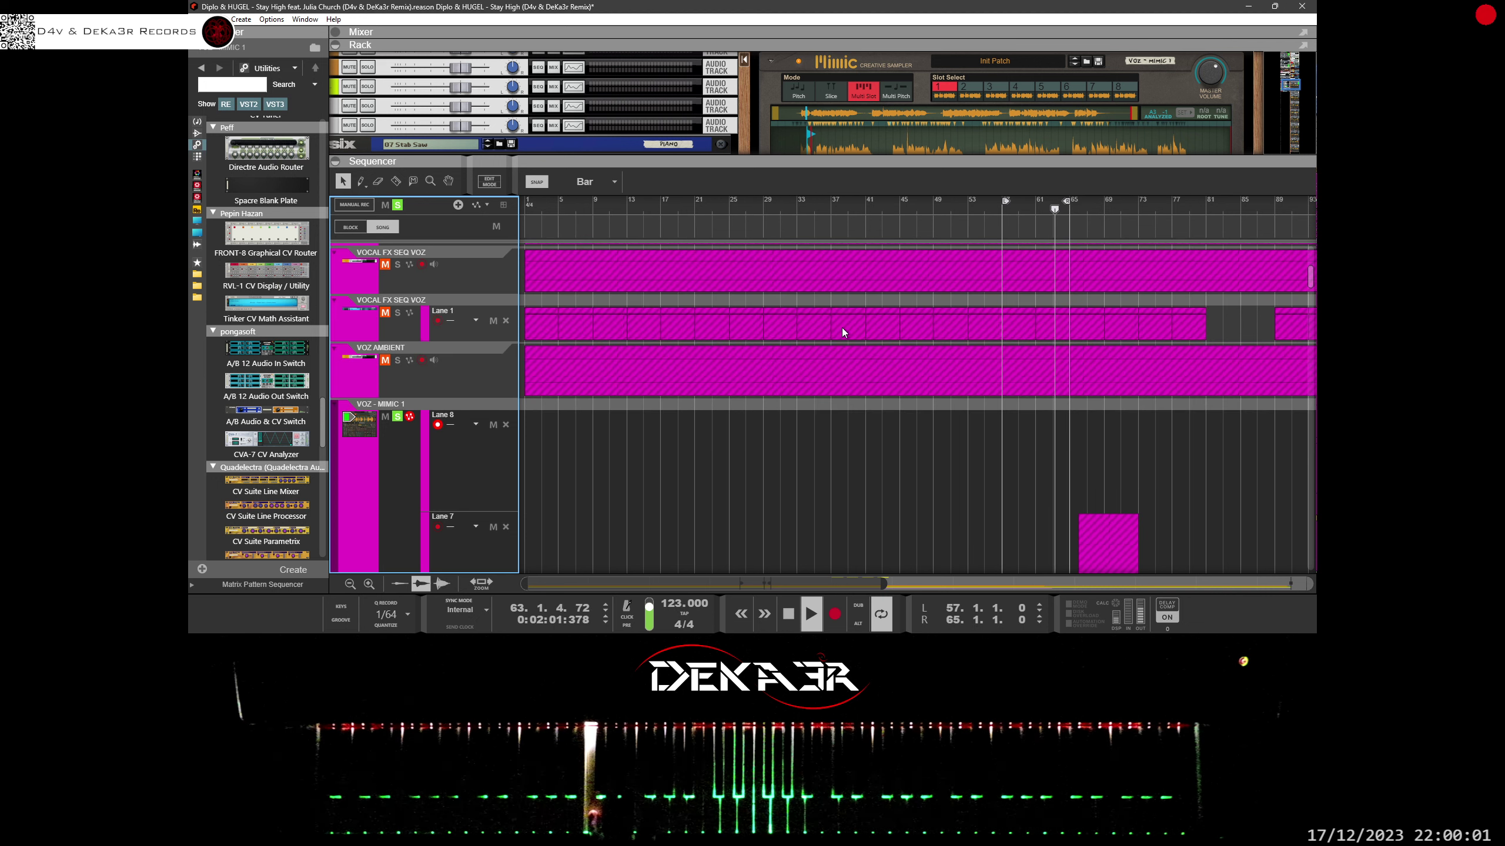
{"action": "left_click", "coordinate": [835, 614]}
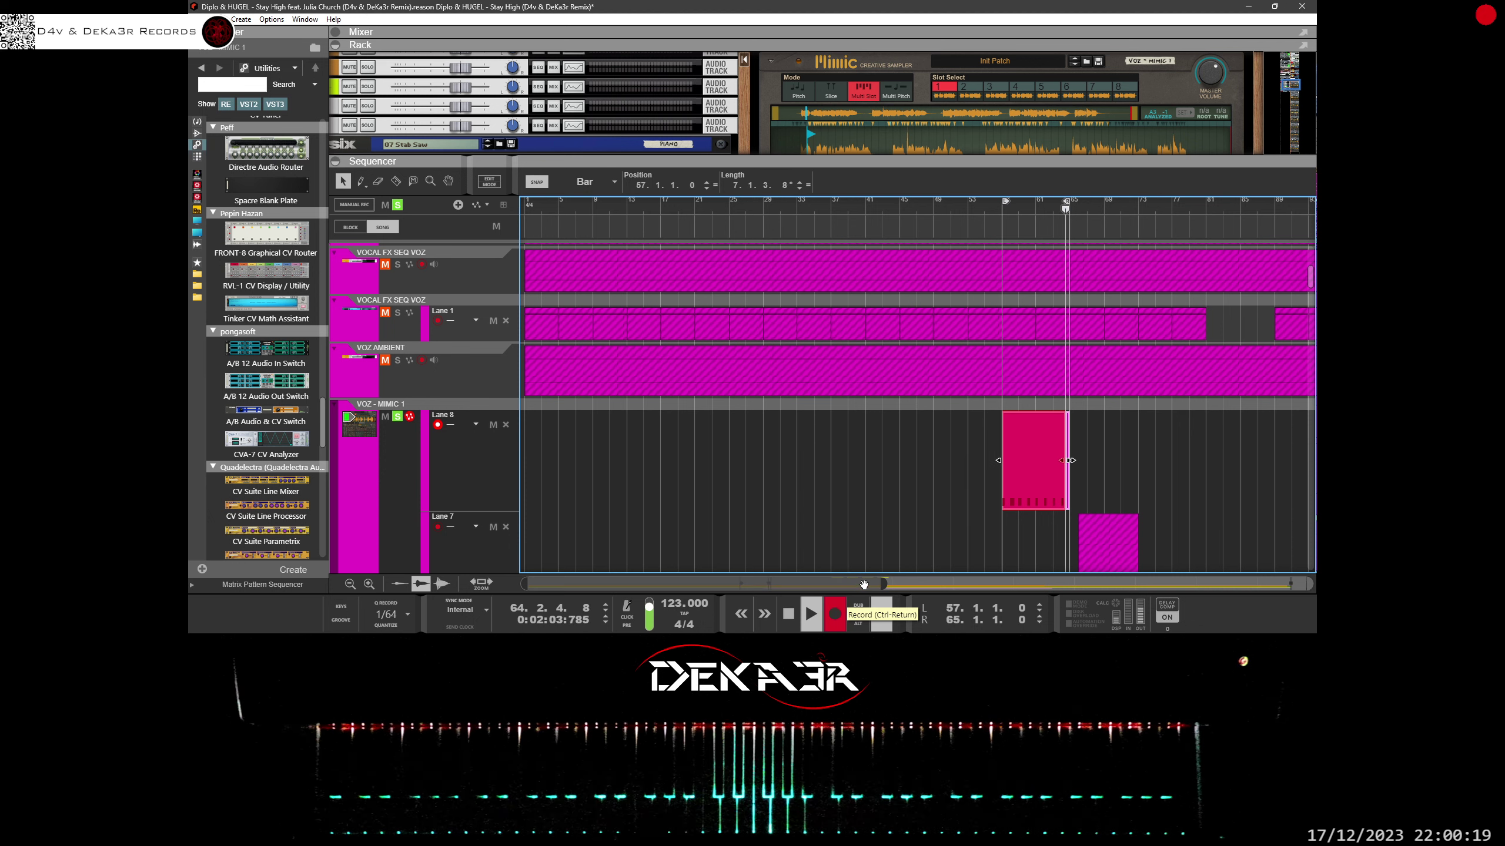
{"action": "left_click", "coordinate": [820, 605]}
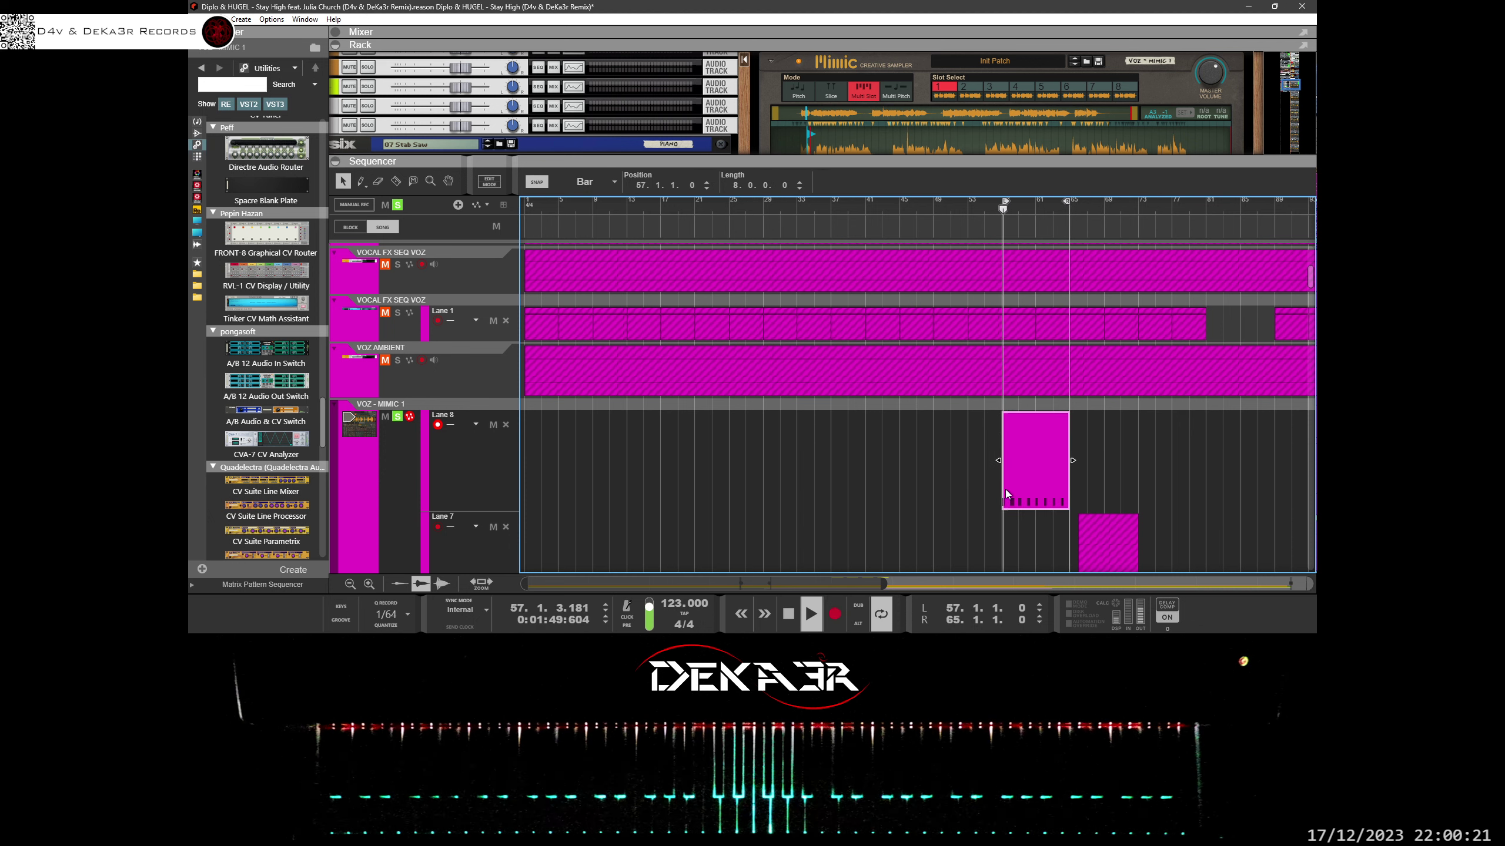
Step: Open the recorded clip for note editing and replace its first note with a one-beat C2 note at 57.1.2.0
{"action": "double_click", "coordinate": [1043, 446]}
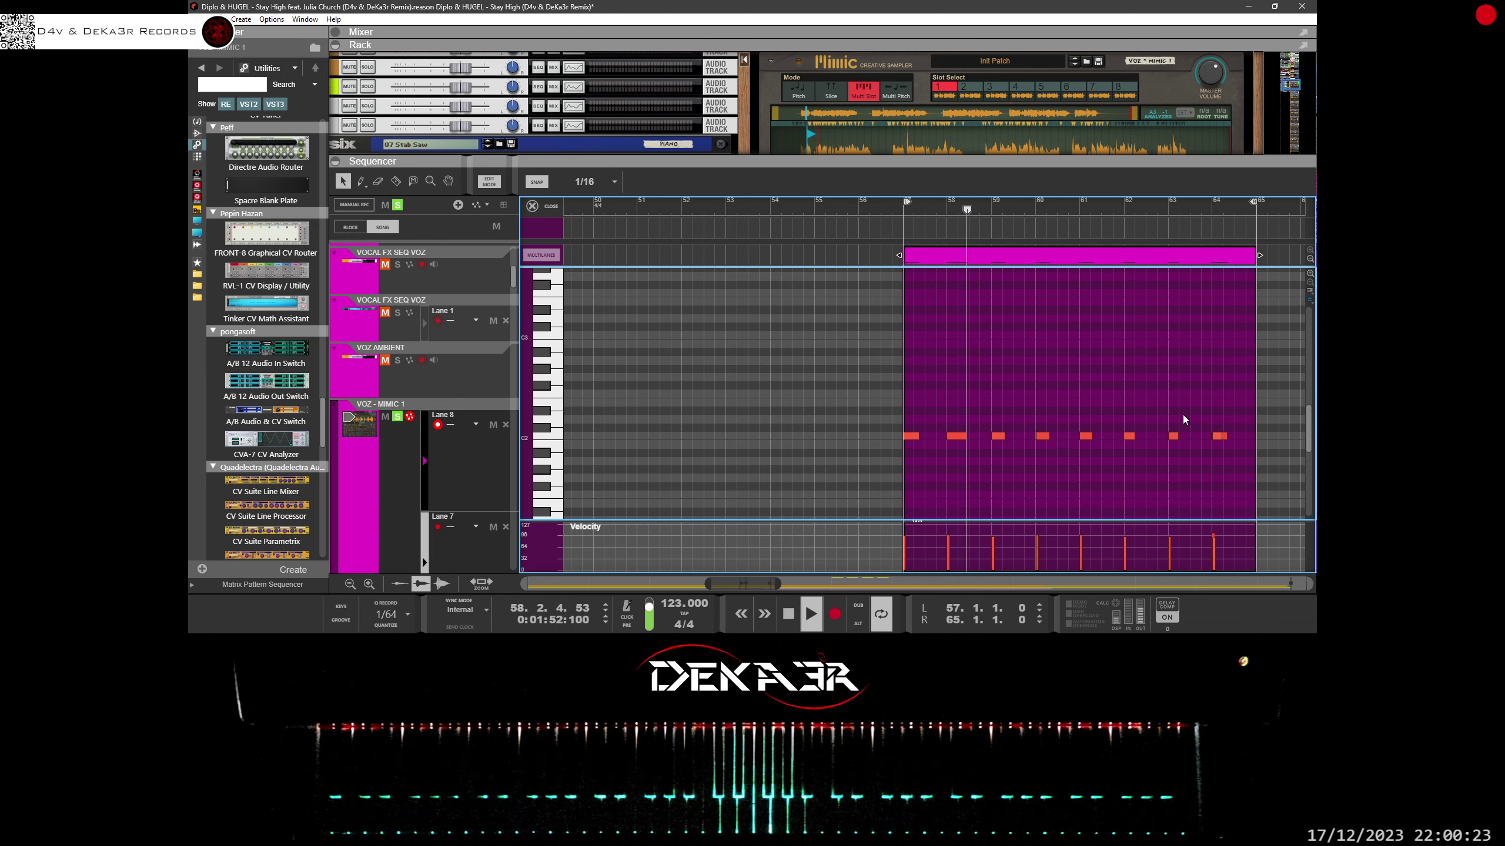
{"action": "left_click_drag", "start_coordinate": [875, 415], "coordinate": [924, 446]}
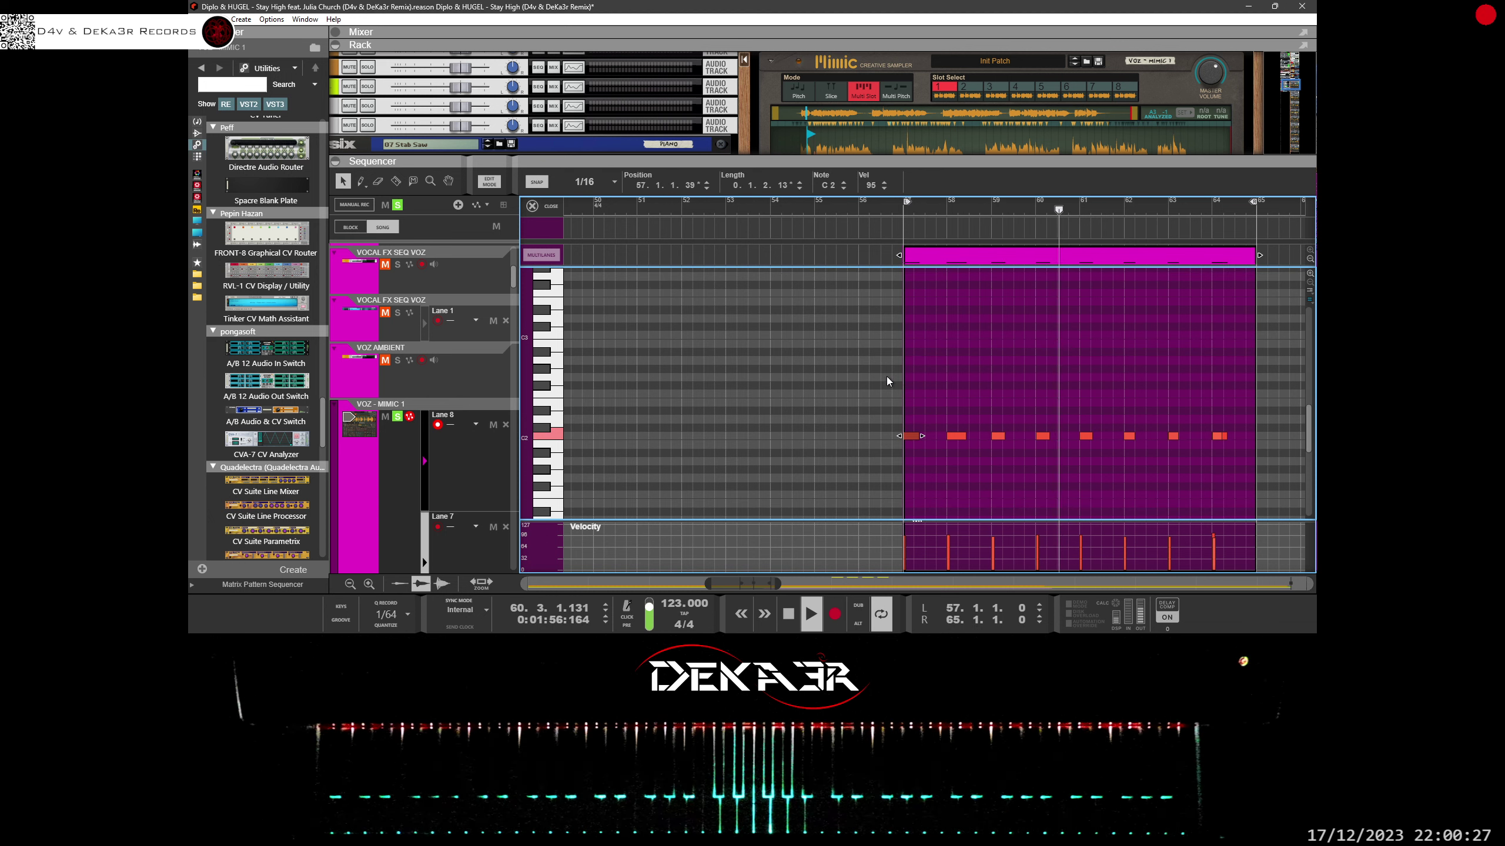
{"action": "key", "text": "Delete"}
{"action": "left_click", "coordinate": [362, 183]}
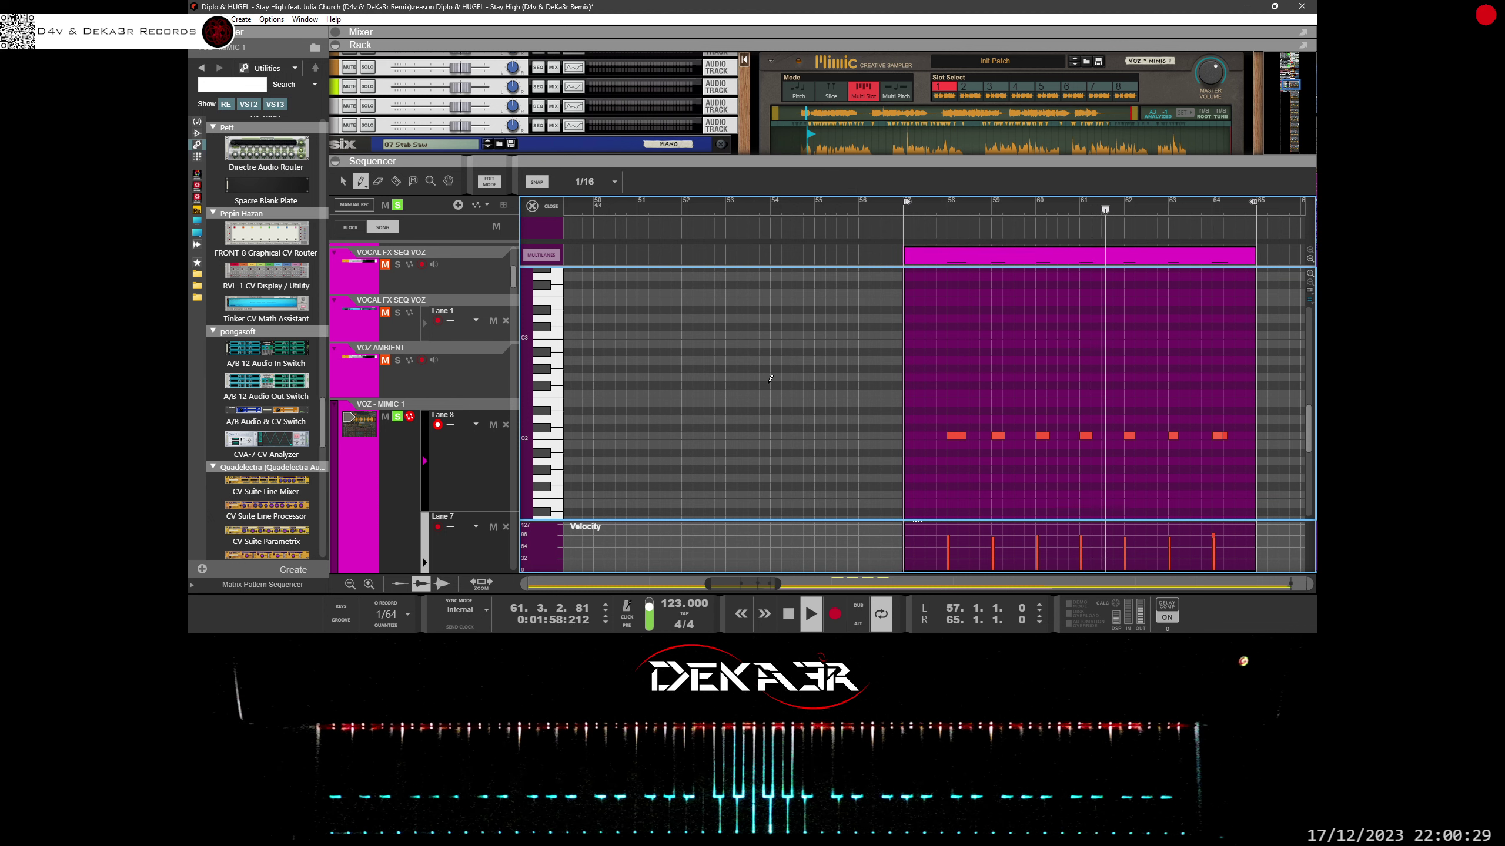
{"action": "left_click", "coordinate": [910, 436]}
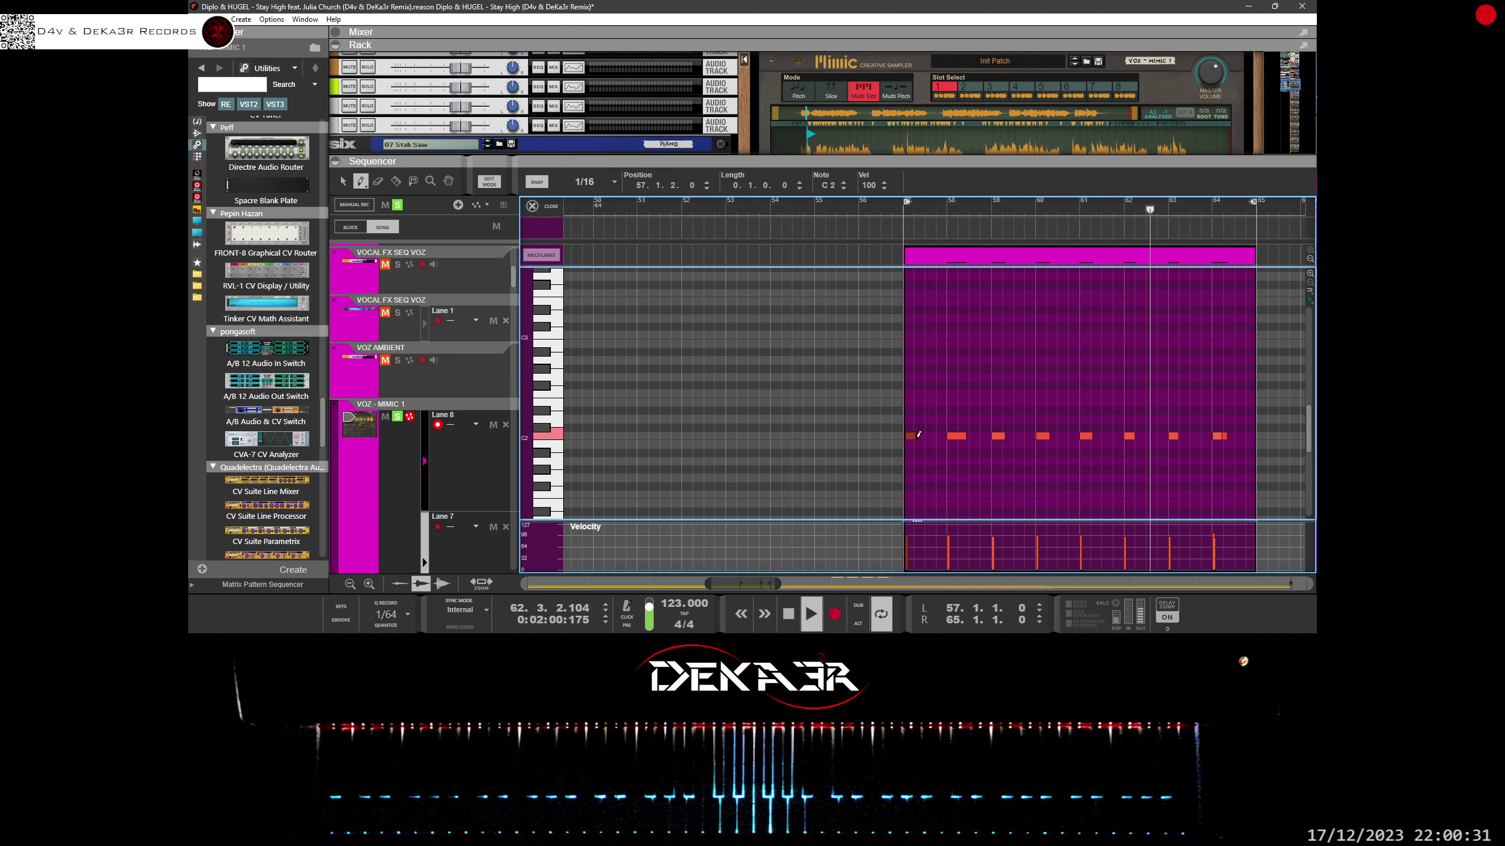
{"action": "left_click", "coordinate": [593, 181]}
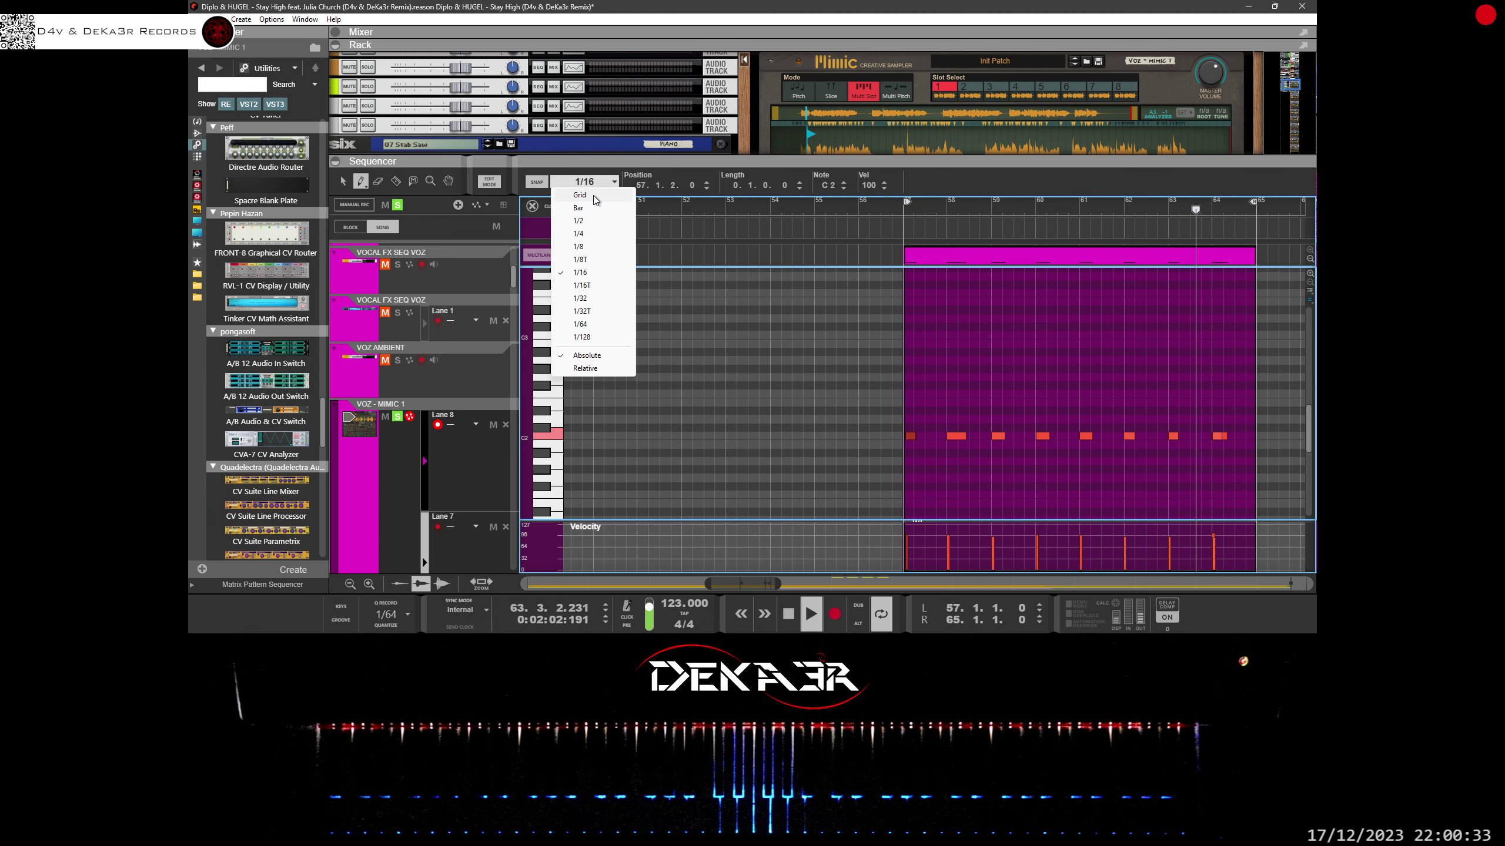
{"action": "left_click", "coordinate": [586, 195]}
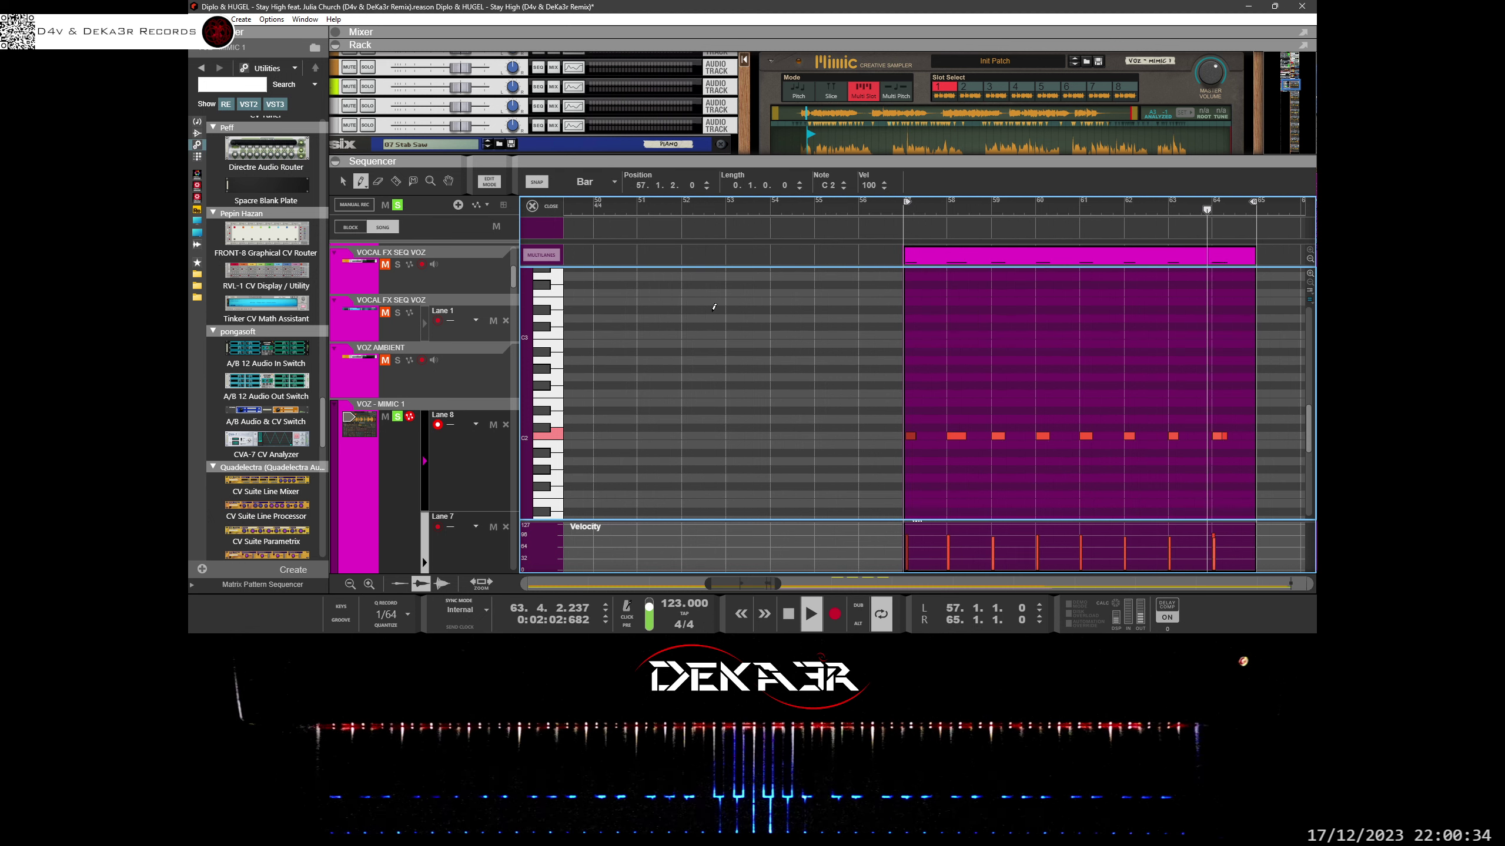
{"action": "left_click", "coordinate": [590, 183]}
{"action": "left_click", "coordinate": [597, 273]}
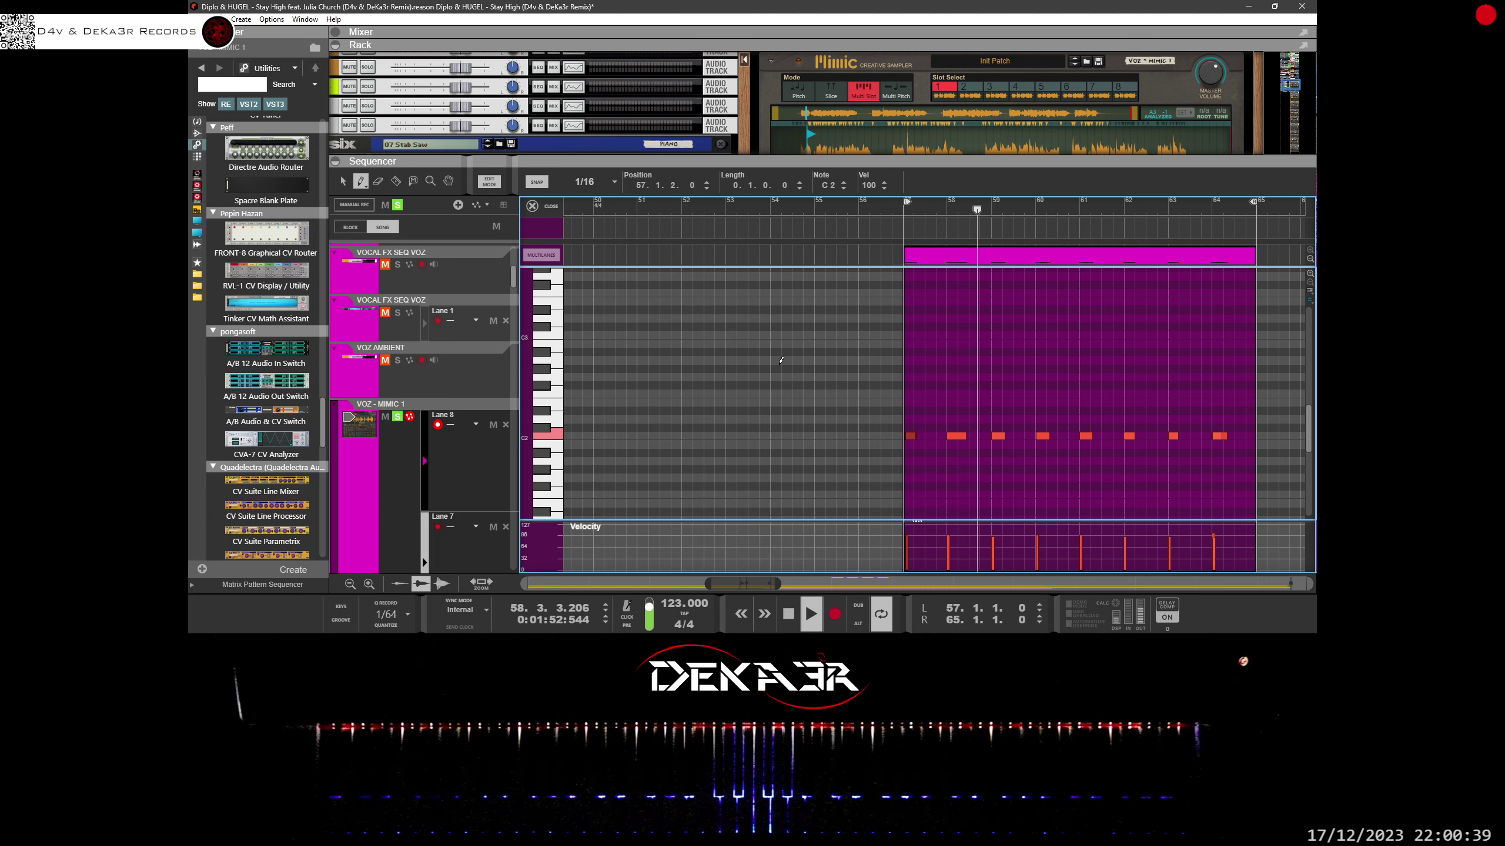
Step: Delete the notes in bars 57 and 58 and draw a C2 note at 57.1.2.0 with a length of 0.2.2.0
{"action": "left_click", "coordinate": [343, 181]}
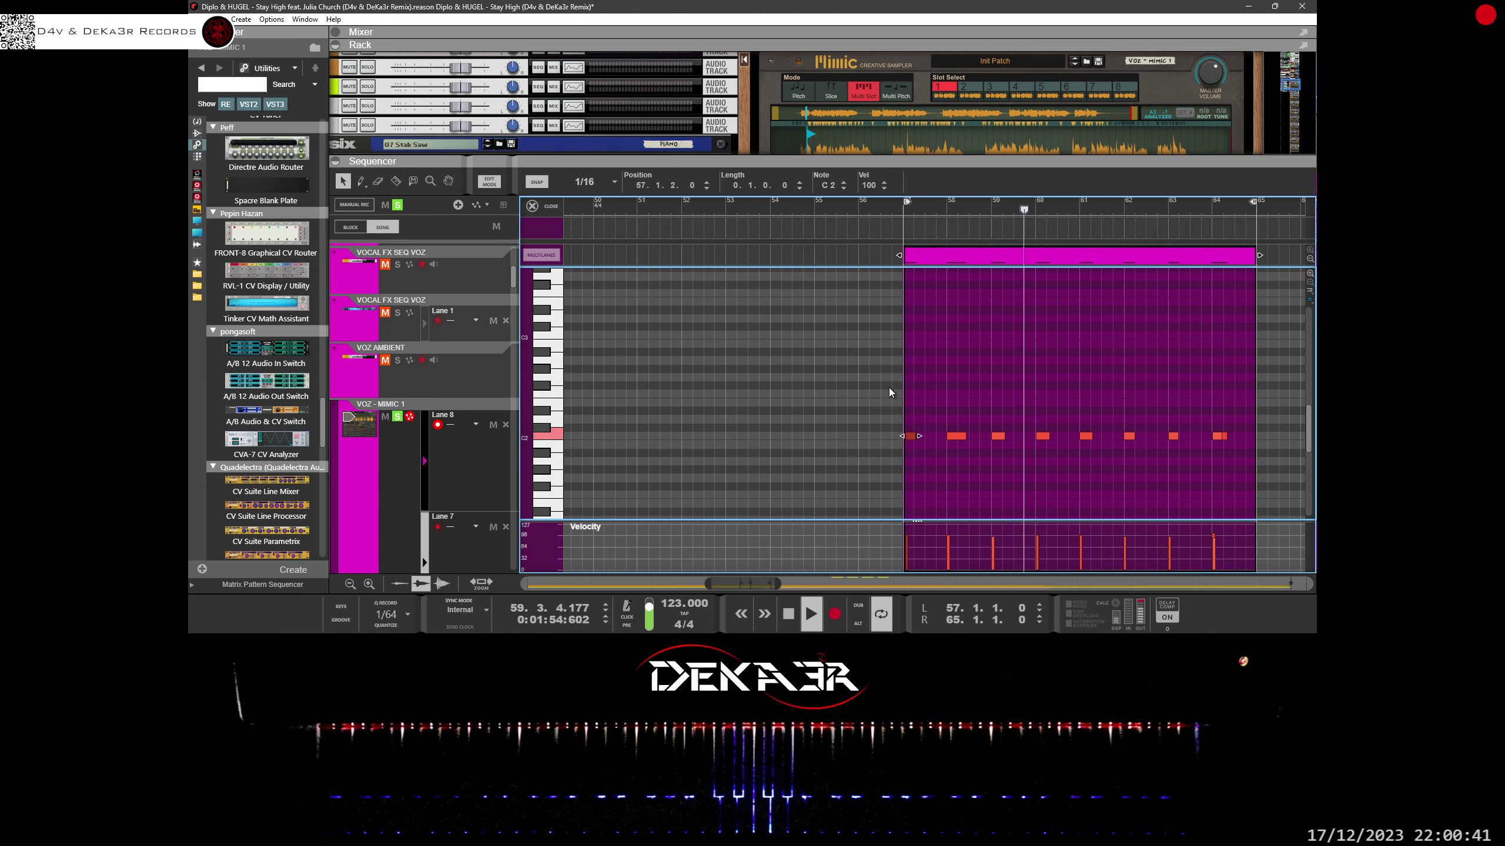
{"action": "left_click_drag", "start_coordinate": [891, 391], "coordinate": [974, 472]}
{"action": "key", "text": "Delete"}
{"action": "key", "text": "w"}
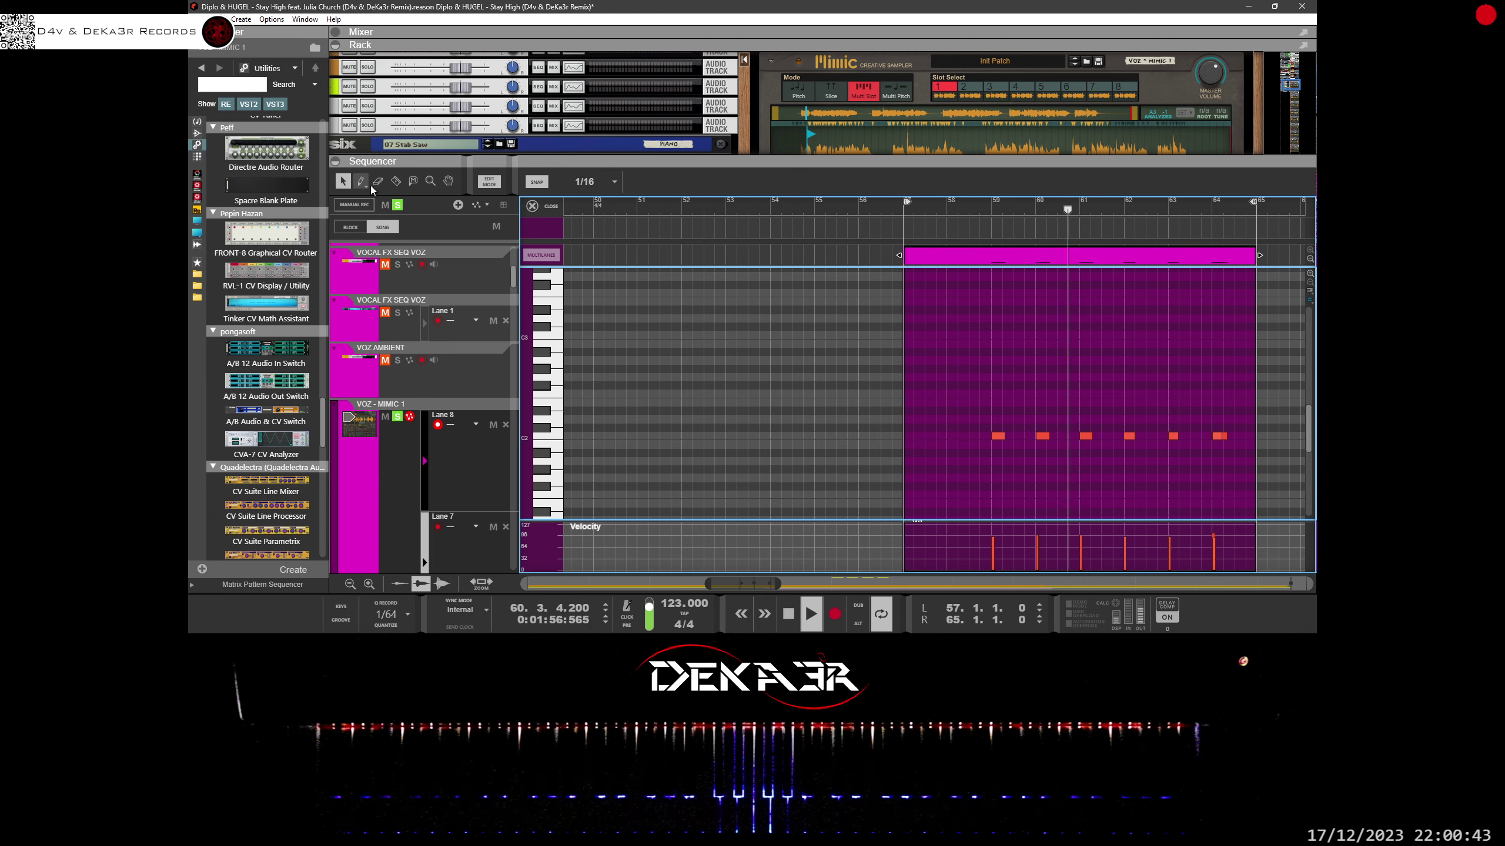
{"action": "left_click_drag", "start_coordinate": [908, 436], "coordinate": [933, 436]}
Step: Move the drawn C2 note to 57.1.1.0 and shorten it to a length of 0.1.0.0
{"action": "left_click", "coordinate": [342, 181]}
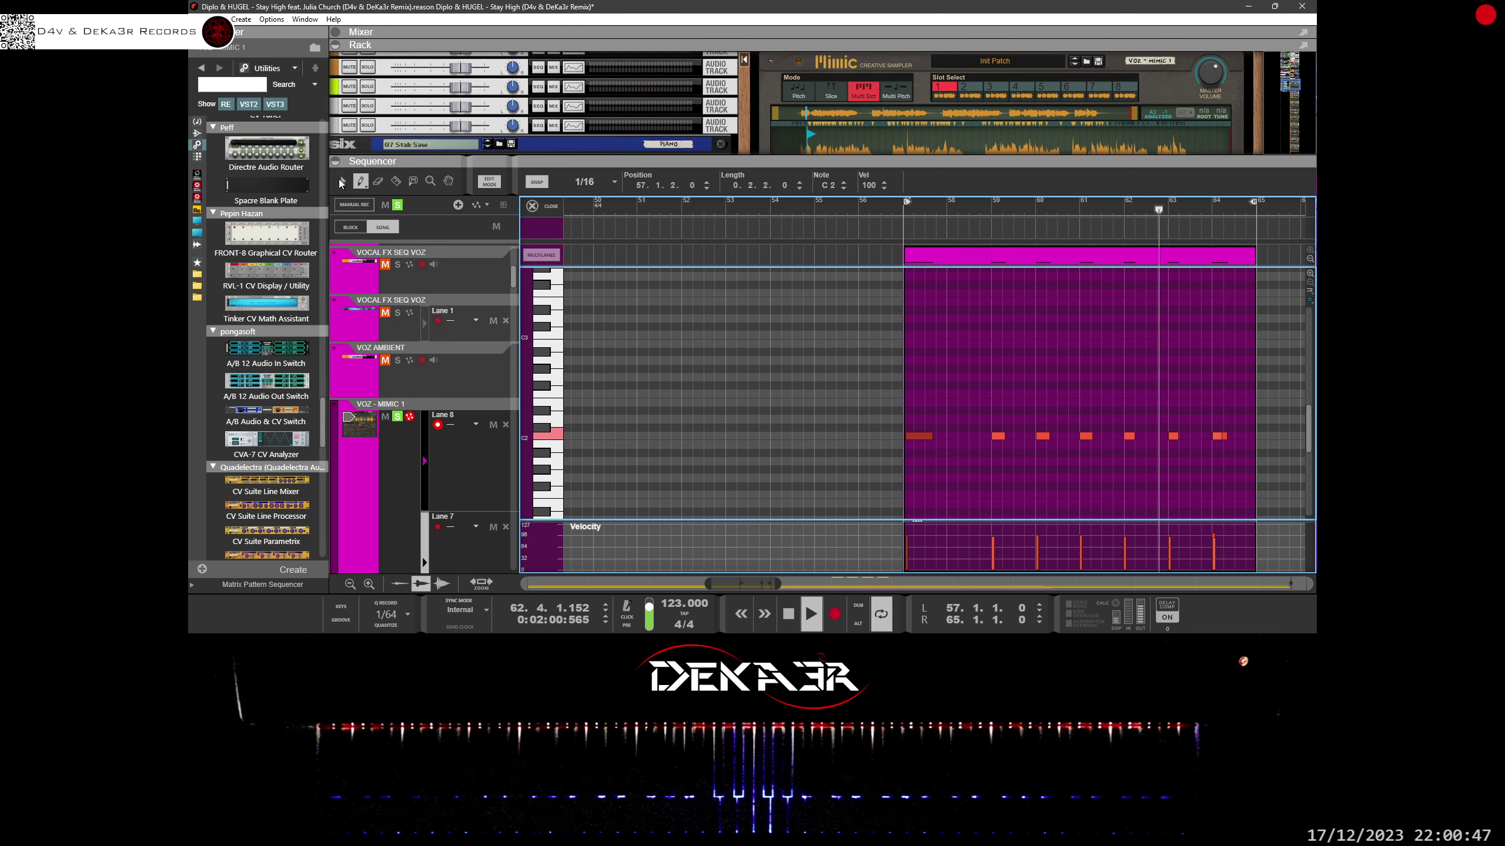
{"action": "left_click_drag", "start_coordinate": [926, 437], "coordinate": [922, 440]}
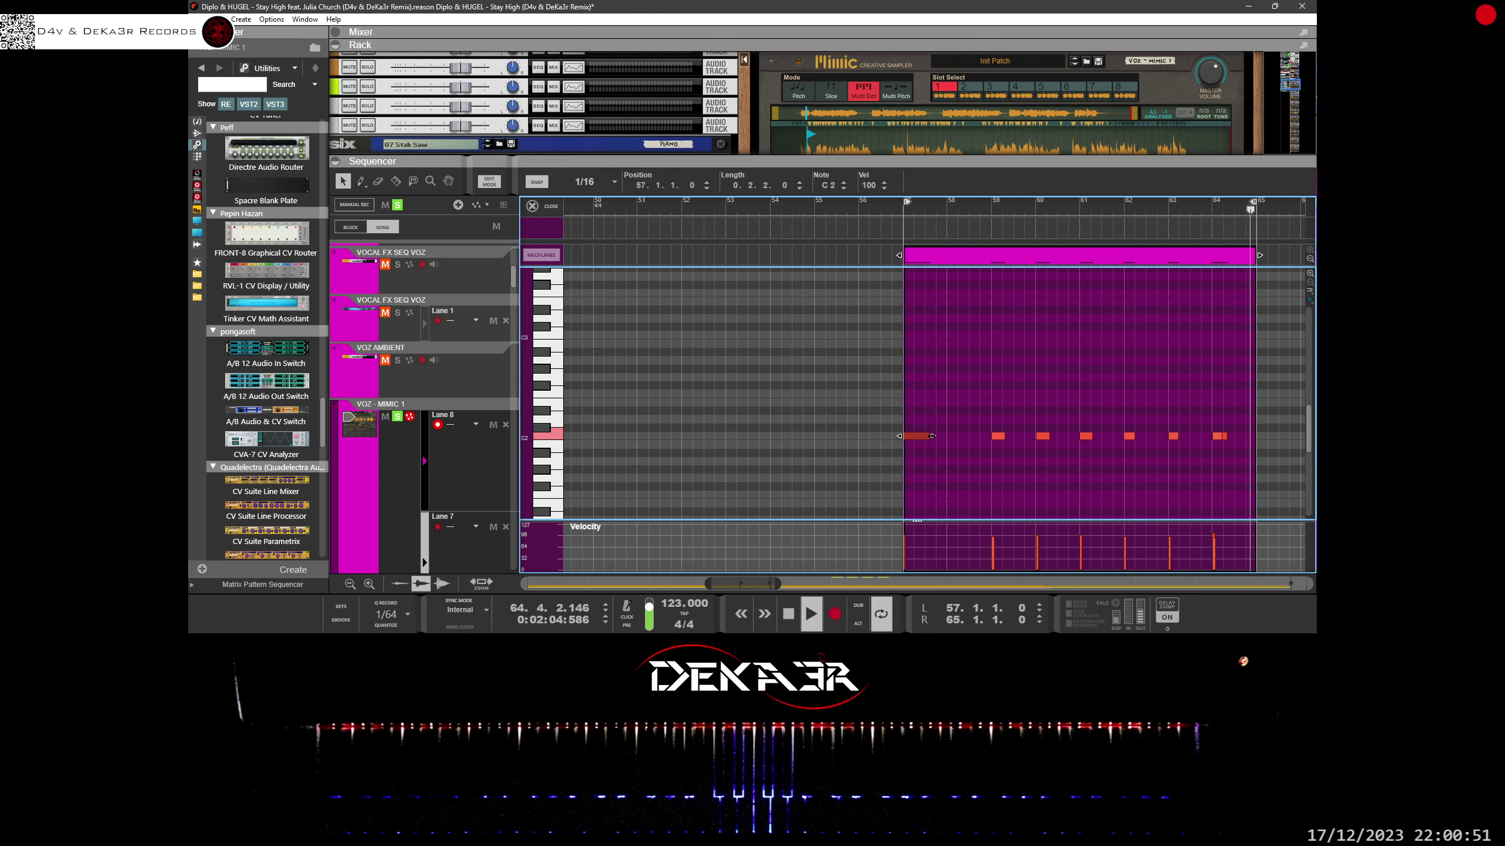
{"action": "left_click_drag", "start_coordinate": [927, 437], "coordinate": [913, 436]}
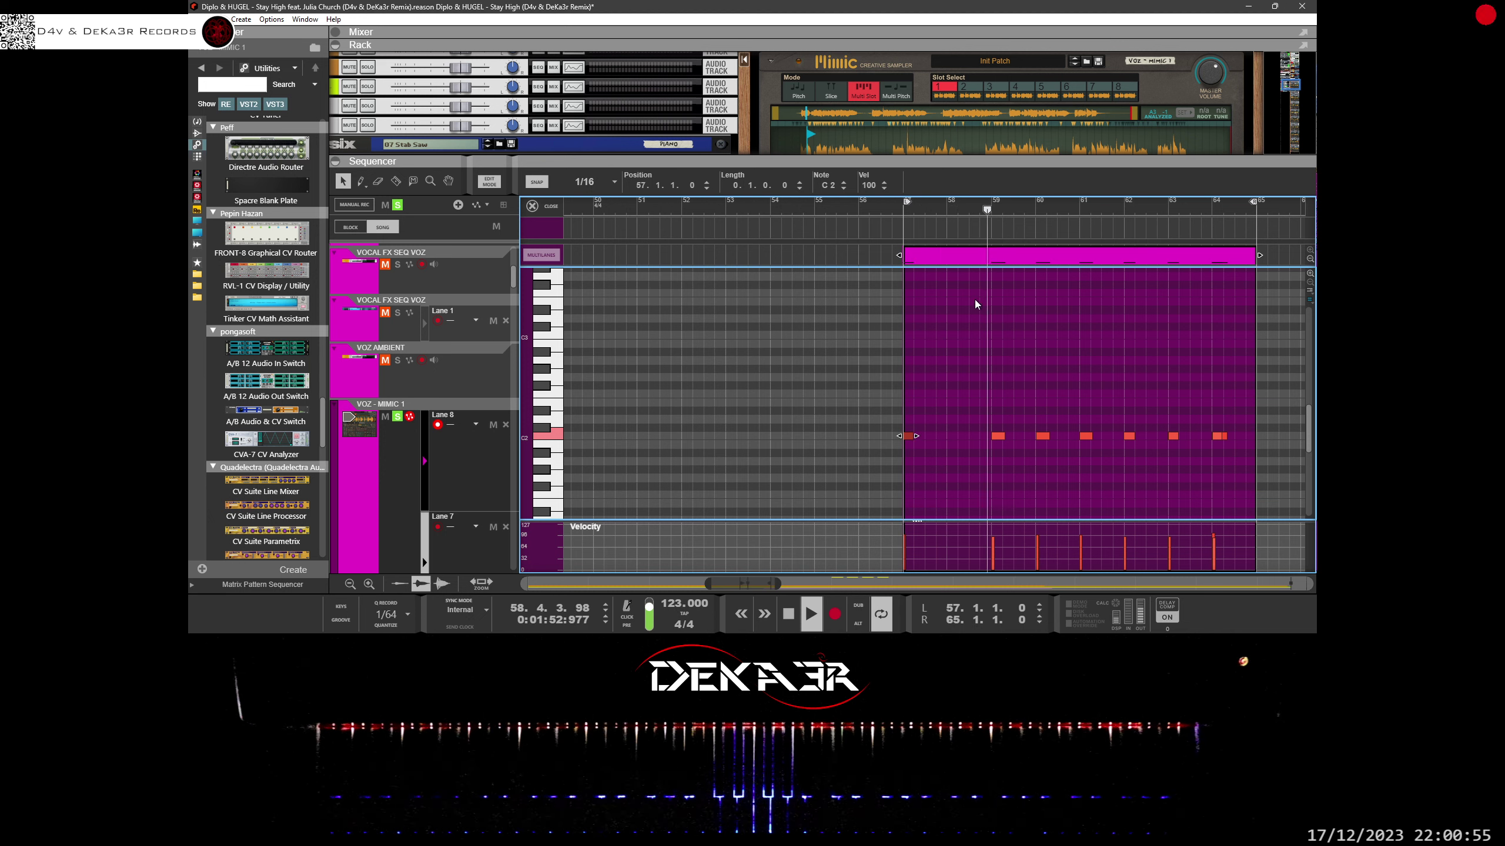
Step: Delete the remaining recorded notes from bar 59 onwards and copy the one-beat C2 note to every half bar through bar 64
{"action": "left_click_drag", "start_coordinate": [967, 374], "coordinate": [1244, 473]}
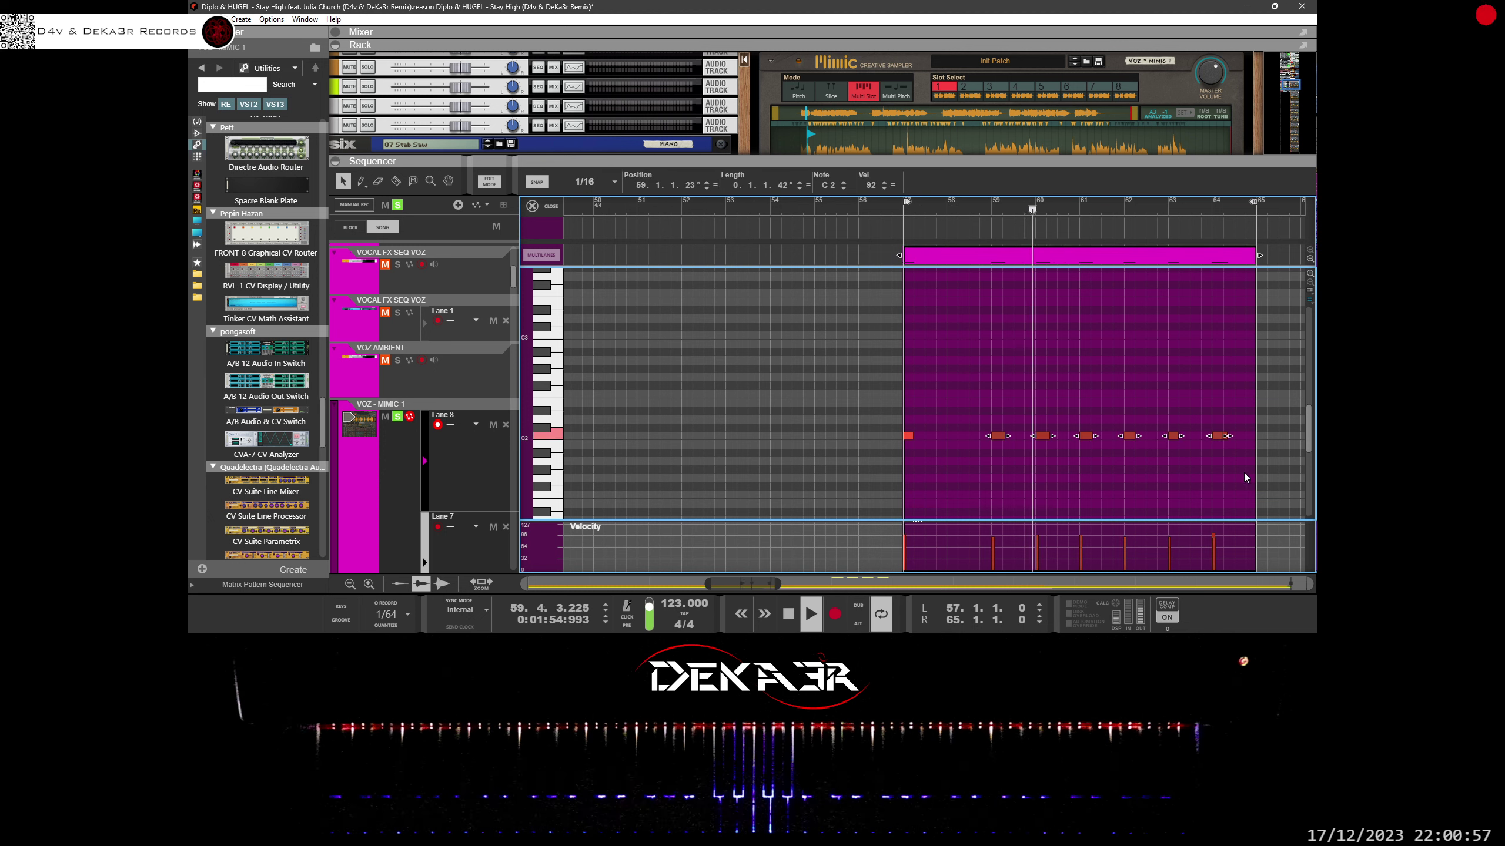
{"action": "key", "text": "Delete"}
{"action": "left_click_drag", "start_coordinate": [907, 435], "coordinate": [952, 437]}
{"action": "left_click", "coordinate": [908, 436], "text": "shift"}
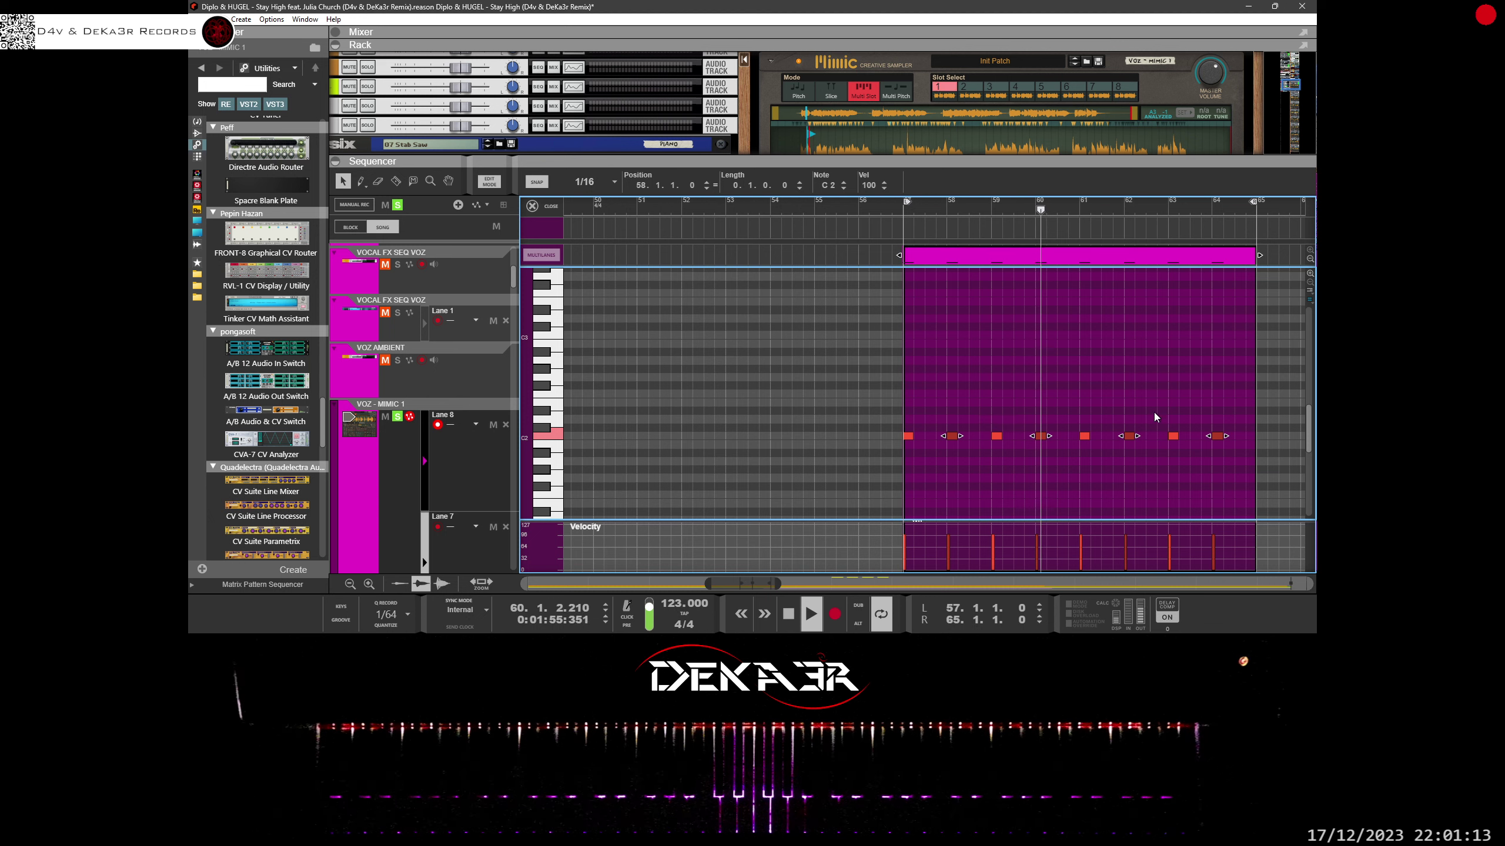
{"action": "left_click_drag", "start_coordinate": [1249, 399], "coordinate": [936, 441]}
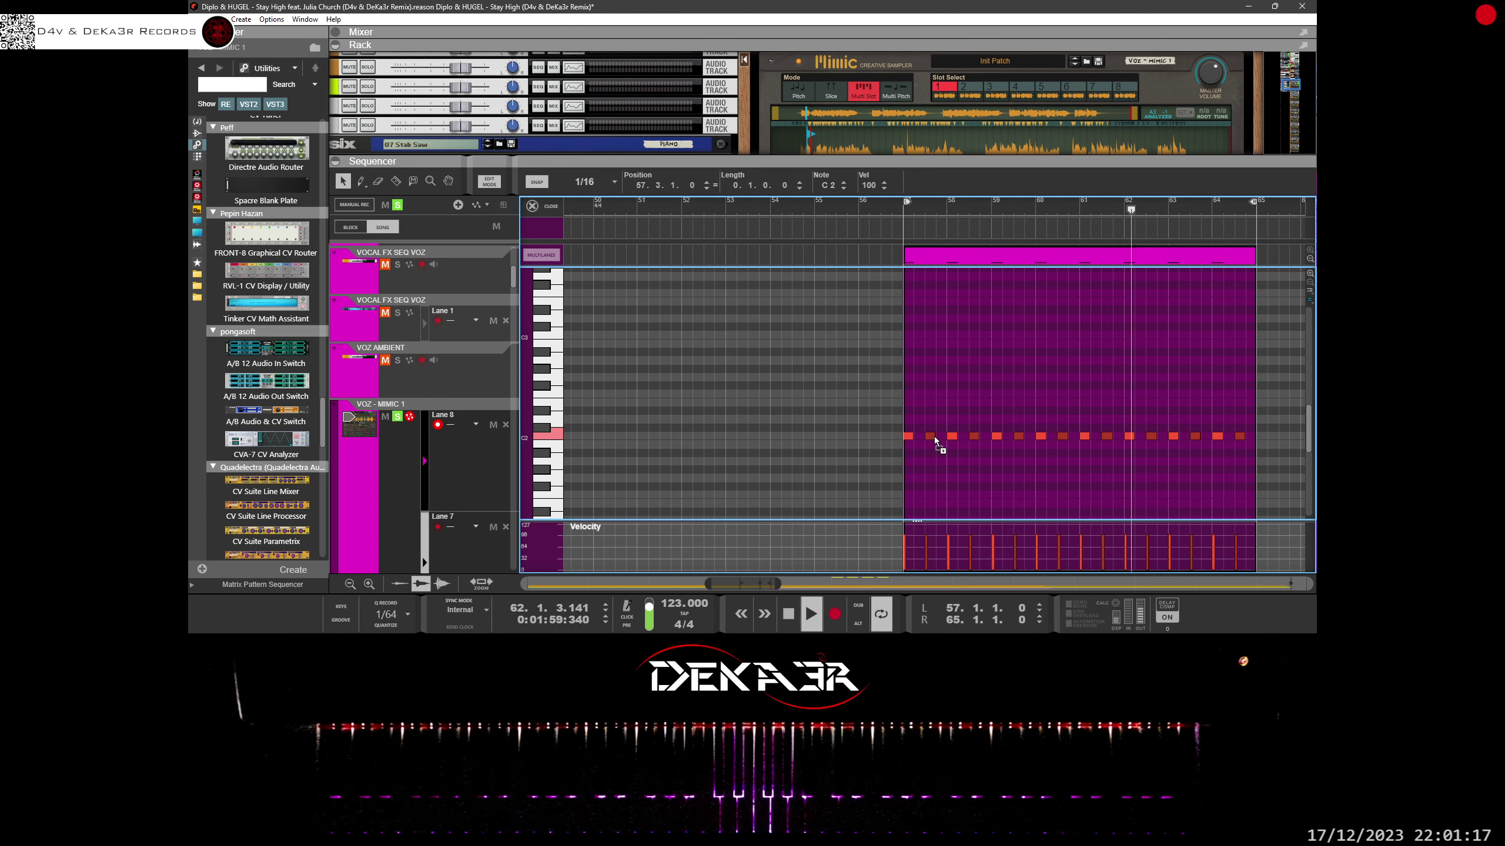
Step: Select all the C2 notes in the clip and set their length to 0.0.2.0
{"action": "left_click", "coordinate": [1250, 386]}
{"action": "left_click_drag", "start_coordinate": [1249, 386], "coordinate": [894, 468]}
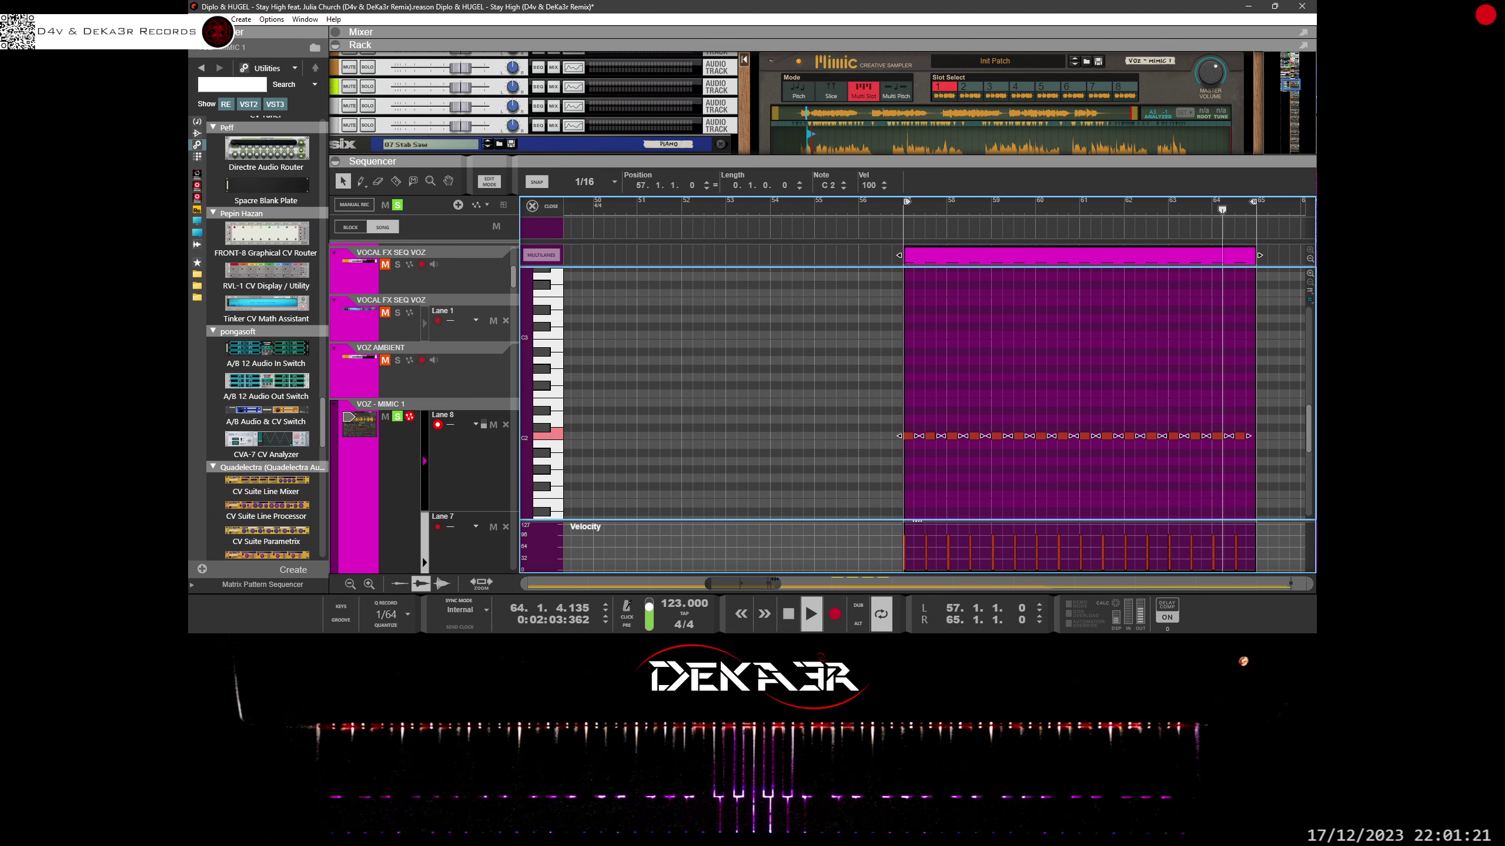
{"action": "mouse_move", "coordinate": [780, 583]}
{"action": "left_mouse_down"}
{"action": "mouse_move", "coordinate": [736, 583]}
{"action": "mouse_move", "coordinate": [755, 583]}
{"action": "left_mouse_up"}
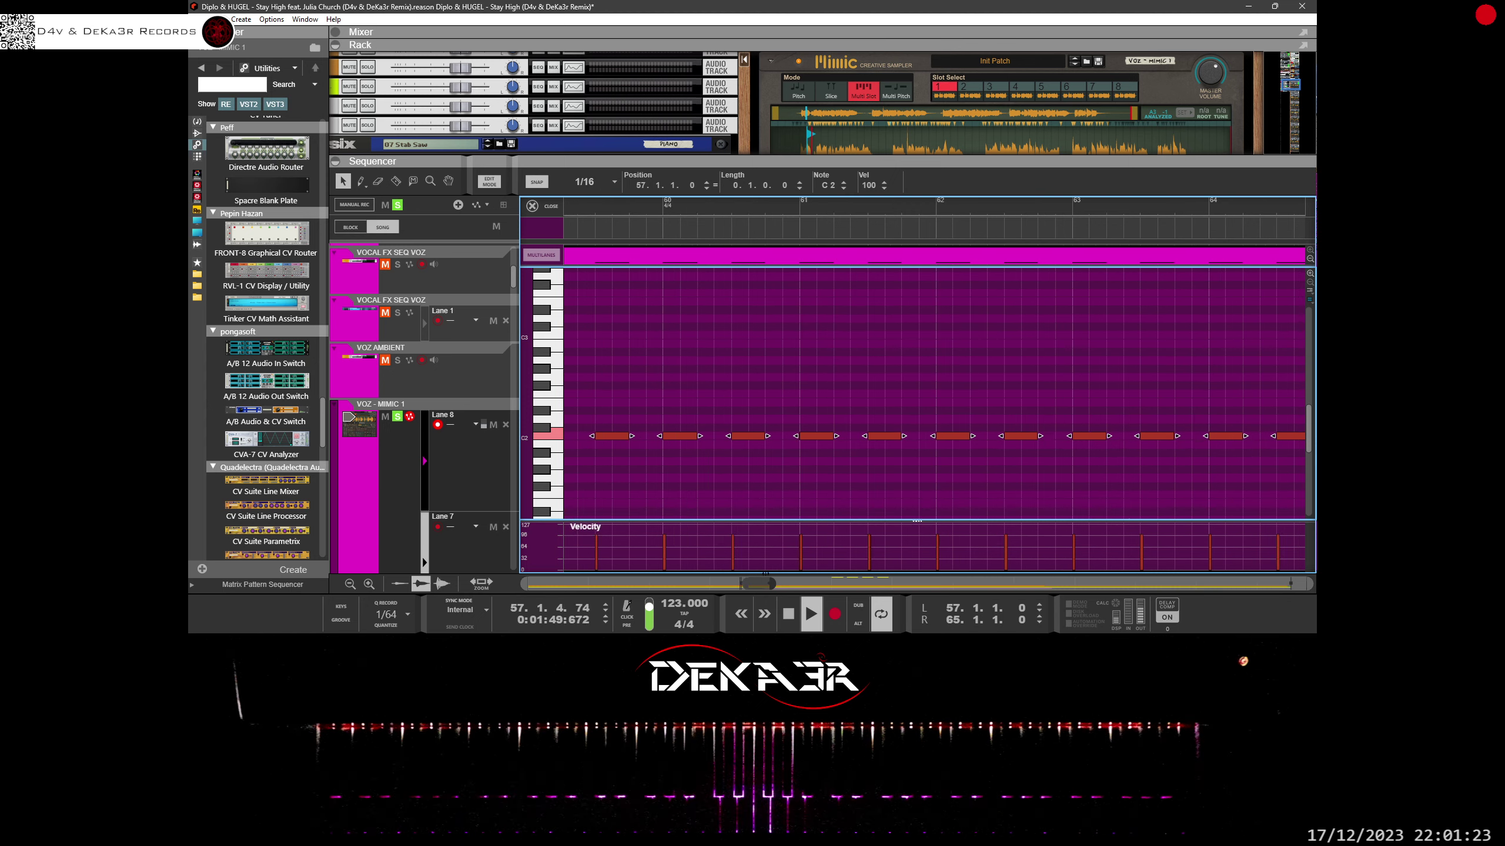
{"action": "left_click_drag", "start_coordinate": [868, 436], "coordinate": [924, 436]}
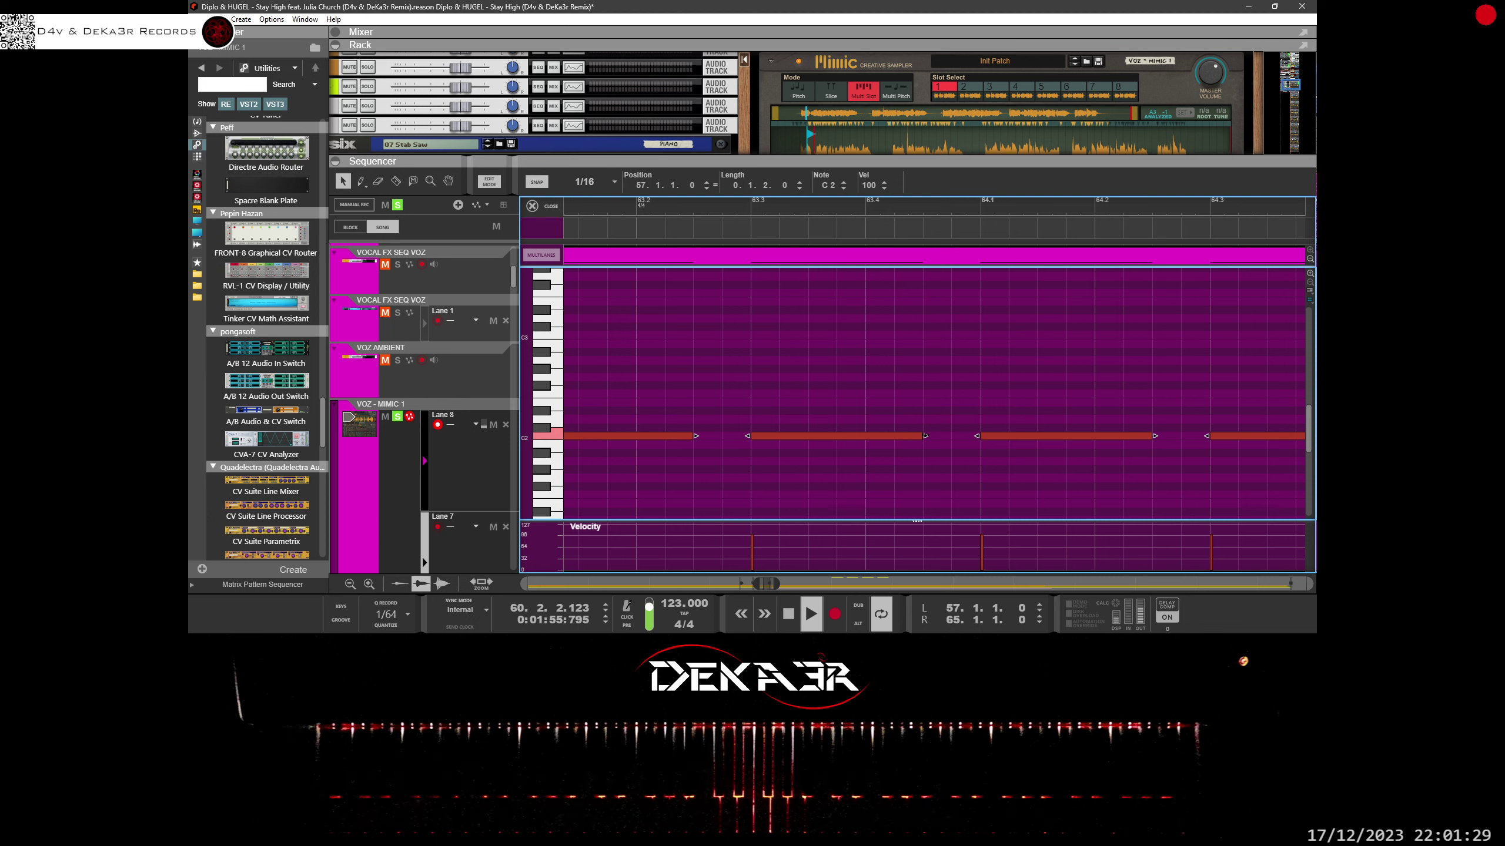
{"action": "left_click_drag", "start_coordinate": [923, 436], "coordinate": [810, 436]}
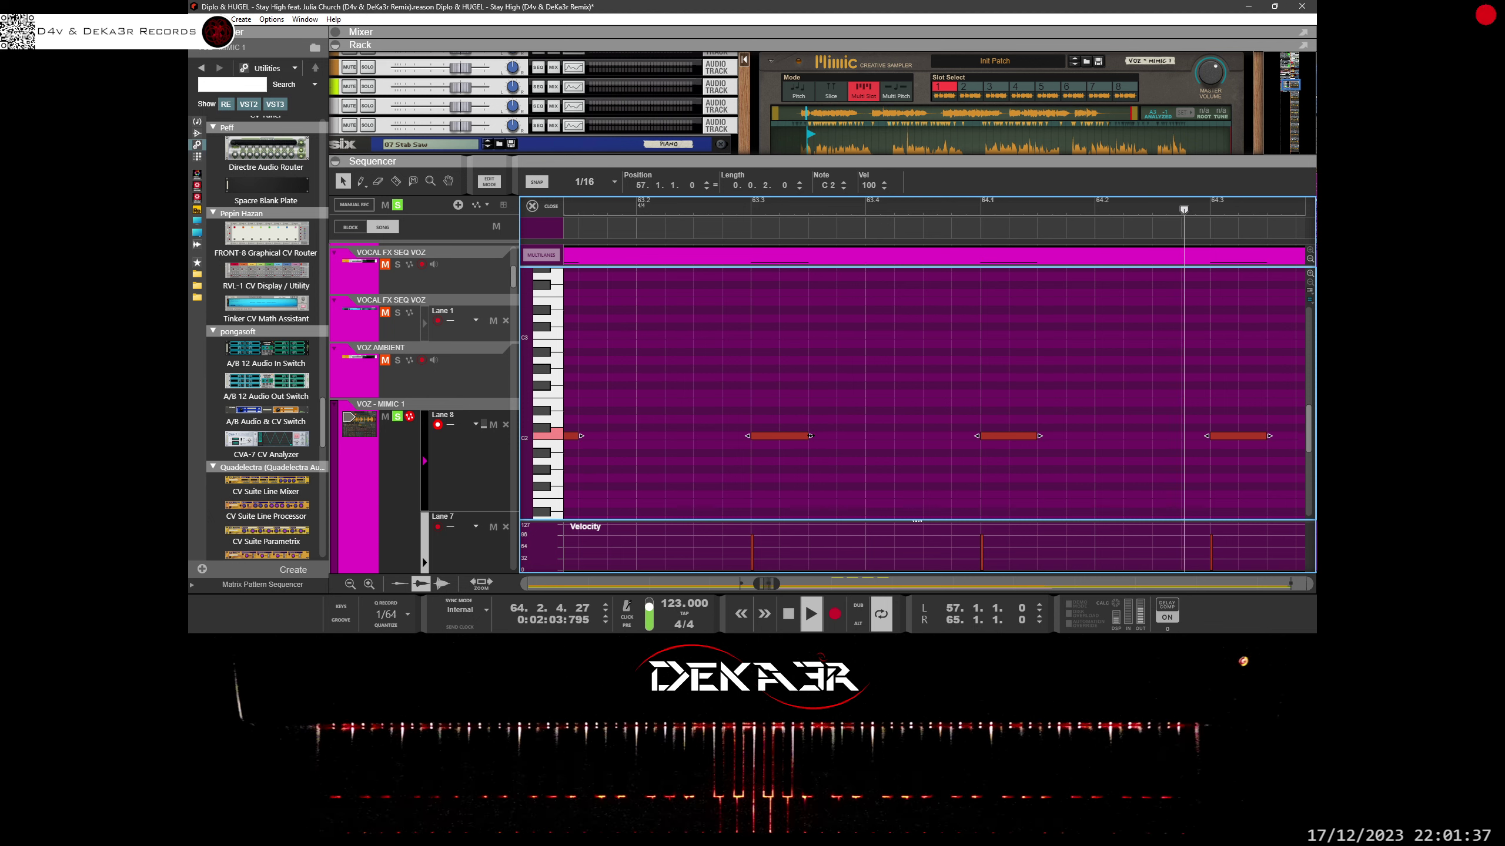
Step: Delete the in-between C2 notes, keeping only those at the start of bars 57, 59, 61 and 63
{"action": "scroll", "coordinate": [754, 427], "scroll_direction": "down", "scroll_amount": 6}
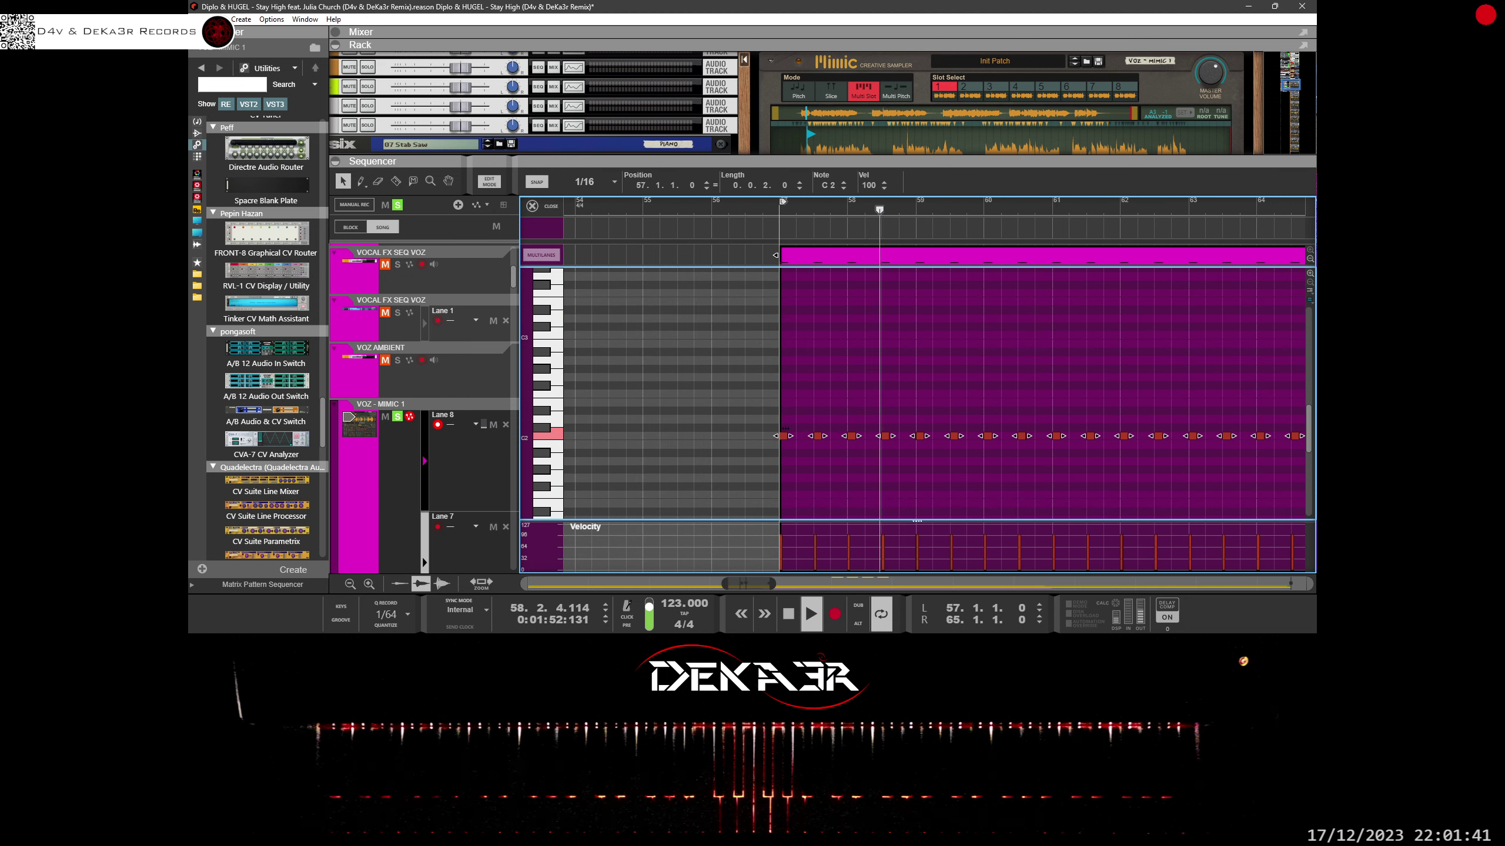
{"action": "left_click", "coordinate": [814, 412]}
{"action": "left_click_drag", "start_coordinate": [814, 412], "coordinate": [888, 459]}
{"action": "key", "text": "Delete"}
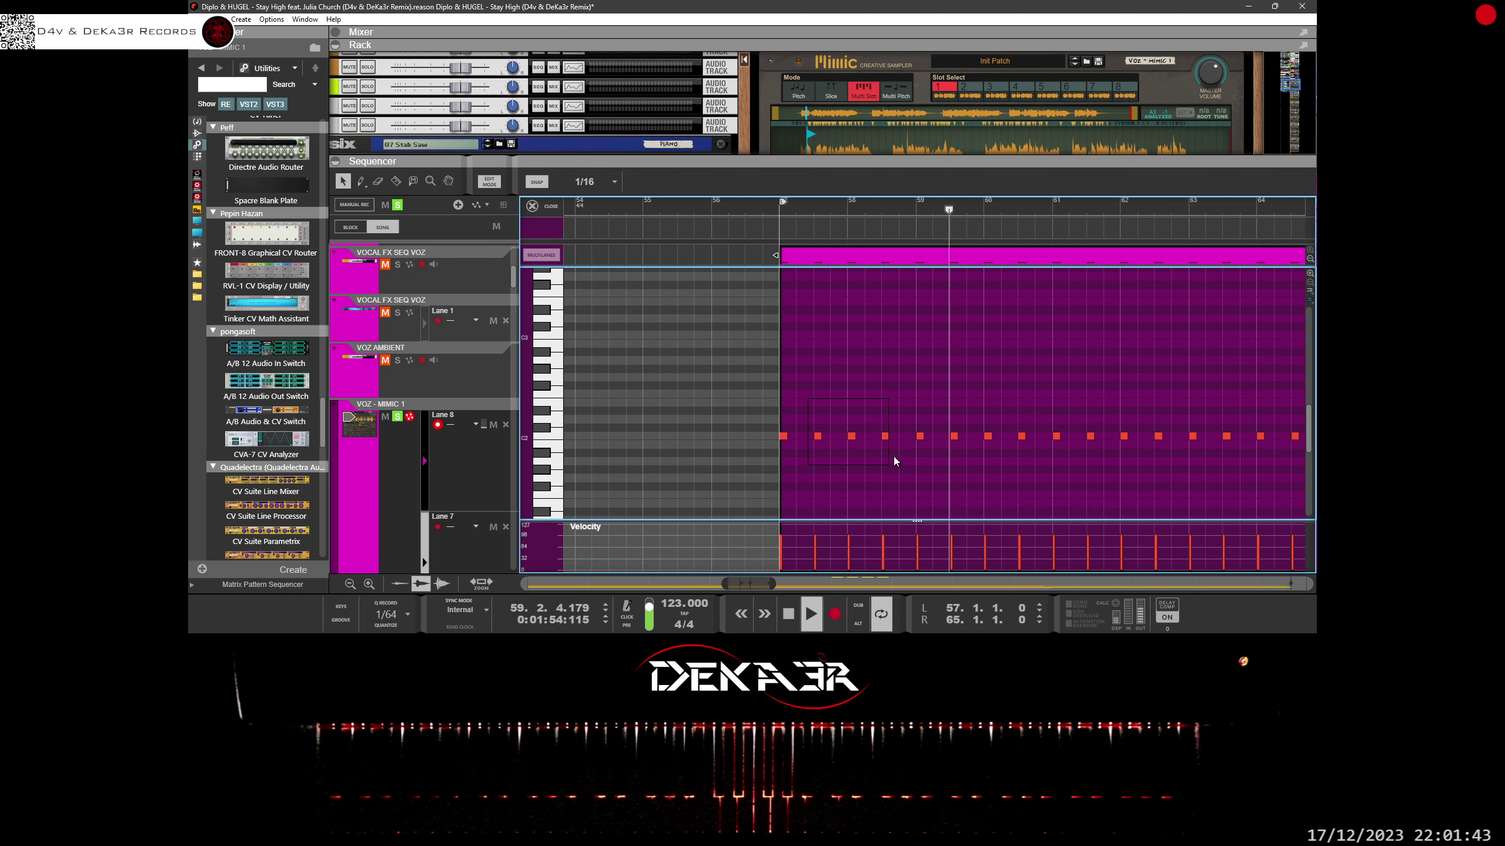
{"action": "left_click_drag", "start_coordinate": [939, 399], "coordinate": [1032, 459]}
{"action": "key", "text": "Delete"}
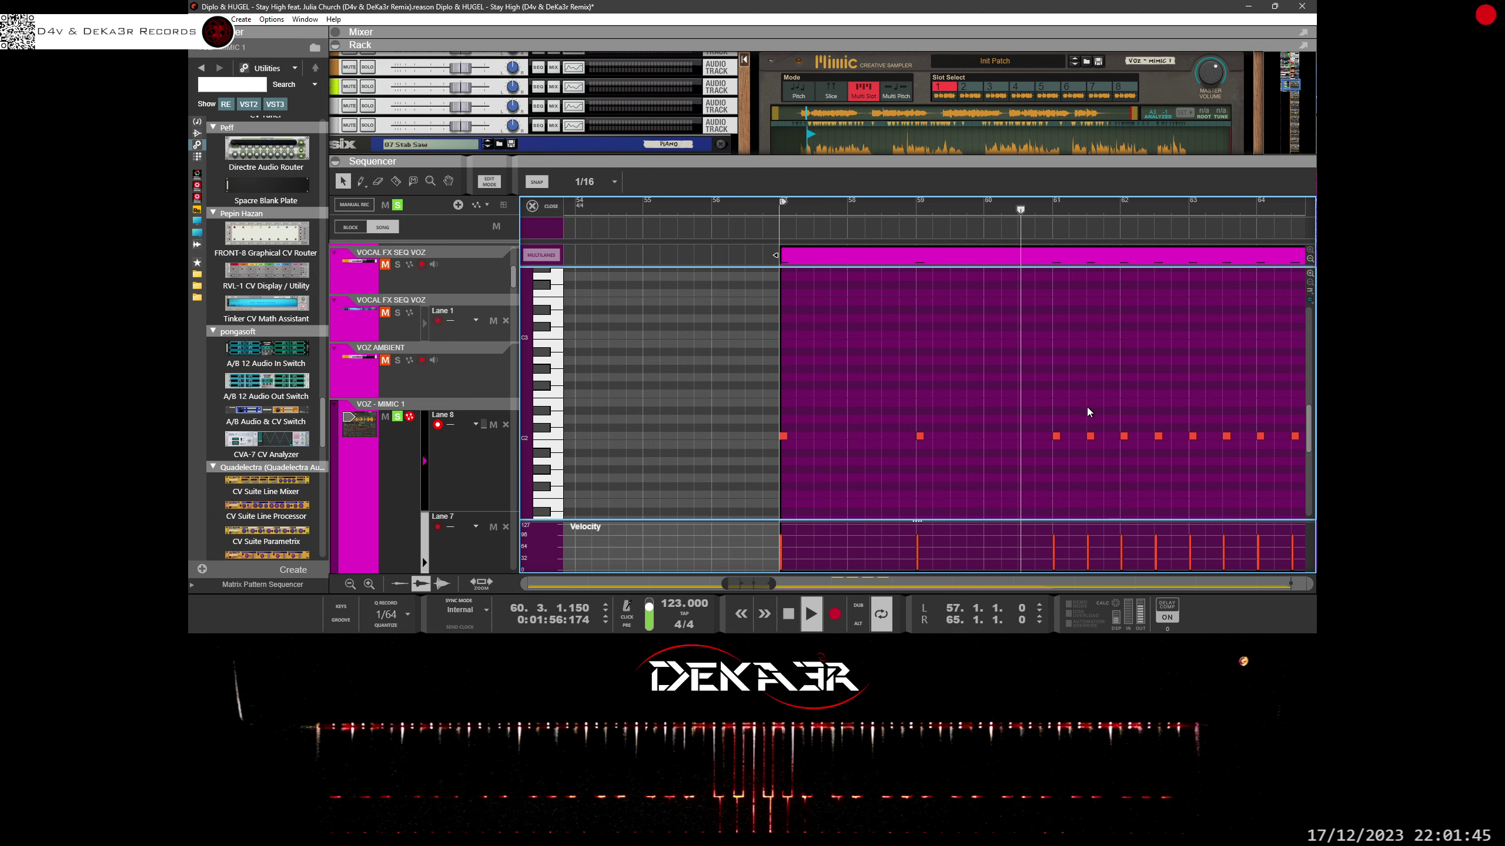
{"action": "left_click_drag", "start_coordinate": [1086, 408], "coordinate": [1173, 459]}
{"action": "key", "text": "Delete"}
{"action": "left_click_drag", "start_coordinate": [1215, 391], "coordinate": [1251, 460]}
{"action": "key", "text": "Delete"}
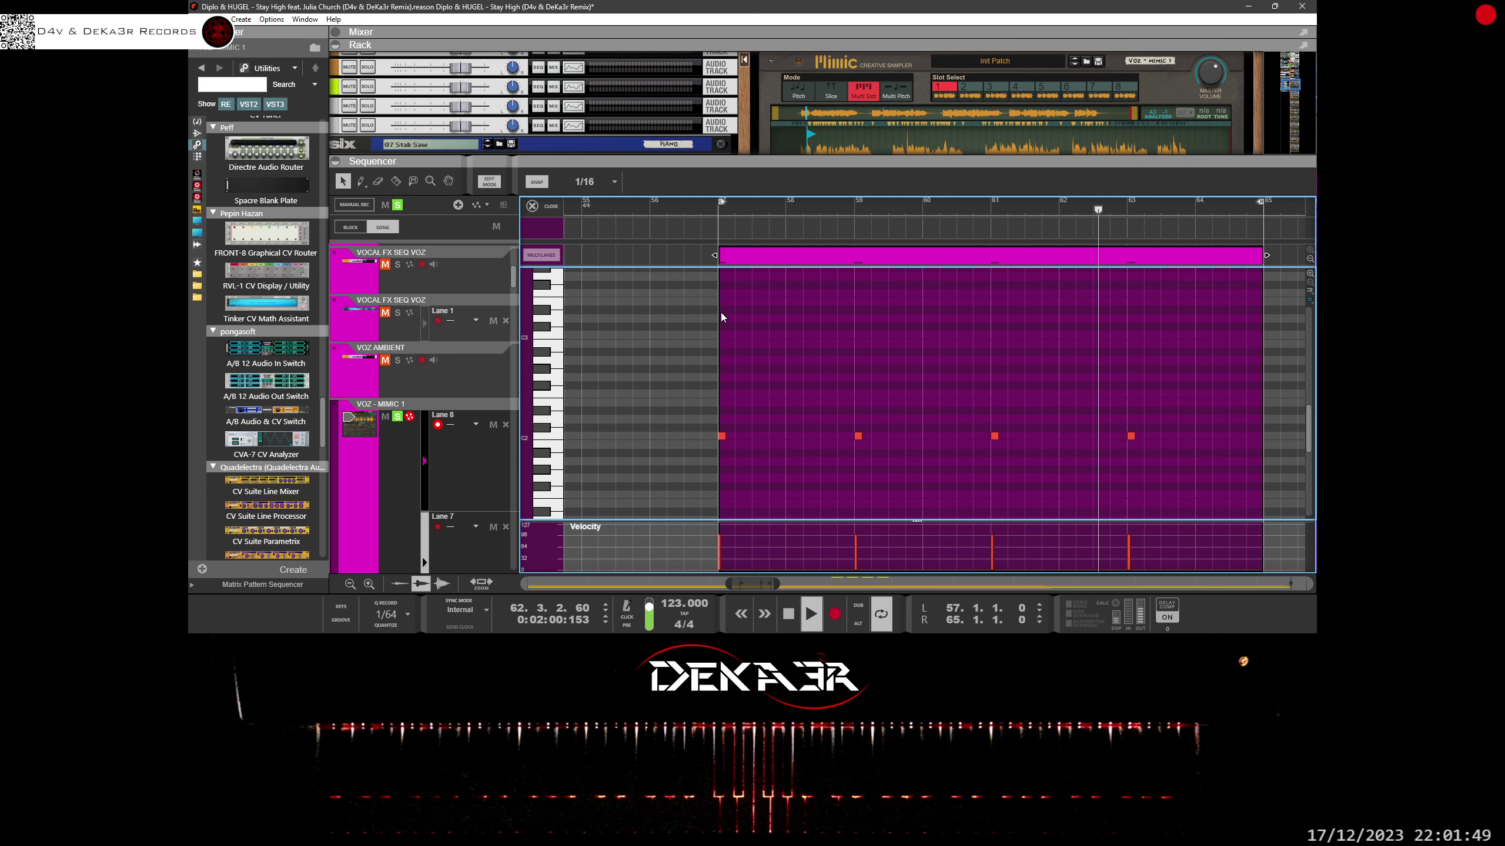
Step: Close the clip editor and adjust the channel 2 level on the mixer above the Mimic sampler
{"action": "key", "text": "ctrl+e"}
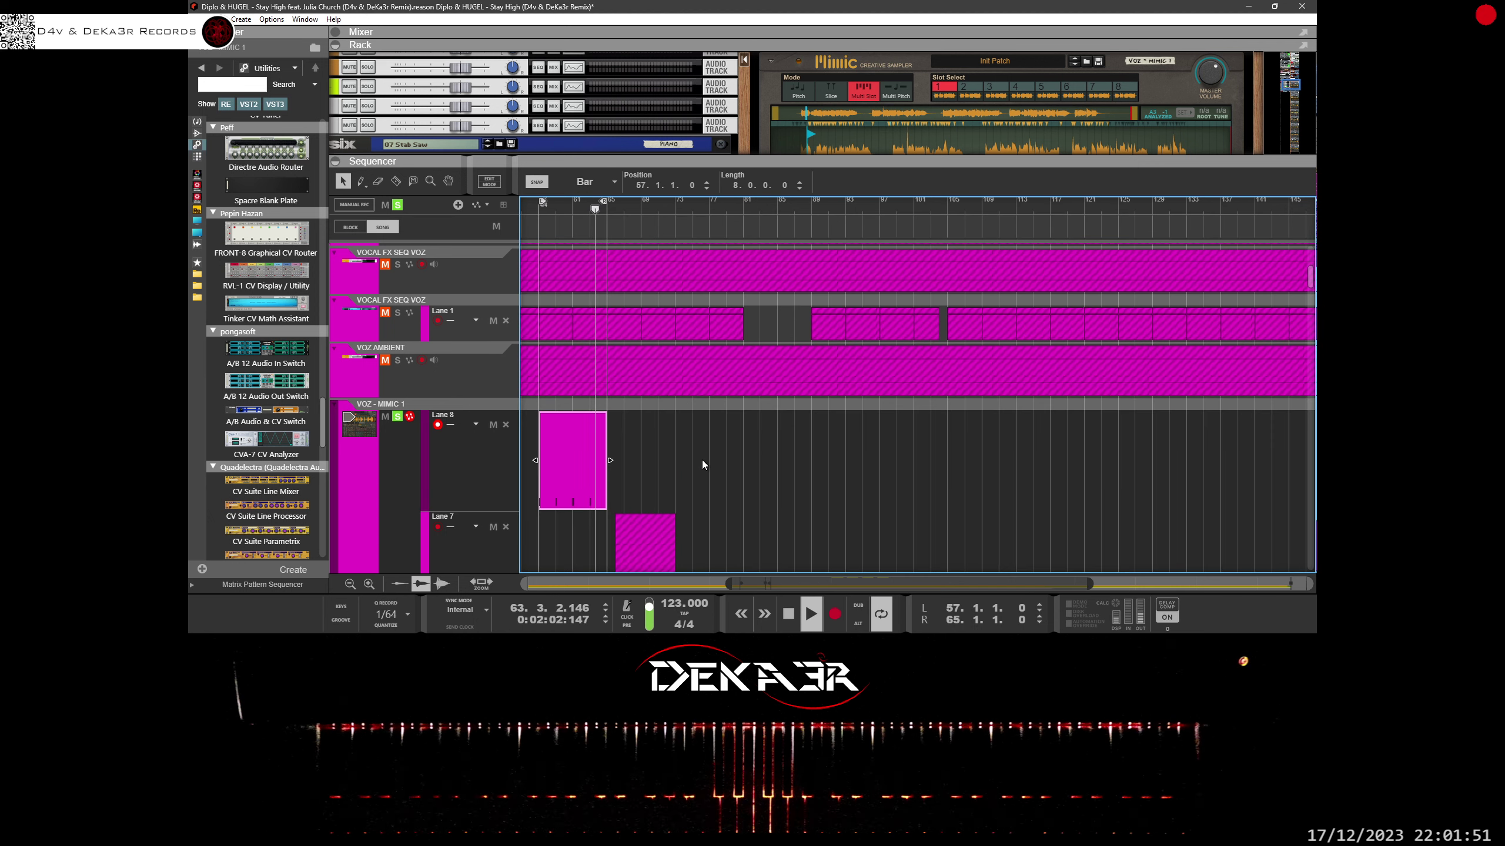
{"action": "scroll", "coordinate": [701, 460], "scroll_direction": "down", "scroll_amount": 3}
{"action": "left_click_drag", "start_coordinate": [755, 580], "coordinate": [678, 580]}
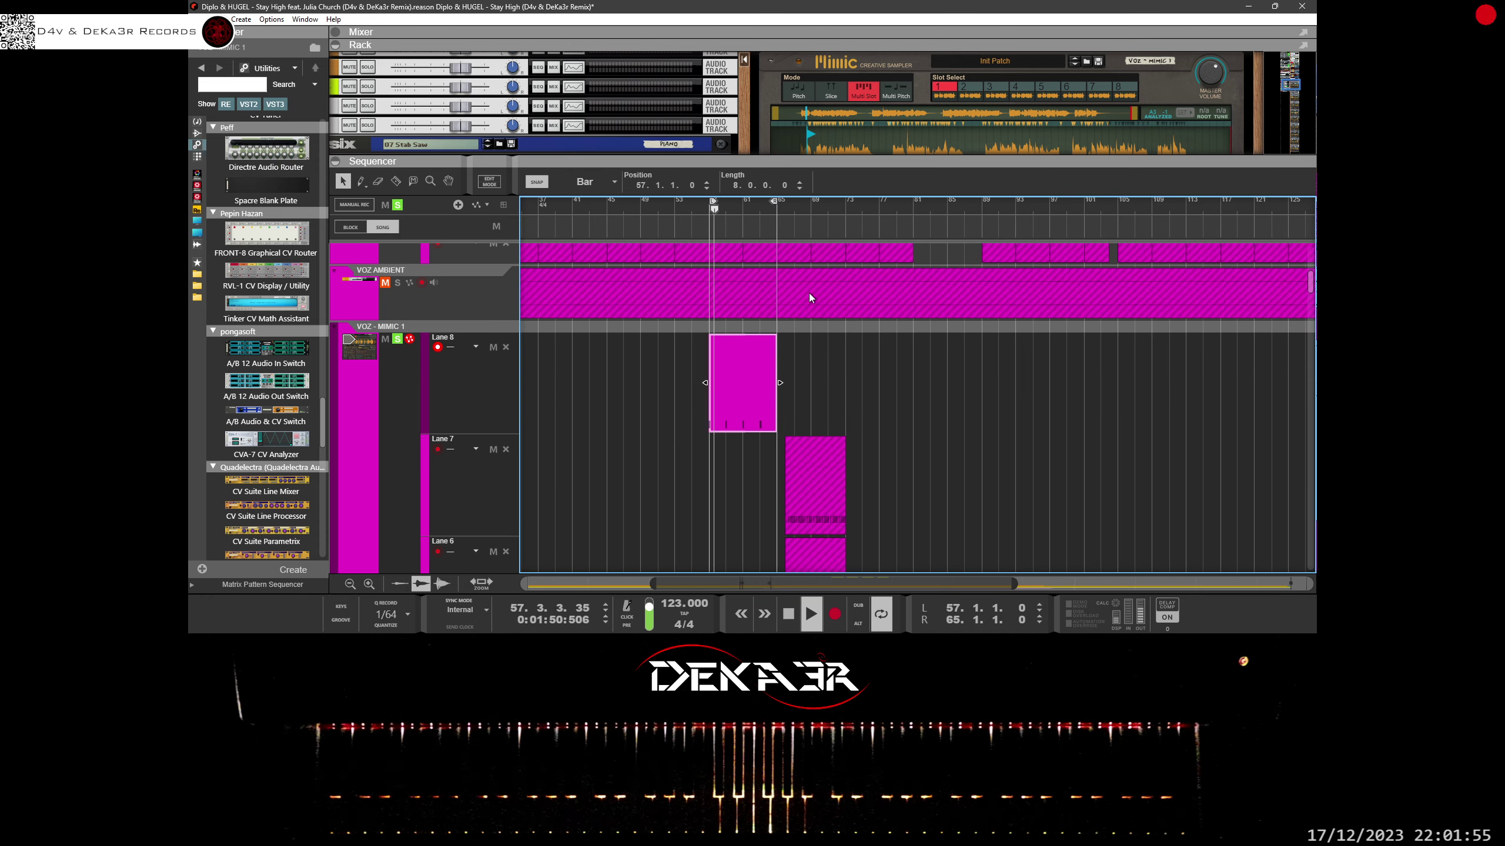
{"action": "left_click_drag", "start_coordinate": [1171, 164], "coordinate": [1173, 382]}
{"action": "scroll", "coordinate": [1075, 201], "scroll_direction": "up", "scroll_amount": 3}
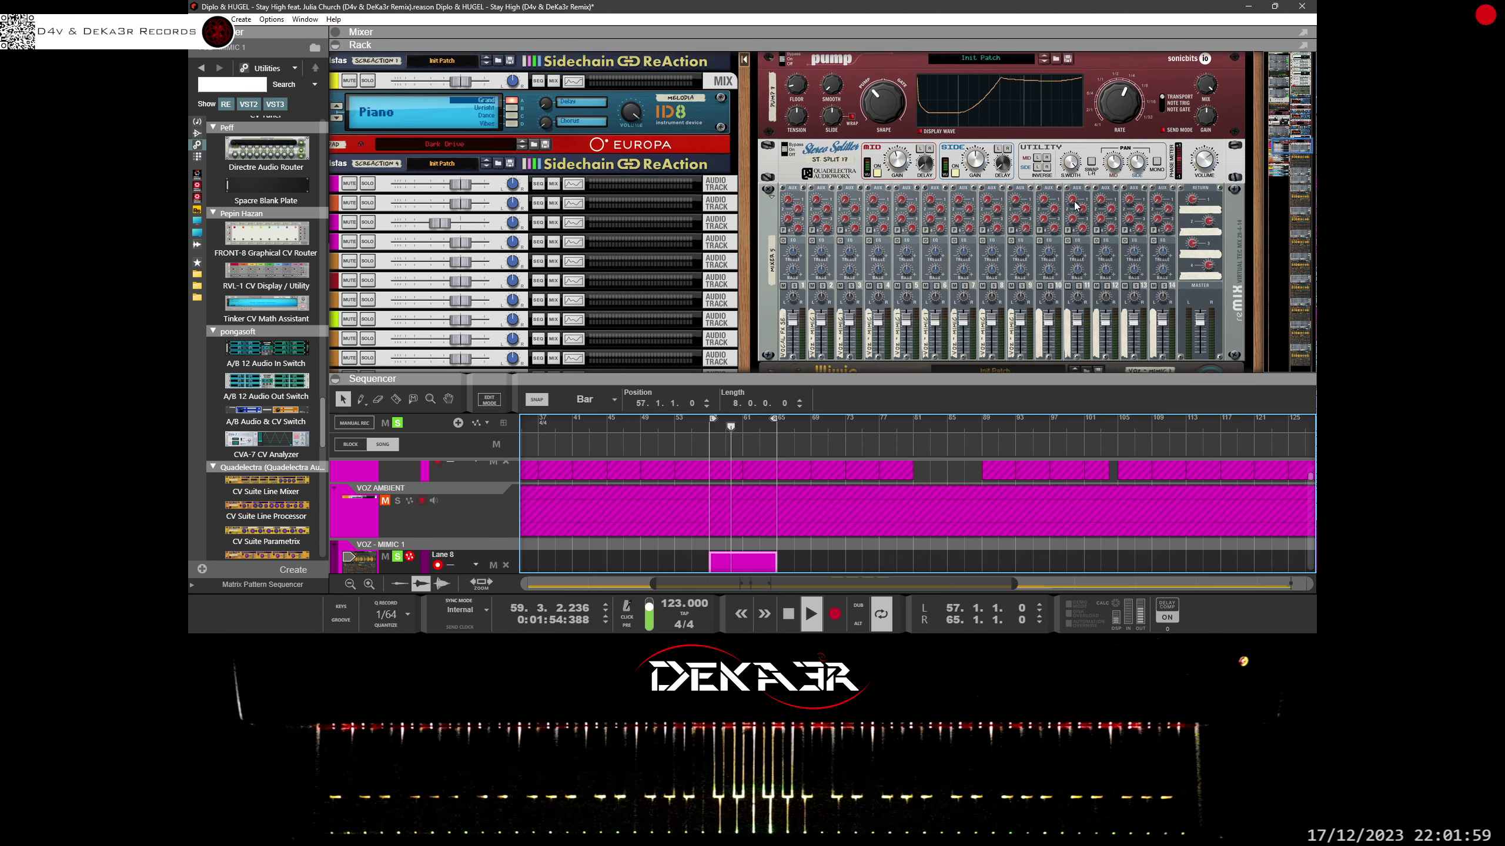
{"action": "scroll", "coordinate": [1074, 201], "scroll_direction": "up", "scroll_amount": 3}
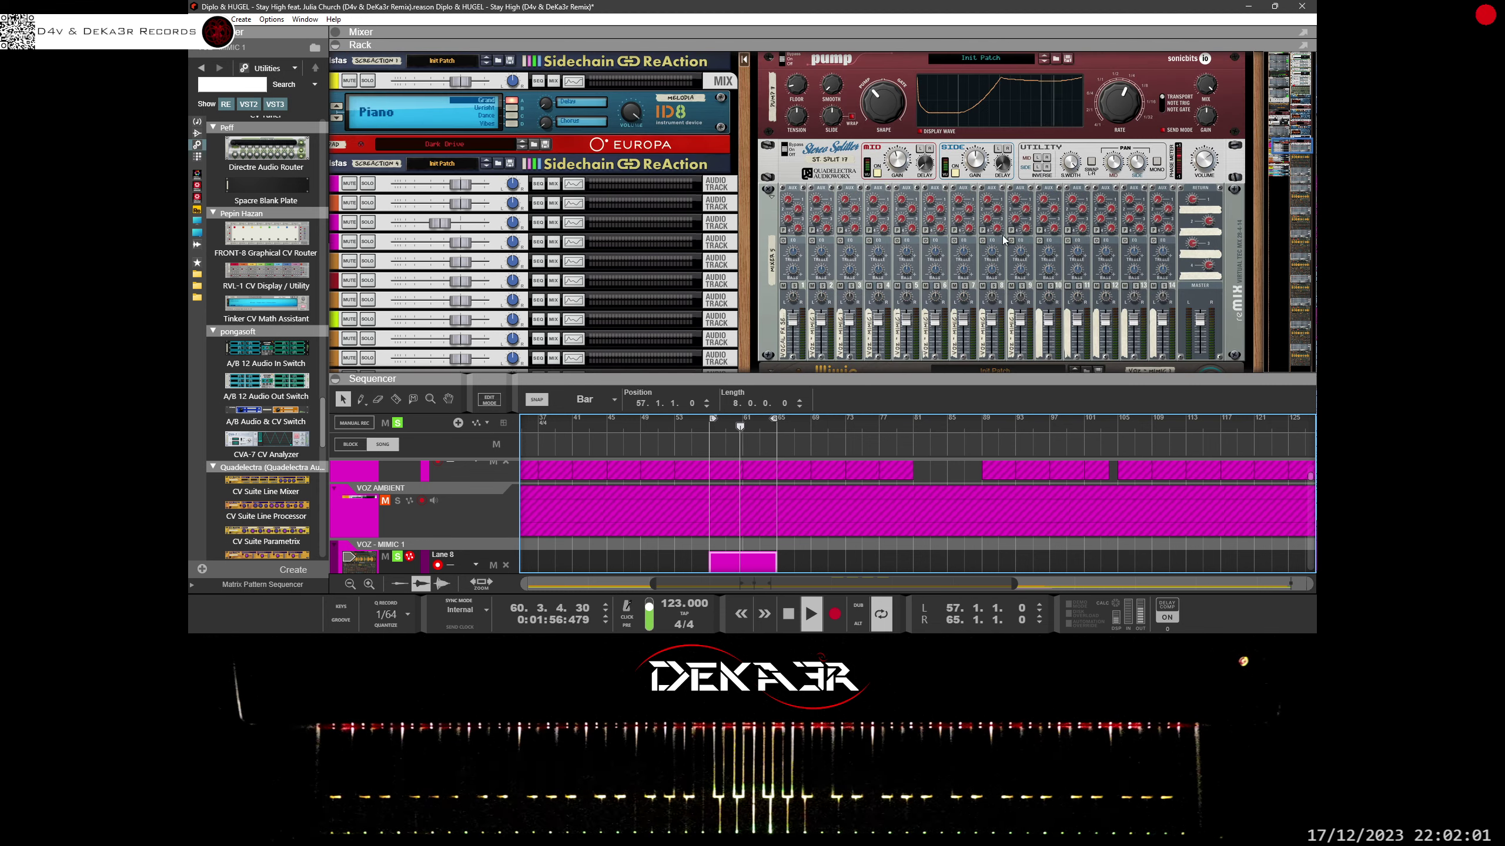
{"action": "left_click", "coordinate": [822, 331]}
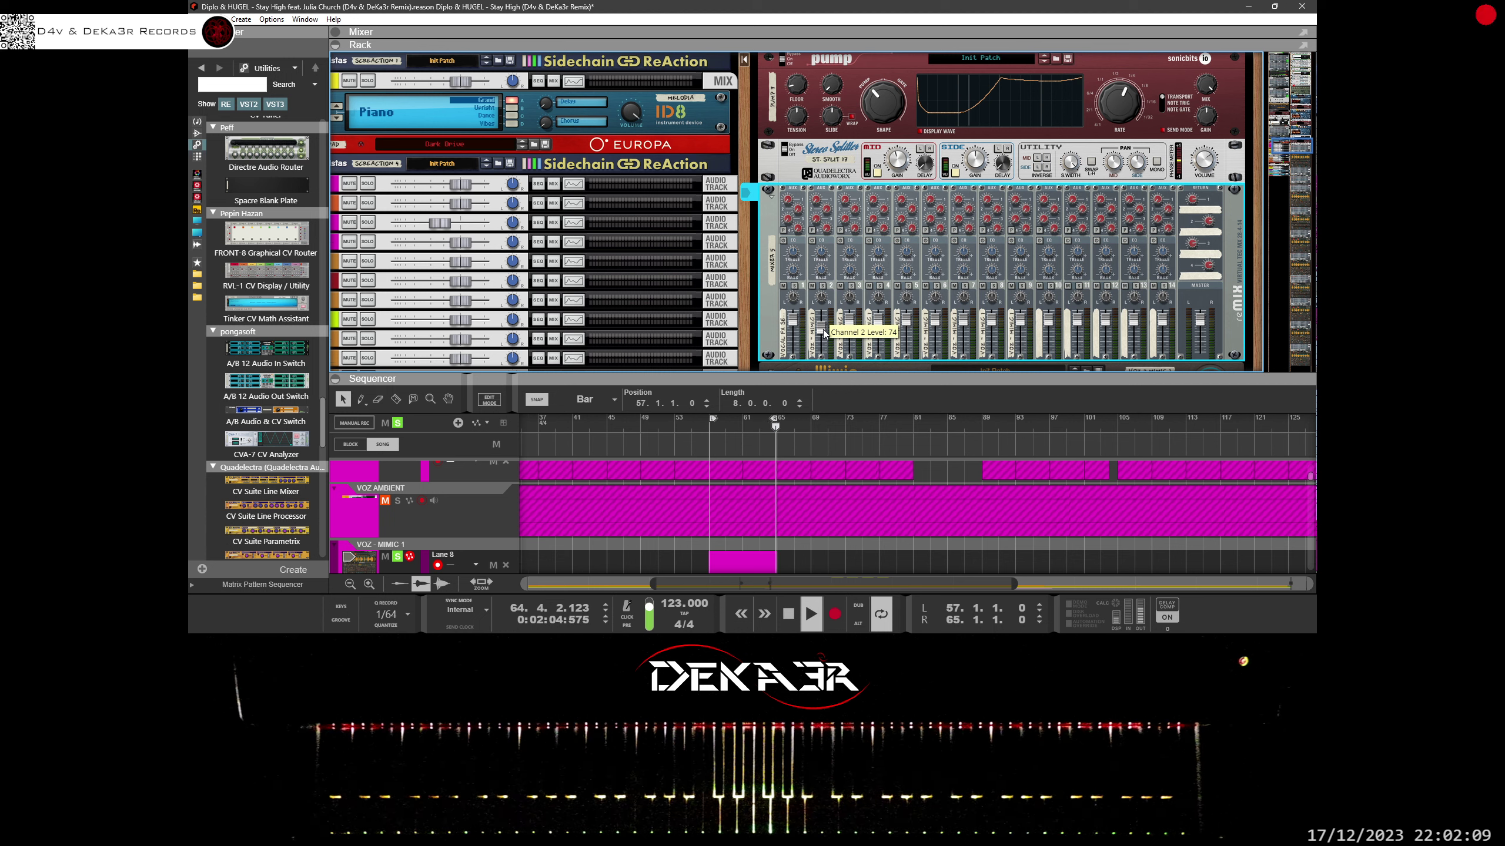
{"action": "left_click_drag", "start_coordinate": [824, 333], "coordinate": [825, 335]}
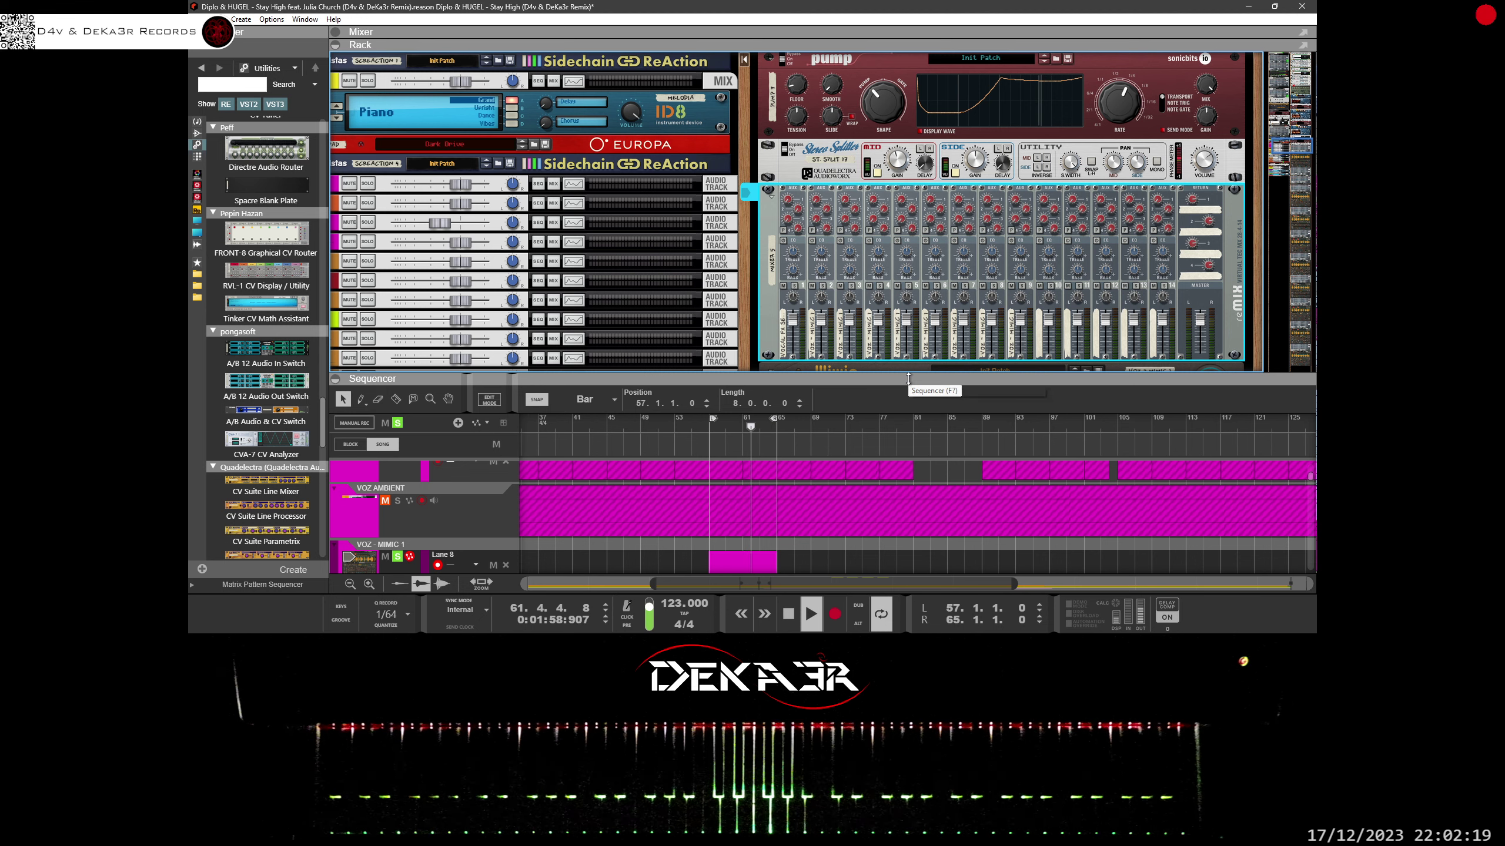
Step: Inspect the cable connections on the back of the mixer and return the rack to its front view
{"action": "left_click_drag", "start_coordinate": [905, 375], "coordinate": [910, 453]}
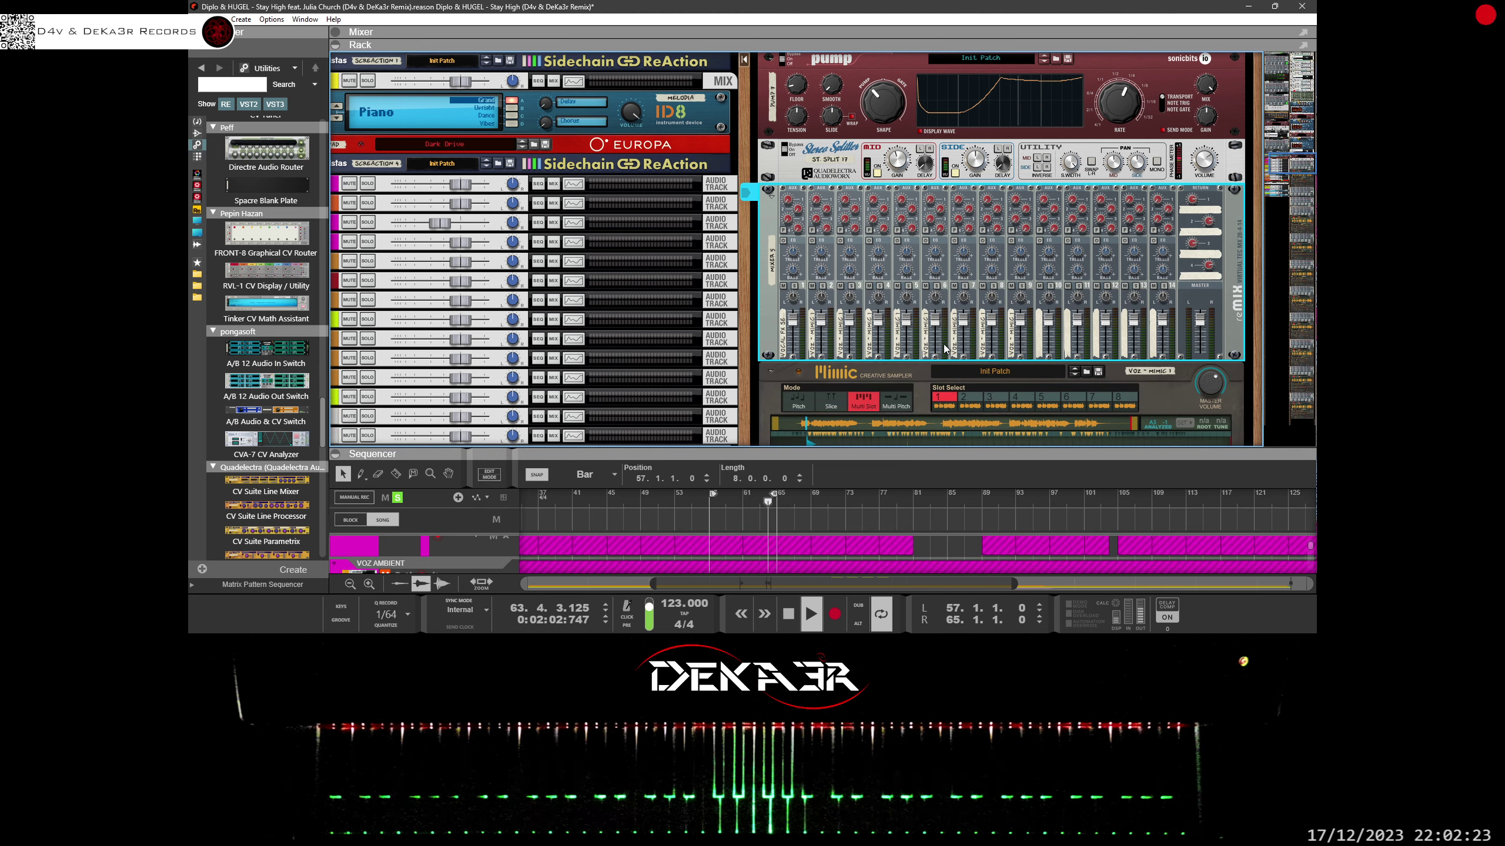
{"action": "key", "text": "Tab"}
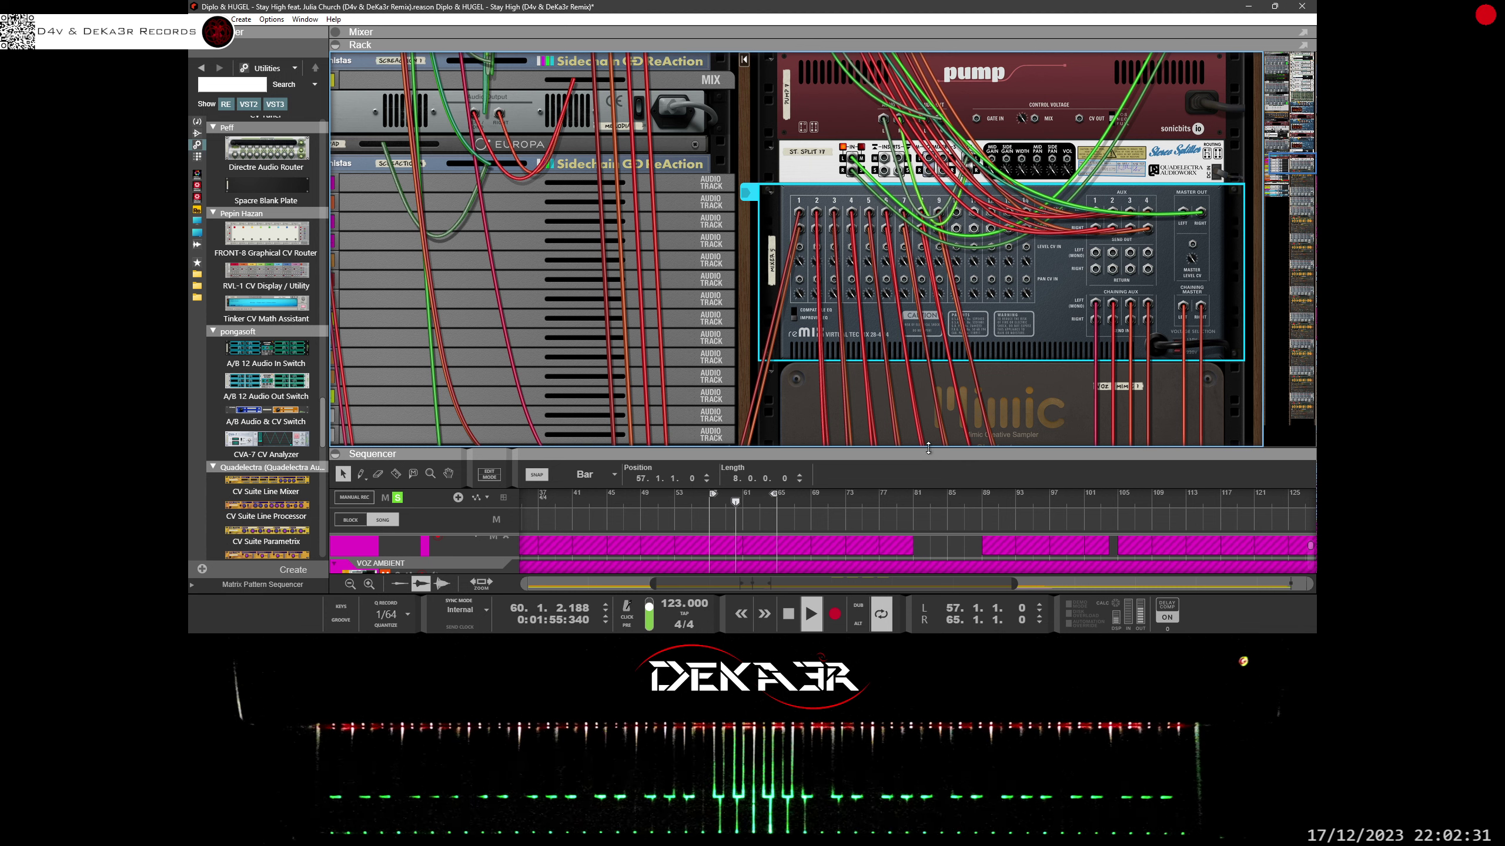
{"action": "left_click_drag", "start_coordinate": [926, 455], "coordinate": [928, 439]}
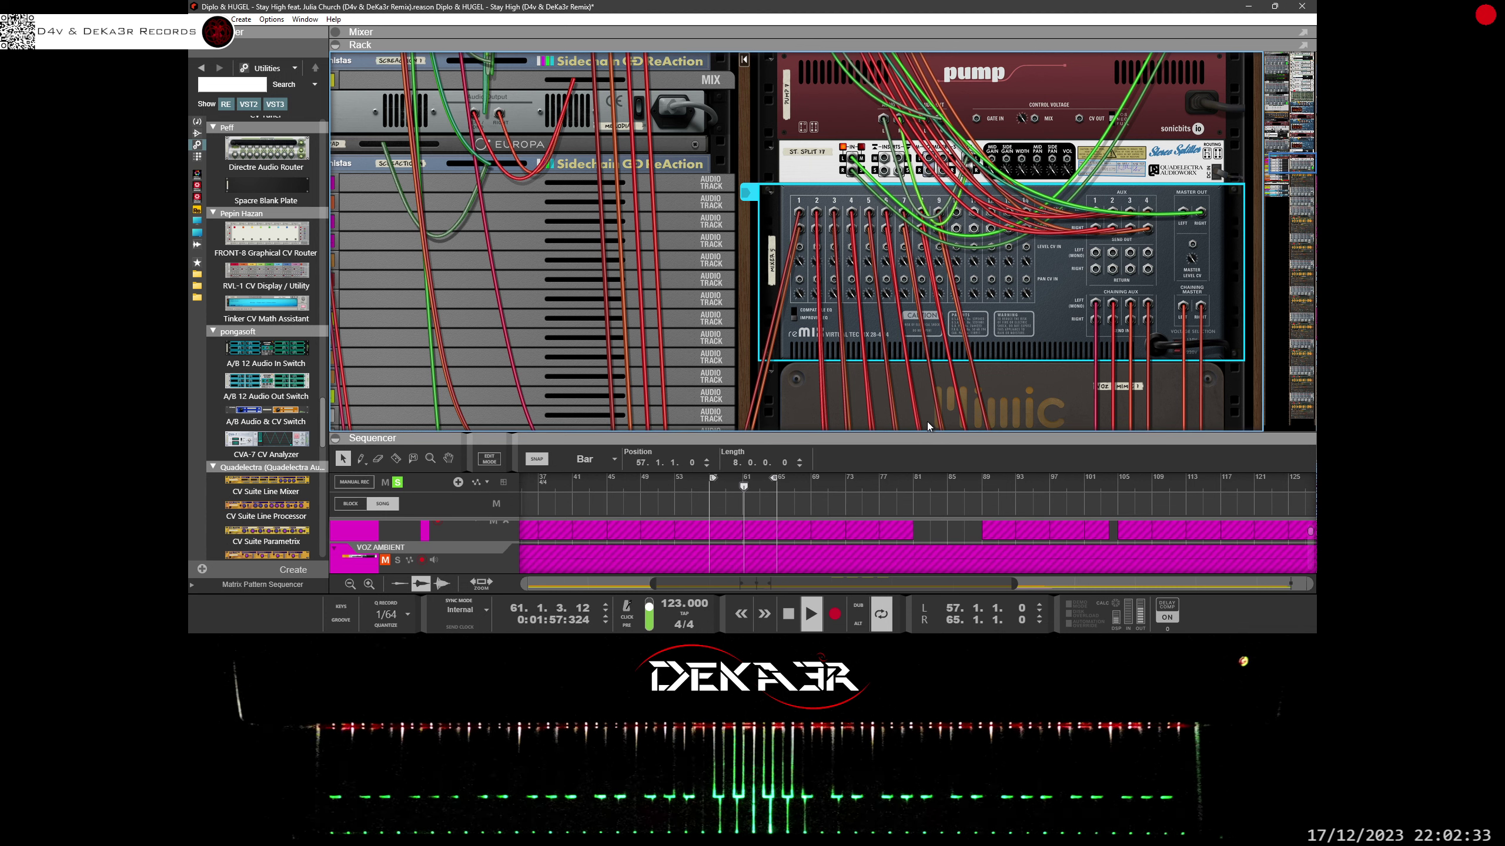
{"action": "key", "text": "Tab"}
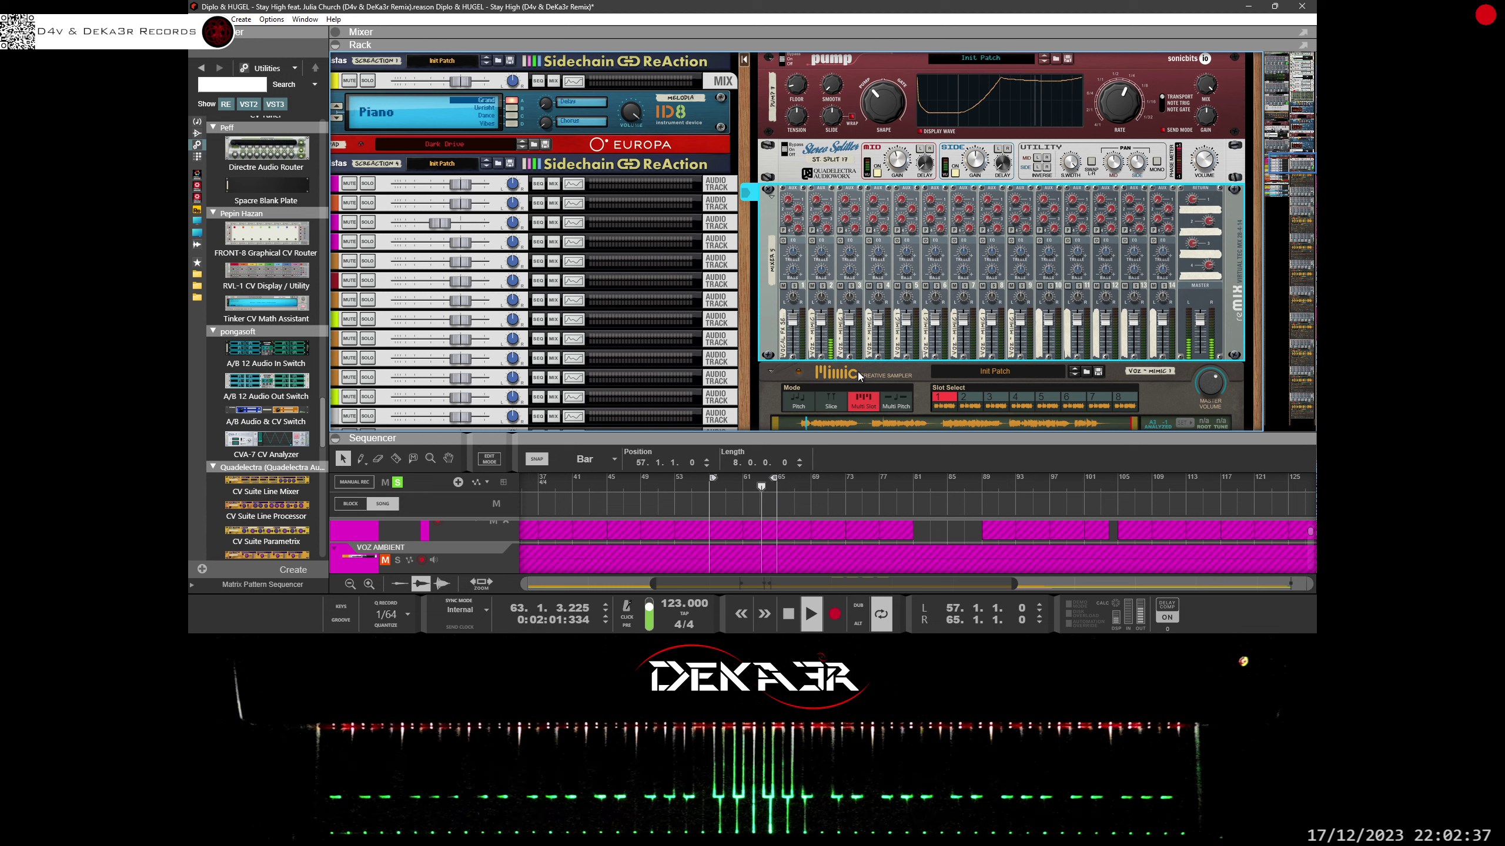
{"action": "left_click_drag", "start_coordinate": [821, 437], "coordinate": [823, 416]}
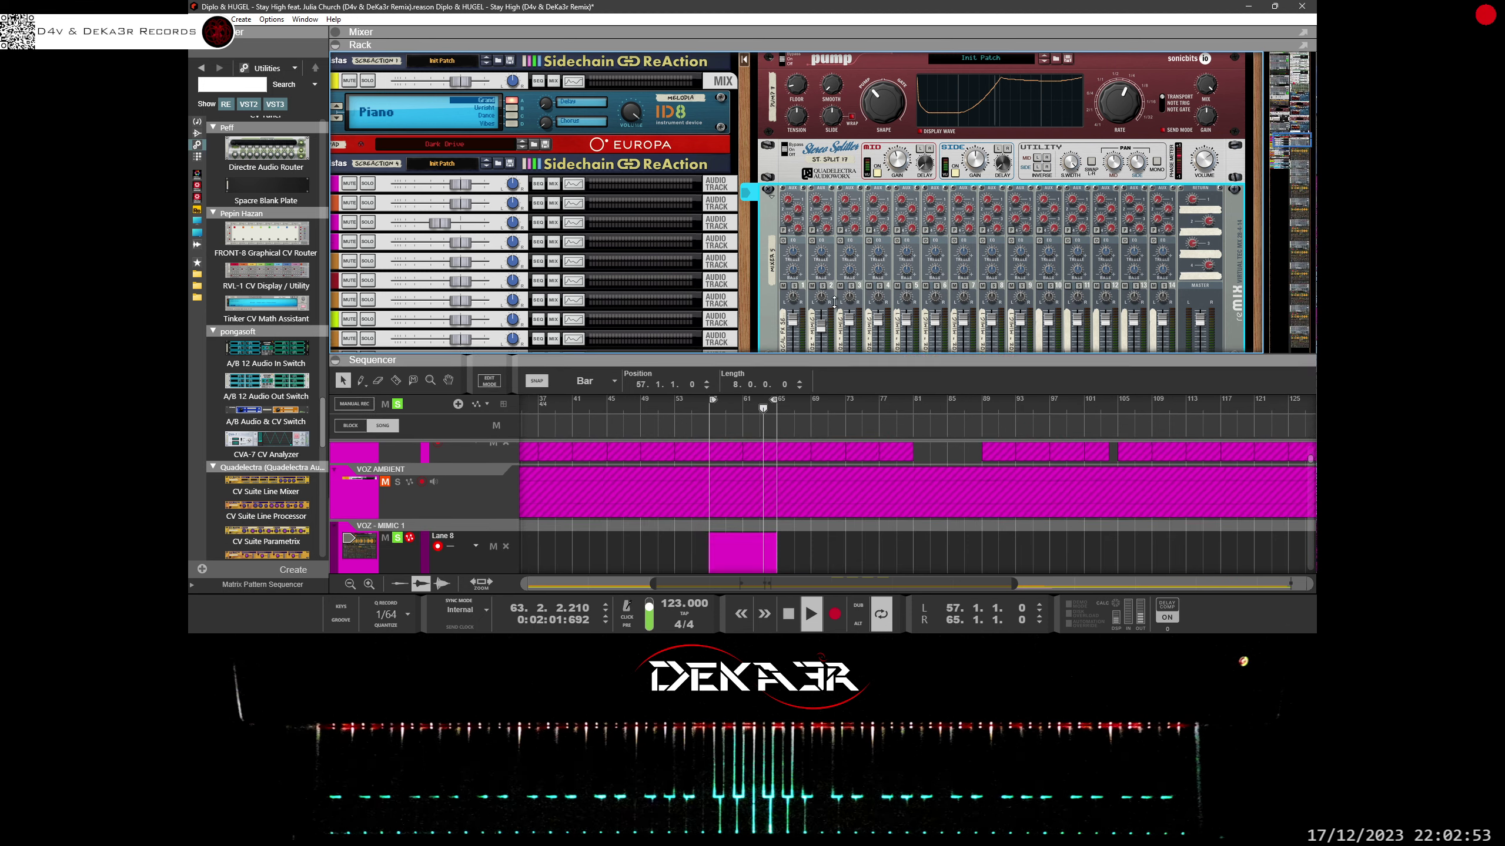
Step: Open the VOZ - MIMIC 1 clip and copy the four C2 notes to every beat through bars 57 to 64
{"action": "double_click", "coordinate": [743, 469]}
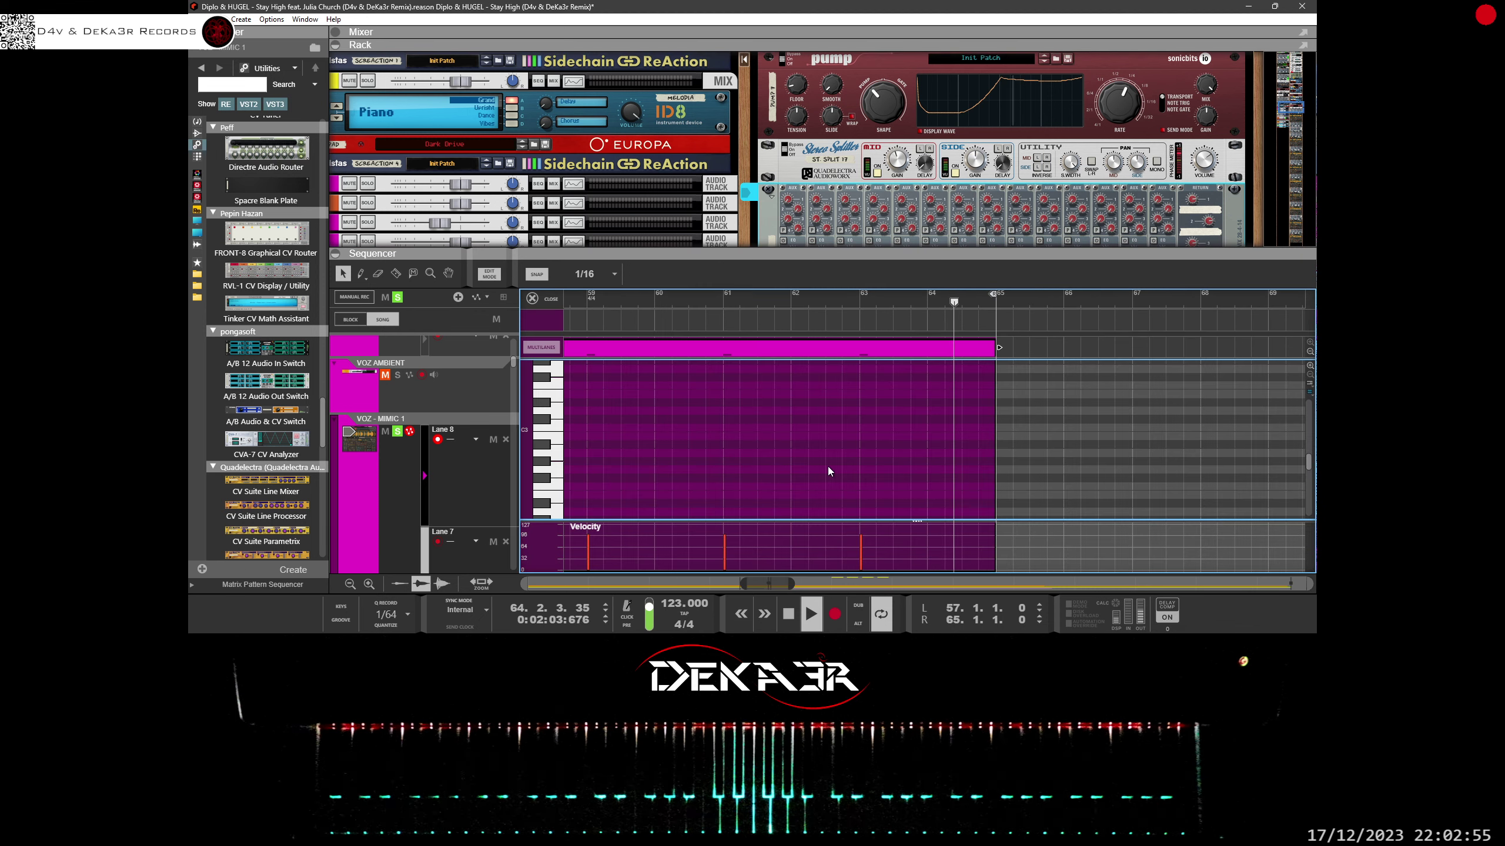
{"action": "scroll", "coordinate": [903, 462], "scroll_direction": "down", "scroll_amount": 3, "text": "ctrl"}
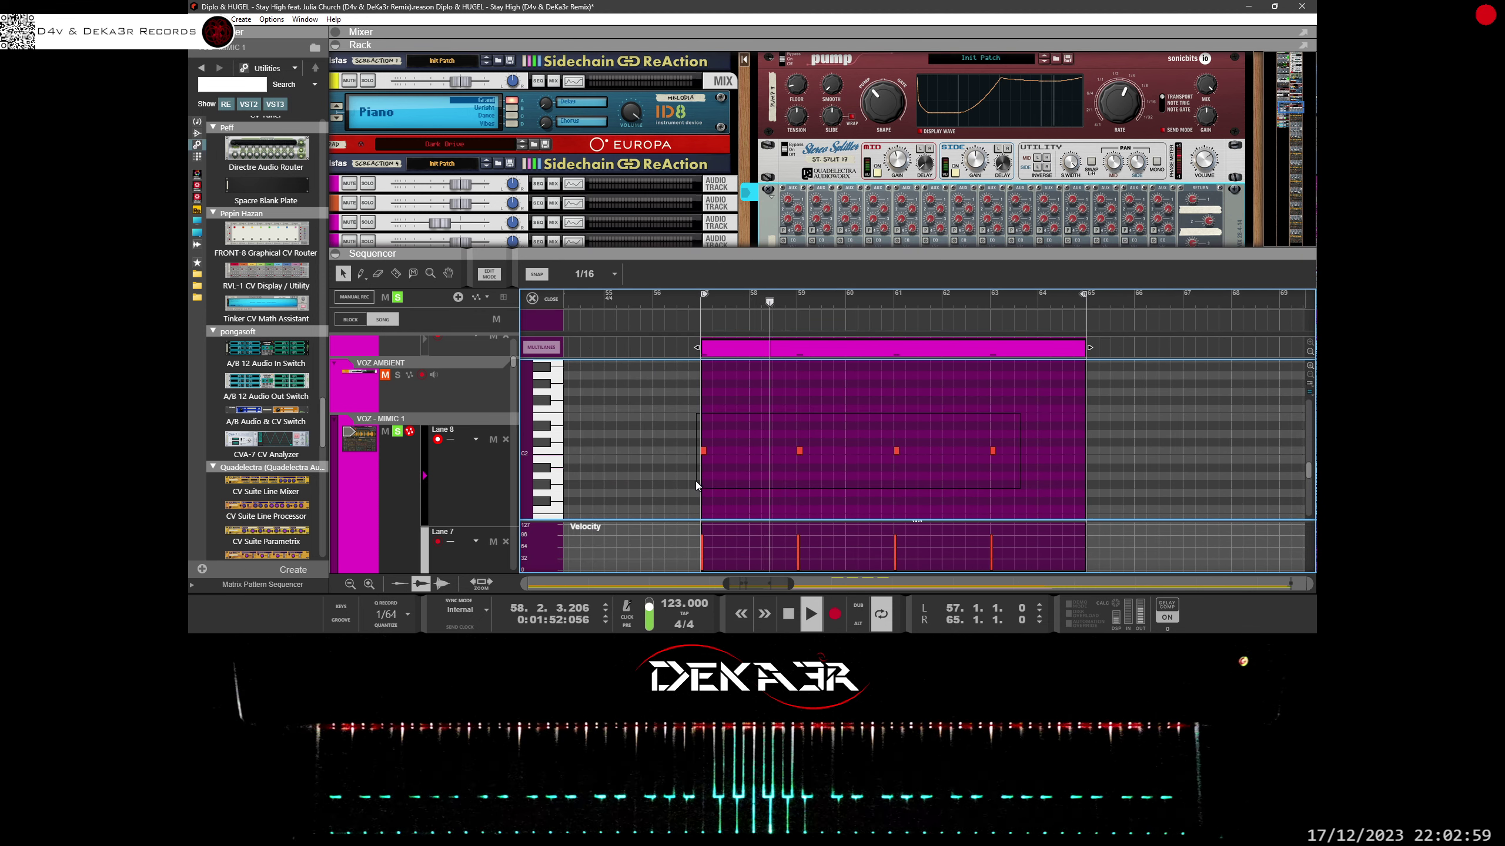
{"action": "key", "text": "ctrl+a"}
{"action": "left_click_drag", "start_coordinate": [703, 451], "coordinate": [785, 453]}
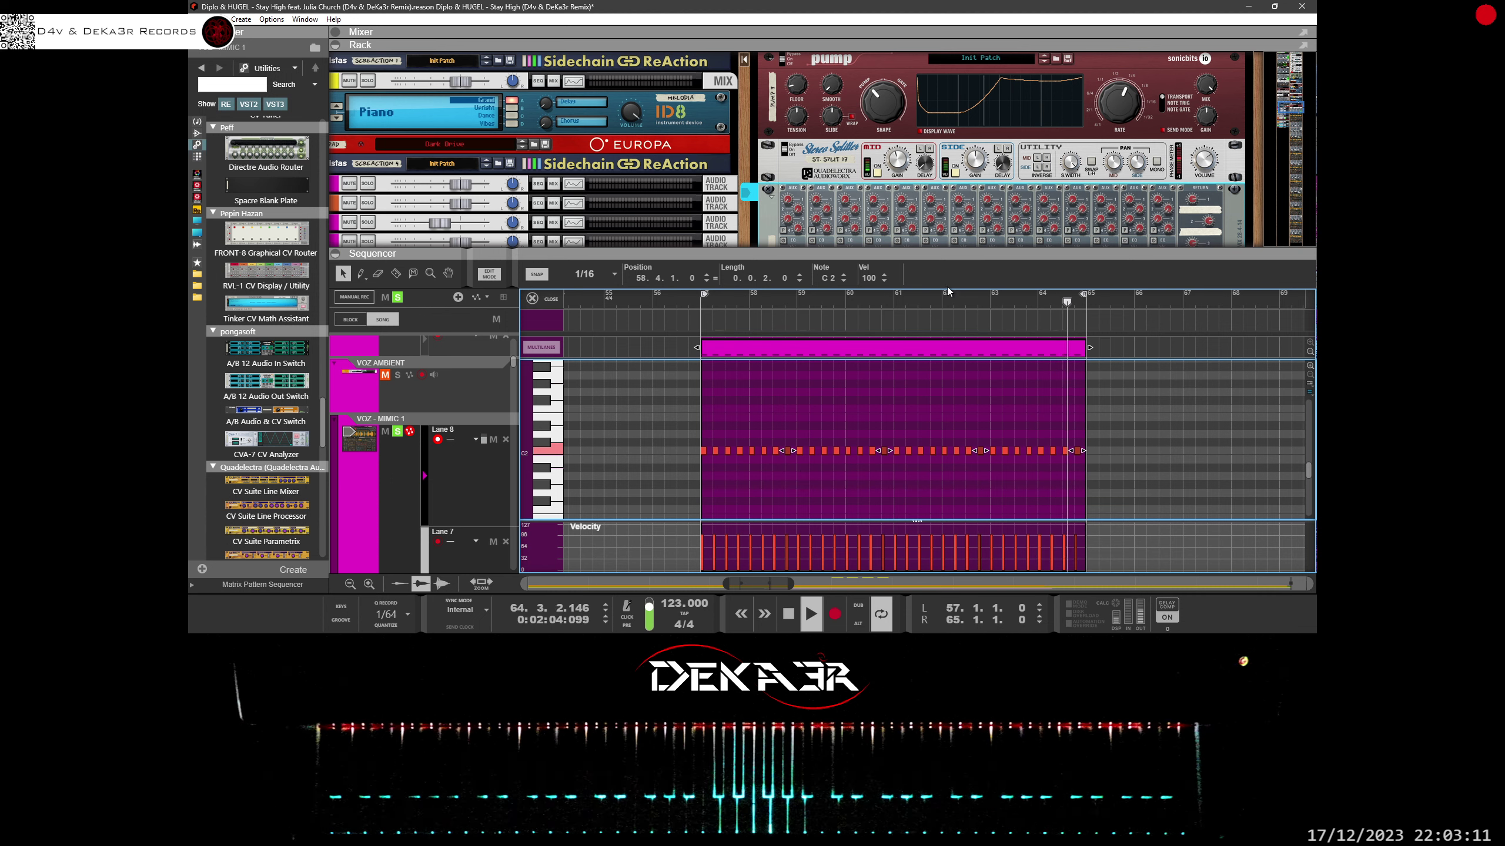
Step: Set the mixer's channel 2 level to 60 and open an automation lane for the Channel 2 Pan
{"action": "left_click_drag", "start_coordinate": [947, 250], "coordinate": [917, 344]}
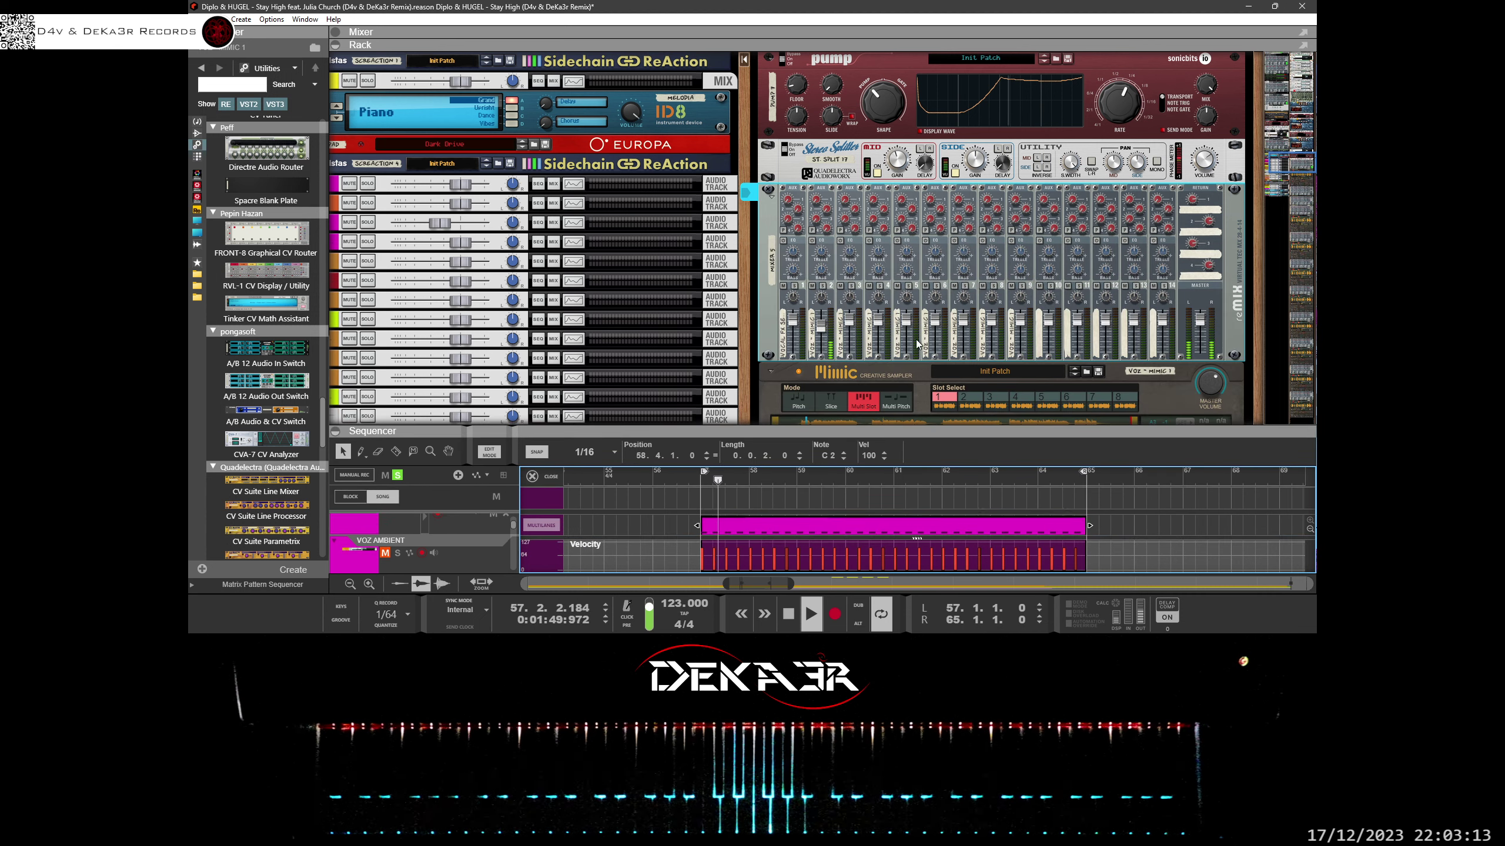
{"action": "left_click", "coordinate": [824, 334]}
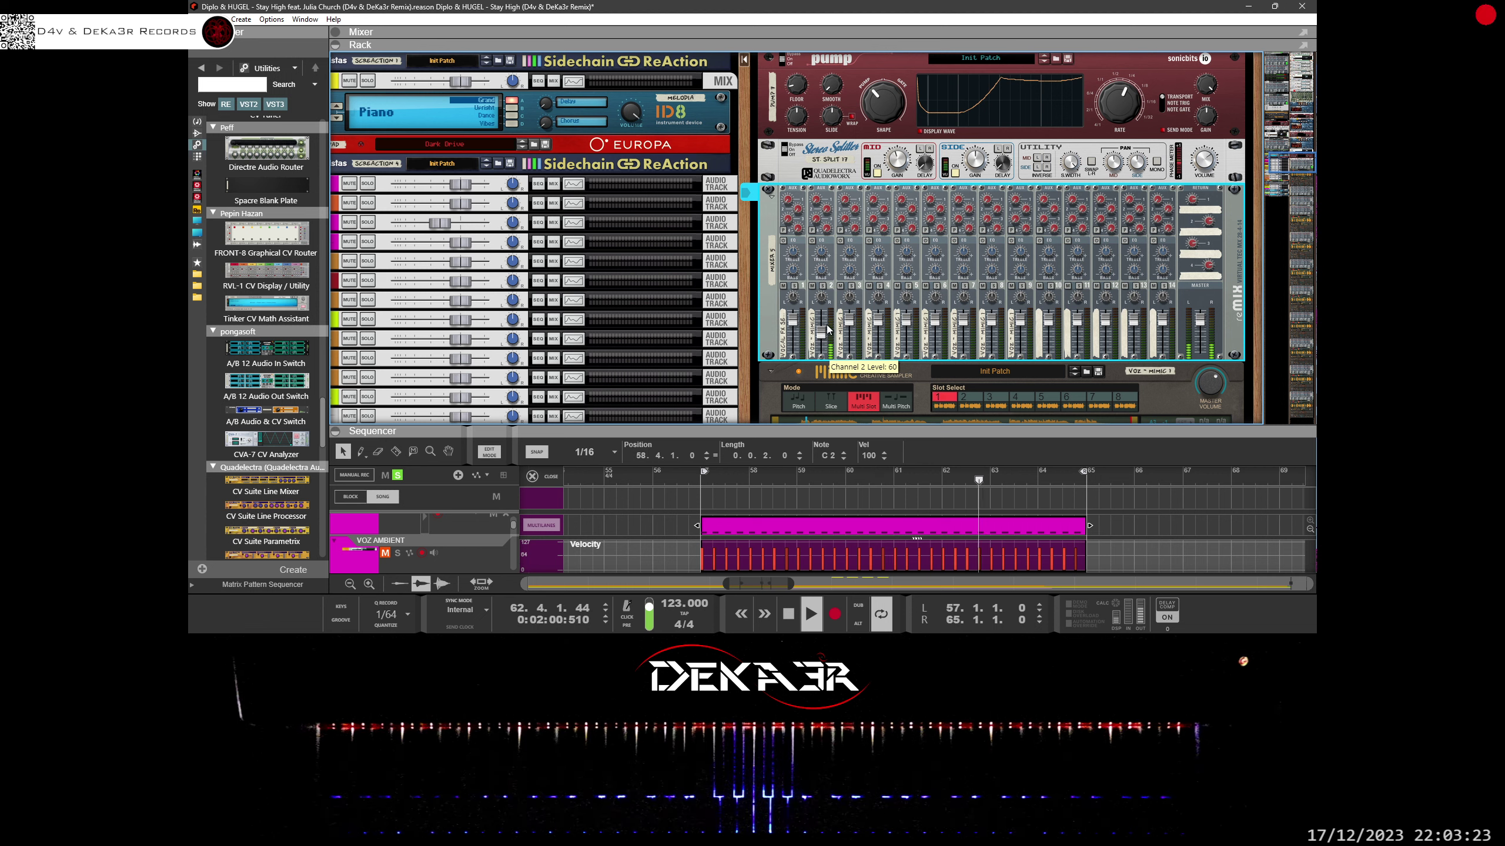
{"action": "left_click_drag", "start_coordinate": [826, 407], "coordinate": [753, 525]}
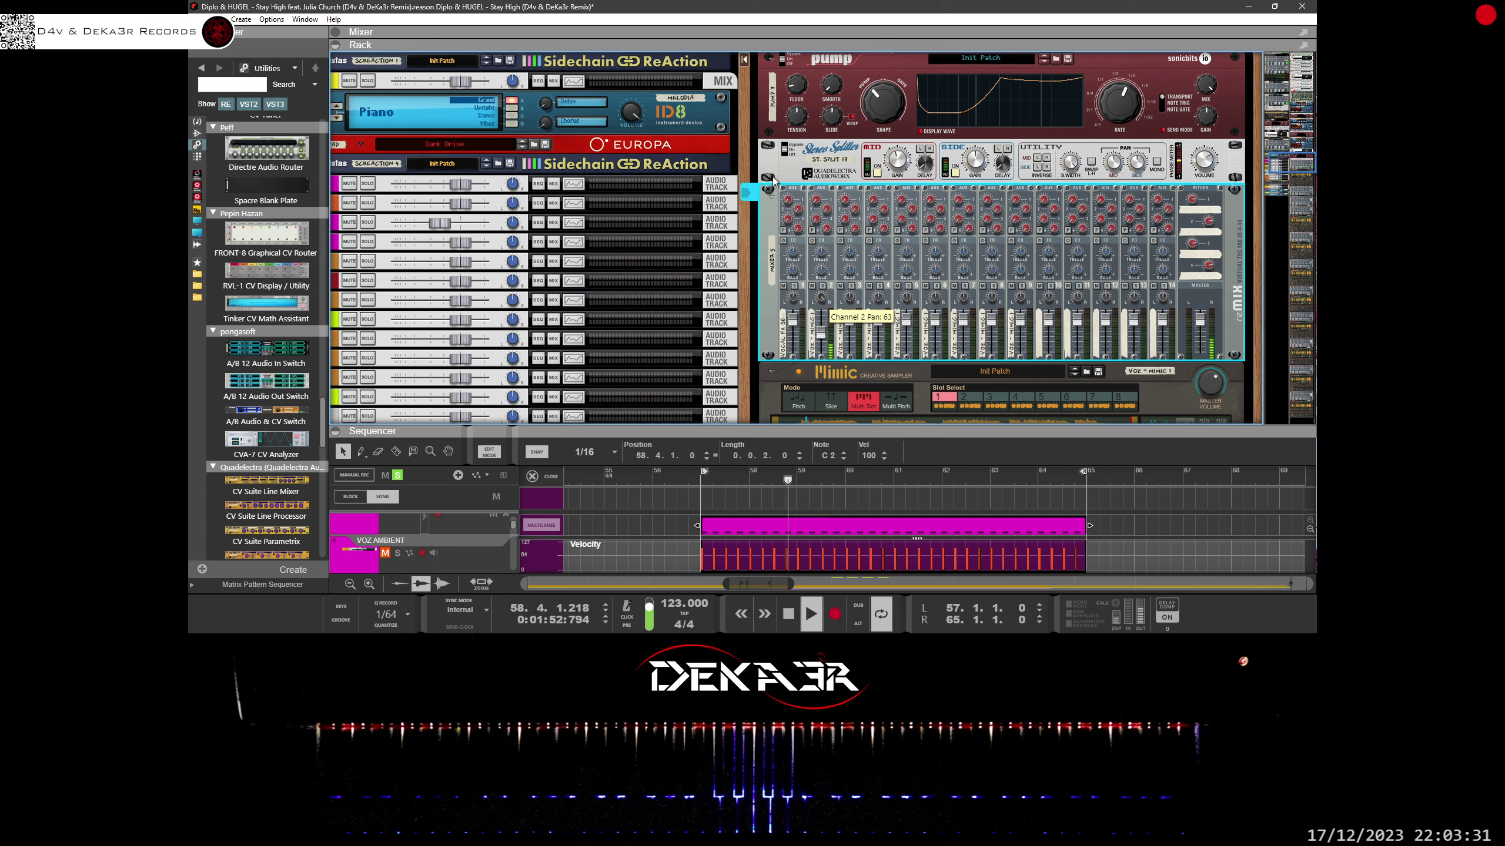
{"action": "right_click", "coordinate": [823, 300]}
{"action": "left_click", "coordinate": [831, 305]}
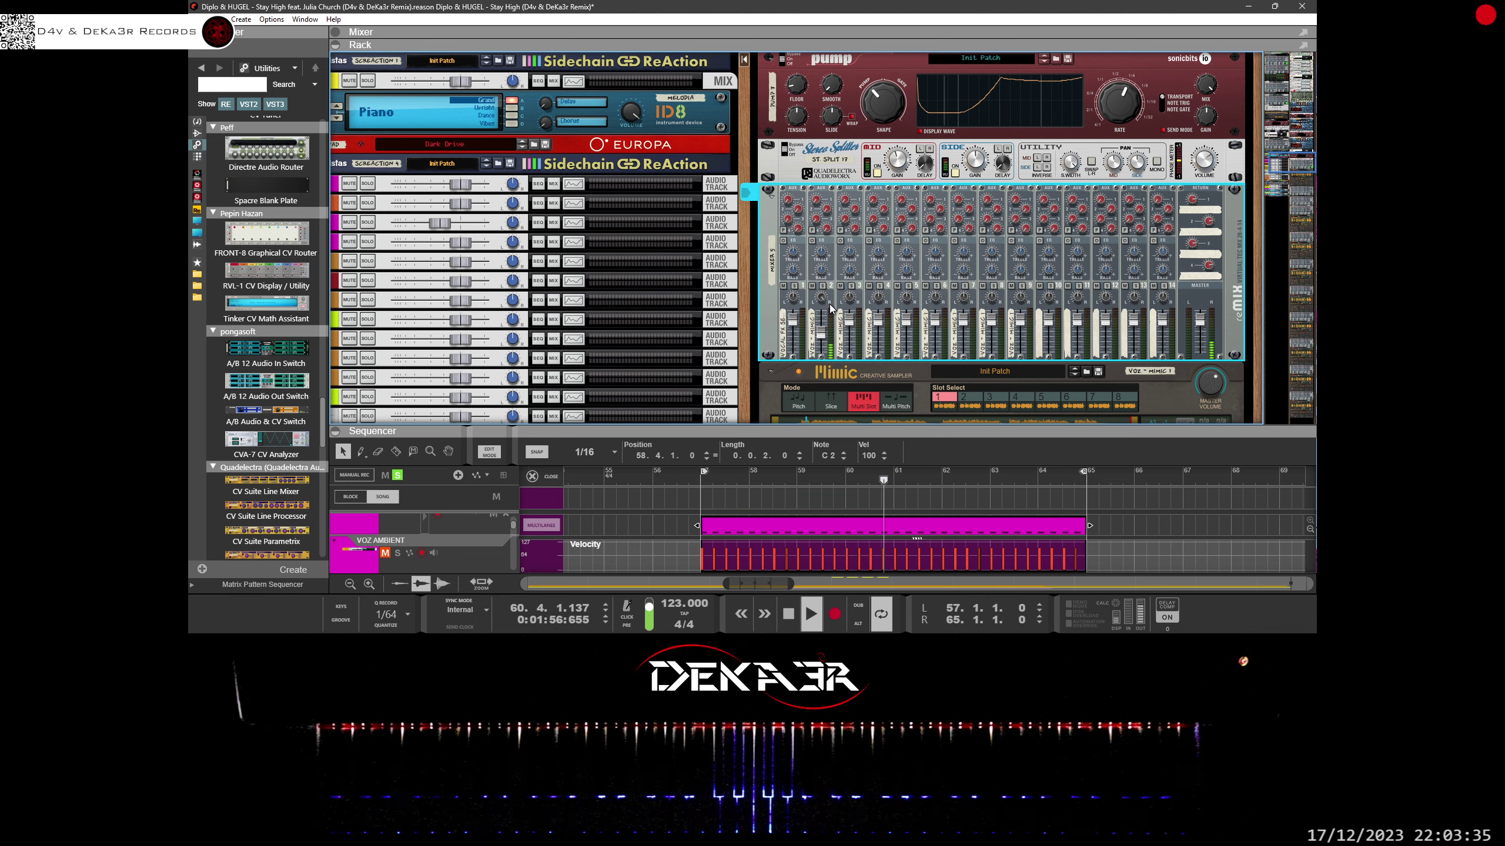
{"action": "left_click_drag", "start_coordinate": [825, 432], "coordinate": [800, 57]}
{"action": "left_click", "coordinate": [703, 317]}
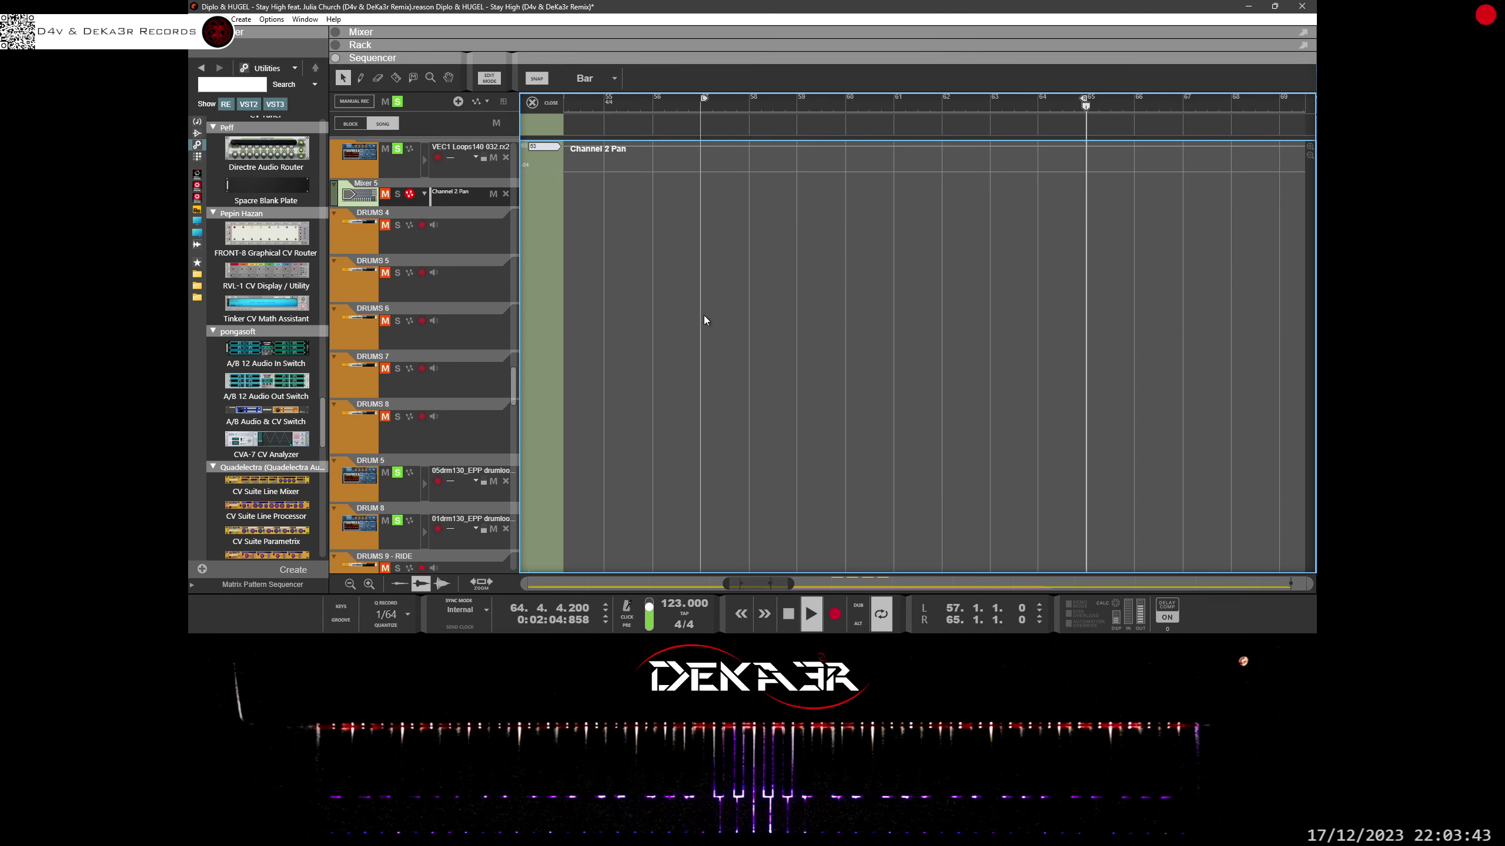
{"action": "left_click", "coordinate": [361, 77]}
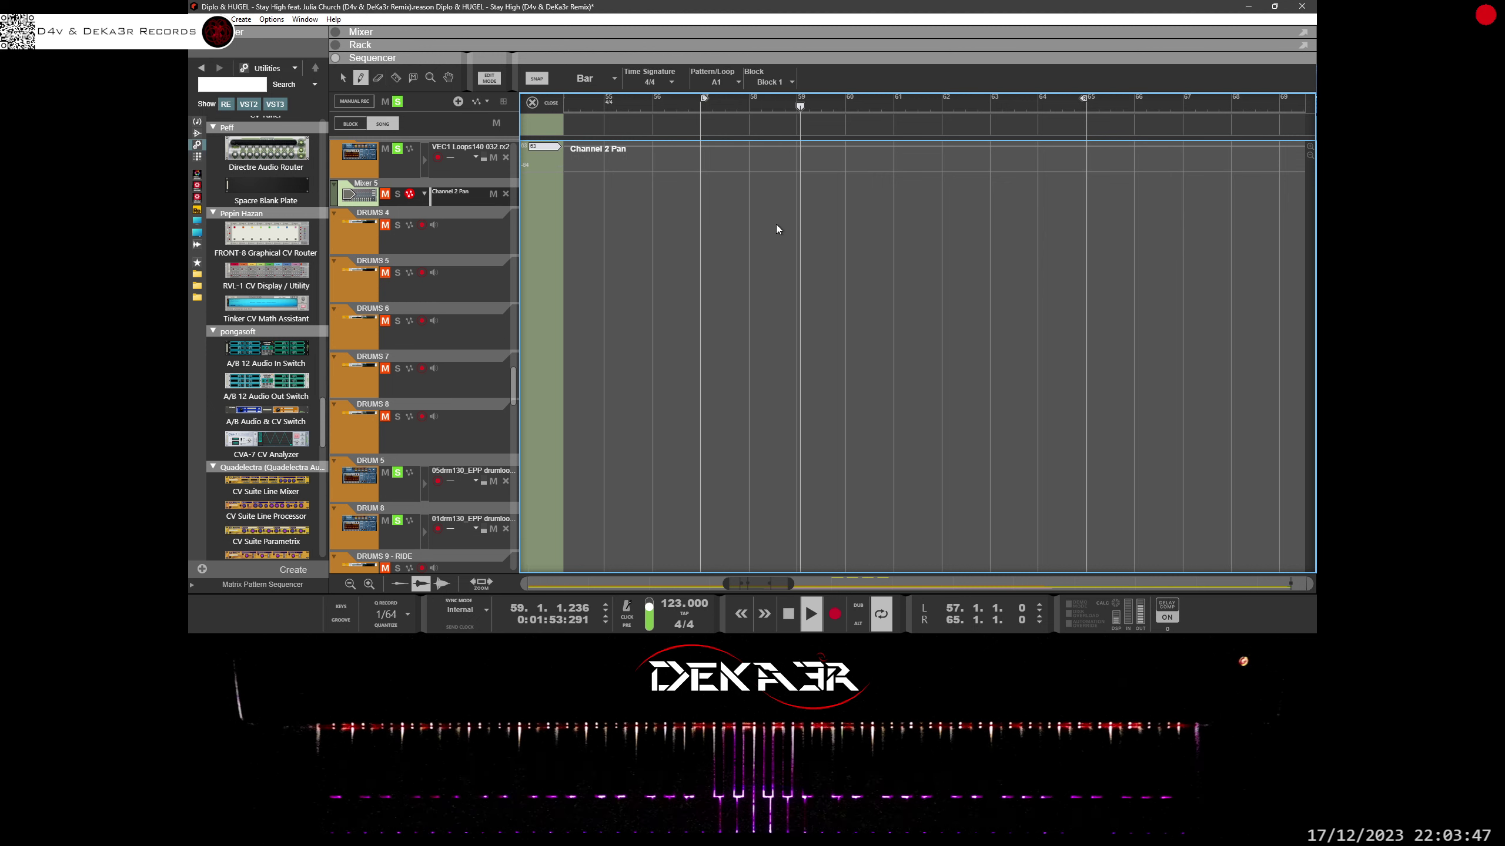
{"action": "left_click", "coordinate": [795, 144]}
{"action": "left_click_drag", "start_coordinate": [795, 143], "coordinate": [839, 146]}
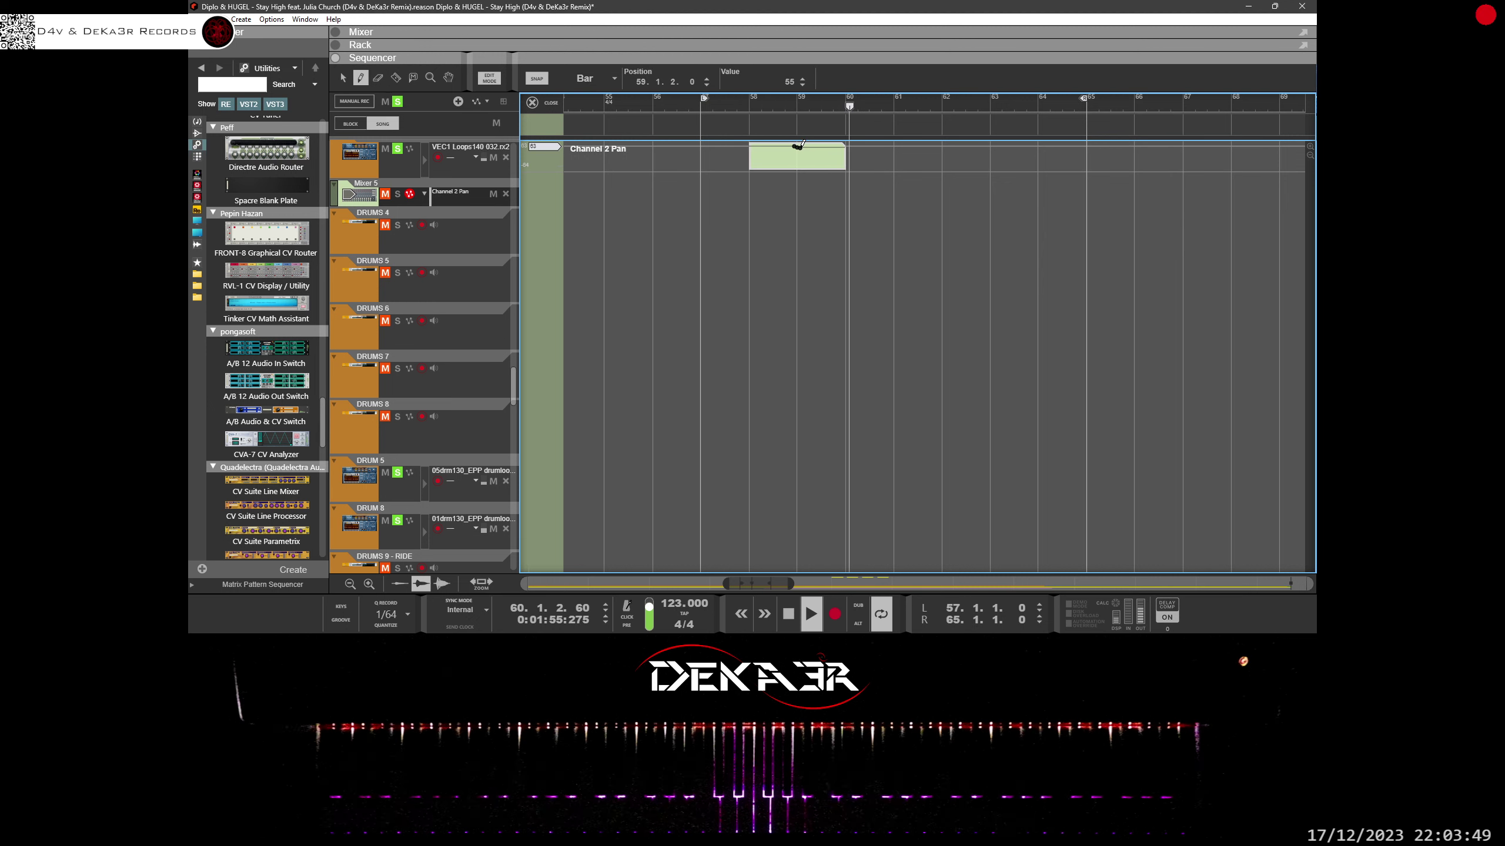
{"action": "key", "text": "Delete"}
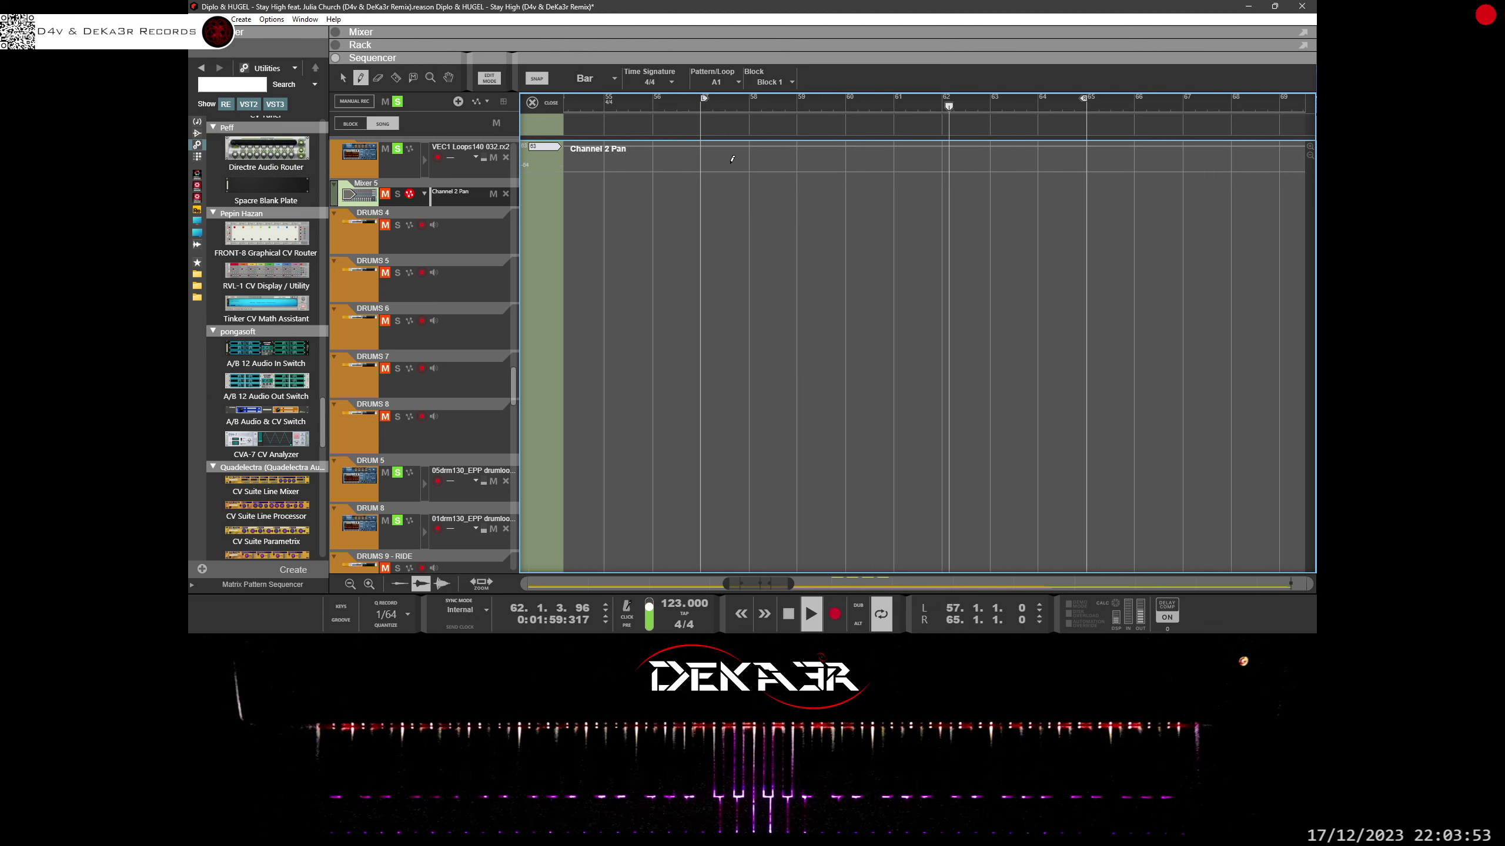
{"action": "left_click_drag", "start_coordinate": [709, 162], "coordinate": [839, 162]}
{"action": "key", "text": "Delete"}
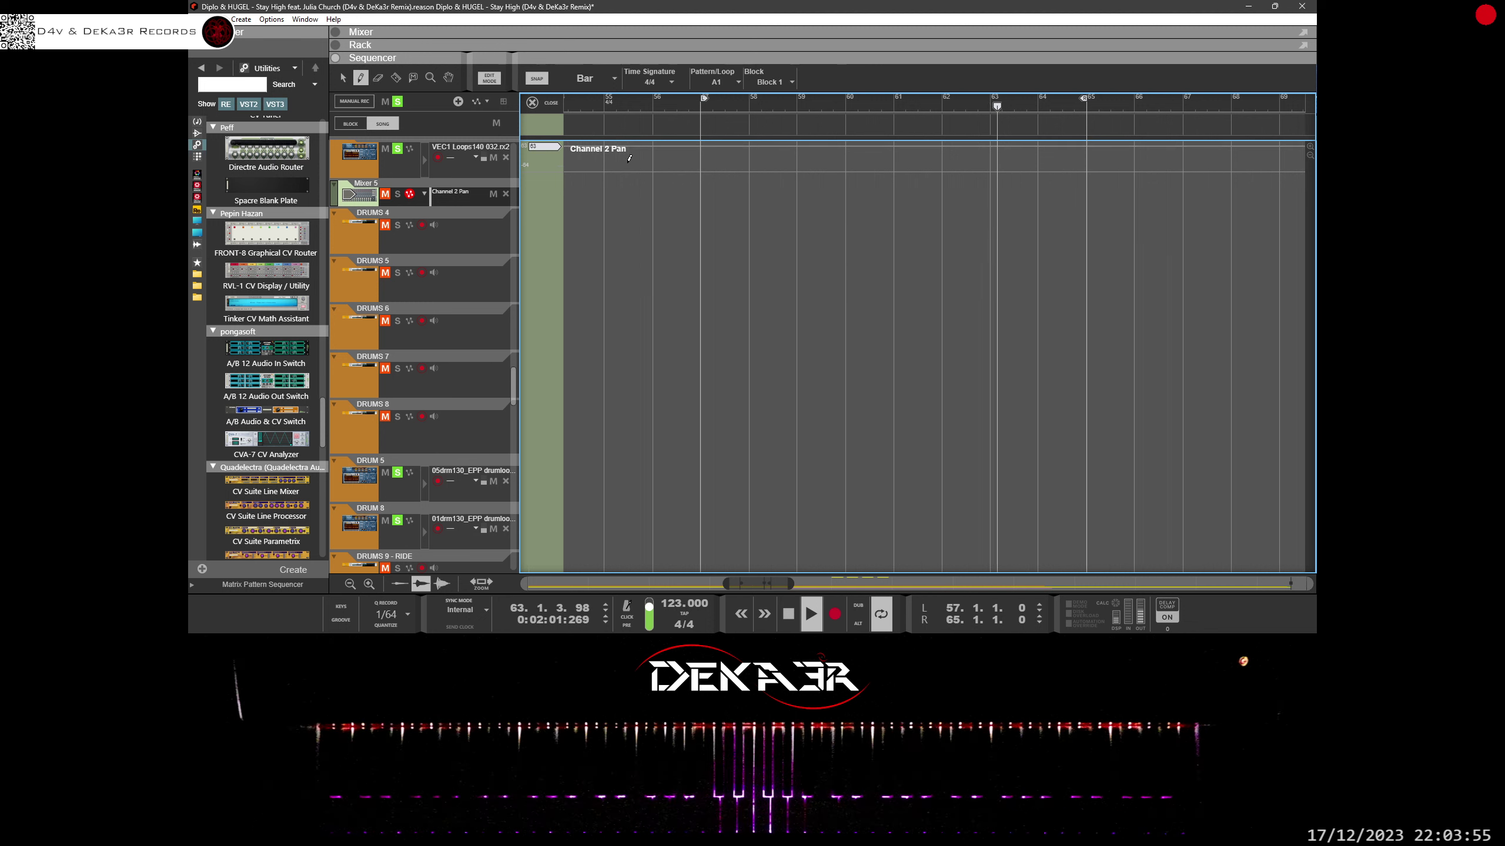
Step: Create a Channel 2 Pan automation clip spanning bars 57 to 65 and add a point with value -64 at 58.1.1.0
{"action": "left_click", "coordinate": [346, 76]}
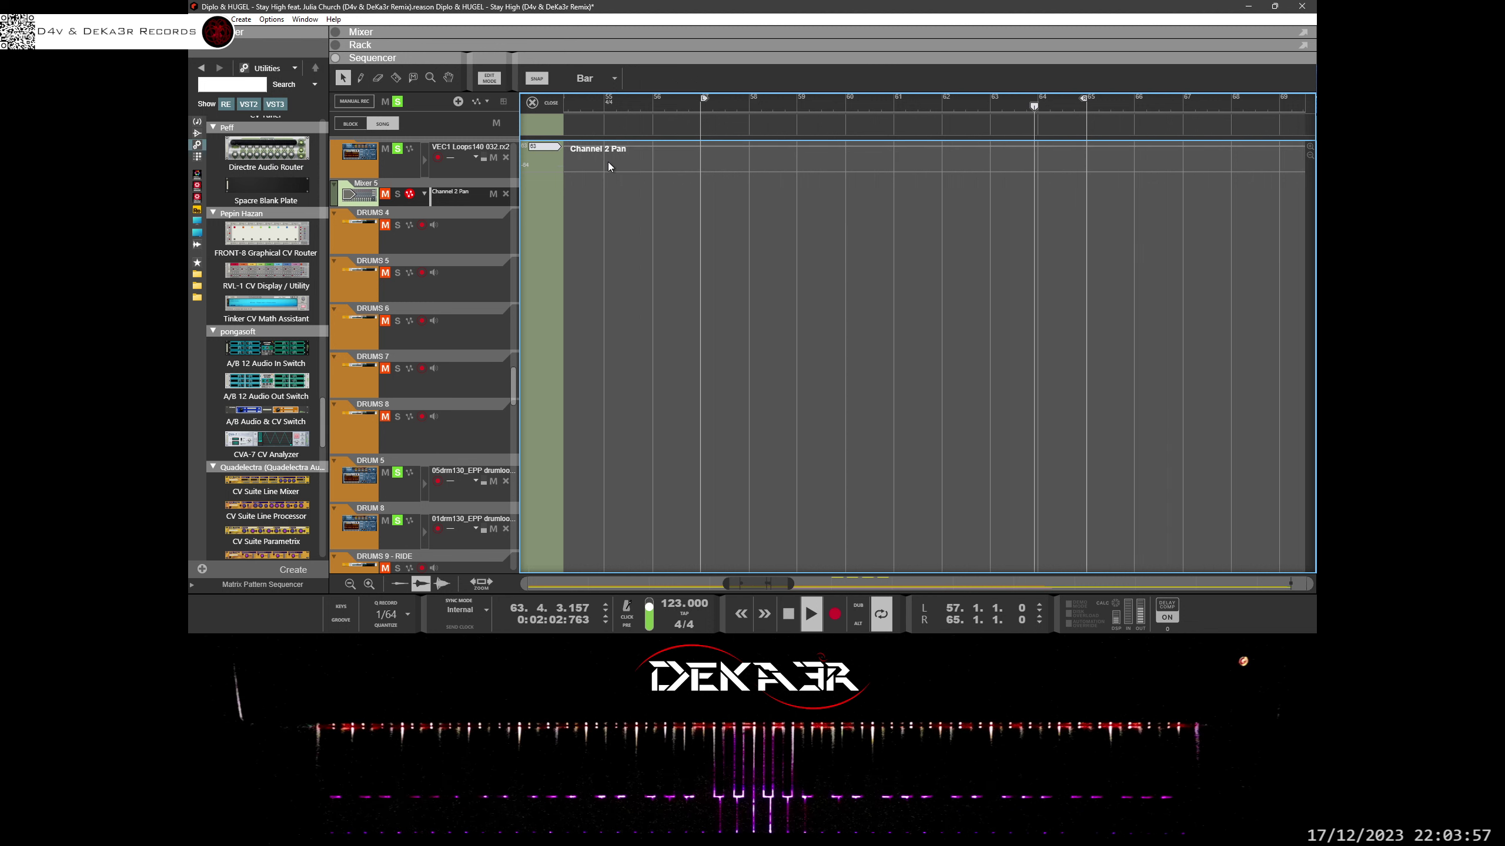
{"action": "left_click", "coordinate": [708, 159], "text": "alt"}
{"action": "left_click_drag", "start_coordinate": [751, 154], "coordinate": [1086, 170]}
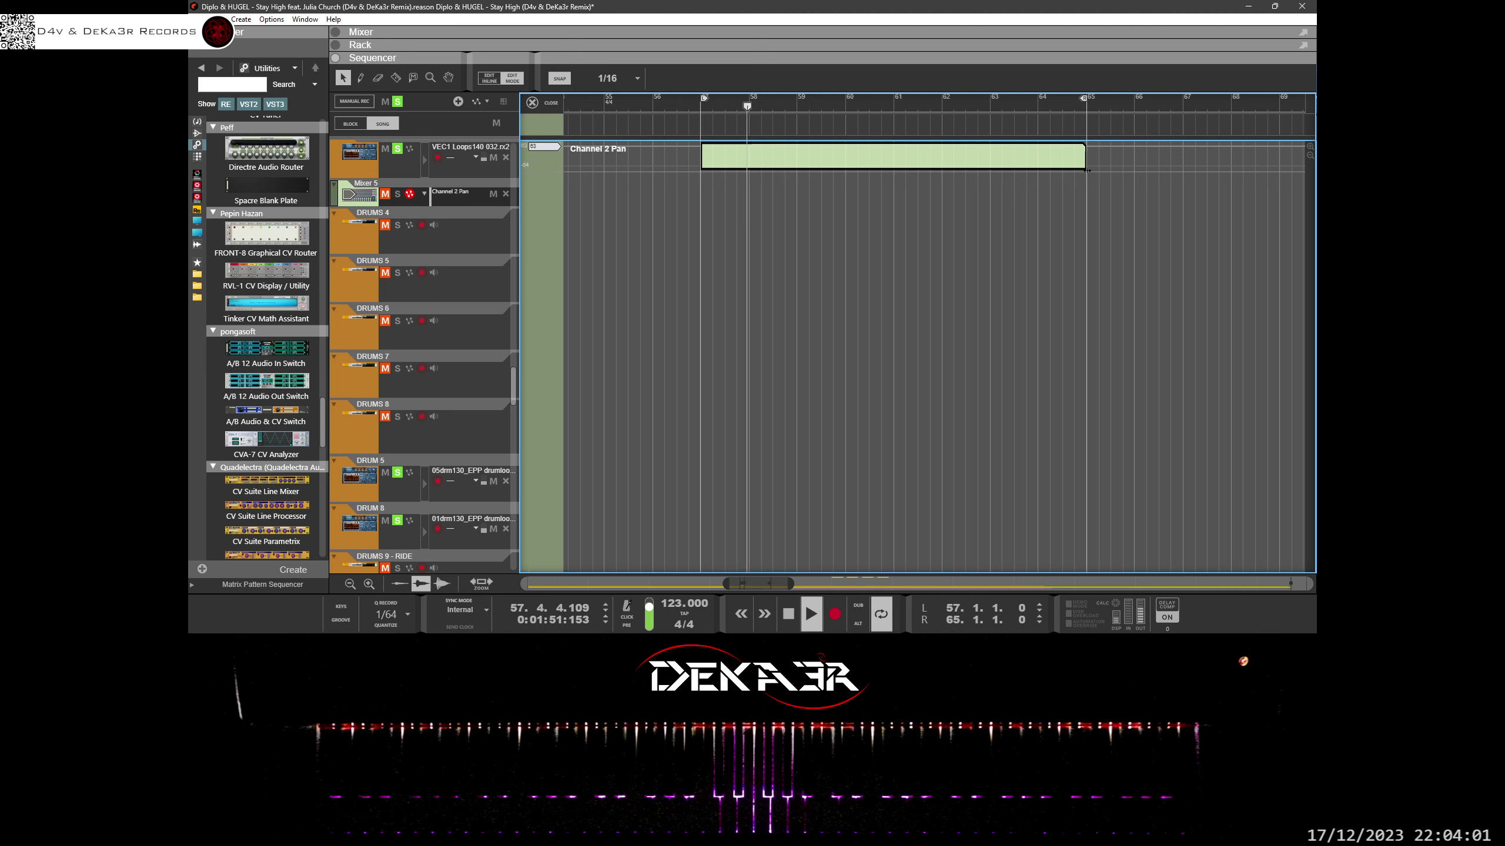
{"action": "left_click", "coordinate": [981, 160]}
{"action": "left_click_drag", "start_coordinate": [969, 164], "coordinate": [748, 184]}
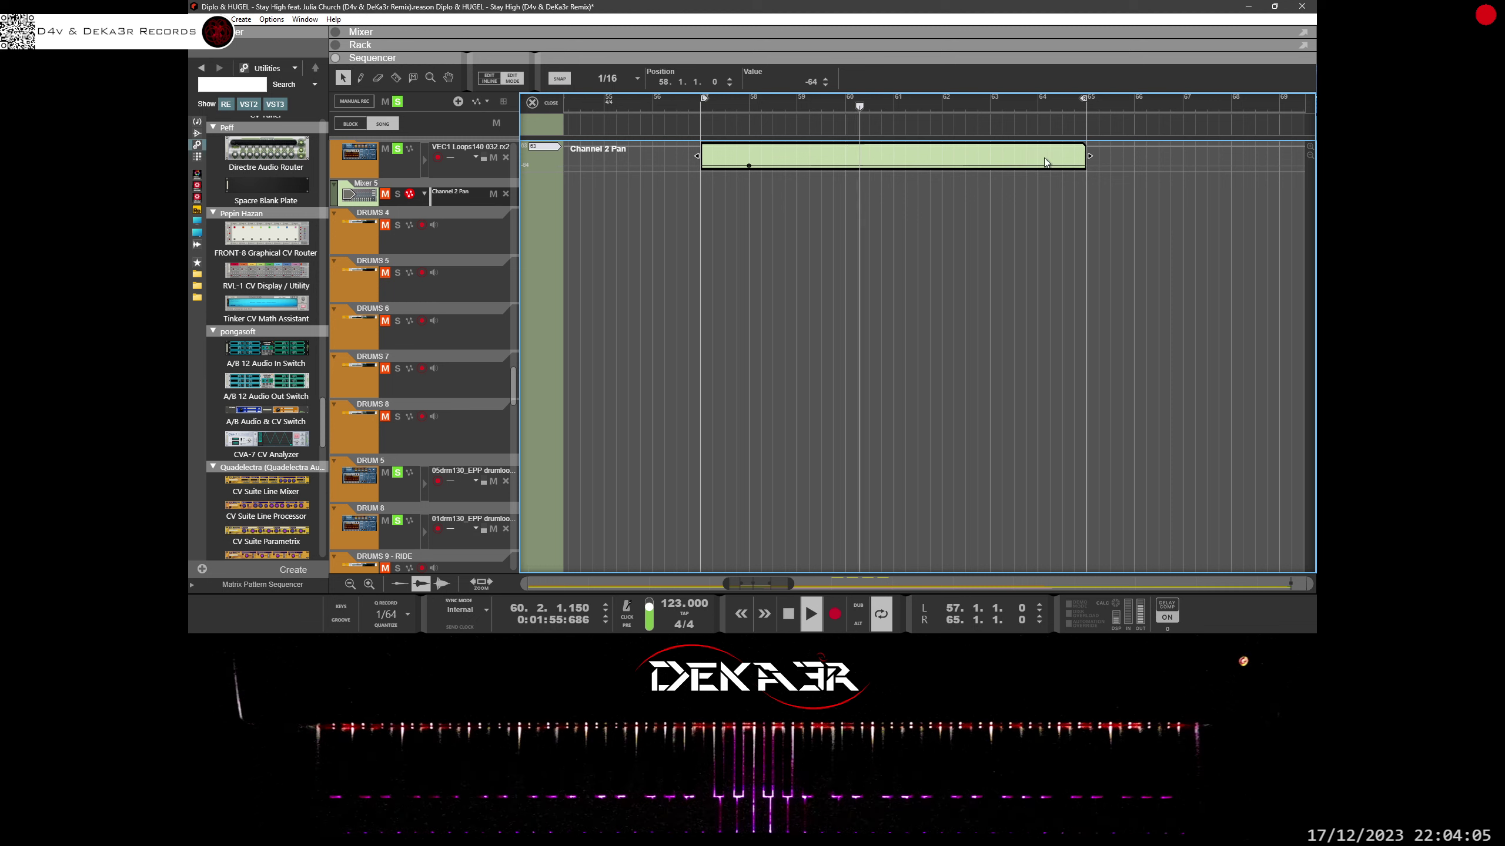
Step: Shorten the pan automation clip to one bar, move its -64 point to 57.1.1.0 and close the editor
{"action": "left_click_drag", "start_coordinate": [1084, 156], "coordinate": [1074, 155]}
{"action": "left_click_drag", "start_coordinate": [773, 164], "coordinate": [748, 165]}
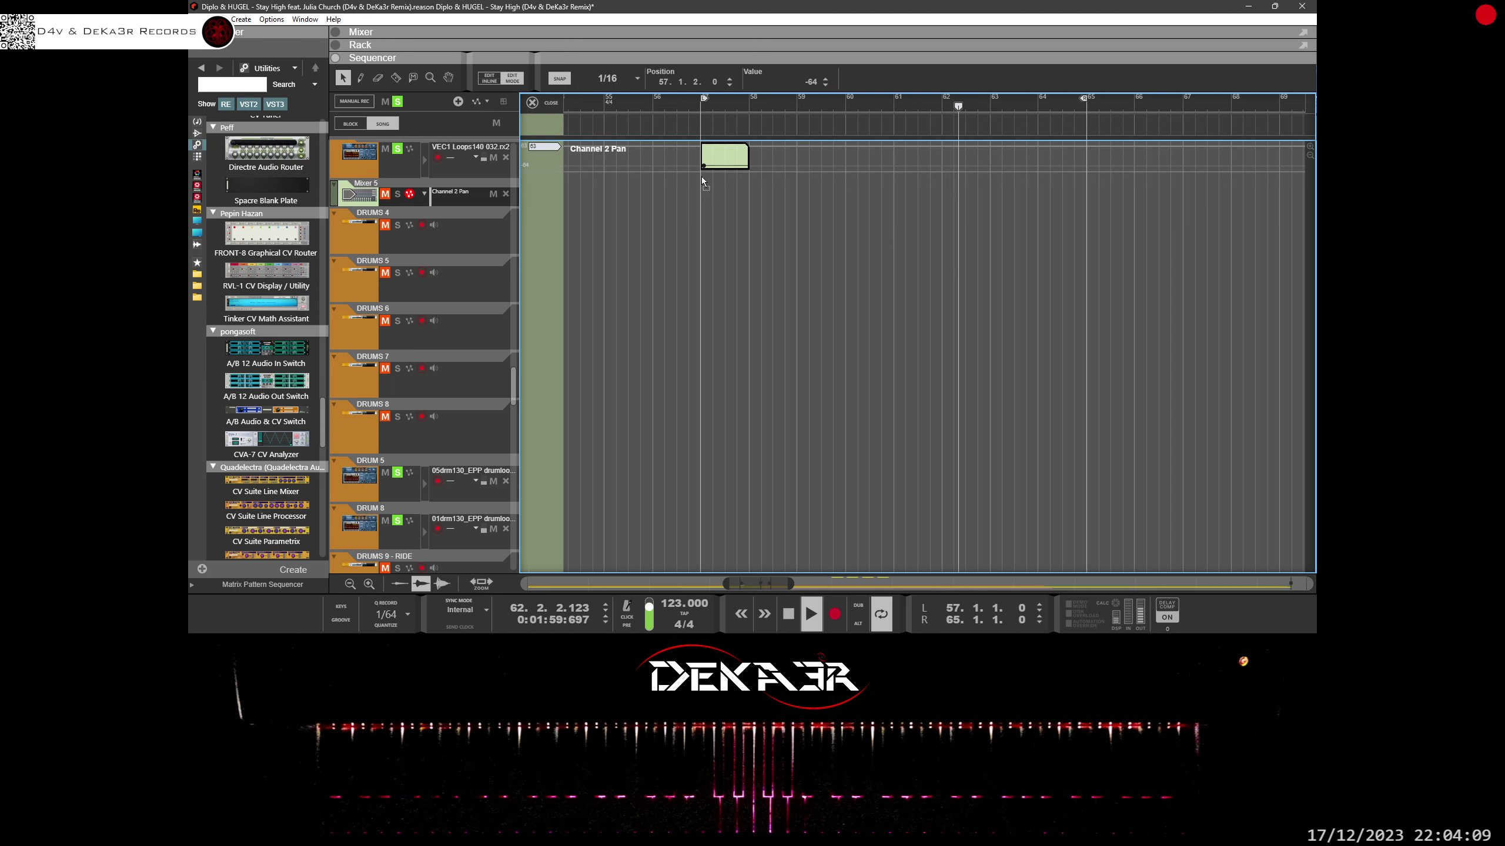
{"action": "left_click", "coordinate": [722, 158]}
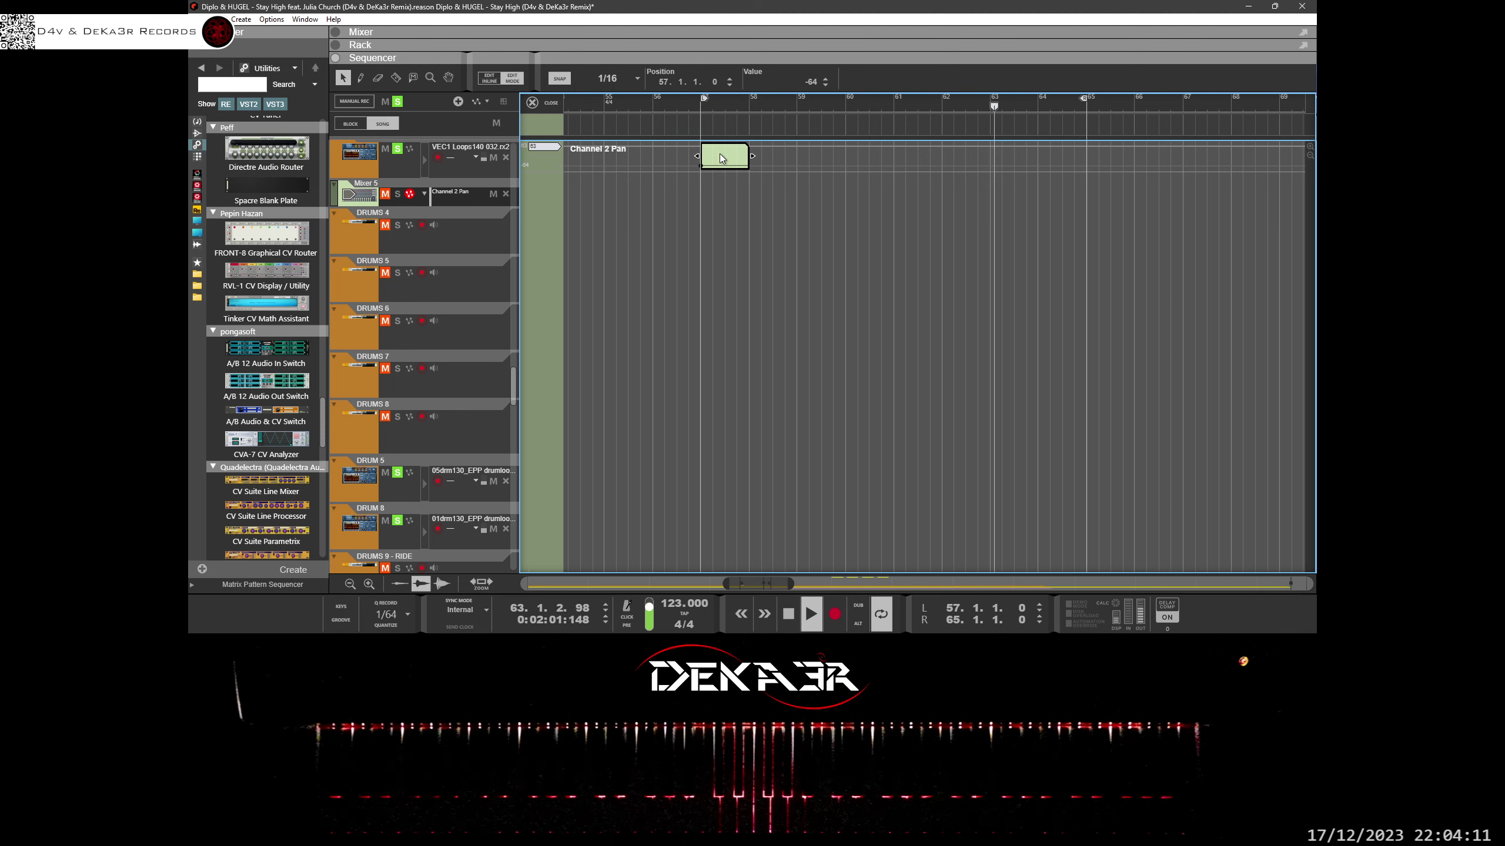
{"action": "left_click", "coordinate": [775, 158]}
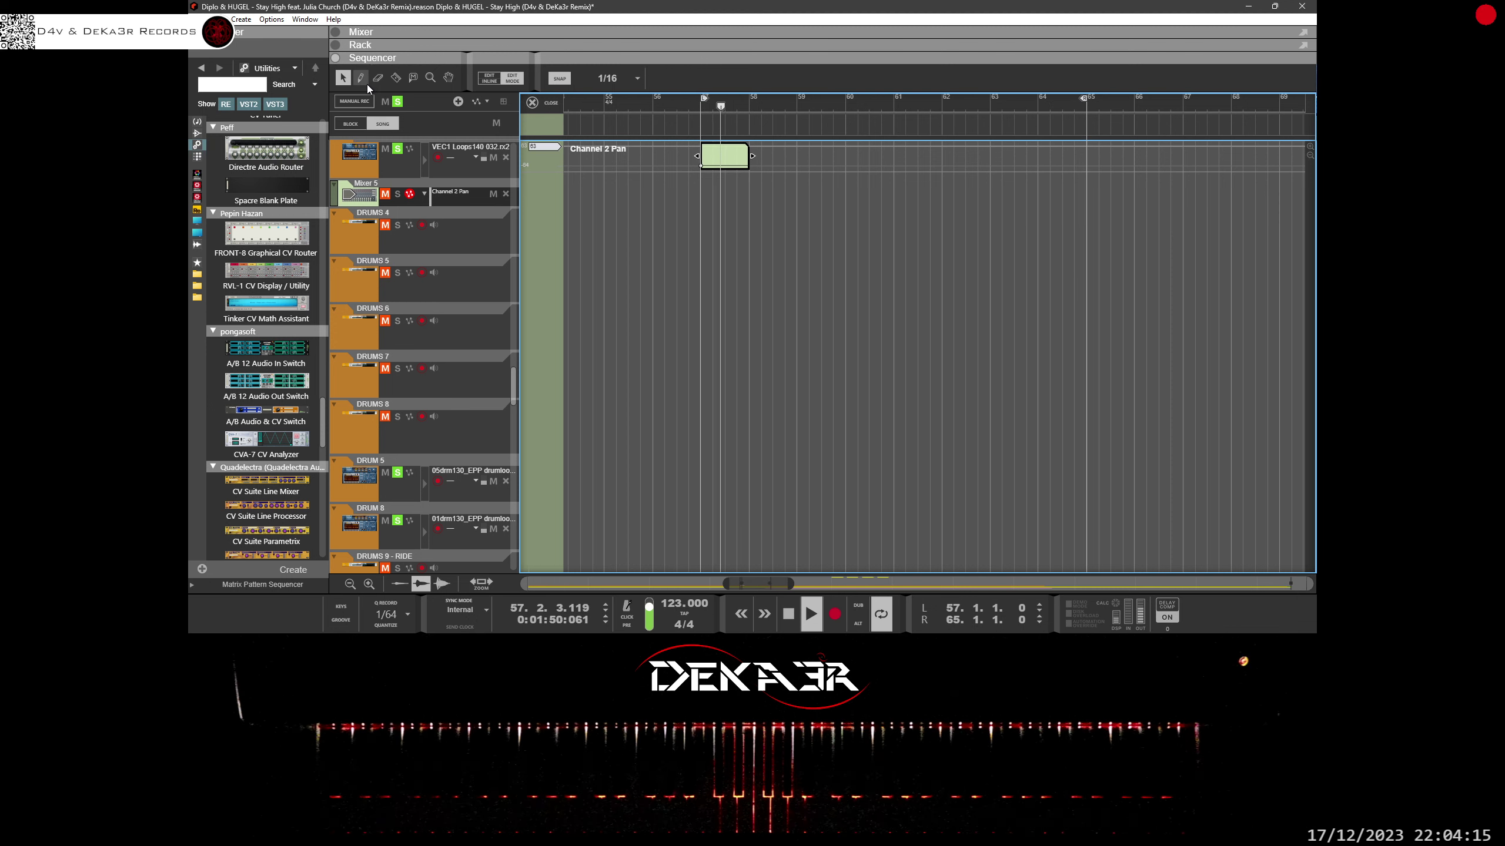
{"action": "left_click", "coordinate": [539, 103]}
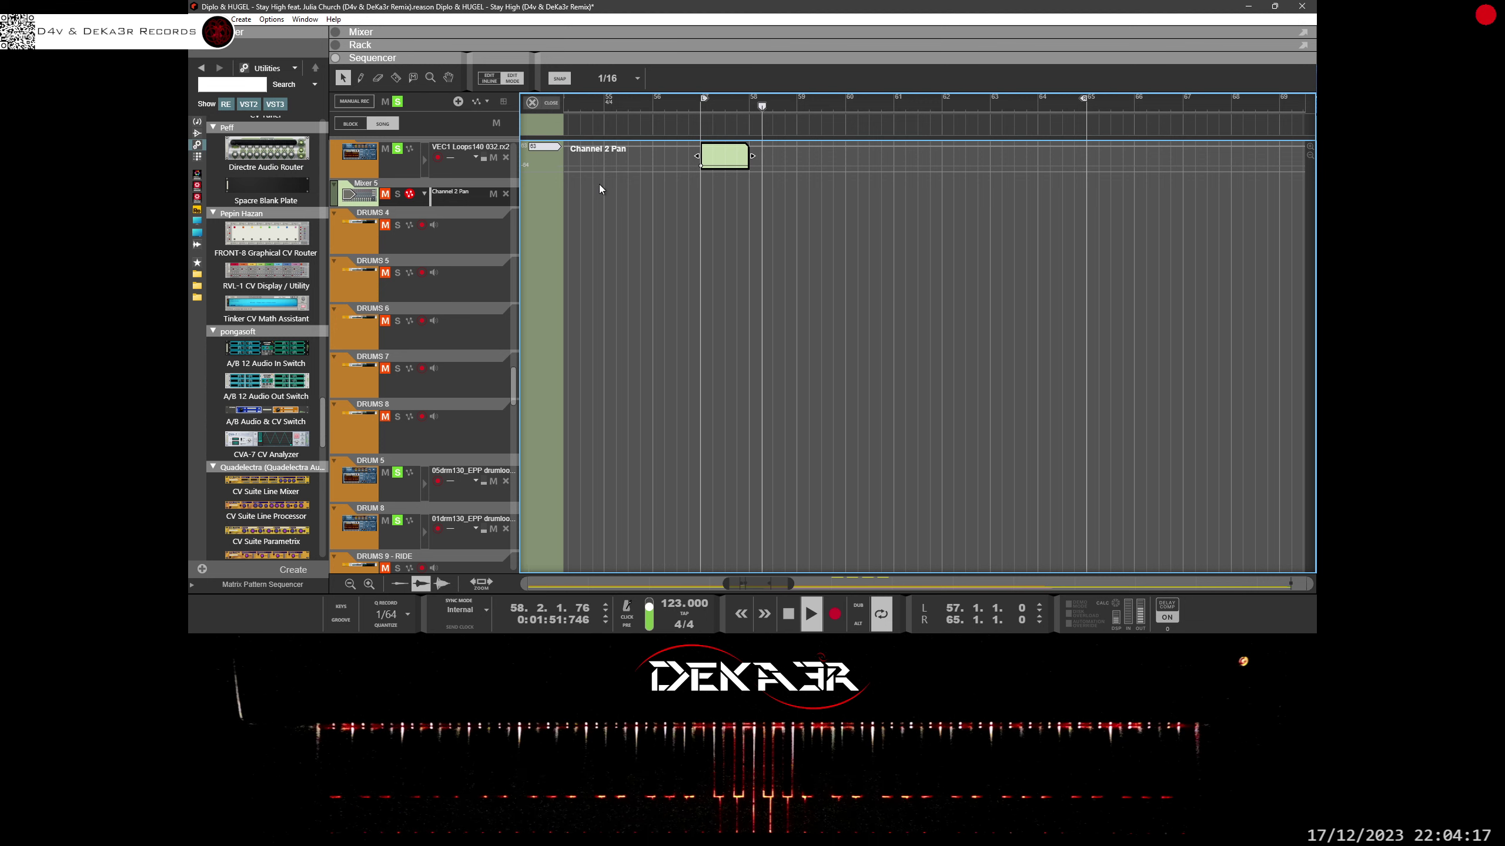
Step: Copy the one-bar Channel 2 Pan clip to bar 58 and set the copy's point to a value of 62
{"action": "scroll", "coordinate": [625, 285], "scroll_direction": "up", "scroll_amount": 2}
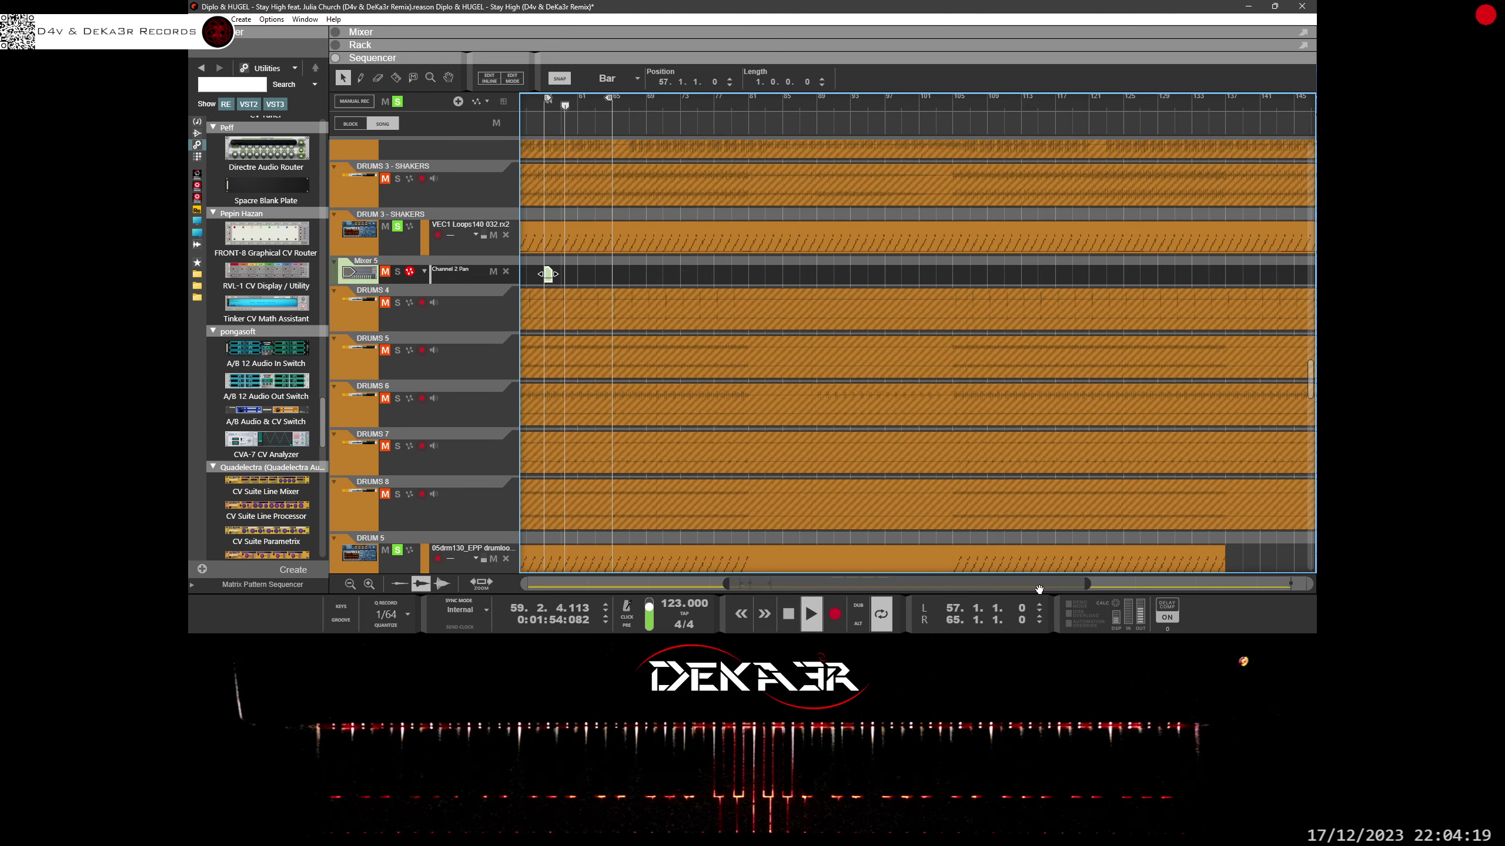
{"action": "left_click_drag", "start_coordinate": [1087, 584], "coordinate": [768, 576]}
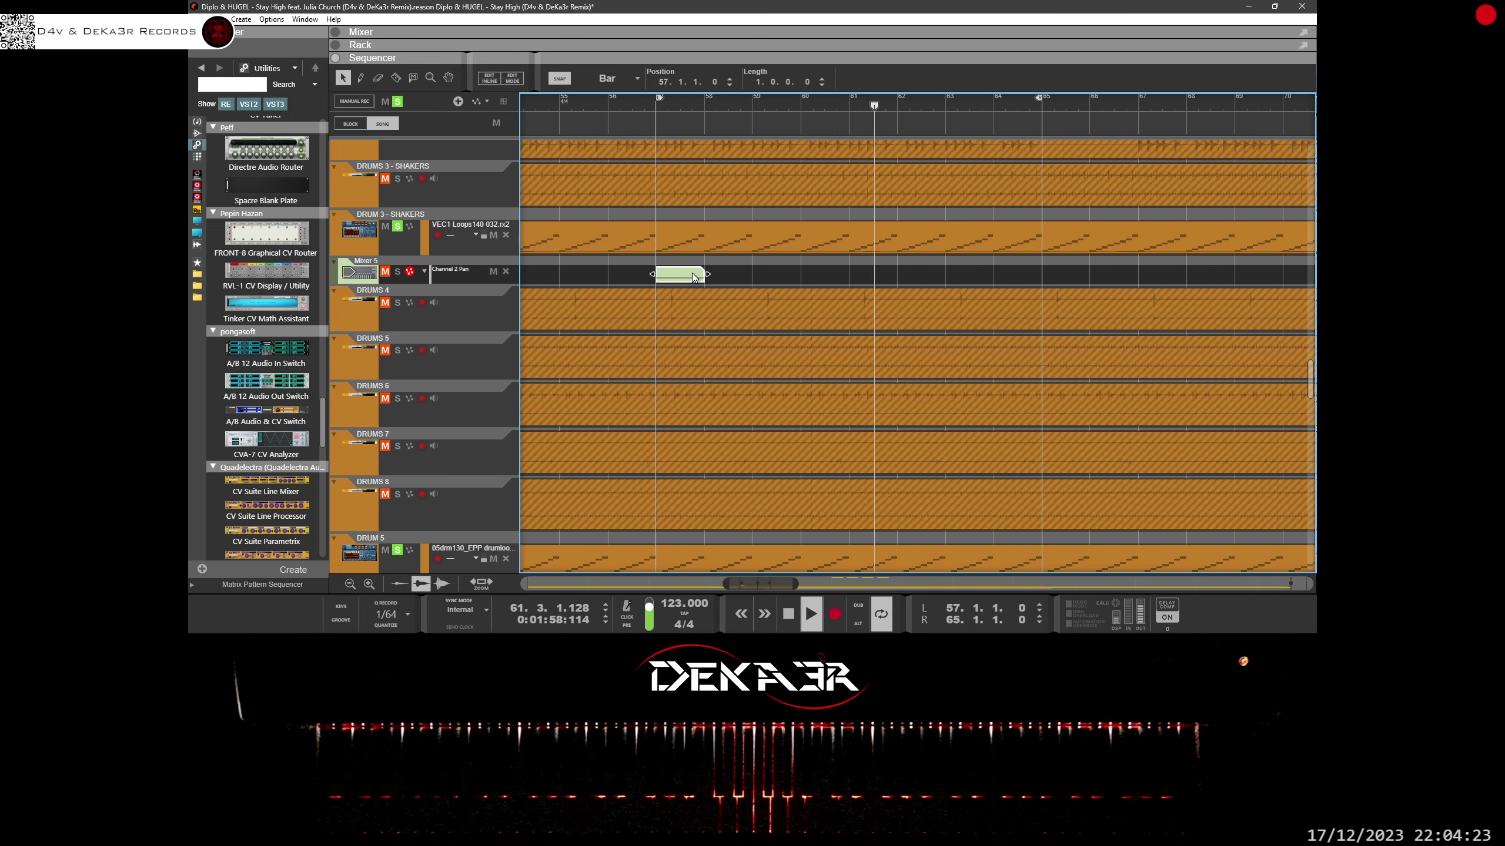
{"action": "left_click_drag", "start_coordinate": [691, 273], "coordinate": [730, 276]}
{"action": "double_click", "coordinate": [729, 275]}
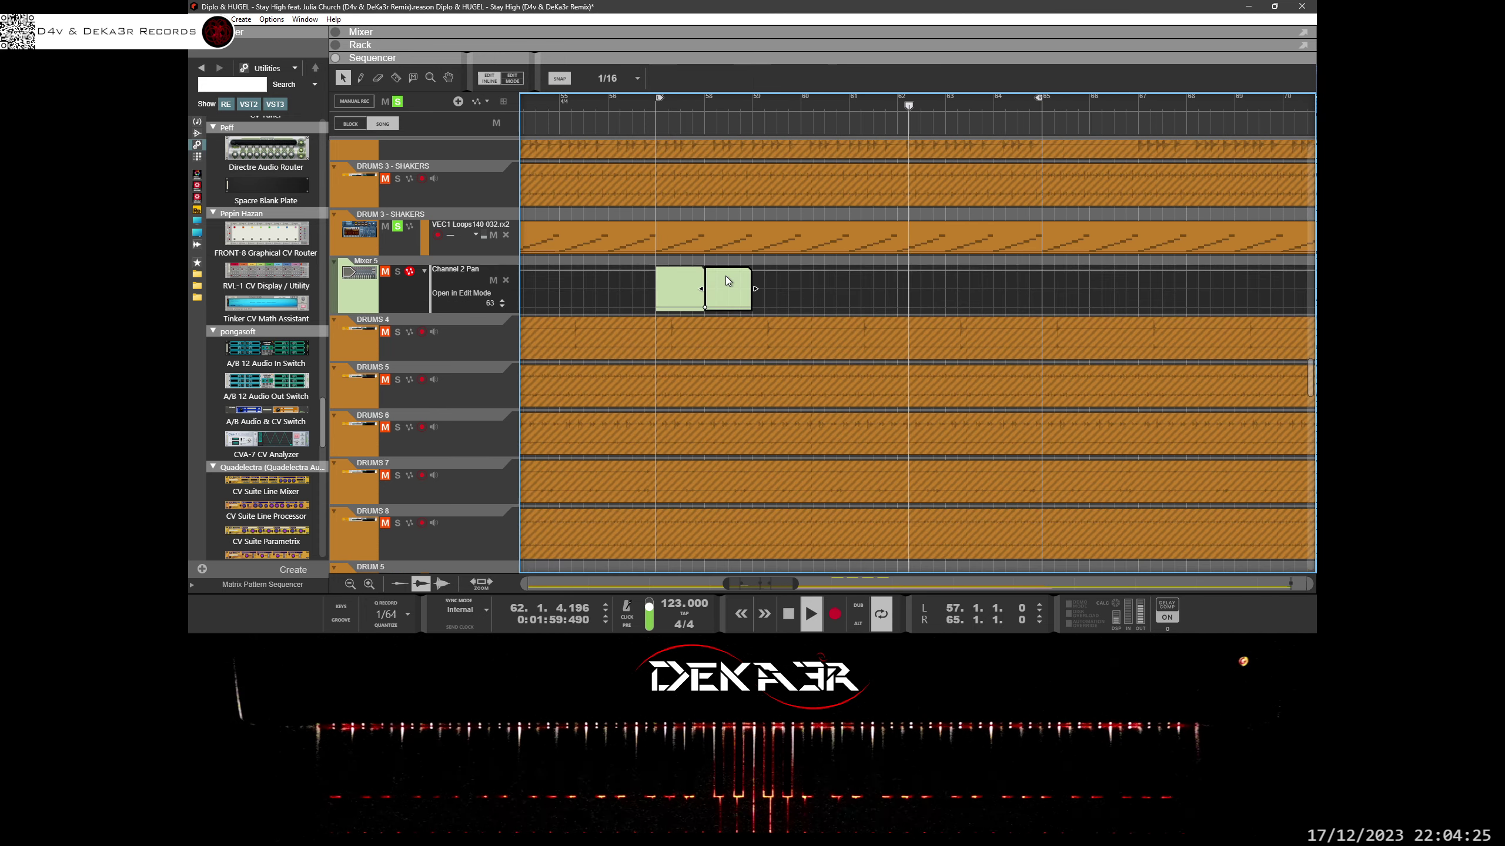
{"action": "left_click", "coordinate": [705, 307]}
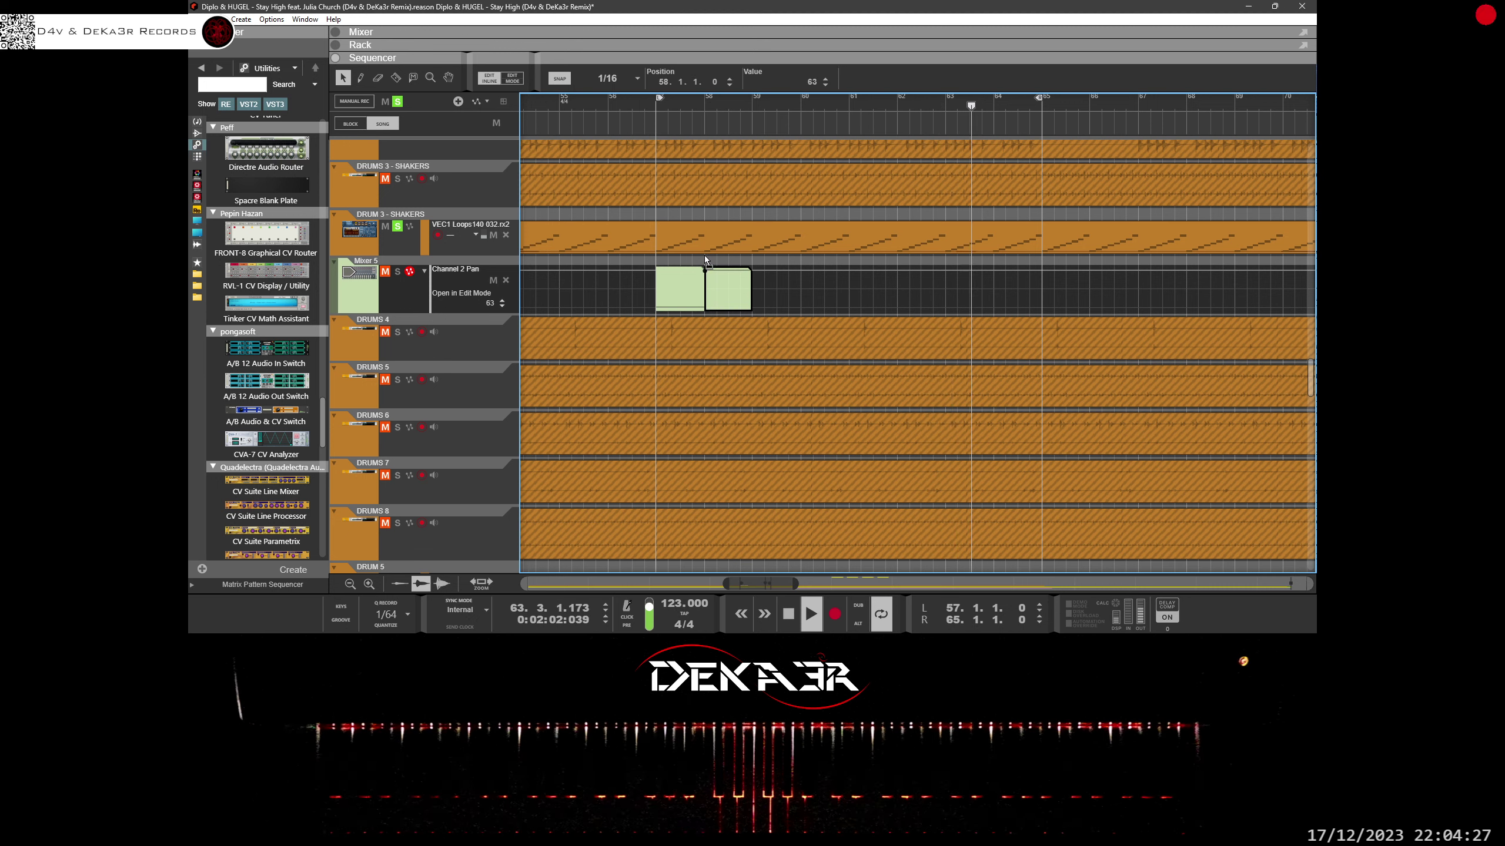
{"action": "left_click", "coordinate": [775, 296]}
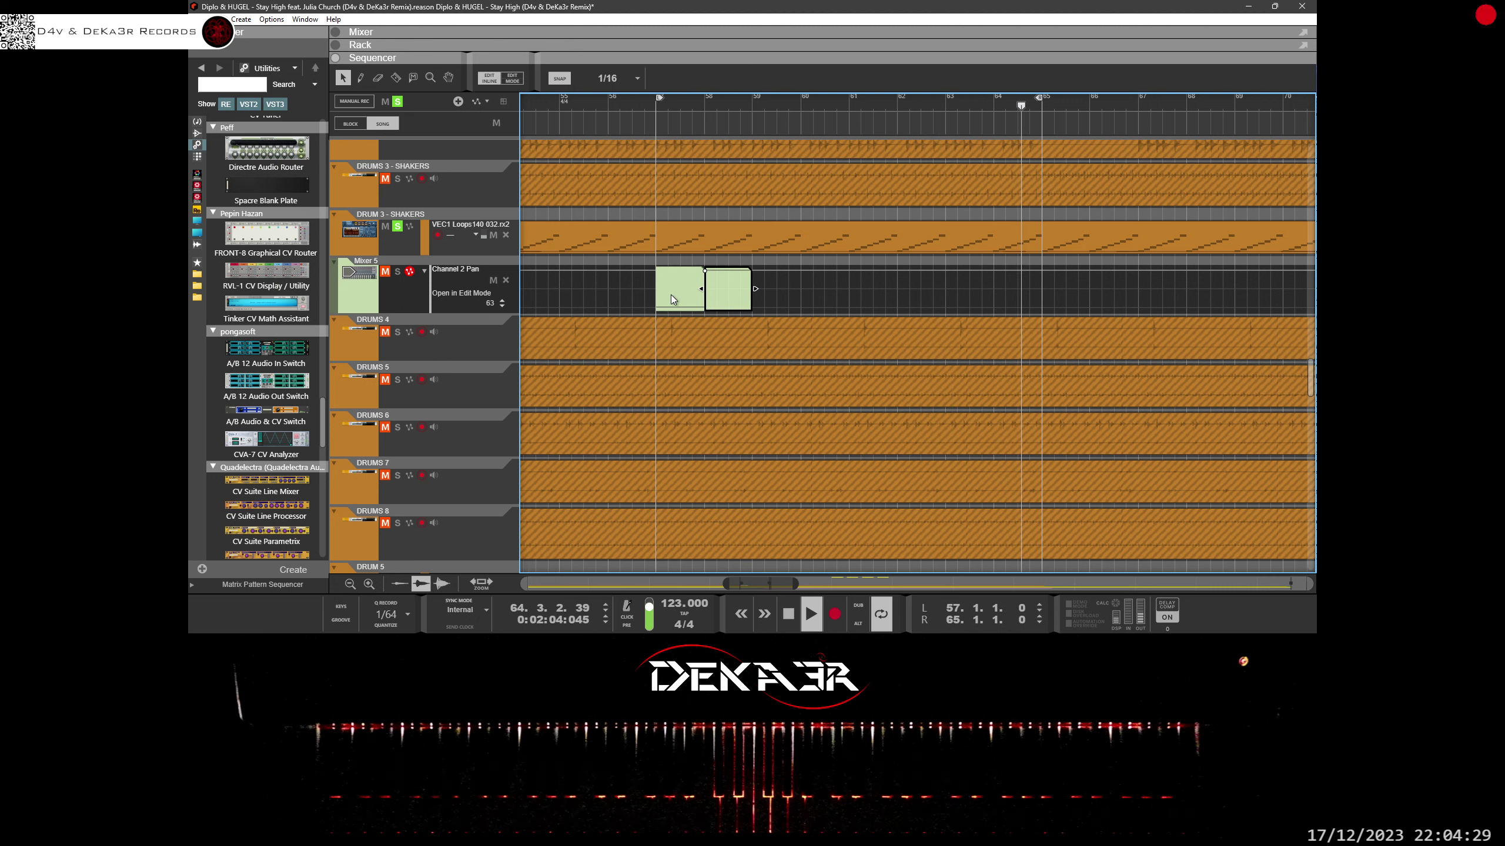
Step: Close the pan clip editor and duplicate the two one-bar Channel 2 Pan clips until they fill bars 57 to 65
{"action": "left_click", "coordinate": [1022, 265]}
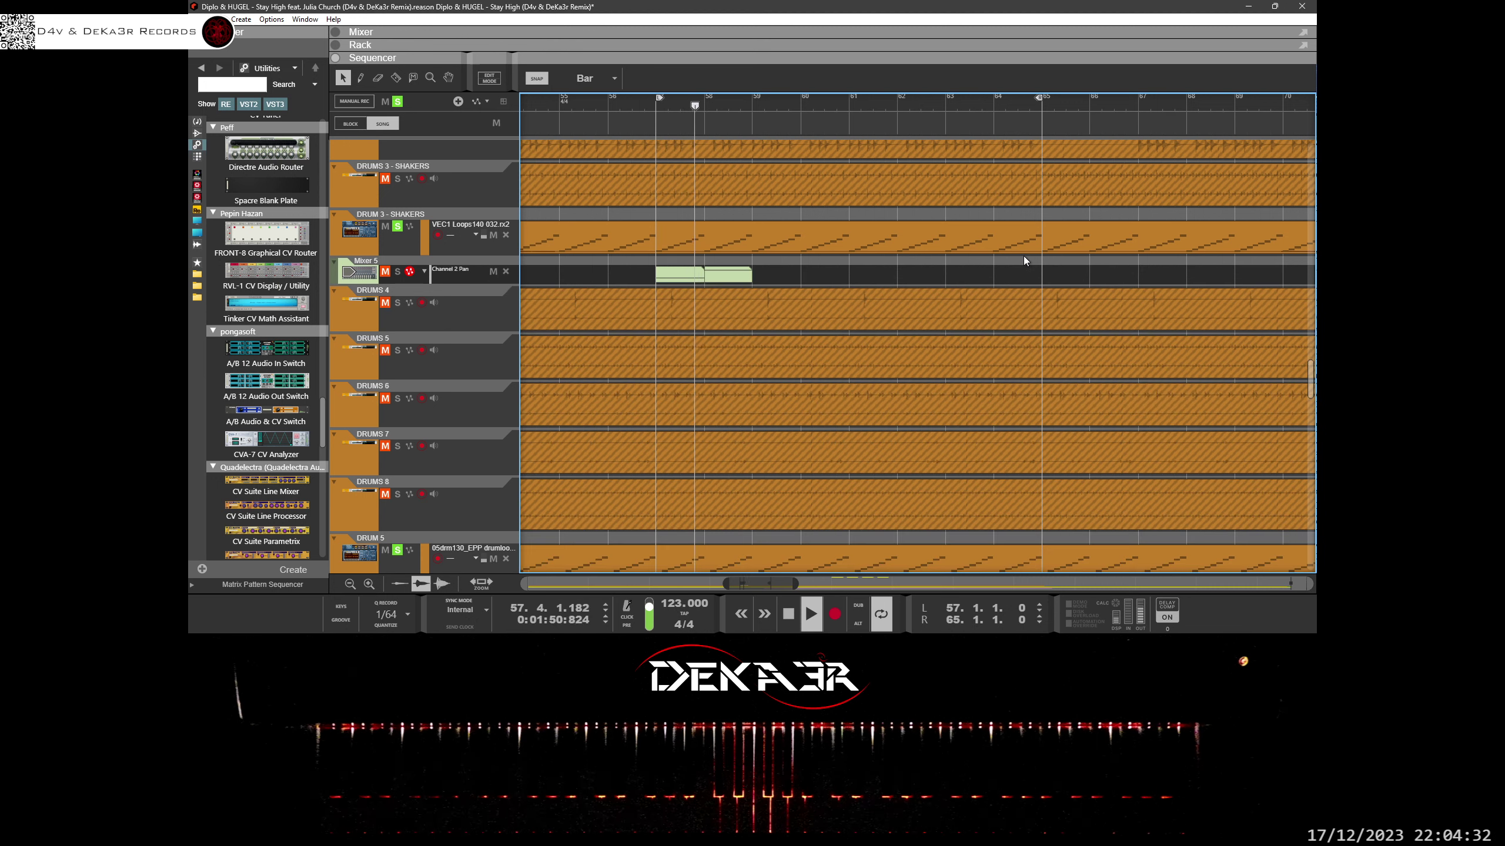
{"action": "left_click", "coordinate": [682, 274]}
{"action": "left_click", "coordinate": [790, 273]}
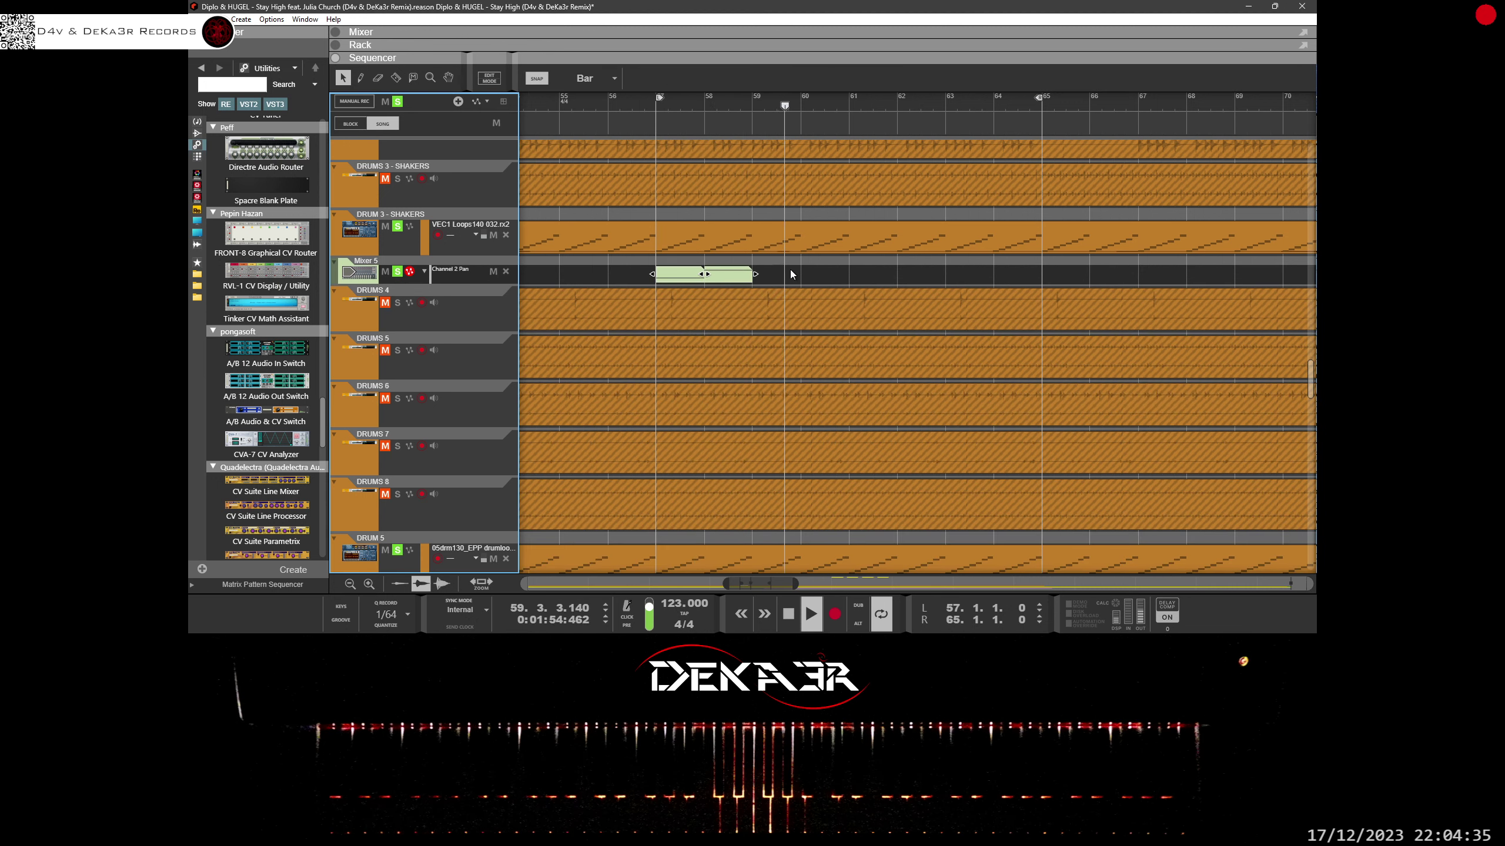
{"action": "left_click", "coordinate": [776, 275]}
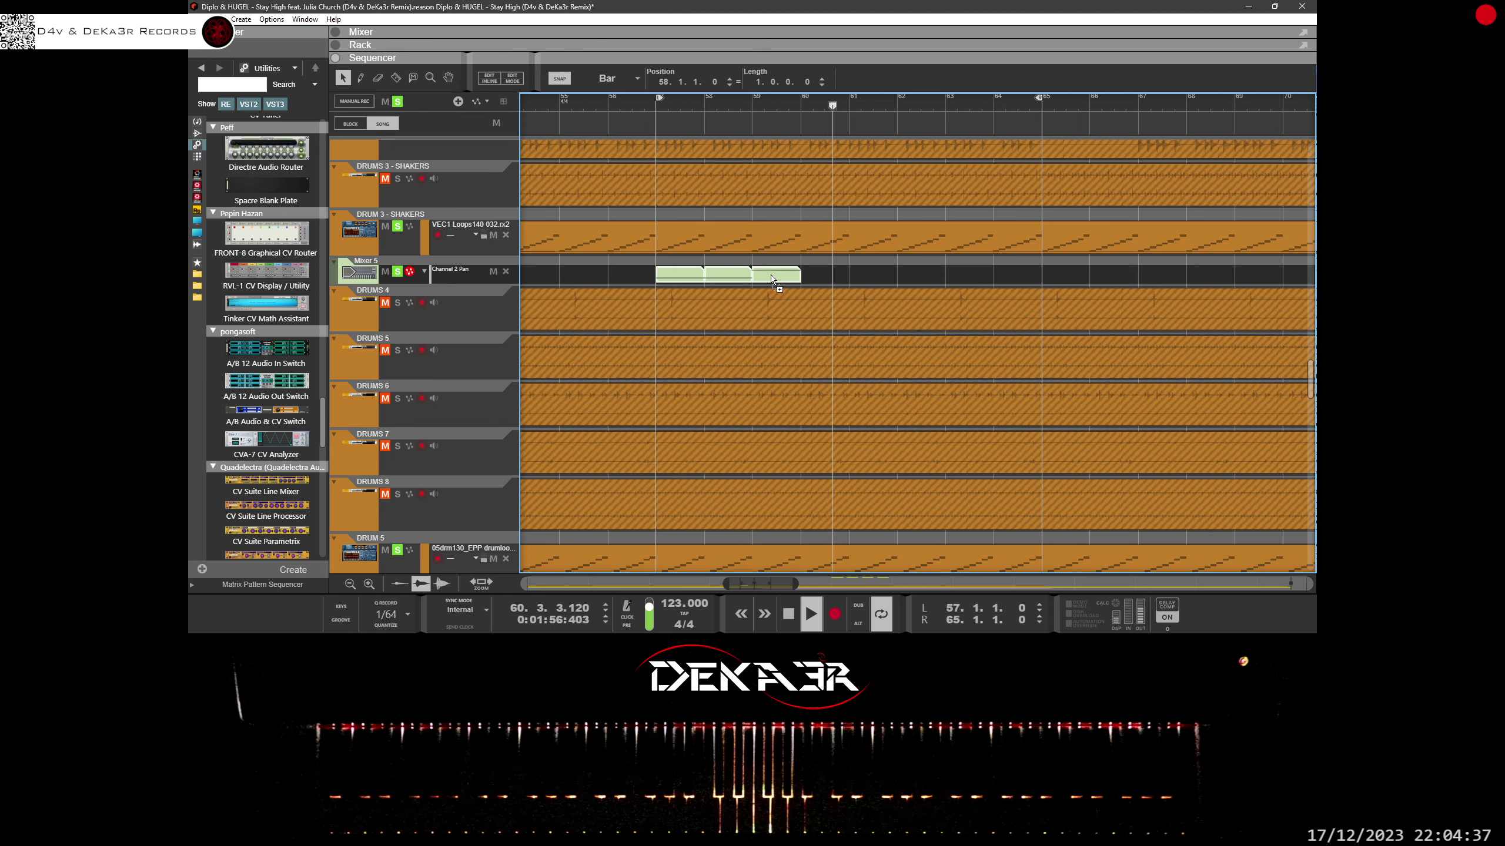
{"action": "left_click_drag", "start_coordinate": [778, 277], "coordinate": [1023, 282]}
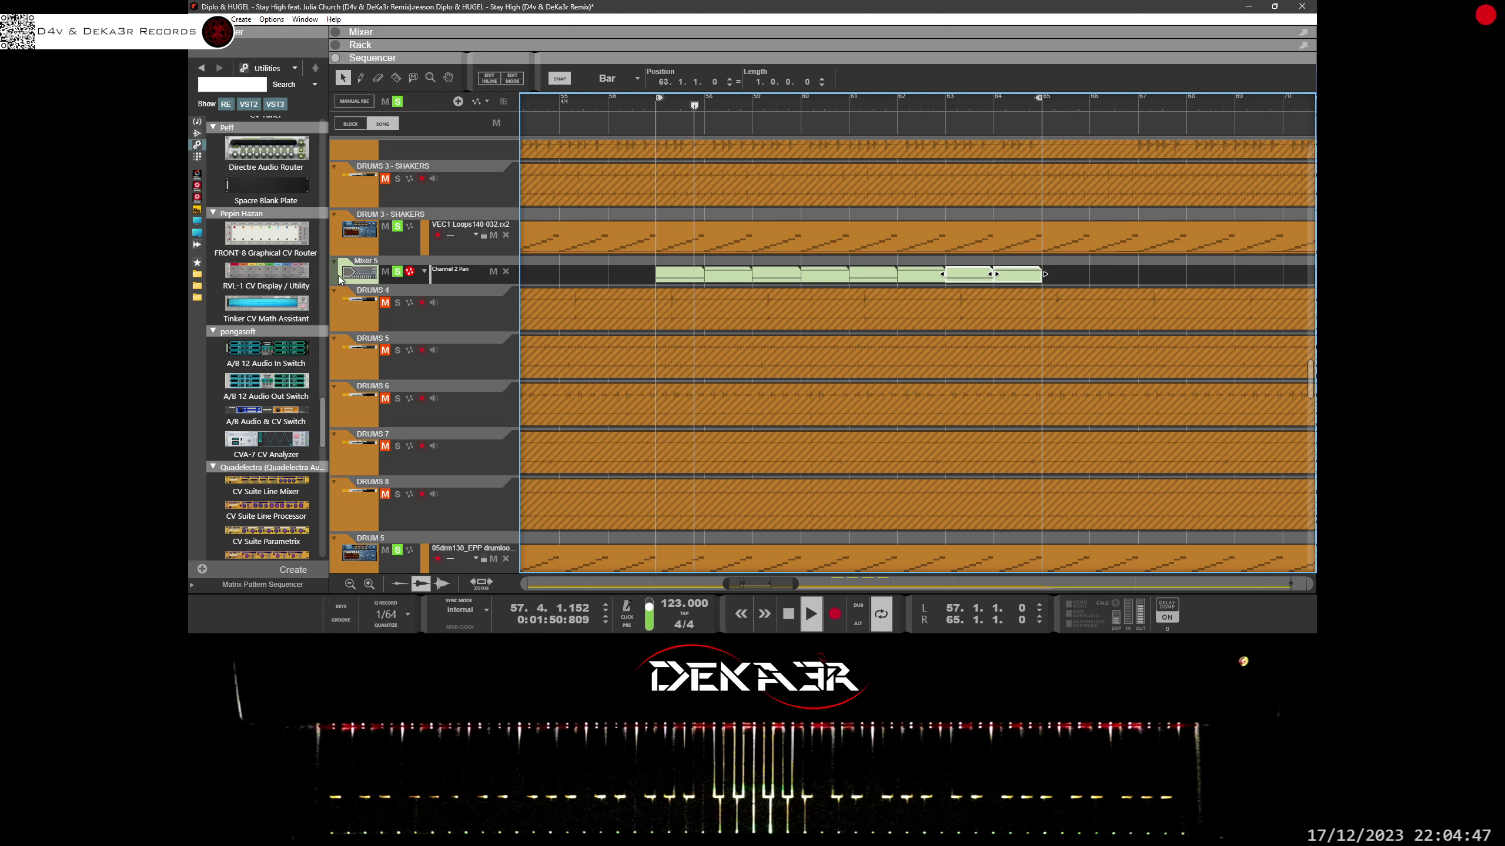
Step: Move the Mixer 5 track directly above VOZ - MIMIC 1 and rename it MIXER - VOZ MIMIC 1
{"action": "left_click_drag", "start_coordinate": [333, 277], "coordinate": [405, 323]}
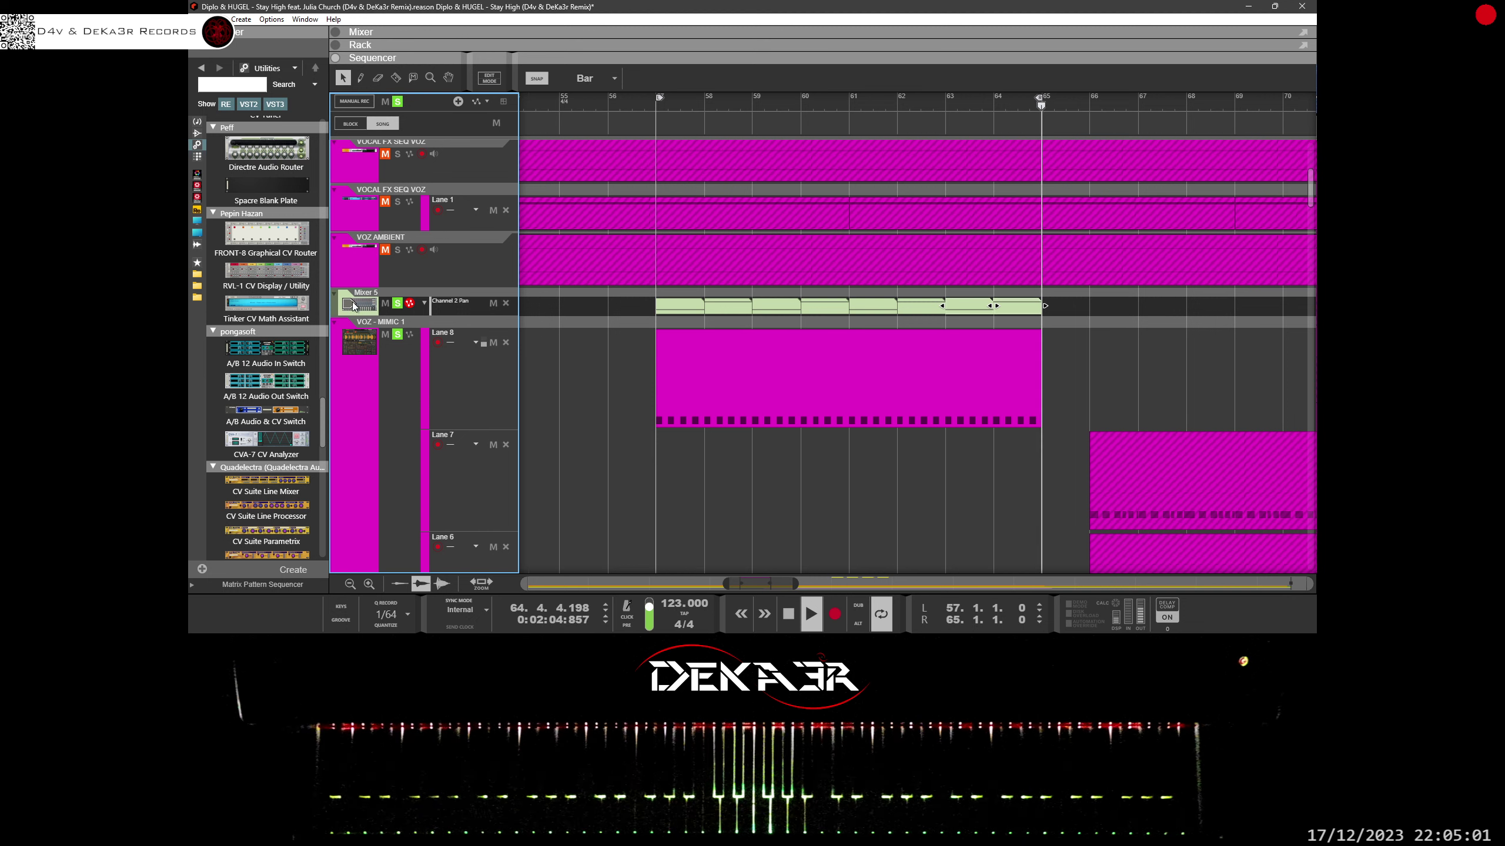
{"action": "double_click", "coordinate": [369, 294]}
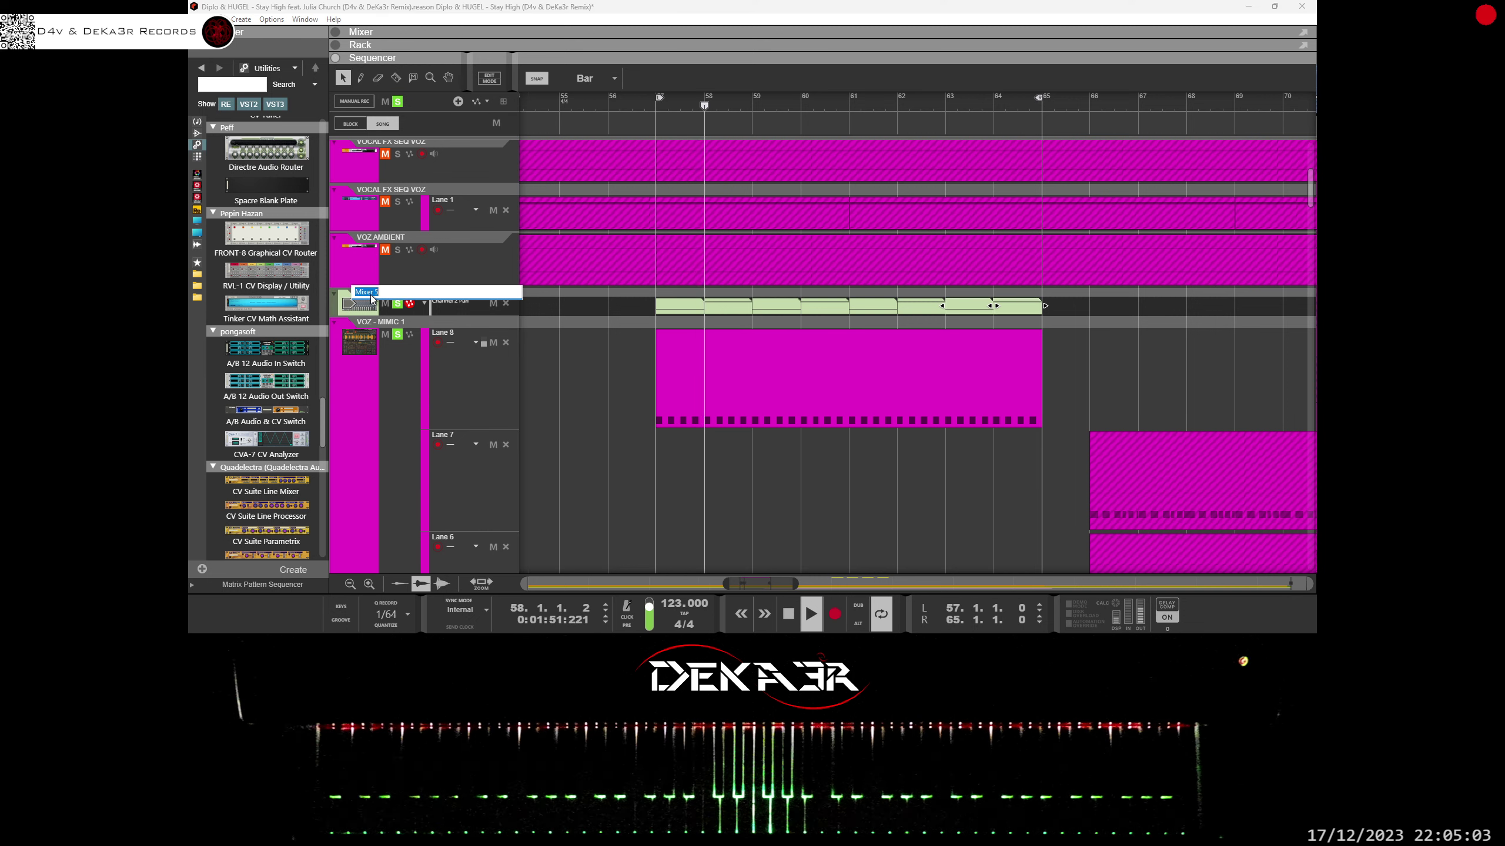
{"action": "type", "text": "MIXE"}
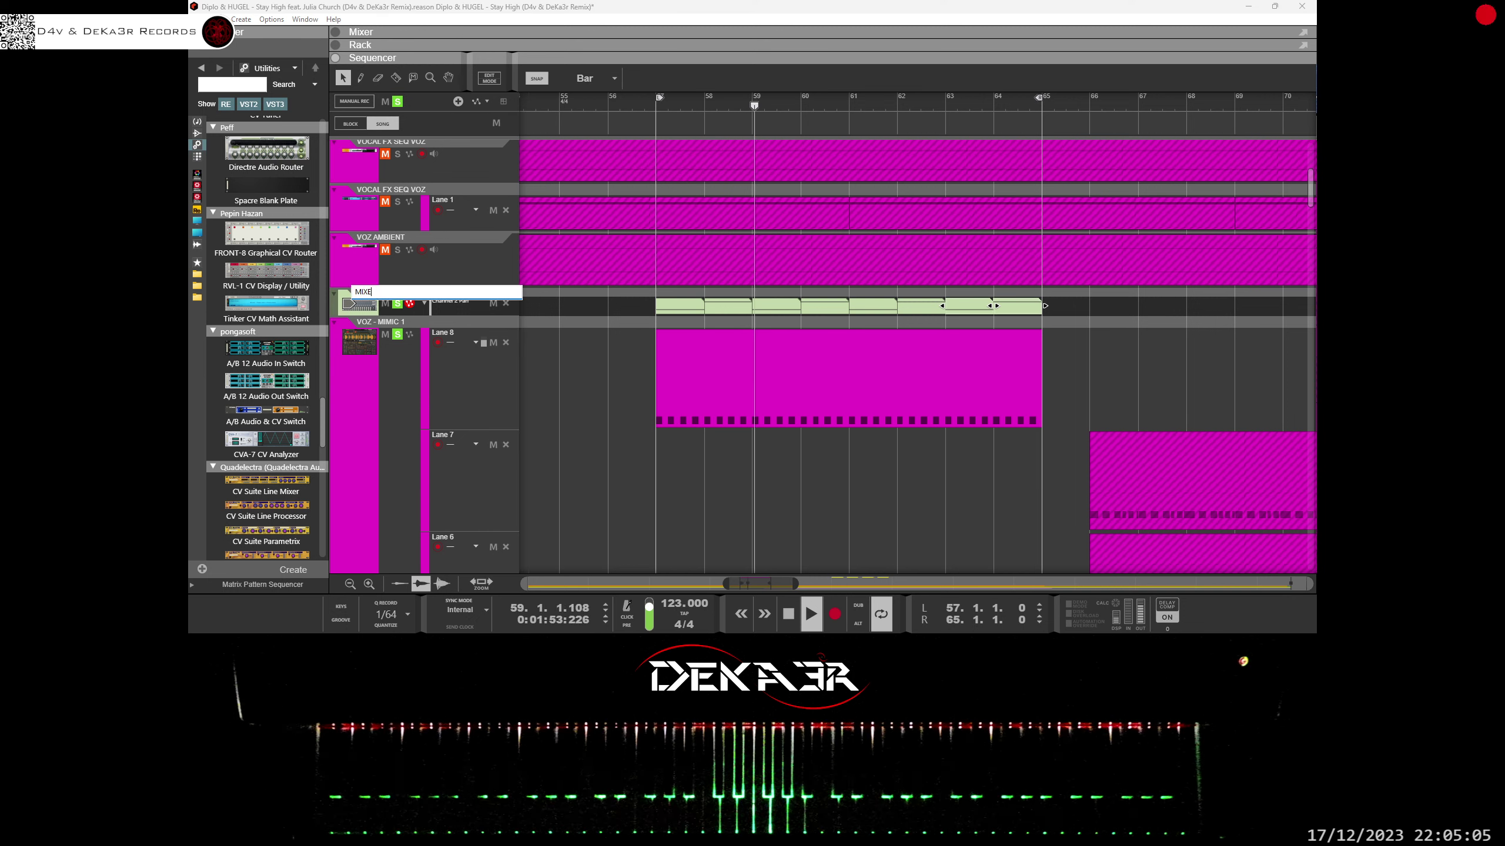
{"action": "type", "text": "R V"}
{"action": "key", "text": "BackSpace"}
{"action": "type", "text": "-"}
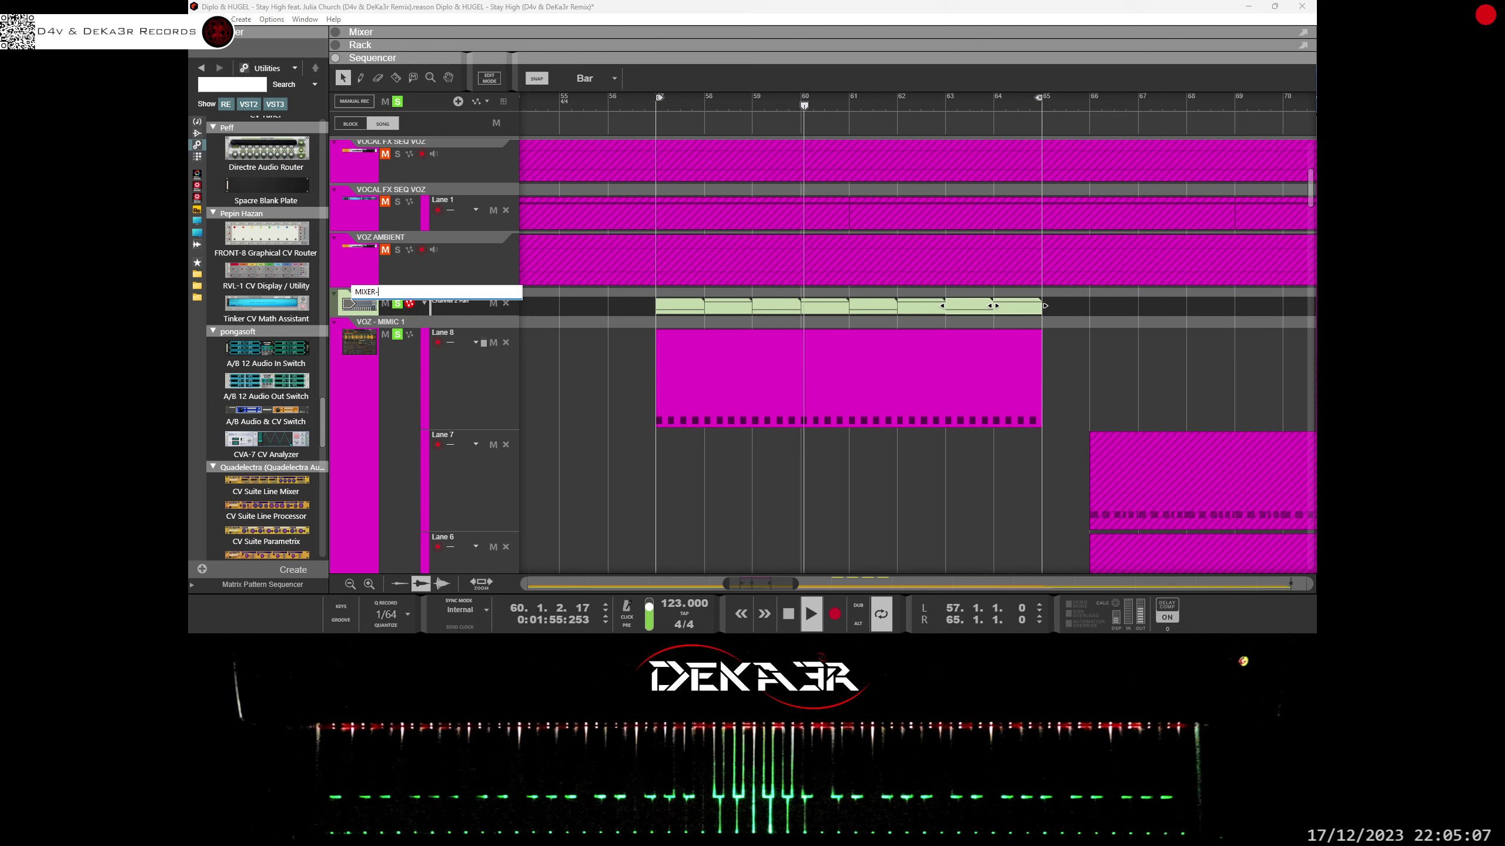
{"action": "type", "text": " VO"}
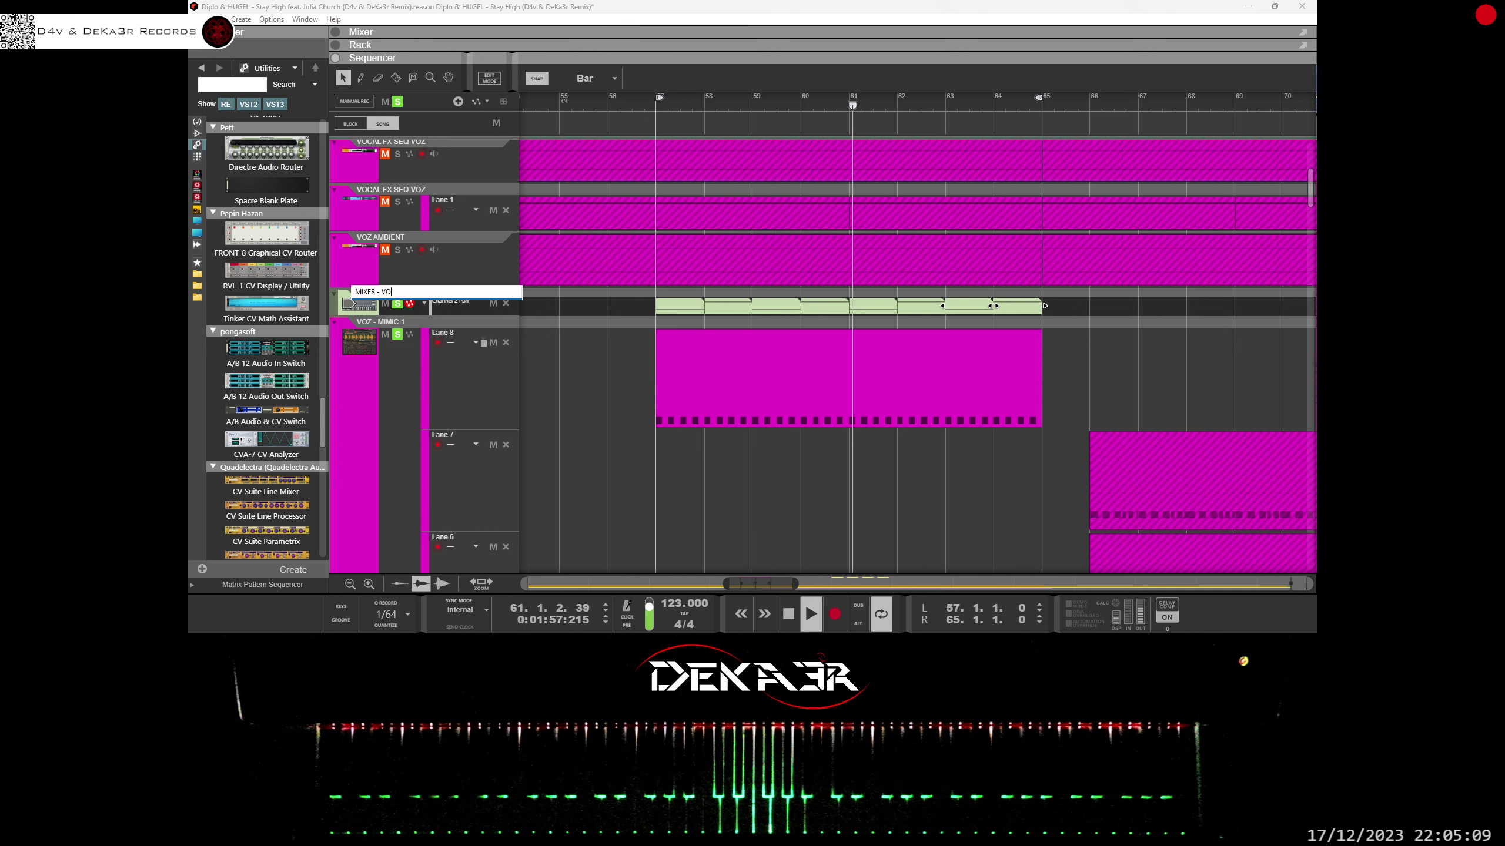
{"action": "type", "text": "Z MIMIC"}
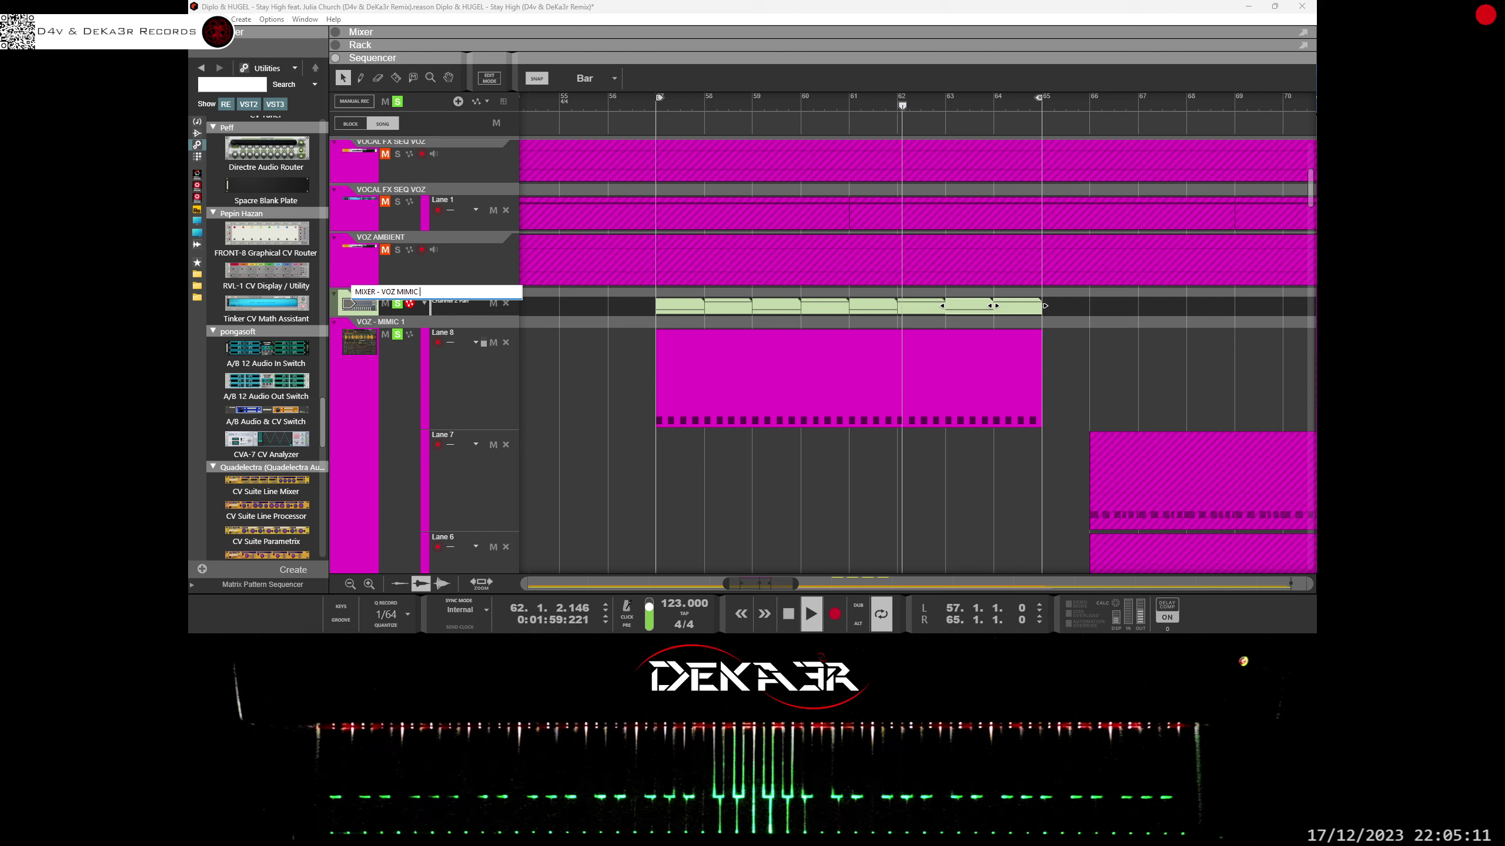
{"action": "type", "text": " 1"}
{"action": "key", "text": "Return"}
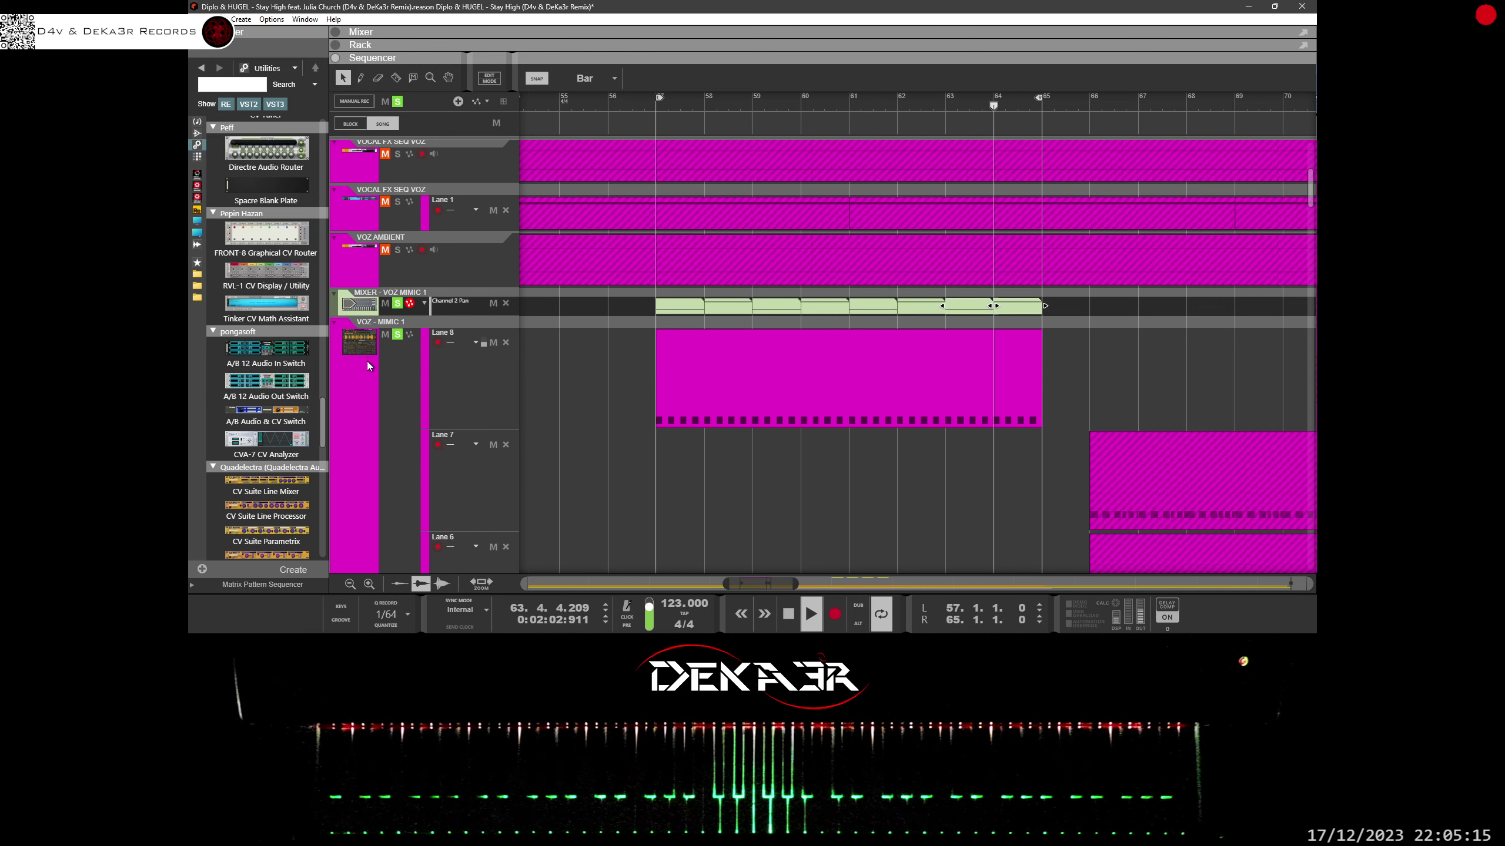
Step: Set the track color of MIXER - VOZ MIMIC 1 to Neon Violet
{"action": "right_click", "coordinate": [352, 344]}
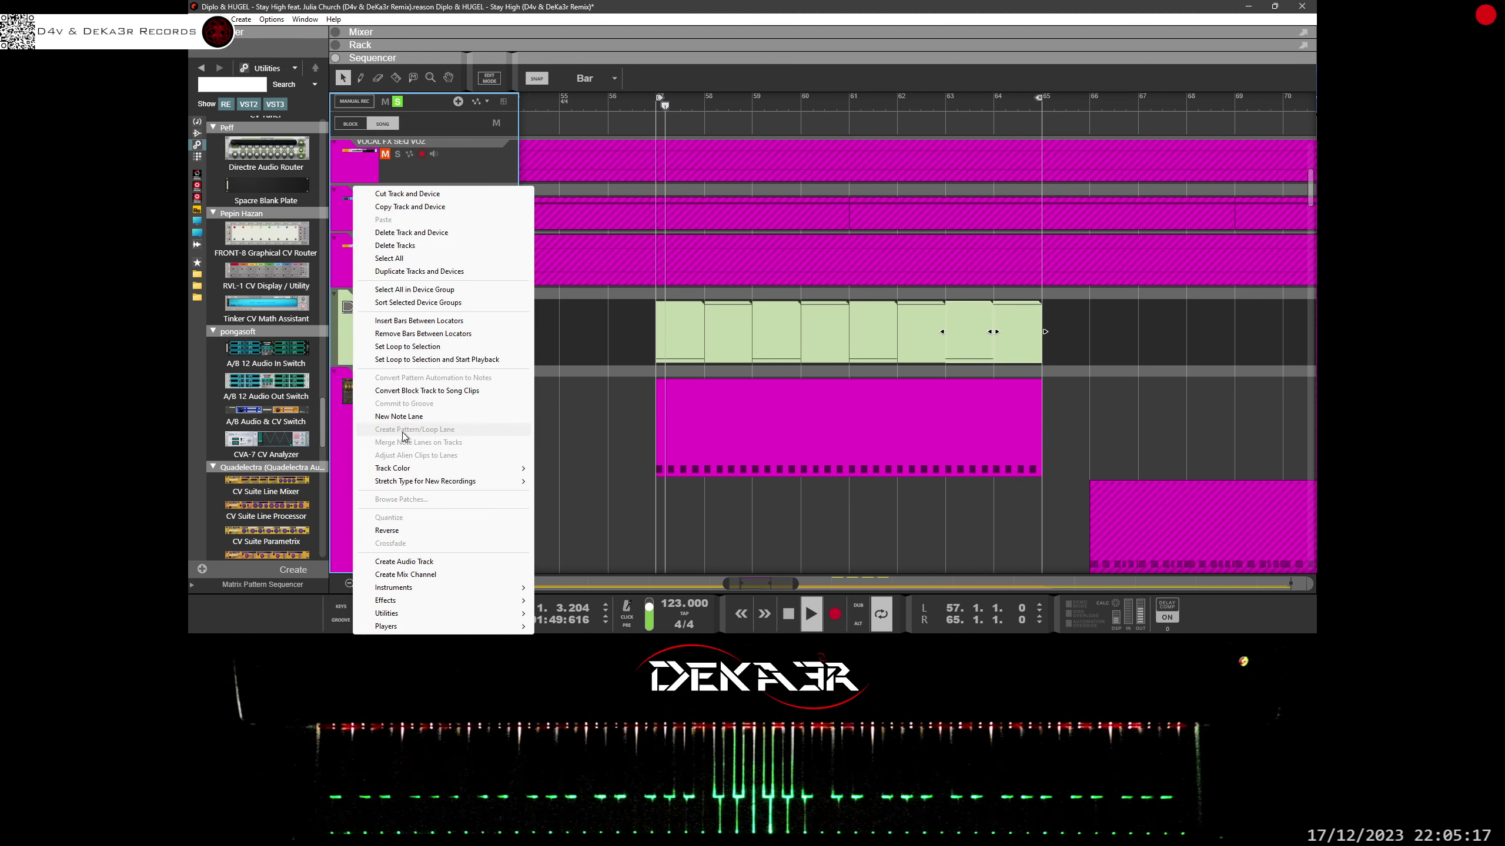
{"action": "mouse_move", "coordinate": [409, 469]}
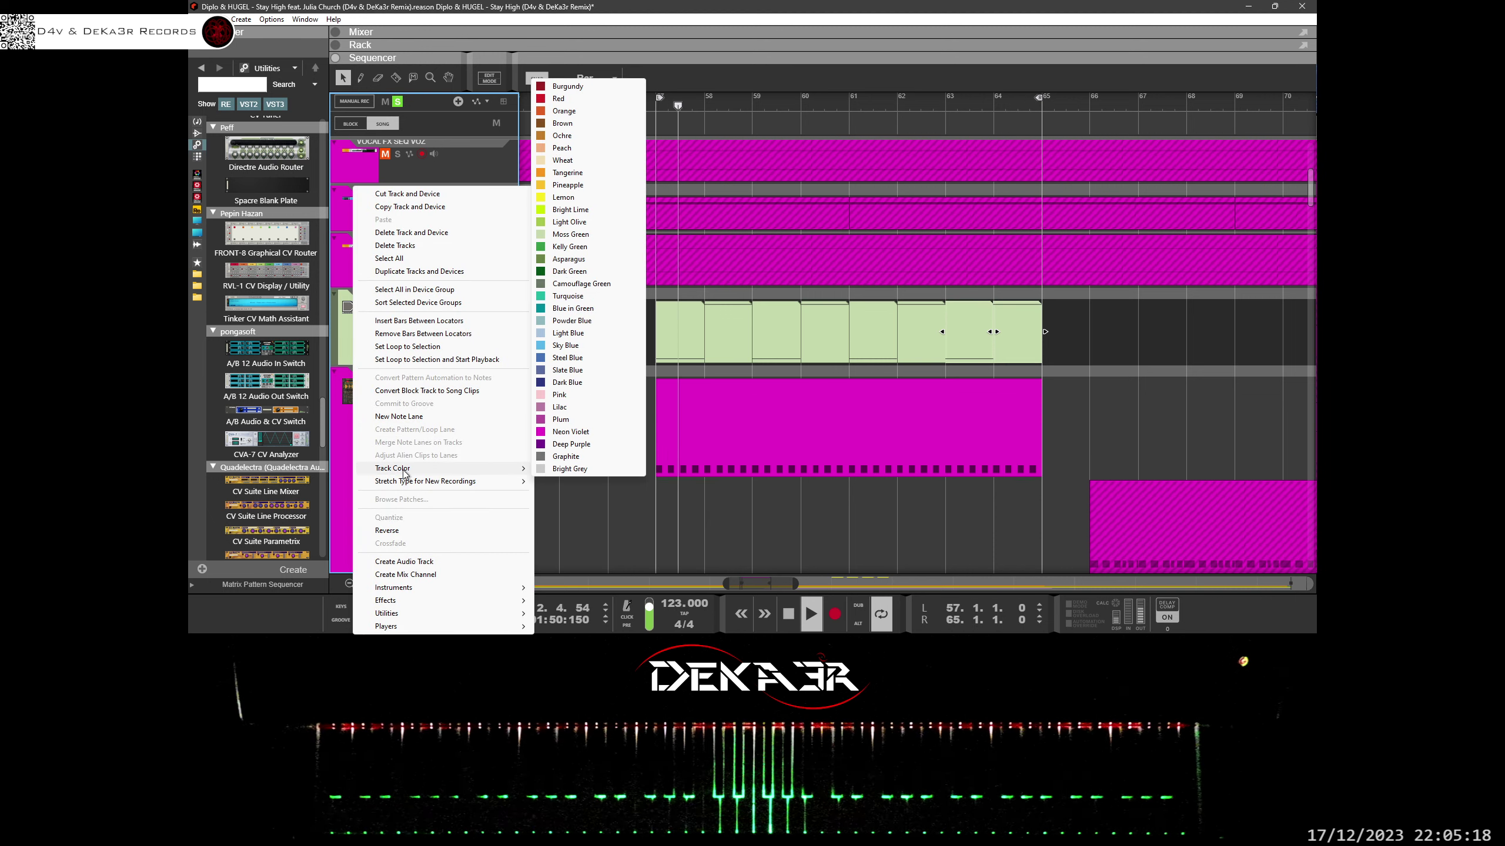
{"action": "left_click", "coordinate": [562, 435]}
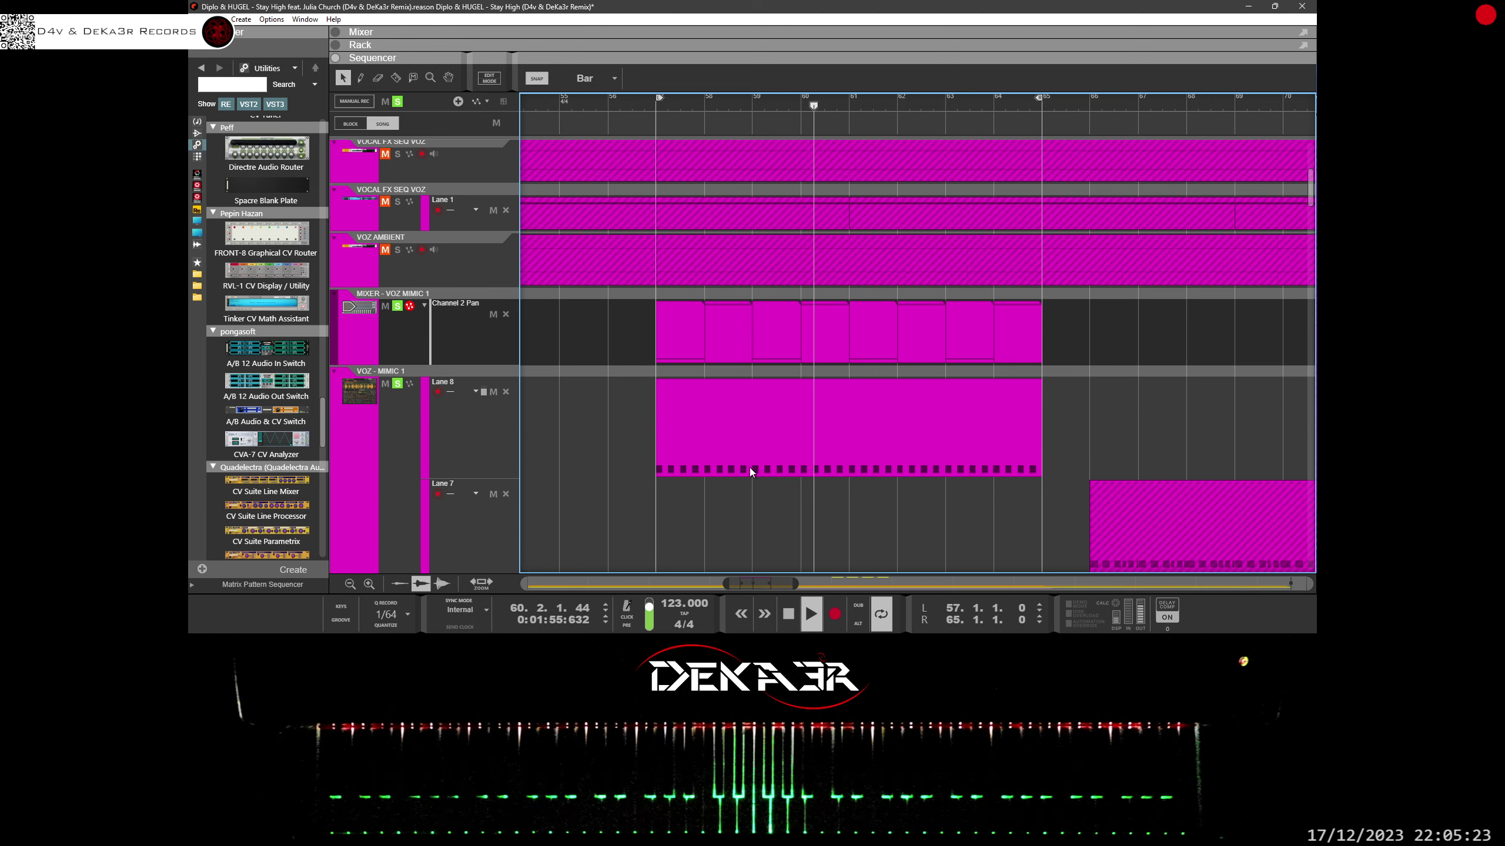
Step: In the VOZ - MIMIC 1 Lane 8 clip, delete the notes between the bar starts from bar 57 to bar 62
{"action": "left_click", "coordinate": [771, 441]}
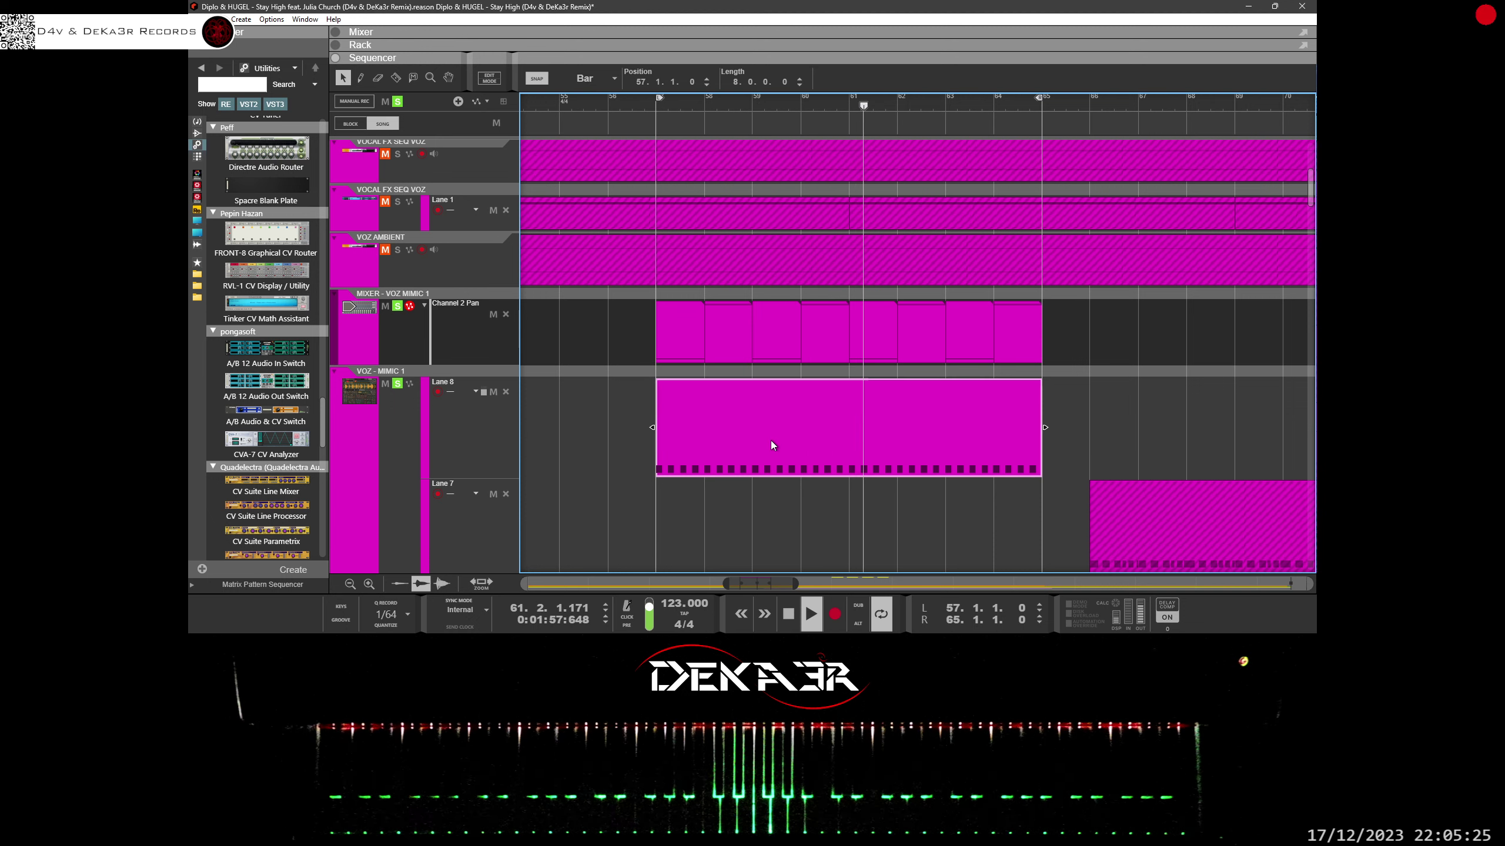
{"action": "double_click", "coordinate": [771, 440]}
{"action": "left_click_drag", "start_coordinate": [734, 236], "coordinate": [1003, 269]}
{"action": "key", "text": "Delete"}
{"action": "key", "text": "Delete"}
{"action": "key", "text": "Delete"}
{"action": "key", "text": "Delete"}
{"action": "key", "text": "Delete"}
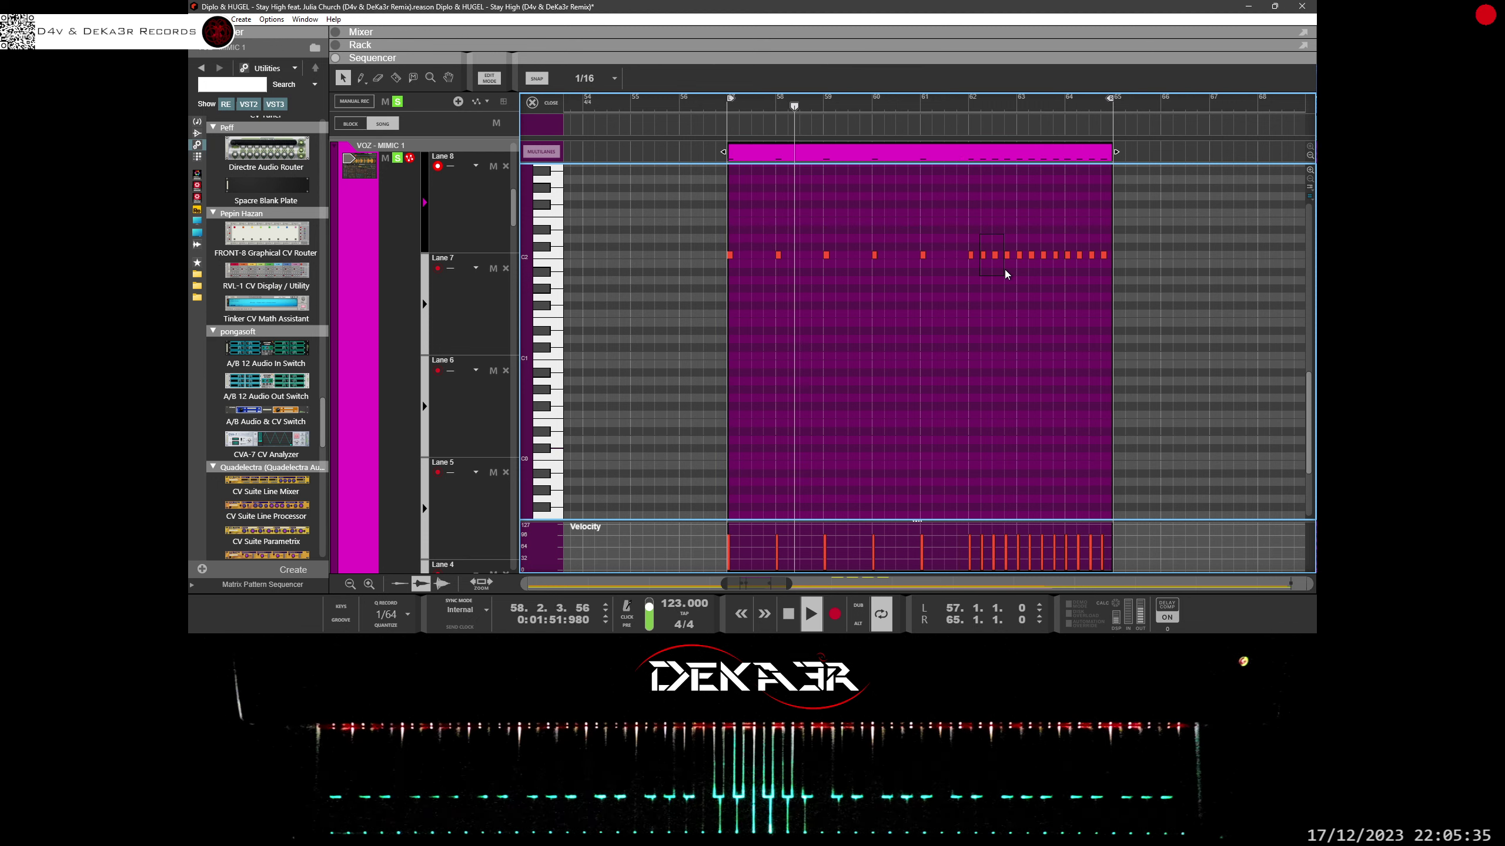
Step: Delete the Lane 8 notes at the starts of bars 58 and 60
{"action": "left_click", "coordinate": [778, 255]}
{"action": "key", "text": "Delete"}
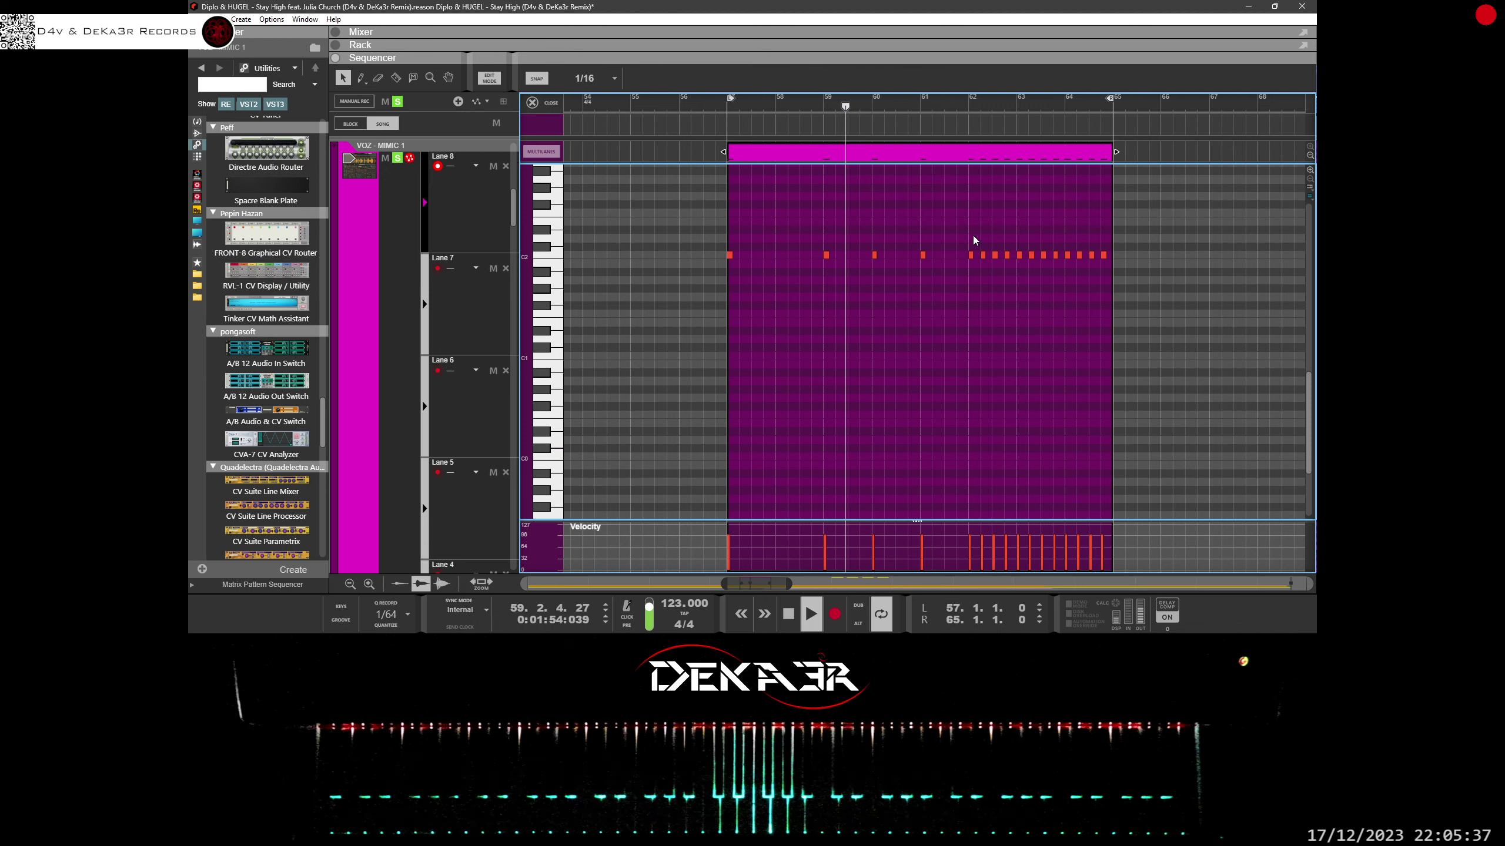
{"action": "left_click_drag", "start_coordinate": [864, 231], "coordinate": [910, 285]}
{"action": "key", "text": "Delete"}
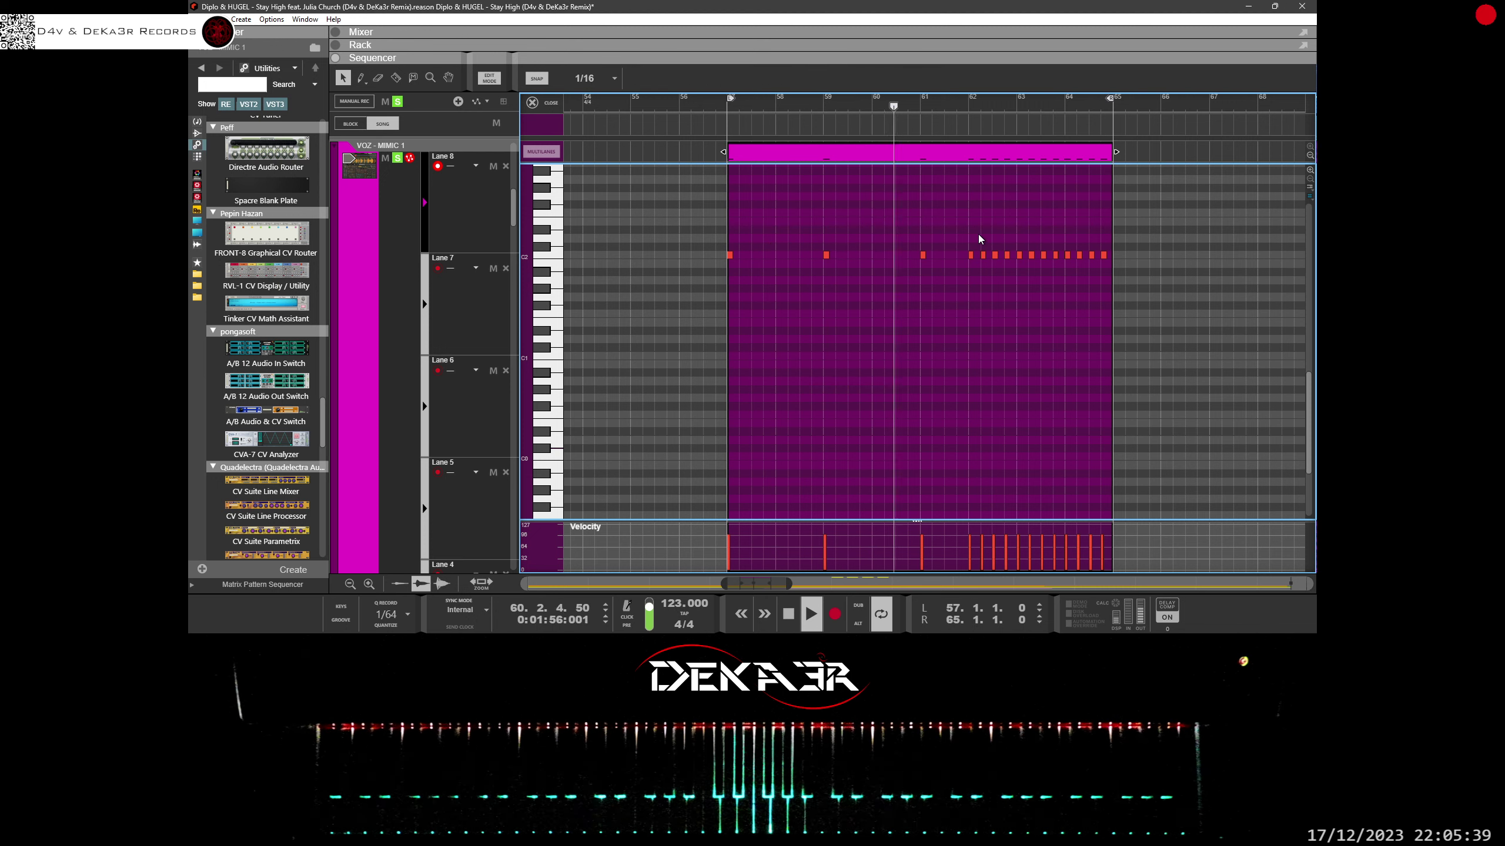
{"action": "left_click_drag", "start_coordinate": [981, 235], "coordinate": [1058, 273]}
{"action": "key", "text": "Delete"}
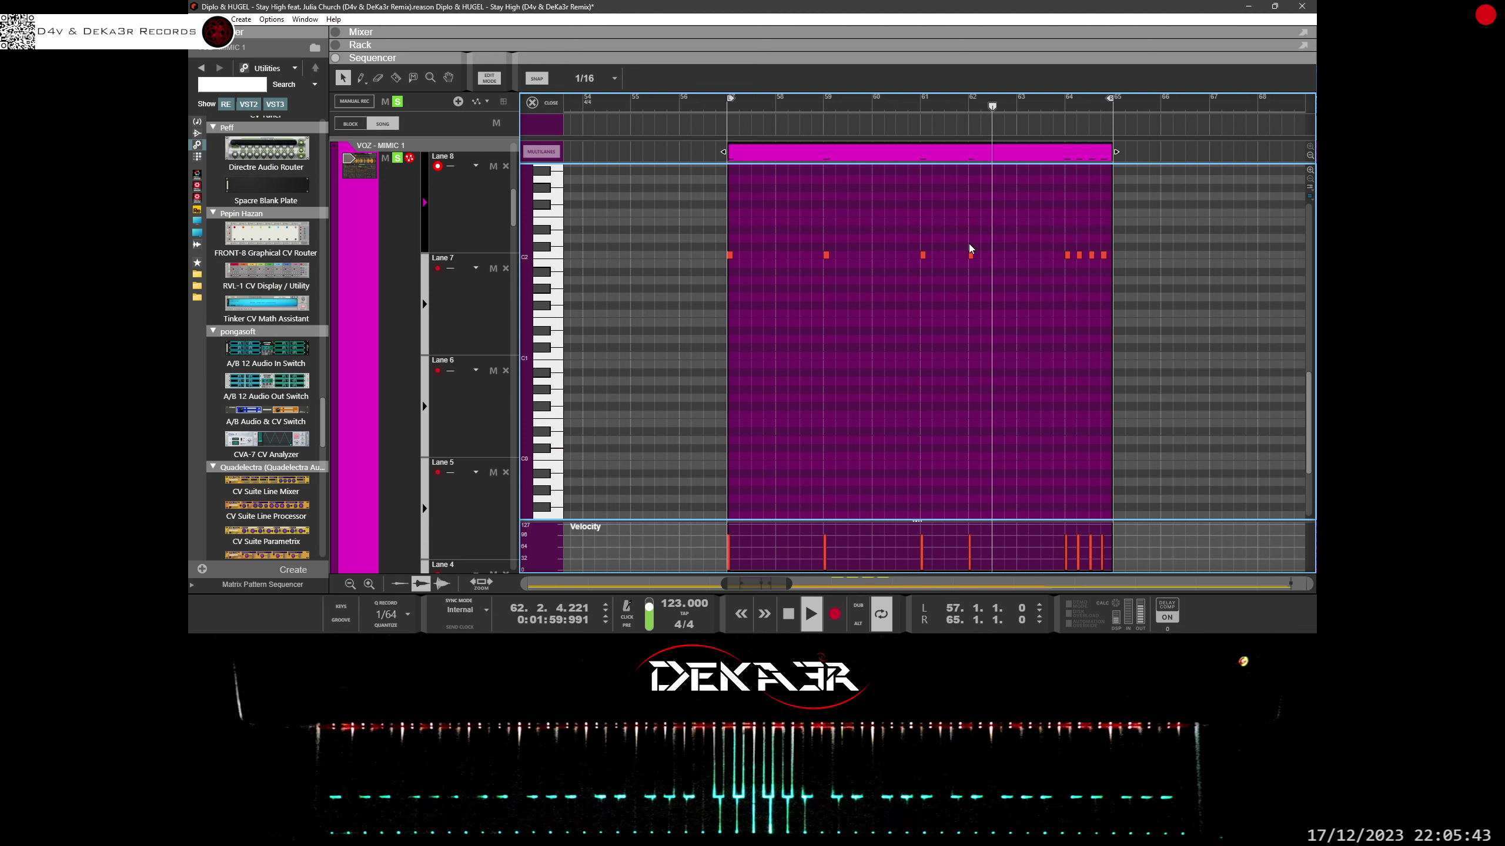
{"action": "key", "text": "ctrl+z"}
Step: Delete all Lane 8 notes from bar 62 onward except the one at bar 63, and close the note editor
{"action": "left_click_drag", "start_coordinate": [953, 226], "coordinate": [1148, 283]}
{"action": "key", "text": "Delete"}
{"action": "key", "text": "Delete"}
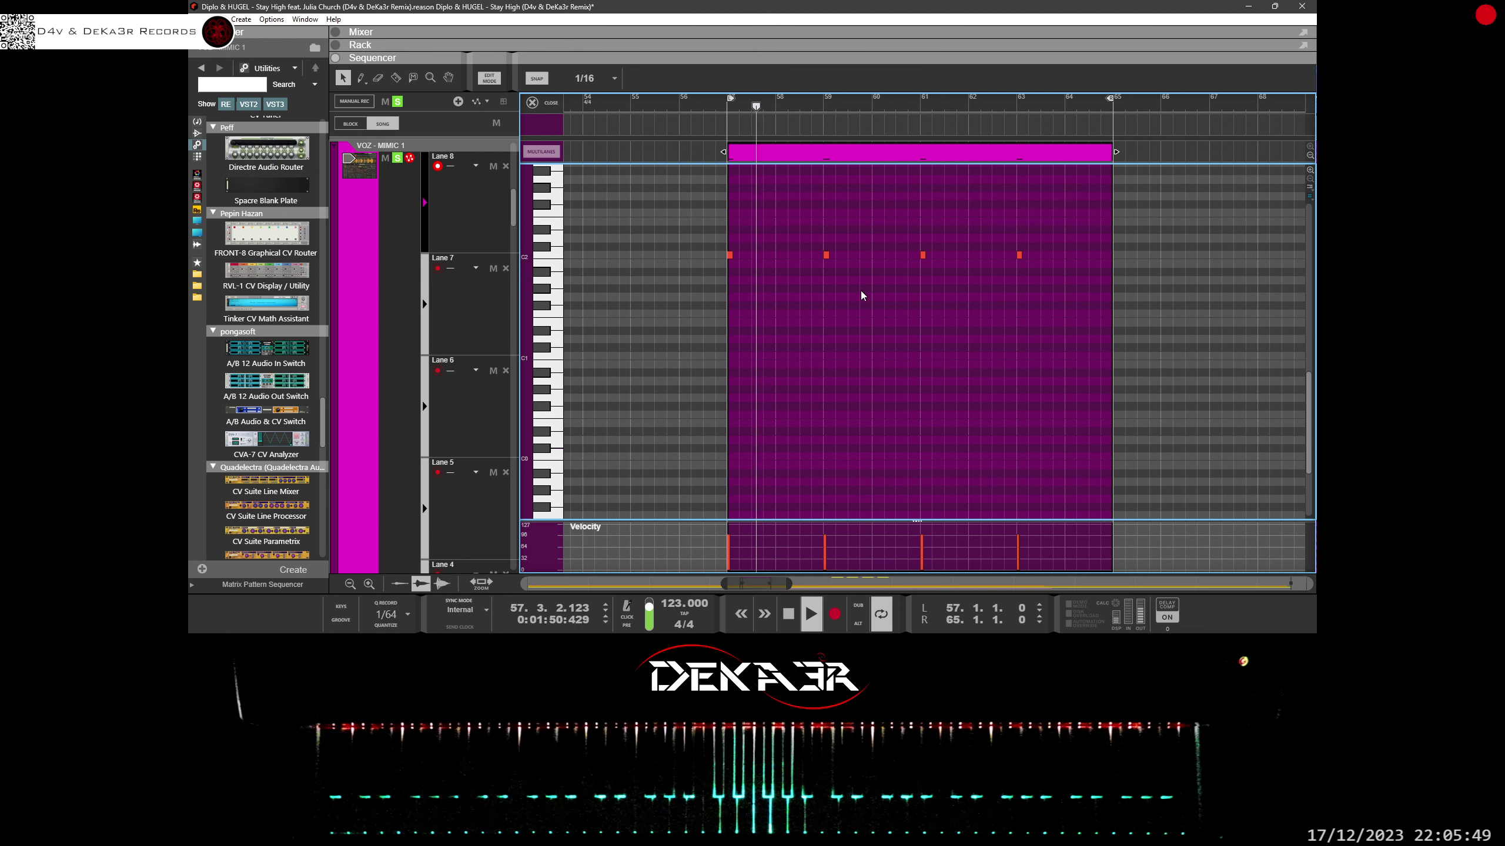
{"action": "left_click", "coordinate": [533, 102]}
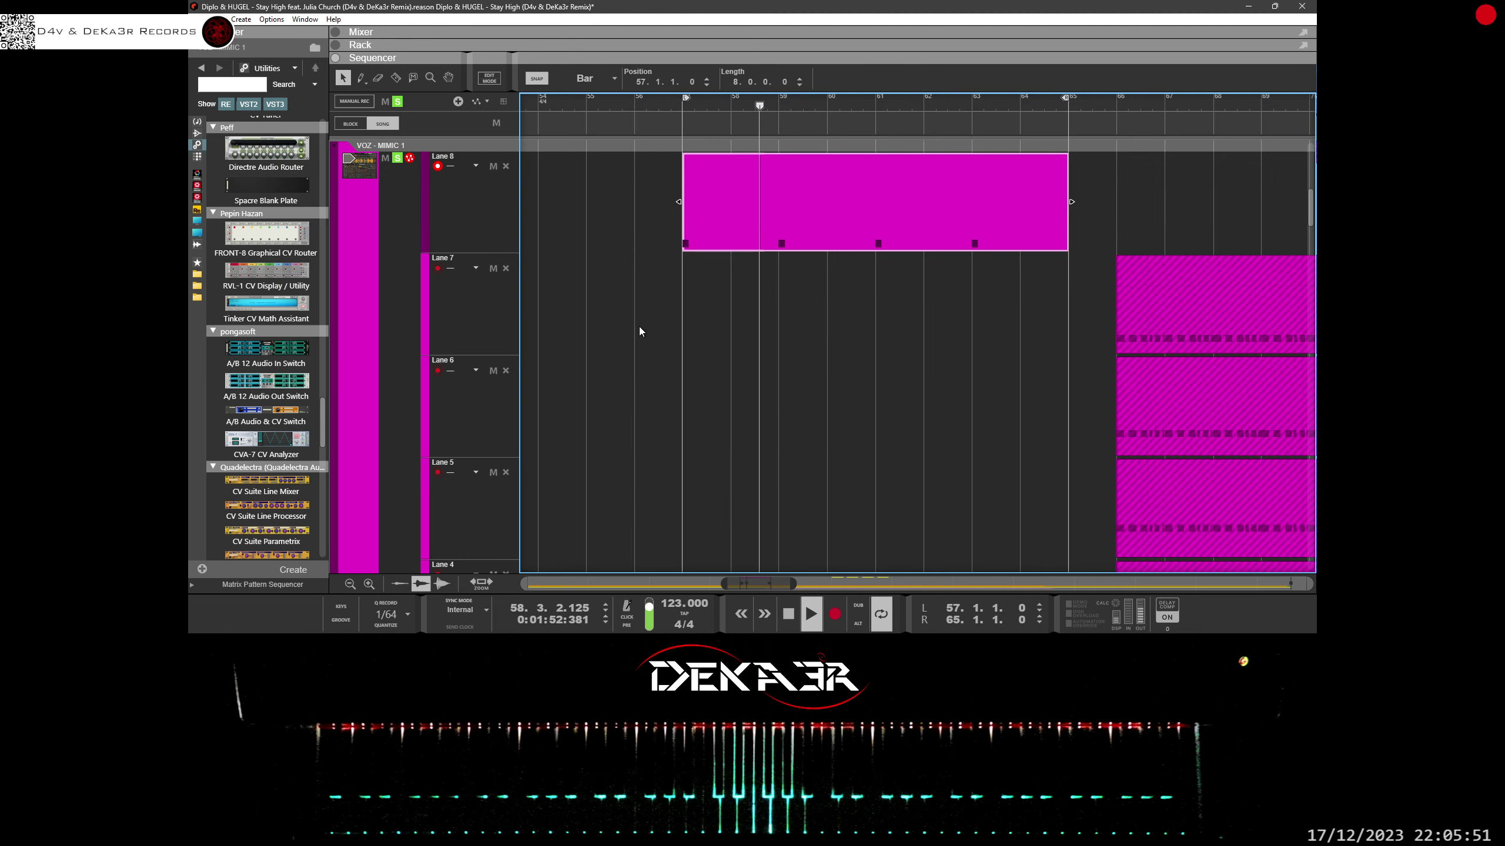
Step: Replace the bar 59 Channel 2 Pan clip with a clip of the bar 58 kind, and clear the pan clips from bars 58, 60 and 61
{"action": "scroll", "coordinate": [764, 348], "scroll_direction": "up", "scroll_amount": 3}
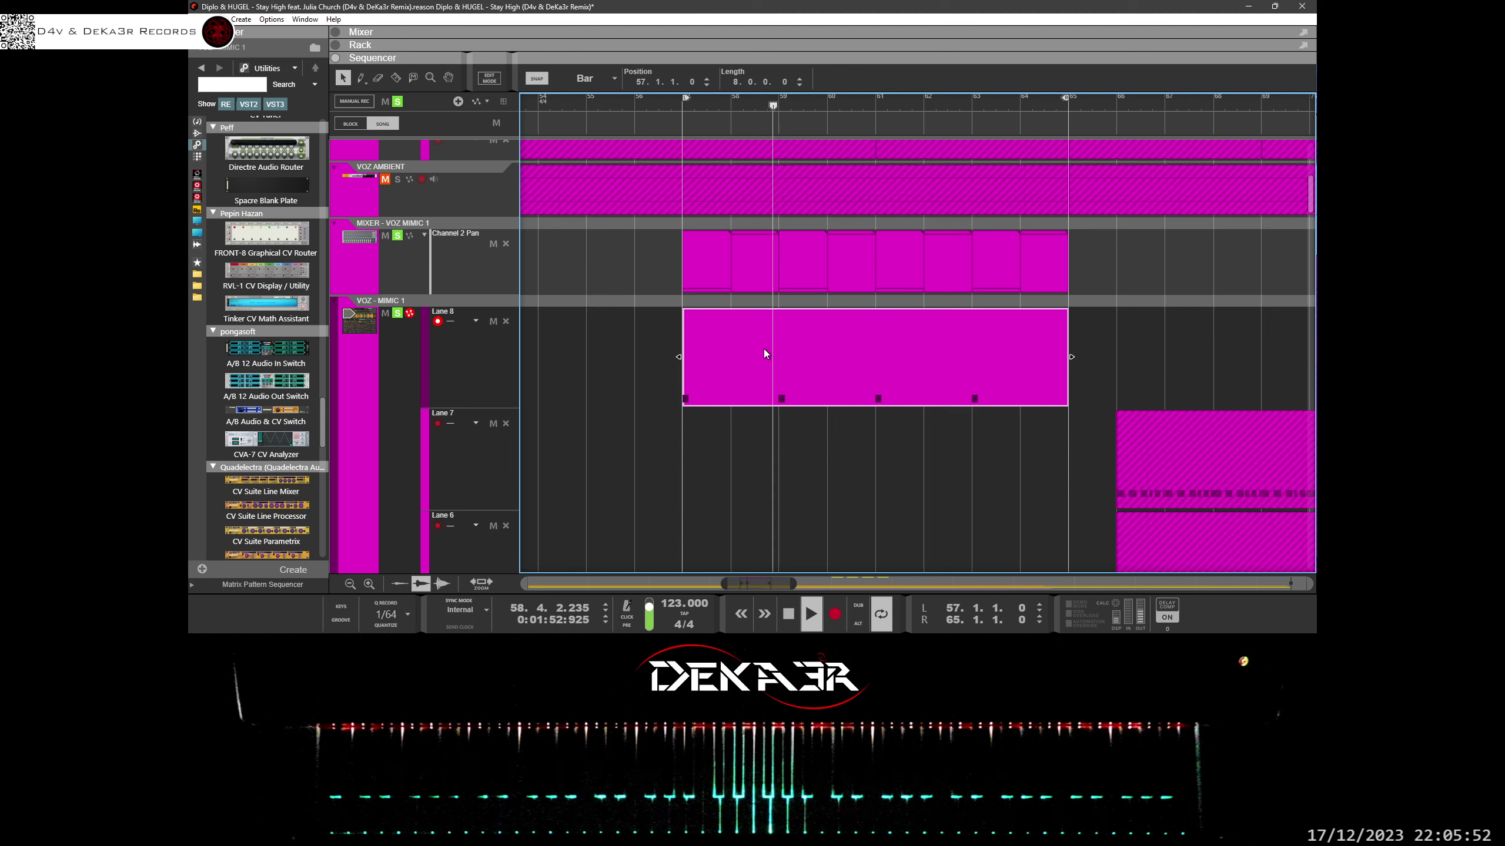
{"action": "left_click", "coordinate": [781, 267]}
{"action": "key", "text": "Delete"}
{"action": "left_click", "coordinate": [895, 268]}
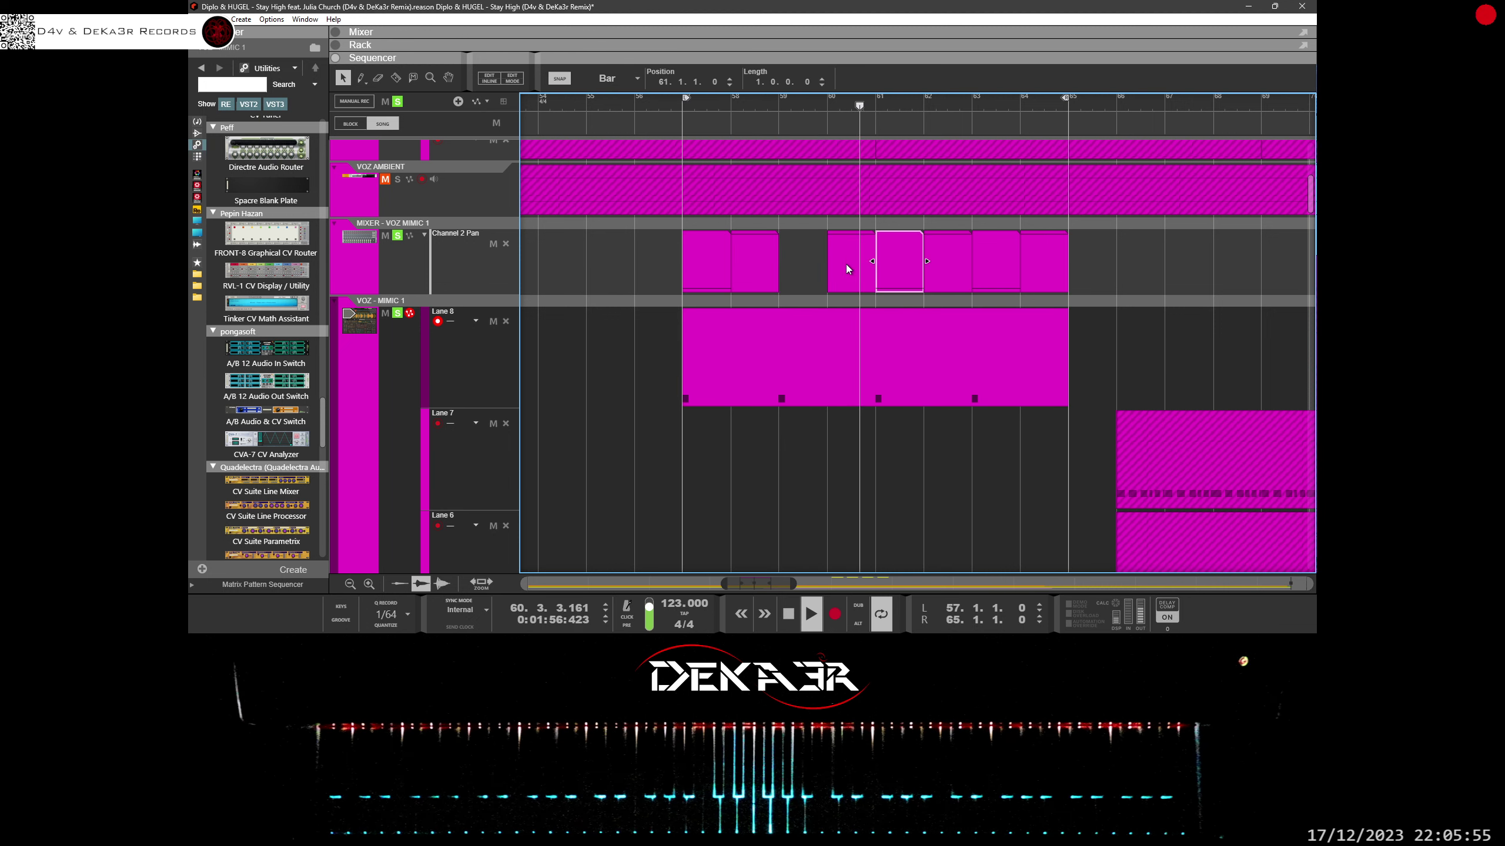
{"action": "key", "text": "Delete"}
{"action": "left_click", "coordinate": [754, 264]}
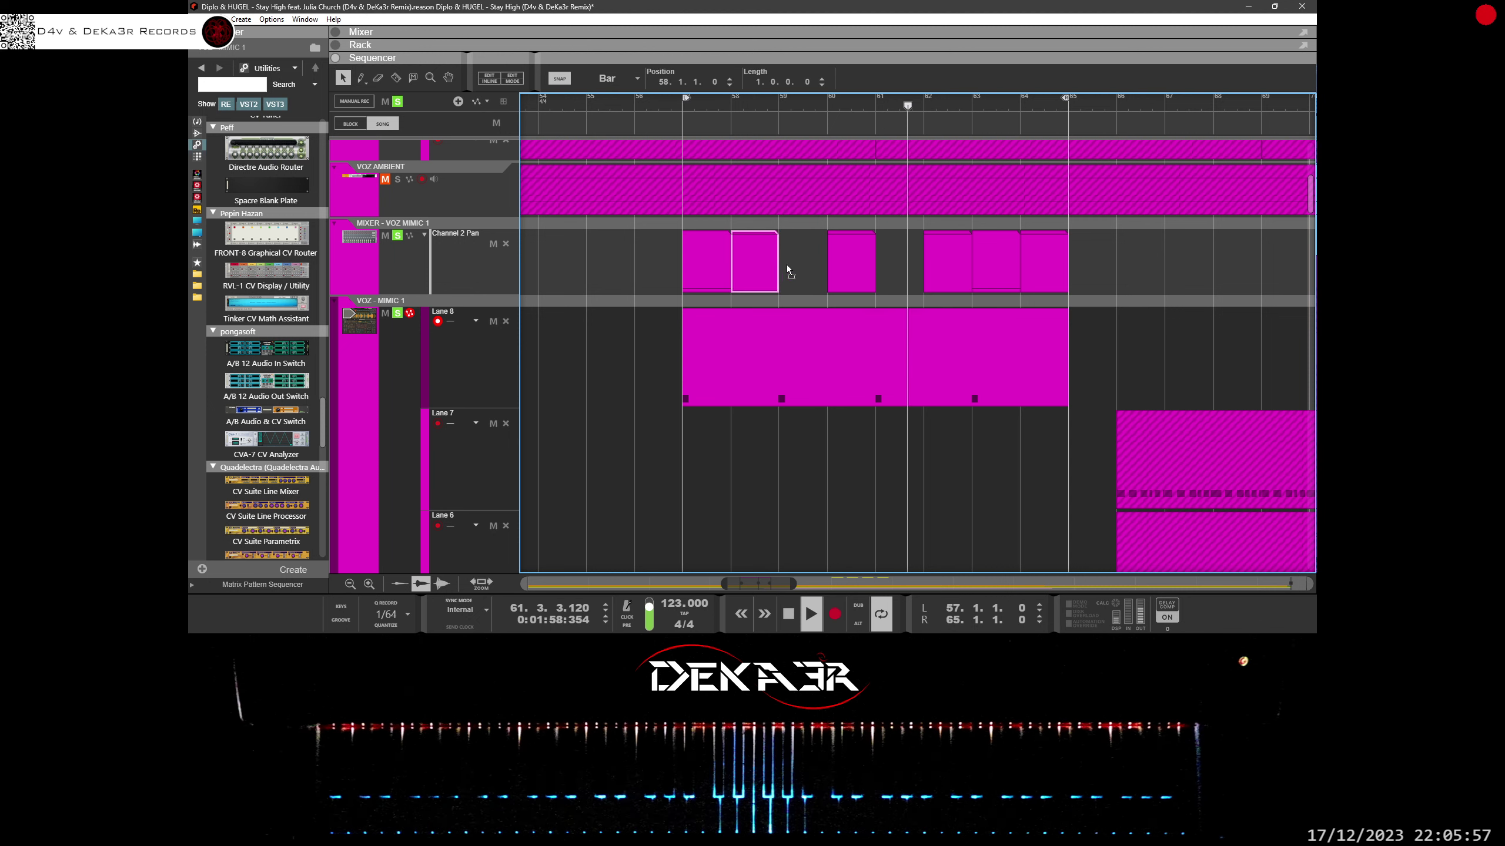
{"action": "left_click_drag", "start_coordinate": [786, 264], "coordinate": [886, 266]}
{"action": "key", "text": "Delete"}
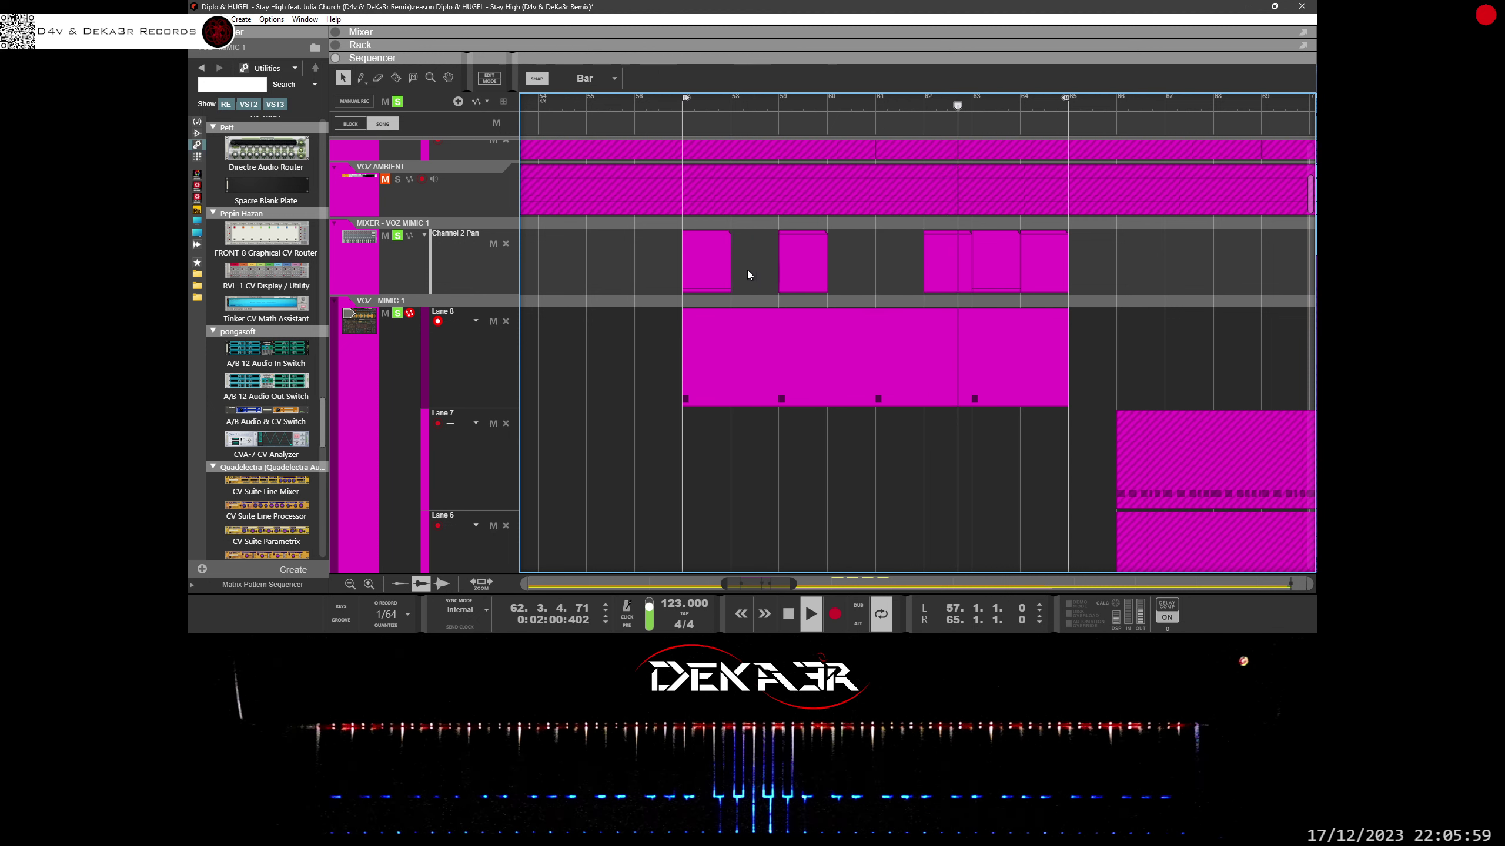
Step: Move the pan clips from bars 63 and 64 to bars 61 and 63, deleting the clip at bar 62
{"action": "left_click_drag", "start_coordinate": [994, 264], "coordinate": [911, 267]}
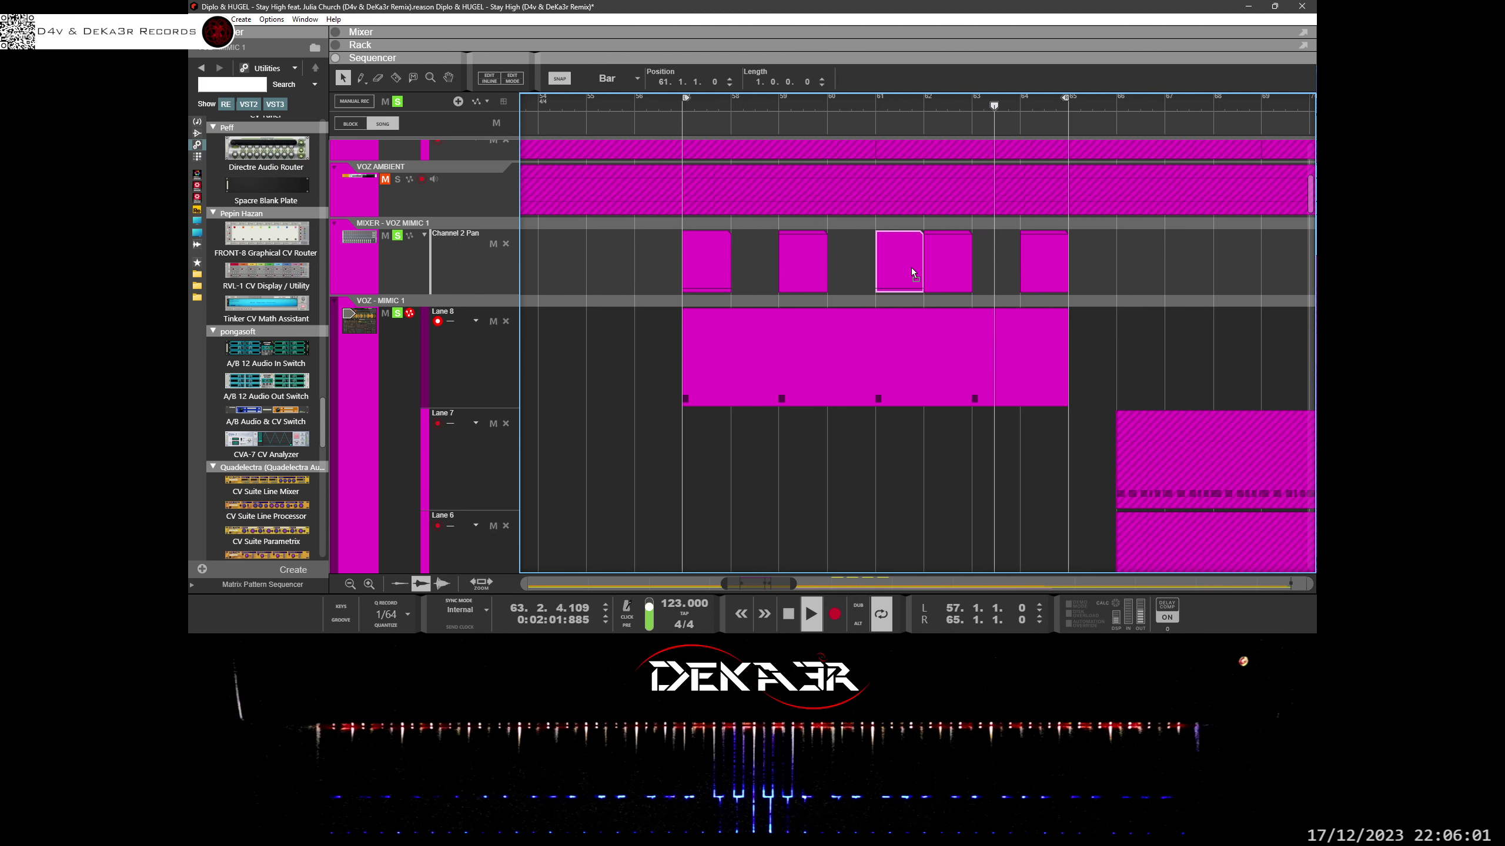
{"action": "left_click", "coordinate": [941, 269]}
{"action": "key", "text": "Delete"}
{"action": "left_click_drag", "start_coordinate": [1029, 261], "coordinate": [996, 262]}
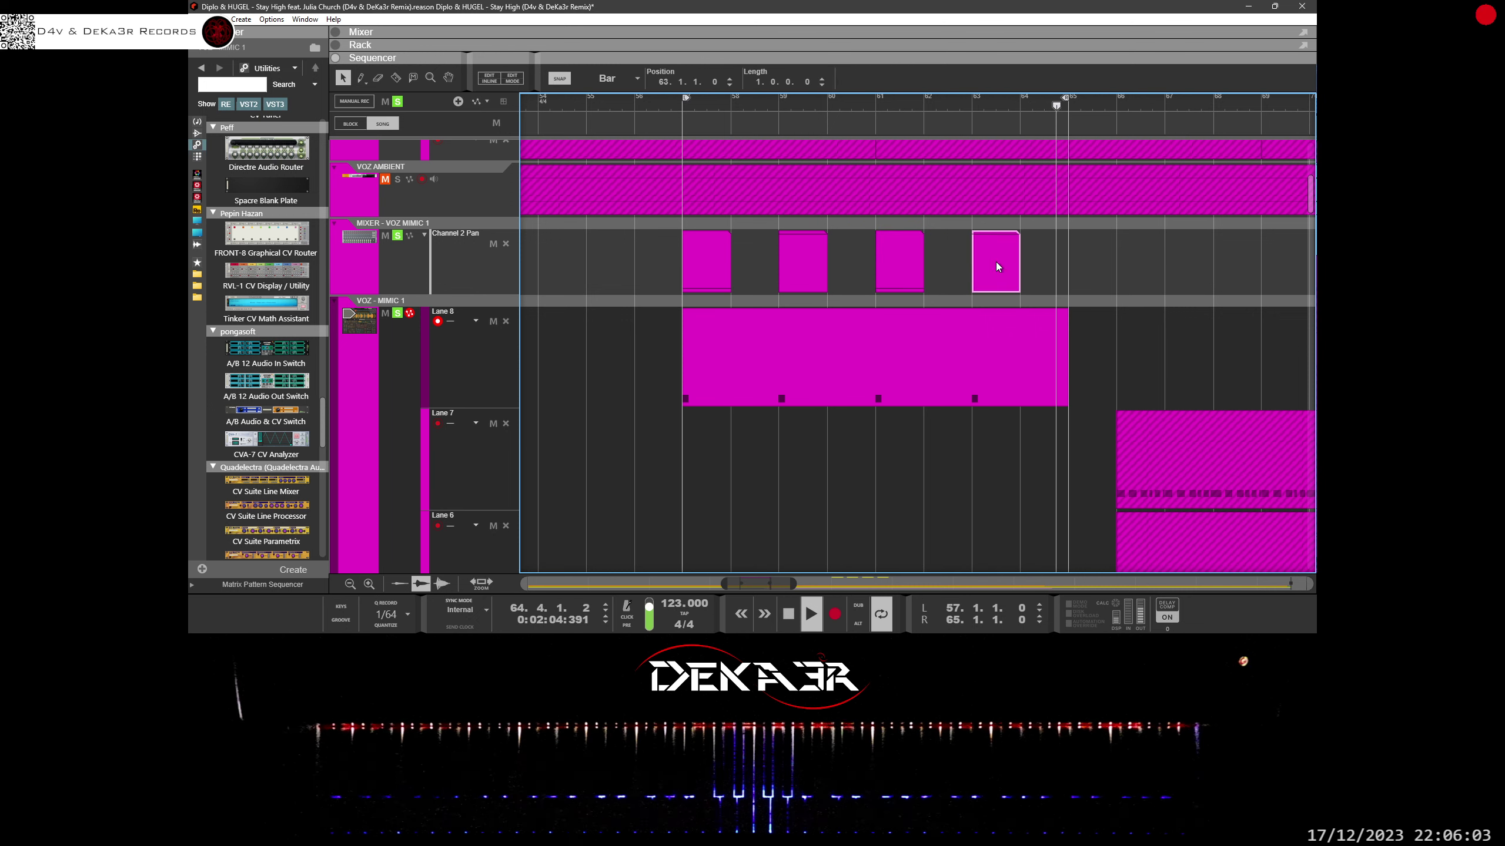
Step: Join the four Channel 2 Pan clips into one clip and extend its end to bar 65
{"action": "left_click_drag", "start_coordinate": [1102, 258], "coordinate": [620, 259]}
{"action": "right_click", "coordinate": [693, 272]}
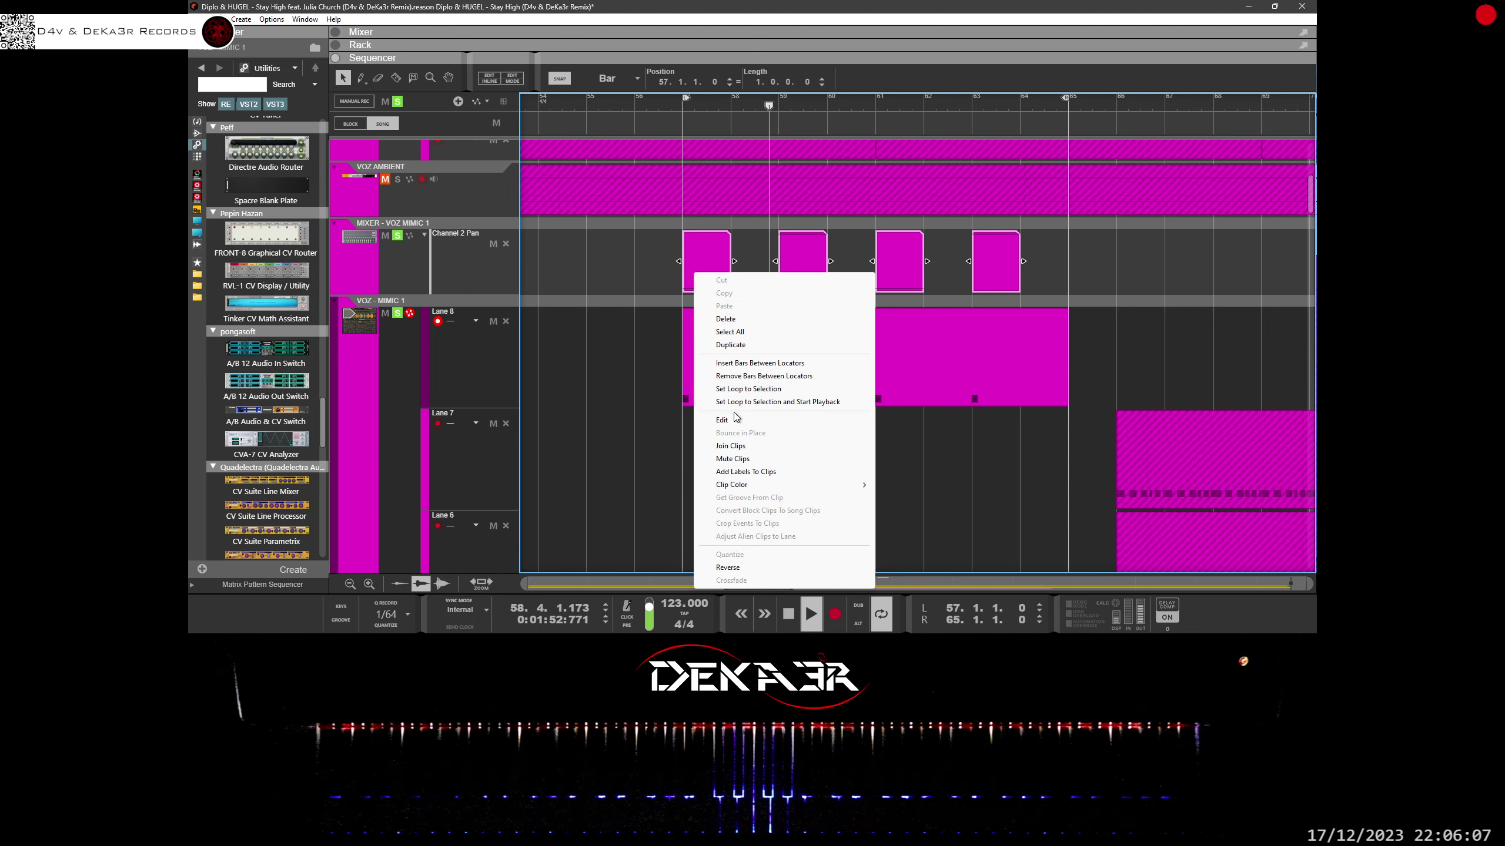
{"action": "left_click", "coordinate": [730, 445]}
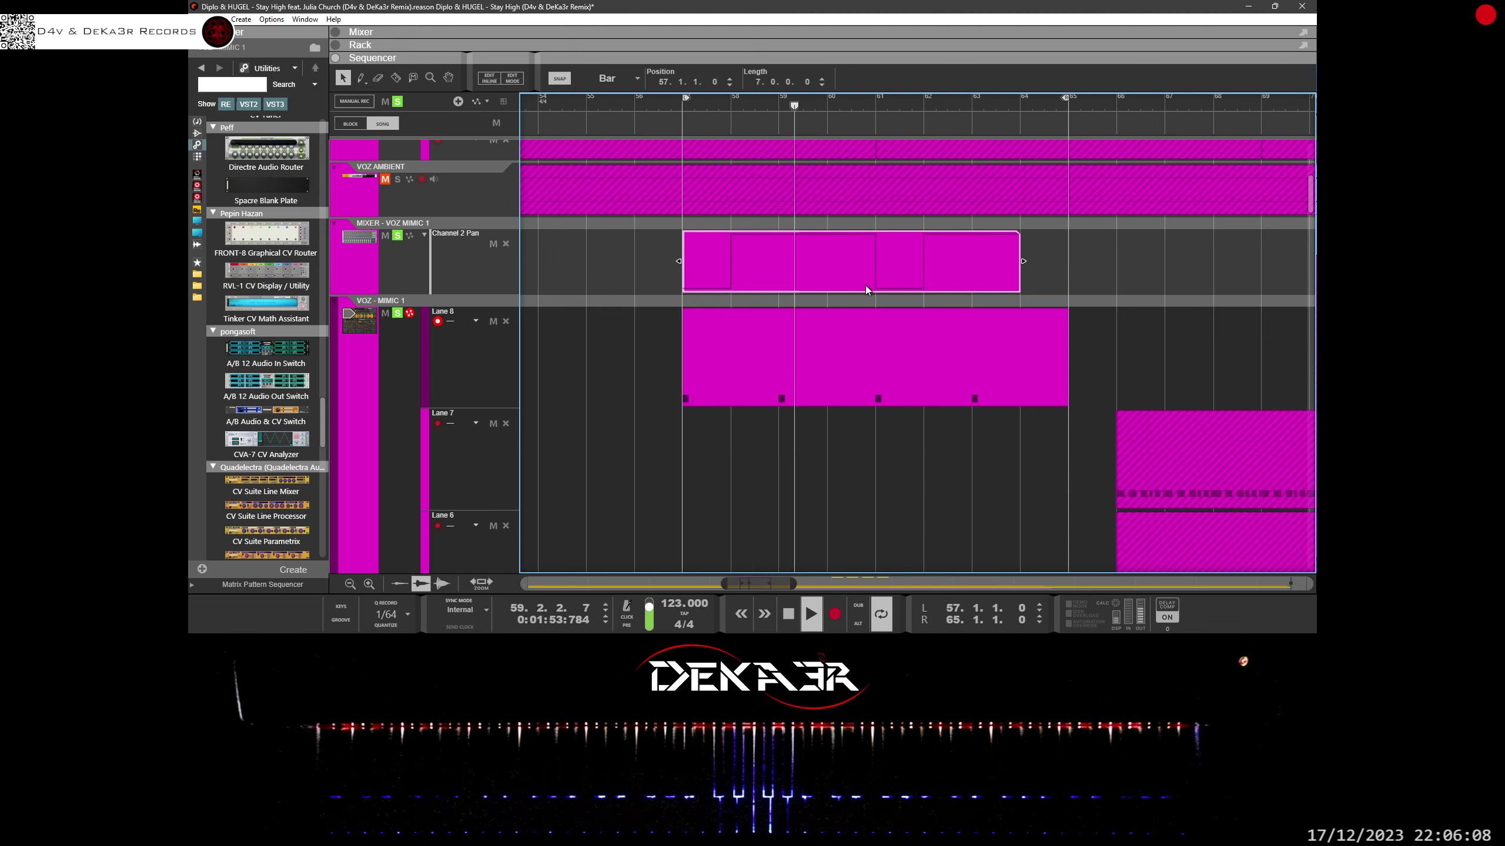
{"action": "left_click", "coordinate": [1053, 268]}
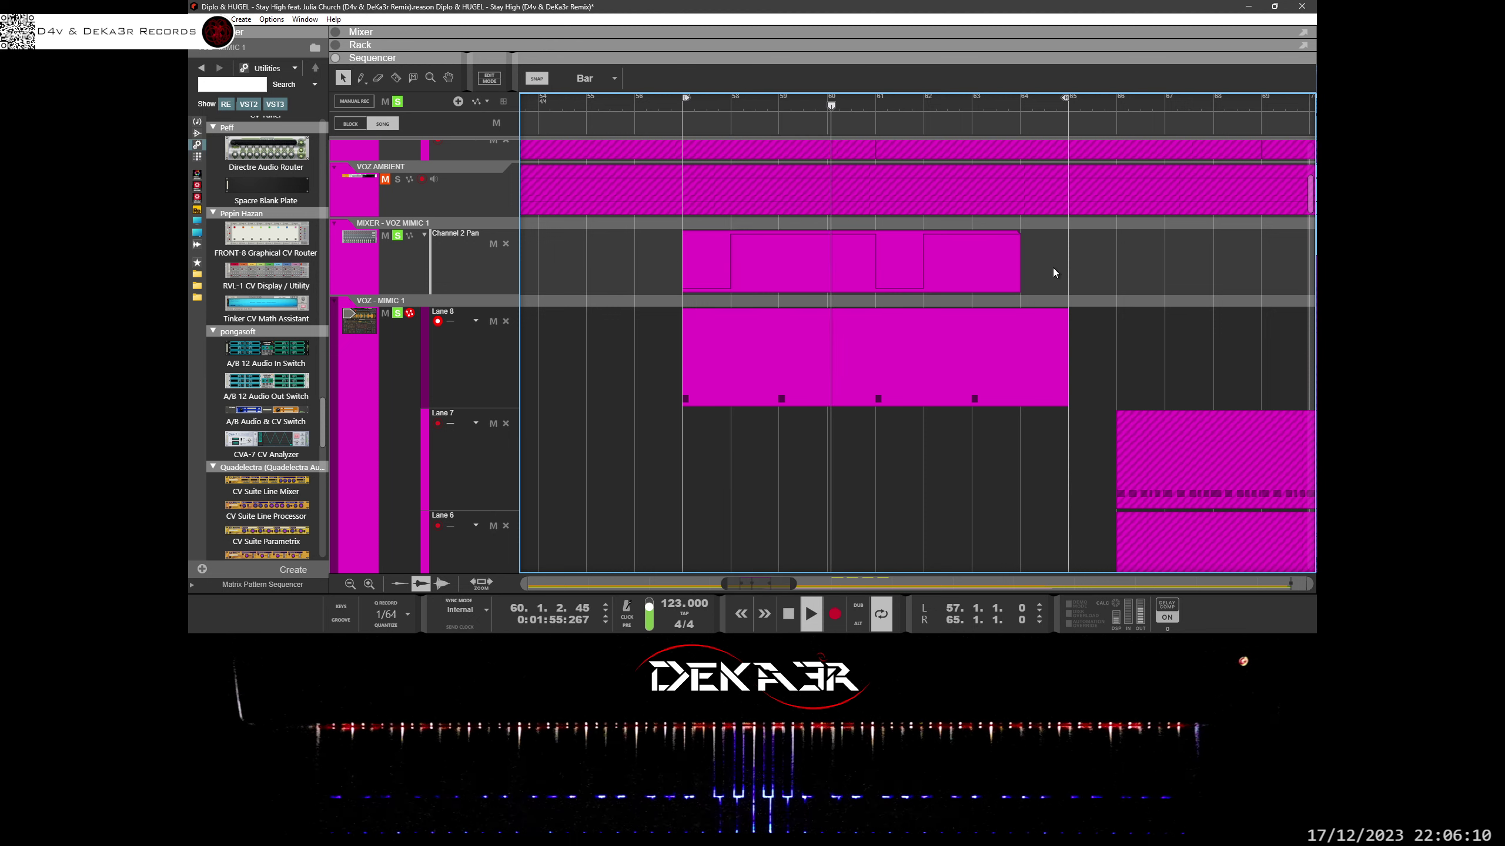
{"action": "left_click", "coordinate": [1010, 262]}
{"action": "left_click_drag", "start_coordinate": [1019, 264], "coordinate": [1053, 261]}
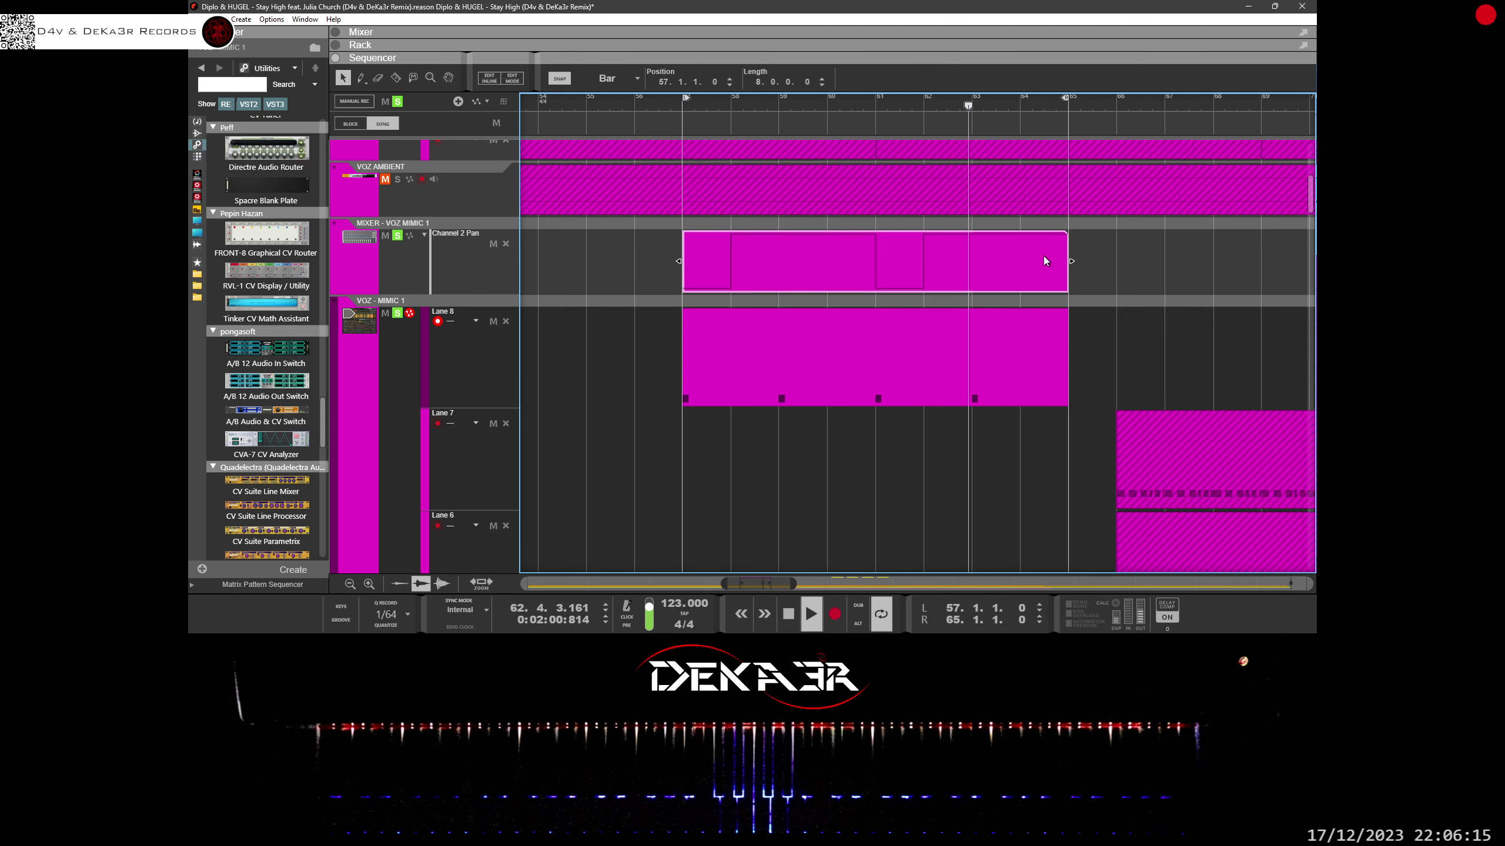
{"action": "left_click", "coordinate": [640, 287]}
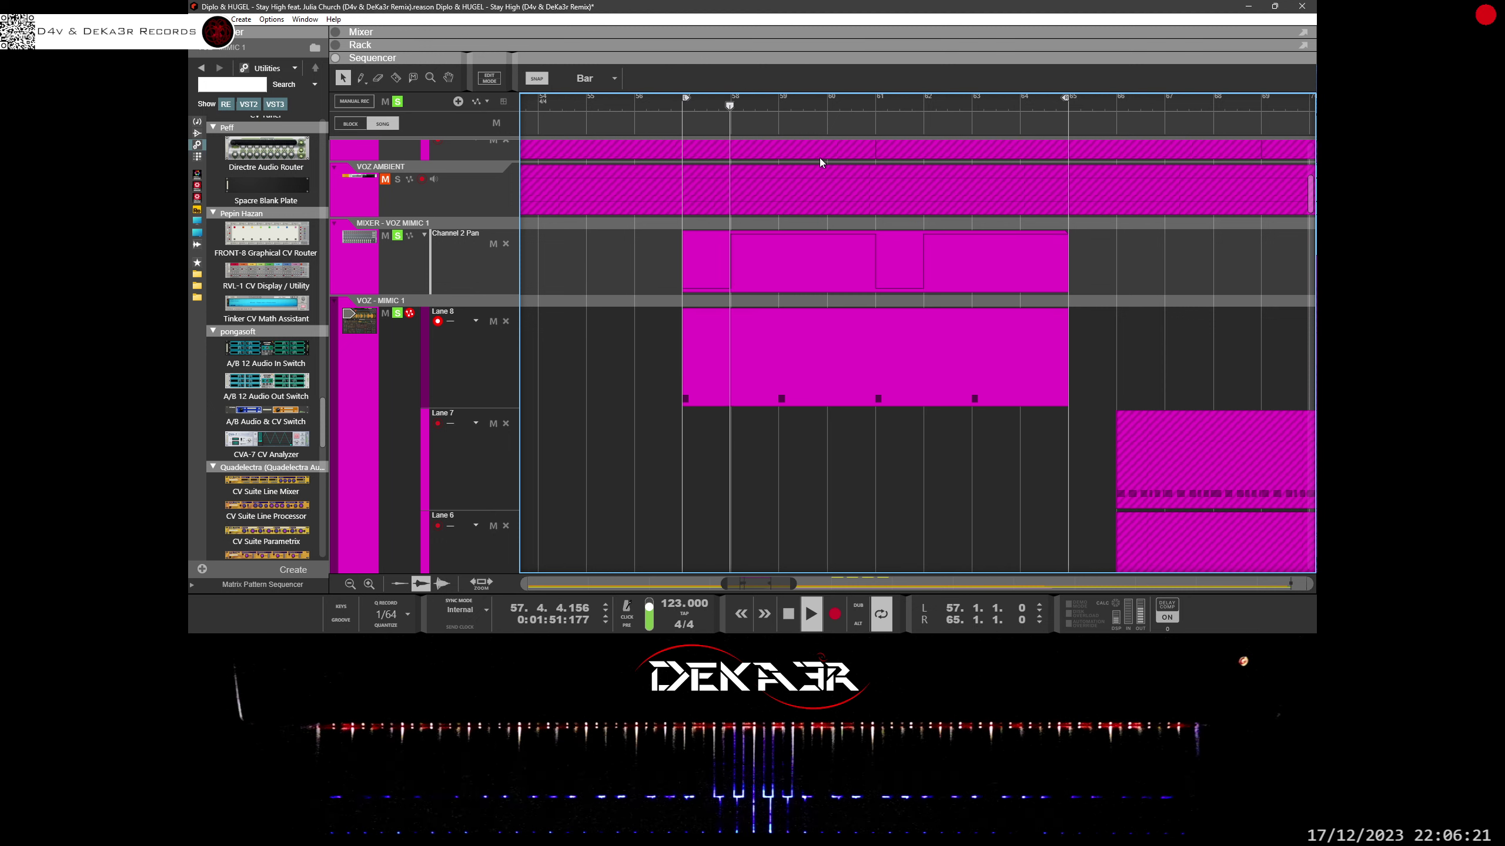
Step: Loop bar 57 only and set the Channel 2 Pan clip's lower automation point at bar 58 to -54
{"action": "left_click_drag", "start_coordinate": [1065, 97], "coordinate": [713, 99]}
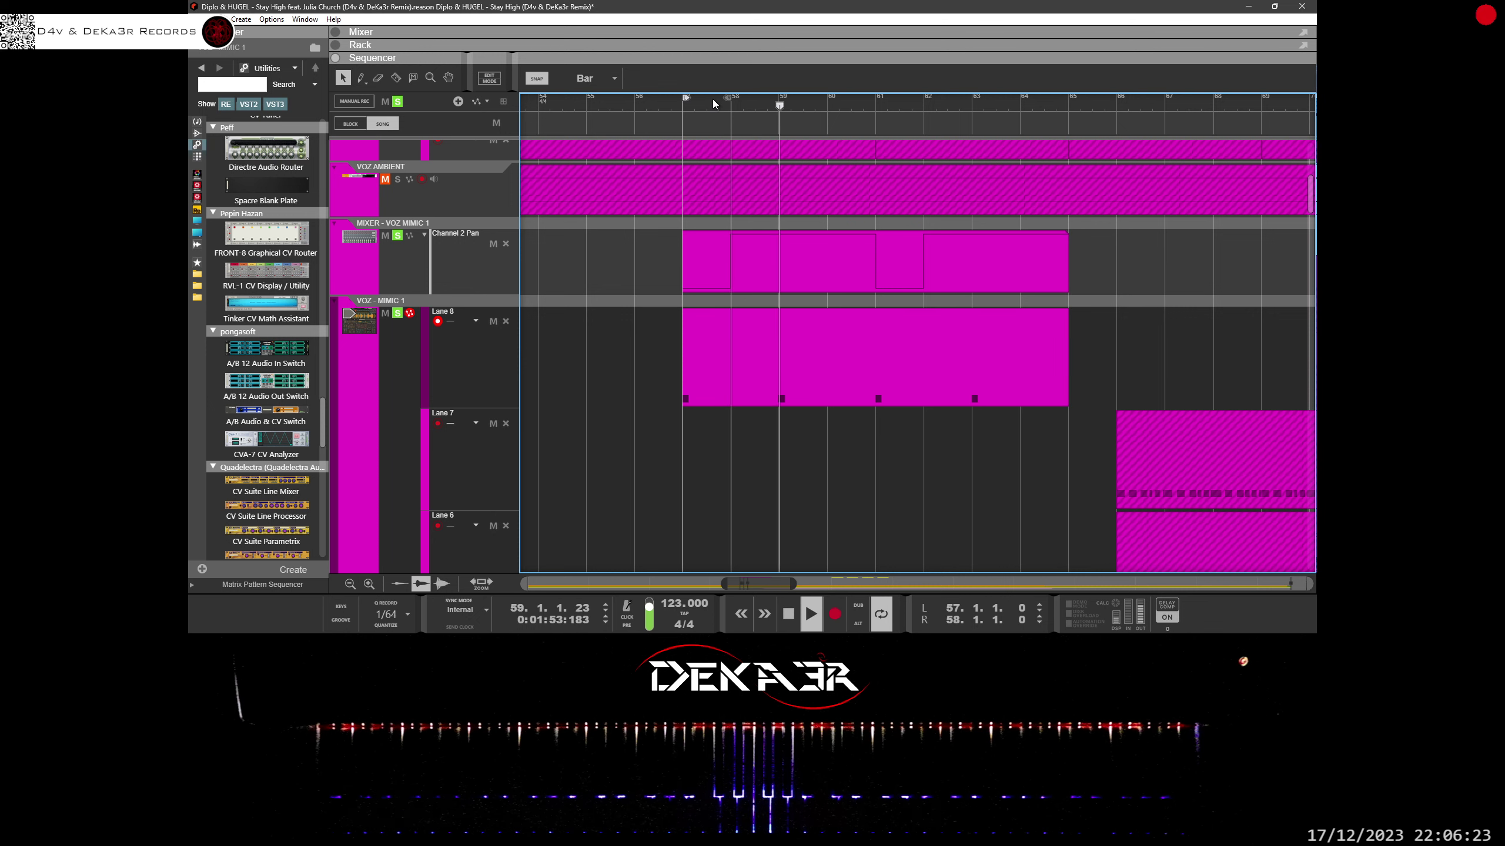
{"action": "double_click", "coordinate": [706, 257]}
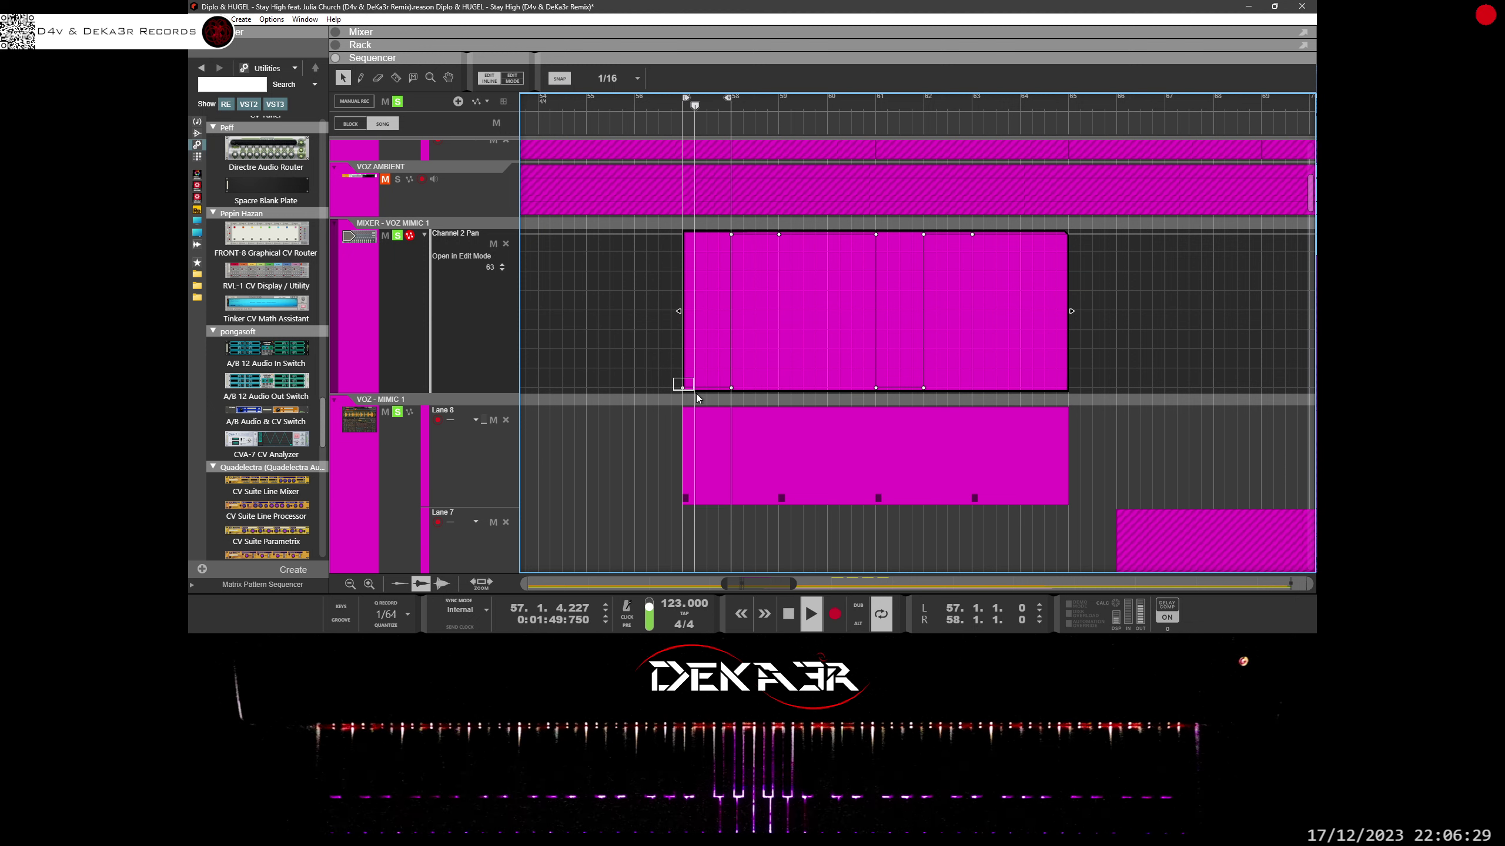
{"action": "mouse_move", "coordinate": [730, 389]}
{"action": "left_mouse_down"}
{"action": "mouse_move", "coordinate": [734, 340]}
{"action": "mouse_move", "coordinate": [731, 374]}
{"action": "left_mouse_up"}
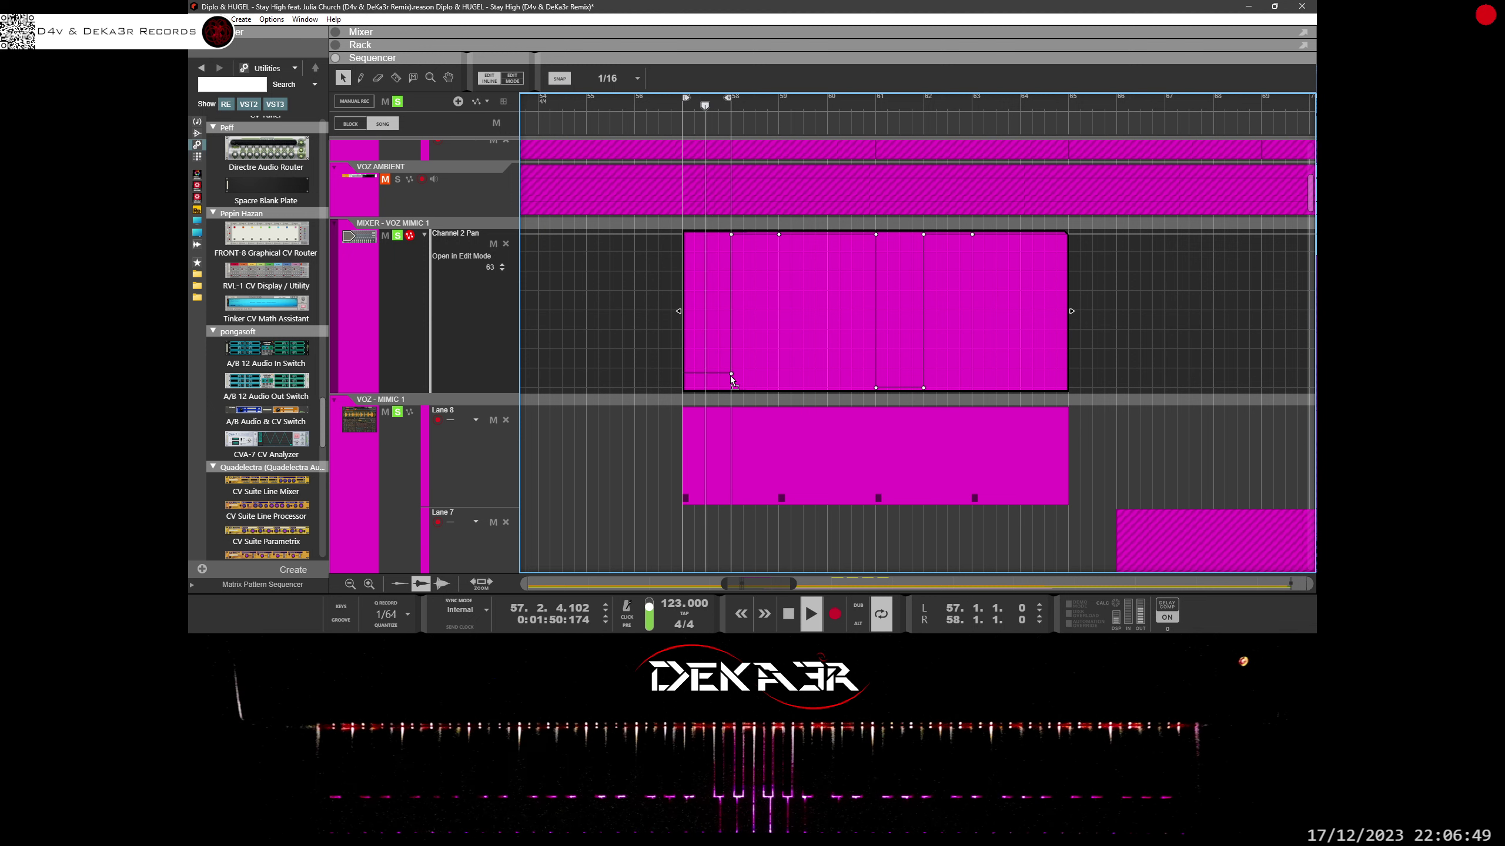
{"action": "left_click_drag", "start_coordinate": [730, 376], "coordinate": [731, 376]}
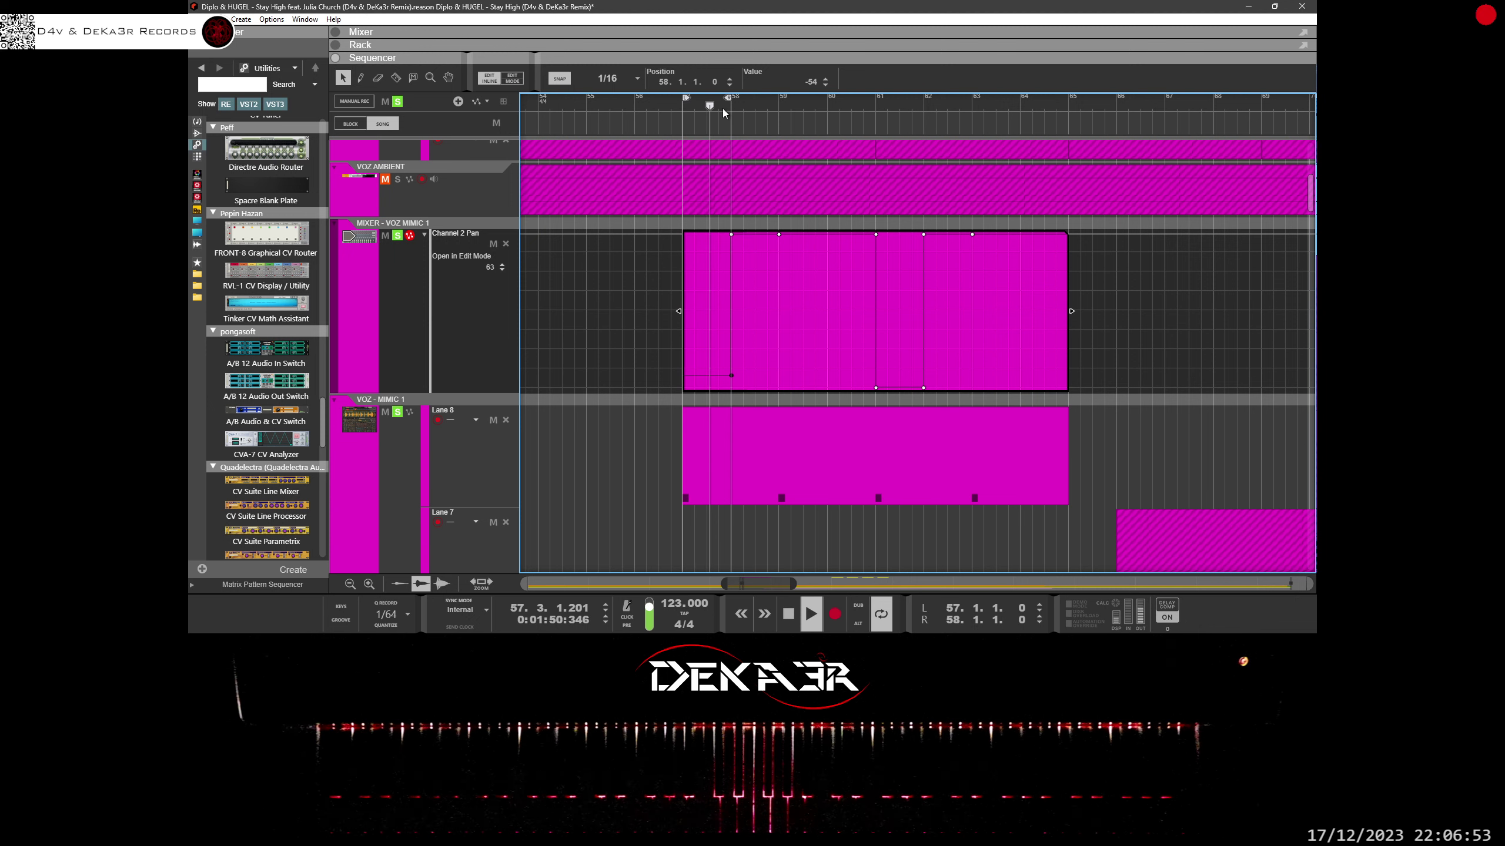
Step: Set the loop to 59.1–59.3 and shorten the Channel 2 Pan clip so it ends at bar 60
{"action": "left_click_drag", "start_coordinate": [729, 96], "coordinate": [798, 101]}
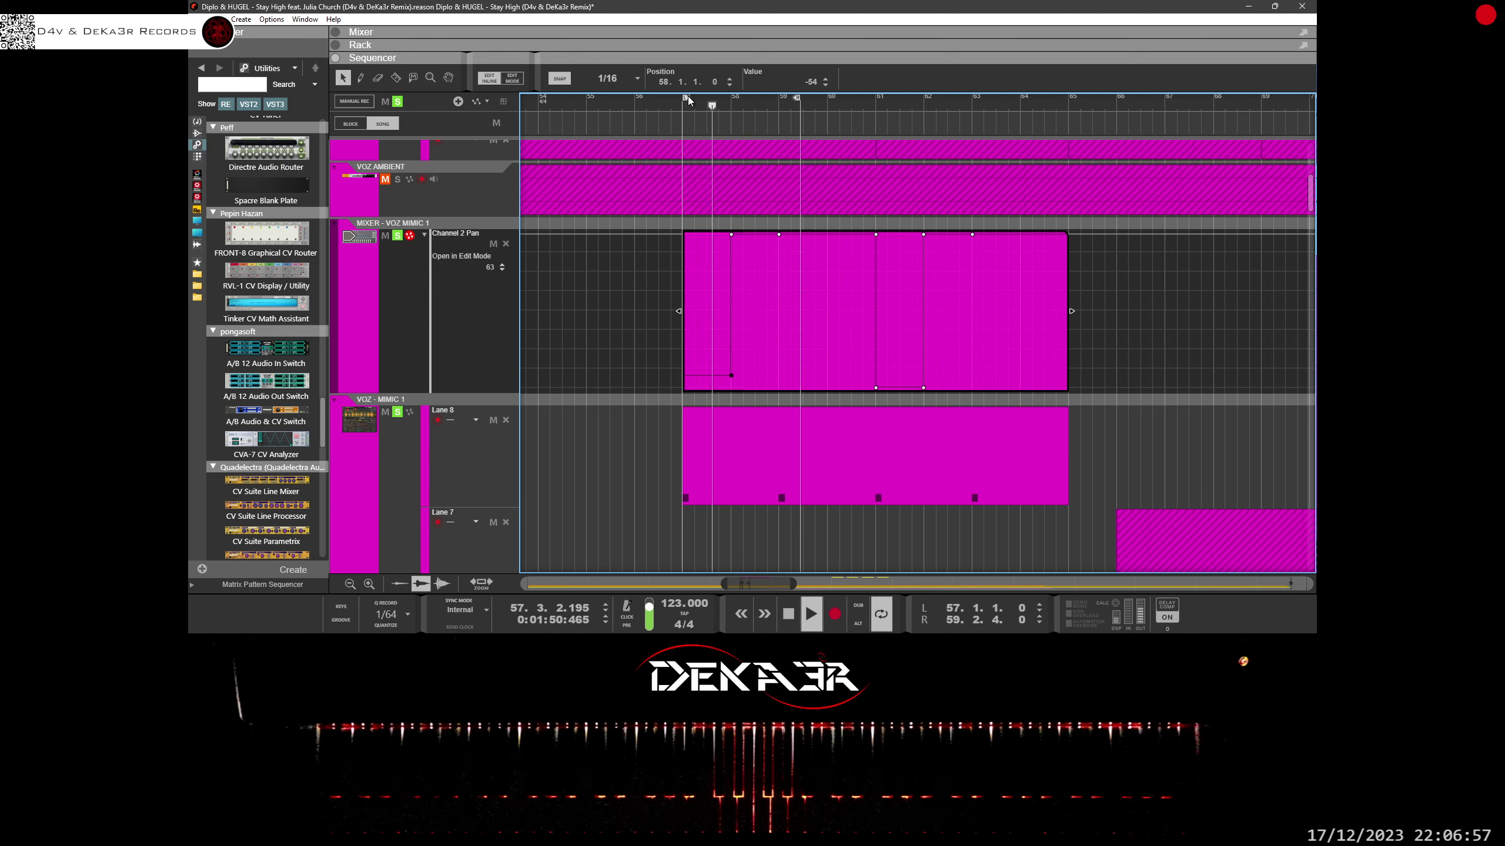
{"action": "left_click_drag", "start_coordinate": [697, 101], "coordinate": [800, 101]}
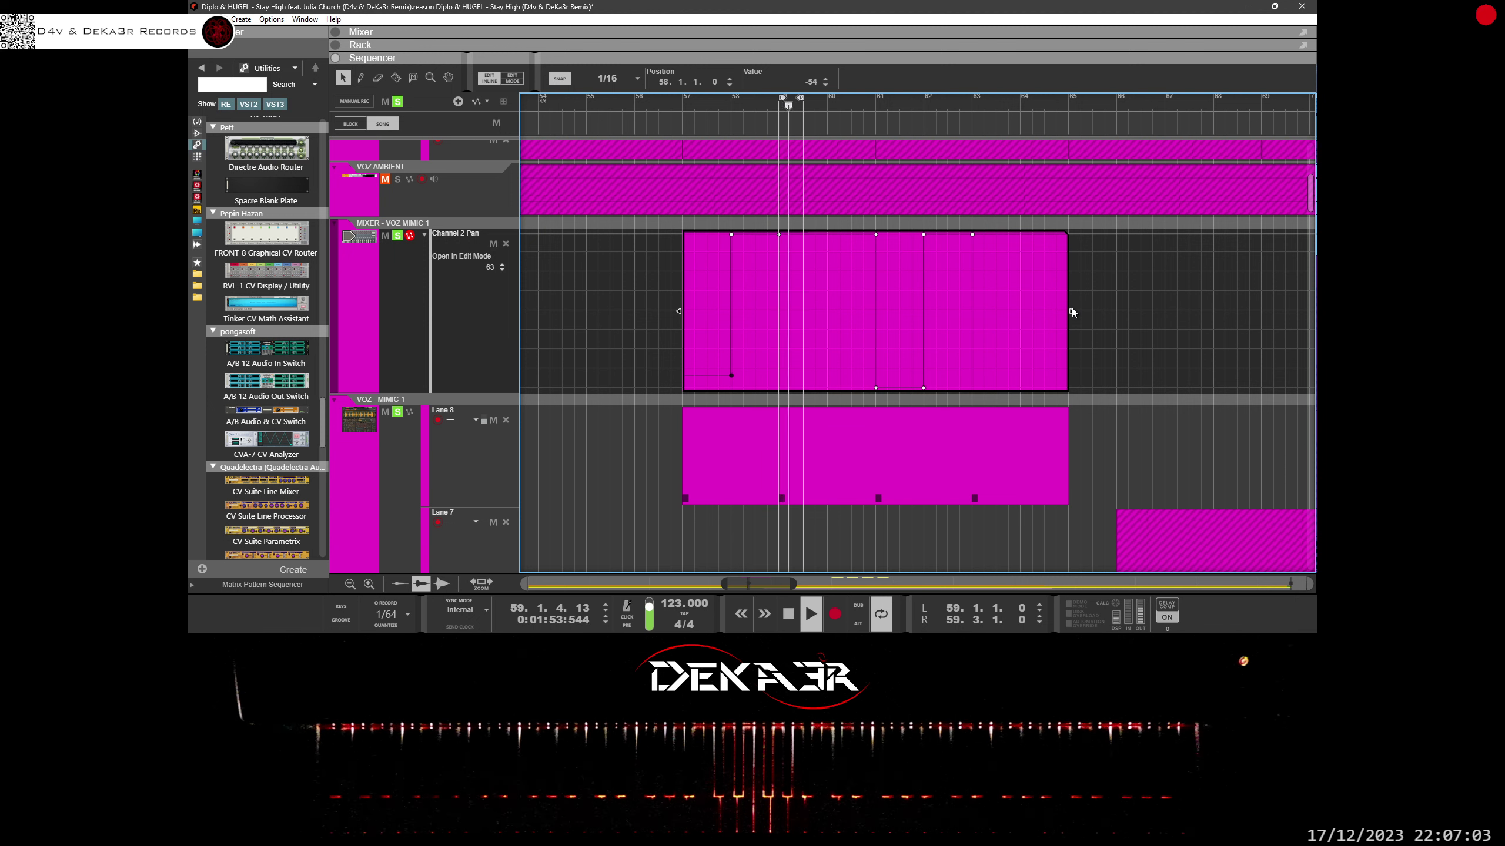
{"action": "left_click_drag", "start_coordinate": [1072, 310], "coordinate": [830, 318]}
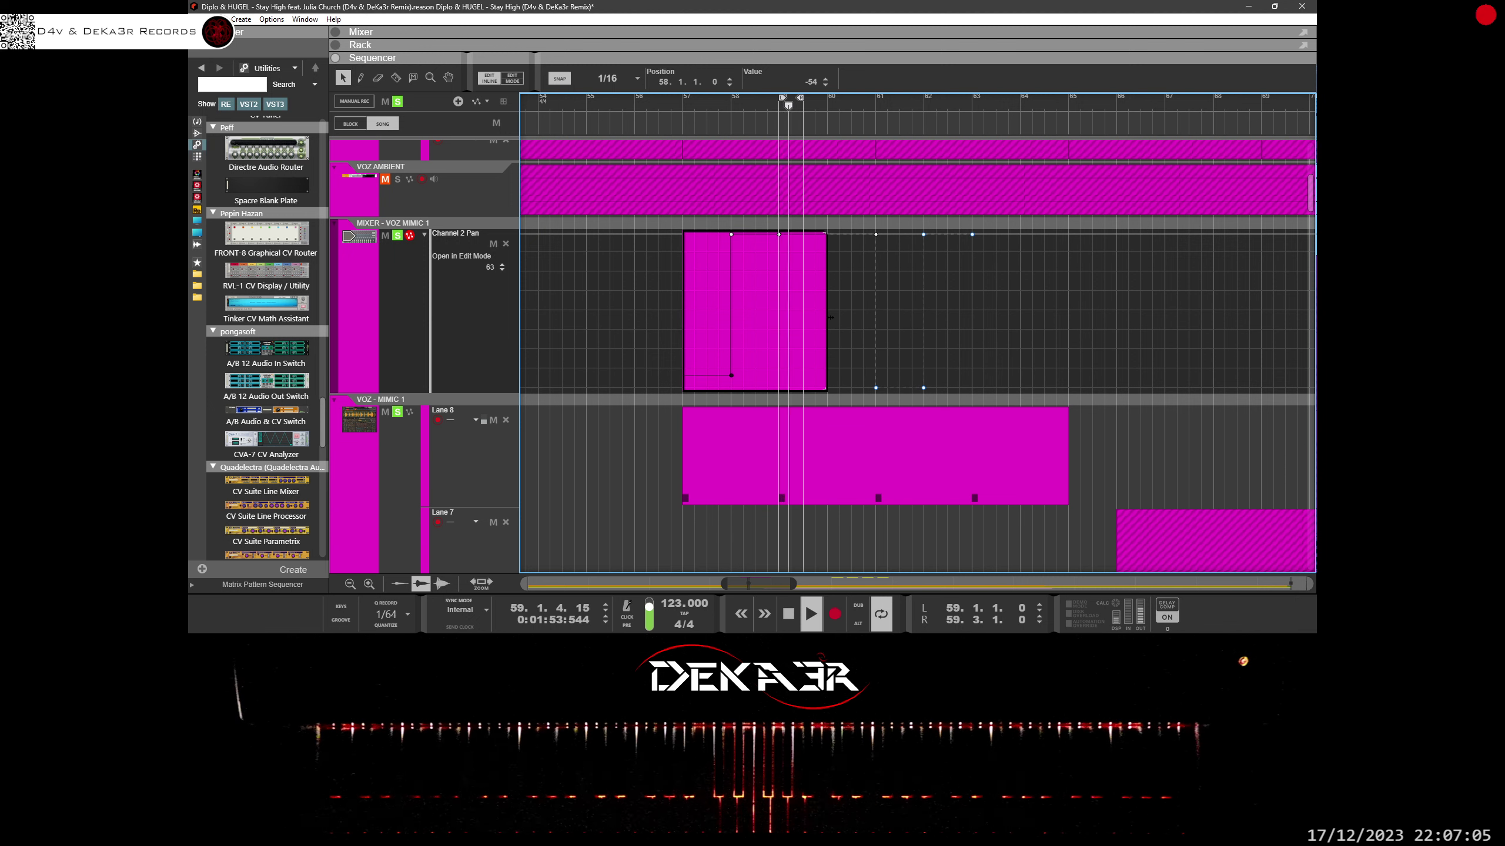
{"action": "left_click", "coordinate": [861, 223]}
{"action": "left_click", "coordinate": [1030, 352]}
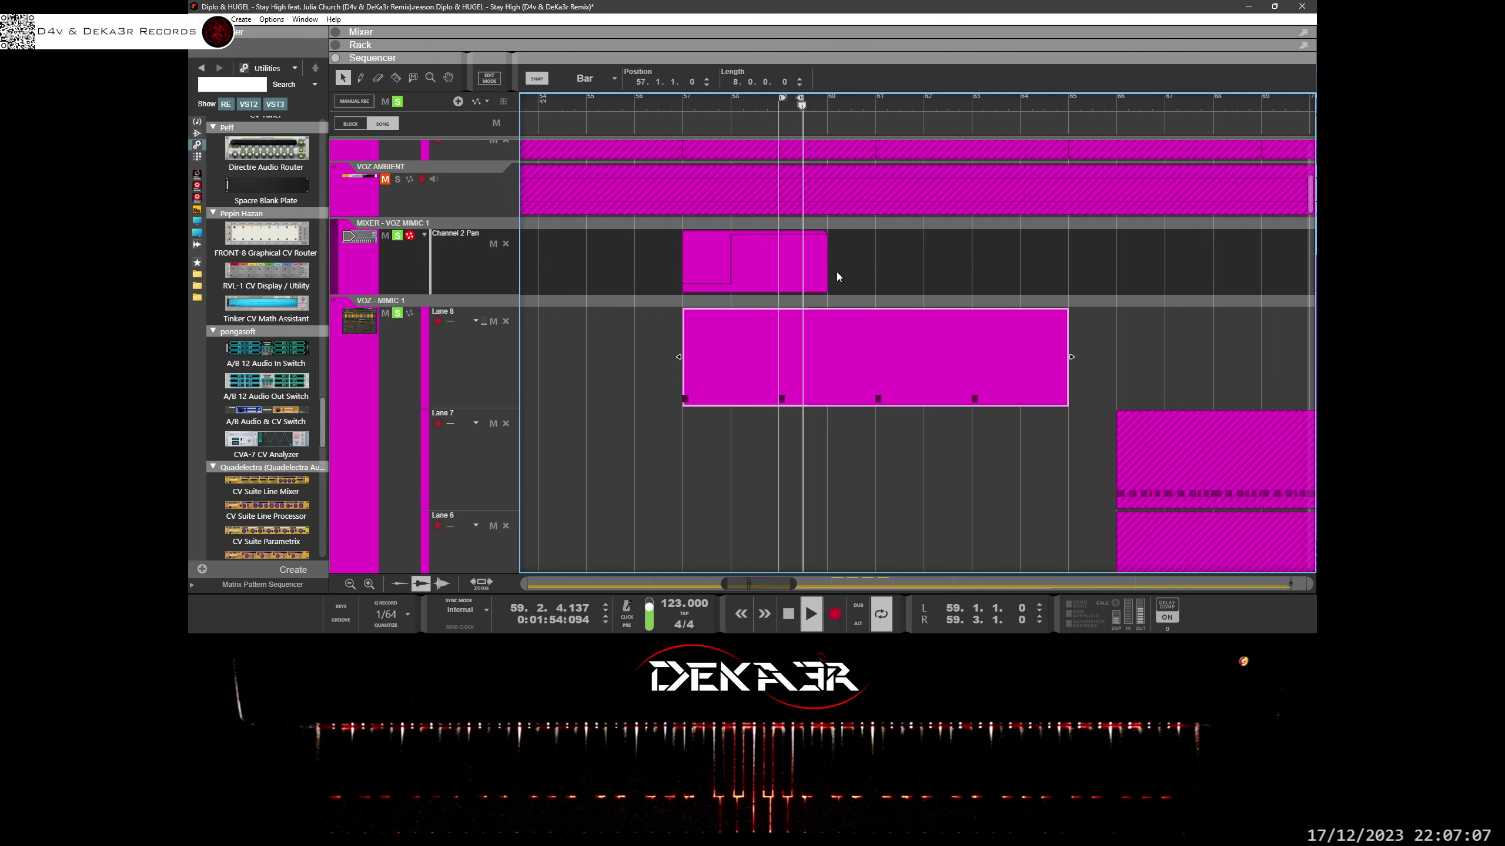
Step: Lower the bar 59 pan point to 48 and delete the leftover pan points beyond the clip's end
{"action": "double_click", "coordinate": [800, 250]}
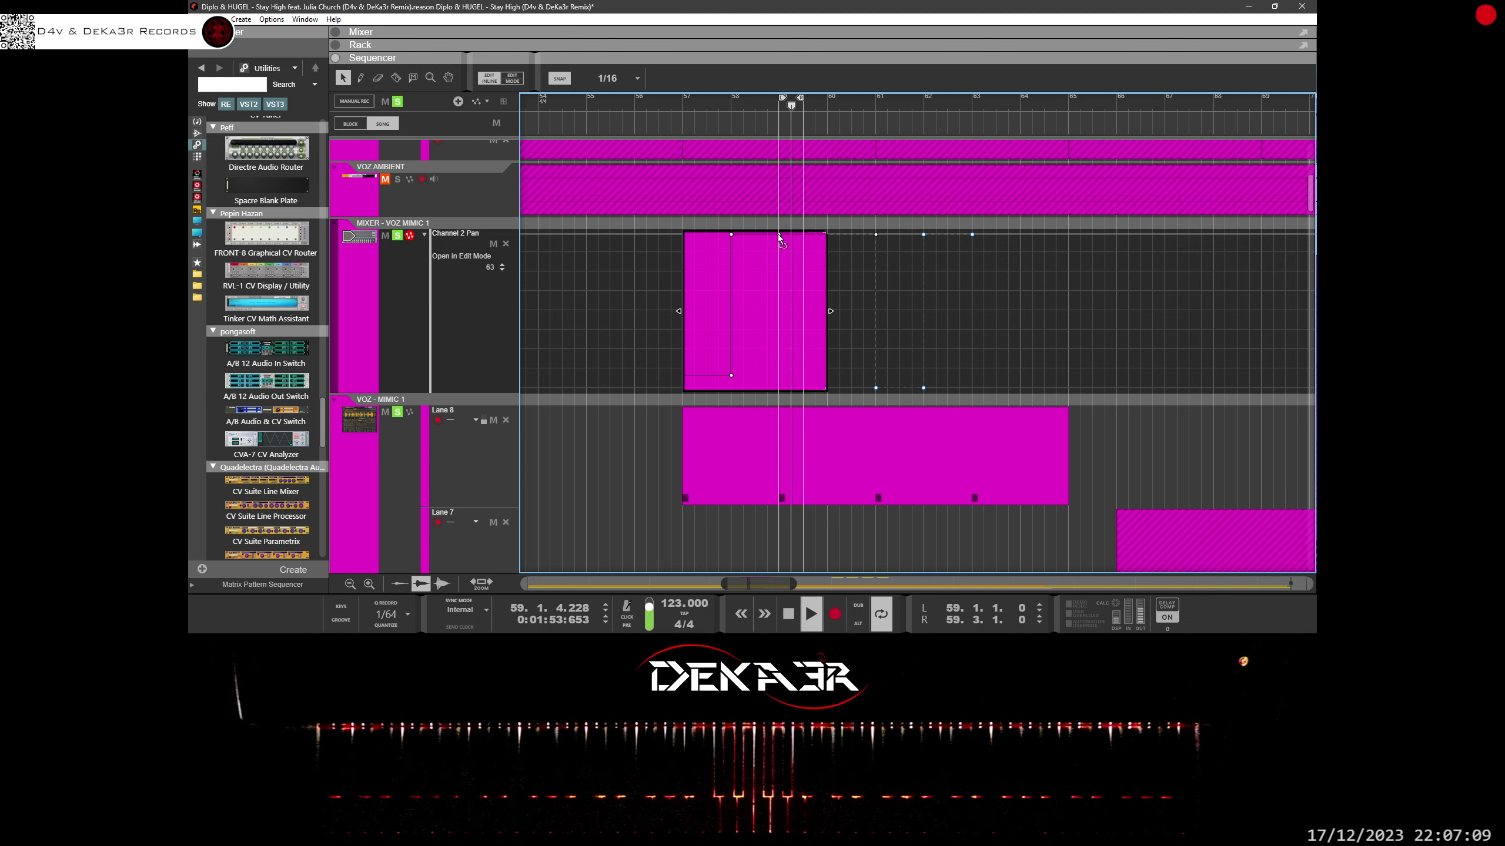
{"action": "left_click_drag", "start_coordinate": [779, 237], "coordinate": [779, 252]}
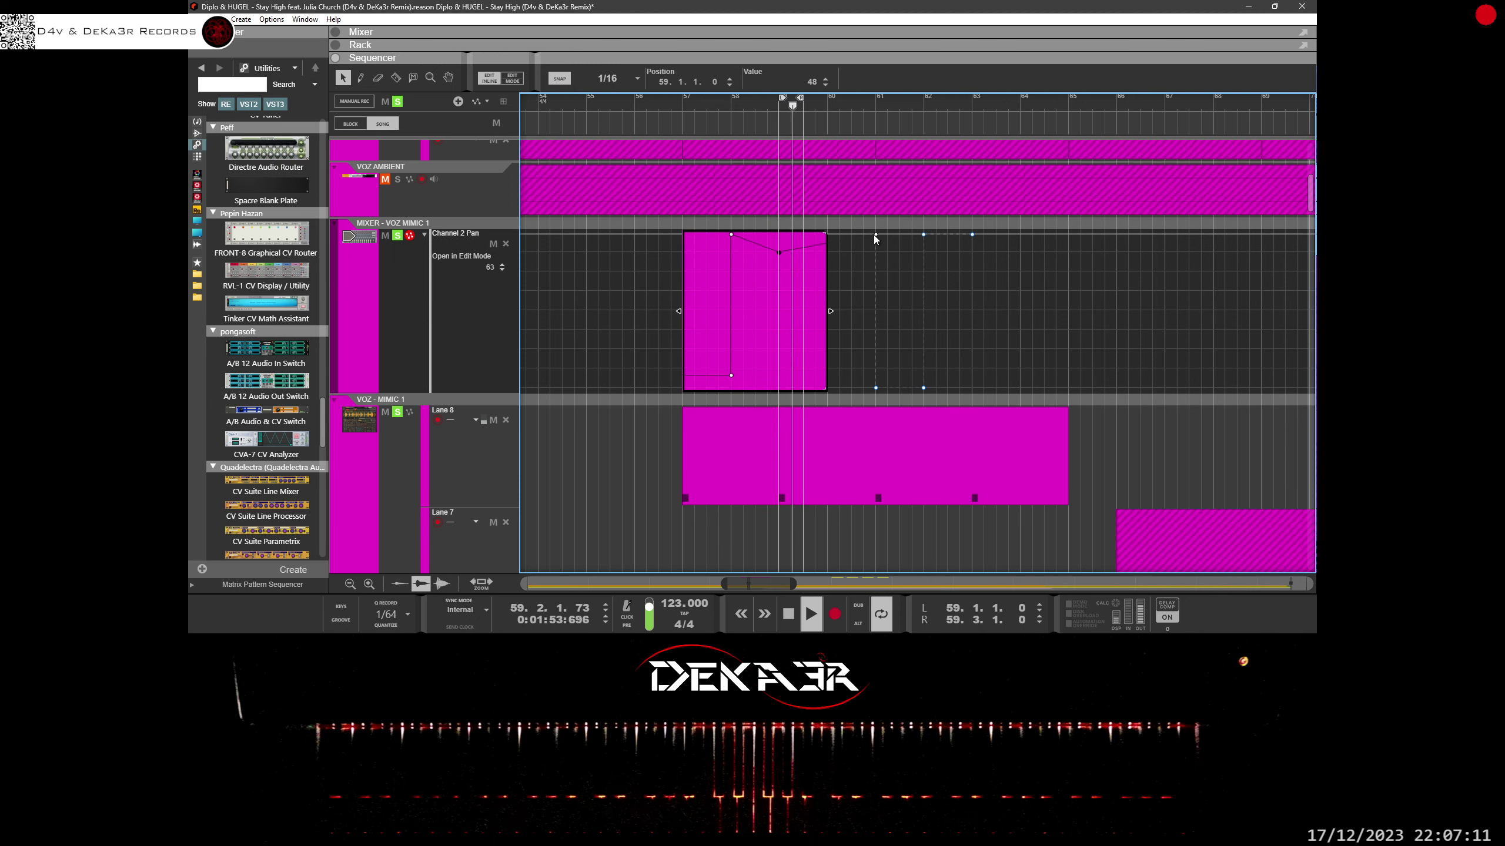
{"action": "key", "text": "Delete"}
{"action": "left_click_drag", "start_coordinate": [908, 231], "coordinate": [996, 250]}
{"action": "key", "text": "Delete"}
{"action": "left_click_drag", "start_coordinate": [948, 346], "coordinate": [866, 392]}
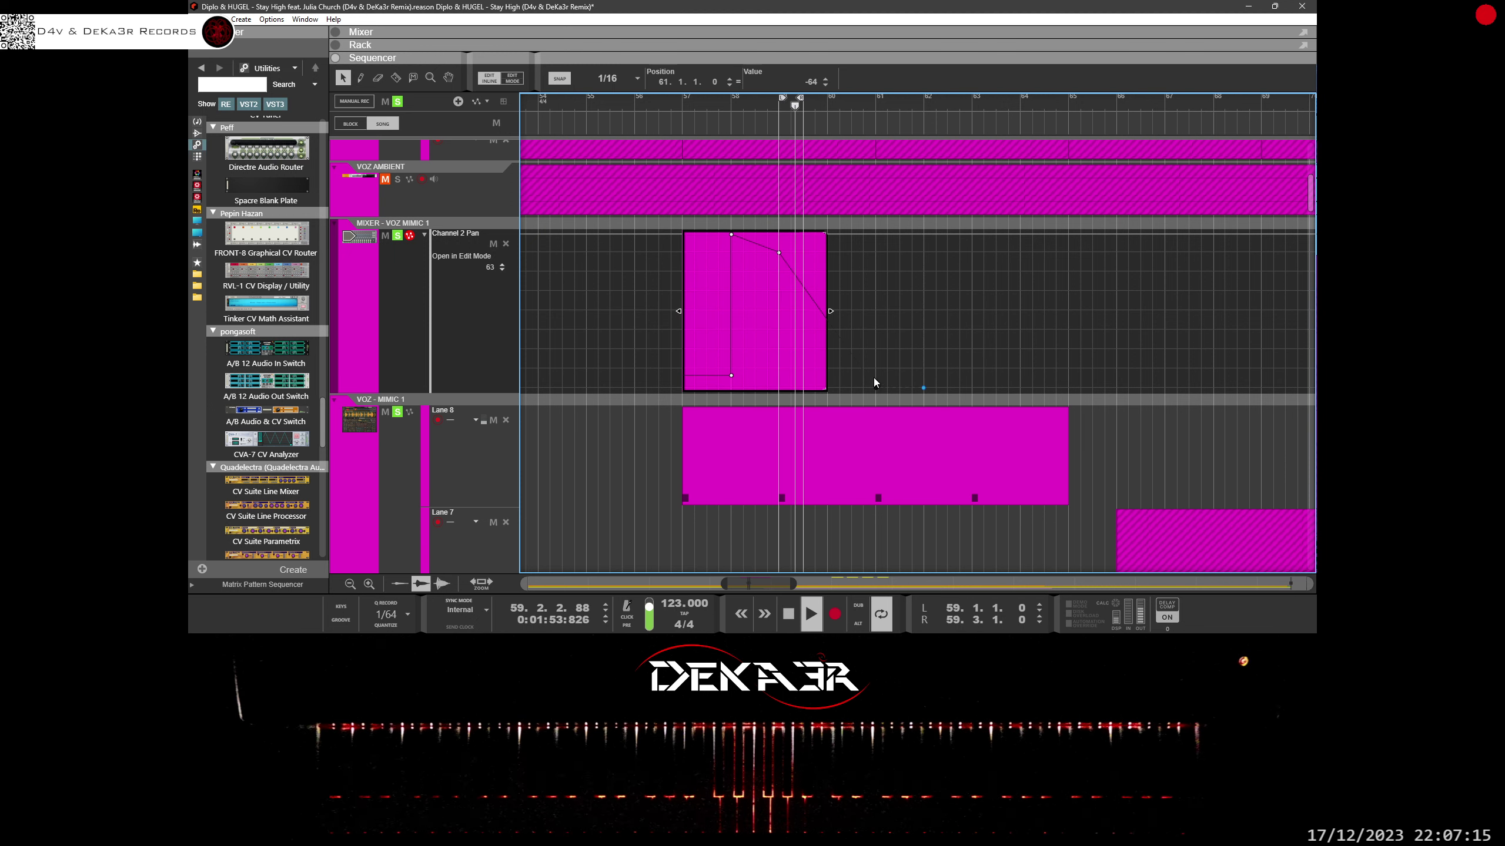
{"action": "key", "text": "Delete"}
Step: Fine-tune the bar 59 pan point to a value of 36 and close the pan clip editor
{"action": "left_click_drag", "start_coordinate": [779, 253], "coordinate": [780, 264]}
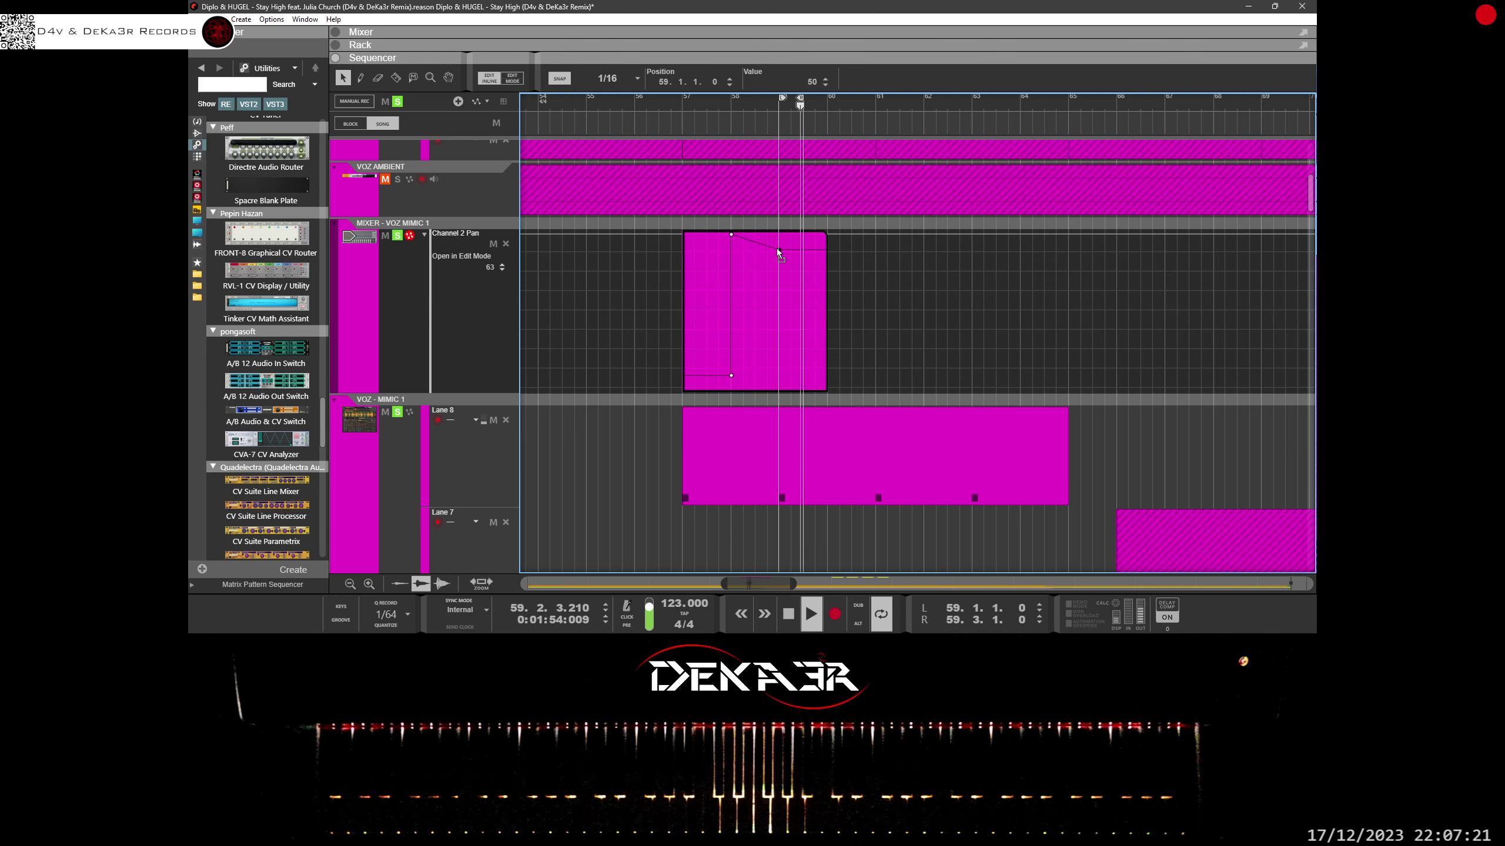
{"action": "left_click_drag", "start_coordinate": [779, 294], "coordinate": [777, 275]}
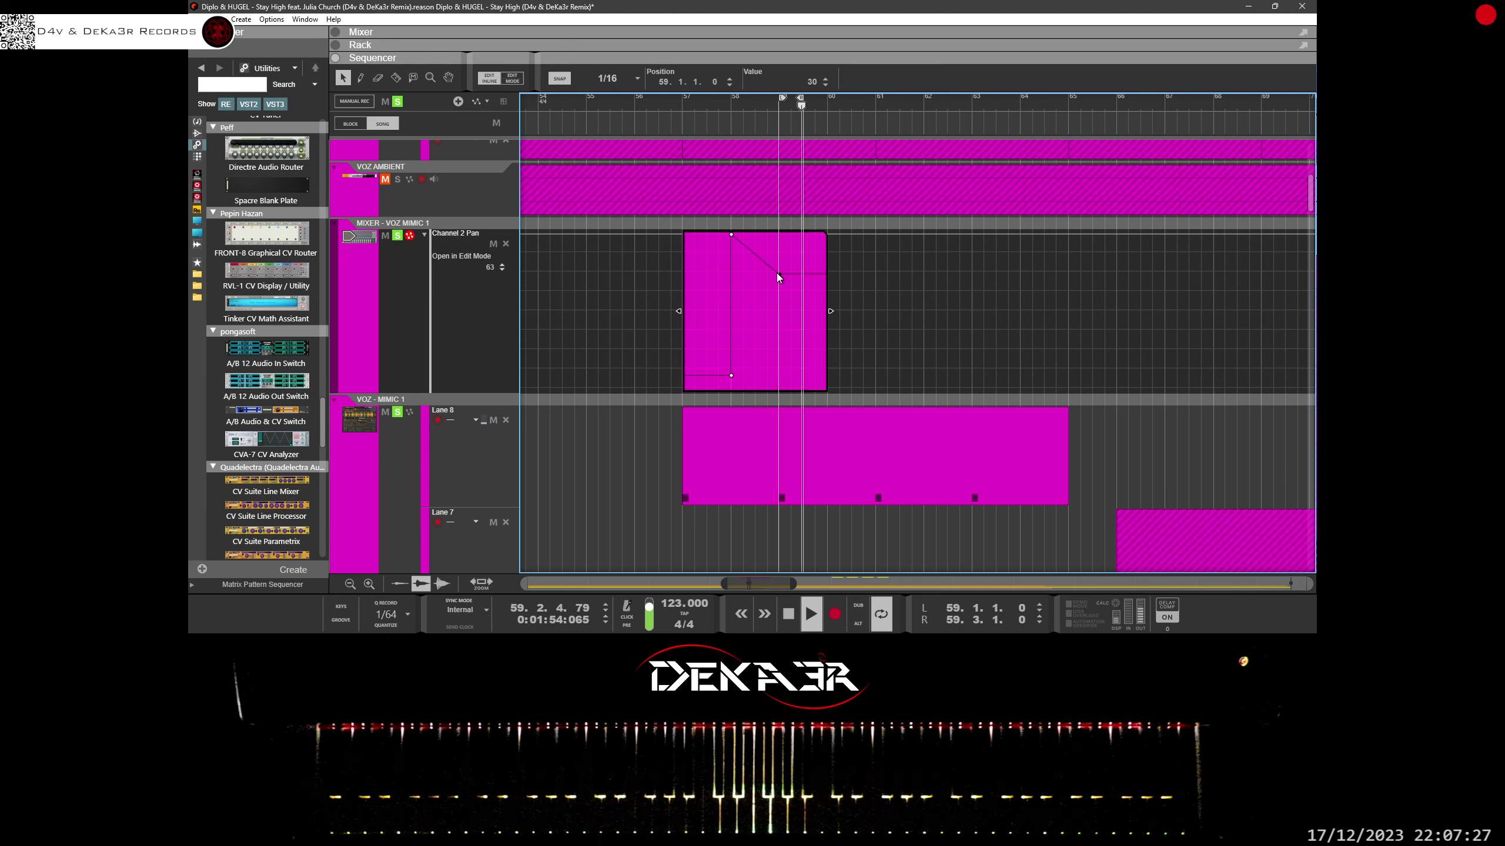
{"action": "left_click", "coordinate": [777, 276]}
{"action": "left_click_drag", "start_coordinate": [777, 274], "coordinate": [777, 263]}
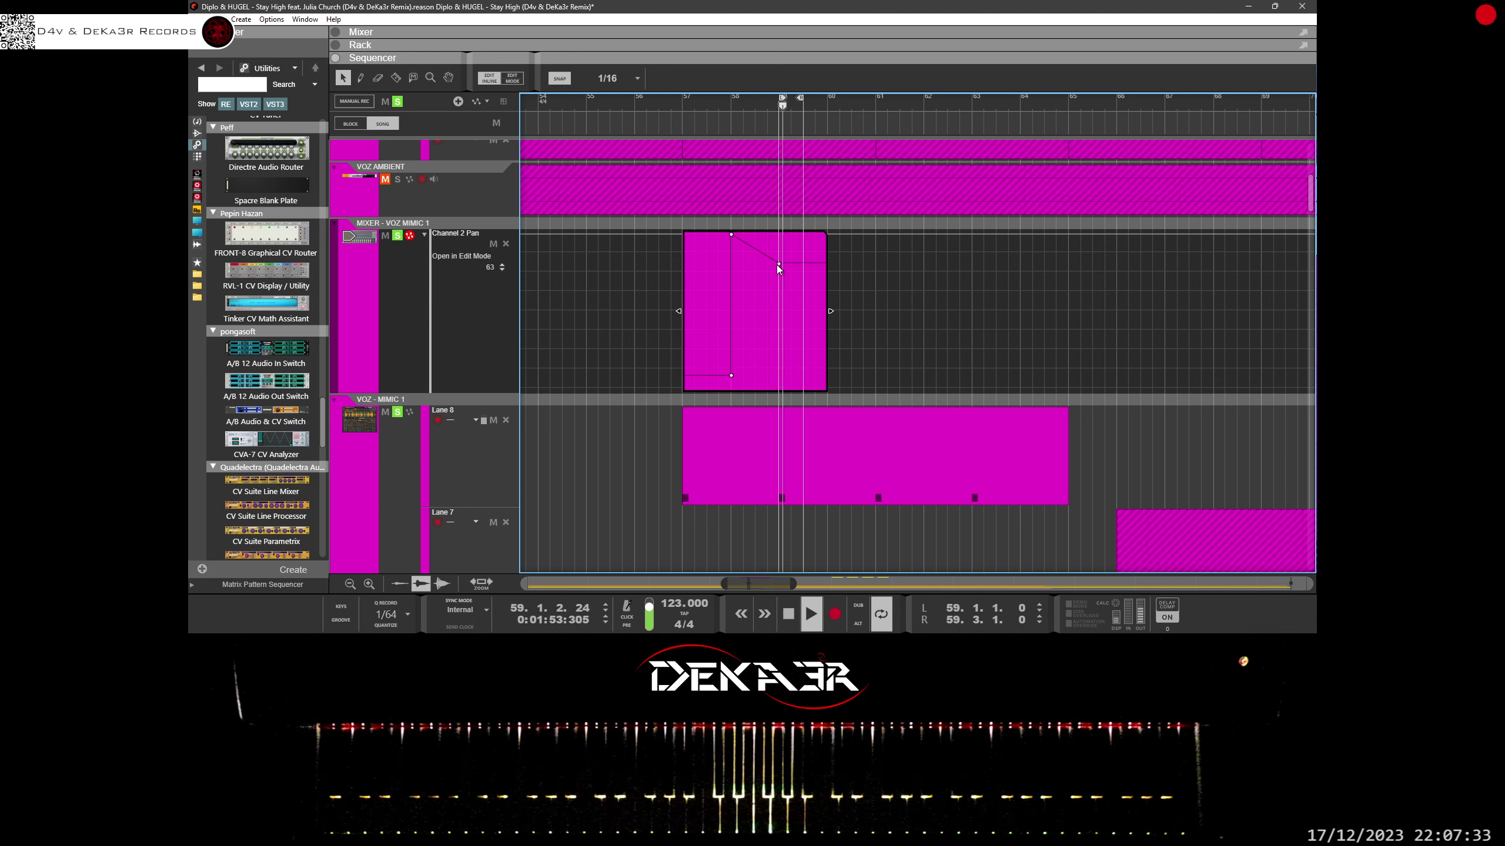
{"action": "left_click_drag", "start_coordinate": [778, 265], "coordinate": [778, 267]}
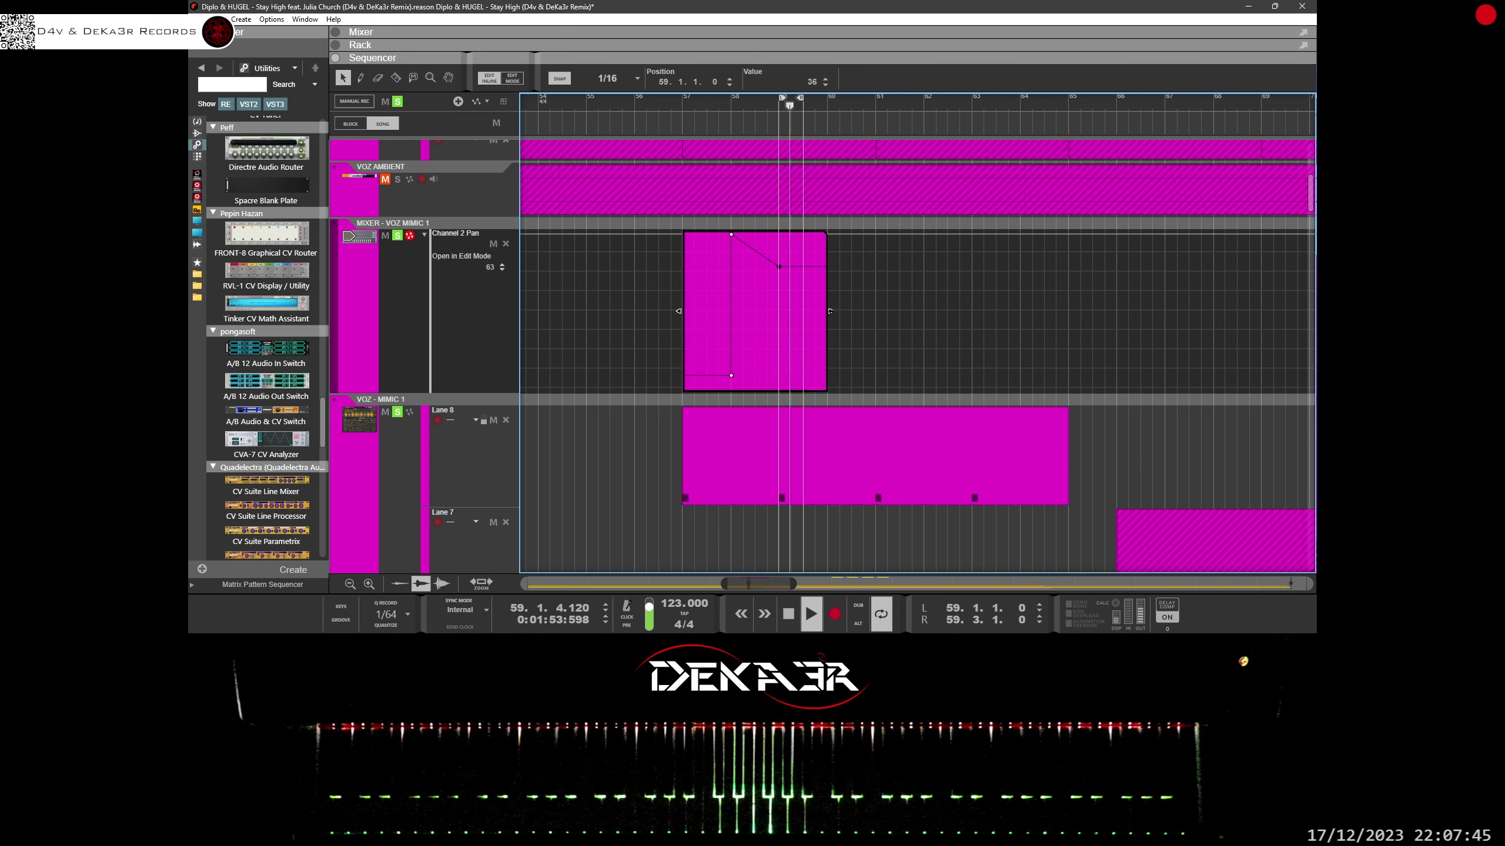
{"action": "left_click", "coordinate": [646, 228]}
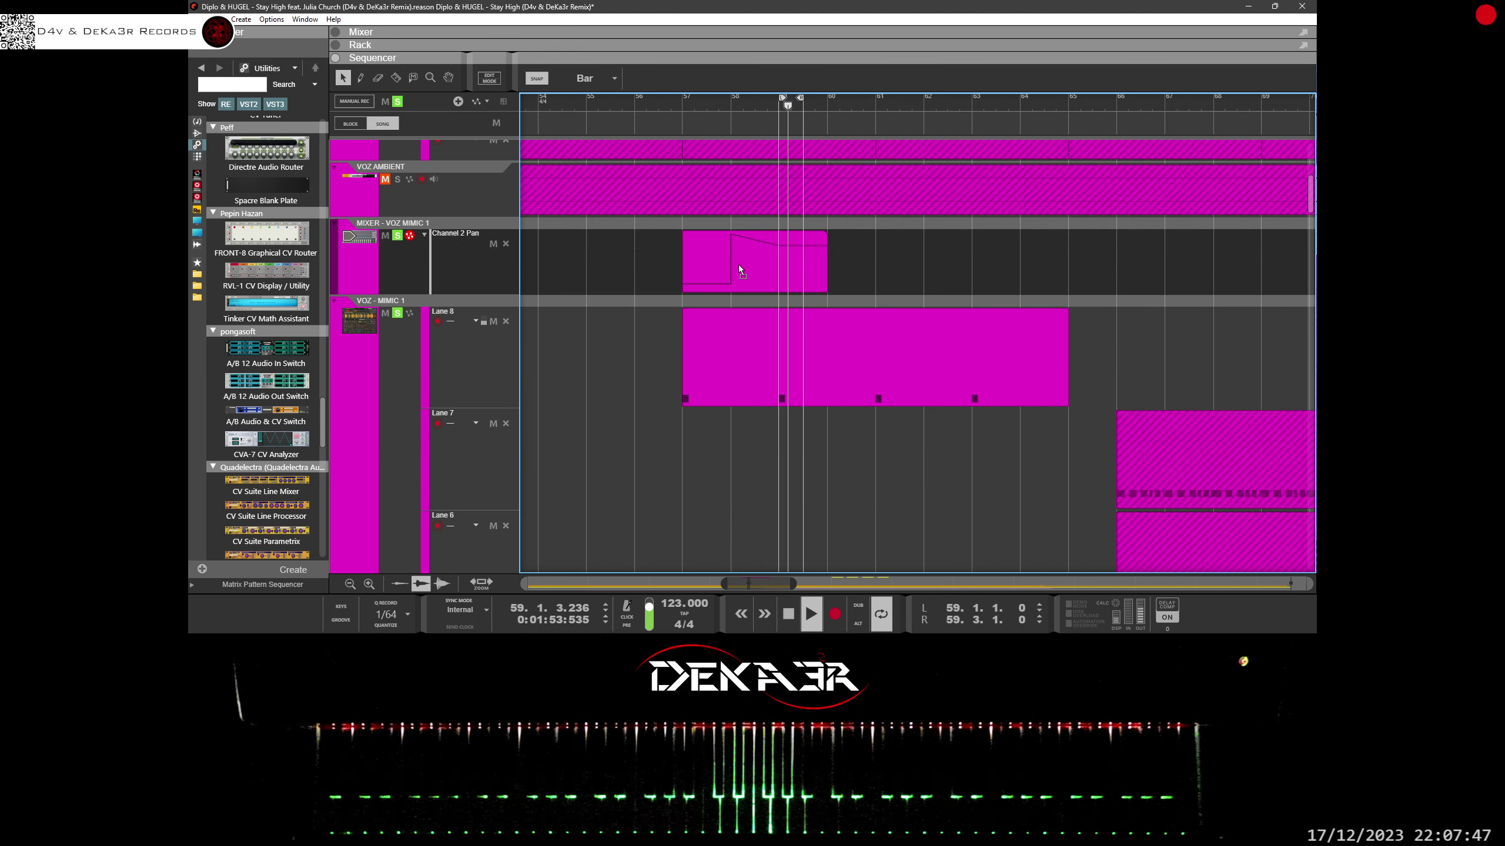
Step: Copy the three-bar pan clip to bars 60 and 63, trimming the last copy to bar 65, and set the loop to bars 57–65
{"action": "left_click_drag", "start_coordinate": [738, 265], "coordinate": [998, 268]}
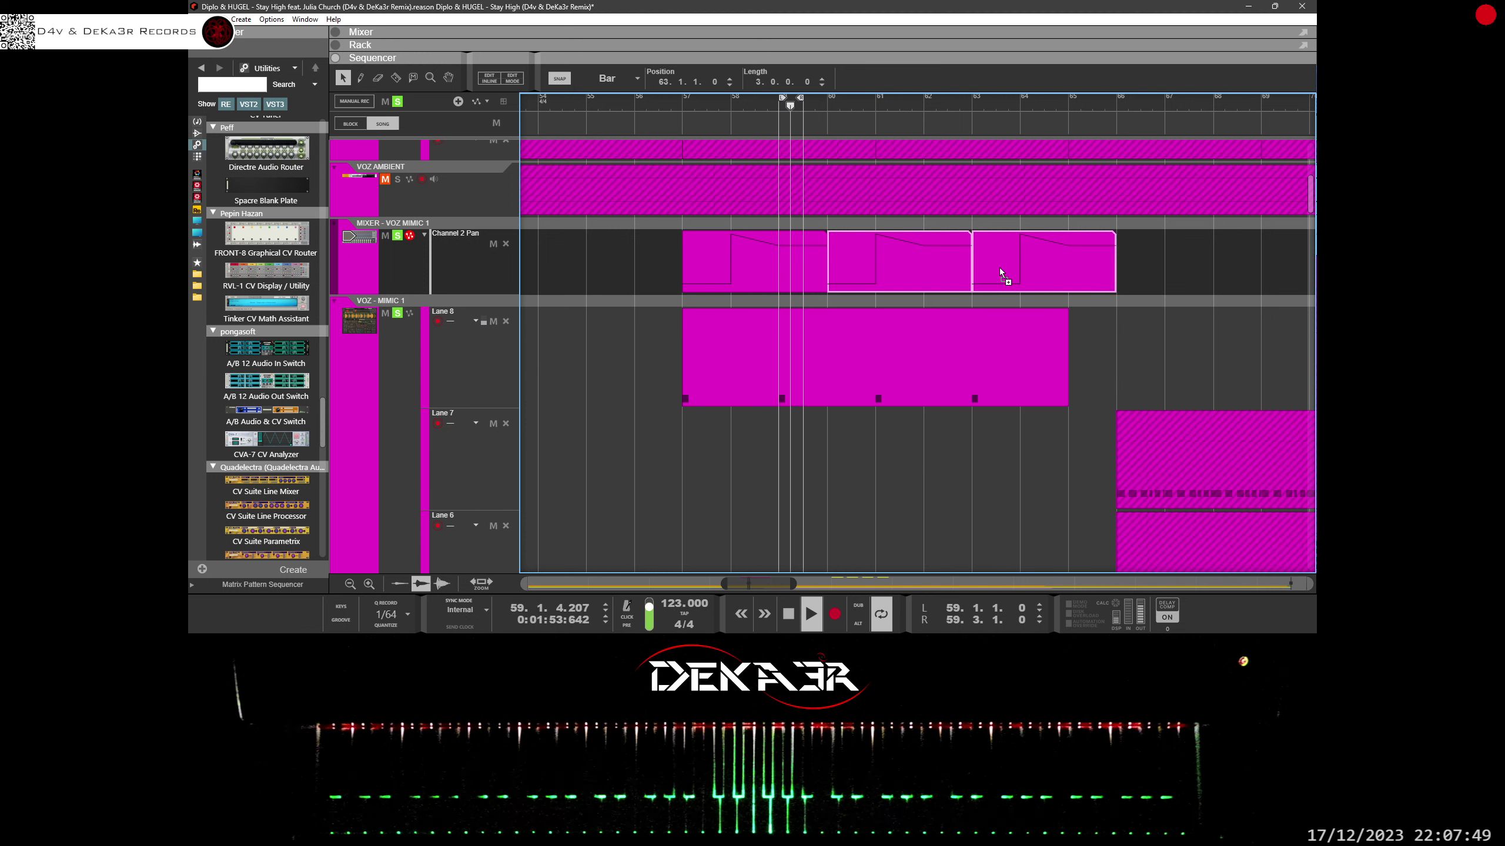
{"action": "left_click_drag", "start_coordinate": [783, 97], "coordinate": [685, 98]}
{"action": "left_click_drag", "start_coordinate": [799, 97], "coordinate": [1064, 107]}
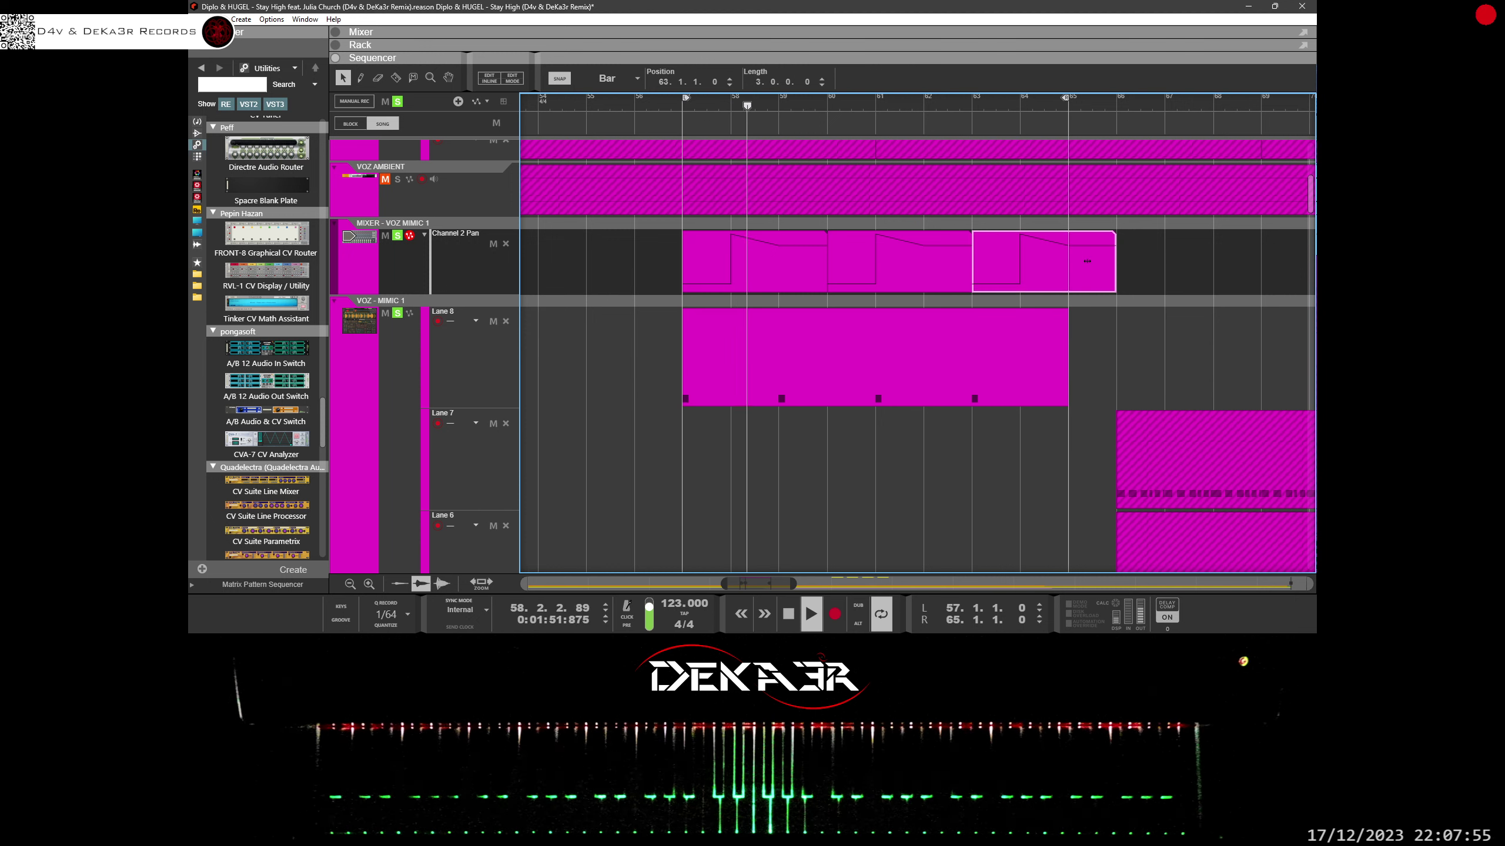
{"action": "left_click_drag", "start_coordinate": [1115, 264], "coordinate": [1062, 268]}
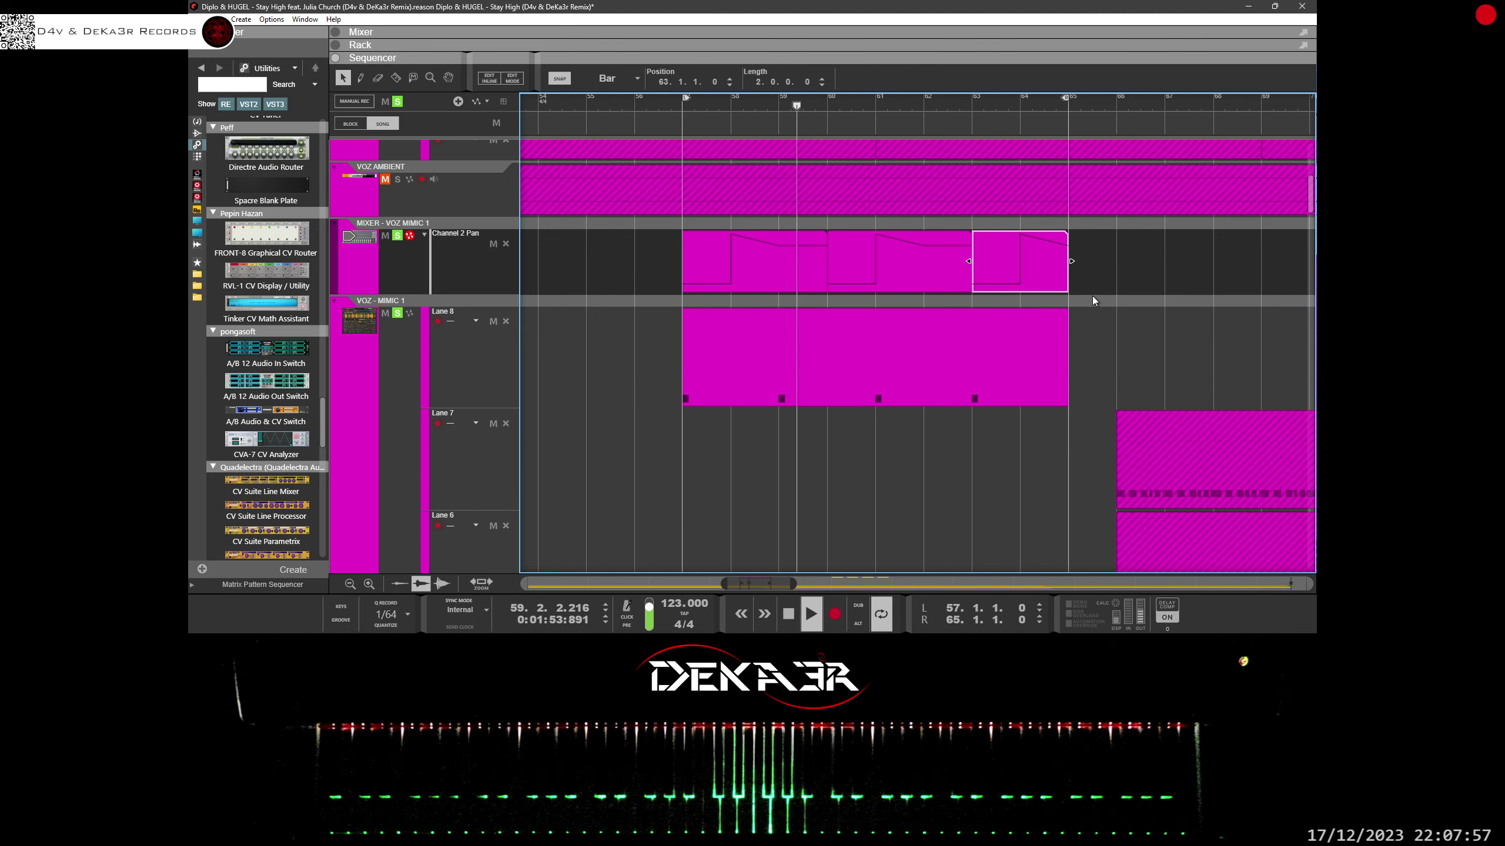
{"action": "left_click", "coordinate": [1084, 281]}
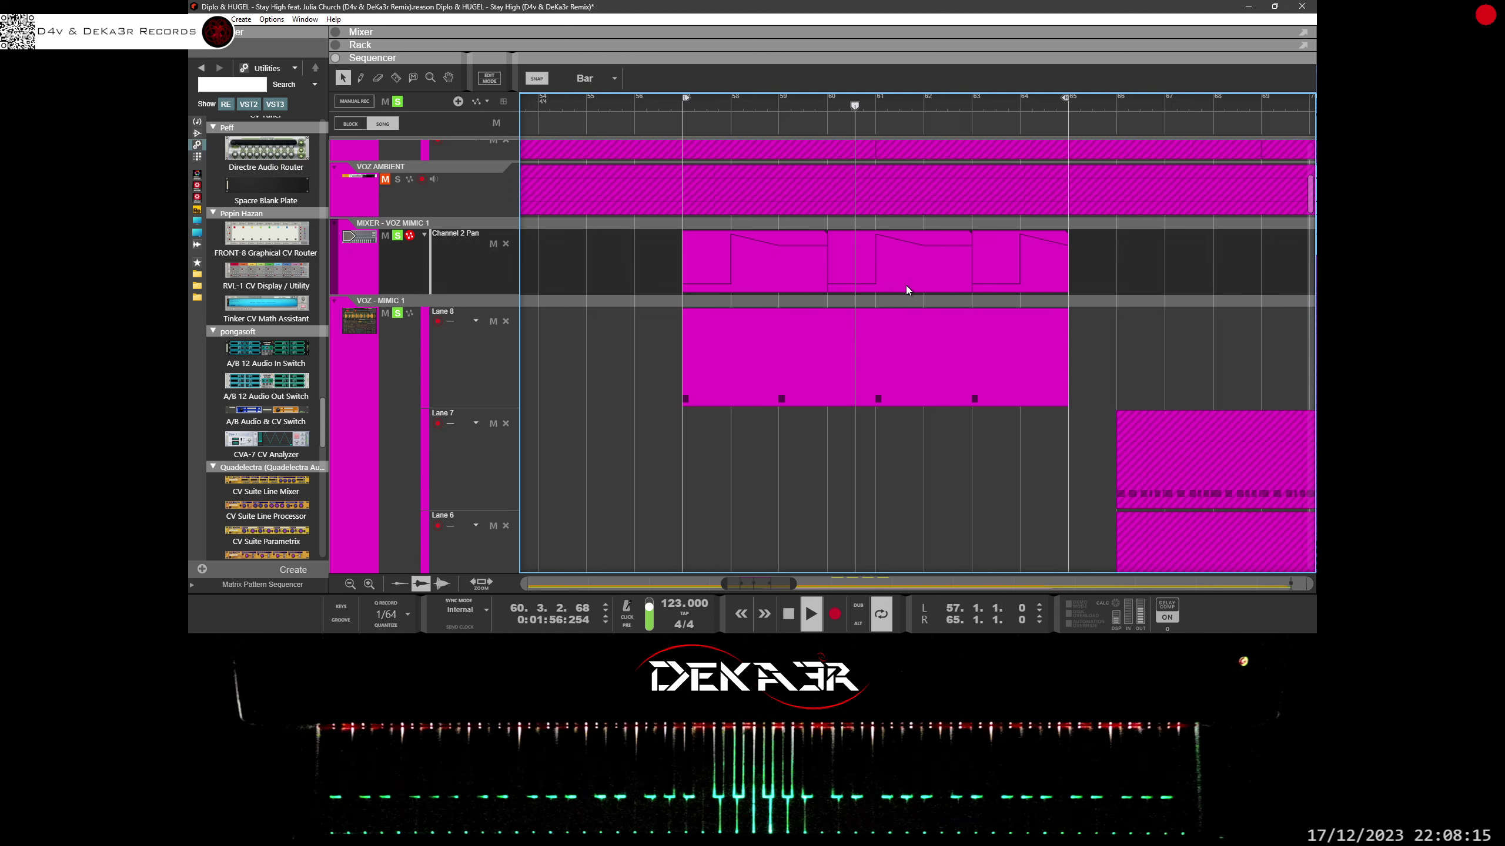
Step: Shift the two copied pan clips one bar later to bars 61 and 64, and delete the one at bar 64
{"action": "left_click_drag", "start_coordinate": [884, 282], "coordinate": [1047, 280]}
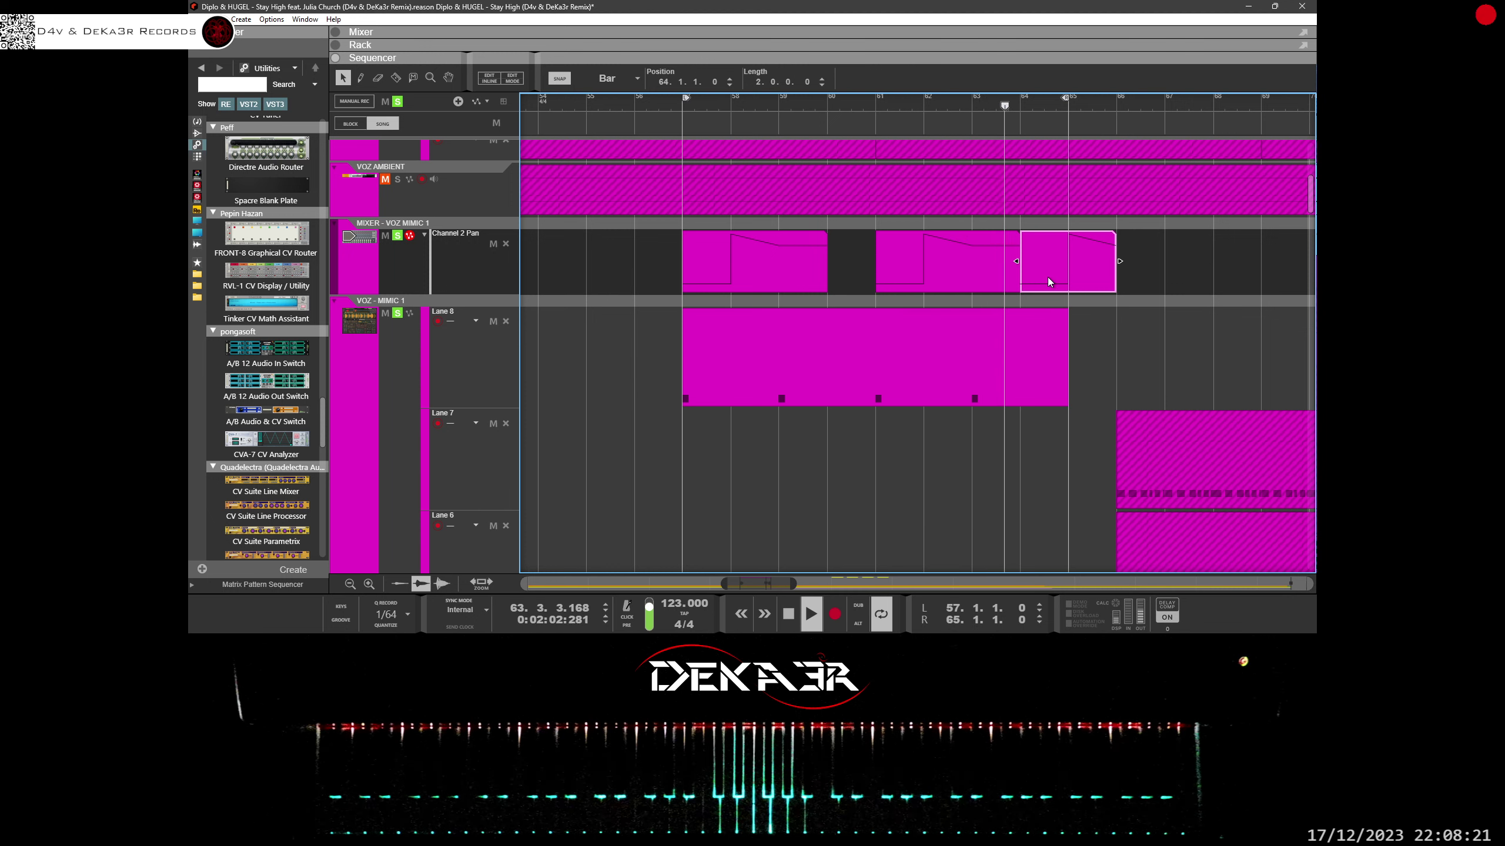
{"action": "key", "text": "Delete"}
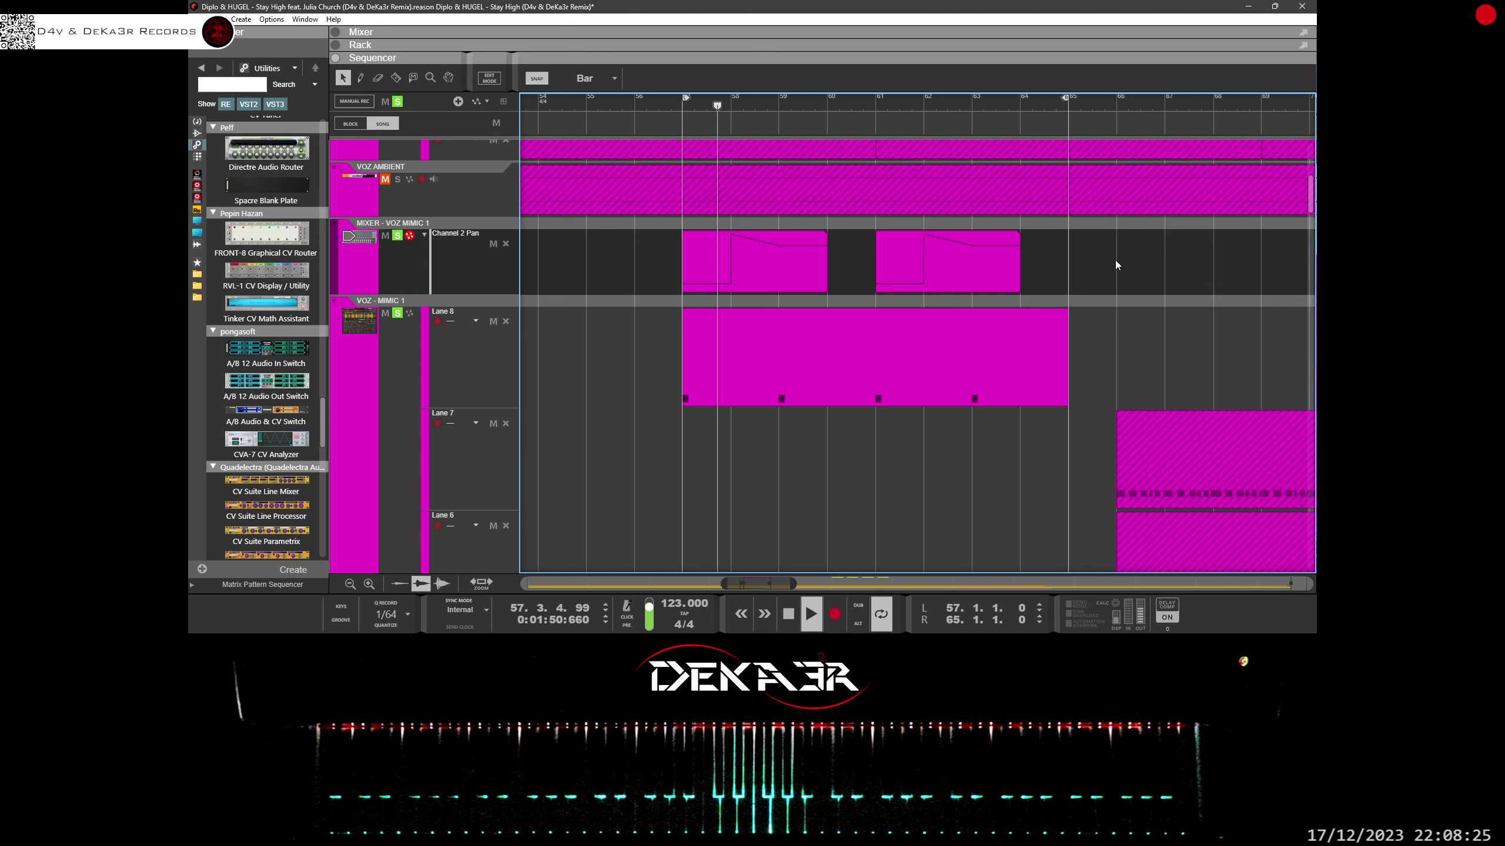
Step: Join the pan clips at bars 57 and 61 into one clip and extend its end to bar 65
{"action": "left_click_drag", "start_coordinate": [1114, 260], "coordinate": [684, 270]}
{"action": "right_click", "coordinate": [719, 276]}
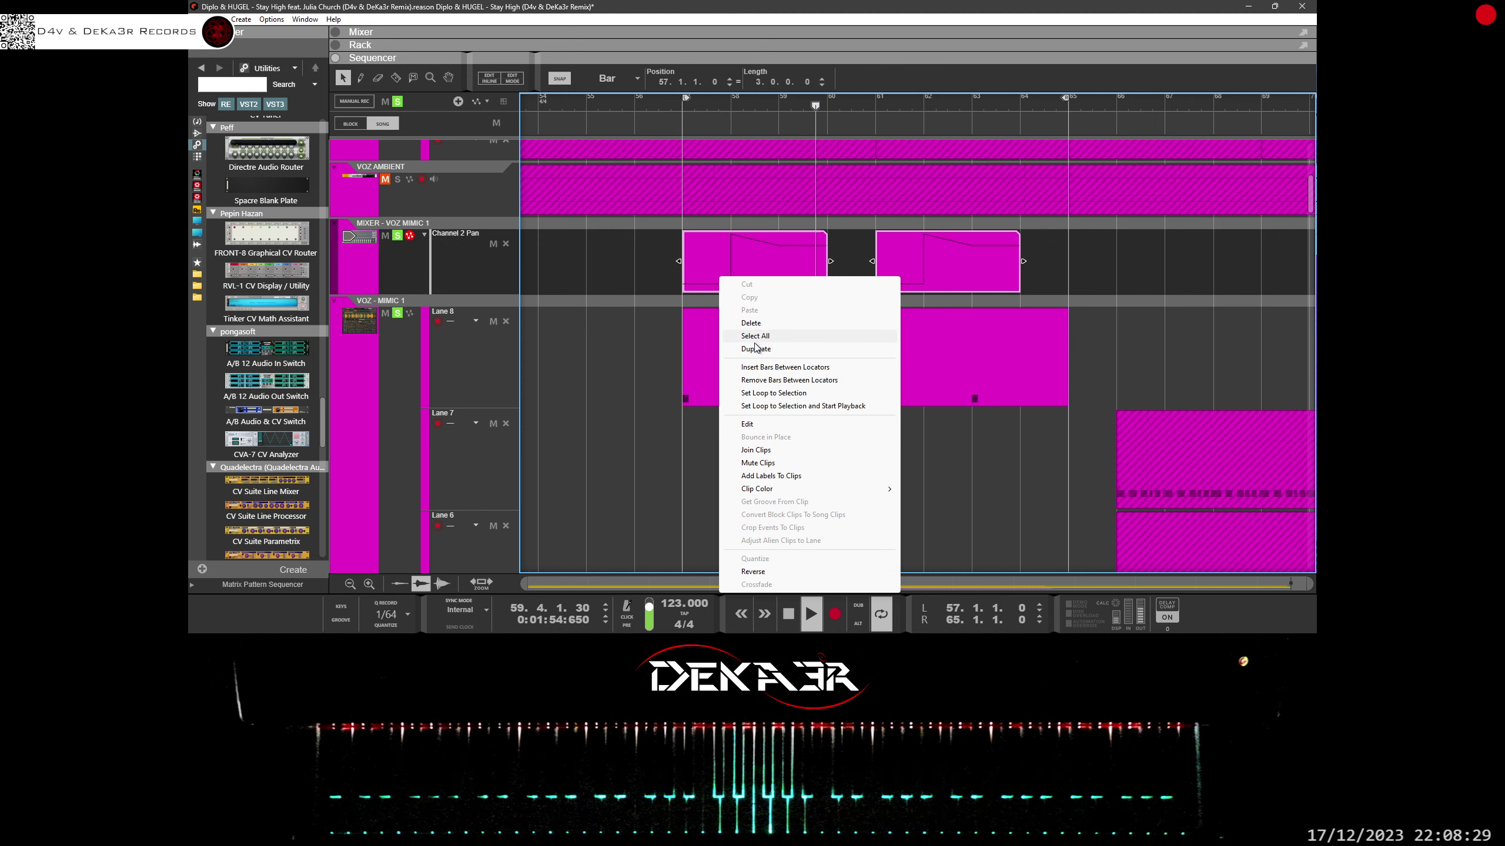
{"action": "left_click", "coordinate": [766, 449]}
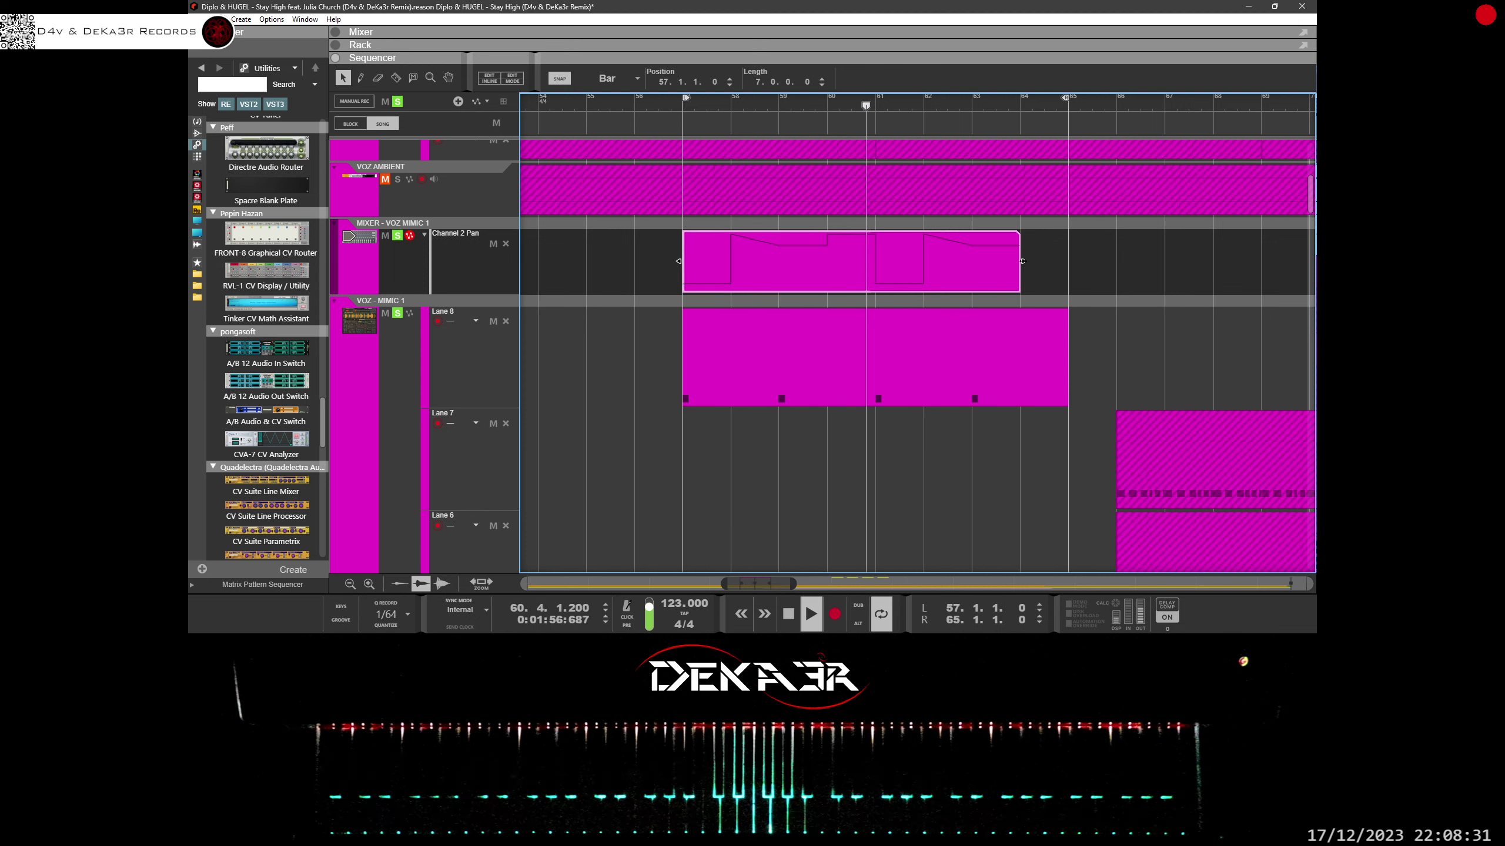
{"action": "left_click_drag", "start_coordinate": [1022, 260], "coordinate": [1068, 261]}
{"action": "left_click", "coordinate": [1095, 259]}
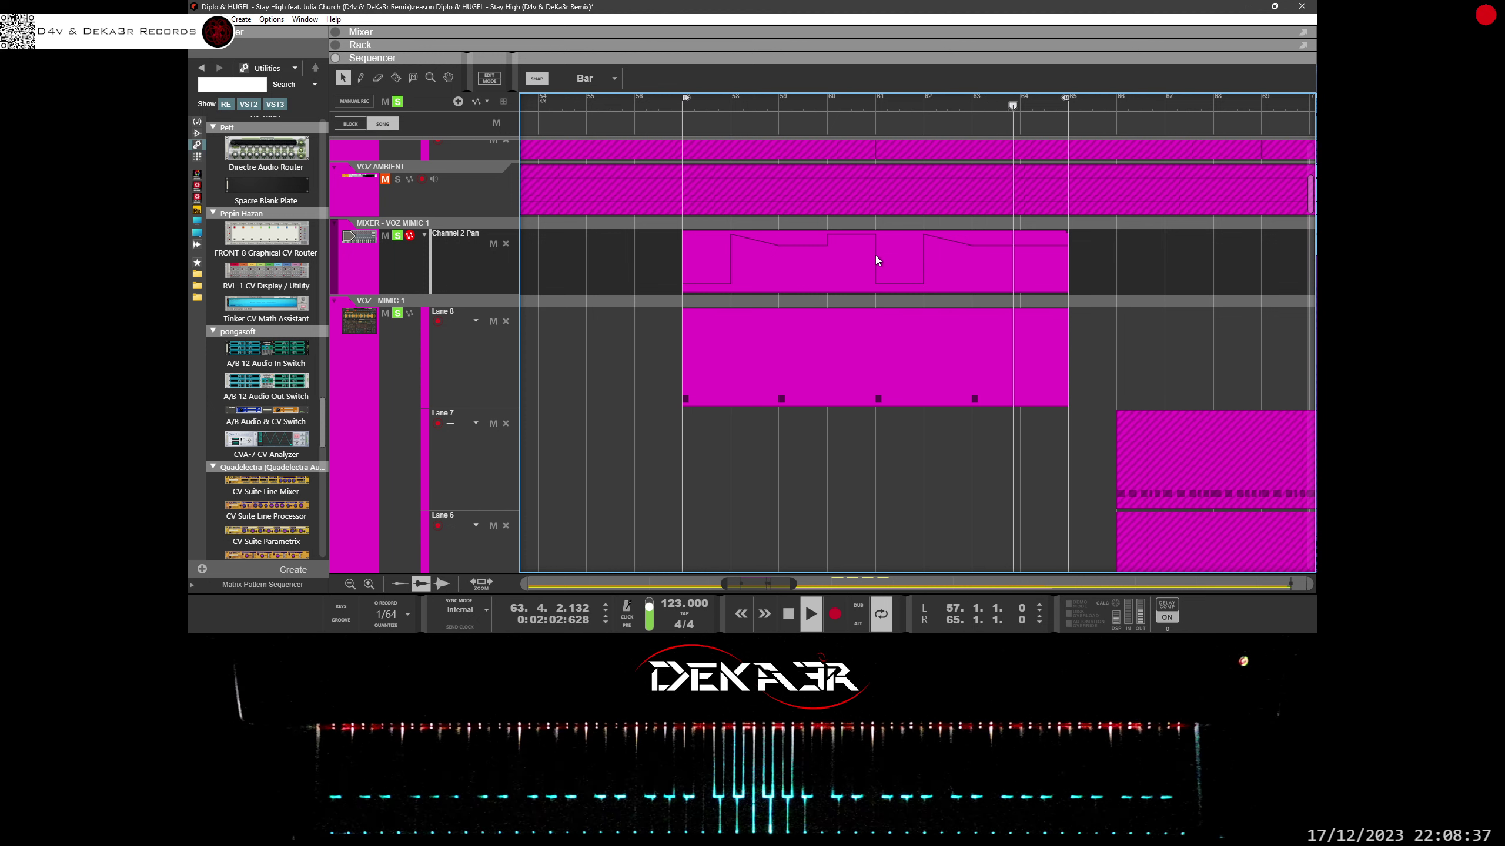
Step: Split the Channel 2 Pan clip at bar 61 with the Razor tool and delete the part from bar 61 onward
{"action": "left_click", "coordinate": [816, 240]}
{"action": "left_click", "coordinate": [395, 78]}
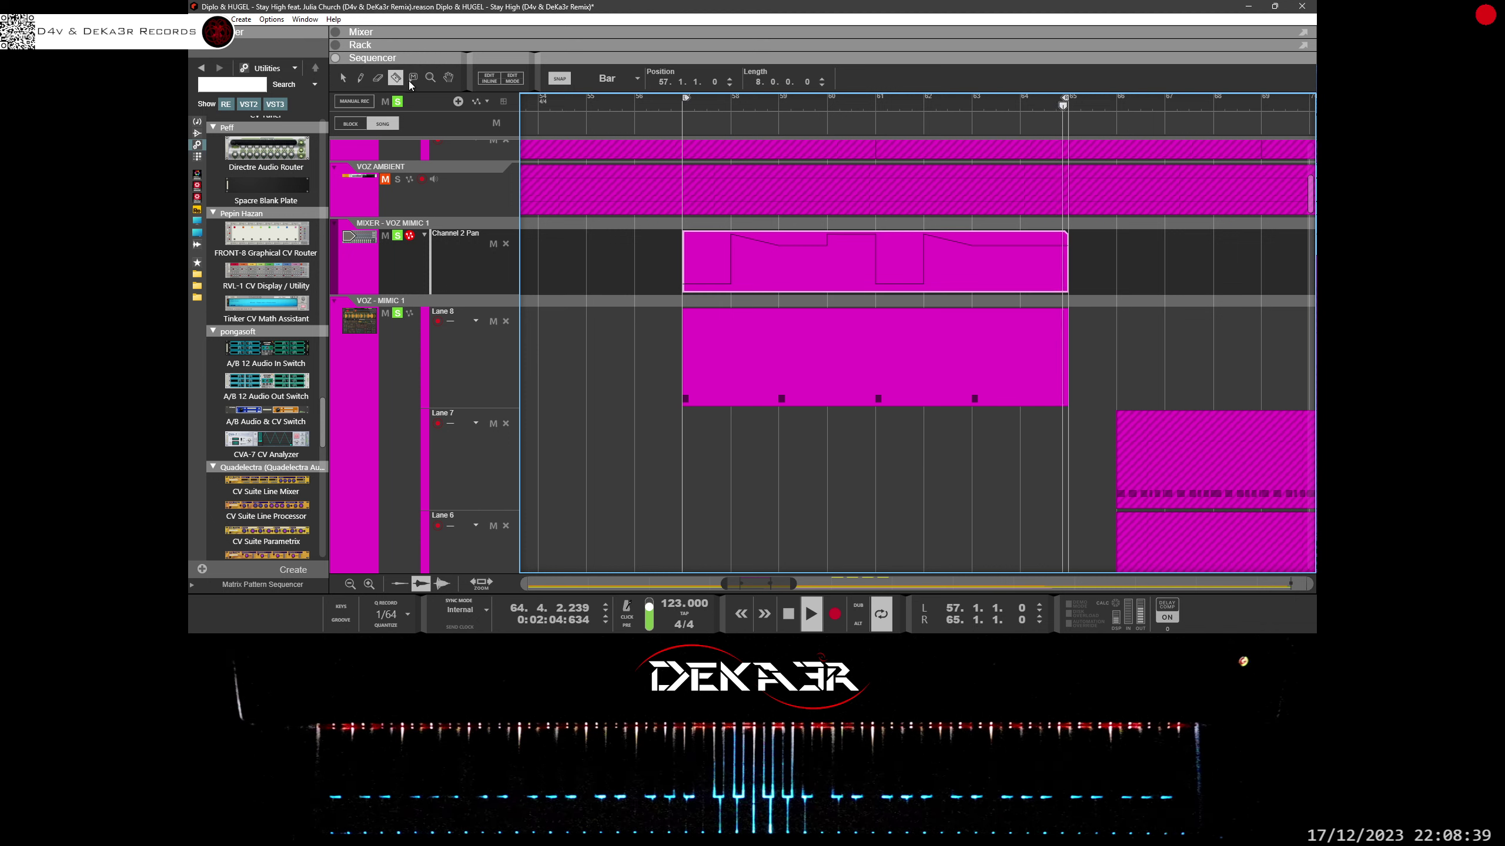
{"action": "left_click", "coordinate": [864, 260]}
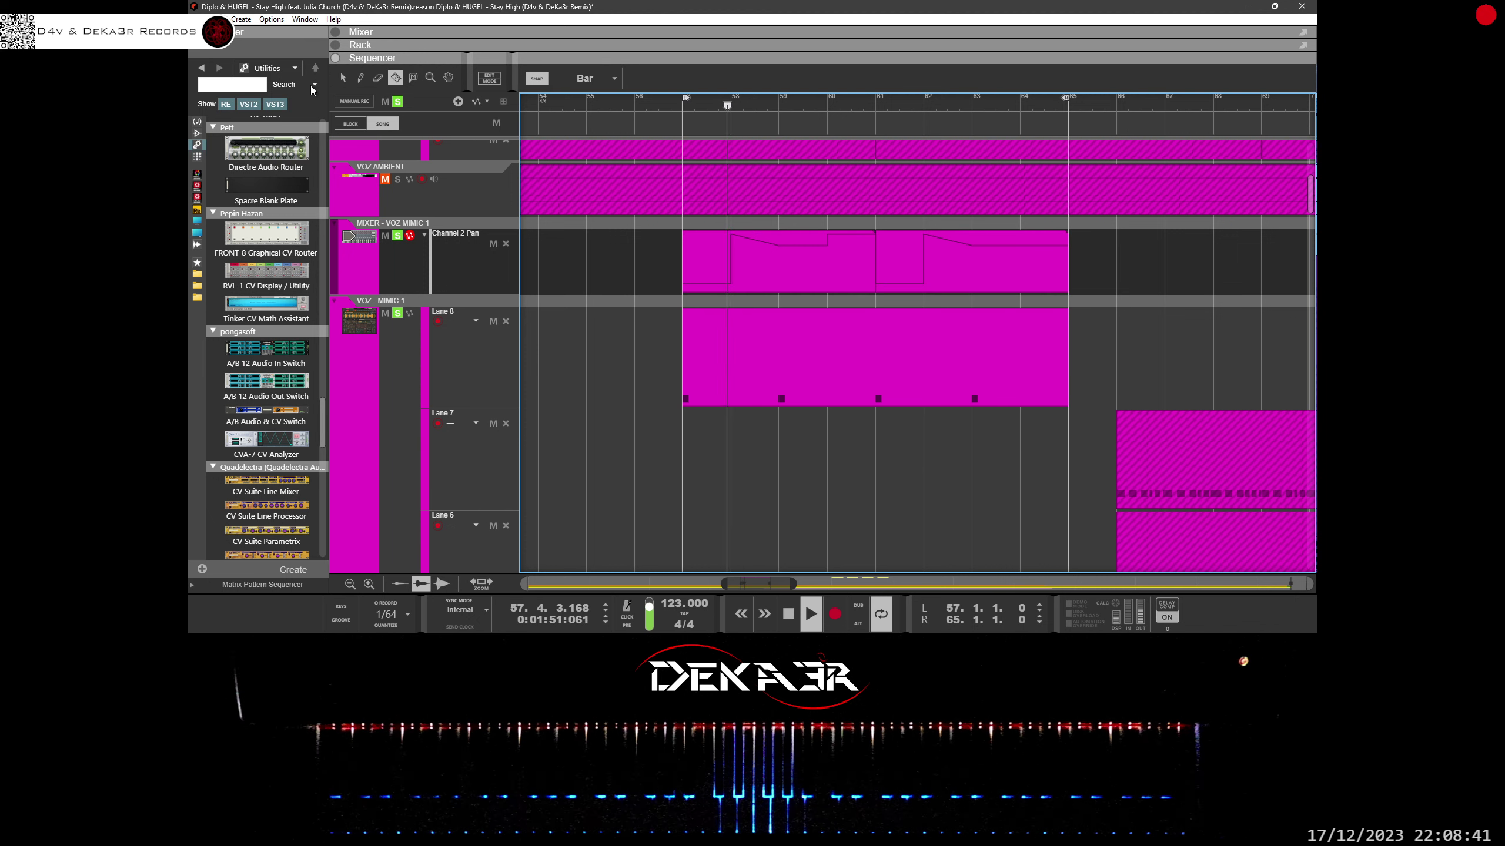
{"action": "left_click", "coordinate": [342, 77]}
{"action": "left_click", "coordinate": [898, 268]}
{"action": "key", "text": "Delete"}
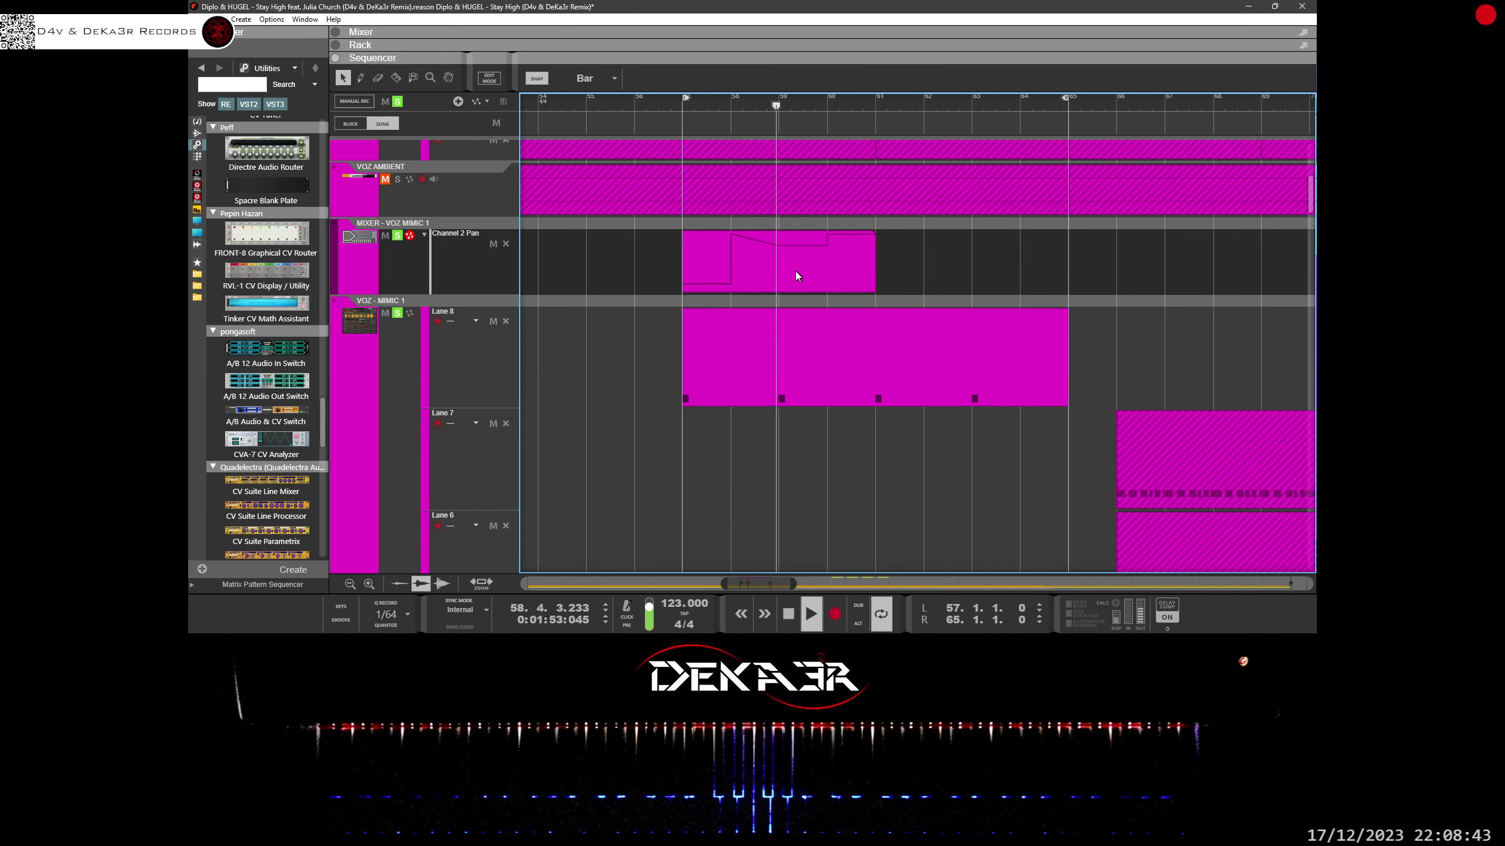
Step: Copy the four-bar pan clip from bar 57 to bar 61 and join both into one clip
{"action": "left_click_drag", "start_coordinate": [796, 275], "coordinate": [992, 272]}
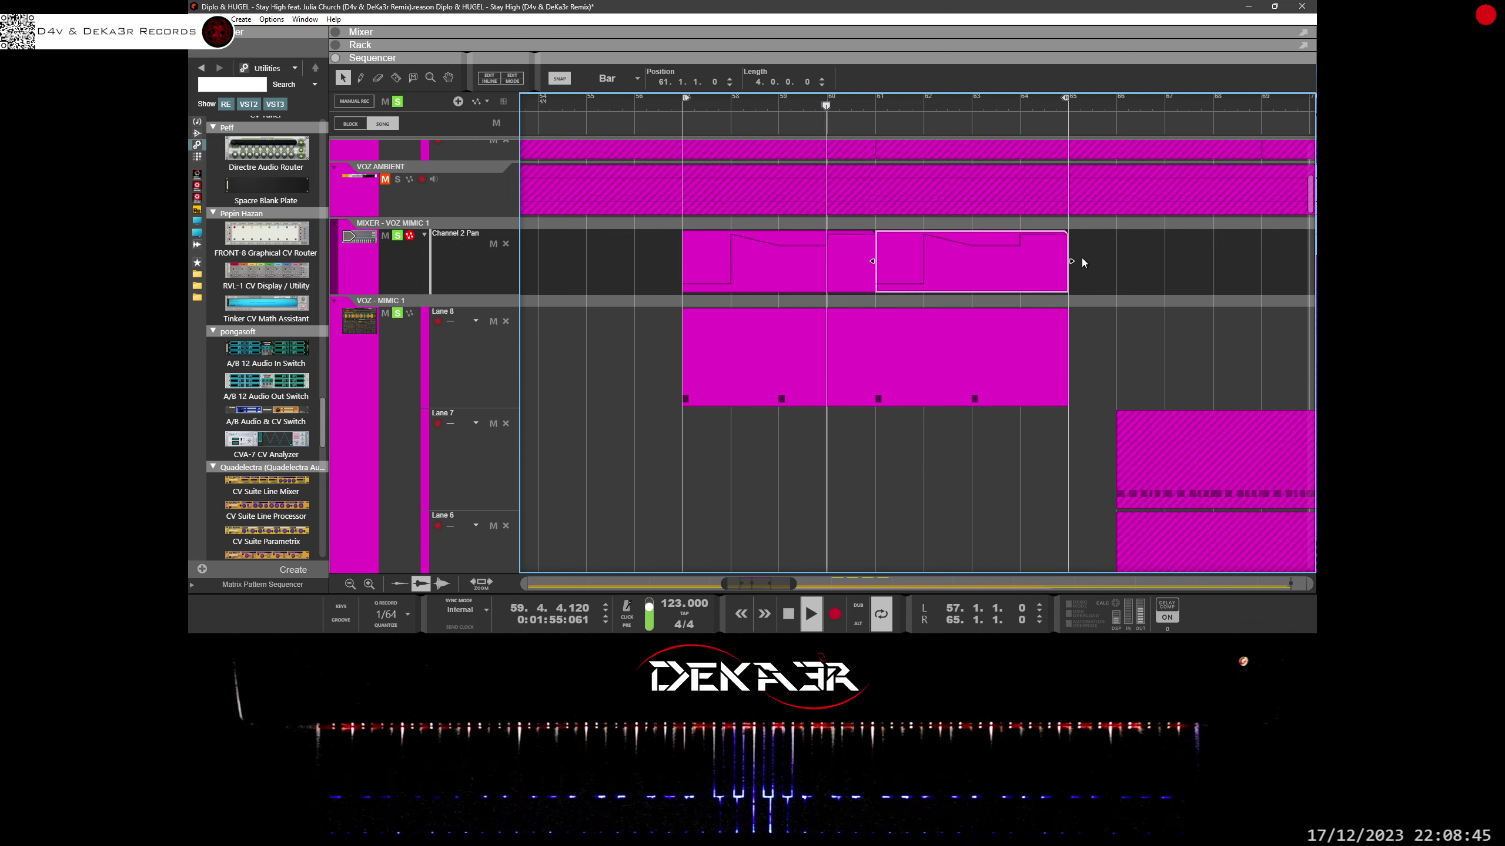
{"action": "left_click", "coordinate": [745, 258]}
{"action": "right_click", "coordinate": [743, 261]}
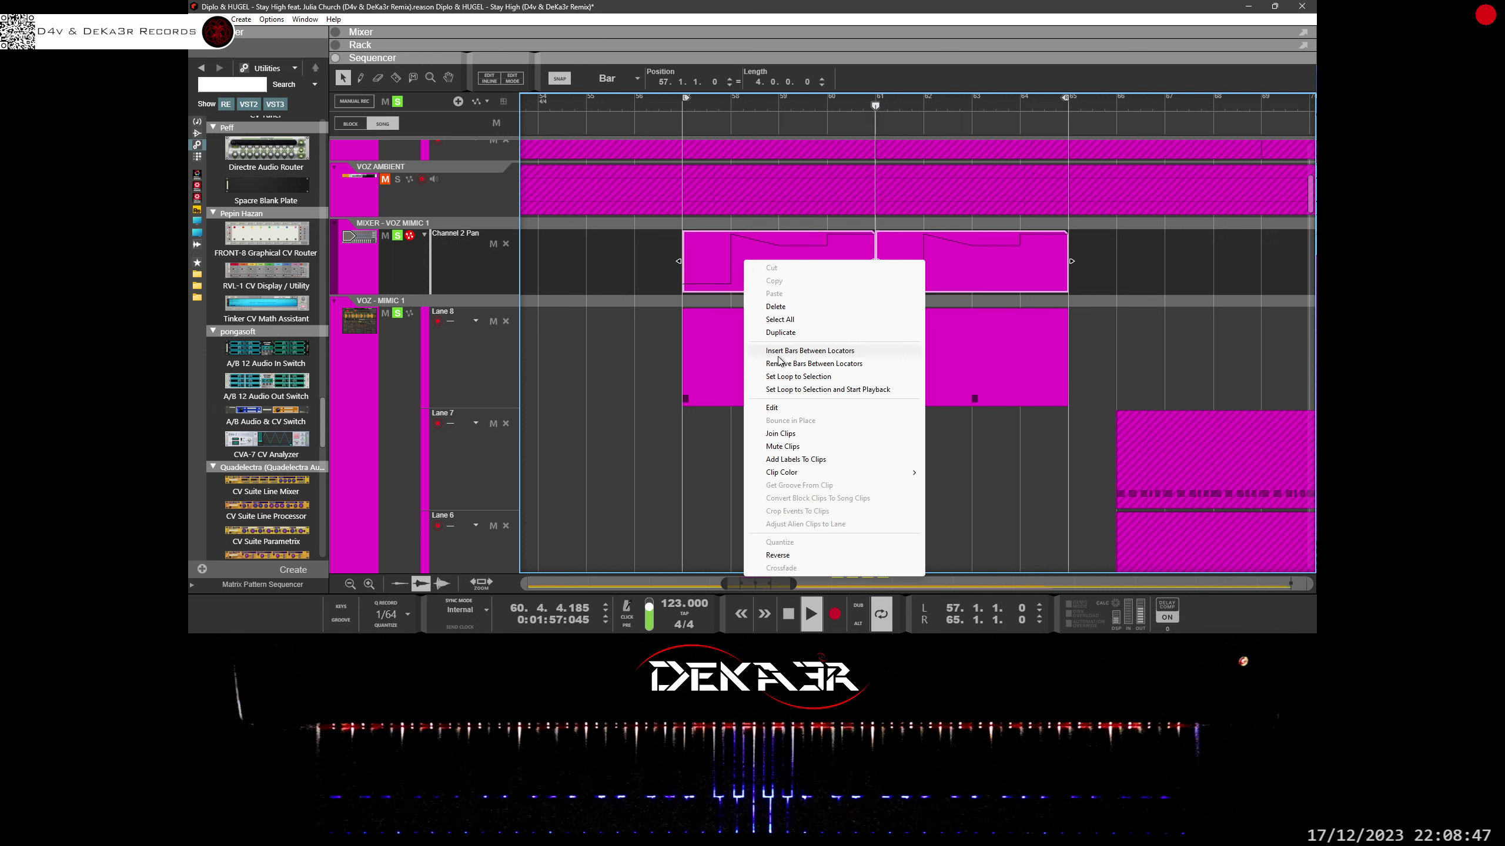
{"action": "left_click", "coordinate": [779, 433]}
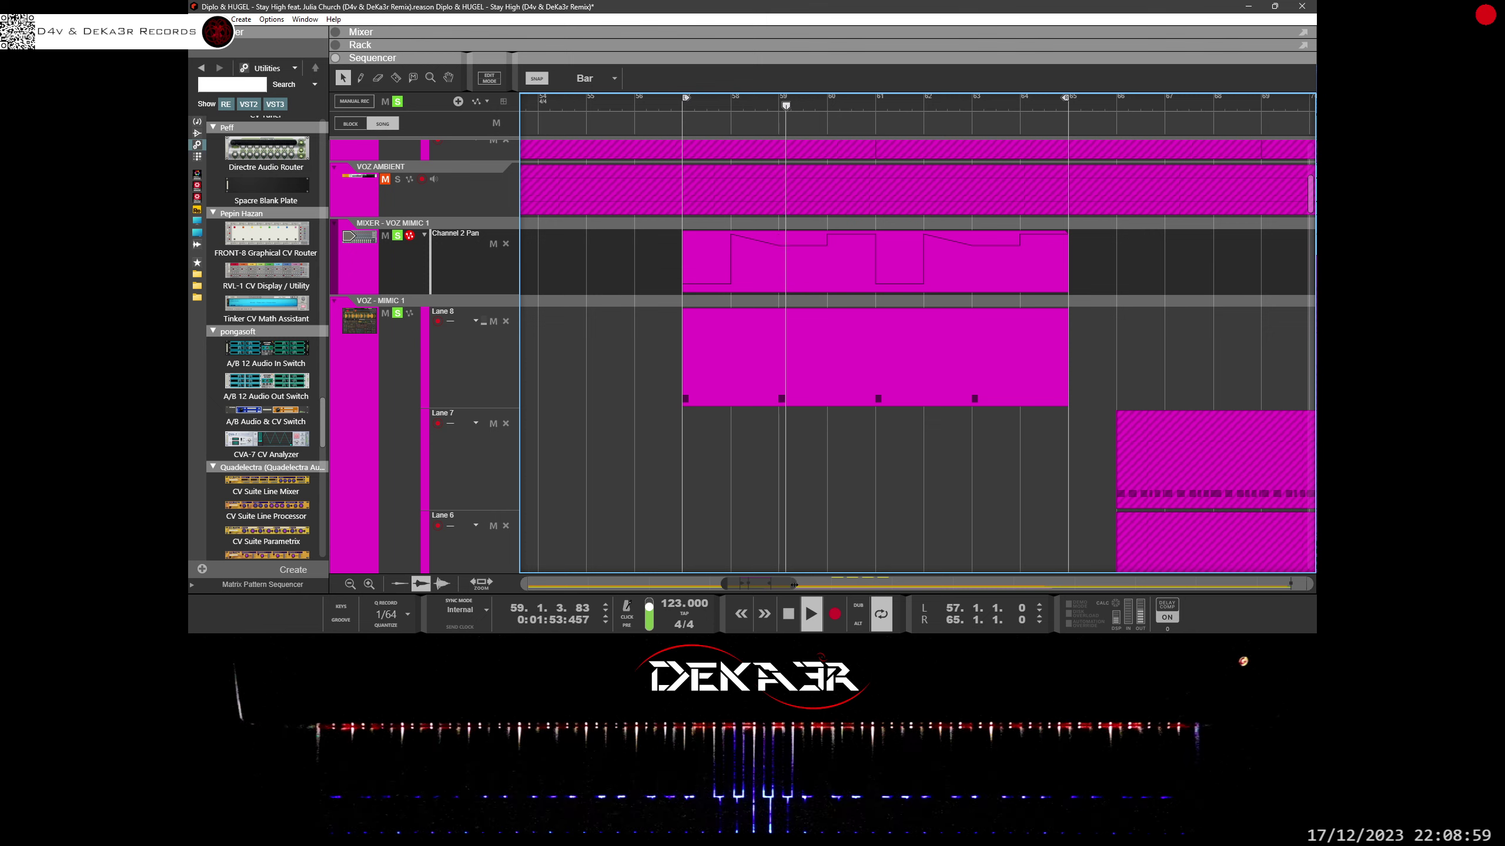
Step: Move the VOZ - MIMIC 1 Lane 7 clip from bar 66 to bar 57 and shorten it to four bars
{"action": "left_click_drag", "start_coordinate": [796, 583], "coordinate": [835, 583]}
{"action": "scroll", "coordinate": [797, 430], "scroll_direction": "down", "scroll_amount": 2}
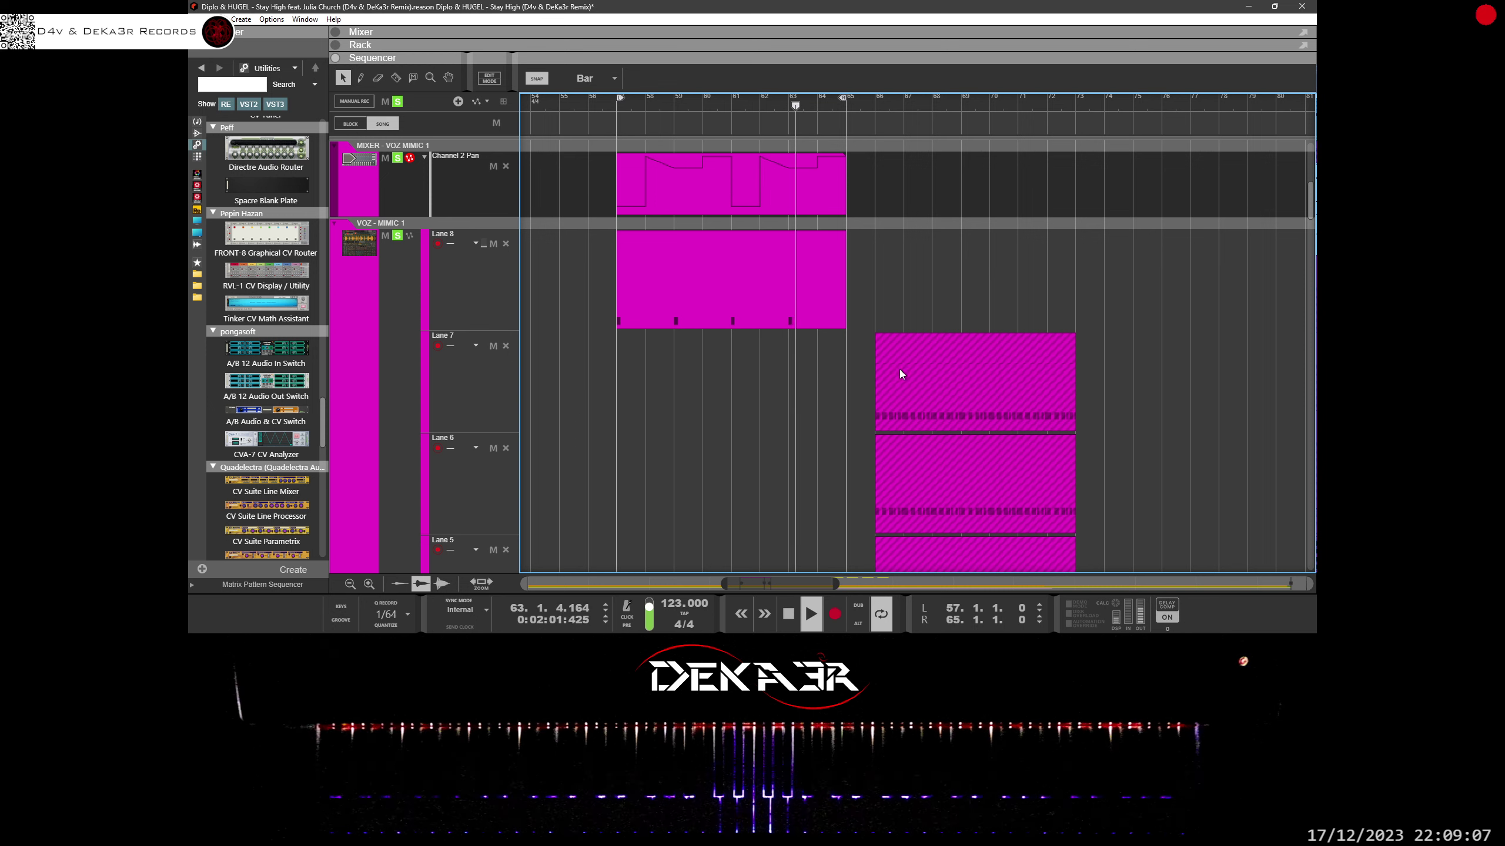
{"action": "left_click_drag", "start_coordinate": [901, 369], "coordinate": [648, 381]}
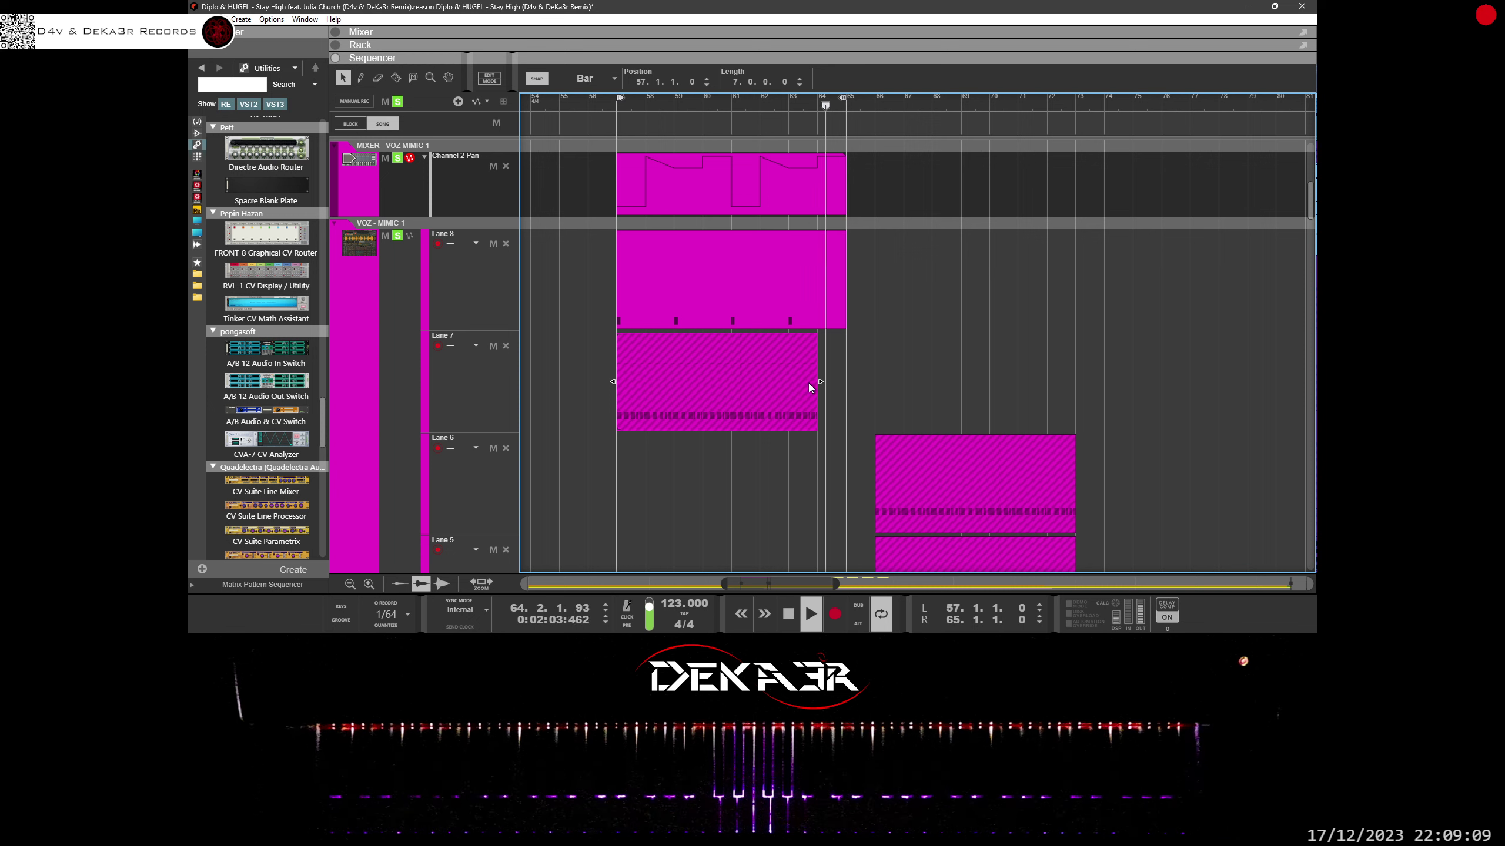
{"action": "left_click_drag", "start_coordinate": [820, 381], "coordinate": [733, 381]}
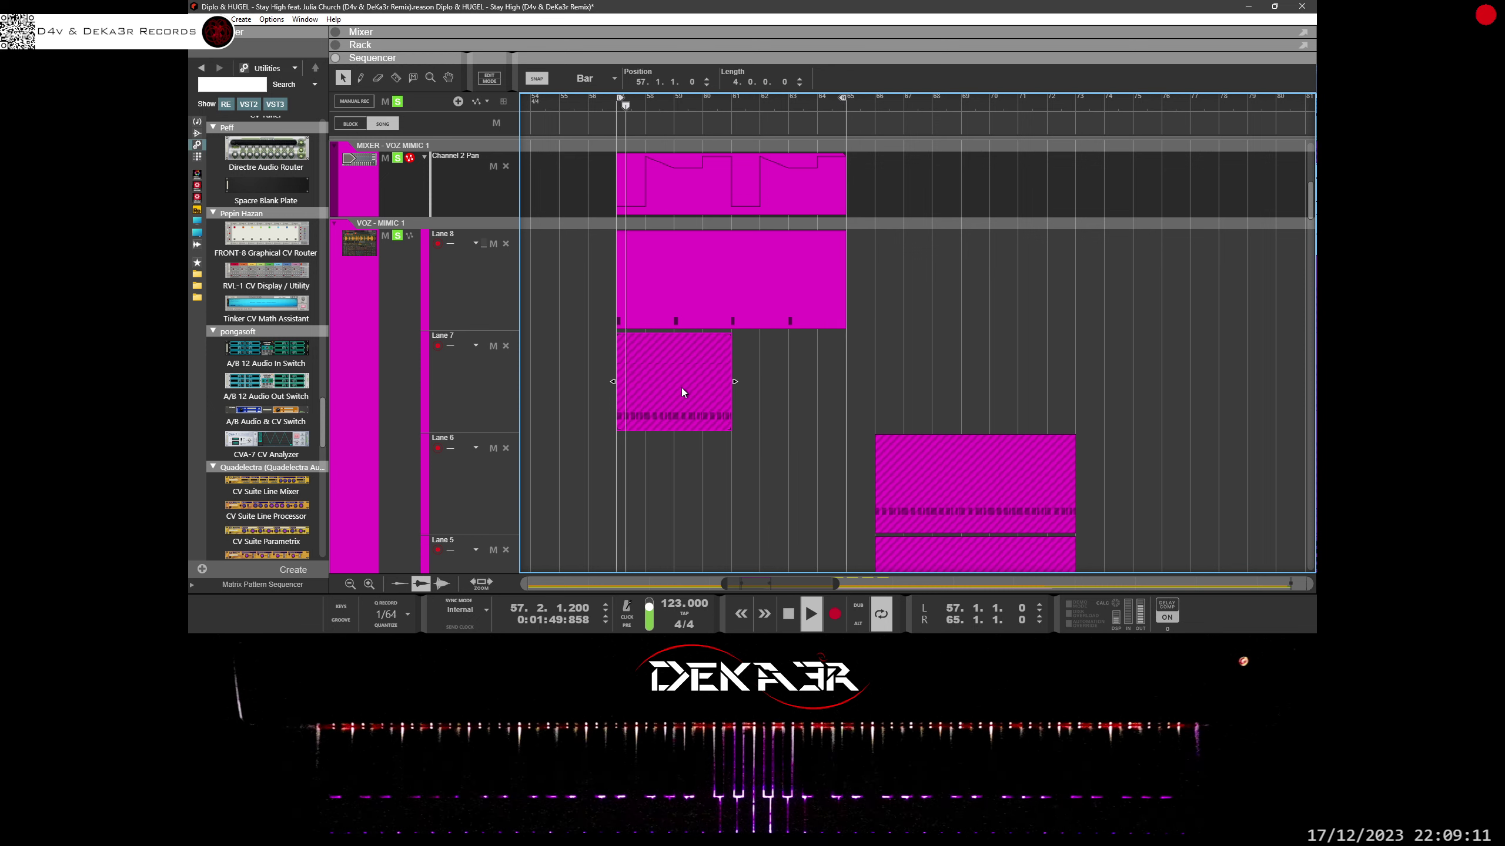
Step: Unmute the VOZ - MIMIC 1 Lane 7 clip at bar 57 and copy it to bar 61
{"action": "left_click", "coordinate": [413, 77]}
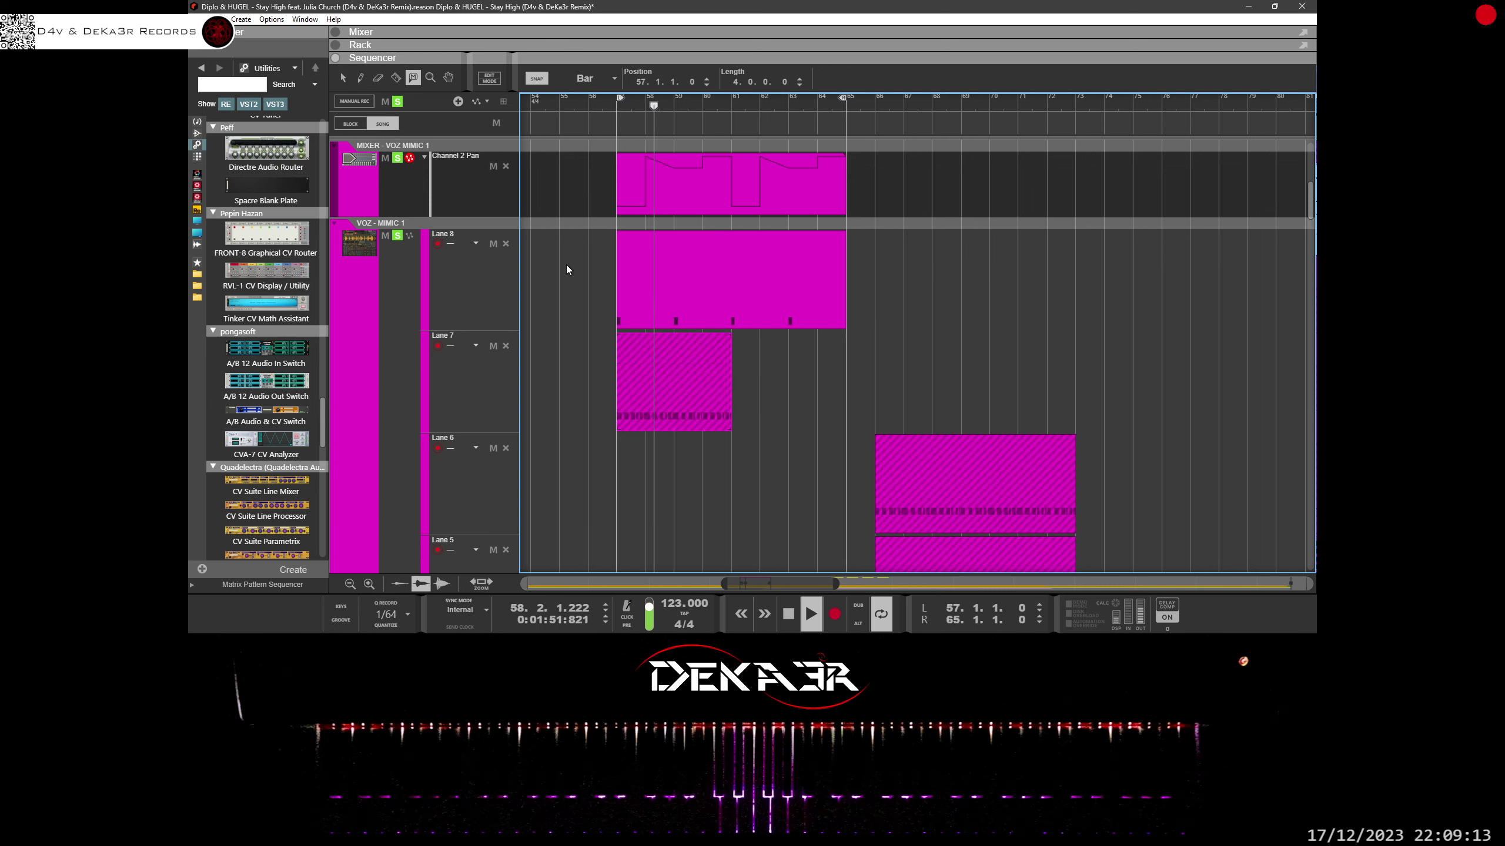
{"action": "left_click", "coordinate": [660, 358]}
{"action": "left_click", "coordinate": [343, 77]}
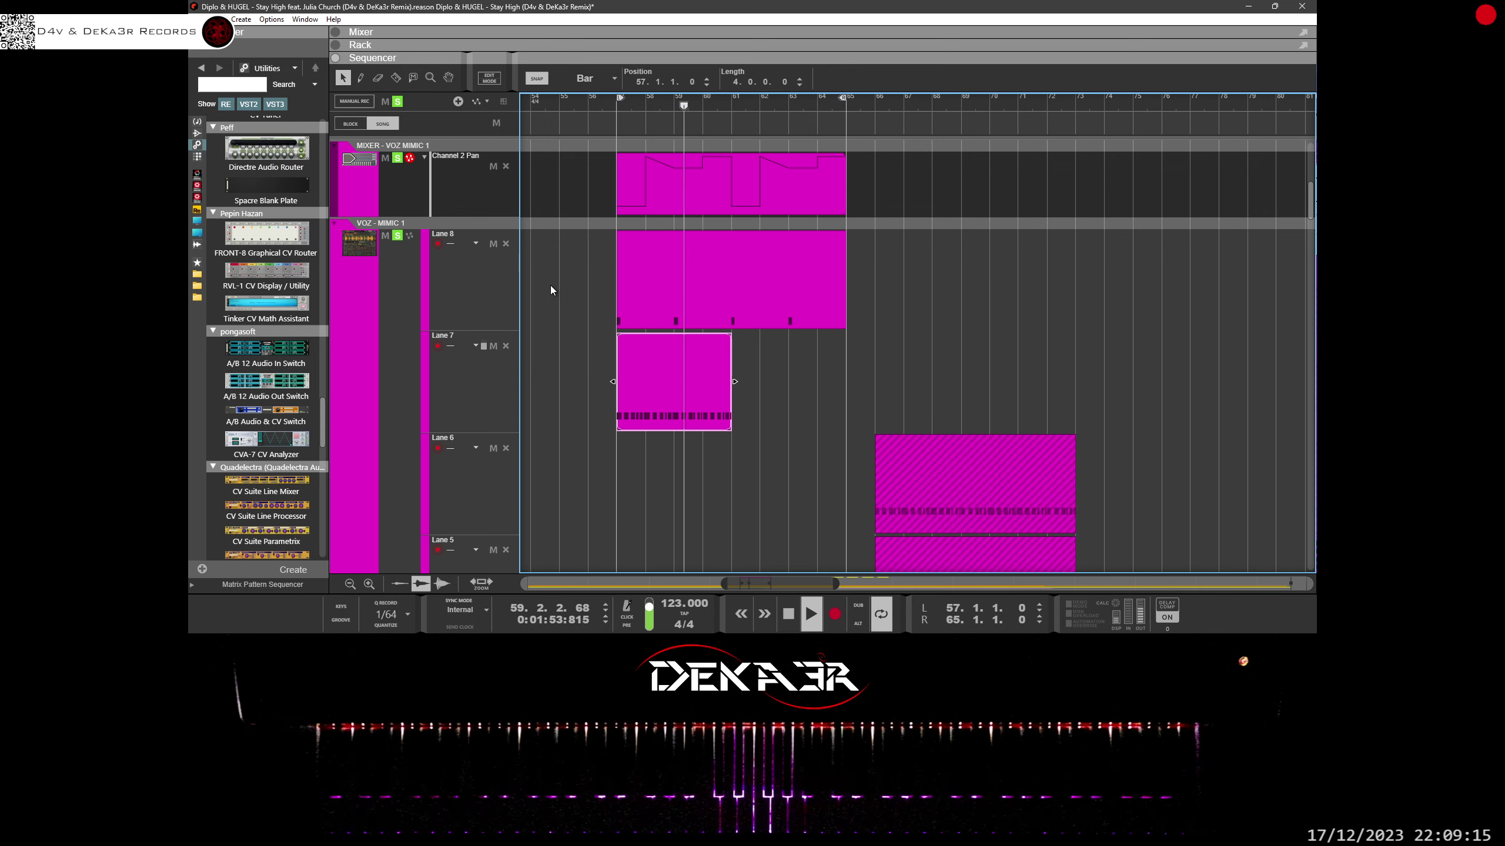
{"action": "left_click_drag", "start_coordinate": [659, 387], "coordinate": [787, 374]}
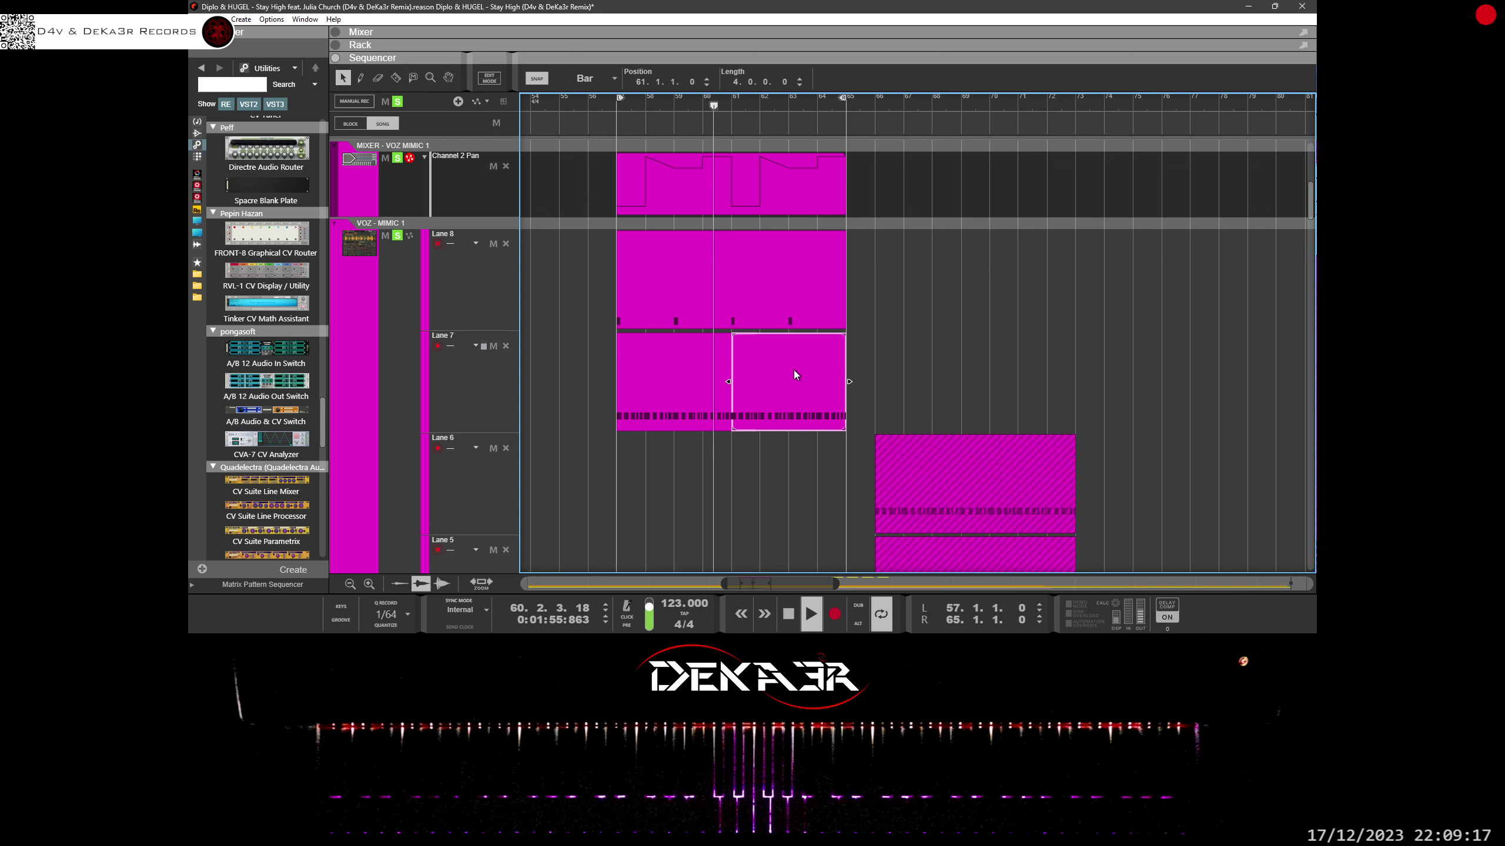
Step: Delete both four-bar Lane 7 clips between bars 57 and 65
{"action": "left_click_drag", "start_coordinate": [886, 359], "coordinate": [688, 378]}
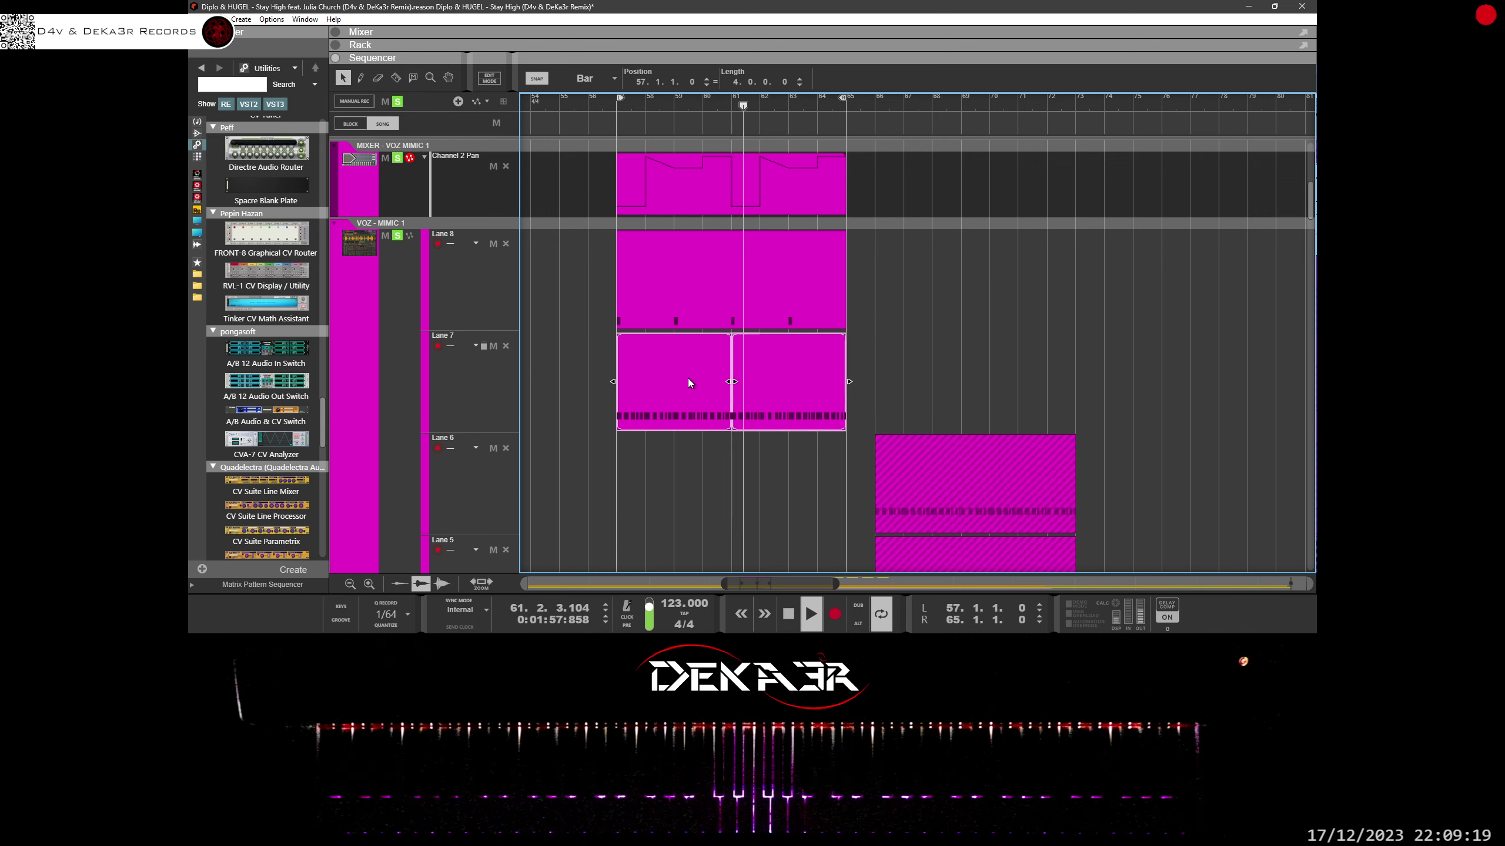
{"action": "key", "text": "Delete"}
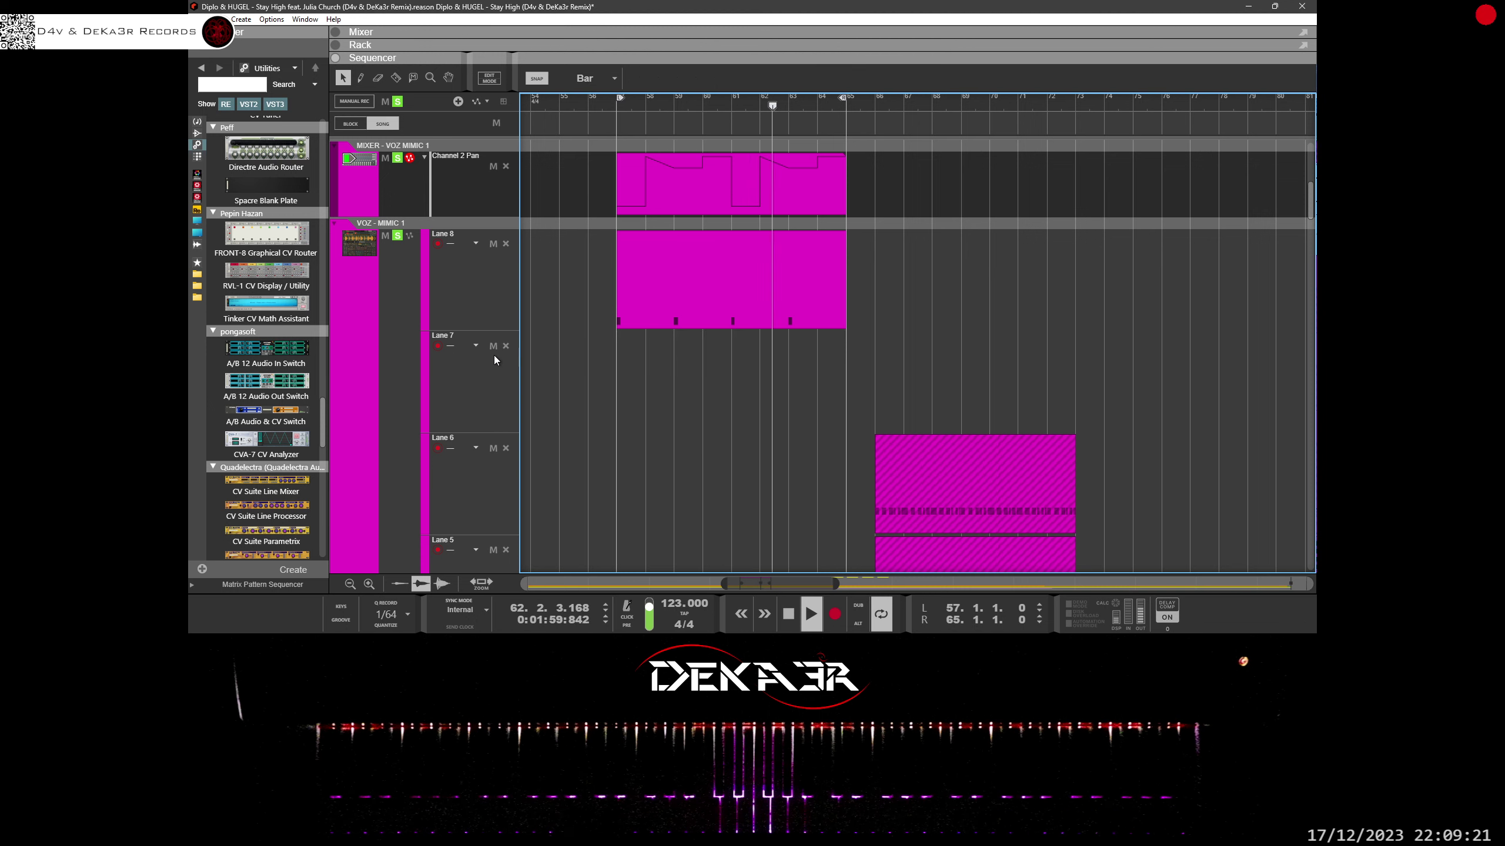
Step: Try to record additional notes over the VOZ - MIMIC 1 Lane 8 clip from bar 61 during loop playback
{"action": "left_click", "coordinate": [397, 386]}
{"action": "scroll", "coordinate": [396, 386], "scroll_direction": "down", "scroll_amount": 1}
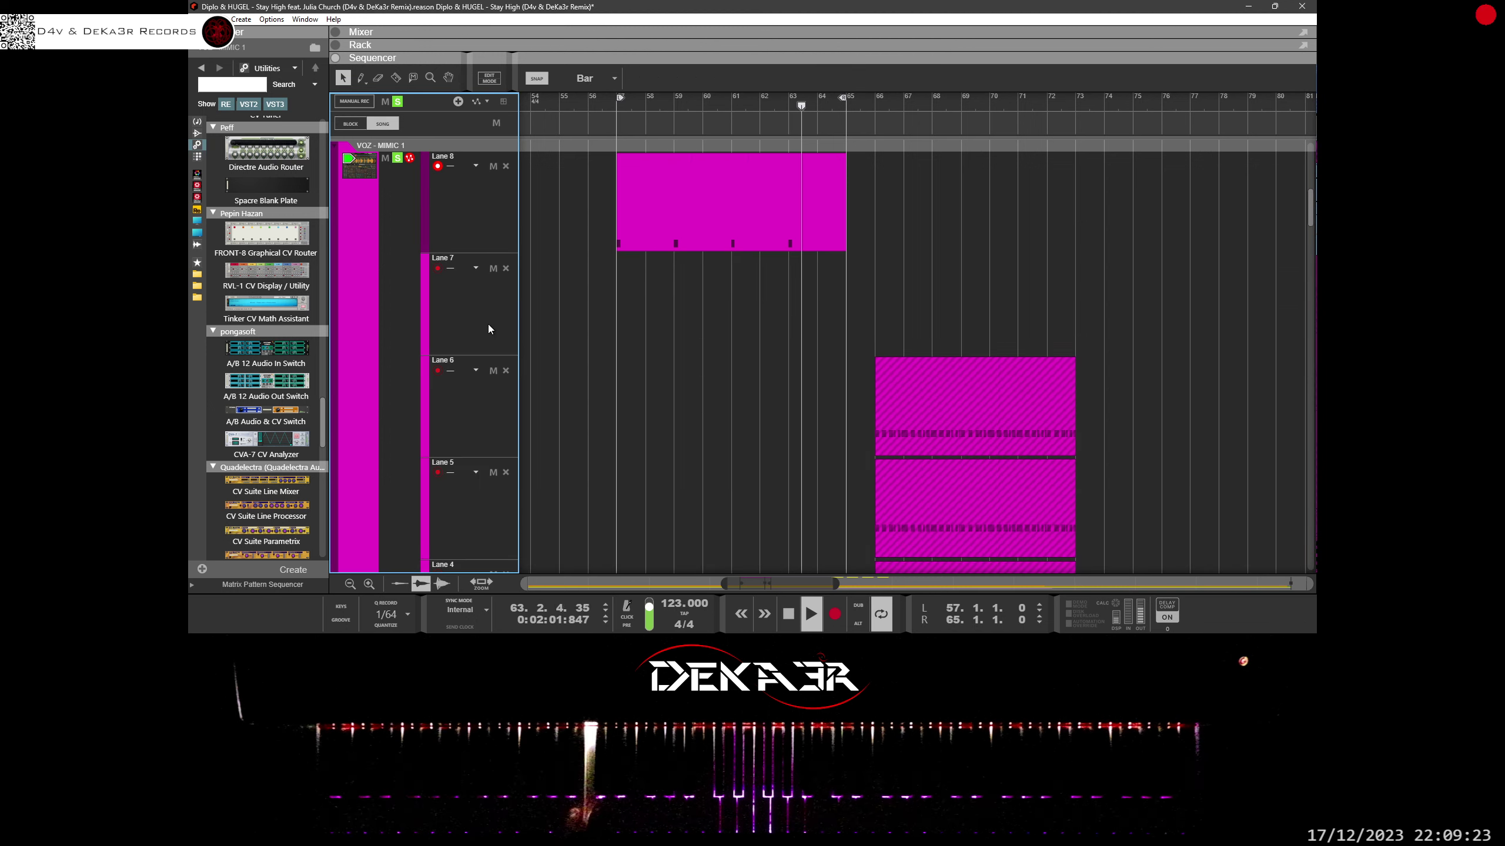
{"action": "scroll", "coordinate": [652, 410], "scroll_direction": "up", "scroll_amount": 3}
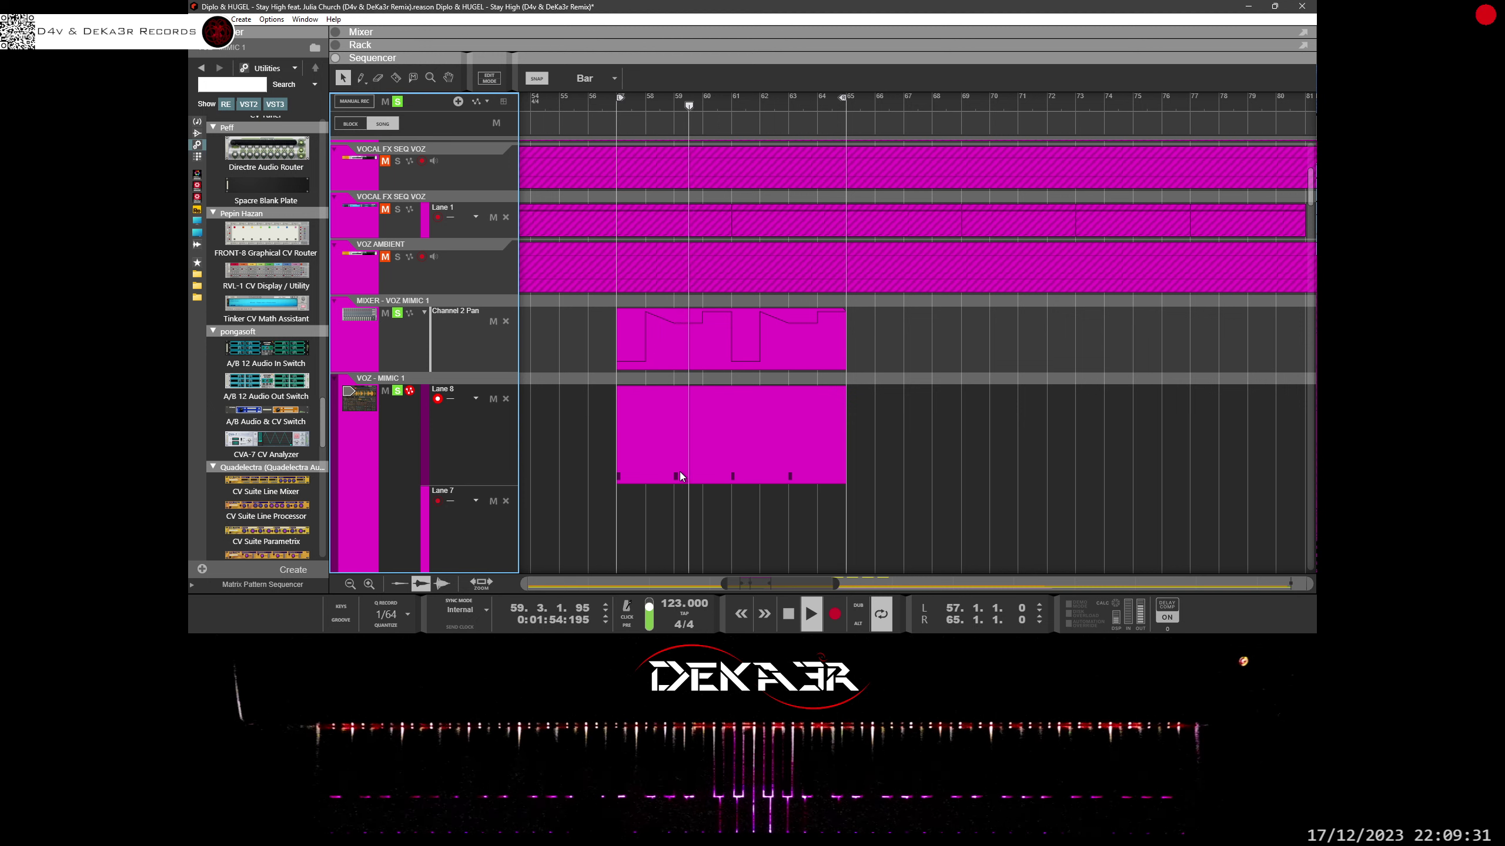
{"action": "left_click", "coordinate": [835, 618]}
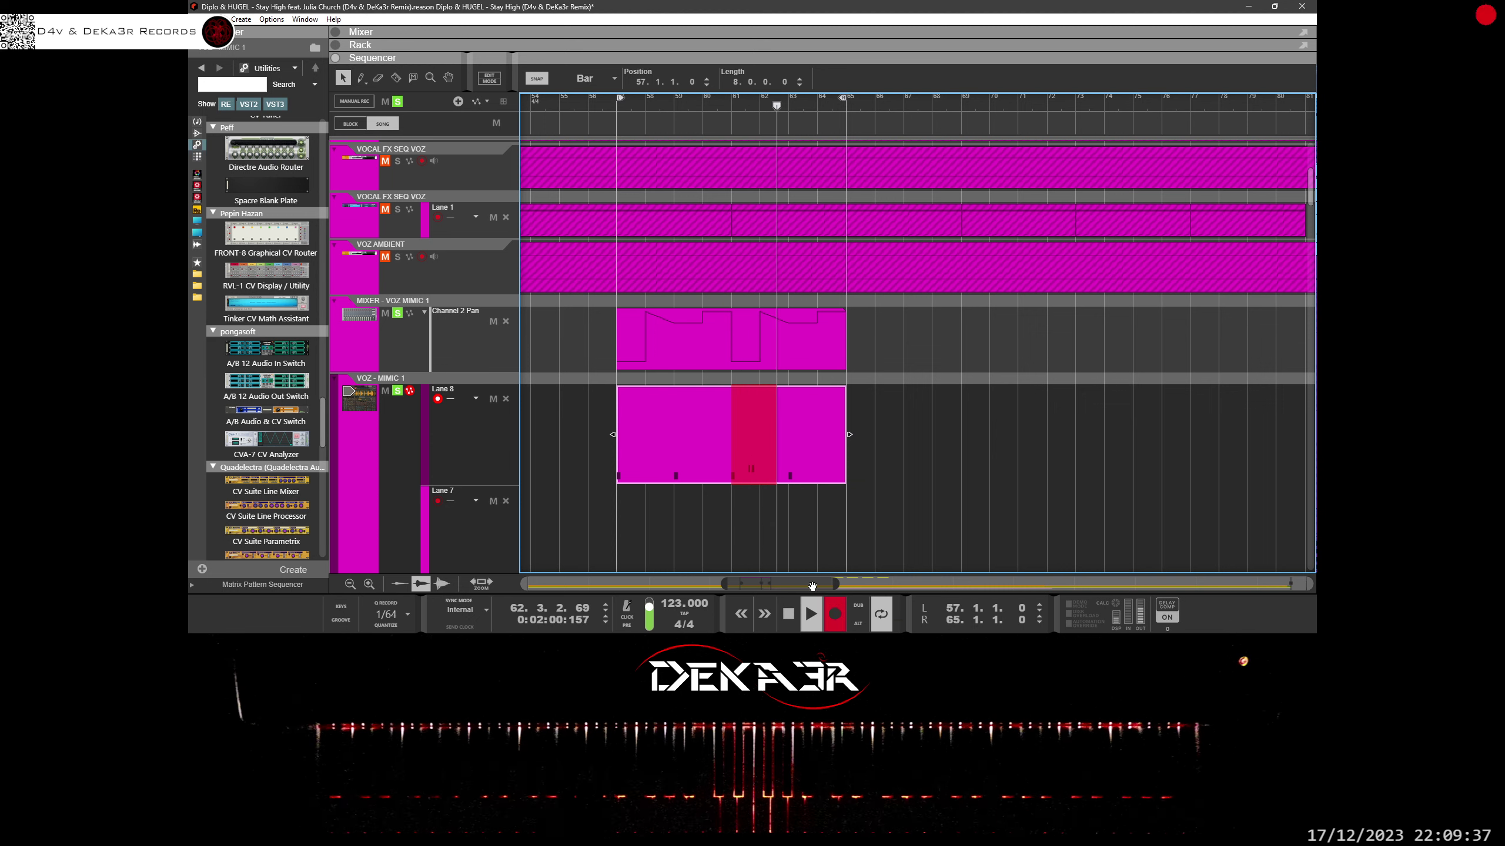
{"action": "key", "text": "space"}
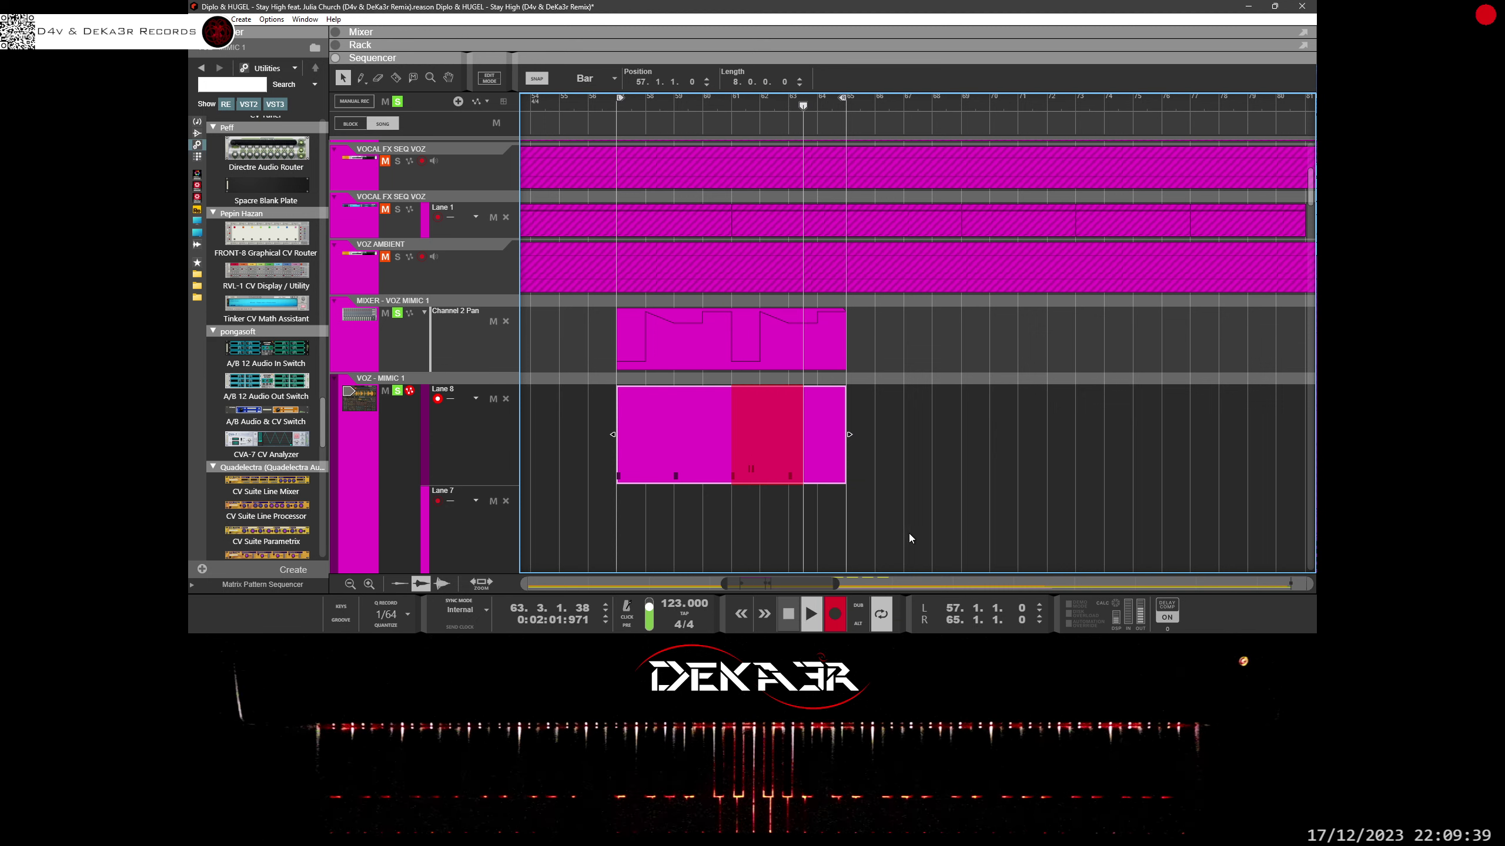
{"action": "scroll", "coordinate": [896, 531], "scroll_direction": "down", "scroll_amount": 3}
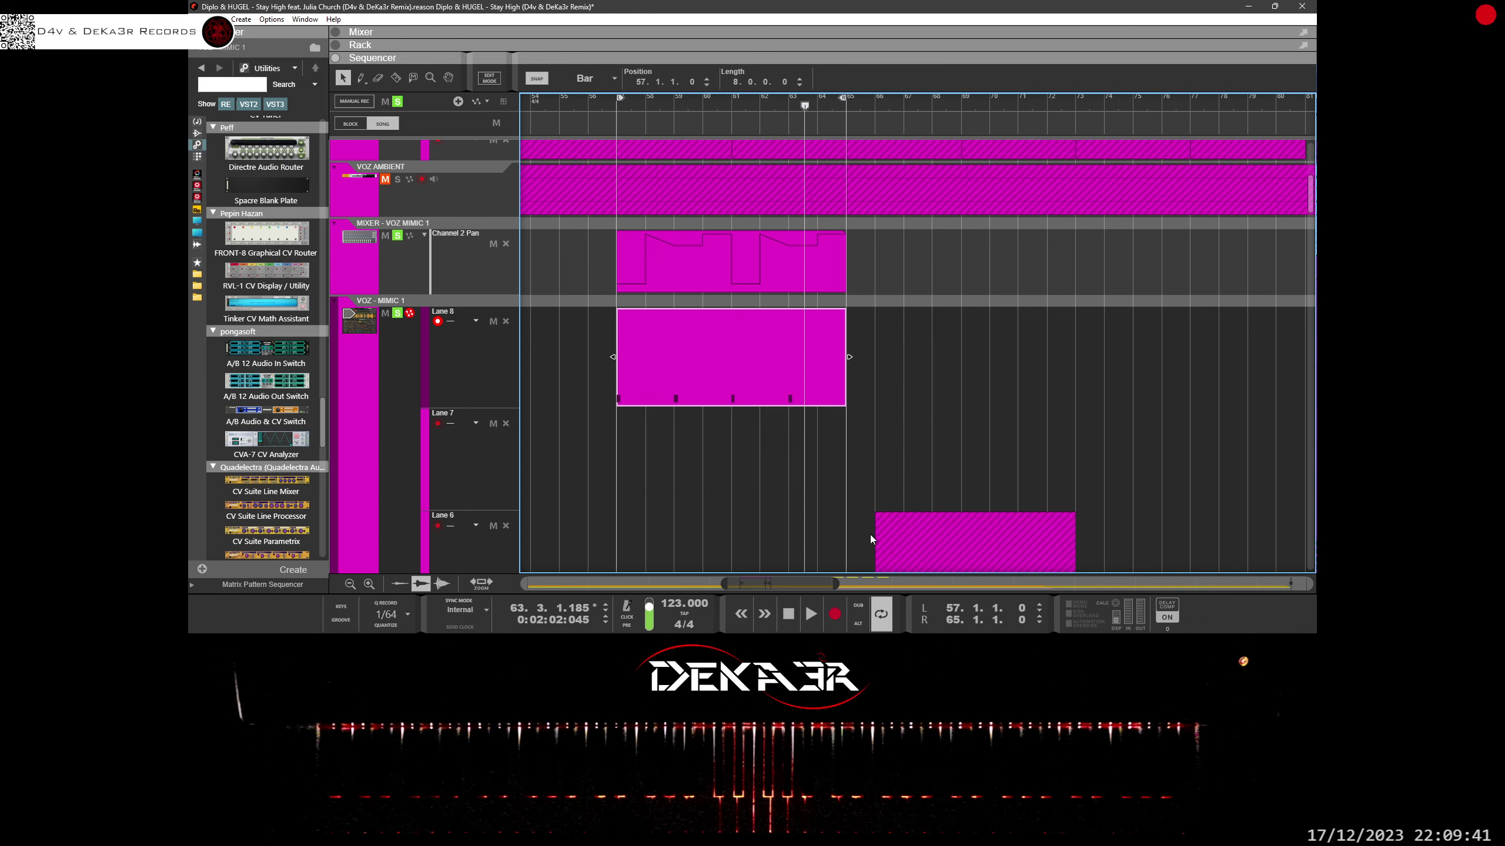
Step: Arm Lane 7 of VOZ - MIMIC 1 and record a new five-bar take starting at bar 57
{"action": "left_click", "coordinate": [451, 486]}
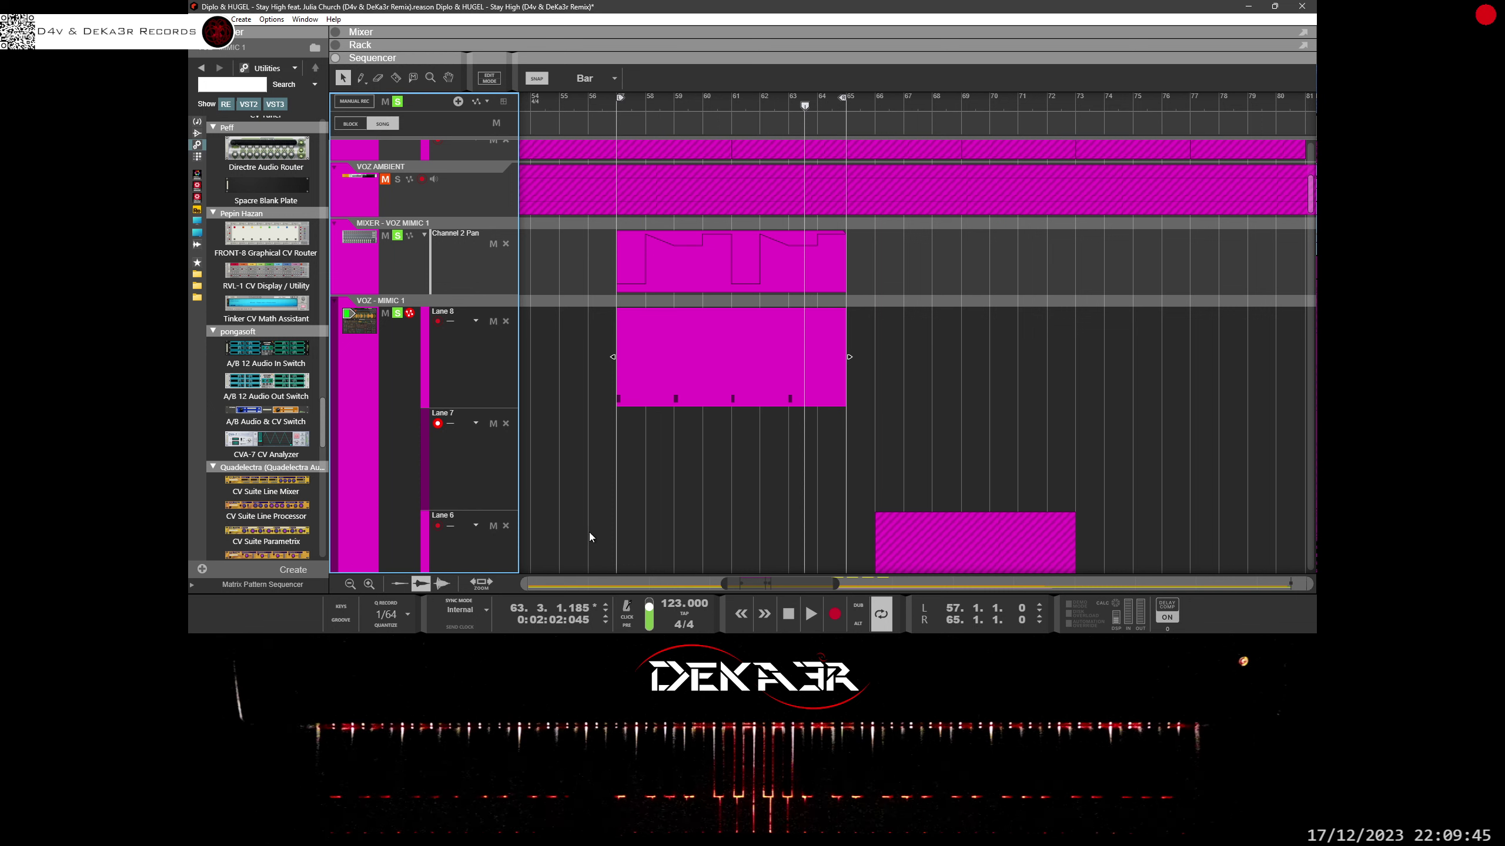
{"action": "key", "text": "space"}
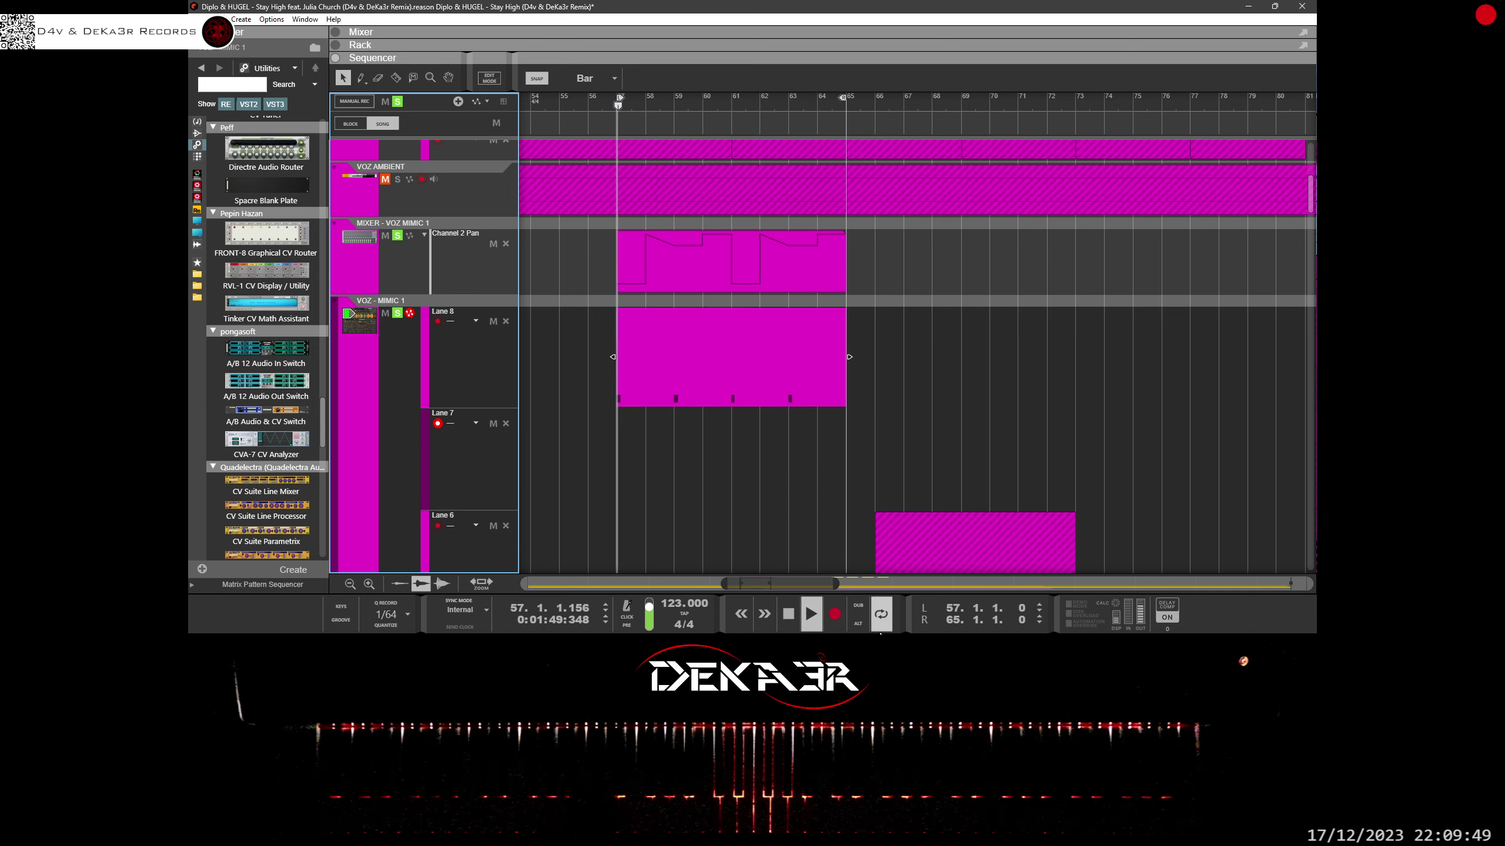
{"action": "left_click", "coordinate": [835, 614]}
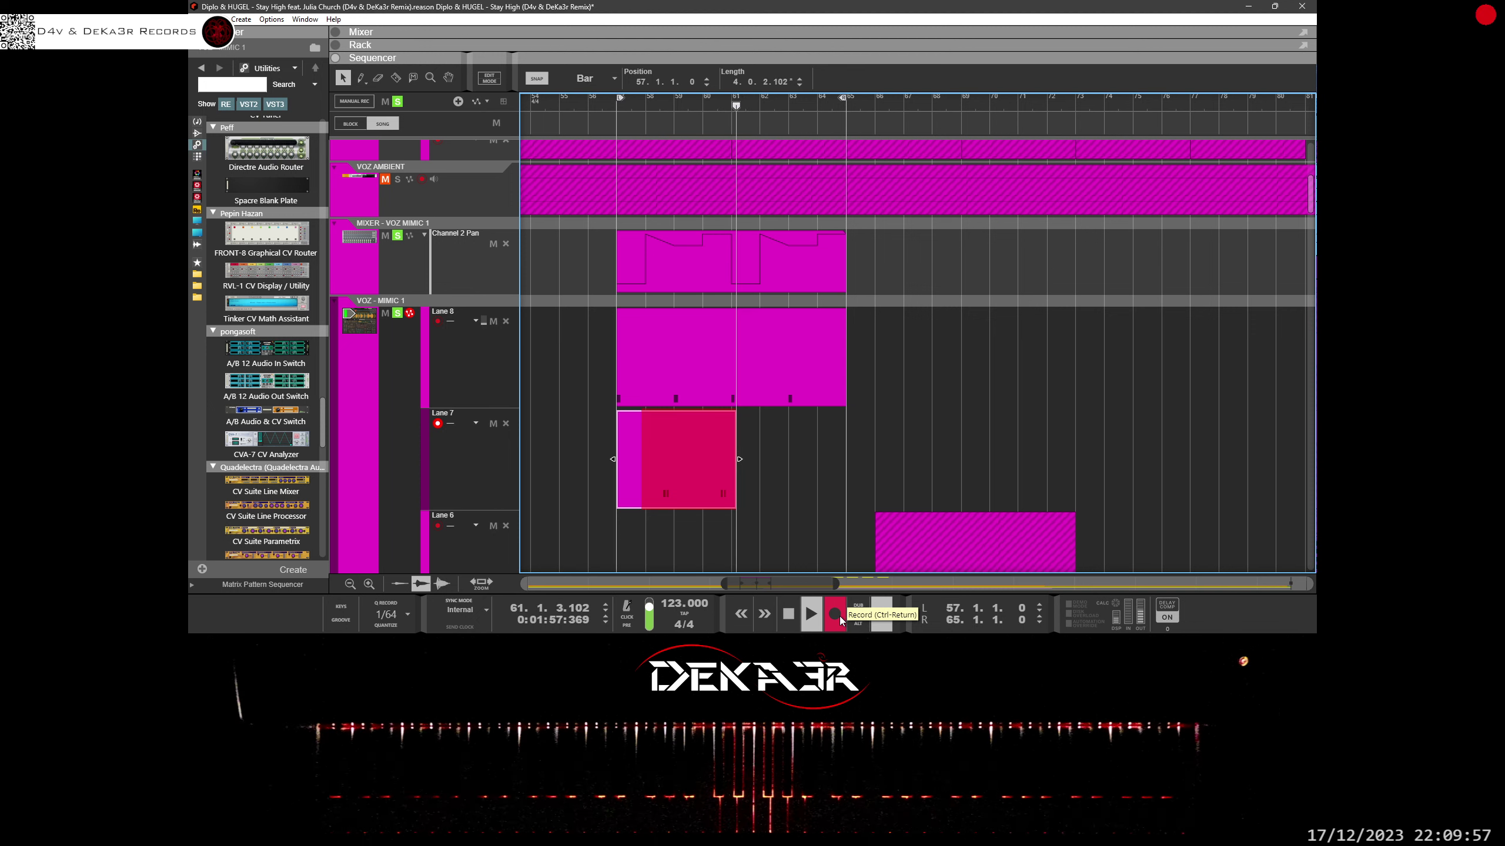
{"action": "left_click", "coordinate": [839, 616]}
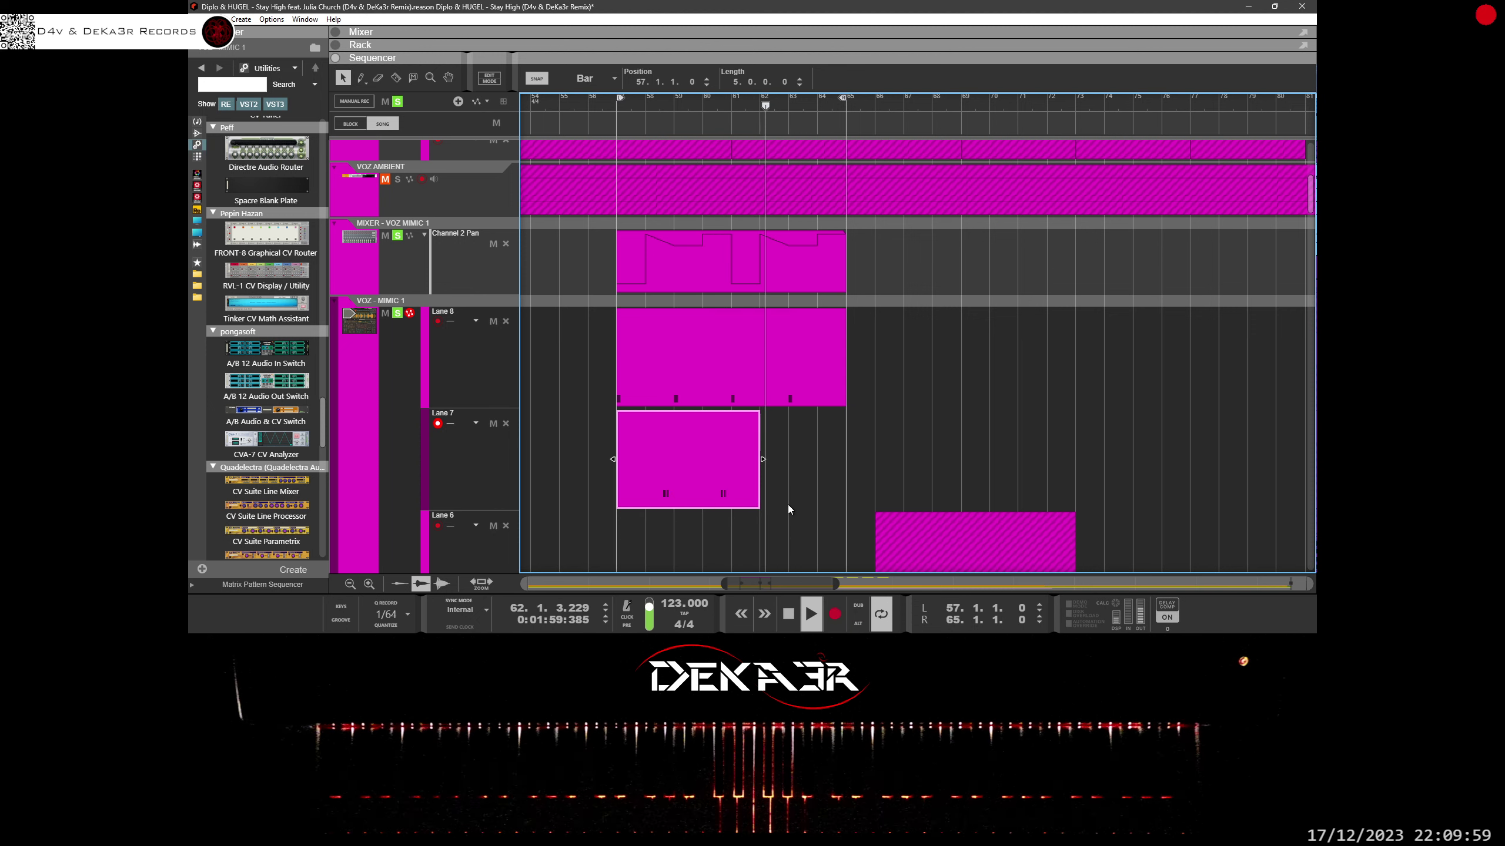
Step: Replace the last two notes in the recorded Lane 7 clip with 1/16 C#2 notes at 60.3.3 and 60.4.1
{"action": "double_click", "coordinate": [745, 475]}
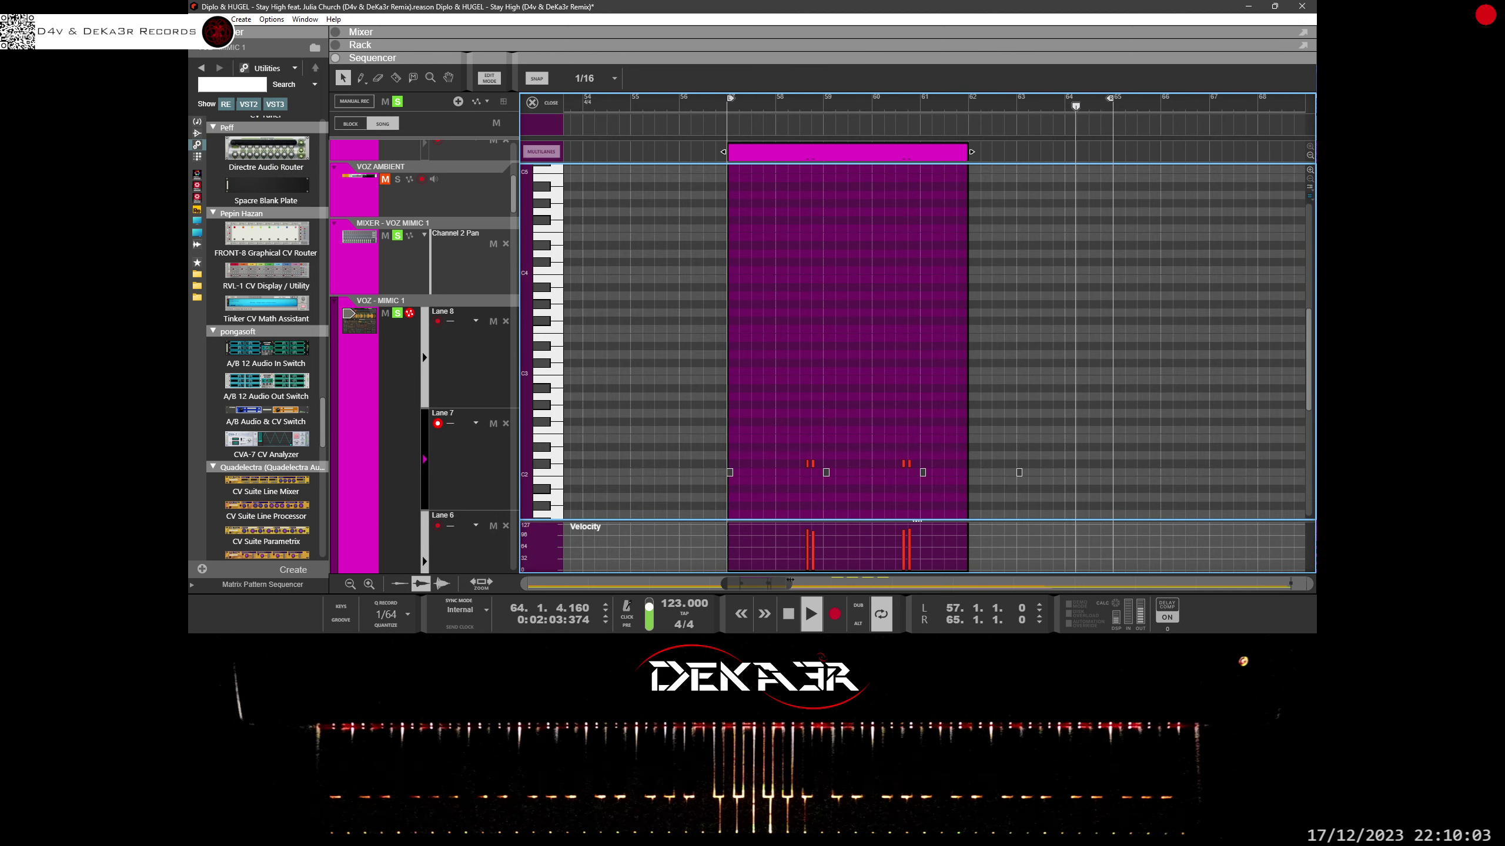
{"action": "key", "text": "ctrl+plus"}
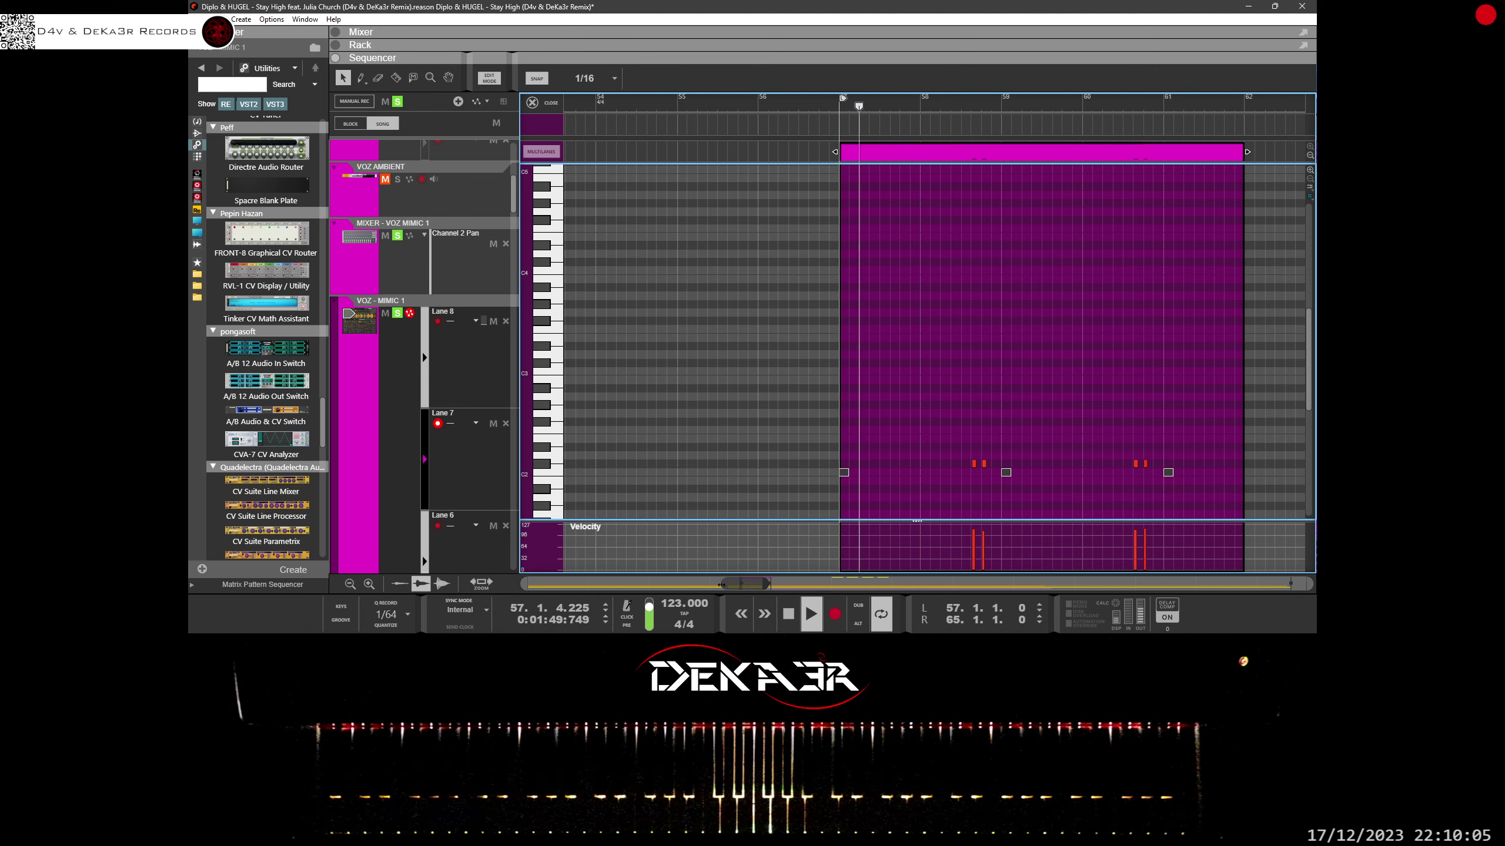
{"action": "left_click_drag", "start_coordinate": [724, 583], "coordinate": [740, 584]}
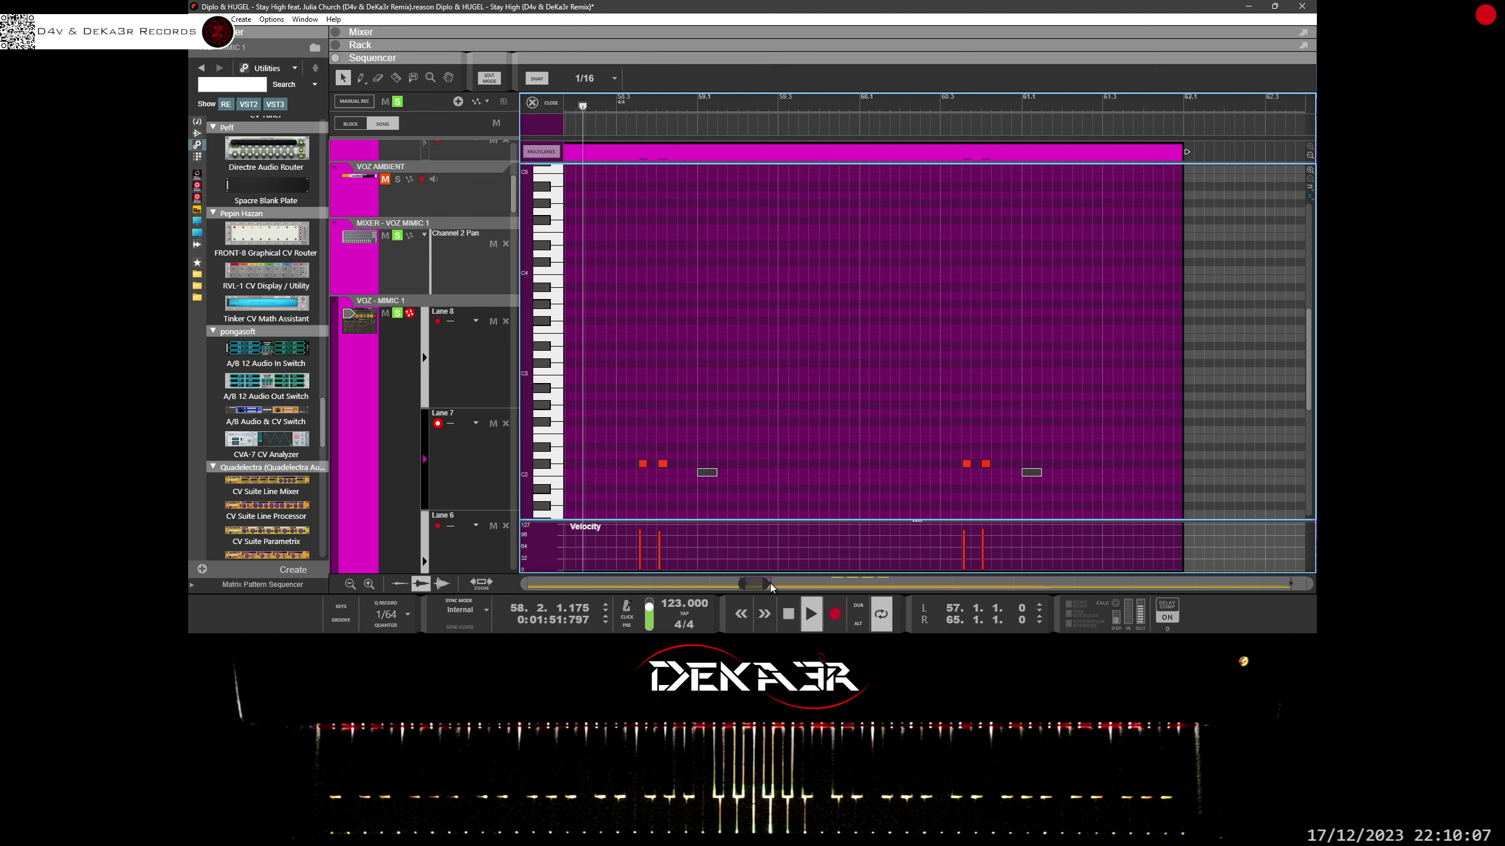
{"action": "left_click", "coordinate": [771, 583]}
{"action": "left_click_drag", "start_coordinate": [760, 584], "coordinate": [750, 583]}
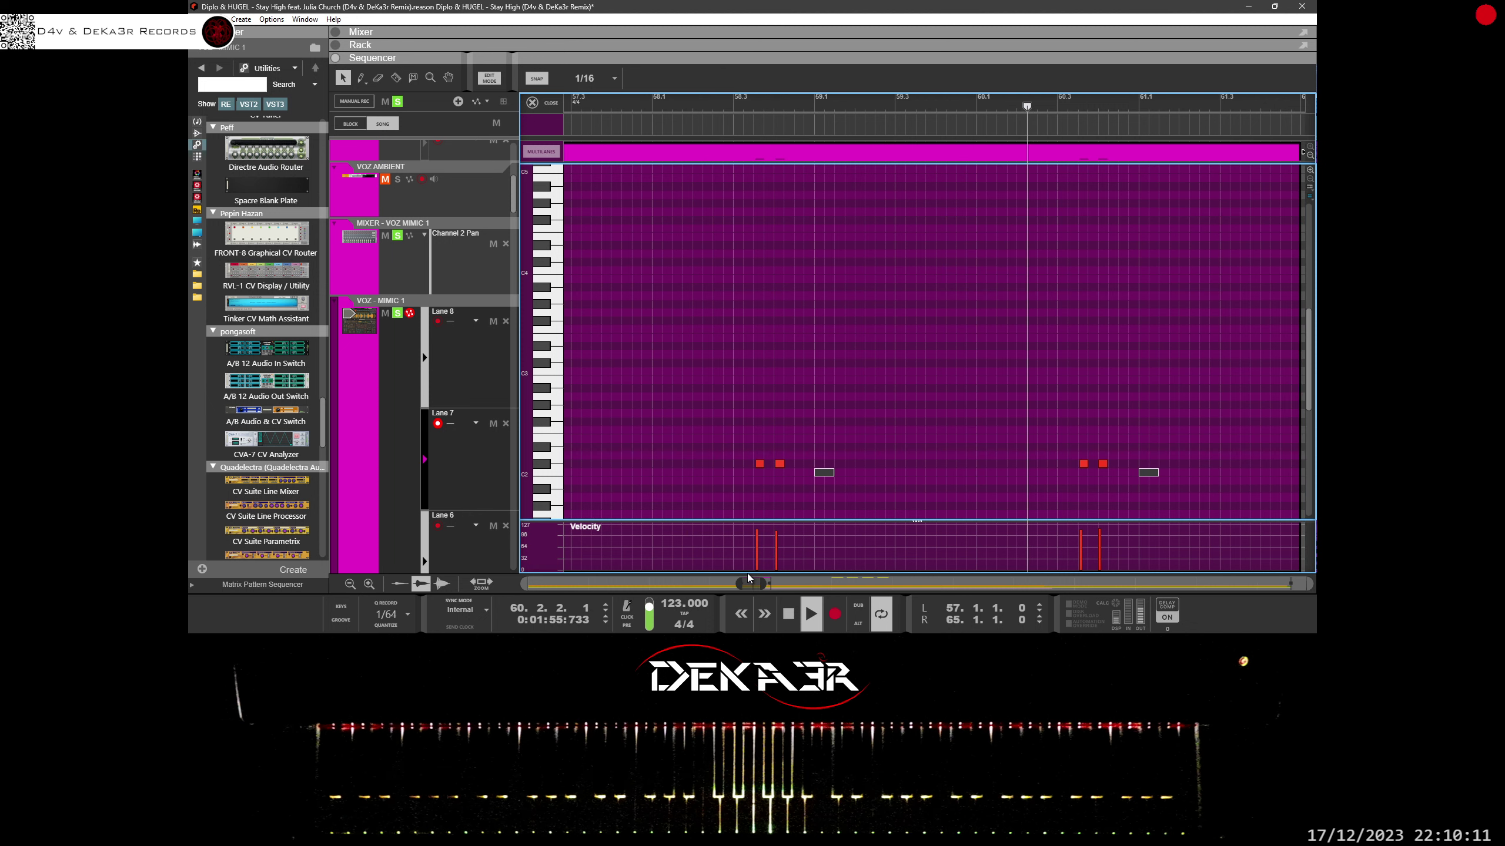
{"action": "key", "text": "w"}
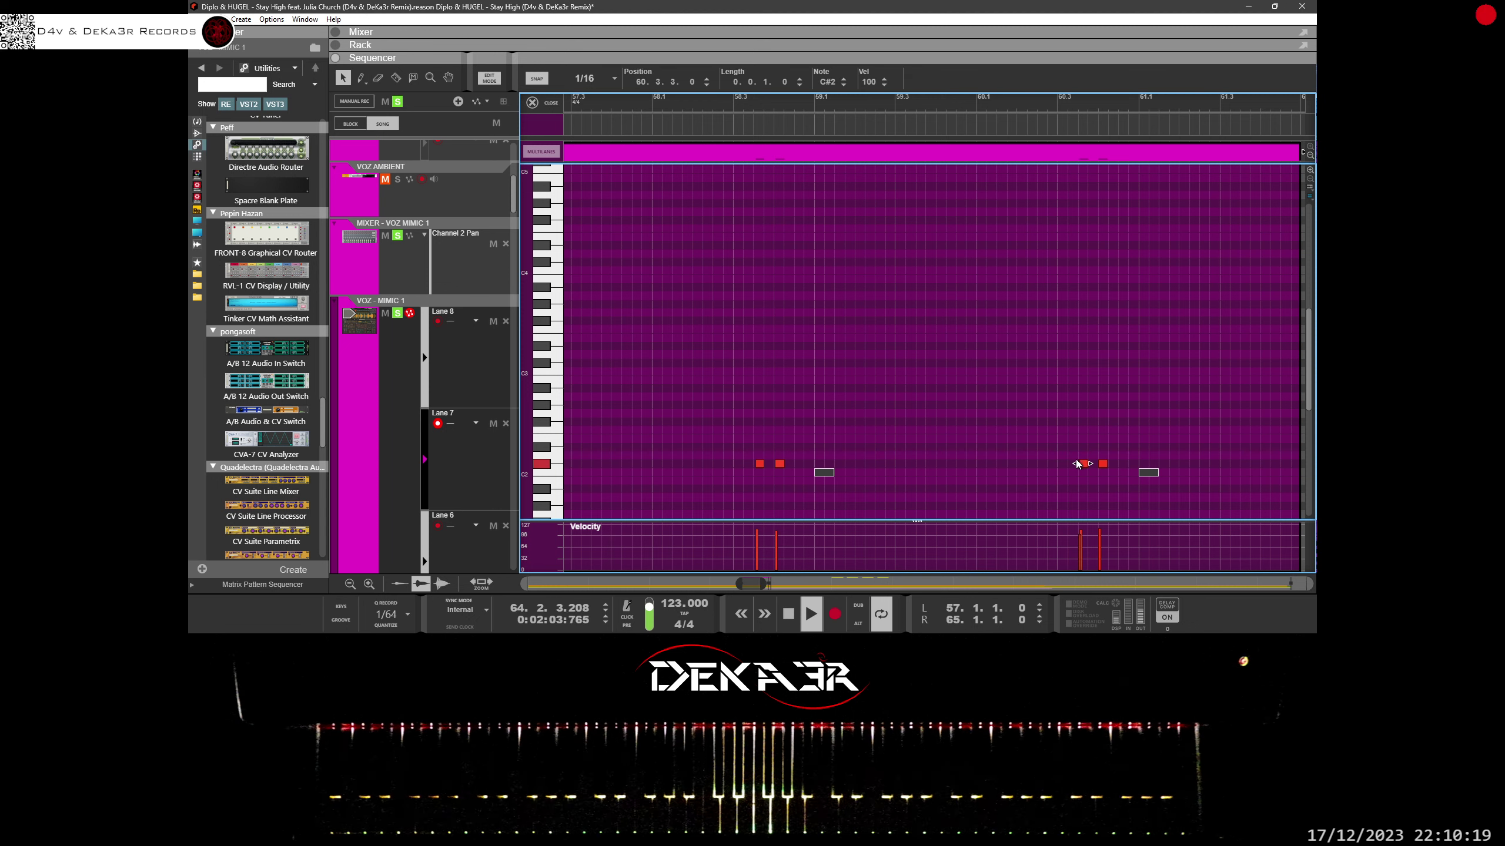
{"action": "left_click", "coordinate": [1015, 418]}
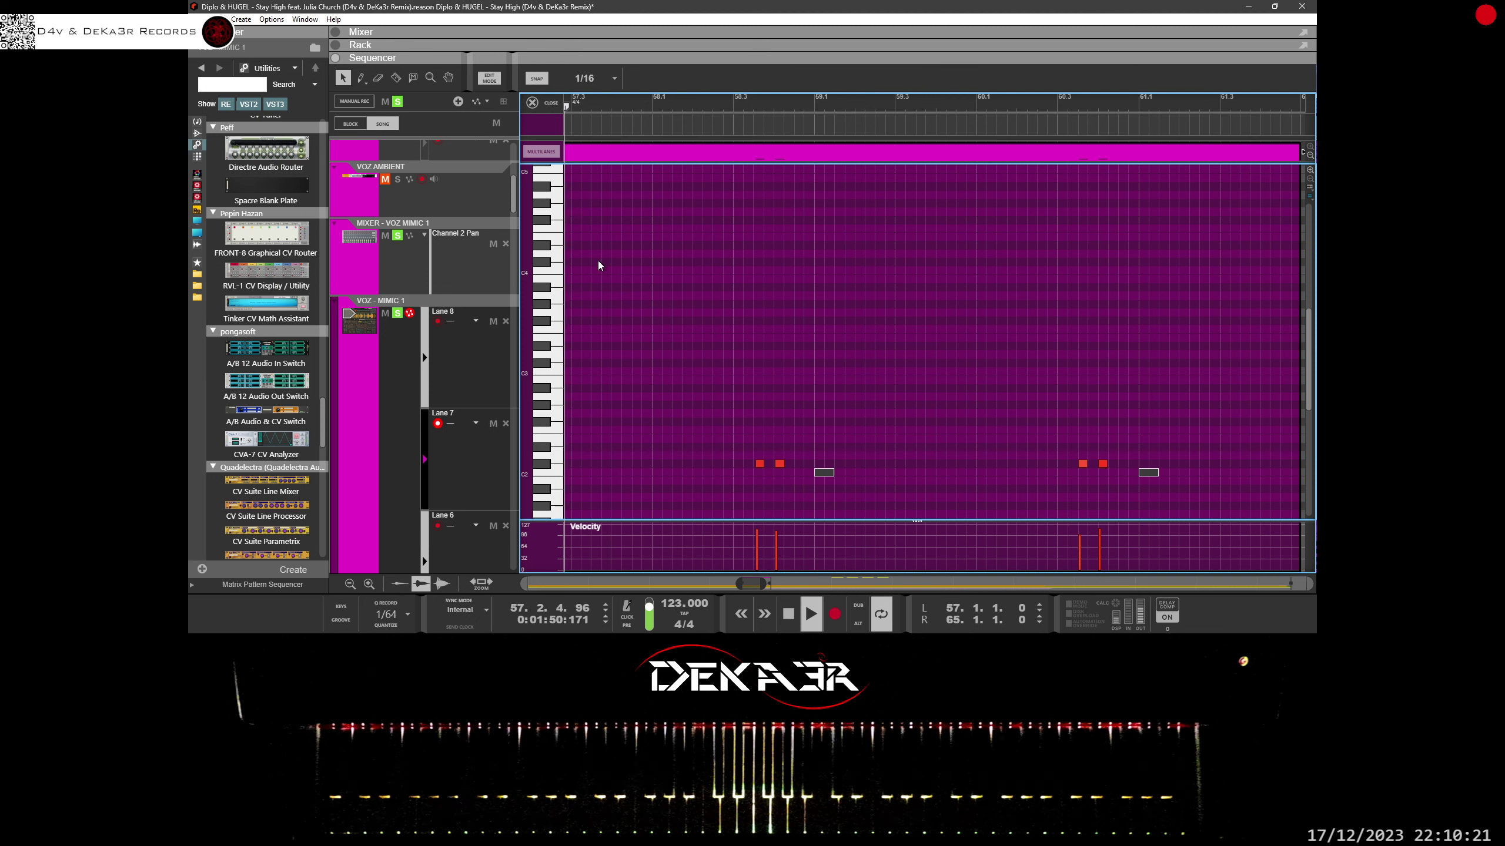
{"action": "left_click", "coordinate": [1103, 463]}
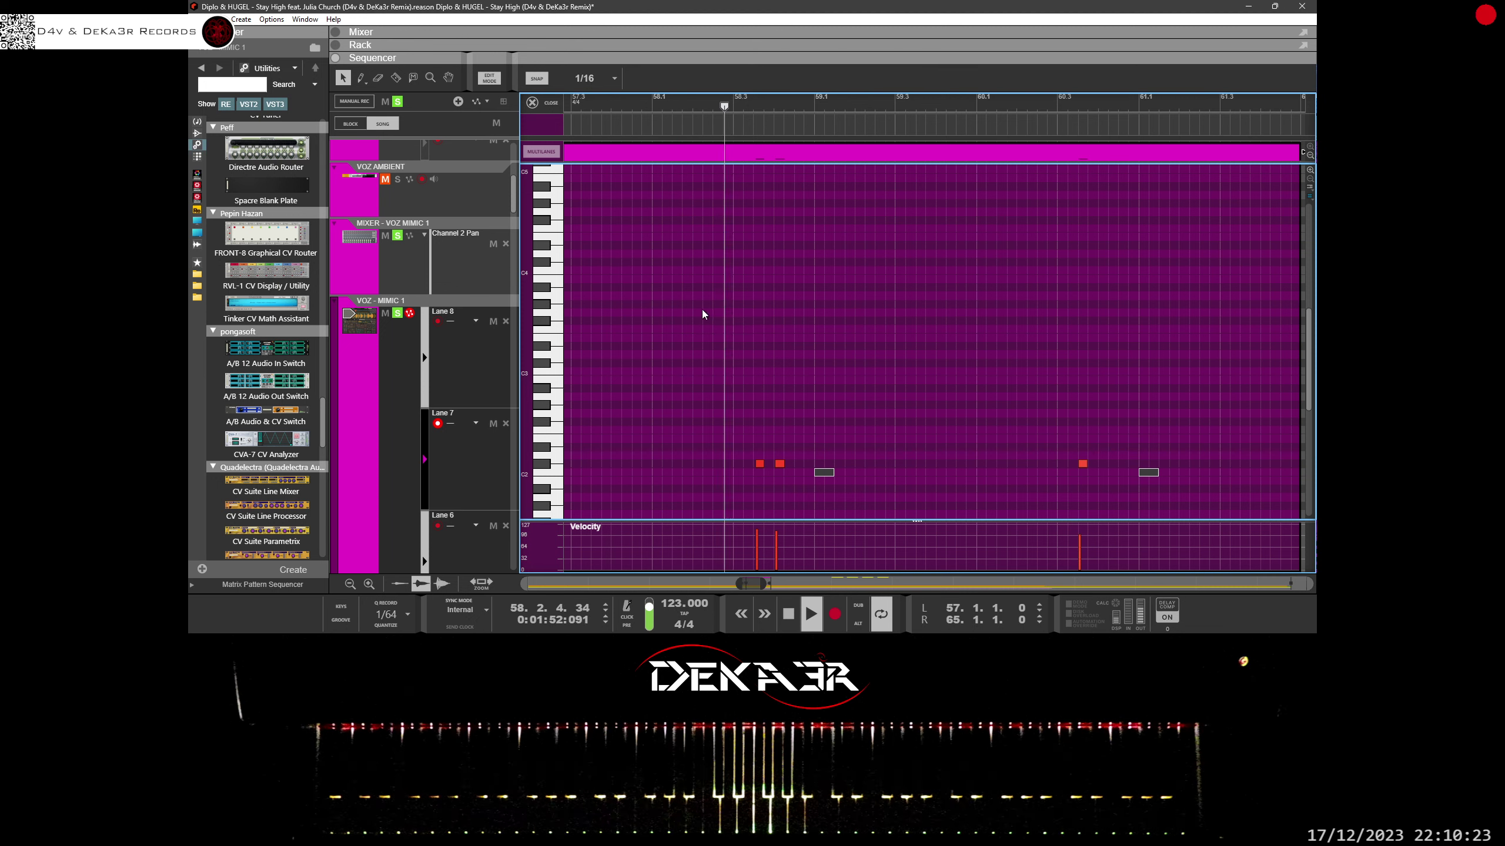
{"action": "key", "text": "w"}
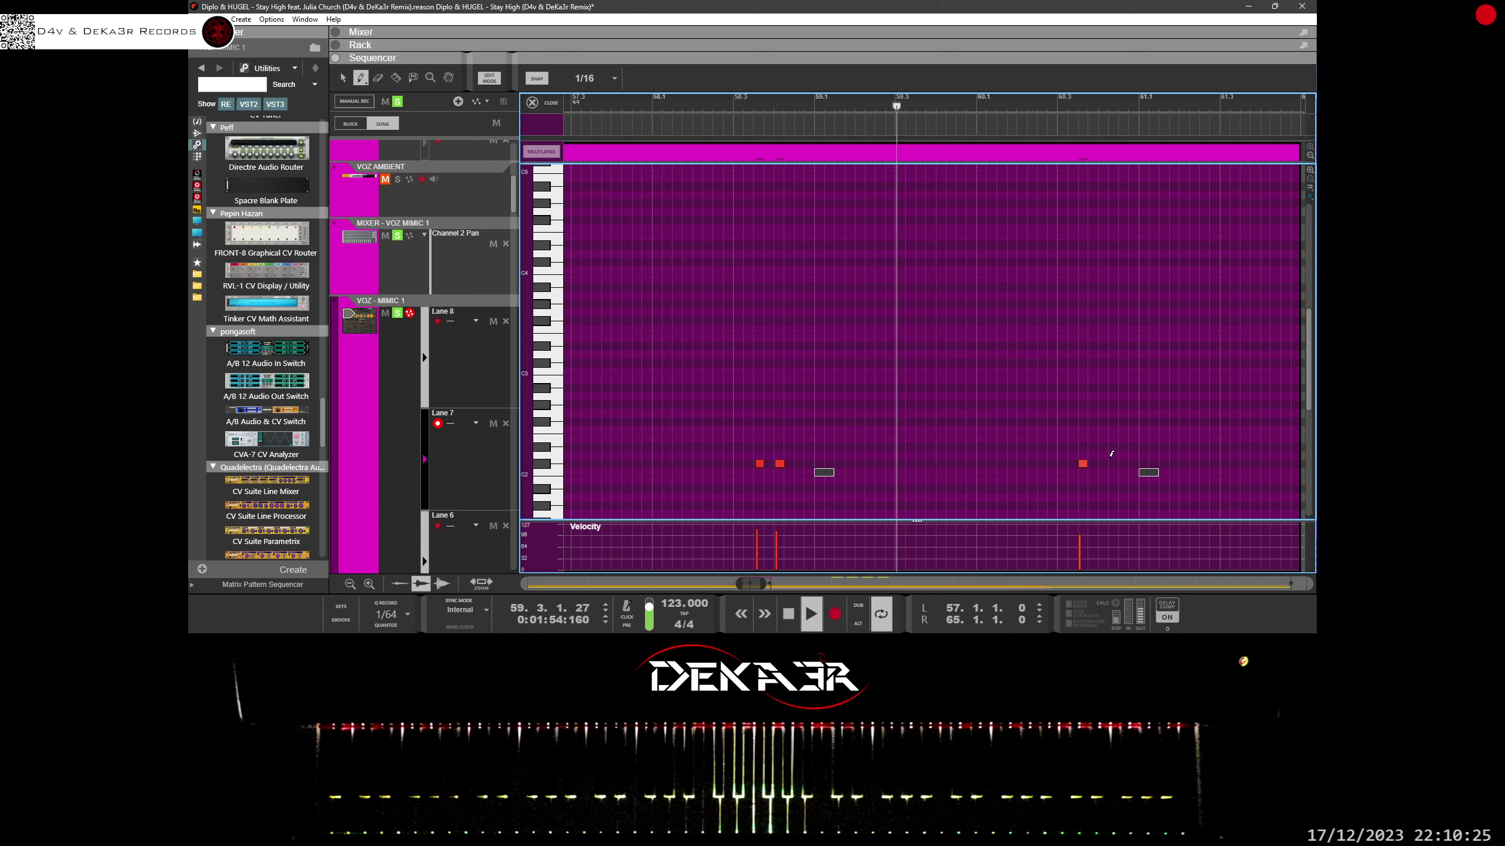
{"action": "left_click", "coordinate": [1102, 464]}
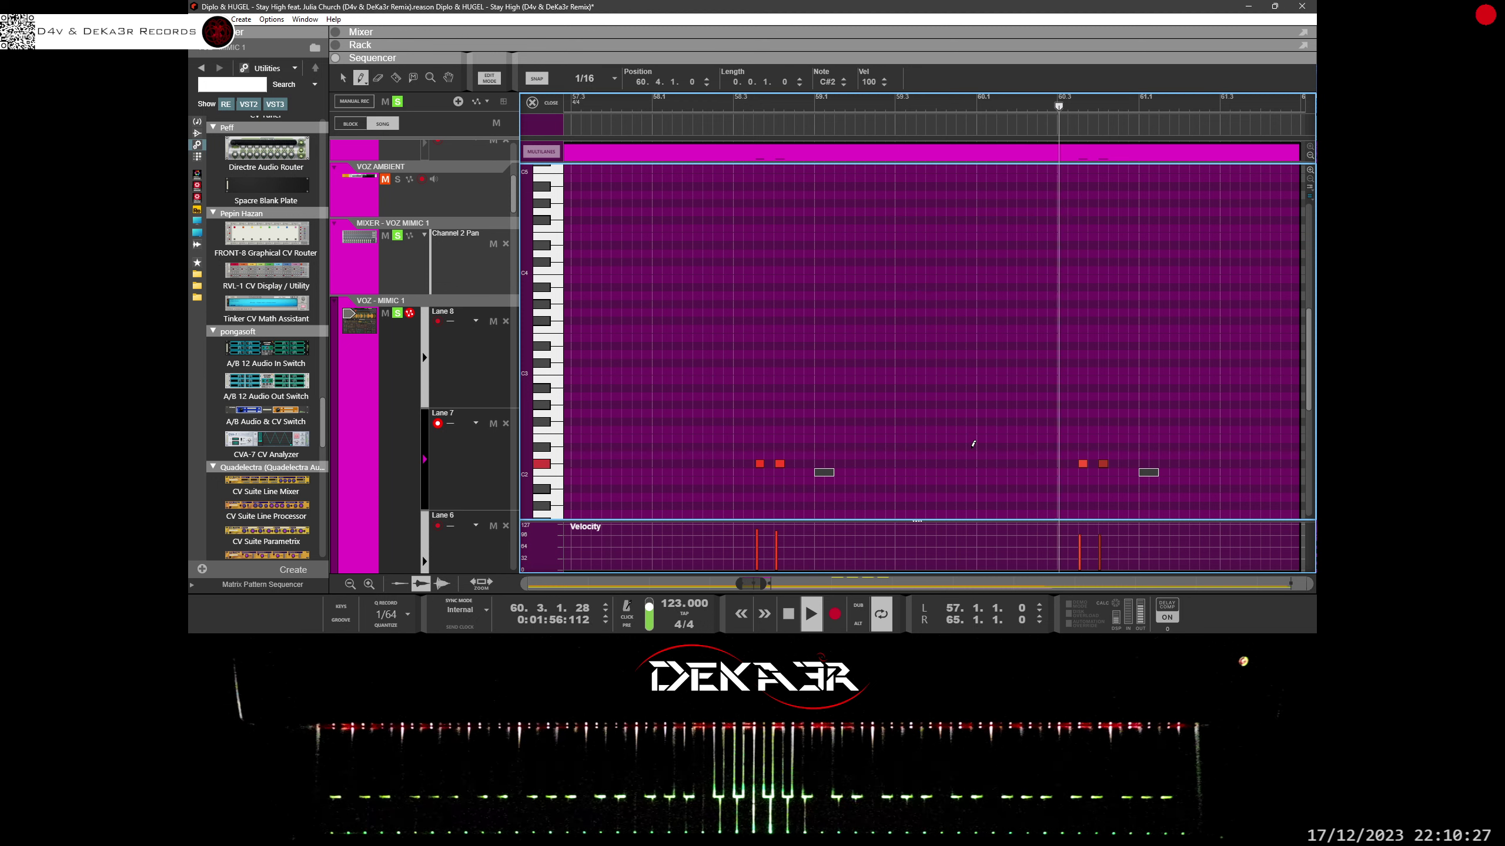
{"action": "left_click", "coordinate": [532, 102]}
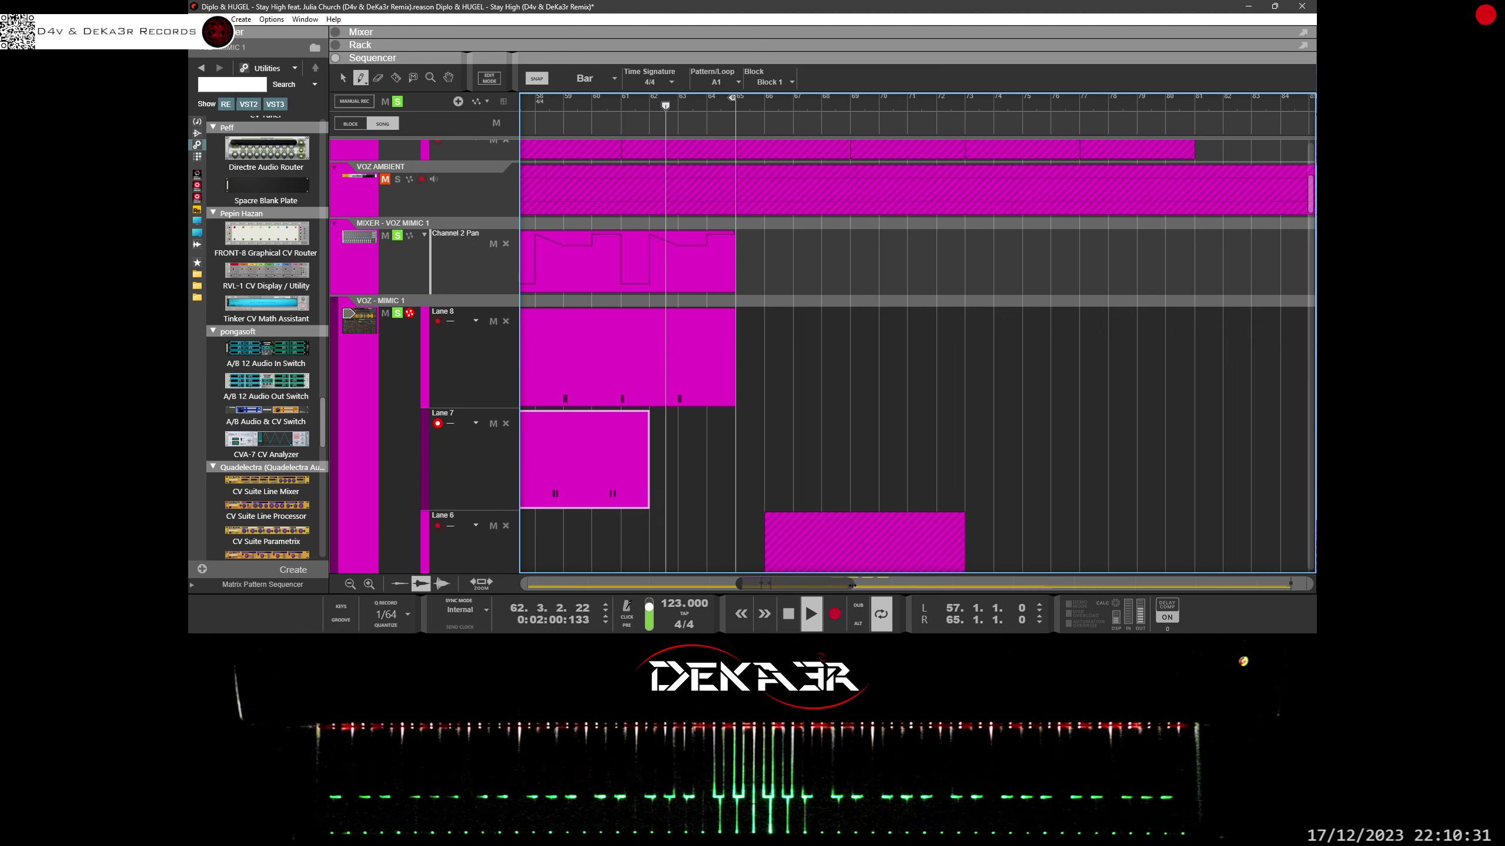
Step: Trim the Lane 7 clip to the two bars from bar 60 and copy it to bars 56, 58, 62 and 64
{"action": "left_click_drag", "start_coordinate": [851, 585], "coordinate": [800, 583]}
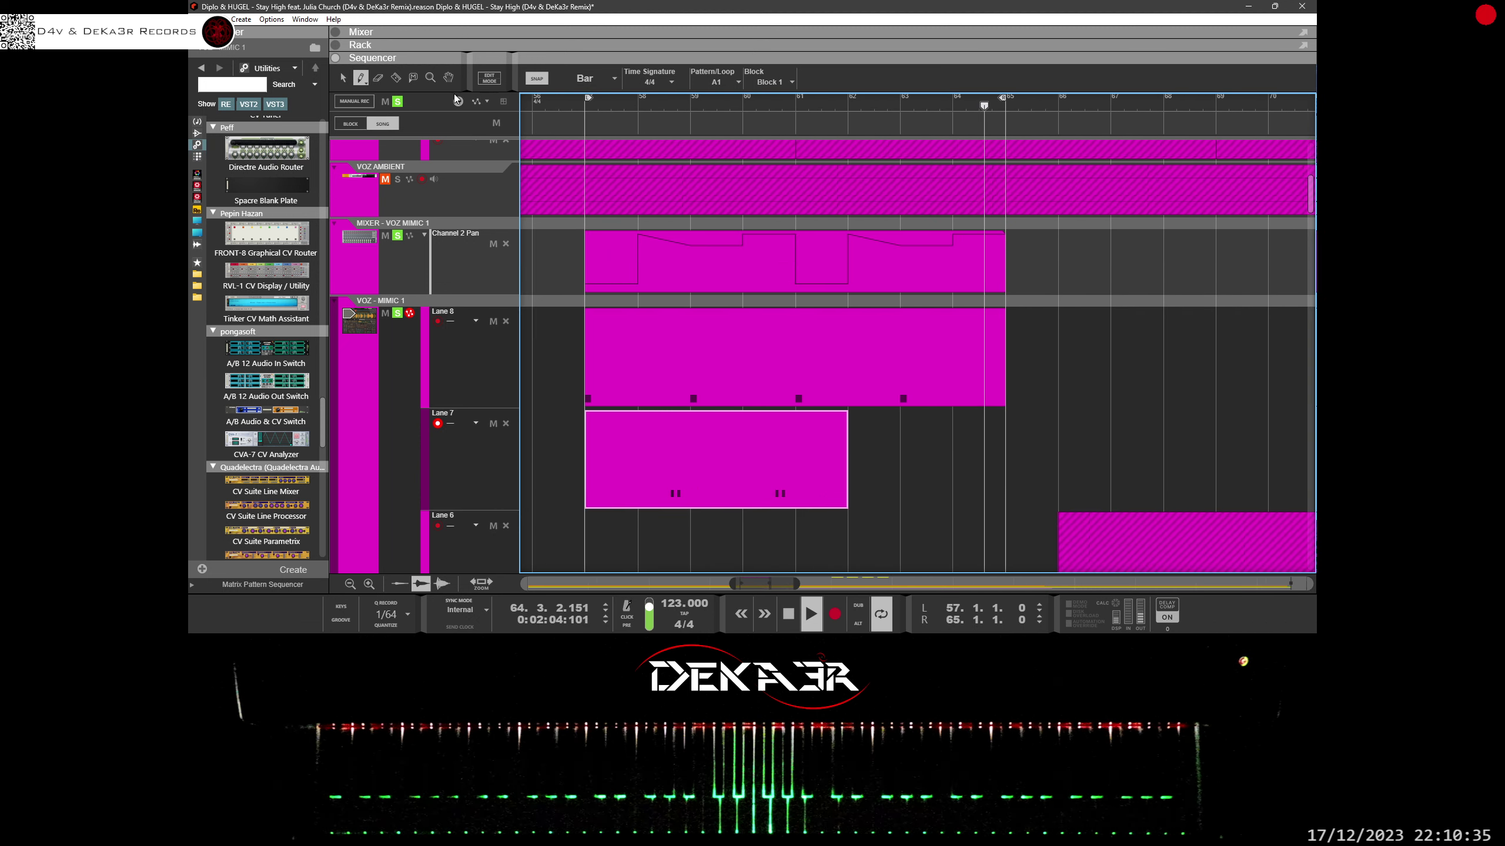
{"action": "key", "text": "q"}
{"action": "left_click", "coordinate": [588, 481]}
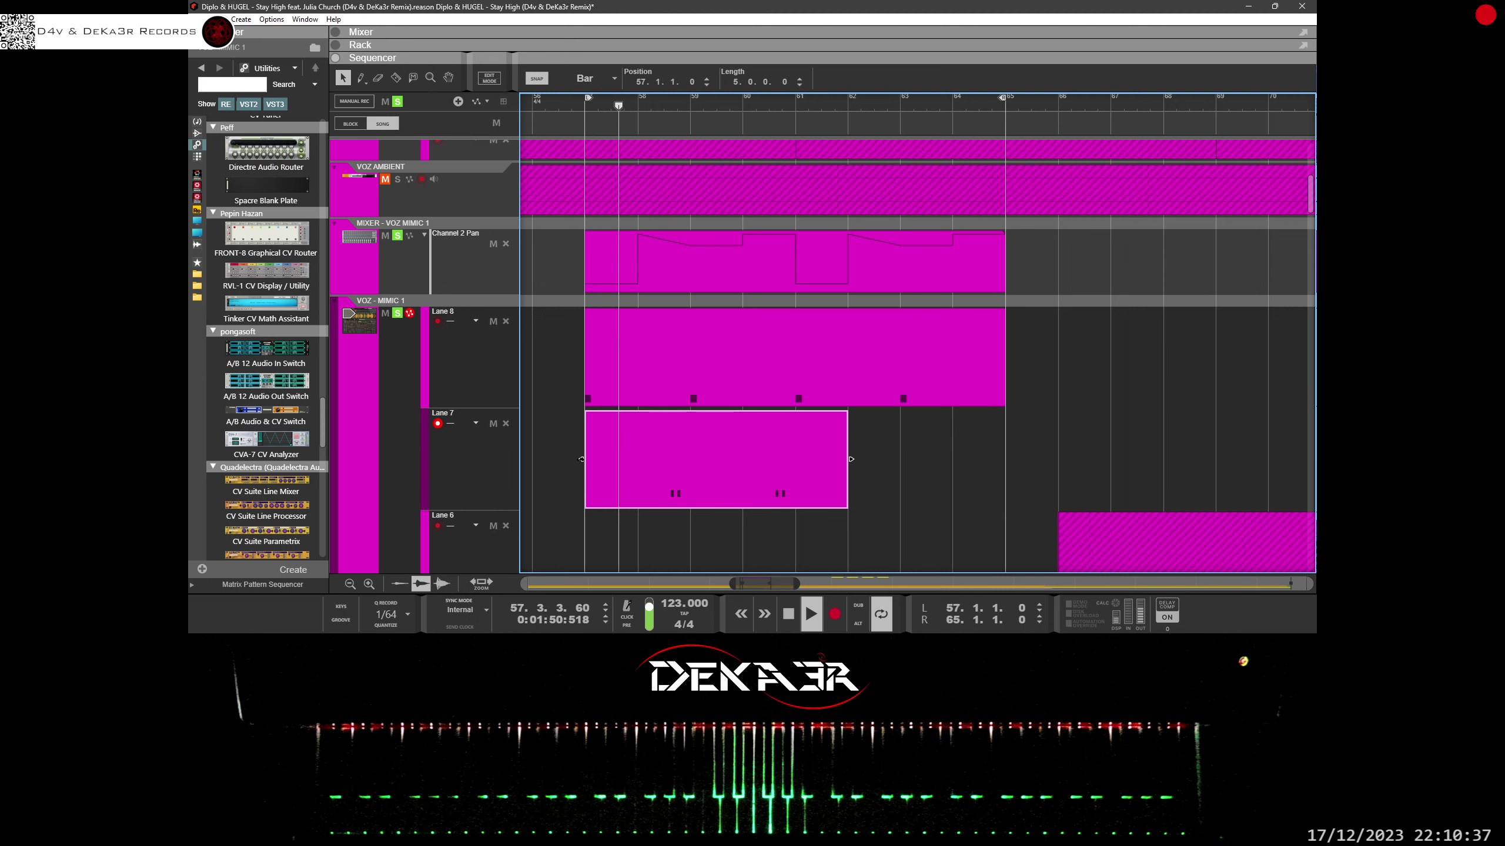
{"action": "left_click_drag", "start_coordinate": [580, 459], "coordinate": [741, 459]}
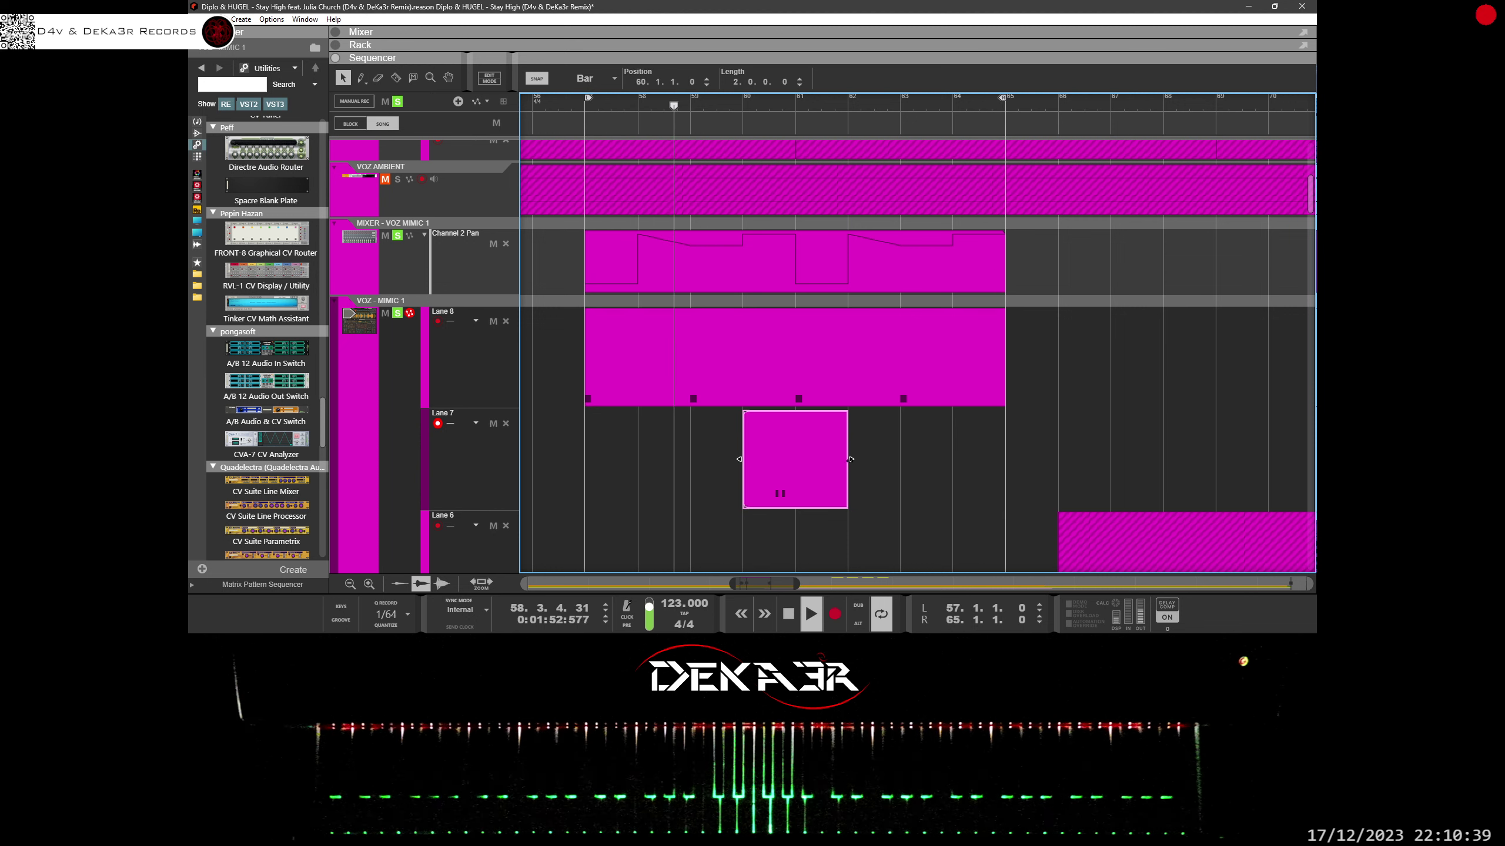
{"action": "left_click_drag", "start_coordinate": [820, 472], "coordinate": [587, 475], "text": "ctrl"}
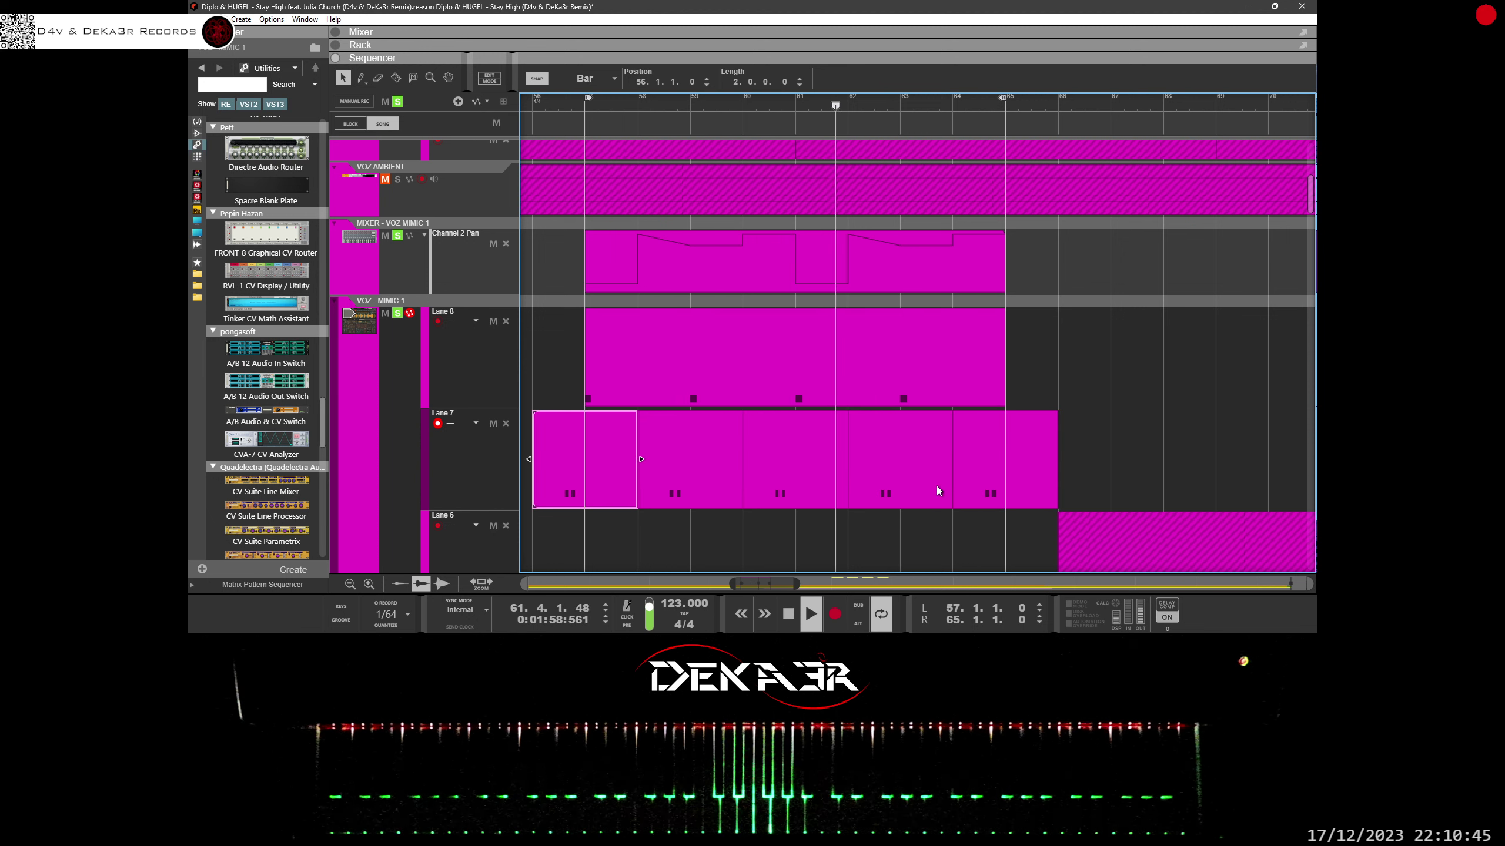
Step: Shorten the last Lane 7 clip to end at bar 65 and trim the first one to start at bar 57
{"action": "left_click", "coordinate": [1042, 473]}
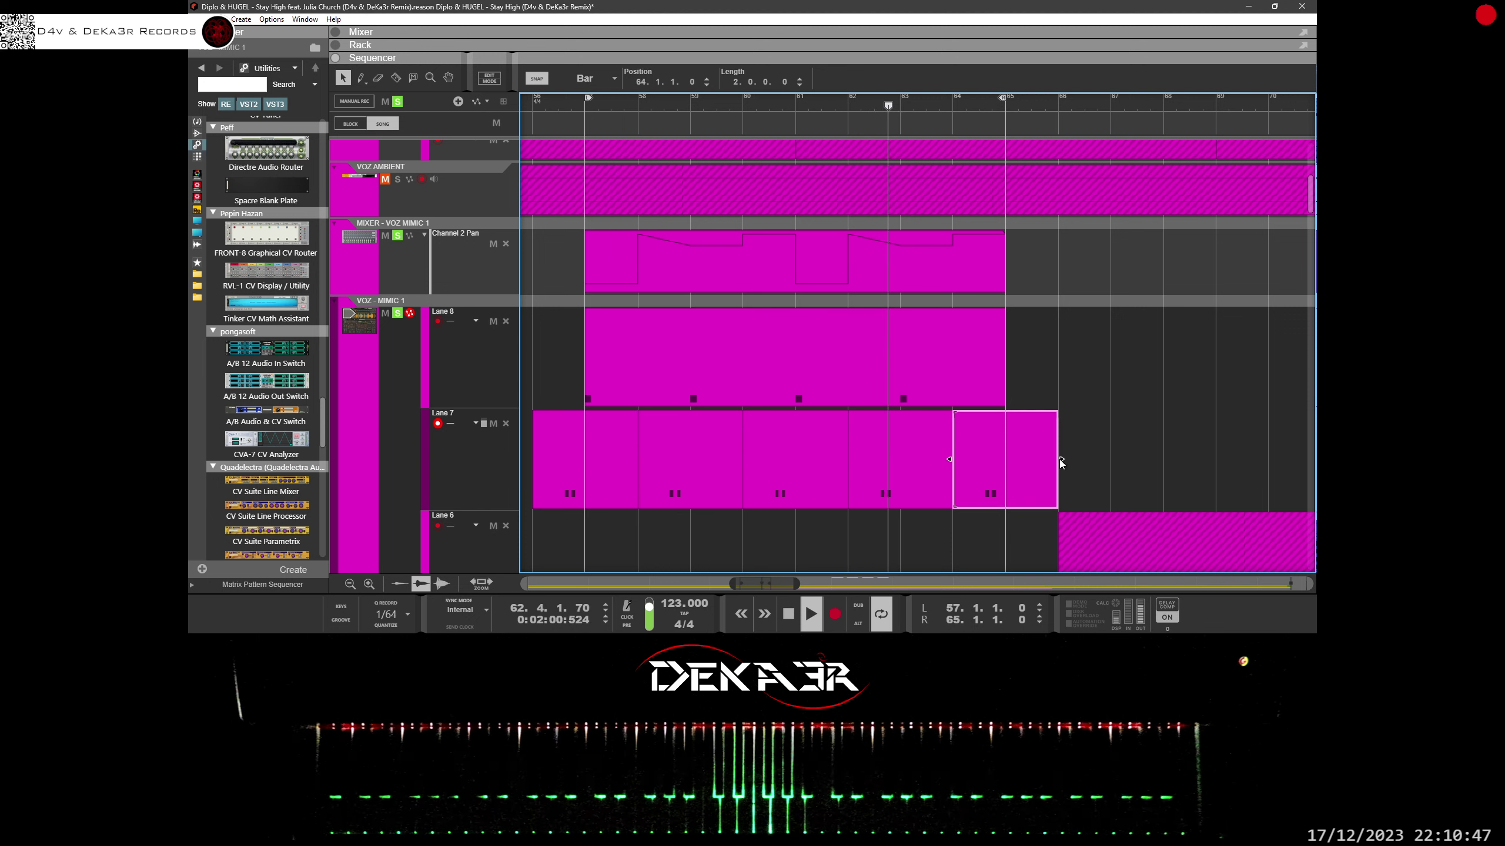
{"action": "left_click_drag", "start_coordinate": [1060, 460], "coordinate": [1007, 460]}
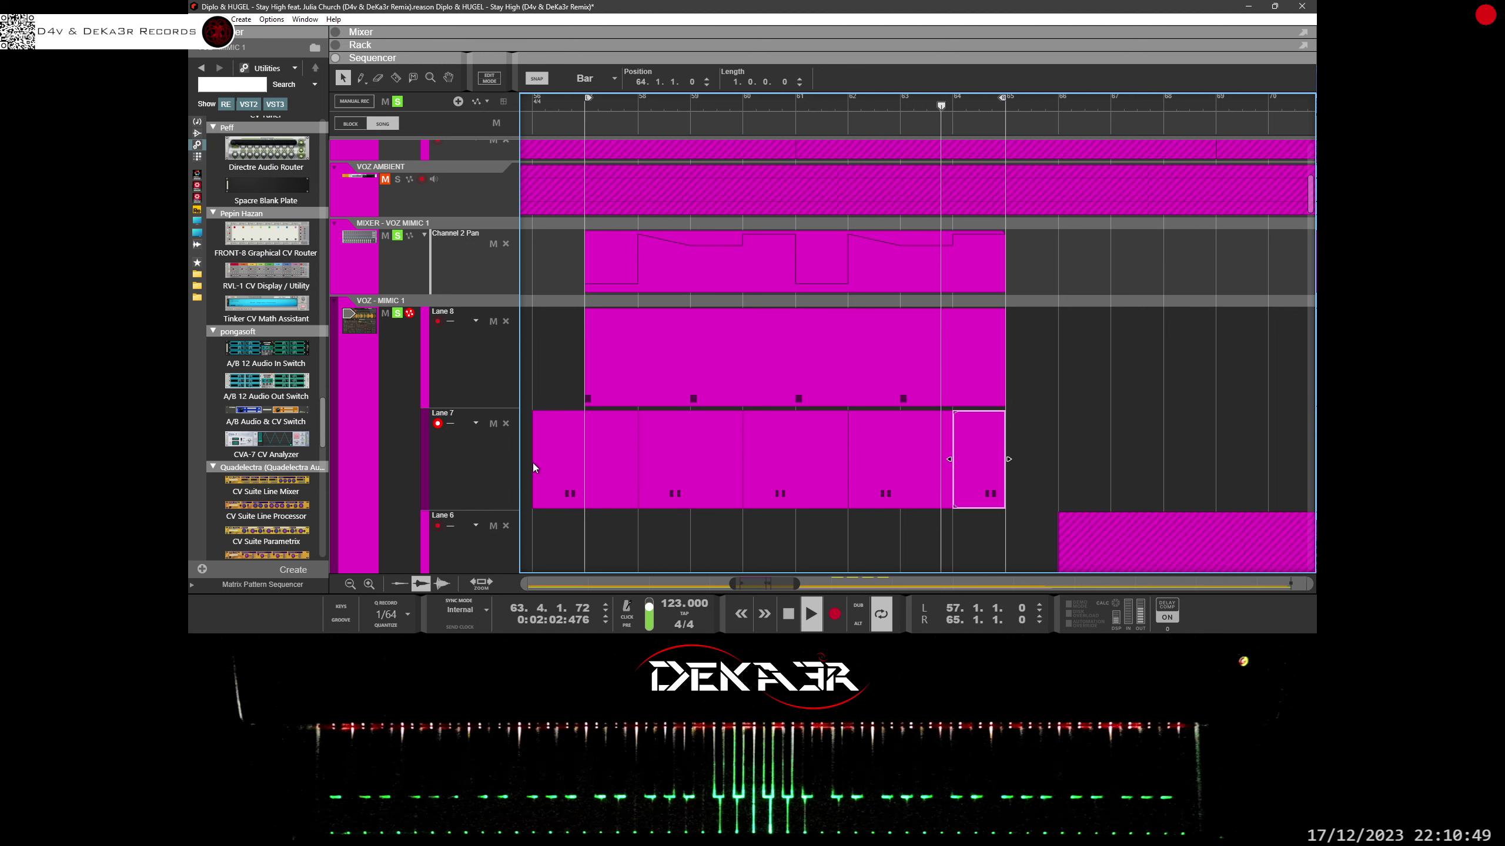
{"action": "left_click", "coordinate": [583, 460]}
{"action": "left_click_drag", "start_coordinate": [584, 460], "coordinate": [584, 461]}
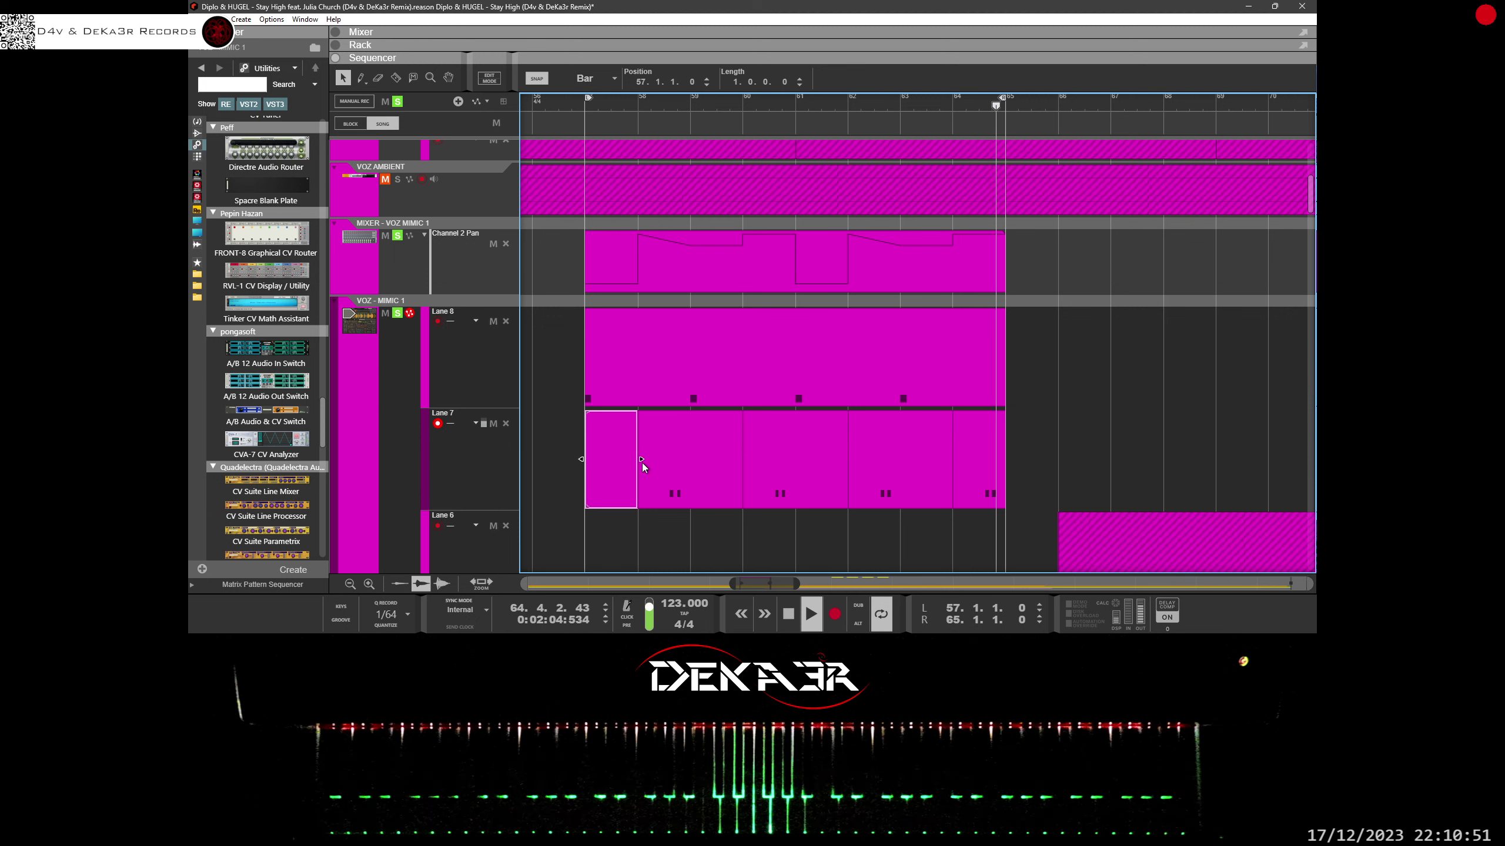
Step: Join all the Lane 7 clips from bar 57 to bar 65 into one eight-bar clip
{"action": "left_click_drag", "start_coordinate": [1048, 408], "coordinate": [605, 502]}
{"action": "right_click", "coordinate": [605, 502]}
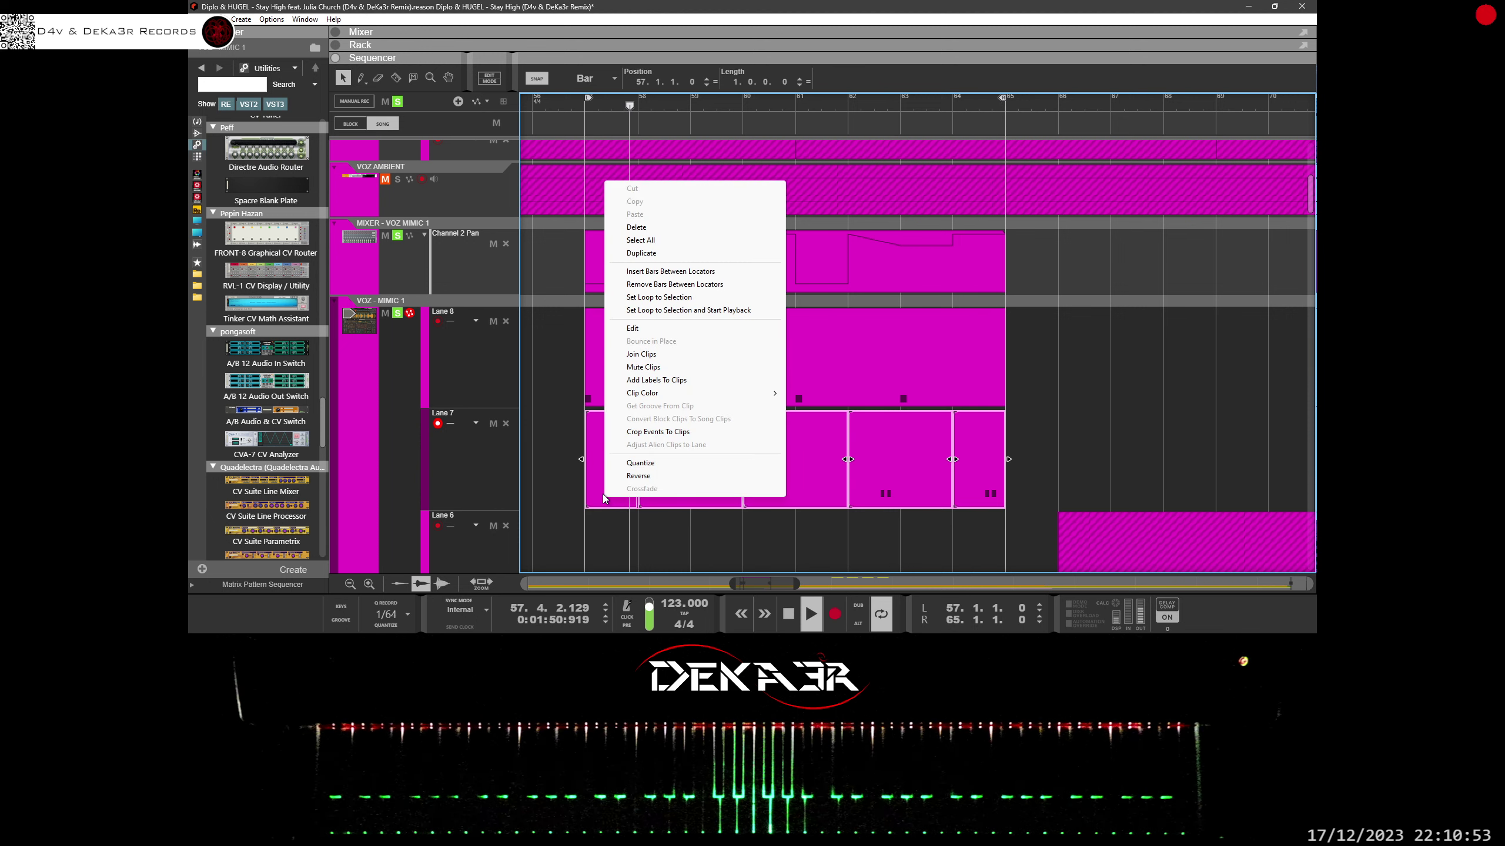
{"action": "left_click", "coordinate": [681, 355]}
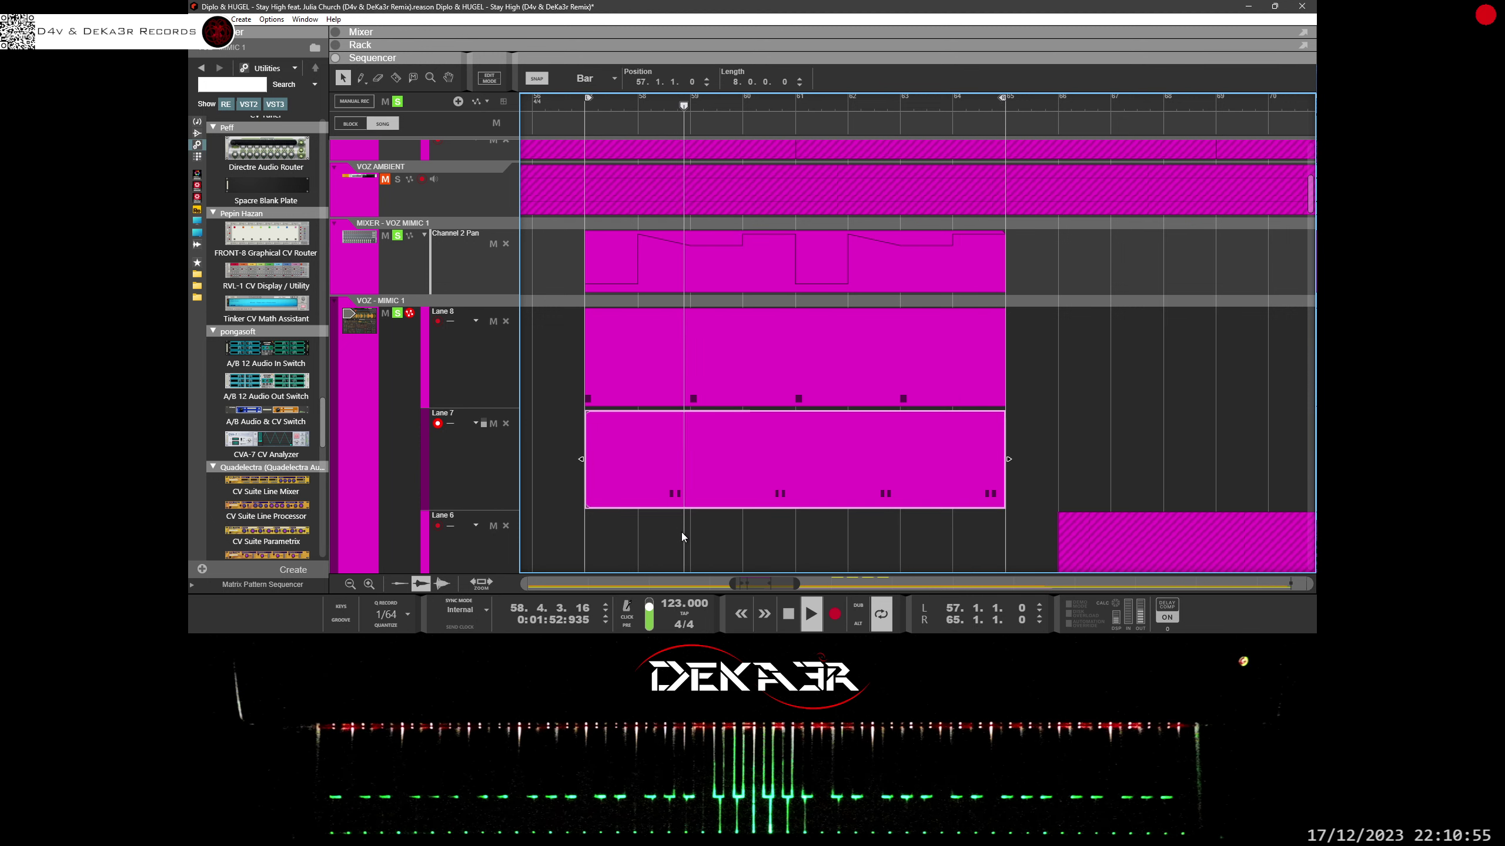
Step: Select all notes in the Lane 7 clip, set the snap to 1/128 and shift the notes 1/128 later
{"action": "double_click", "coordinate": [717, 468]}
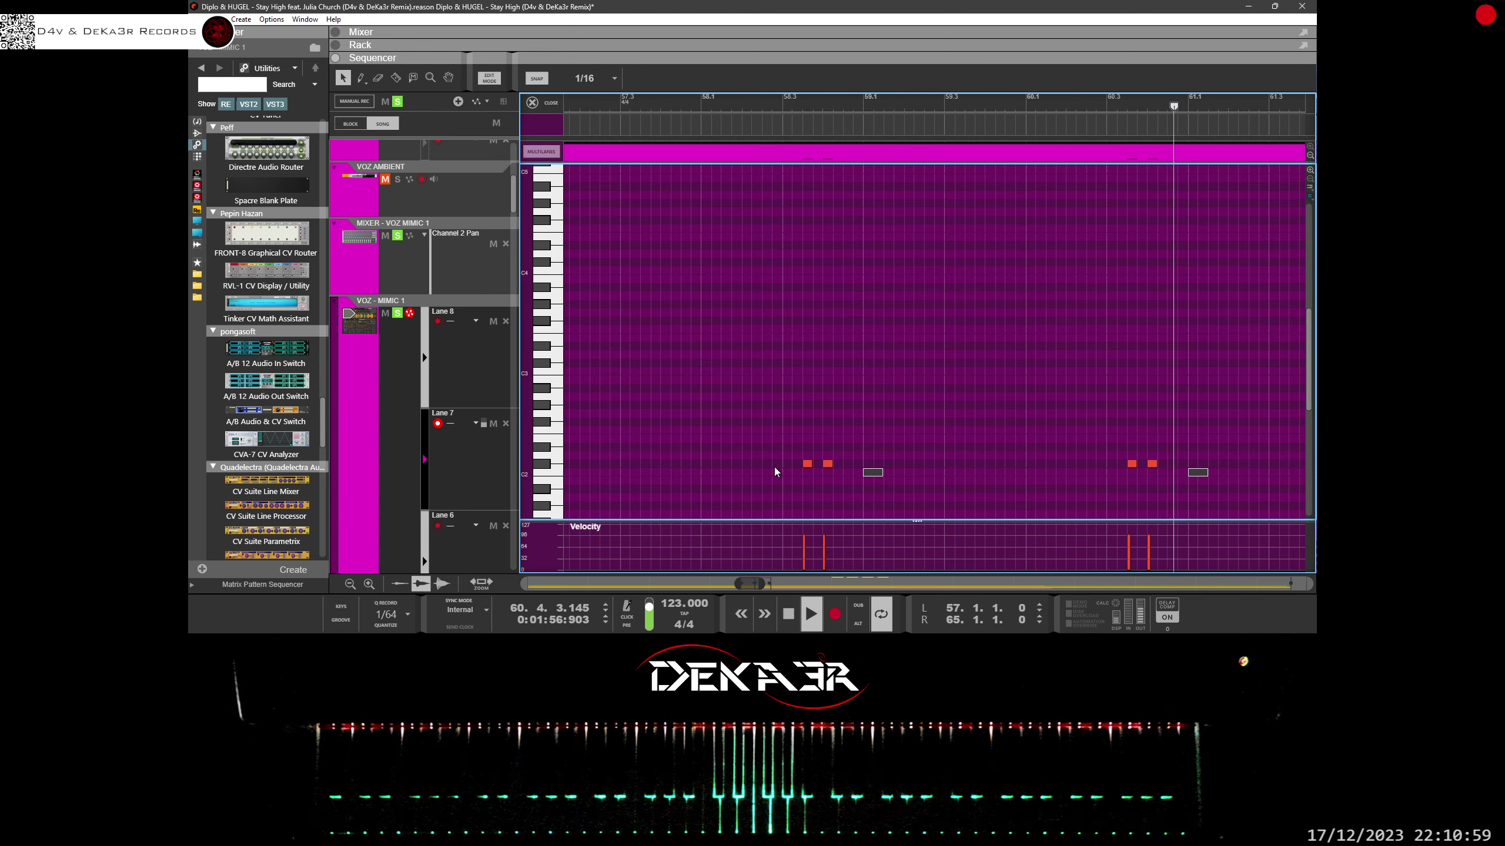
{"action": "left_click_drag", "start_coordinate": [752, 585], "coordinate": [746, 584]}
{"action": "right_click", "coordinate": [762, 448]}
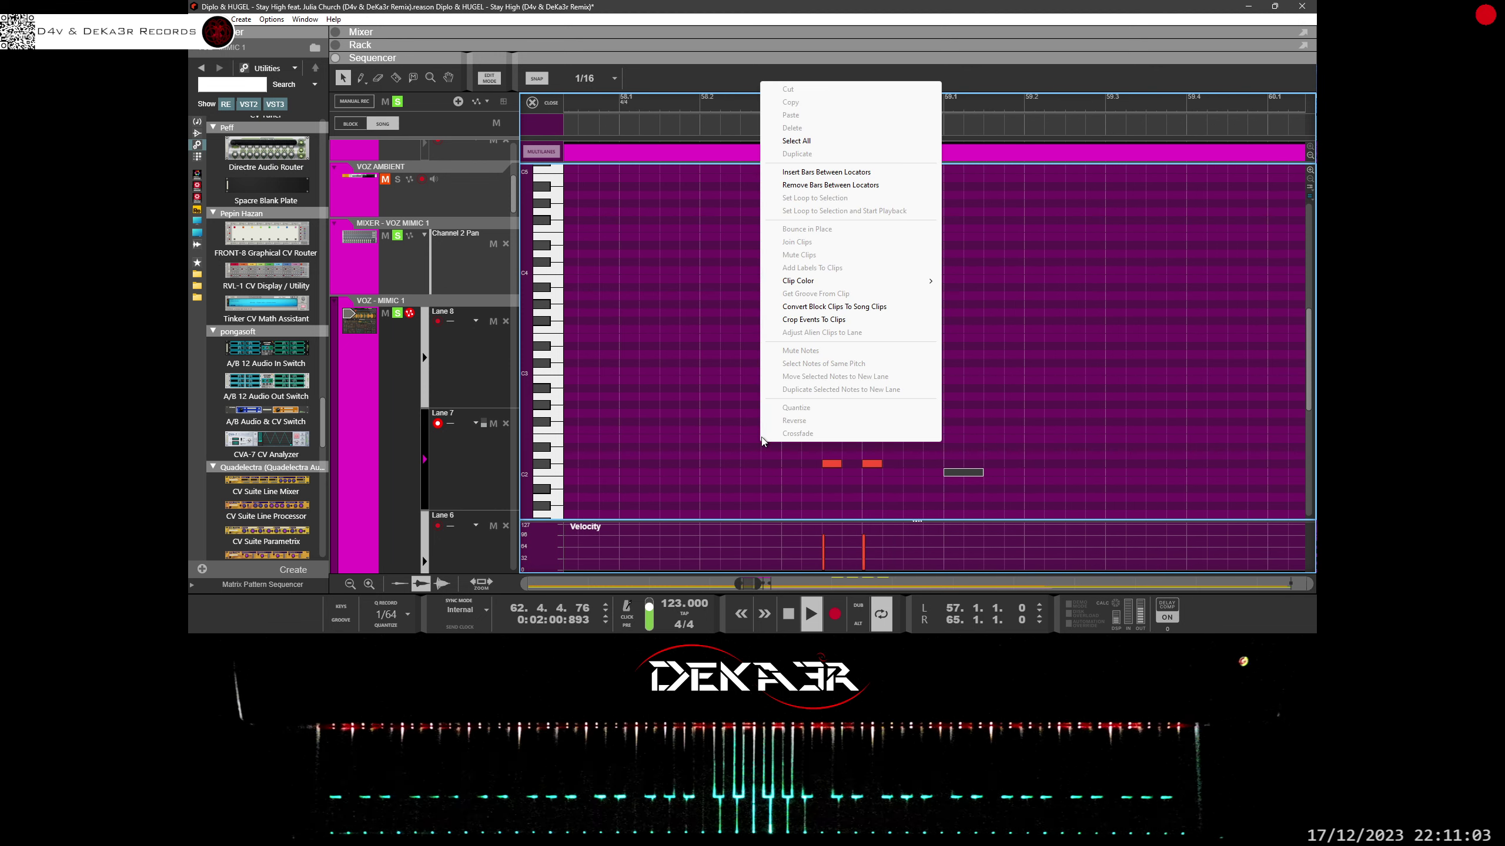
{"action": "left_click", "coordinate": [776, 144]}
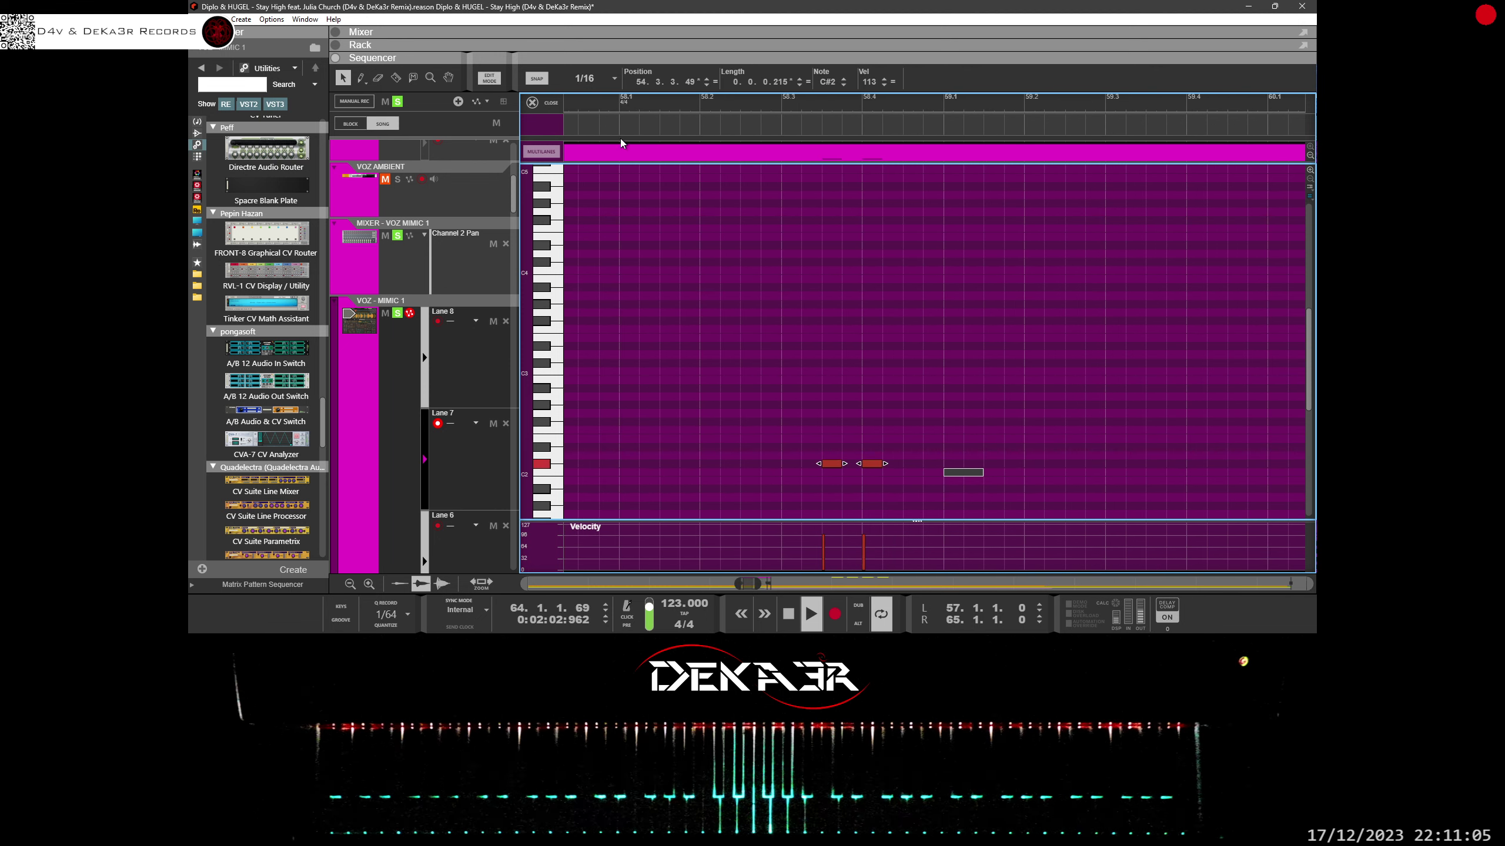
{"action": "left_click", "coordinate": [609, 81]}
{"action": "left_click", "coordinate": [597, 231]}
{"action": "left_click_drag", "start_coordinate": [821, 463], "coordinate": [829, 465]}
{"action": "left_click_drag", "start_coordinate": [836, 464], "coordinate": [835, 463]}
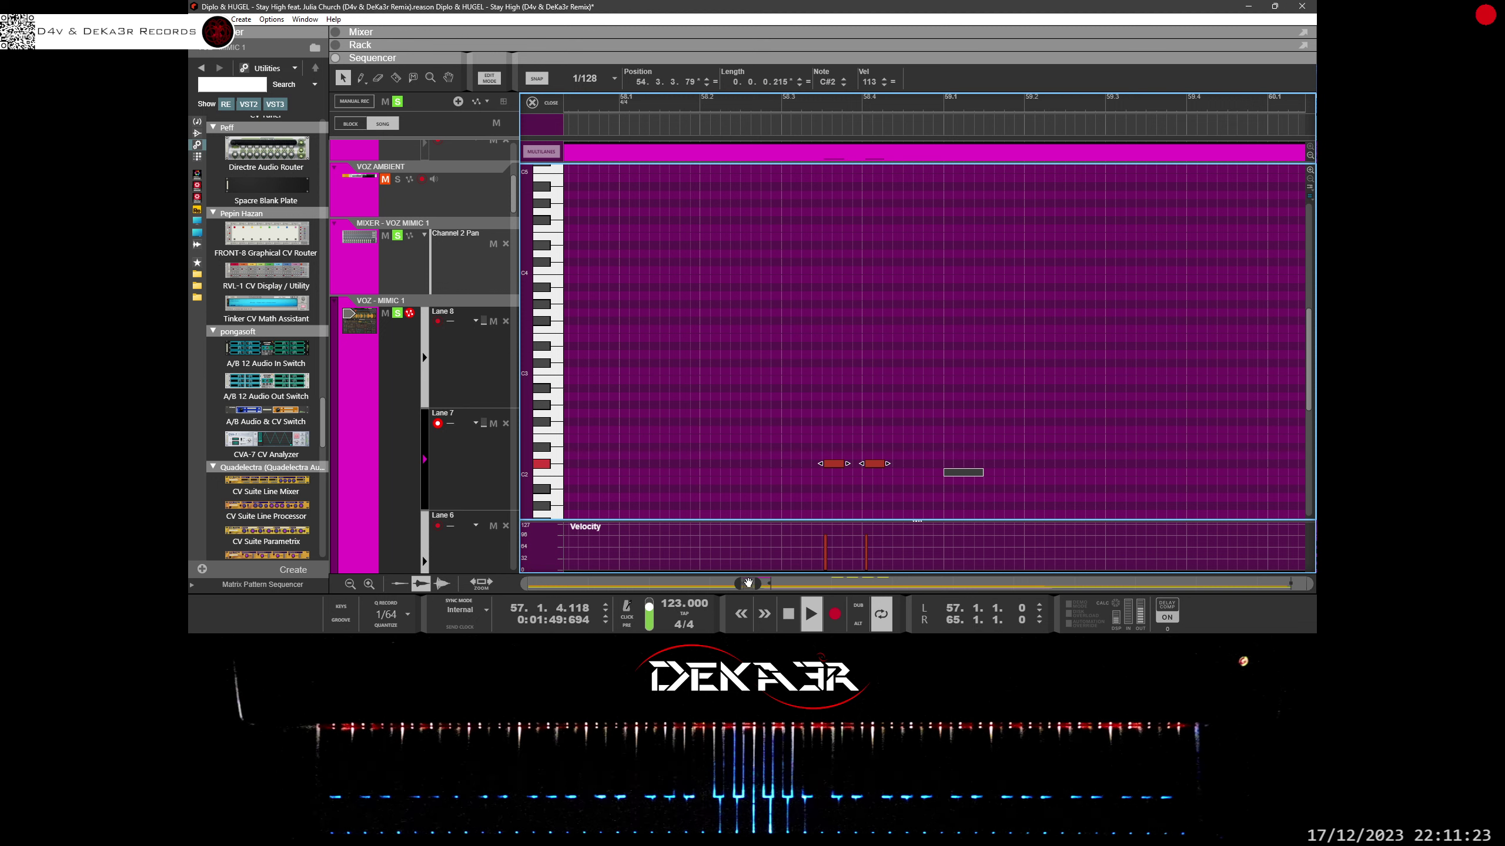
Step: Leave the note editing and trim the start of the Lane 7 clip to bar 57
{"action": "scroll", "coordinate": [726, 476], "scroll_direction": "down", "scroll_amount": 5}
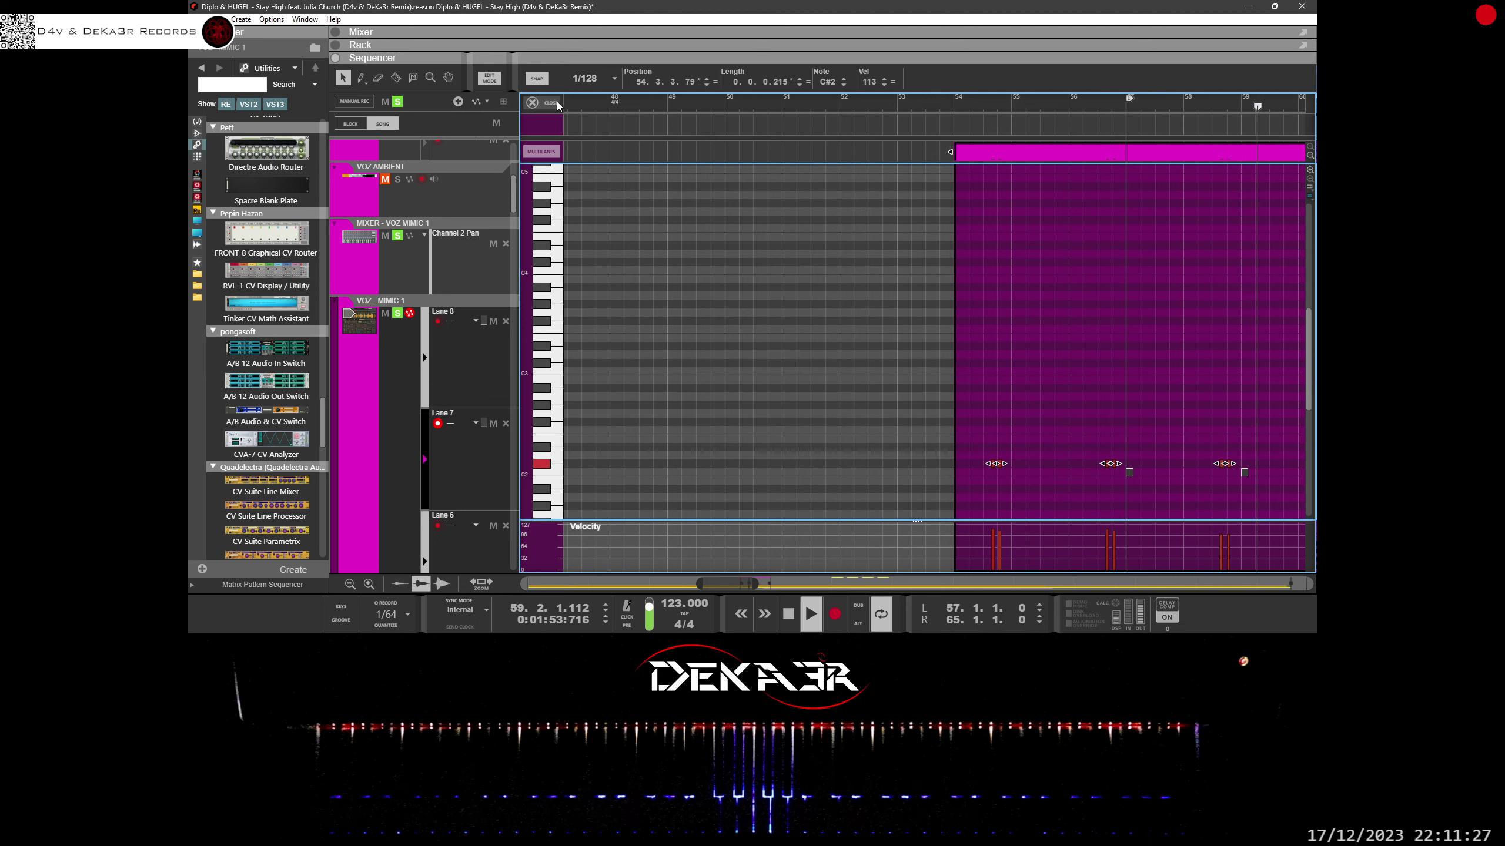
{"action": "key", "text": "ctrl+e"}
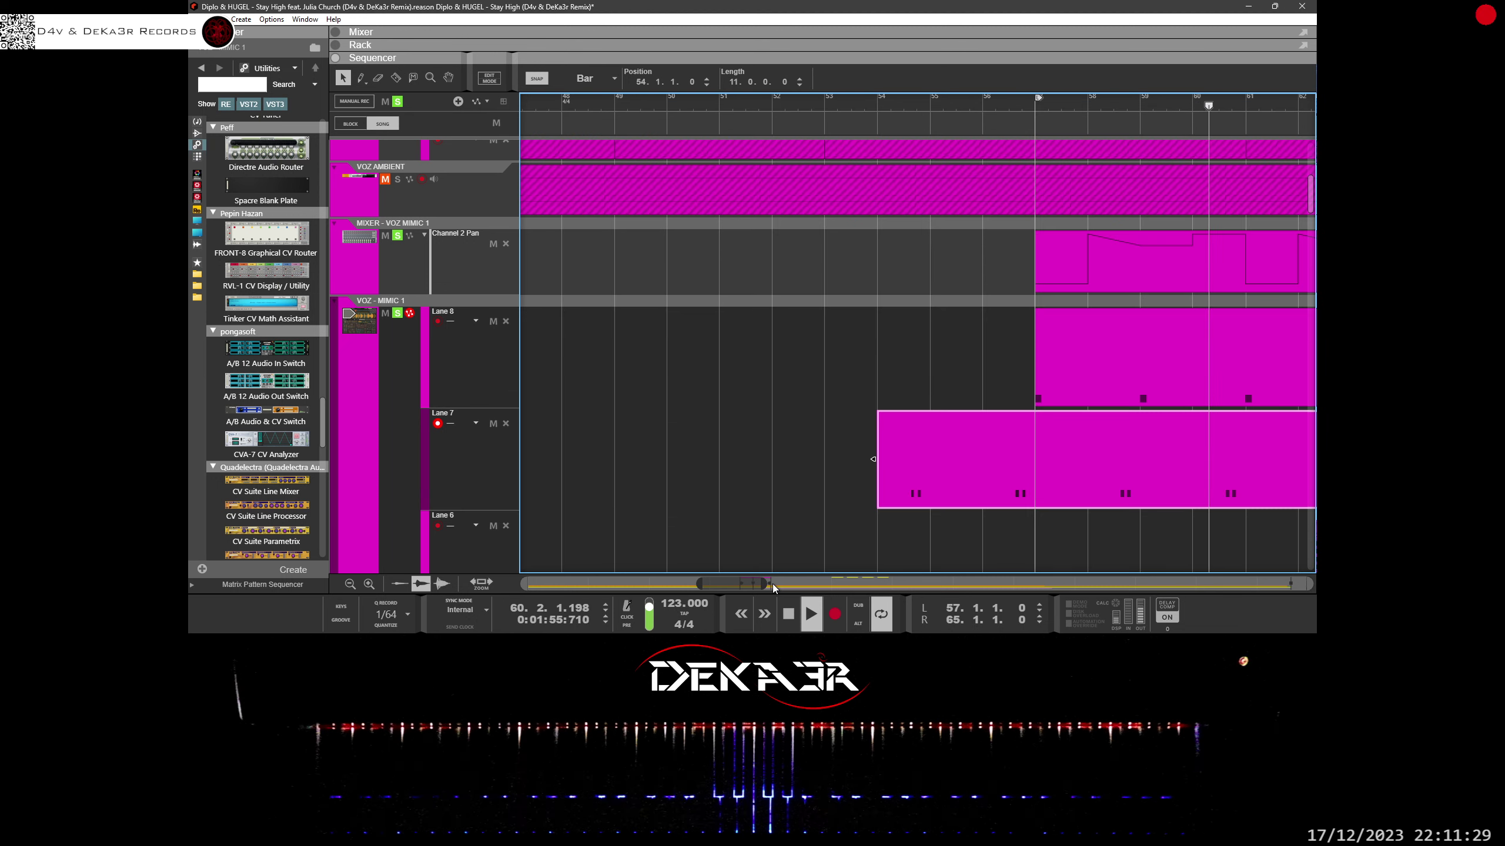
{"action": "scroll", "coordinate": [875, 462], "scroll_direction": "down", "scroll_amount": 3}
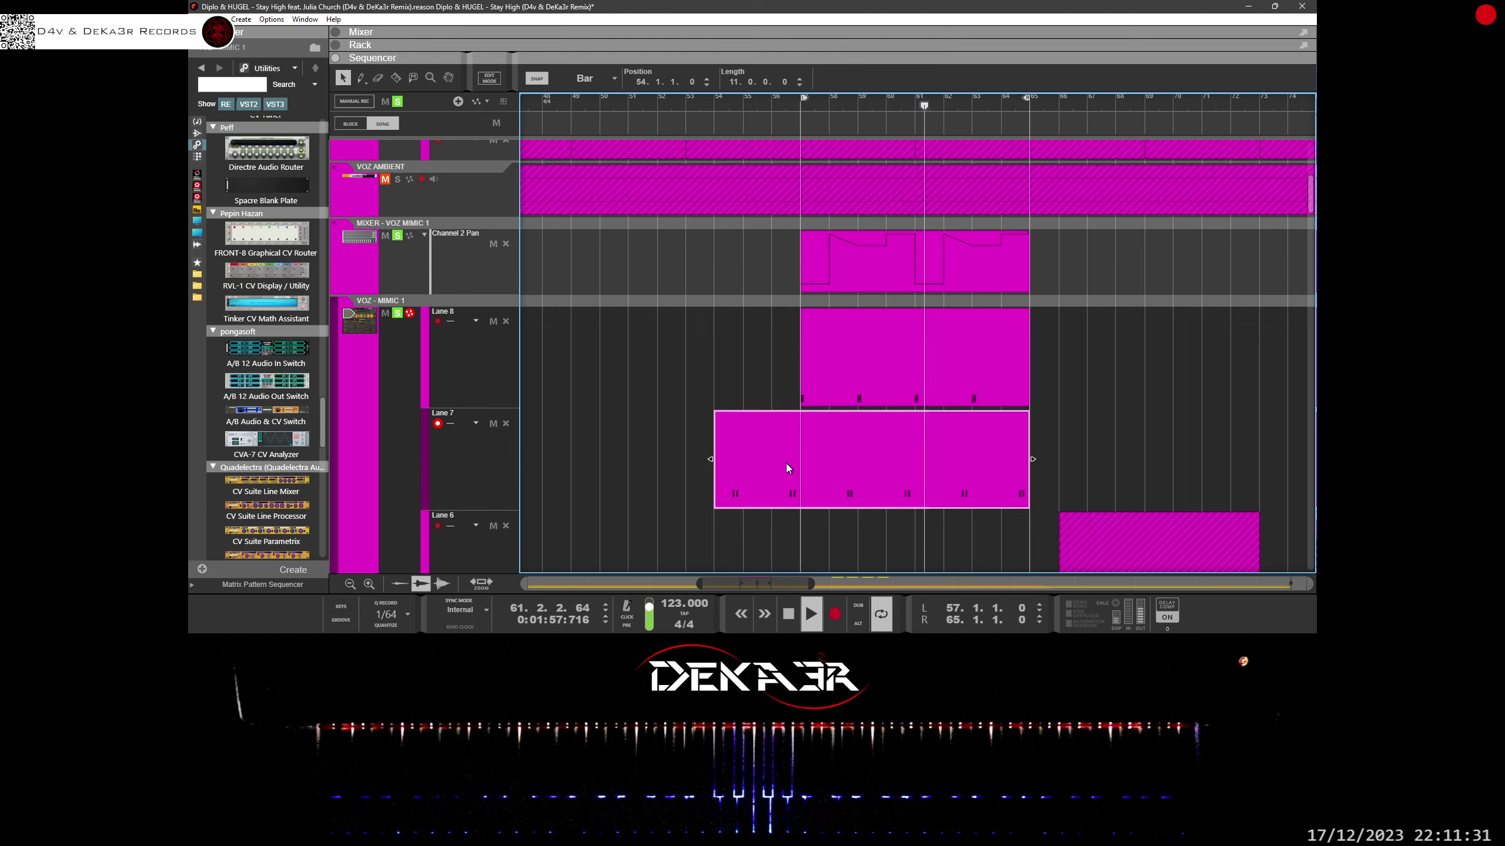
{"action": "left_click_drag", "start_coordinate": [712, 459], "coordinate": [801, 463]}
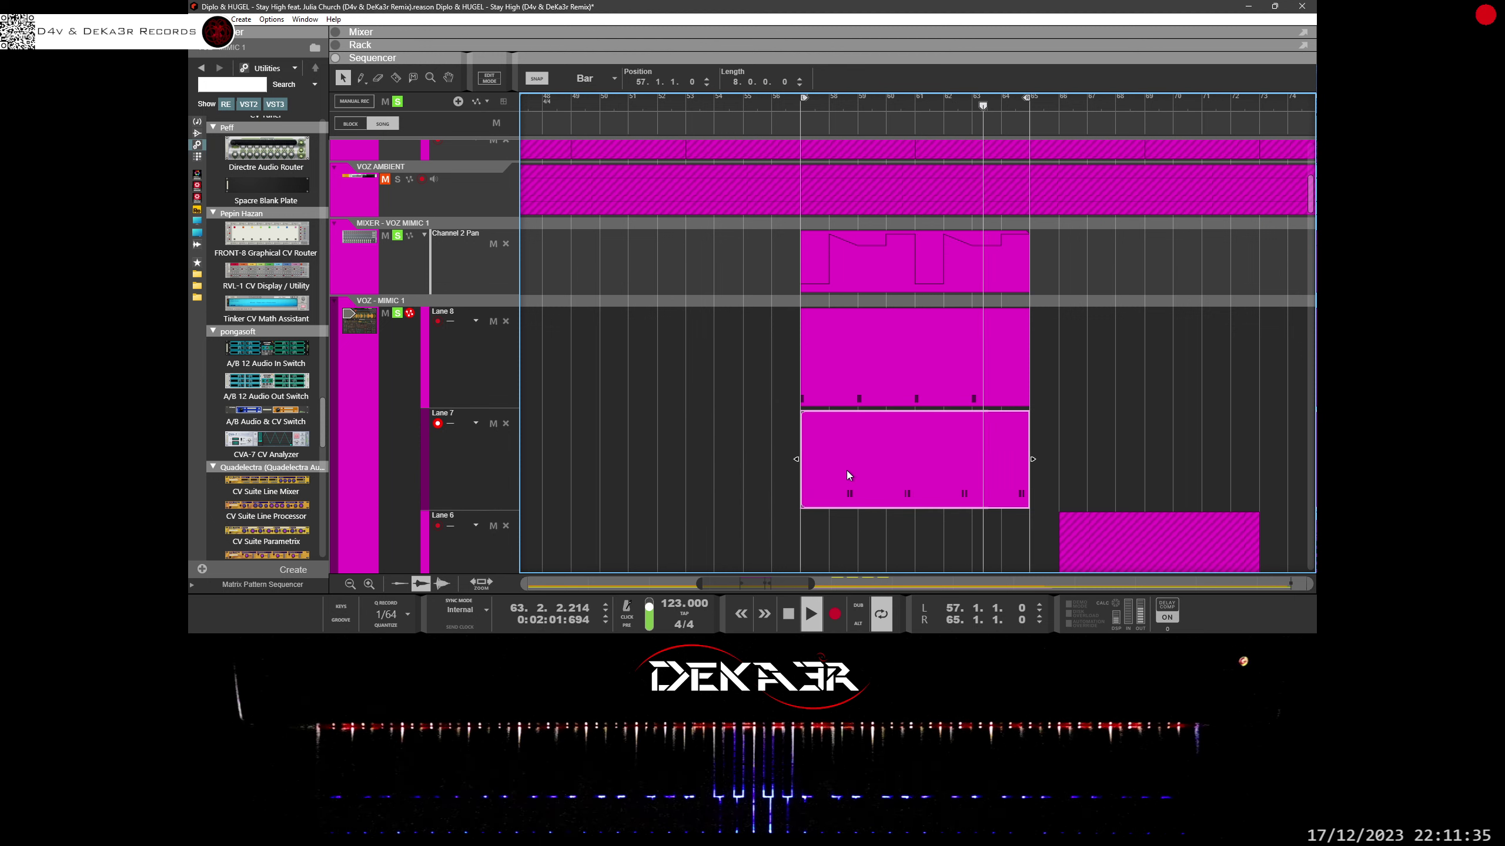
Step: Lower the channel 3 level slightly on the VOZ MIMIC 1 mixer and add an automation lane for Channel 3 Pan
{"action": "key", "text": "F6"}
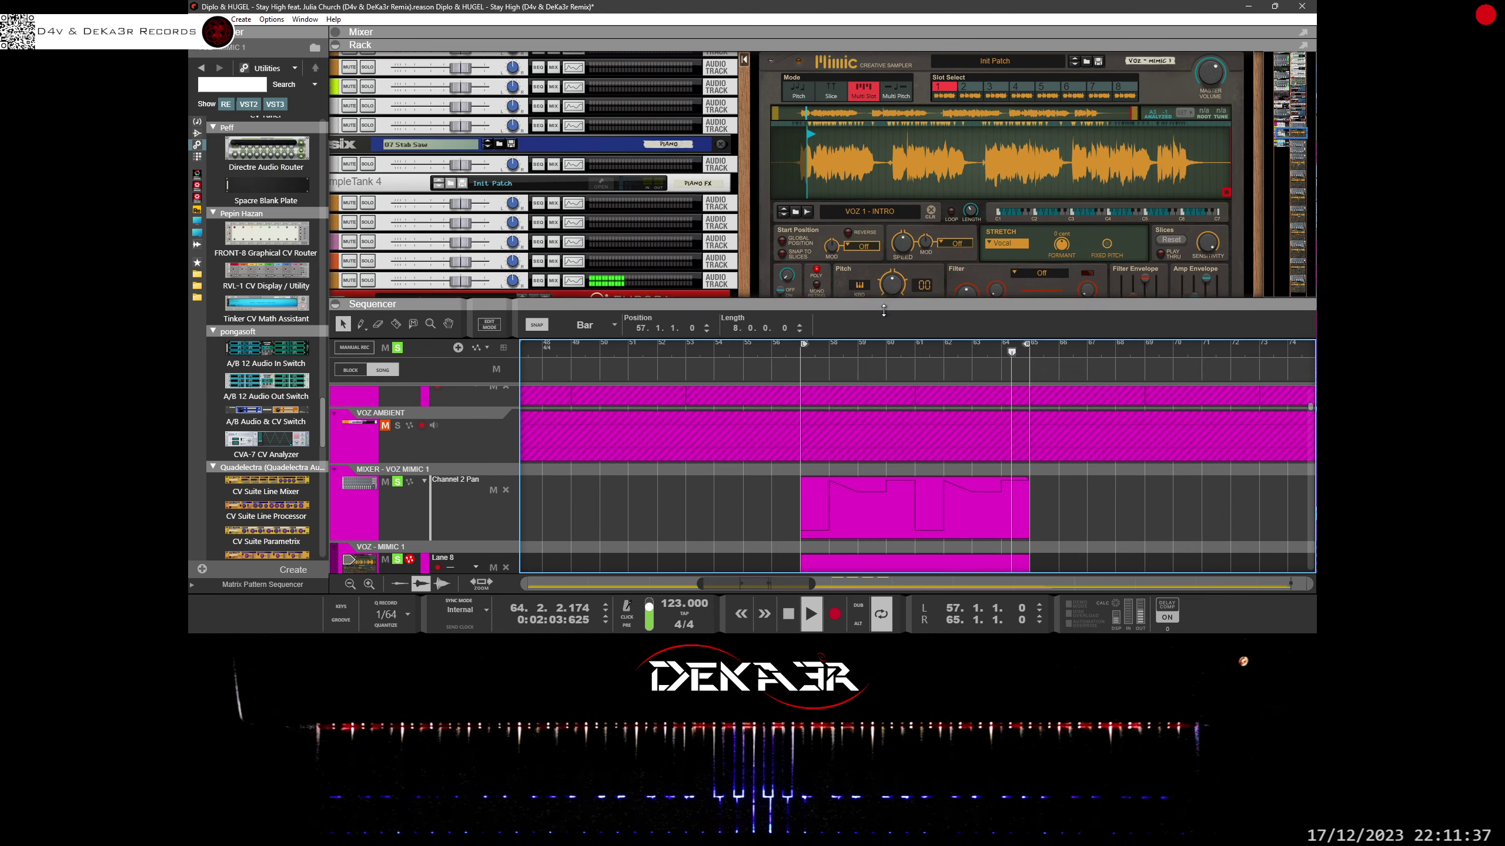
{"action": "scroll", "coordinate": [998, 230], "scroll_direction": "up", "scroll_amount": 4}
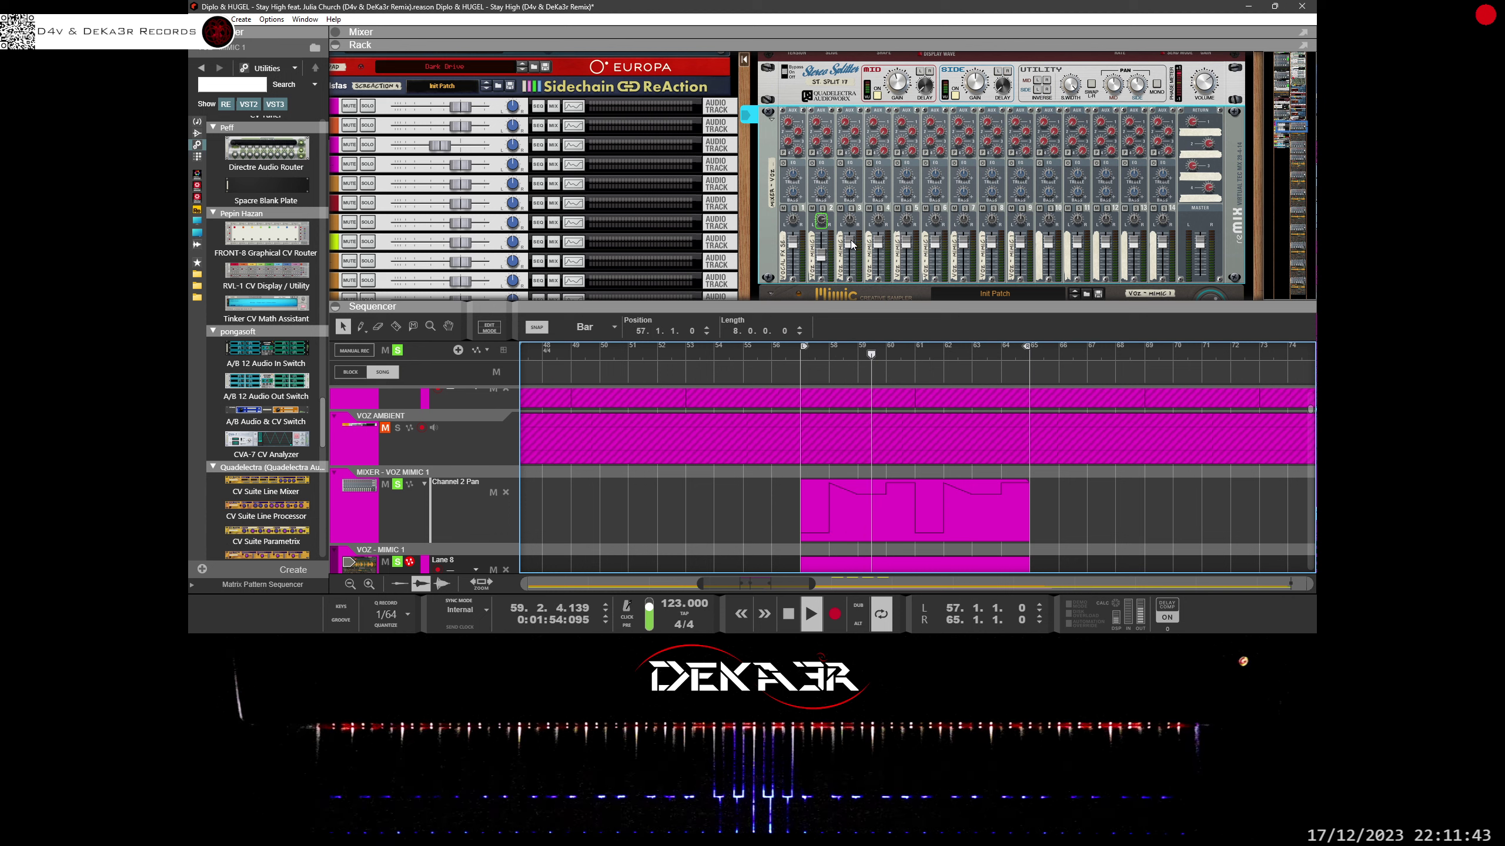
{"action": "left_click_drag", "start_coordinate": [850, 245], "coordinate": [851, 249]}
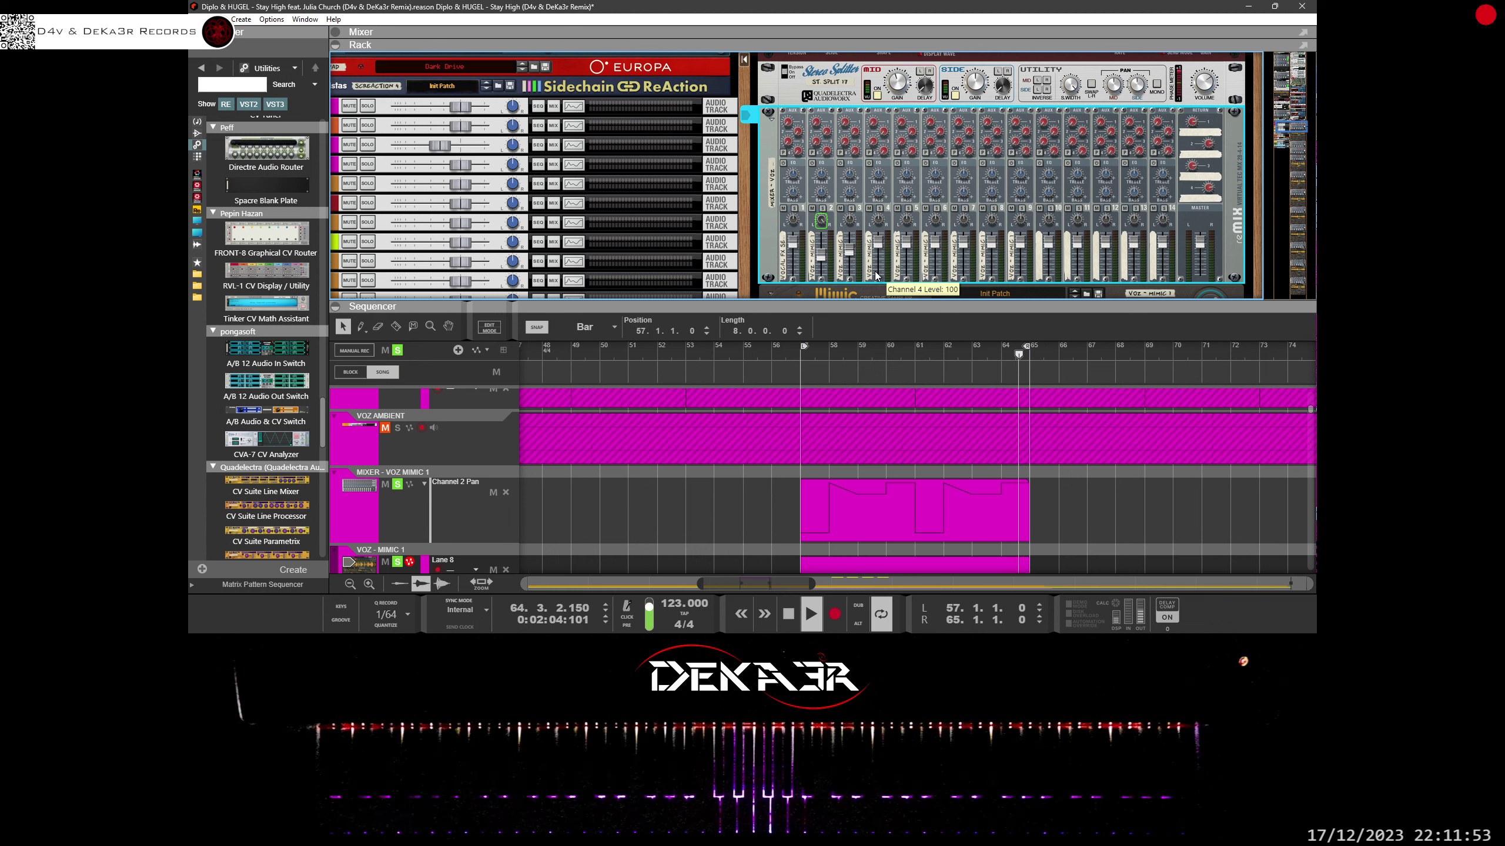
{"action": "right_click", "coordinate": [851, 222]}
{"action": "left_click", "coordinate": [863, 231]}
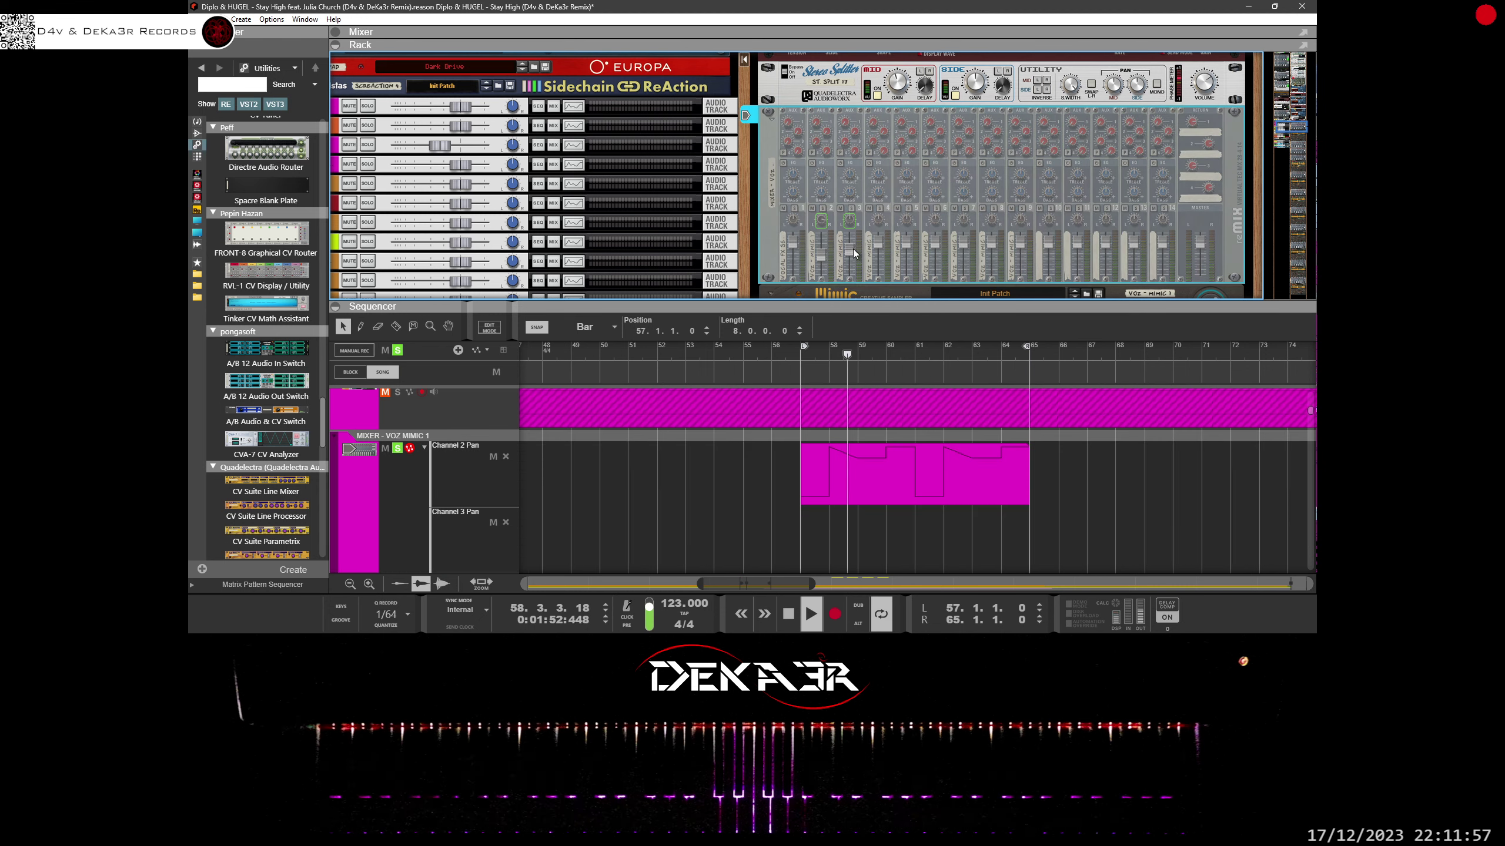
Step: Create a one-bar automation clip at bar 57 in the Channel 3 Pan lane
{"action": "left_click_drag", "start_coordinate": [848, 309], "coordinate": [848, 238]}
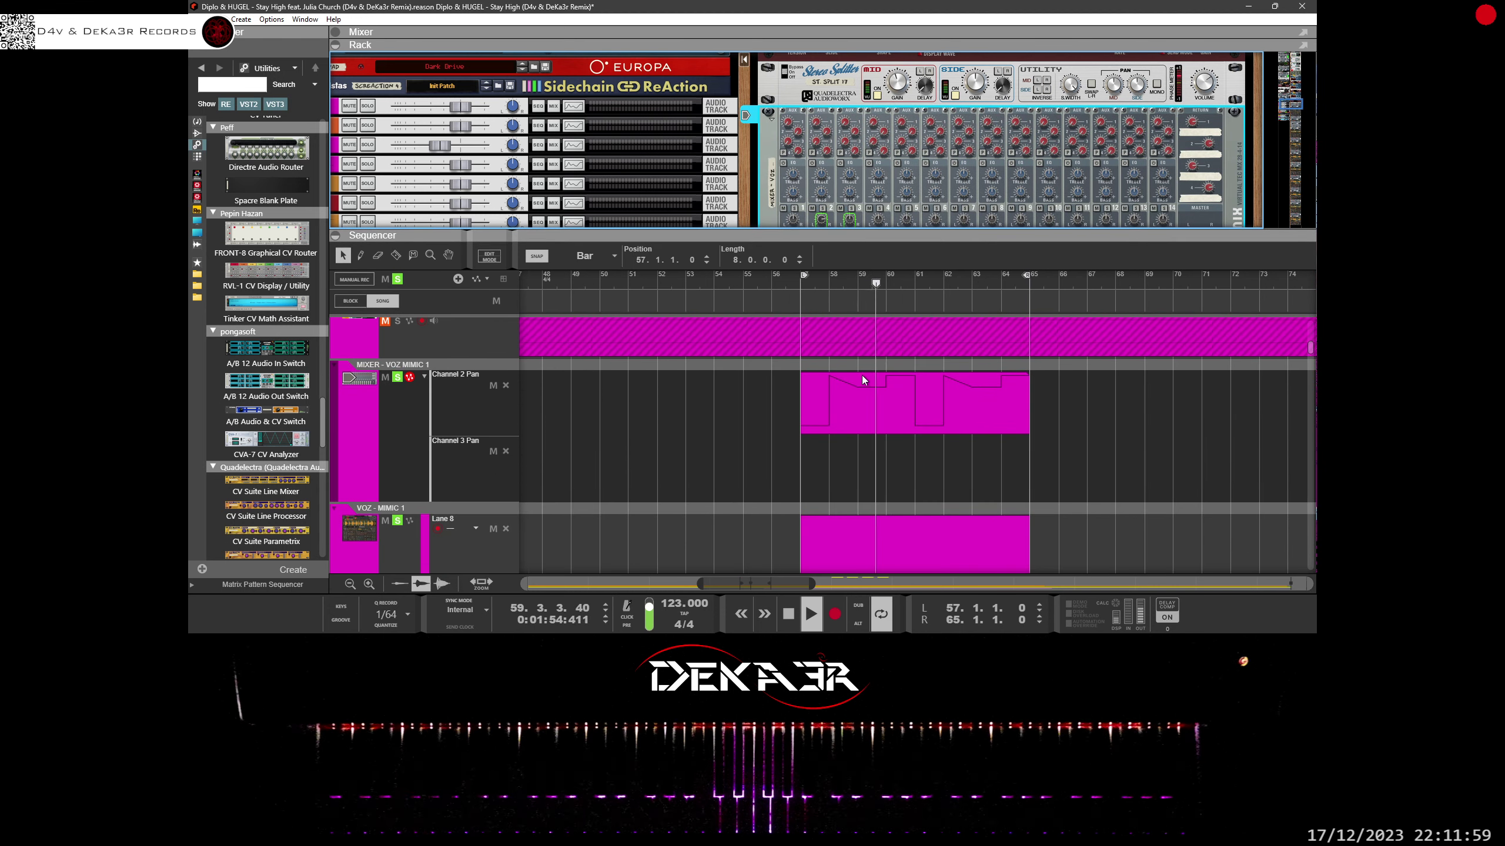
{"action": "left_click", "coordinate": [802, 472]}
{"action": "double_click", "coordinate": [803, 472]}
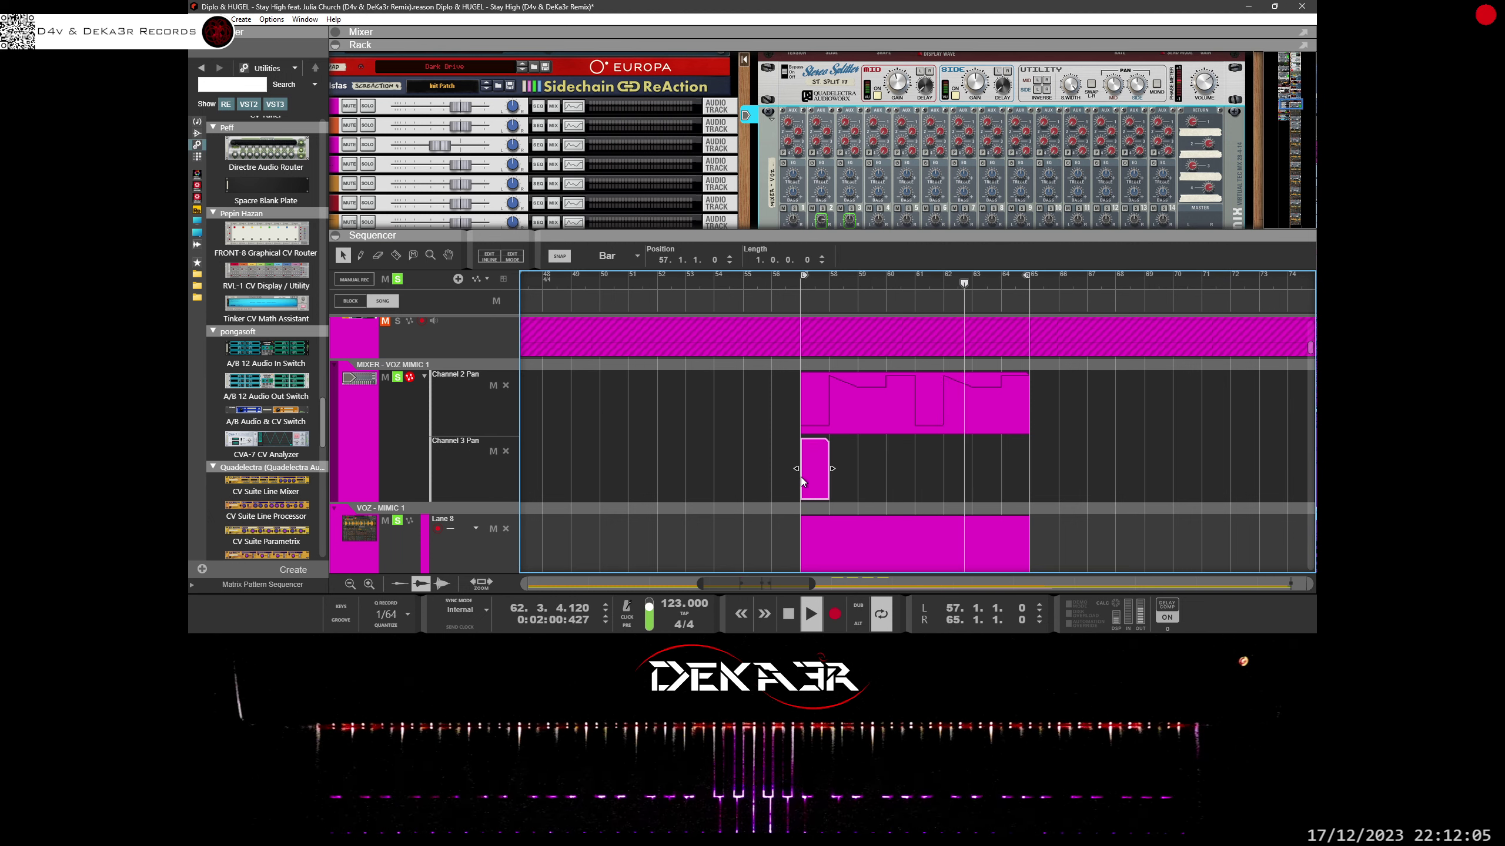
{"action": "double_click", "coordinate": [801, 478]}
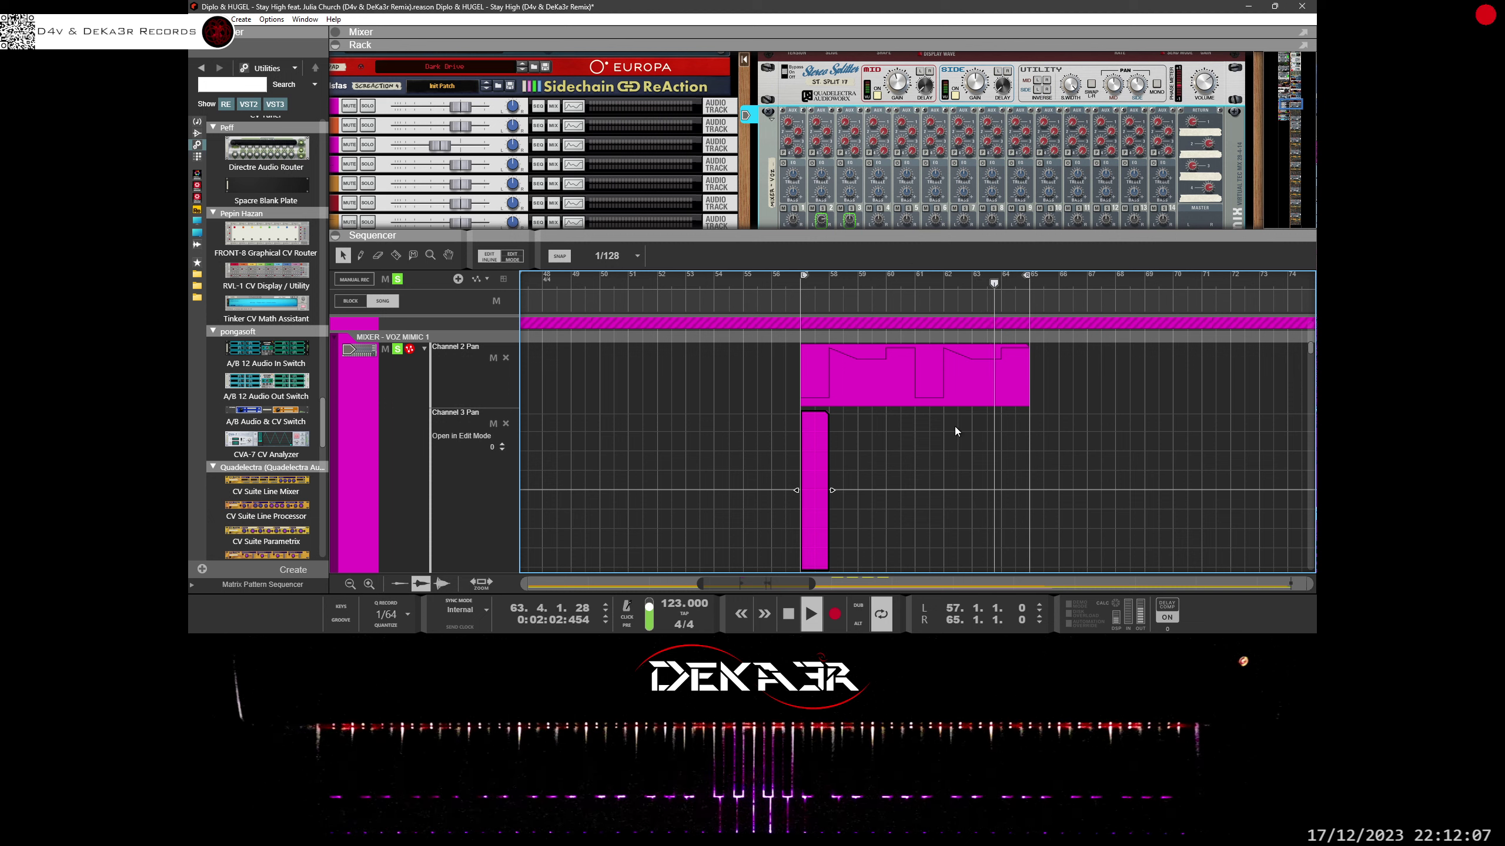
{"action": "double_click", "coordinate": [1063, 376]}
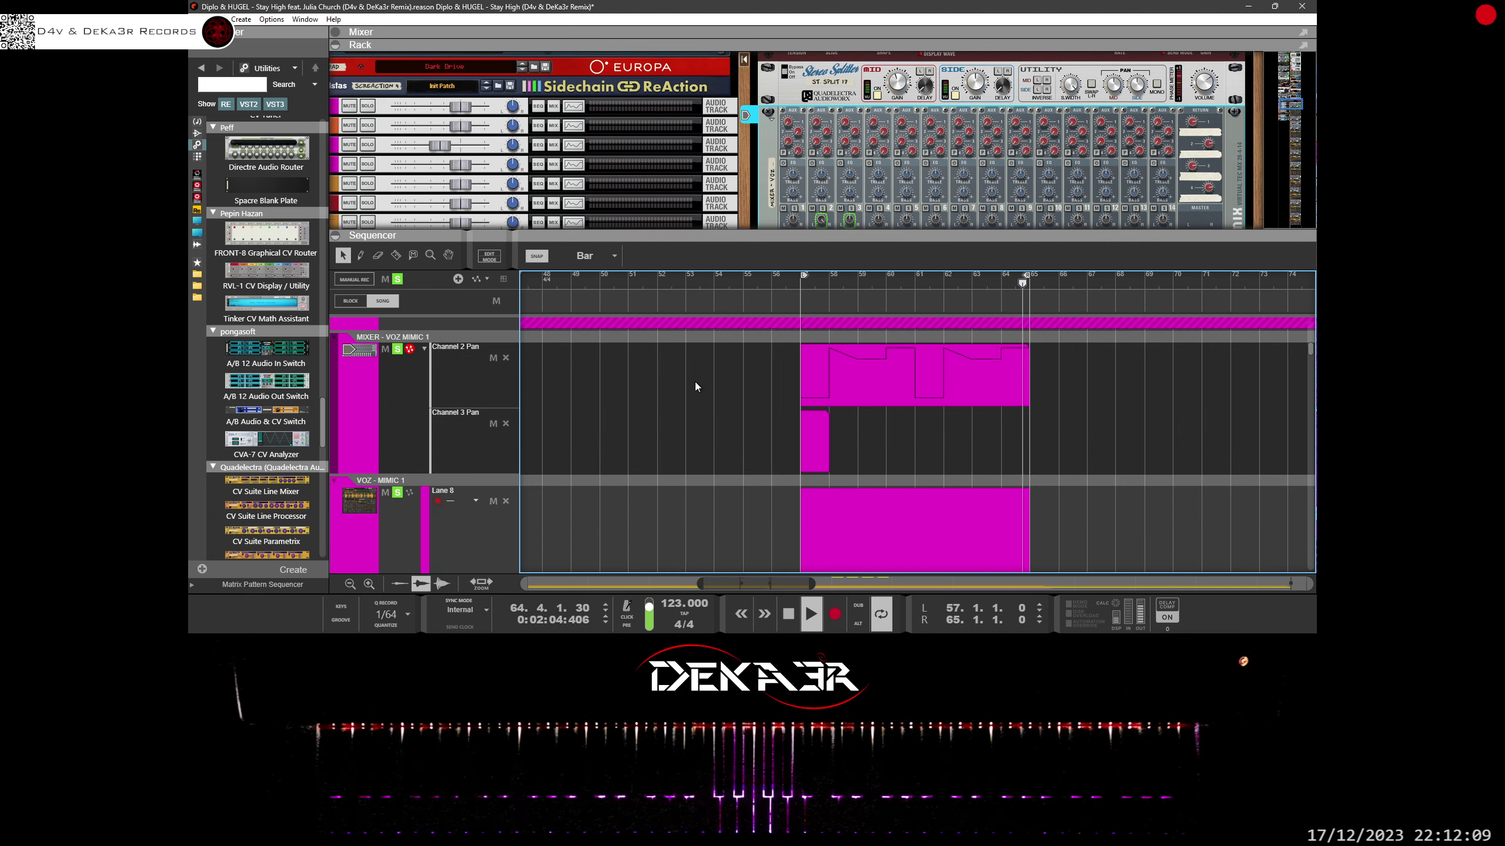
{"action": "key", "text": "w"}
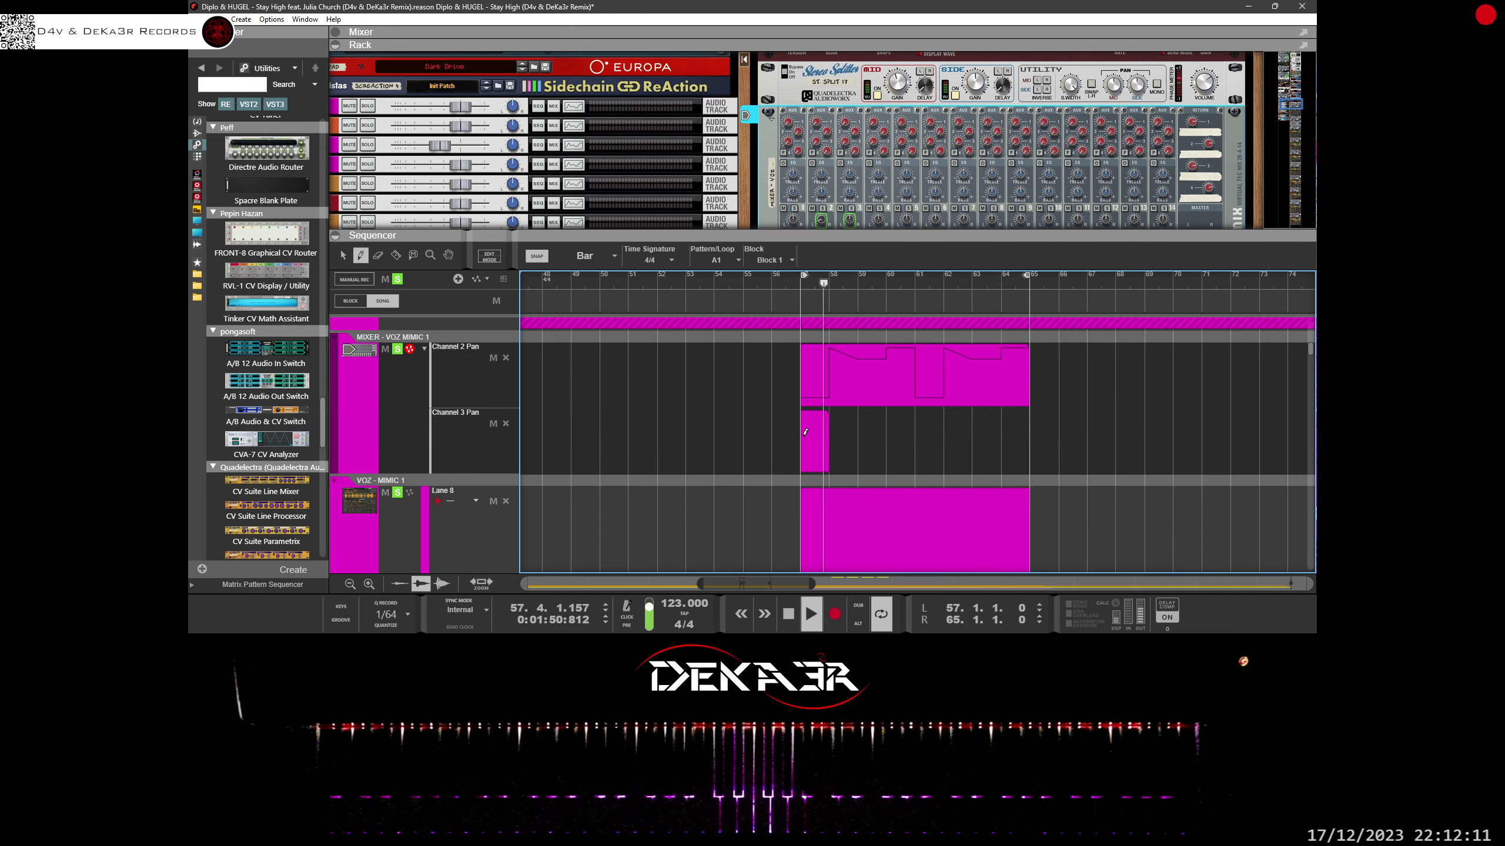
{"action": "left_click", "coordinate": [805, 424]}
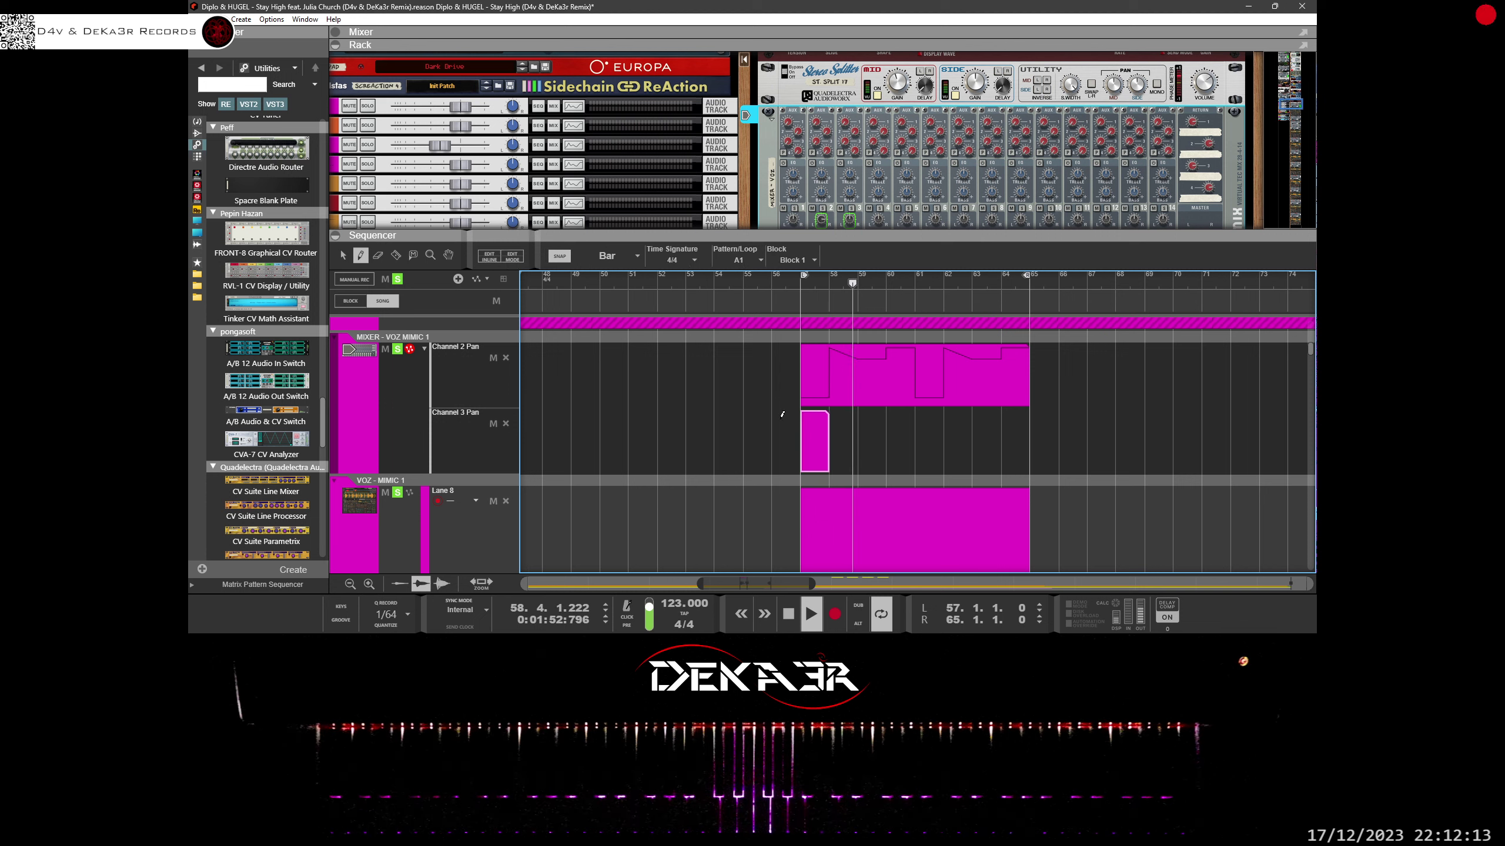
{"action": "left_click", "coordinate": [342, 255]}
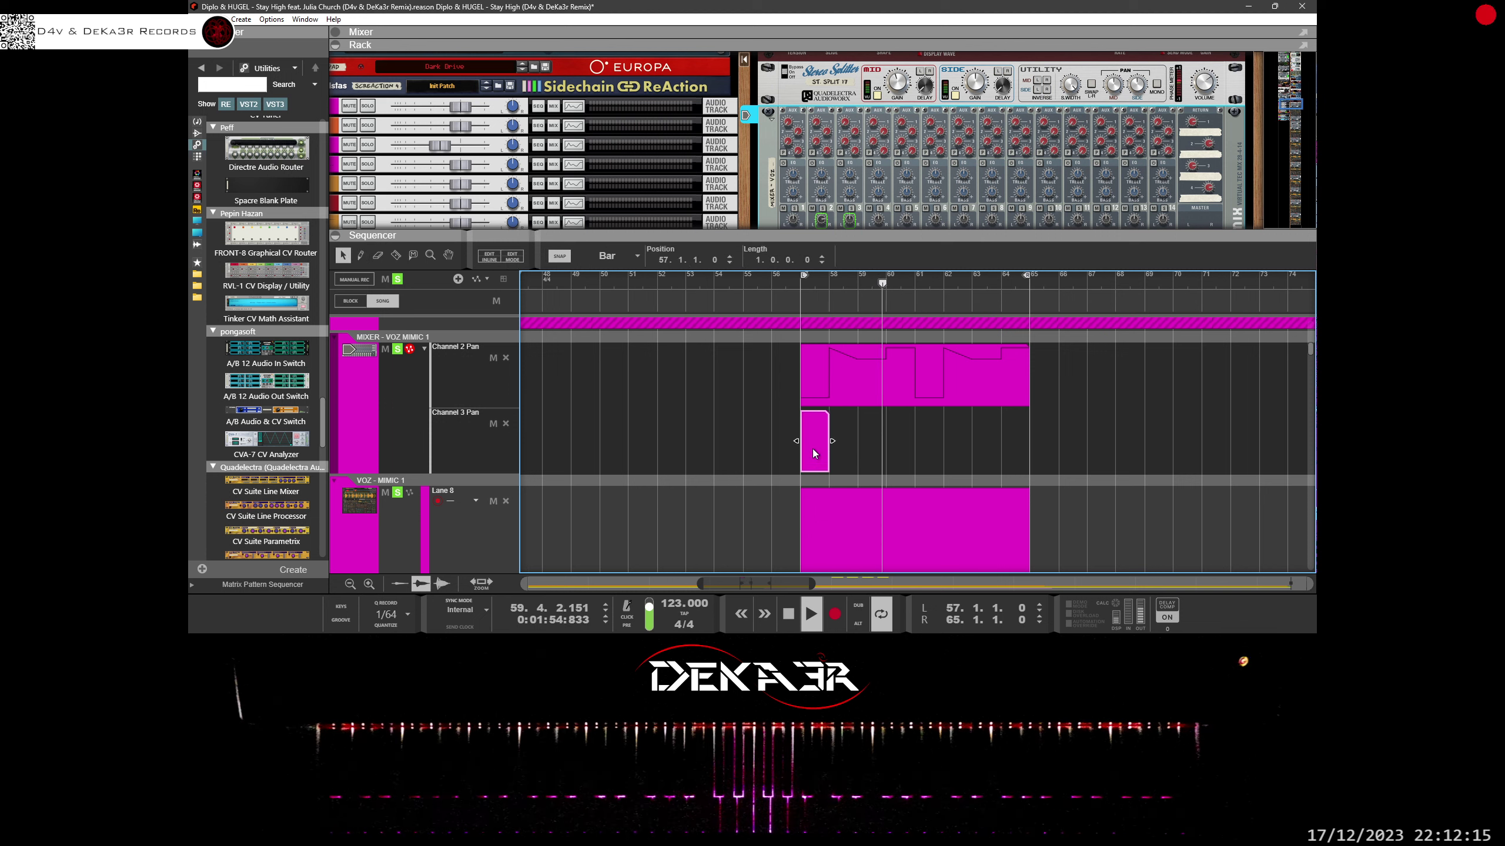
Step: Compare the Channel 3 Pan clip's position with the notes in Lanes 8 and 7 of VOZ - MIMIC 1
{"action": "scroll", "coordinate": [844, 456], "scroll_direction": "down", "scroll_amount": 2}
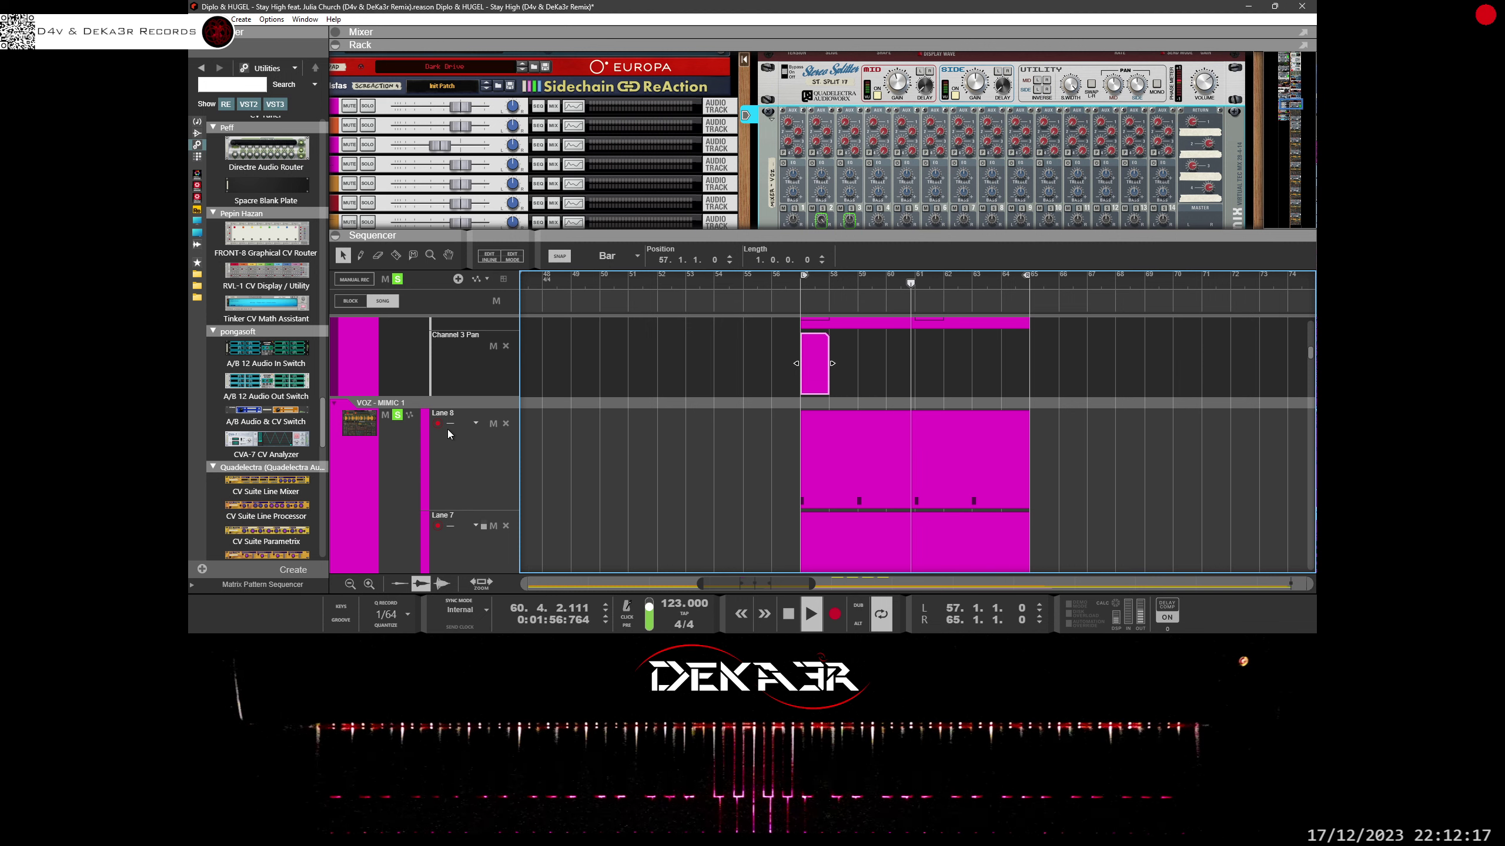
{"action": "left_click", "coordinate": [497, 511]}
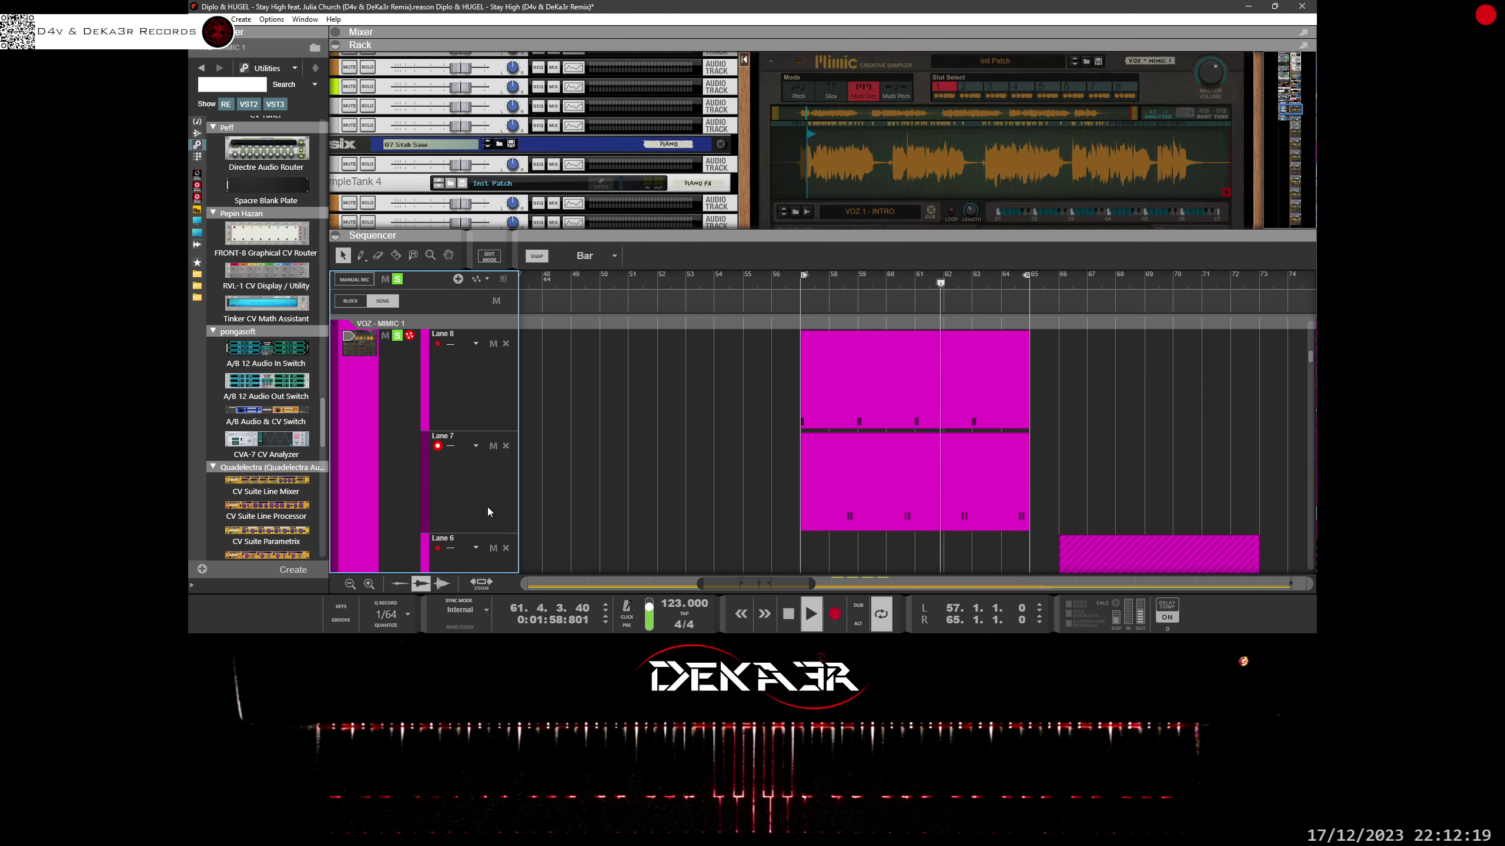
{"action": "scroll", "coordinate": [643, 489], "scroll_direction": "up", "scroll_amount": 1}
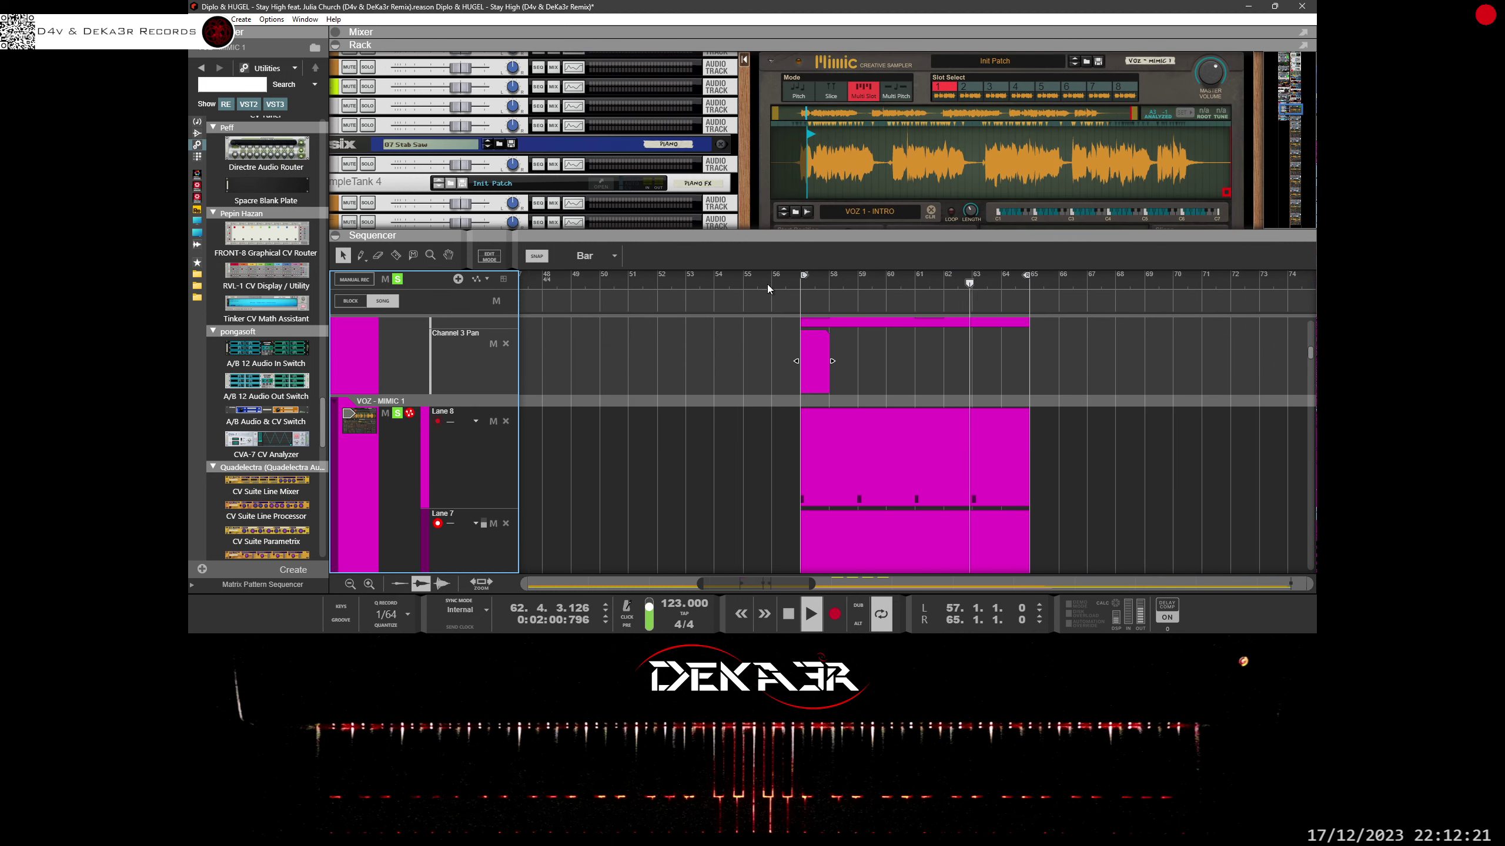
{"action": "left_click_drag", "start_coordinate": [783, 235], "coordinate": [784, 152]}
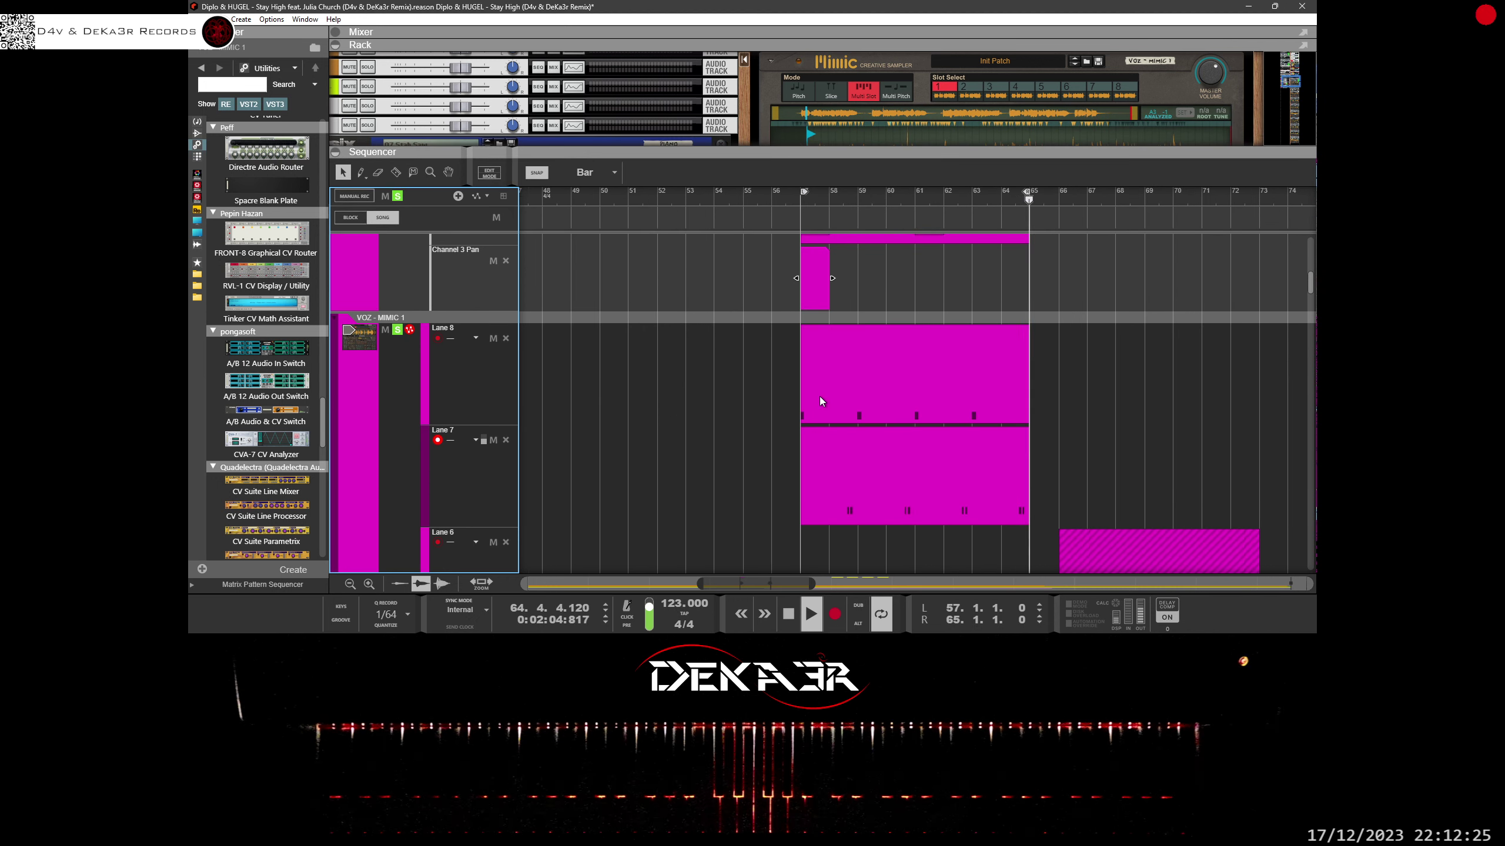
{"action": "scroll", "coordinate": [604, 415], "scroll_direction": "up", "scroll_amount": 1}
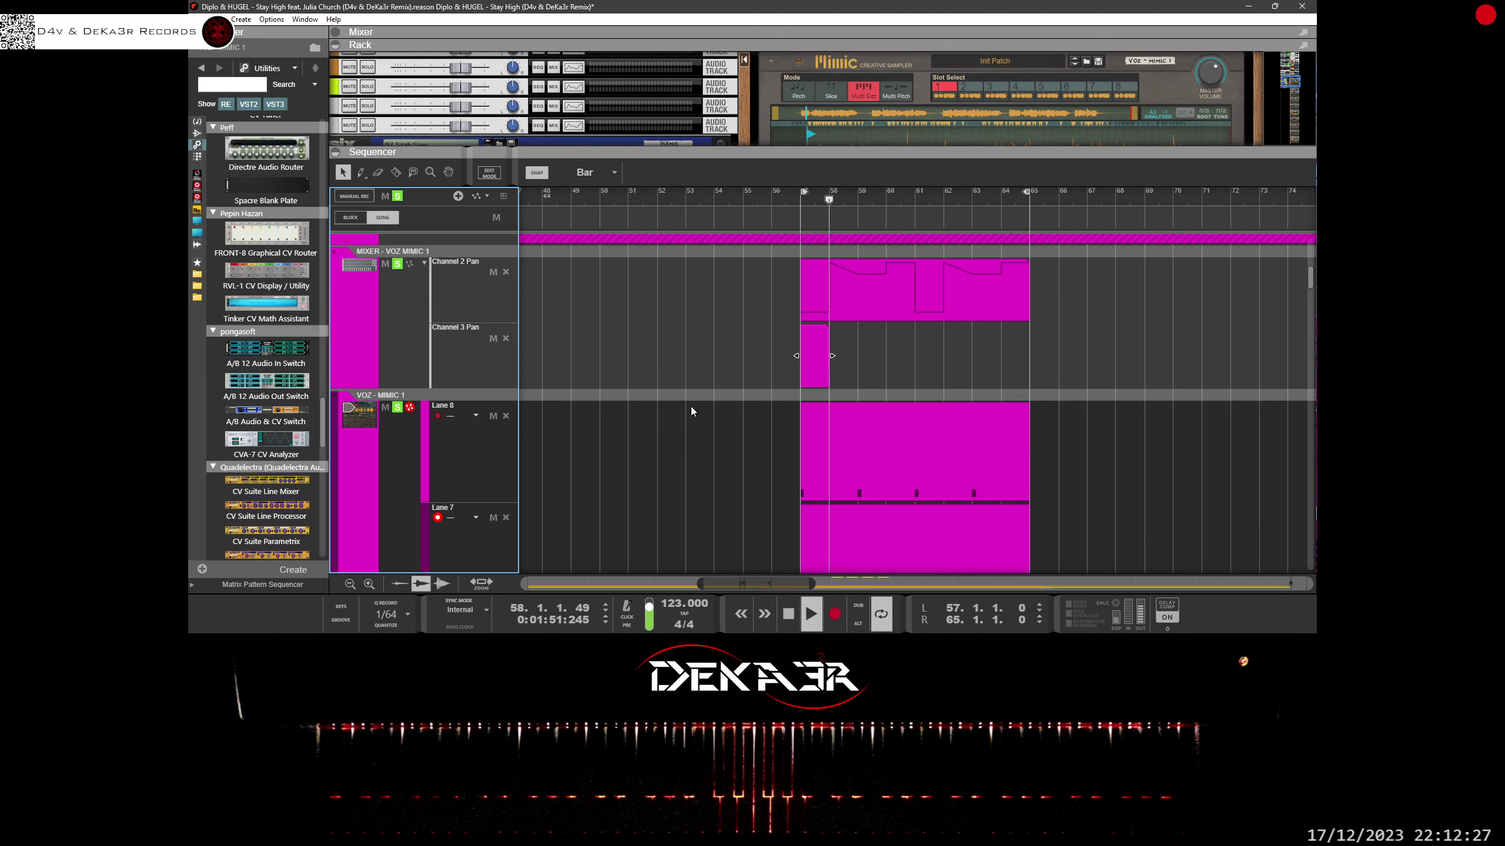
{"action": "scroll", "coordinate": [792, 425], "scroll_direction": "down", "scroll_amount": 1}
{"action": "scroll", "coordinate": [799, 381], "scroll_direction": "up", "scroll_amount": 1}
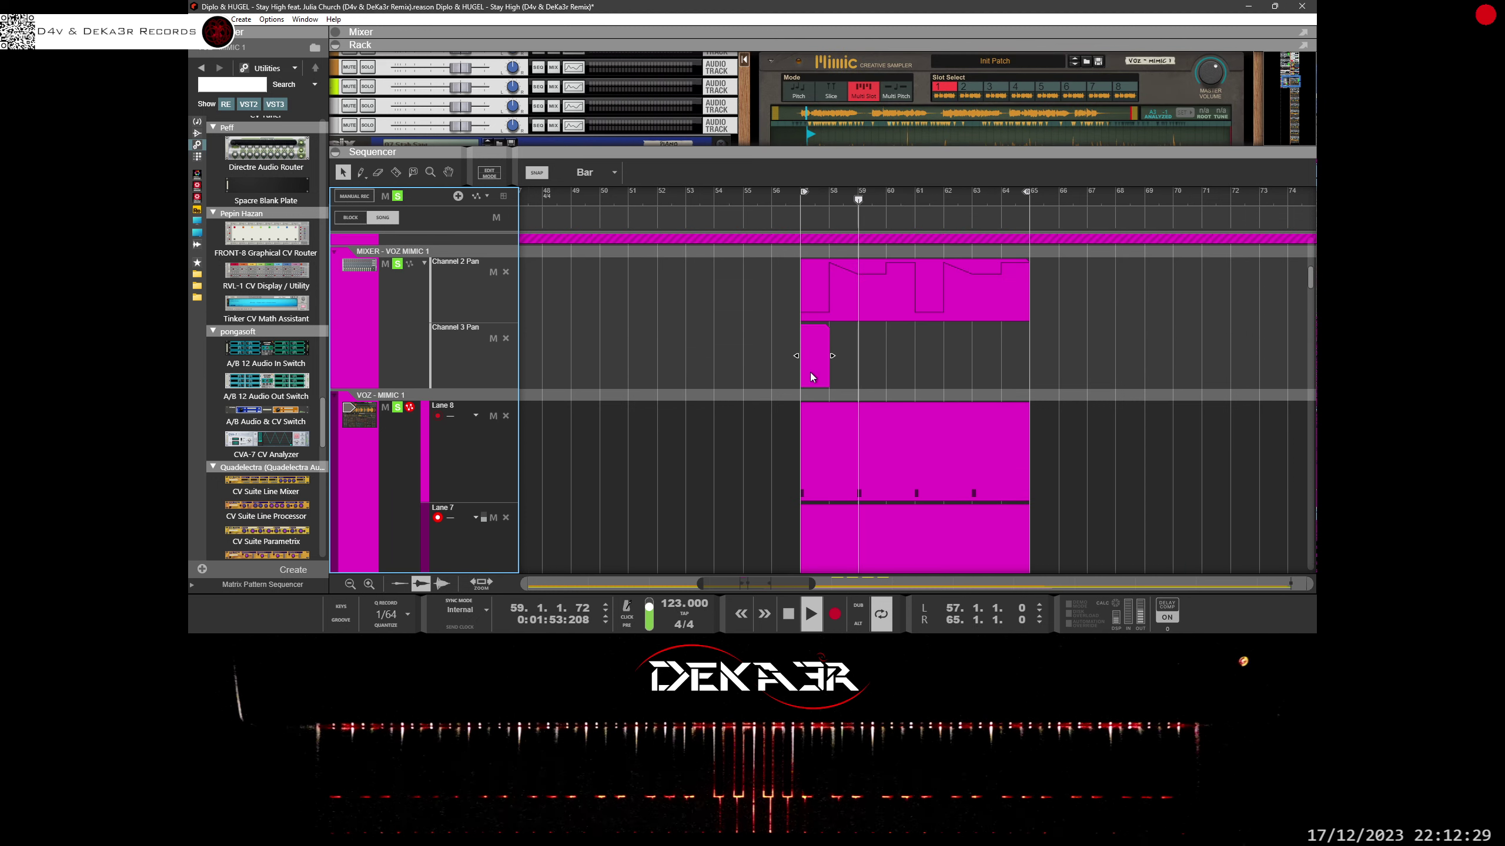
Step: Copy the one-bar Channel 3 Pan clip to bars 58 and 61
{"action": "left_click", "coordinate": [827, 374]}
{"action": "key", "text": "ctrl+d"}
{"action": "left_click_drag", "start_coordinate": [811, 367], "coordinate": [929, 380]}
{"action": "scroll", "coordinate": [936, 391], "scroll_direction": "down", "scroll_amount": 2}
{"action": "scroll", "coordinate": [894, 358], "scroll_direction": "up", "scroll_amount": 2}
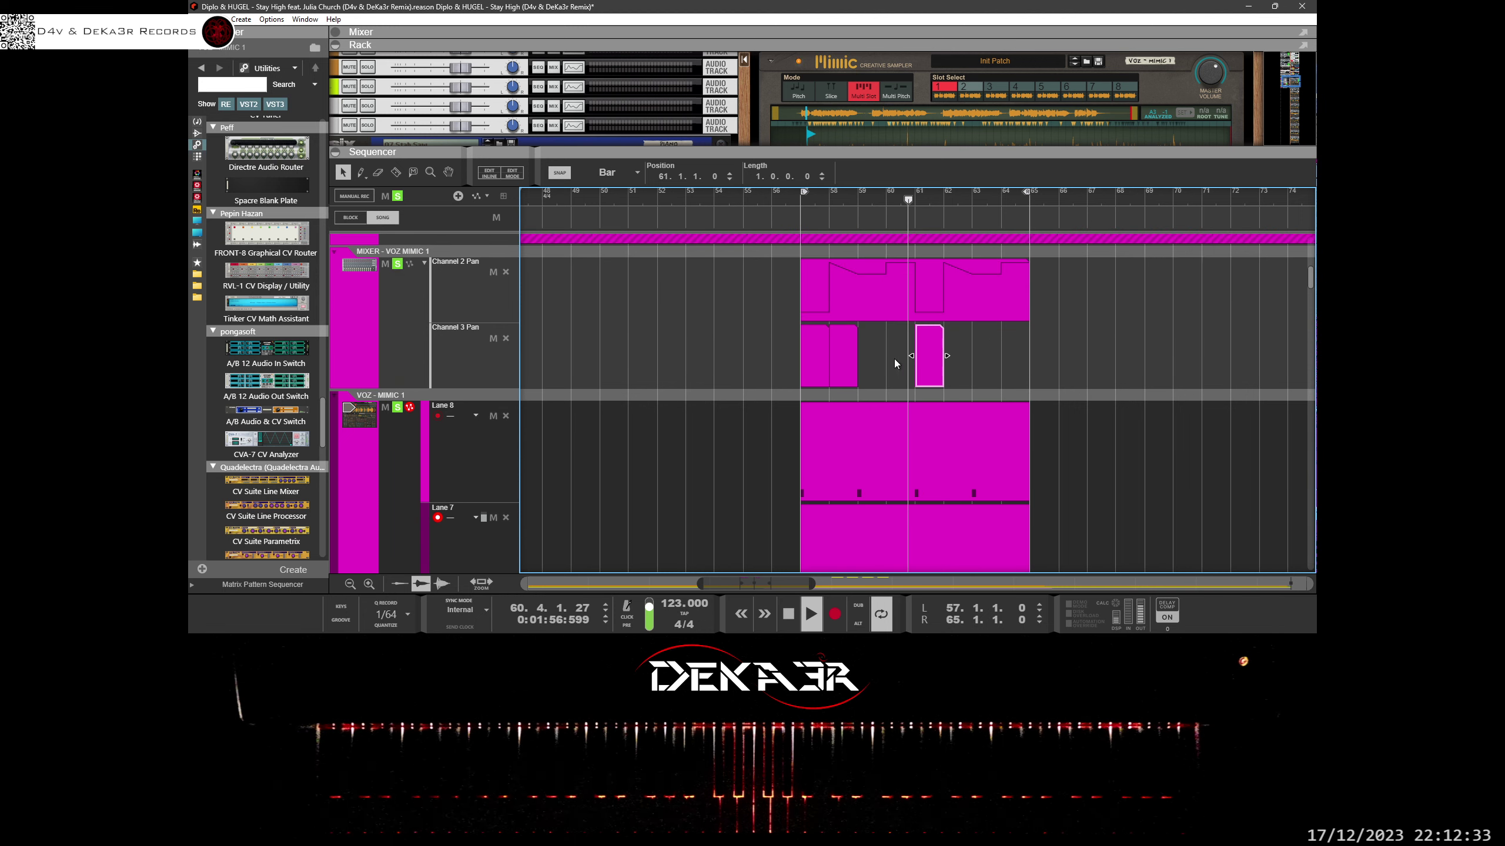
Step: Delete the Channel 3 Pan clip at bar 57 and arrange copies of the clip at bars 58, 60, 62 and 64
{"action": "left_click", "coordinate": [823, 352]}
{"action": "key", "text": "Delete"}
{"action": "scroll", "coordinate": [889, 374], "scroll_direction": "down", "scroll_amount": 2}
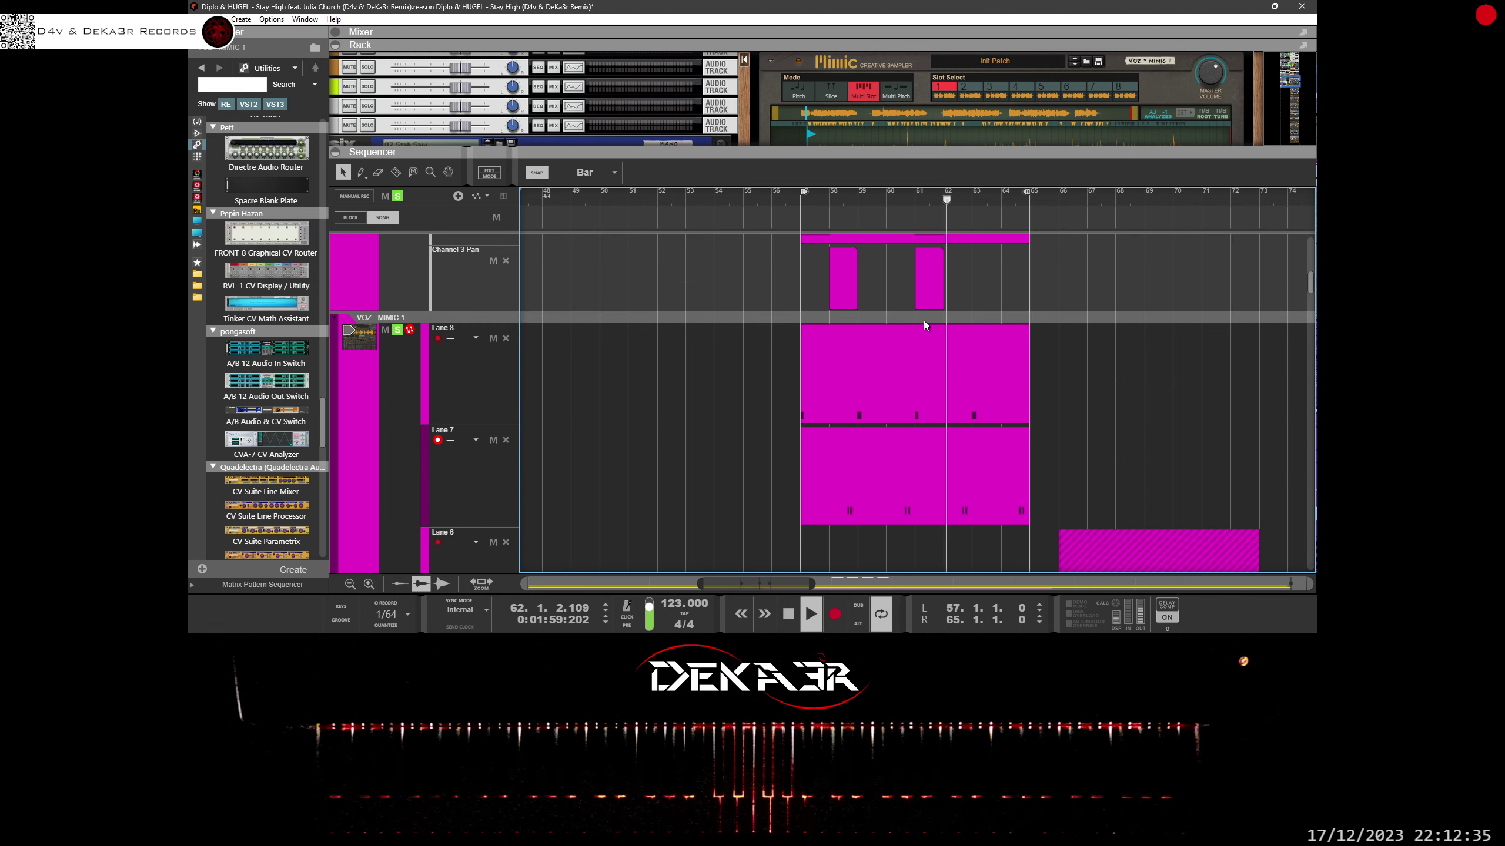
{"action": "left_click_drag", "start_coordinate": [927, 293], "coordinate": [1002, 305]}
Step: Open the bar 58 Channel 3 Pan clip for editing and draw an automation point with value 26 at 57.3.4.60
{"action": "double_click", "coordinate": [841, 275]}
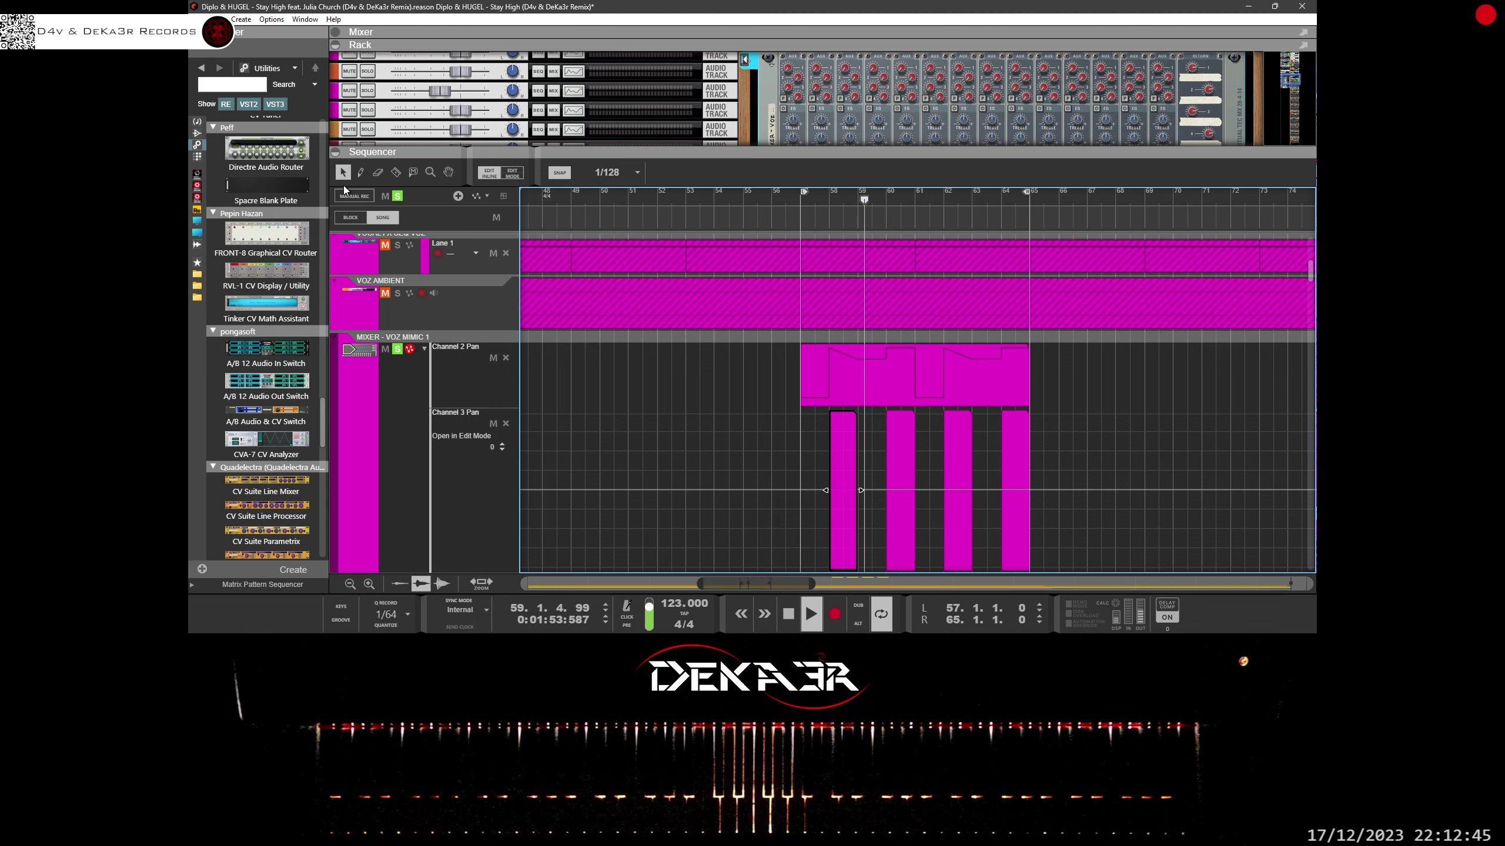
{"action": "left_click", "coordinate": [359, 172]}
{"action": "left_click", "coordinate": [821, 459]}
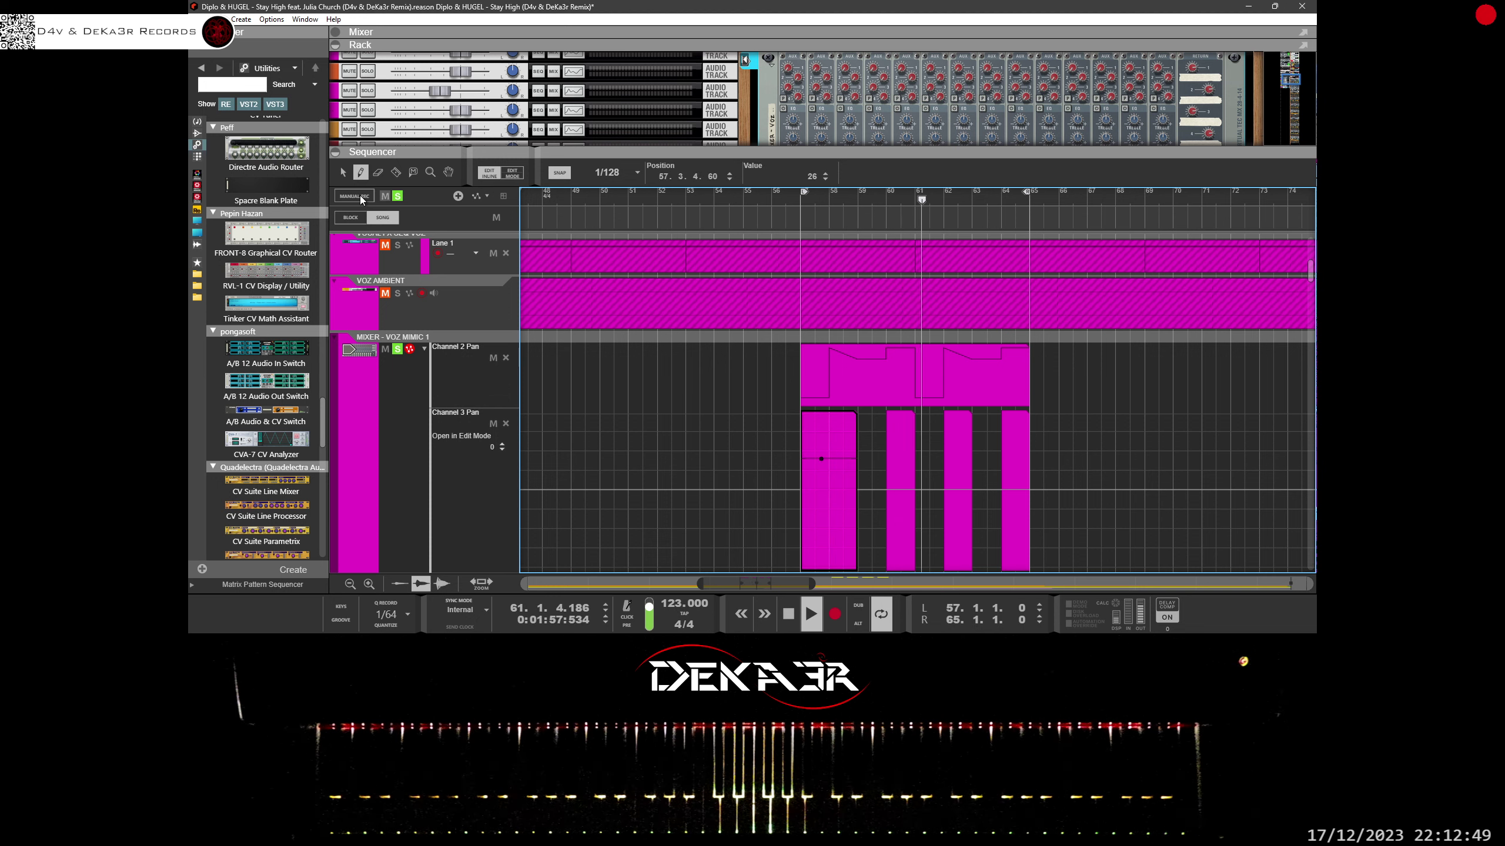
{"action": "key", "text": "q"}
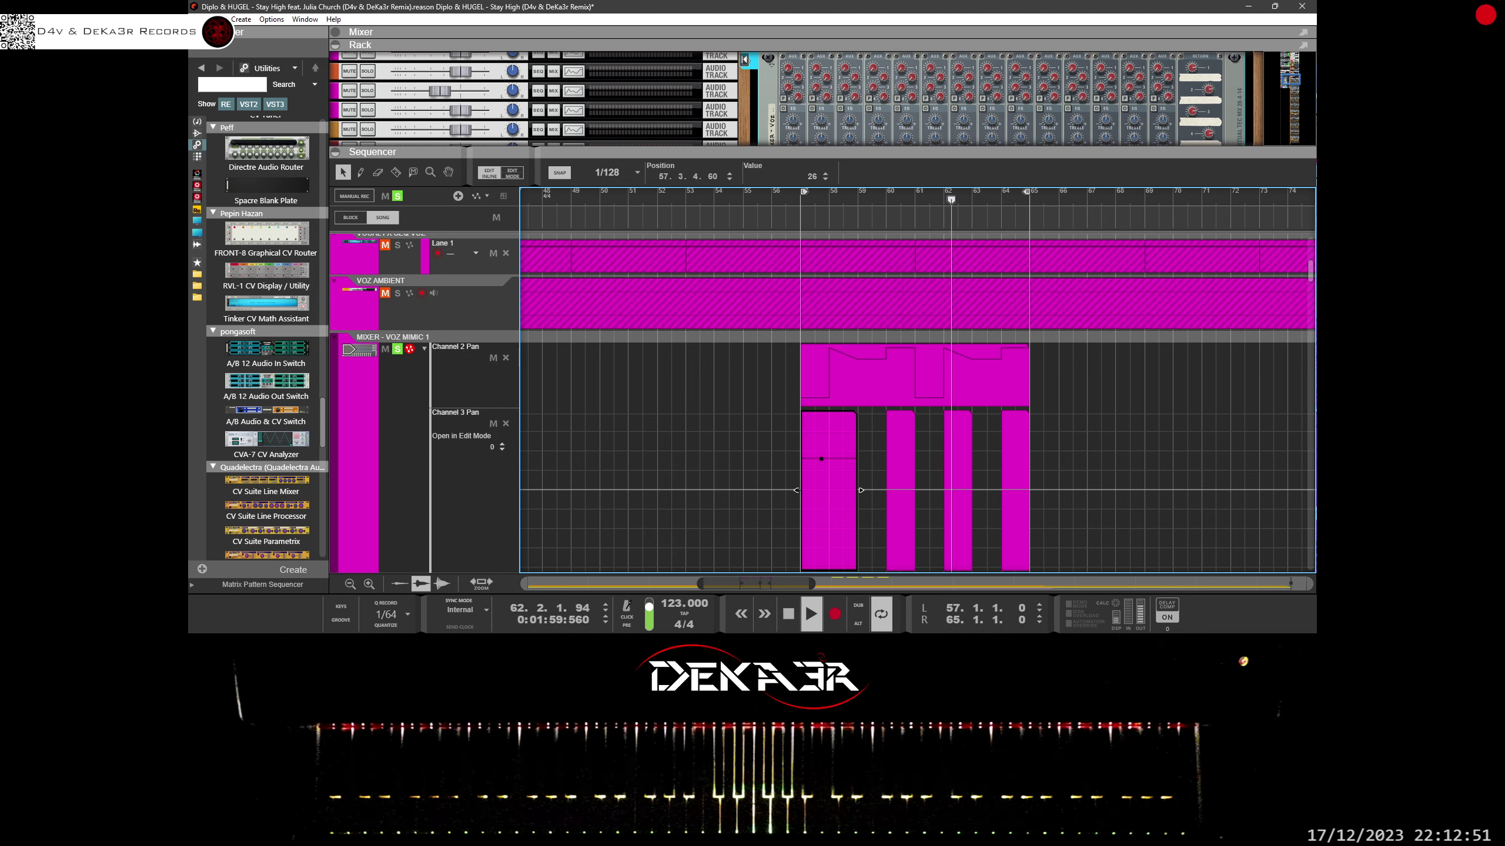
Step: Set the snap to Bar and trim the start of the edited Channel 3 Pan clip to bar 58
{"action": "left_click_drag", "start_coordinate": [796, 490], "coordinate": [821, 489]}
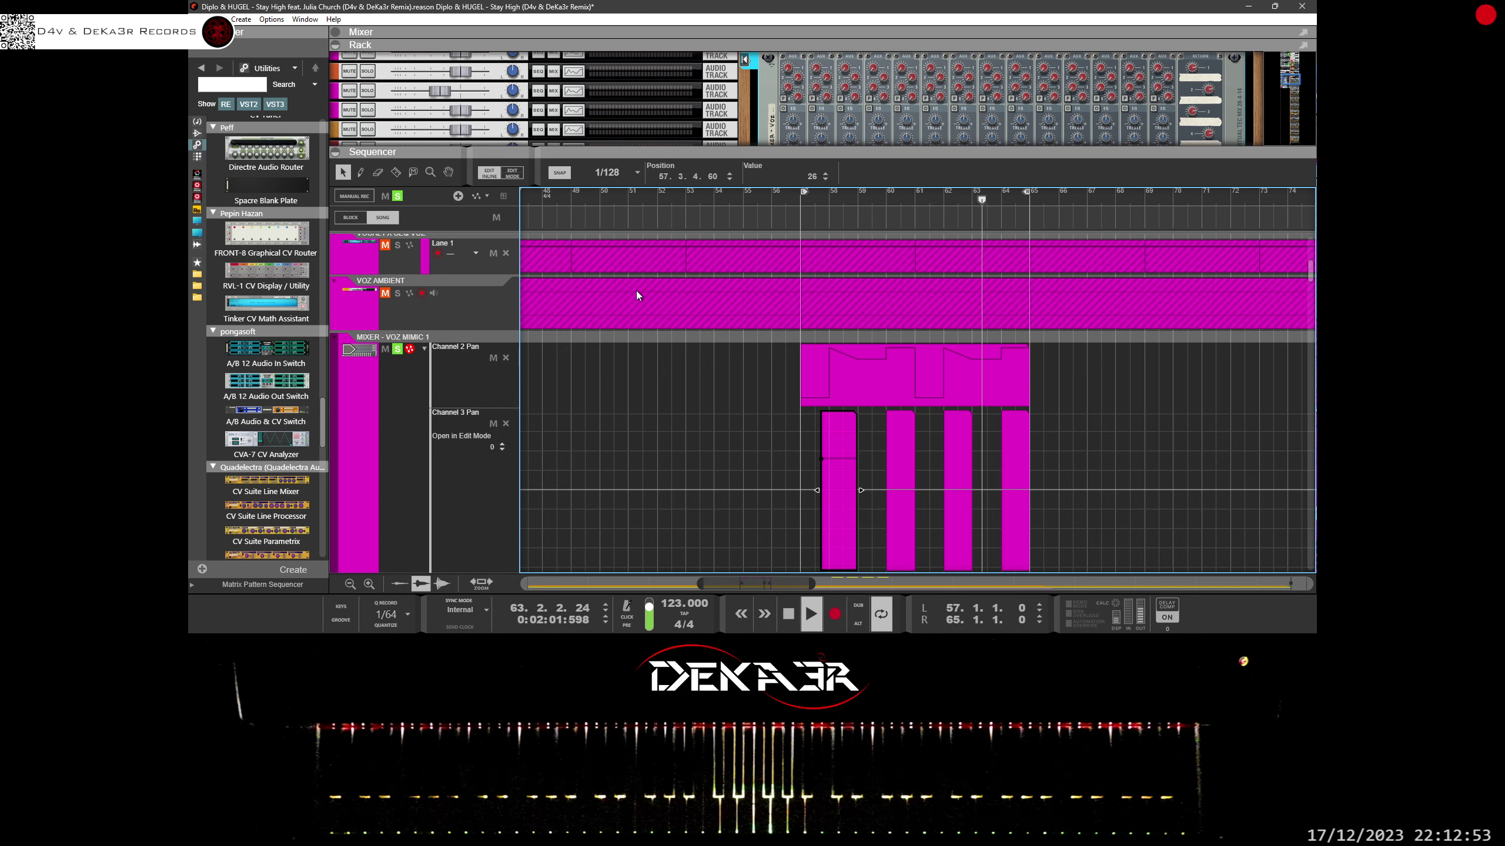
{"action": "left_click", "coordinate": [614, 174]}
{"action": "left_click", "coordinate": [612, 199]}
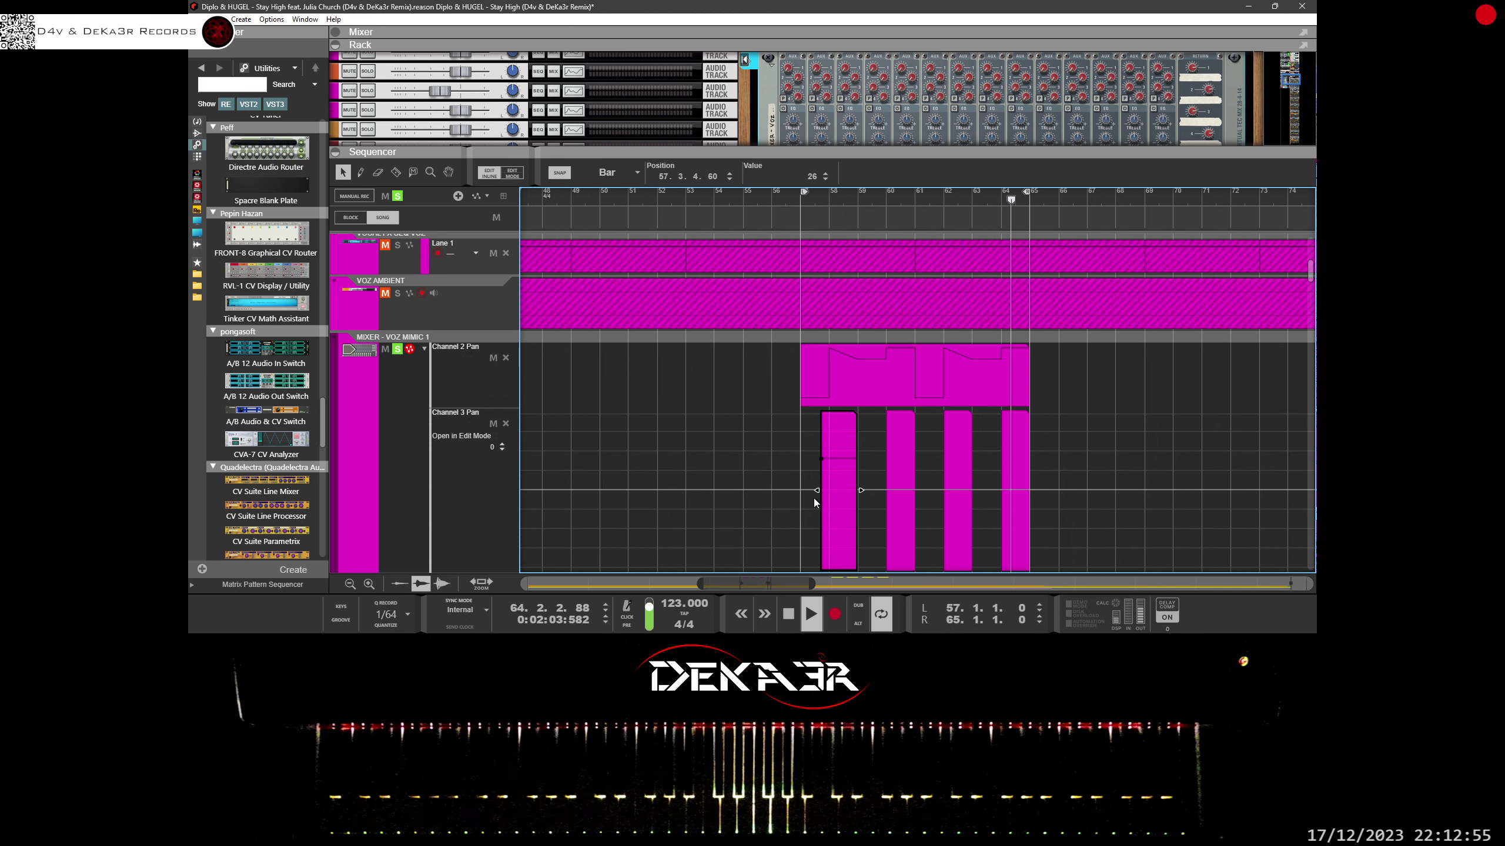
{"action": "left_click_drag", "start_coordinate": [820, 492], "coordinate": [824, 474]}
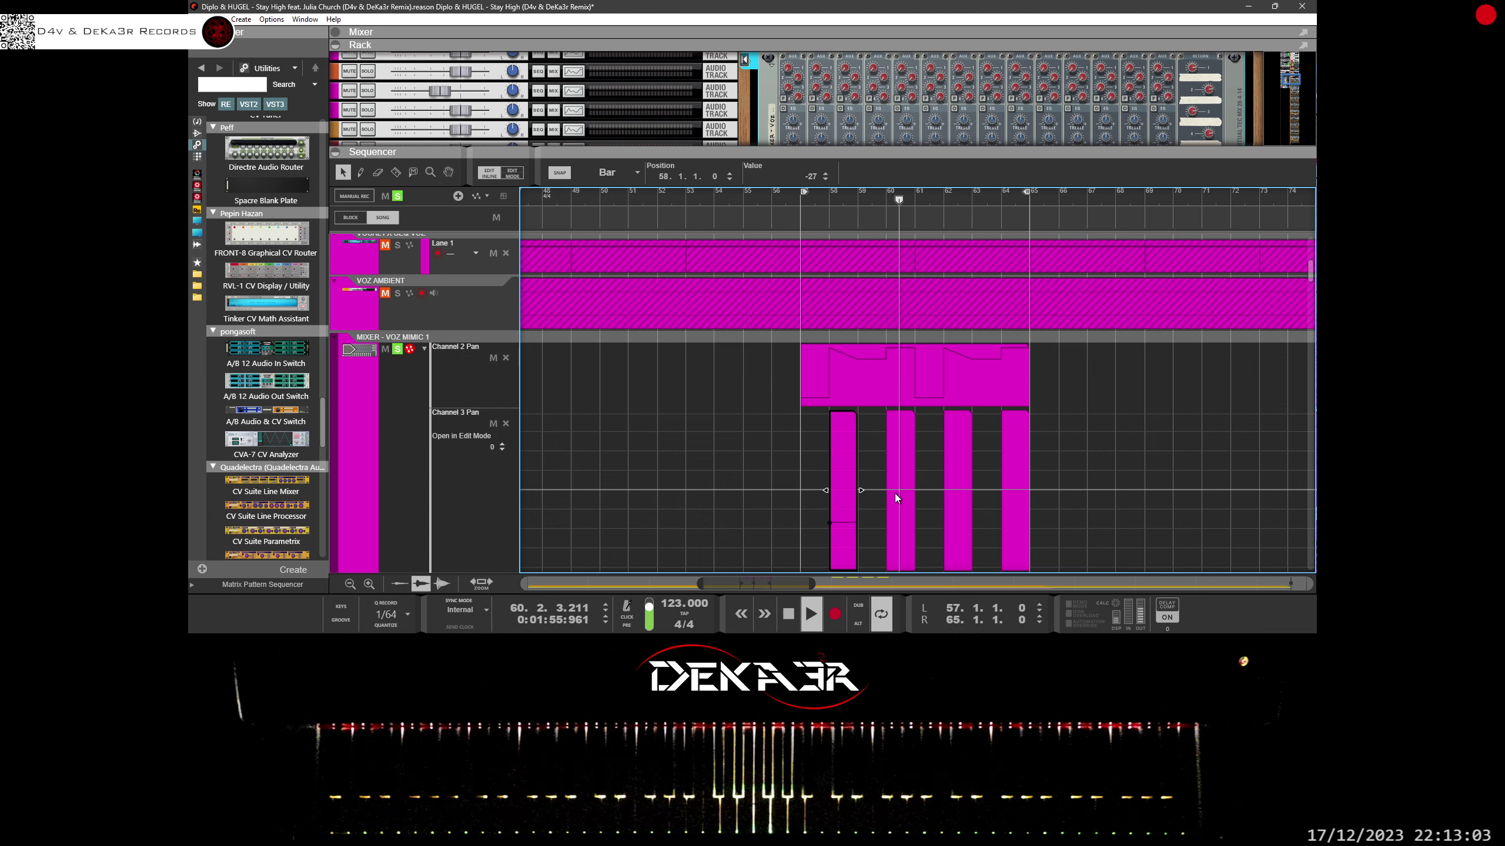
Step: Set the Channel 3 Pan value at bar 58 to -32 and return playback to bar 57
{"action": "left_click_drag", "start_coordinate": [948, 148], "coordinate": [951, 190]}
{"action": "scroll", "coordinate": [958, 381], "scroll_direction": "down", "scroll_amount": 3}
{"action": "left_click", "coordinate": [797, 237]}
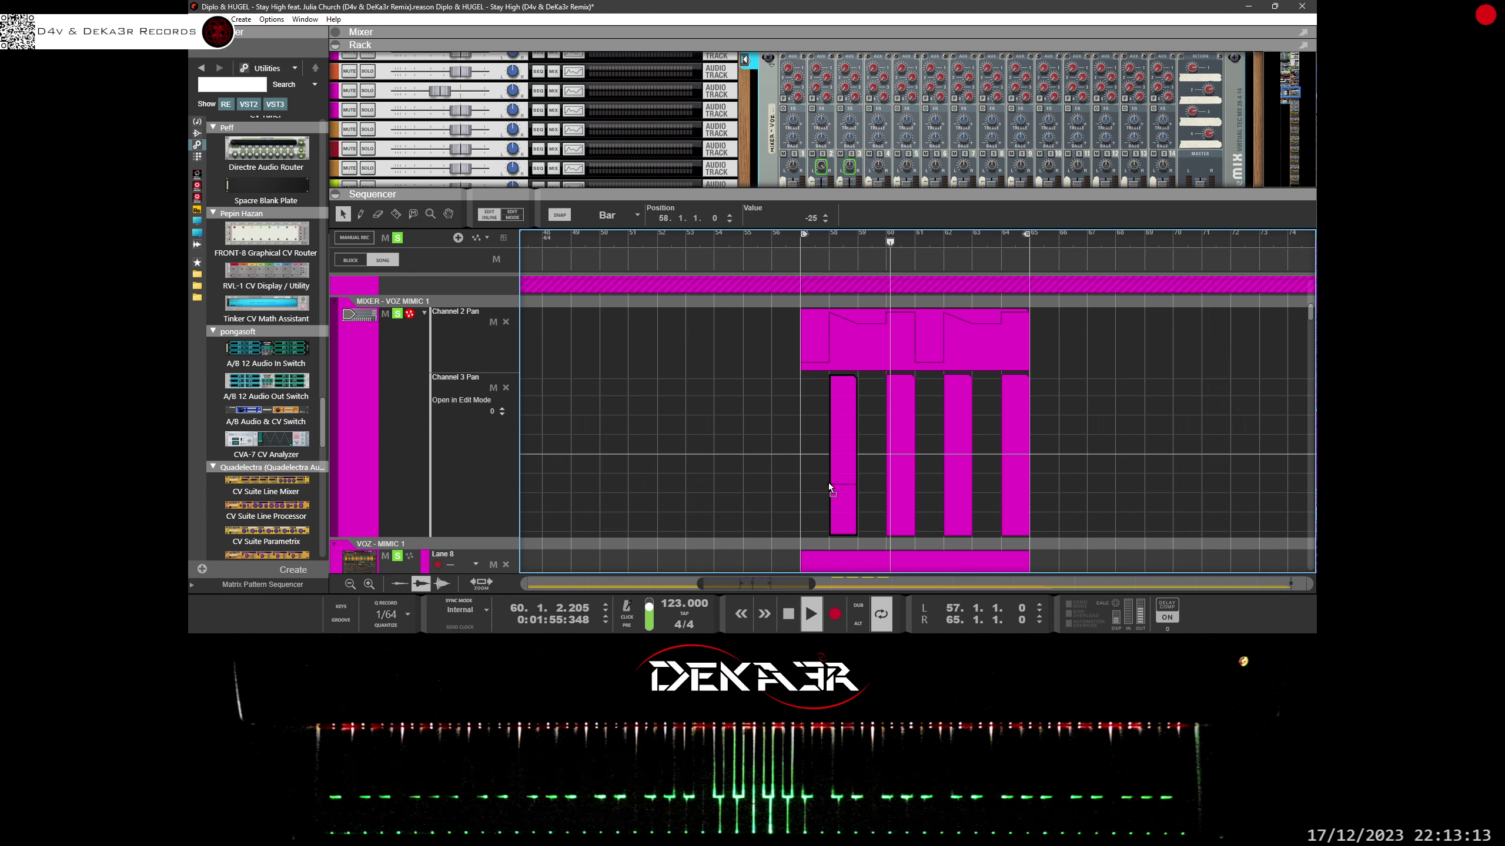
{"action": "left_click", "coordinate": [811, 238]}
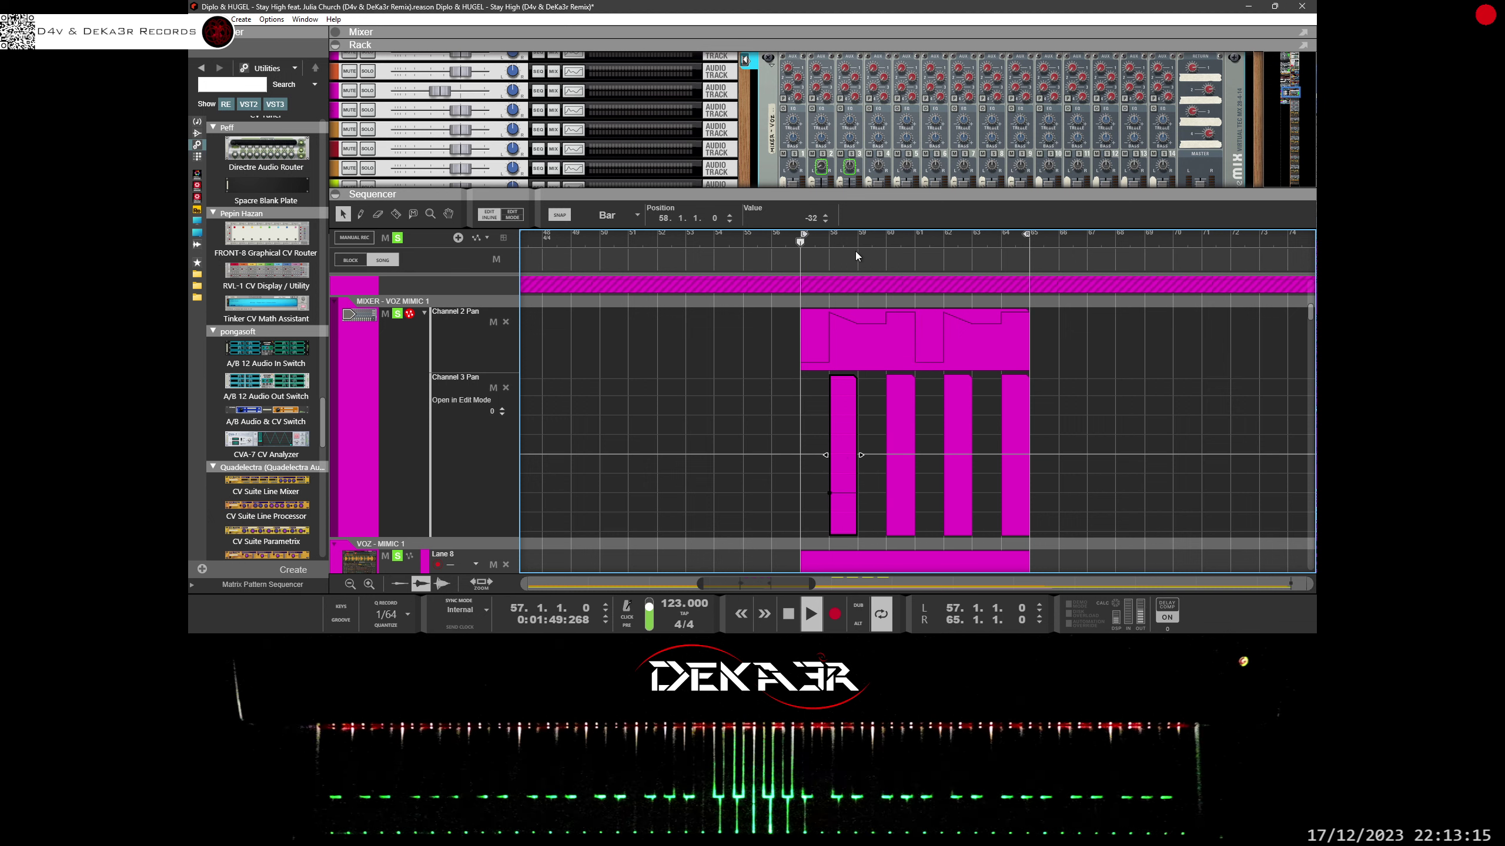
Step: Set the Channel 3 Pan value at bar 58 to -26 and shorten the loop to bars 57–61
{"action": "mouse_move", "coordinate": [994, 236]}
{"action": "left_mouse_down"}
{"action": "mouse_move", "coordinate": [871, 257]}
{"action": "mouse_move", "coordinate": [854, 292]}
{"action": "left_mouse_up"}
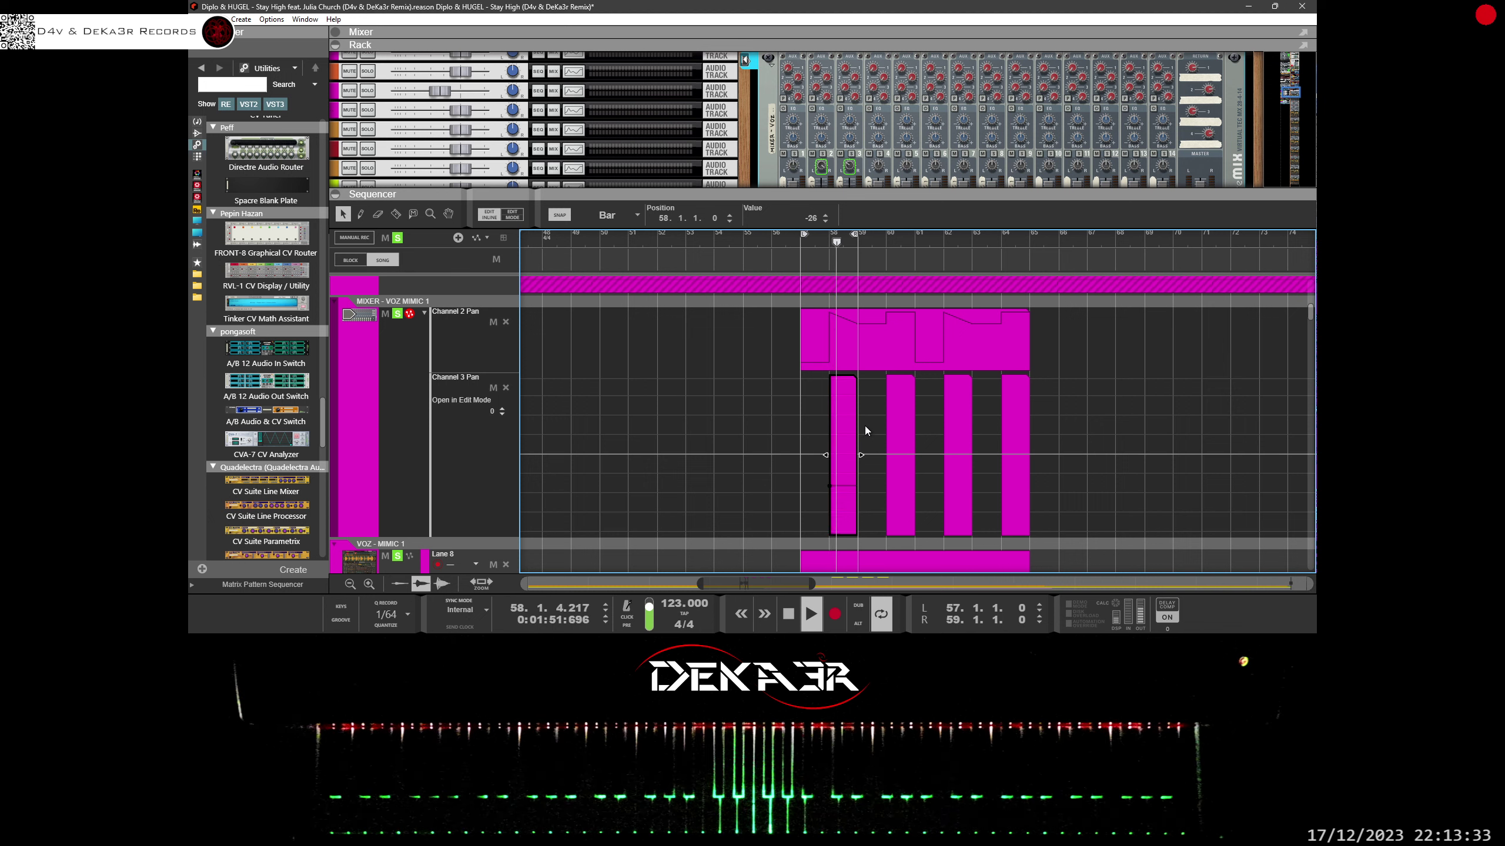
{"action": "left_click_drag", "start_coordinate": [858, 237], "coordinate": [886, 237]}
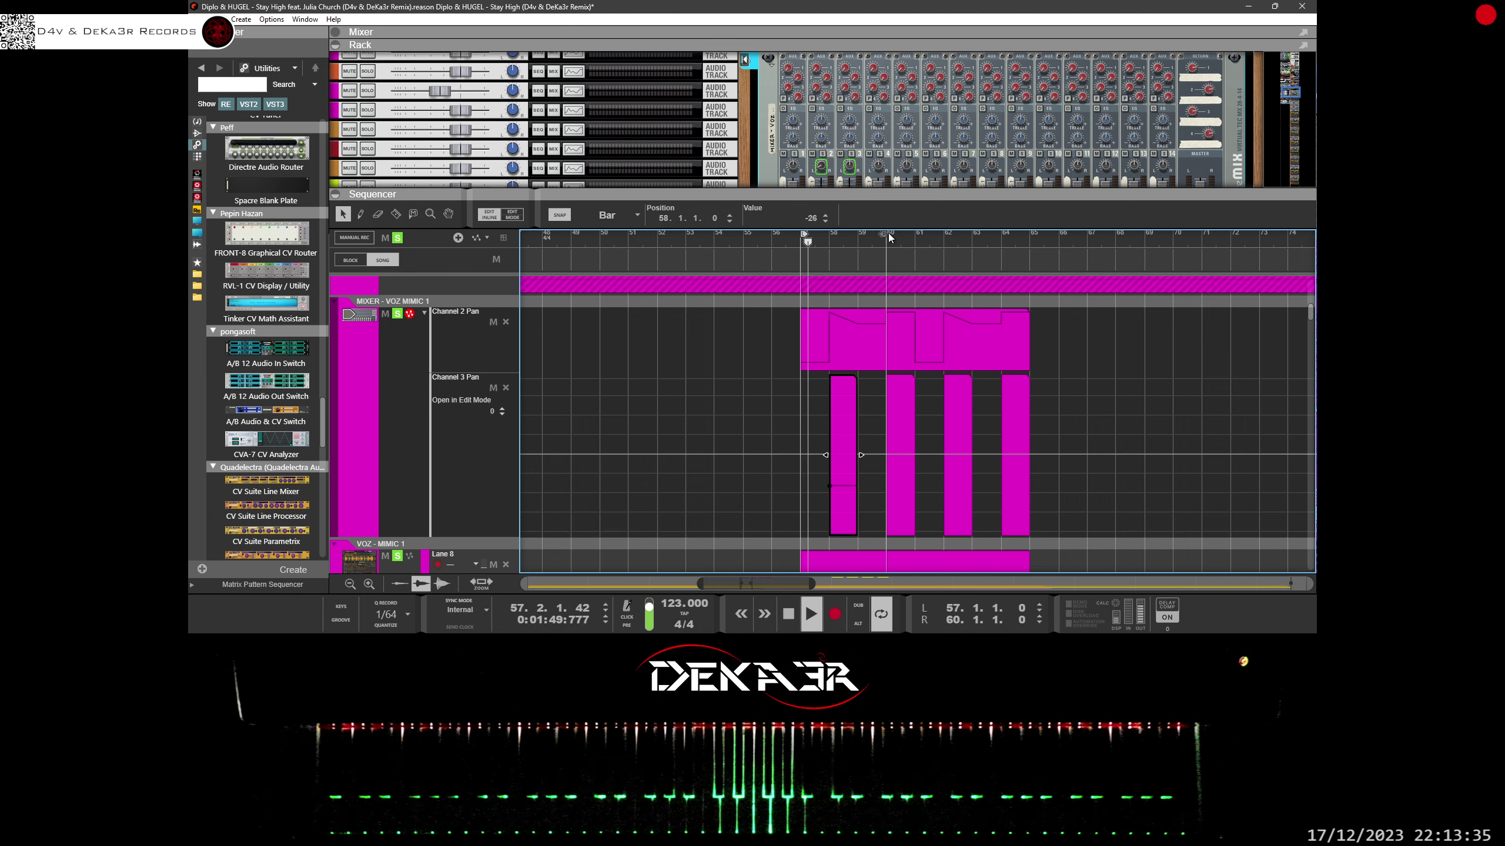
{"action": "scroll", "coordinate": [909, 397], "scroll_direction": "up", "scroll_amount": 2}
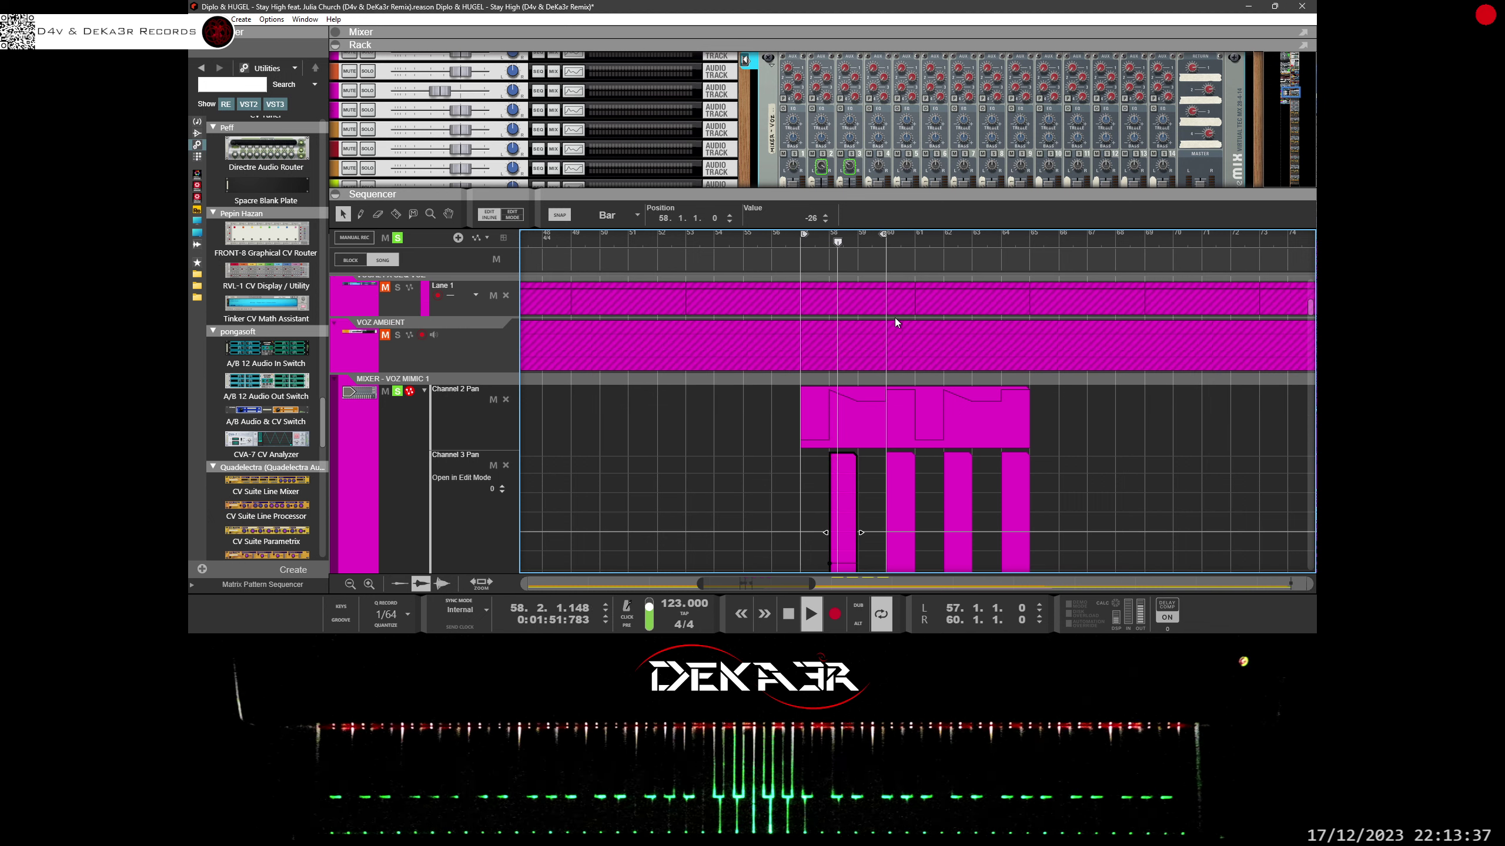
{"action": "left_click_drag", "start_coordinate": [883, 235], "coordinate": [910, 238]}
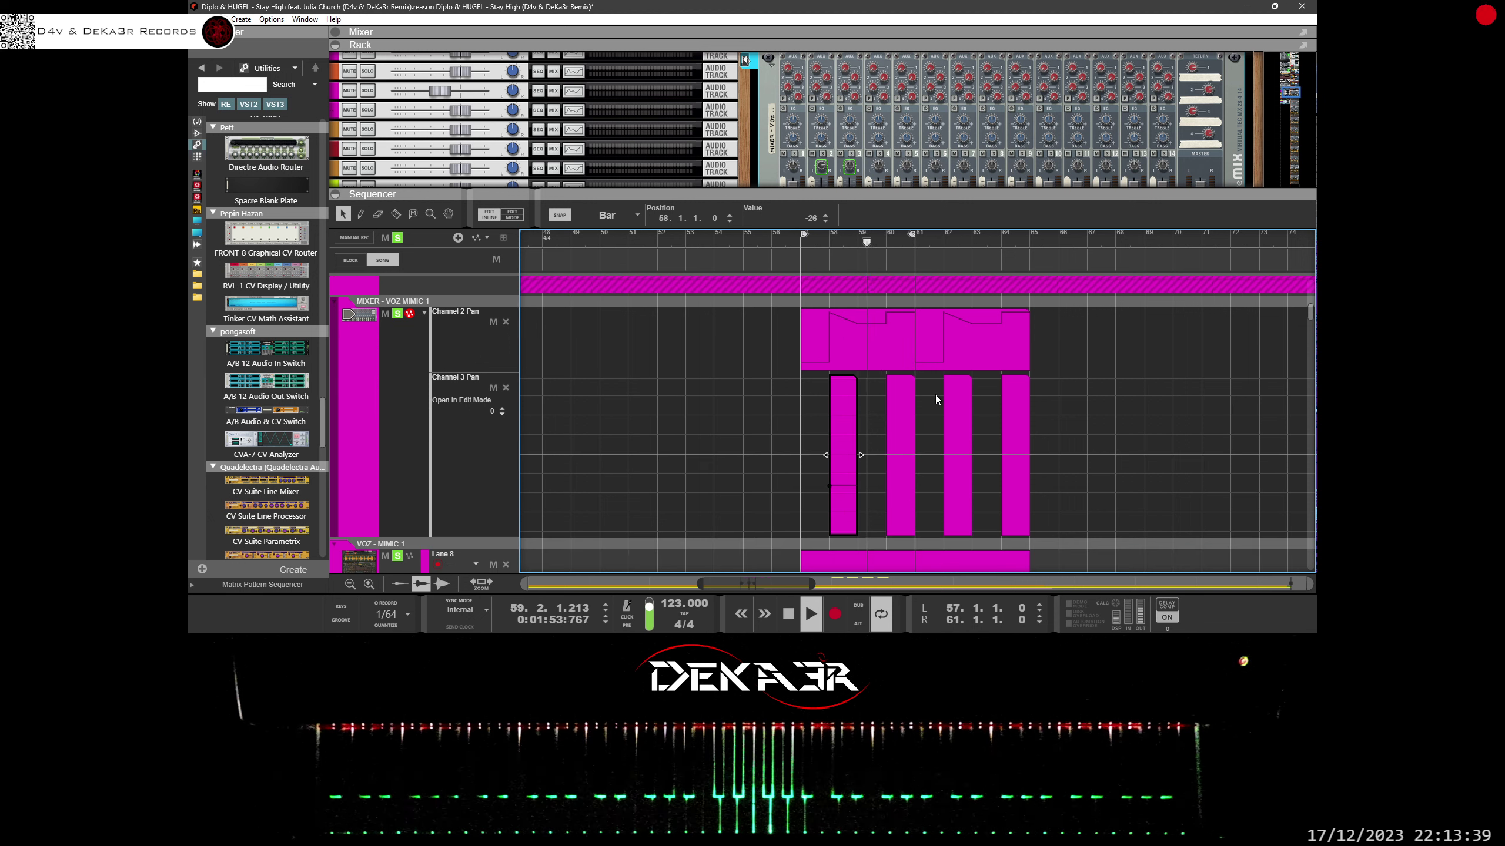
{"action": "scroll", "coordinate": [936, 395], "scroll_direction": "down", "scroll_amount": 2}
Step: Replace the Channel 3 Pan clip at bar 62 with a copy of the bar 58 clip
{"action": "left_click", "coordinate": [1086, 357]}
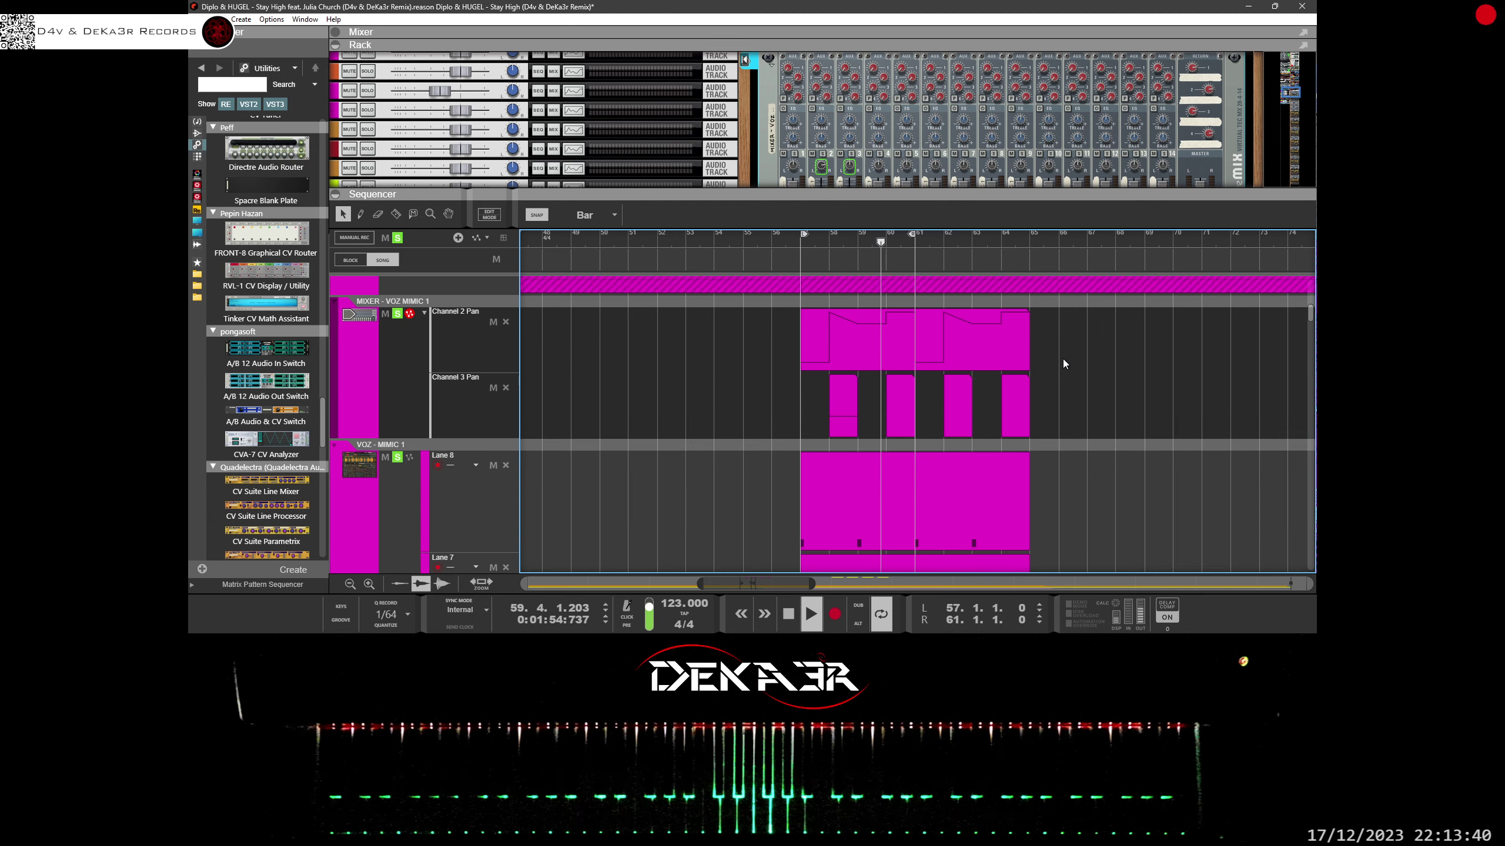
{"action": "left_click", "coordinate": [956, 402]}
{"action": "left_click", "coordinate": [833, 415], "text": "shift"}
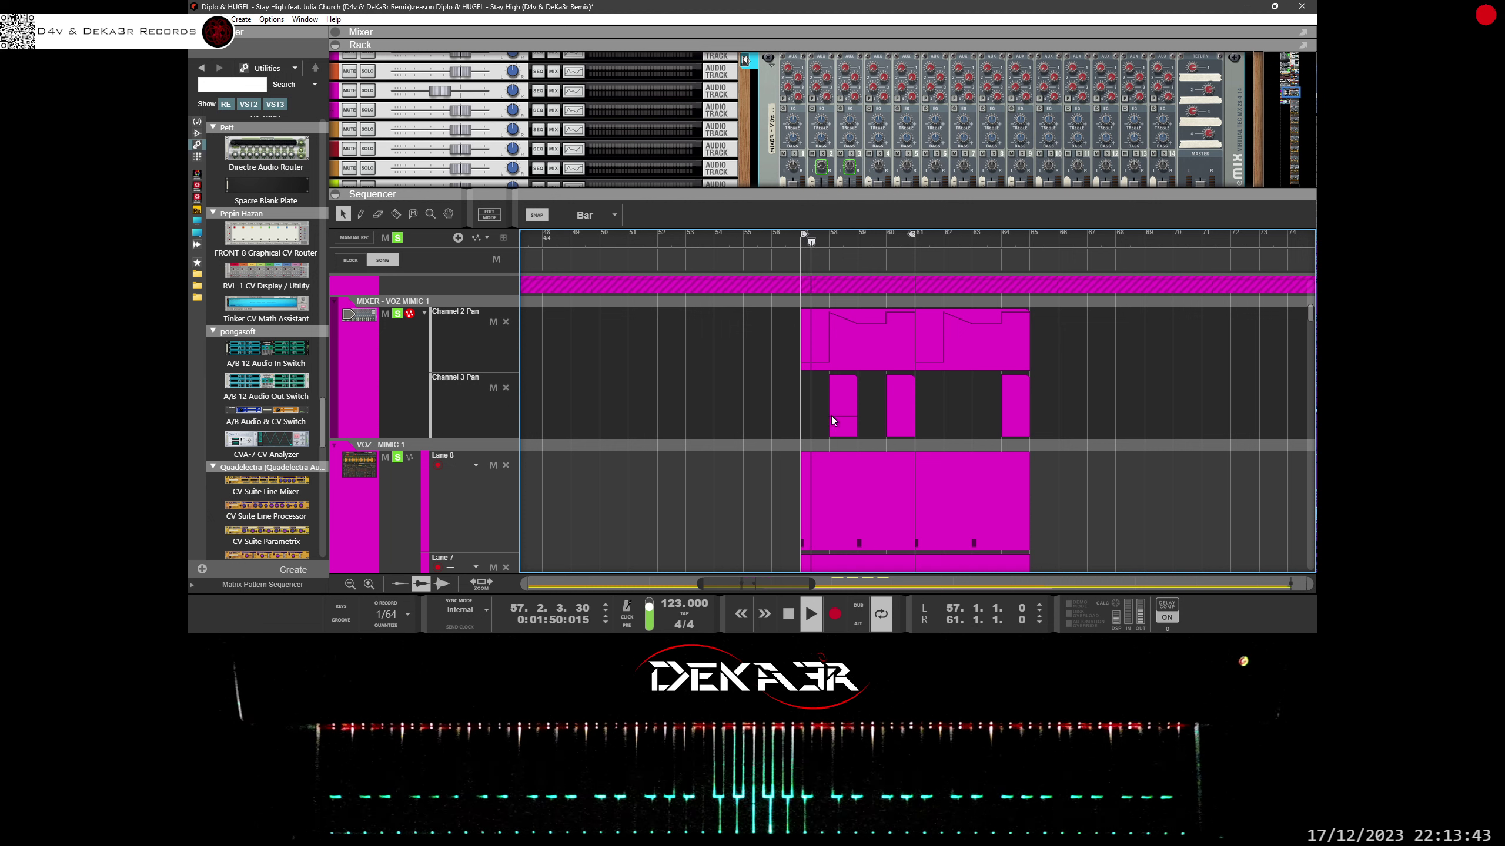
Step: Open the bar 60 Channel 3 Pan clip for editing and draw an automation point with value 37 at bar 60
{"action": "double_click", "coordinate": [904, 404]}
{"action": "left_click", "coordinate": [361, 214]}
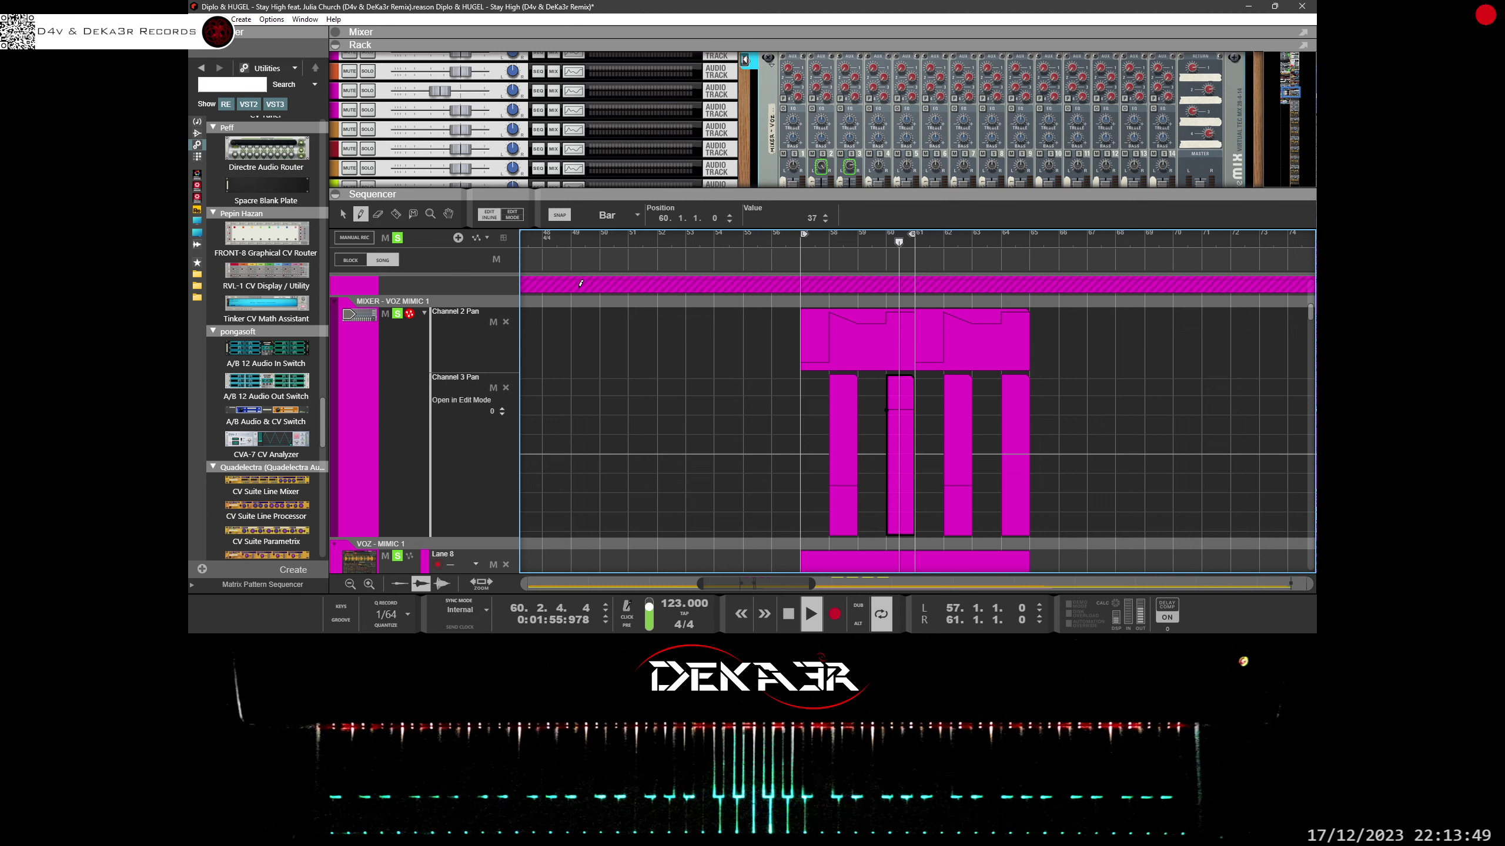
{"action": "left_click", "coordinate": [343, 214]}
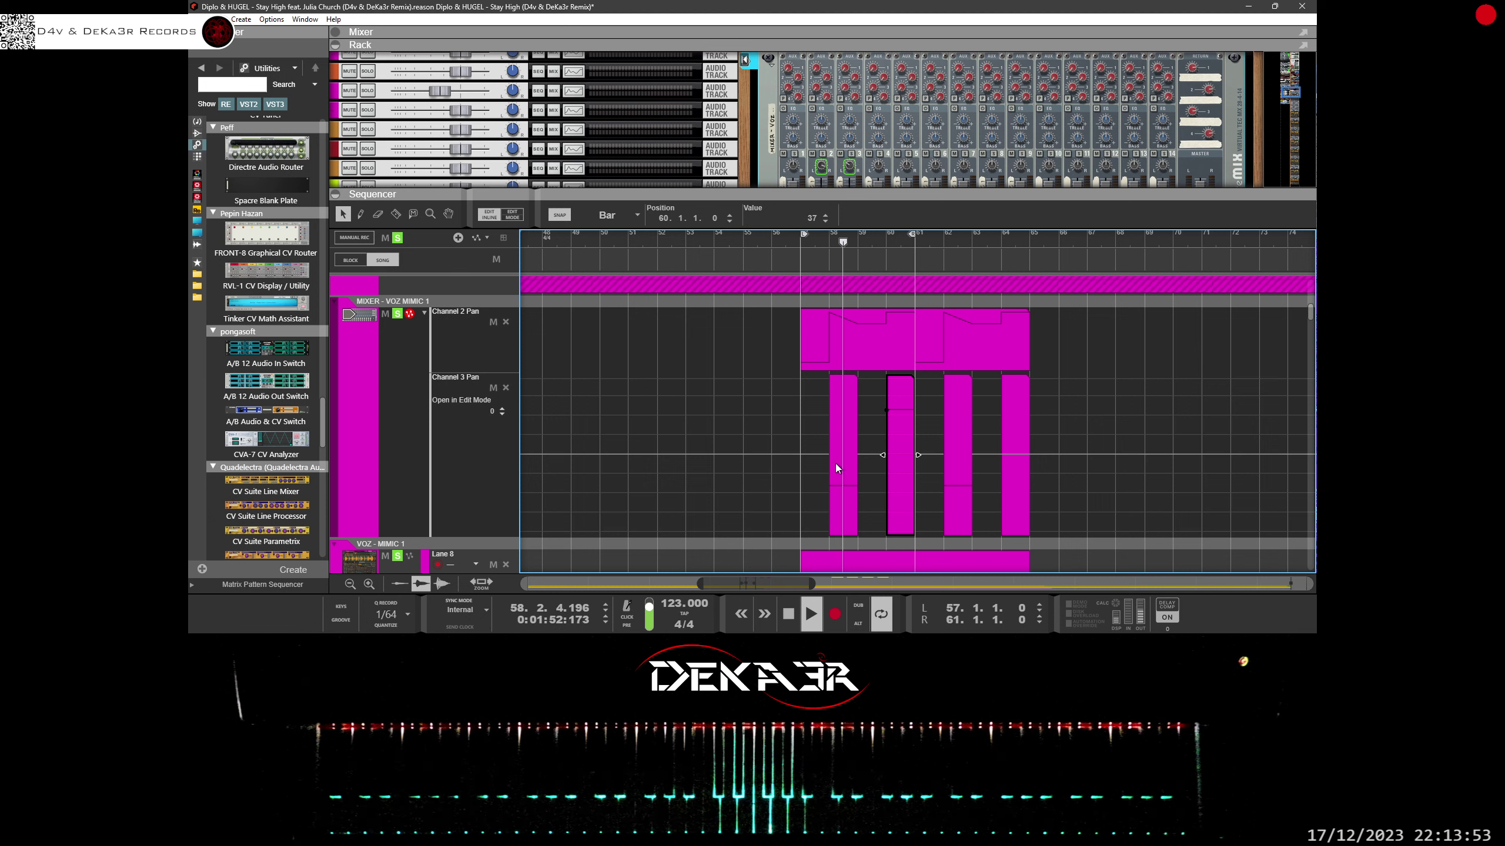
Step: Adjust the Channel 3 Pan automation point at bar 60 to a value of 38
{"action": "left_click_drag", "start_coordinate": [882, 414], "coordinate": [888, 390]}
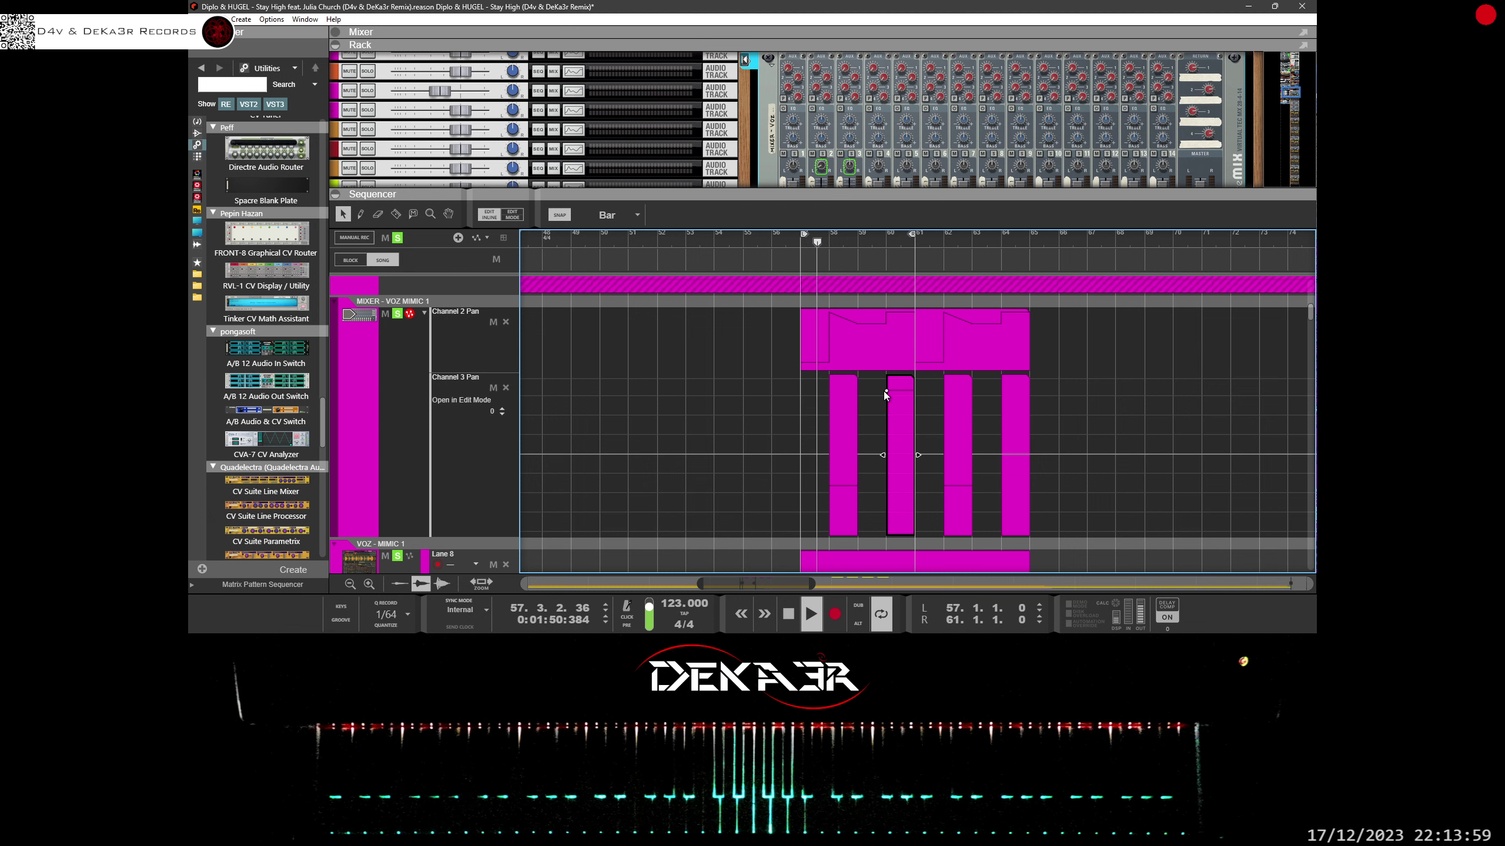
{"action": "left_click_drag", "start_coordinate": [887, 391], "coordinate": [886, 411]}
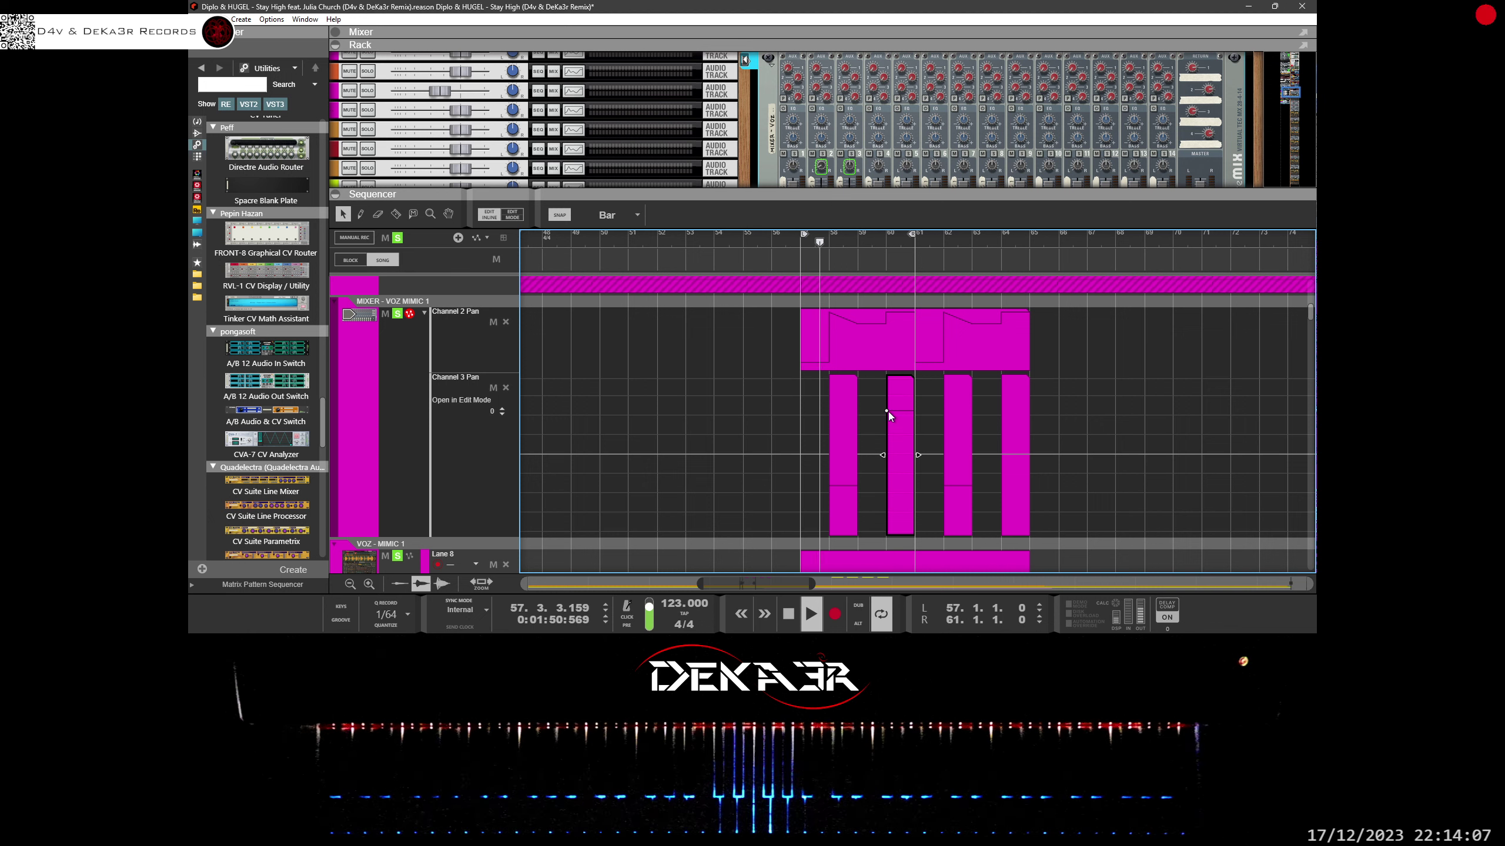
{"action": "left_click_drag", "start_coordinate": [886, 409], "coordinate": [886, 420]}
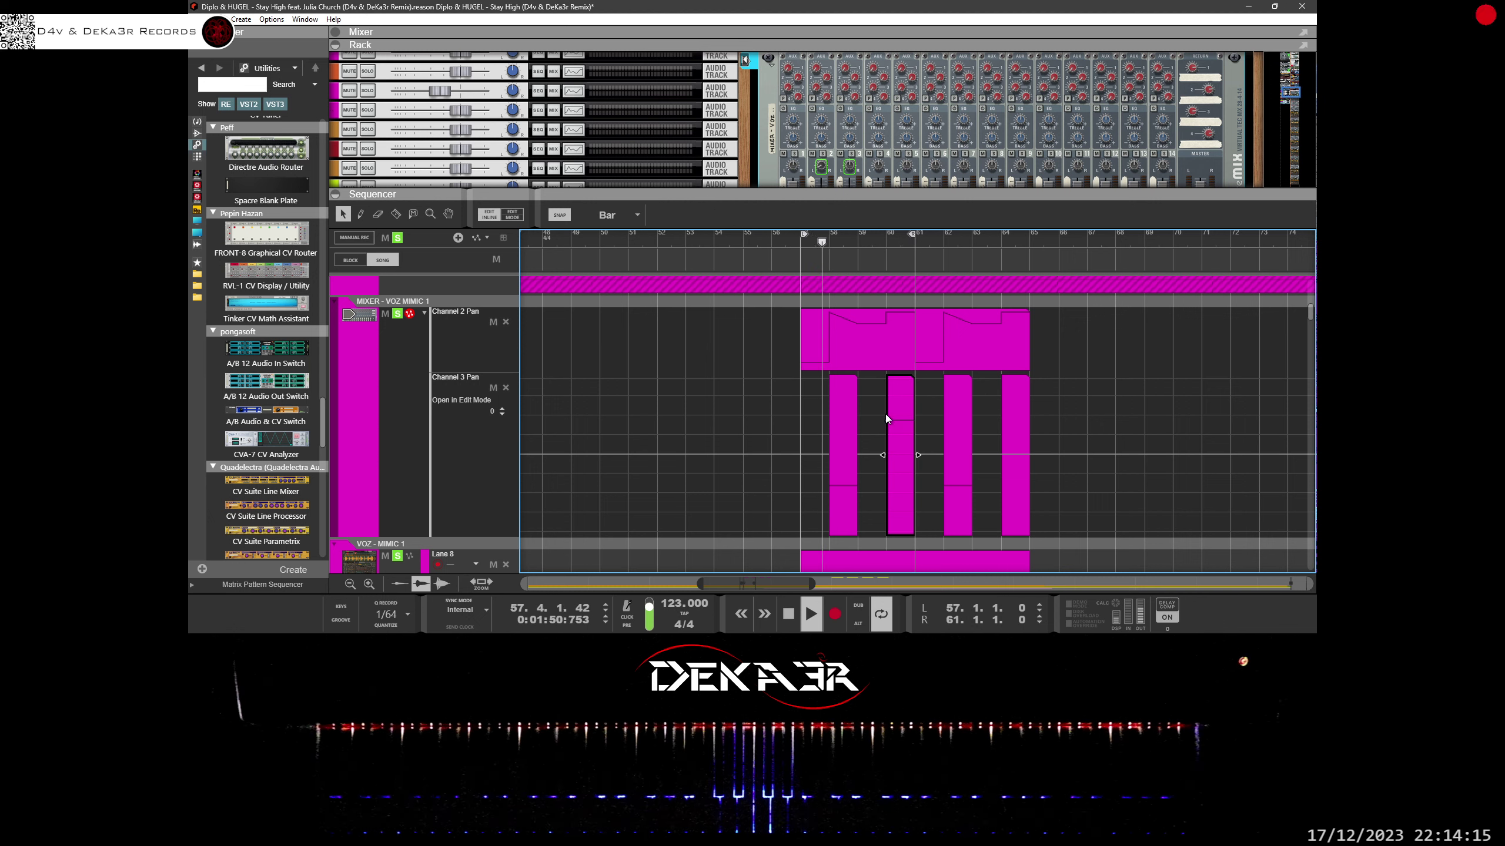
{"action": "left_click_drag", "start_coordinate": [886, 421], "coordinate": [887, 411]}
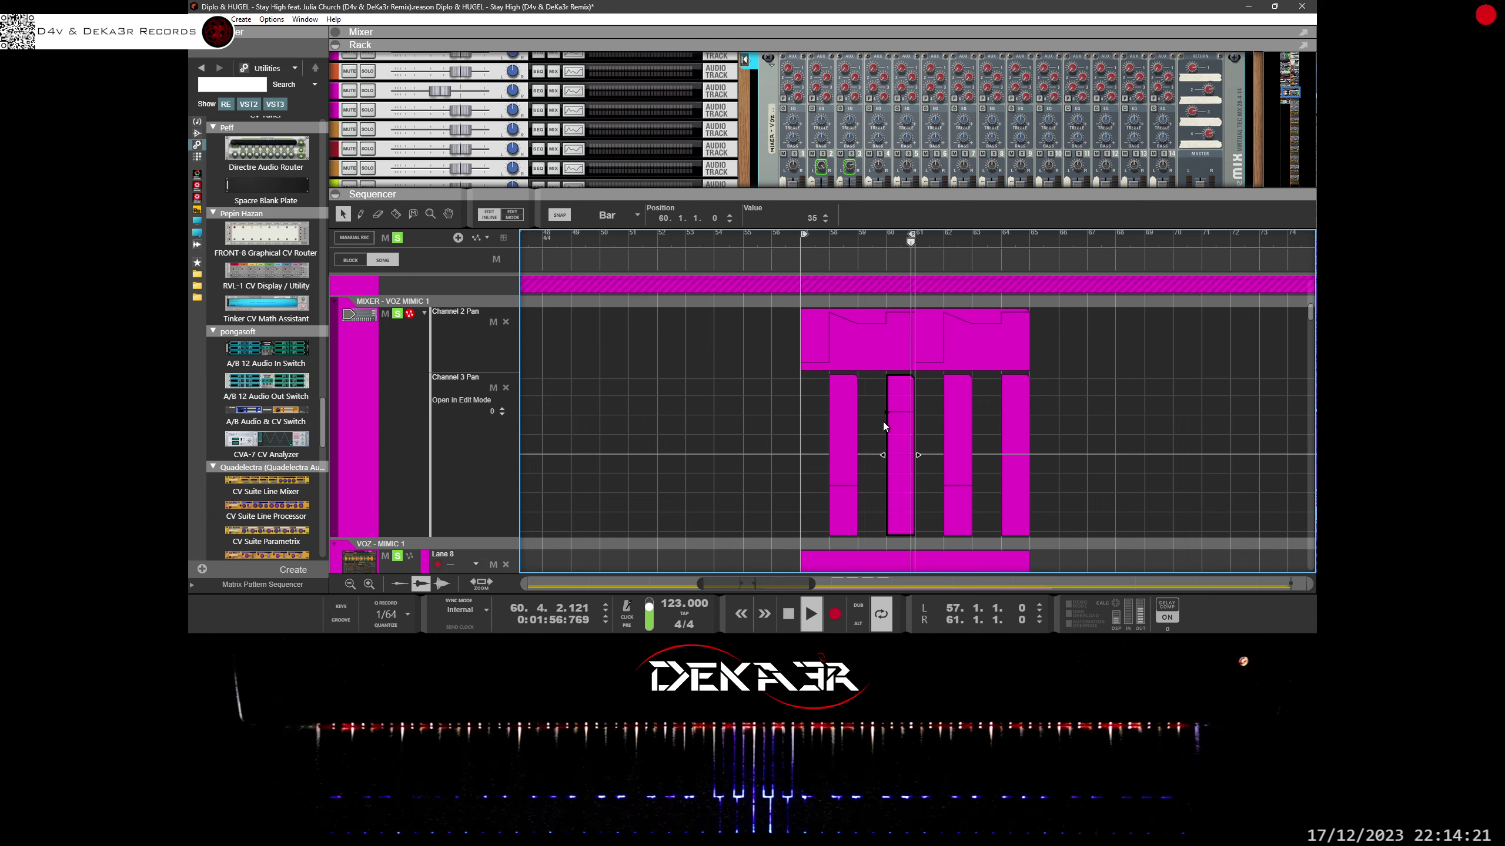
Step: Replace the Channel 3 Pan clip at bar 64 with a copy of the bar 60 clip
{"action": "scroll", "coordinate": [972, 456], "scroll_direction": "down", "scroll_amount": 2}
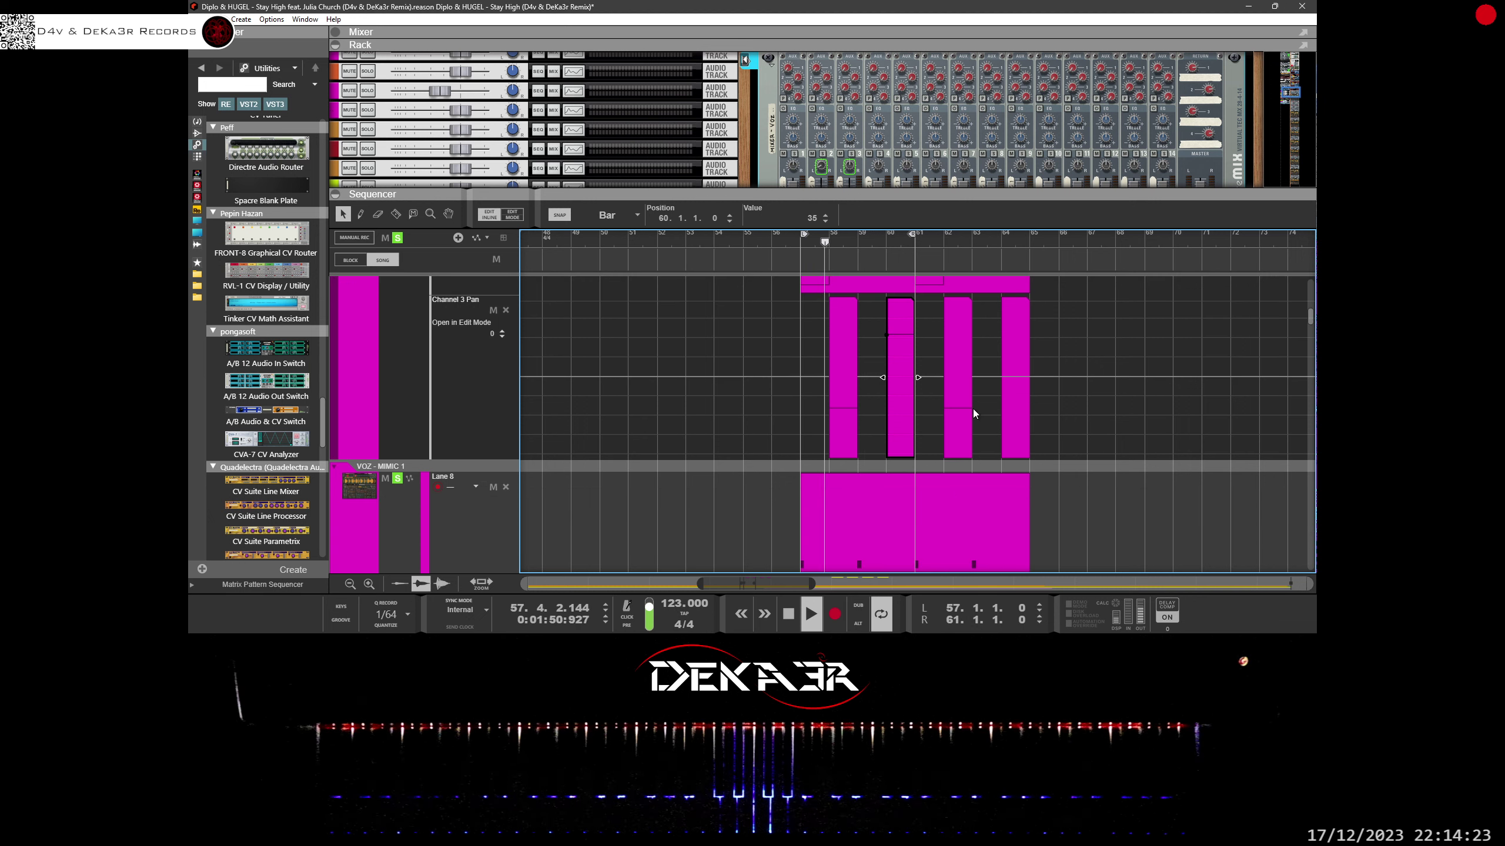
{"action": "left_click", "coordinate": [1056, 291]}
{"action": "left_click", "coordinate": [1004, 312]}
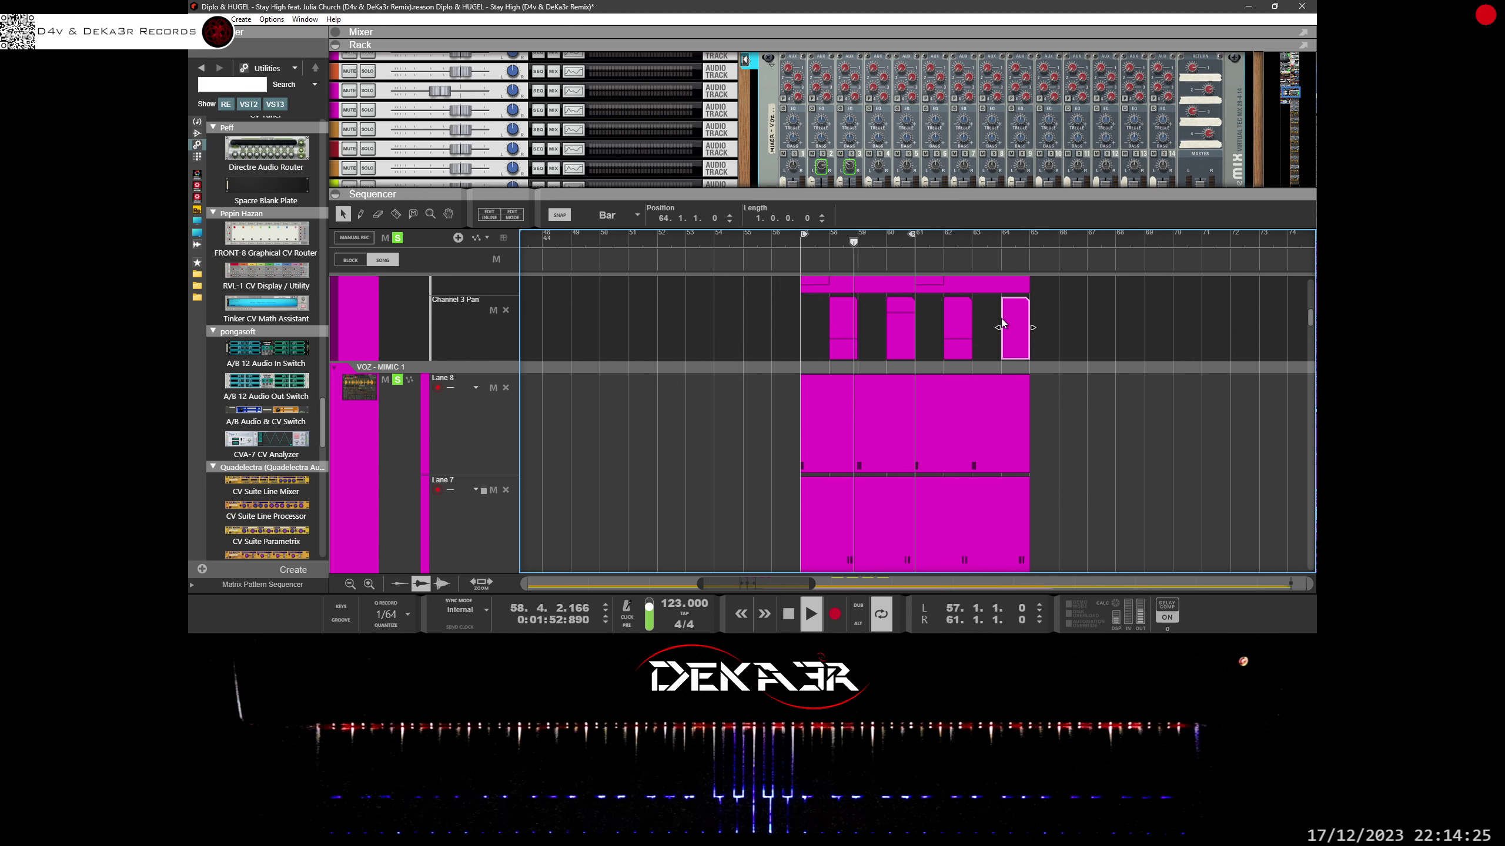
{"action": "left_click", "coordinate": [891, 327], "text": "ctrl"}
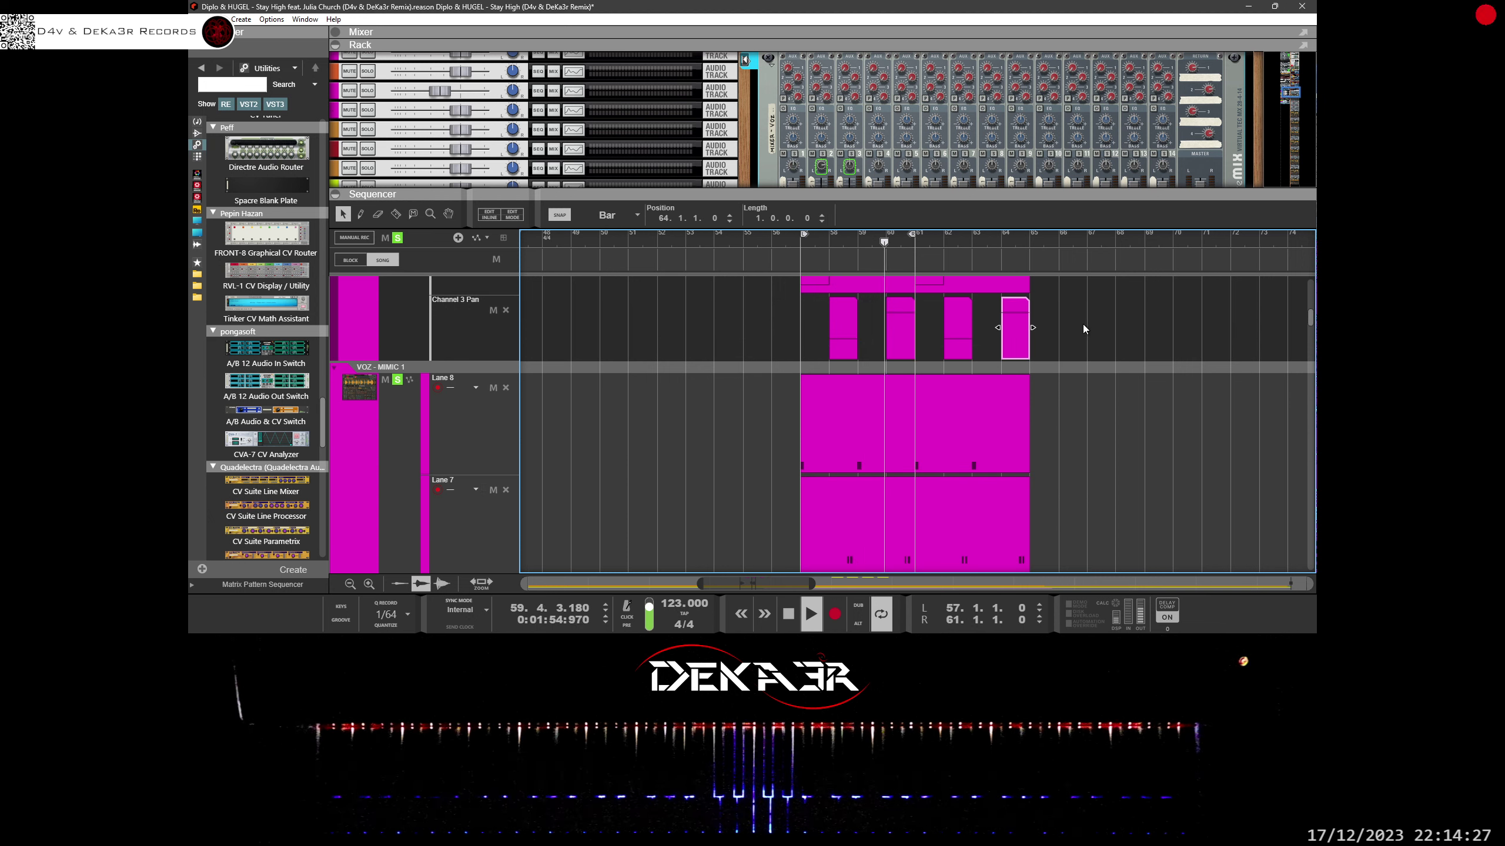
Step: Join the four Channel 3 Pan clips into one and extend the joined clip's start back to bar 57
{"action": "left_click_drag", "start_coordinate": [1082, 325], "coordinate": [807, 337]}
{"action": "right_click", "coordinate": [851, 345]}
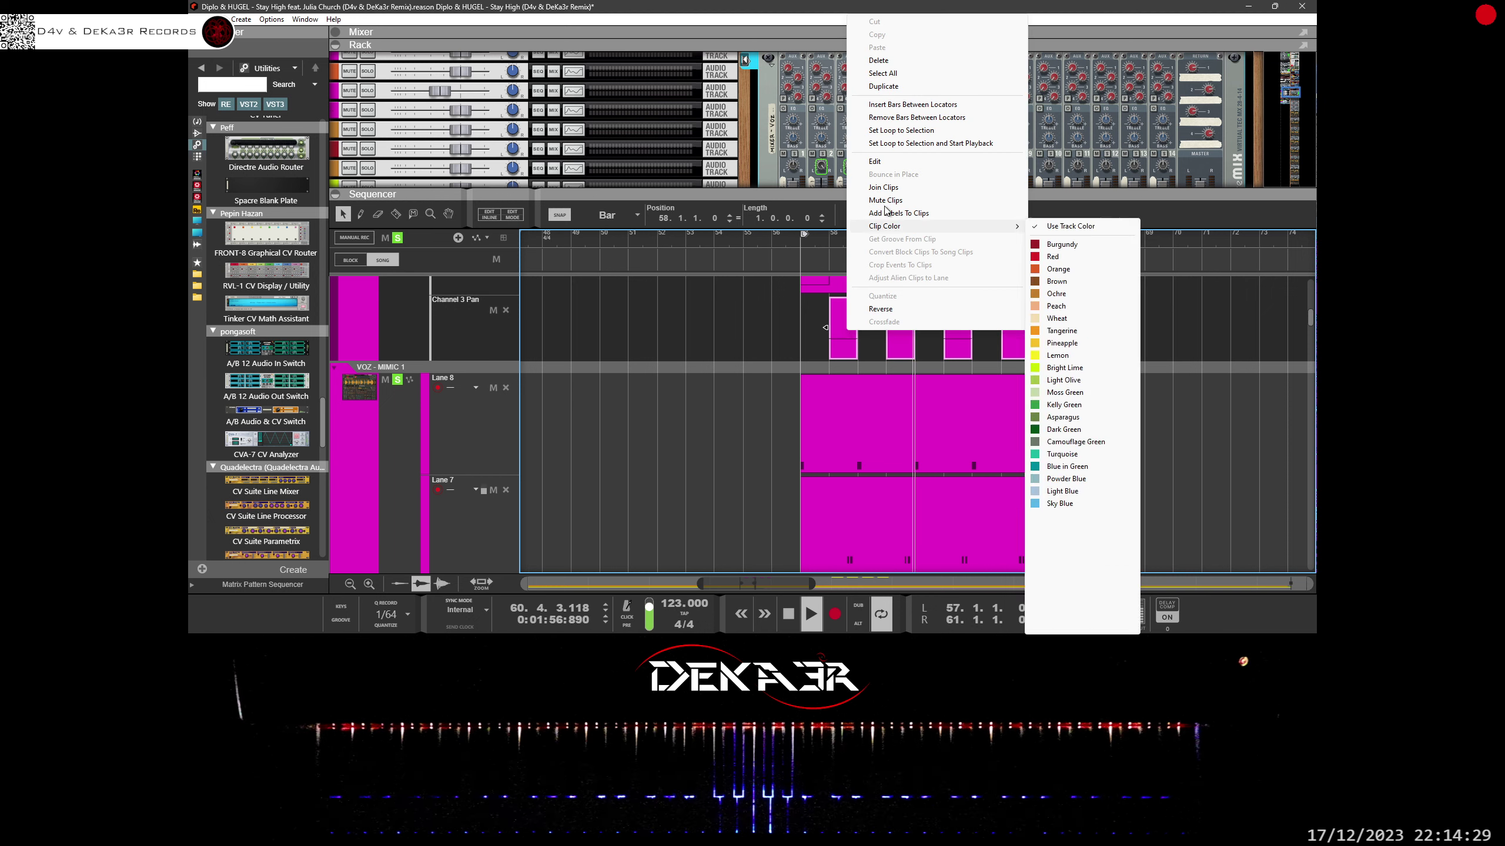
{"action": "left_click", "coordinate": [883, 187]}
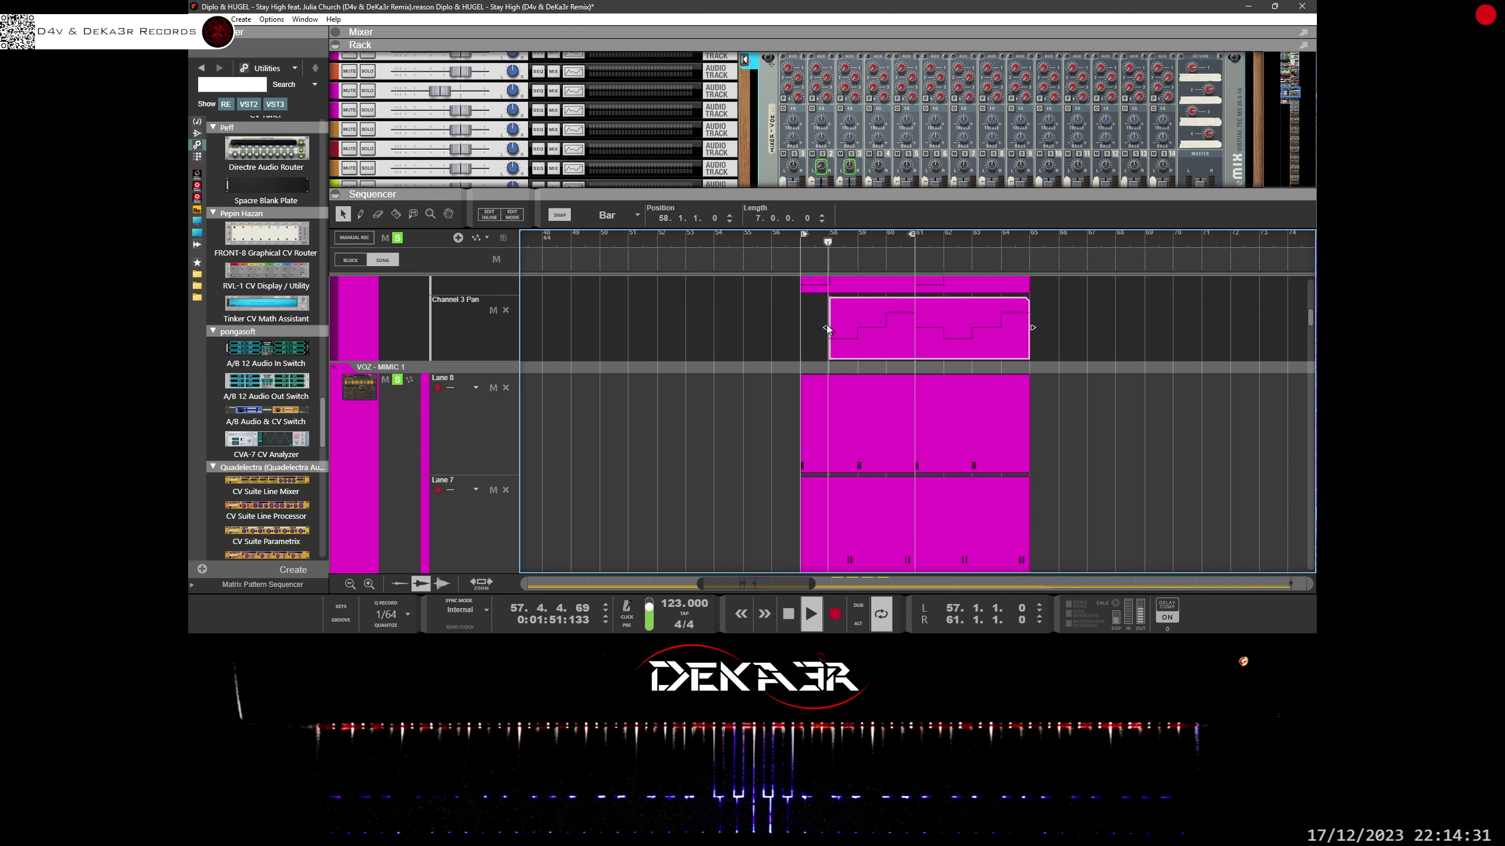
{"action": "mouse_move", "coordinate": [827, 328]}
{"action": "left_mouse_down"}
{"action": "mouse_move", "coordinate": [915, 329]}
{"action": "mouse_move", "coordinate": [830, 335]}
{"action": "mouse_move", "coordinate": [850, 332]}
{"action": "left_mouse_up"}
{"action": "left_click", "coordinate": [784, 337]}
{"action": "scroll", "coordinate": [790, 363], "scroll_direction": "up", "scroll_amount": 3}
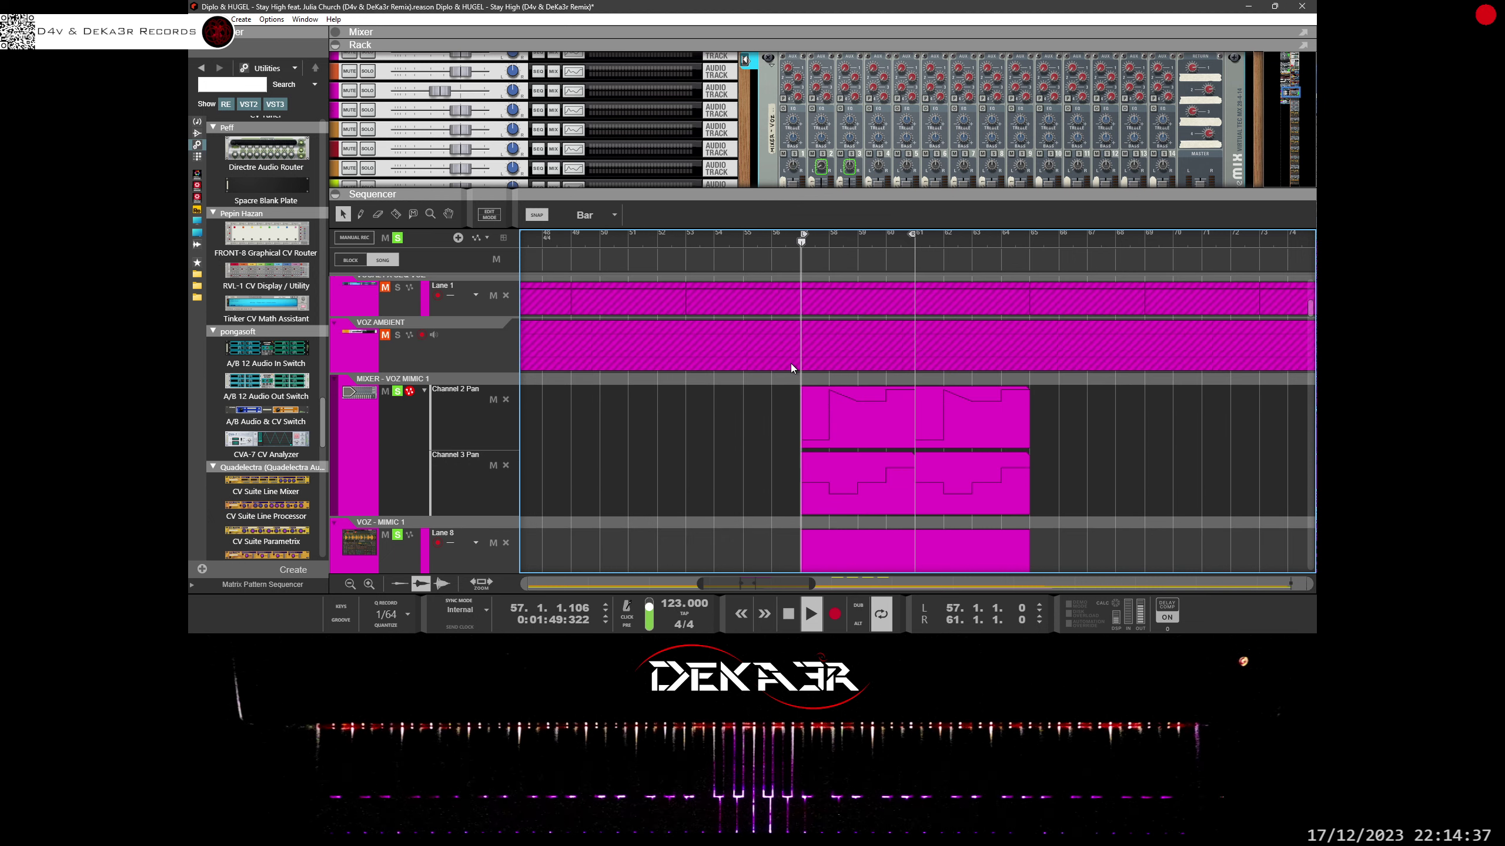
Step: Select the VOZ - MIMIC 1 track in the sequencer
{"action": "scroll", "coordinate": [794, 368], "scroll_direction": "down", "scroll_amount": 4}
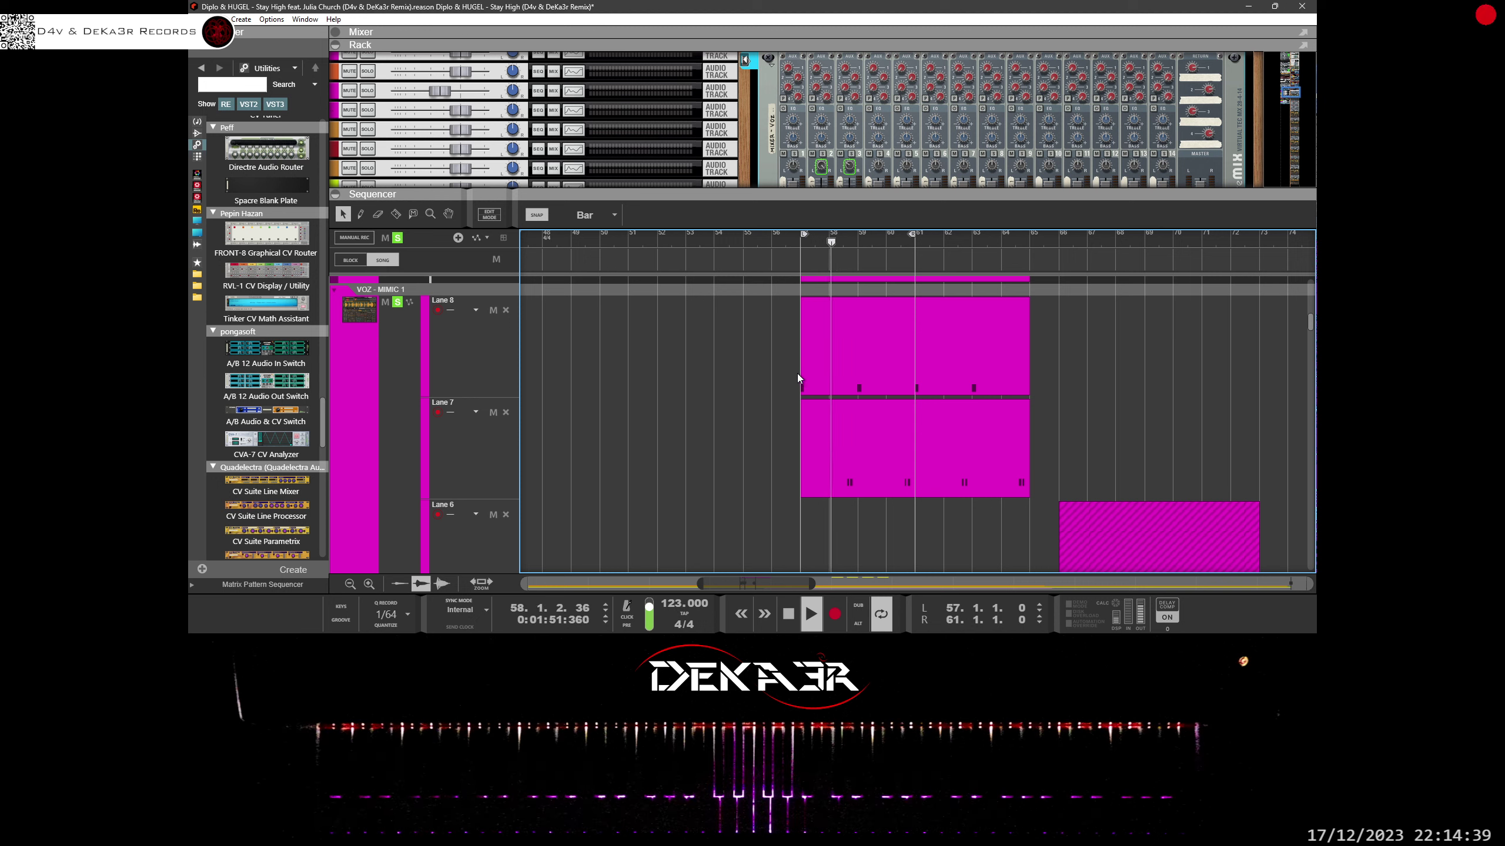
{"action": "scroll", "coordinate": [700, 419], "scroll_direction": "down", "scroll_amount": 2}
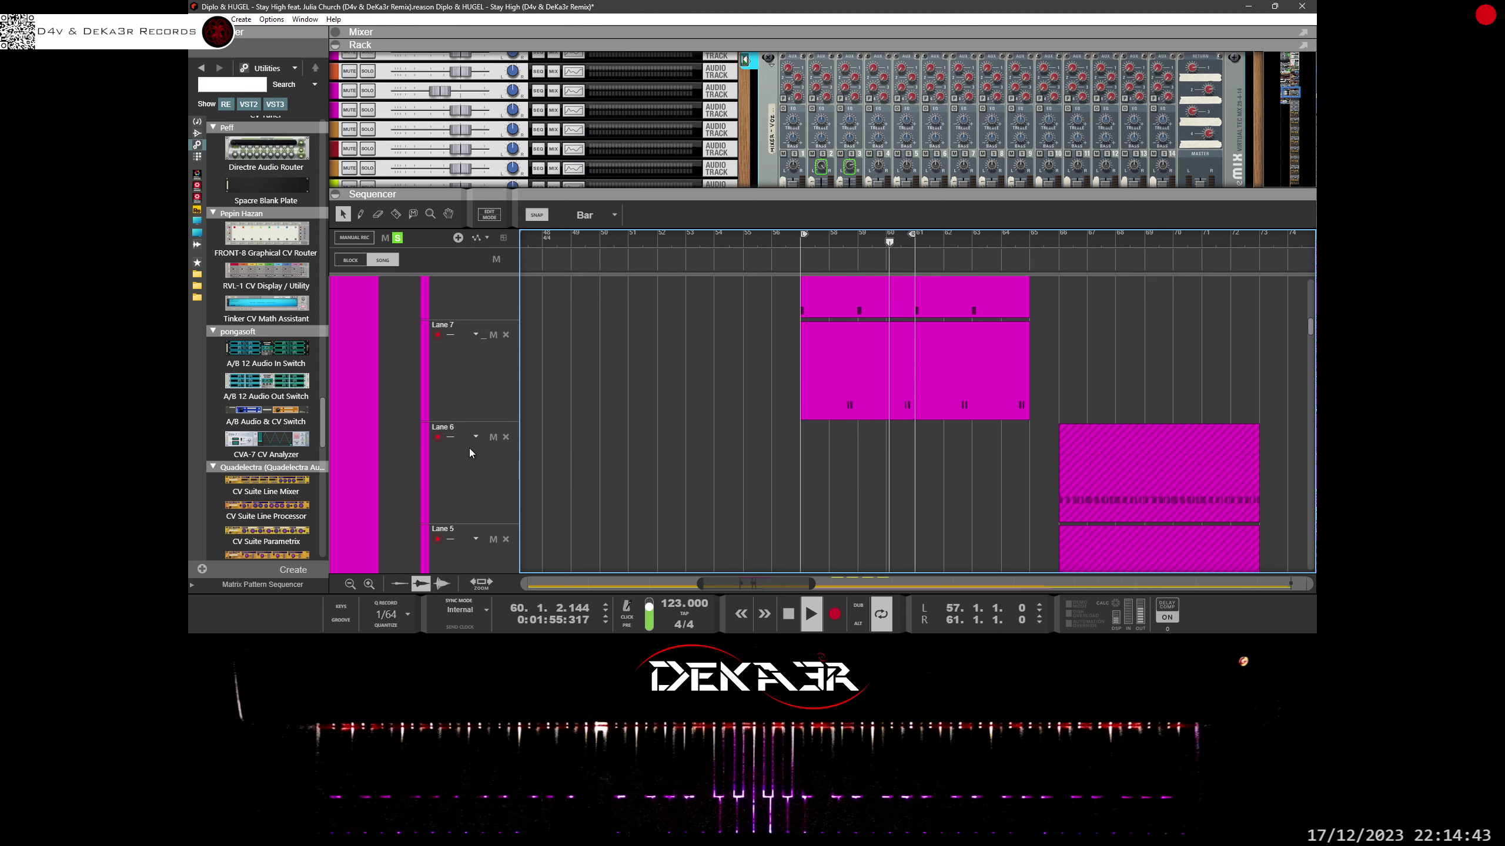
{"action": "left_click", "coordinate": [385, 427]}
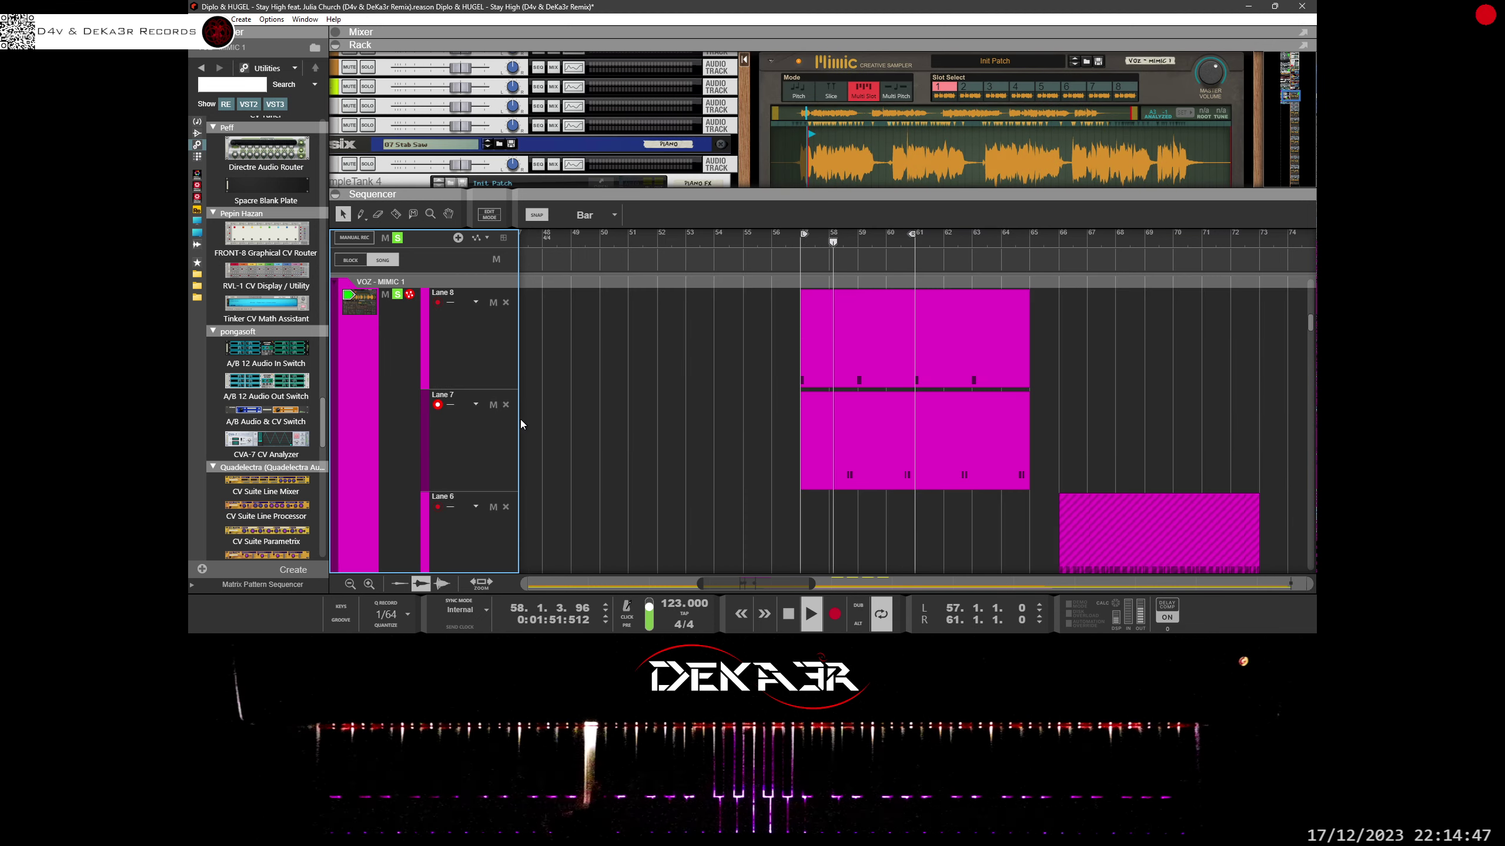
Step: Stop playback and open the song's file commands
{"action": "left_click", "coordinate": [788, 615]}
{"action": "left_click", "coordinate": [214, 19]}
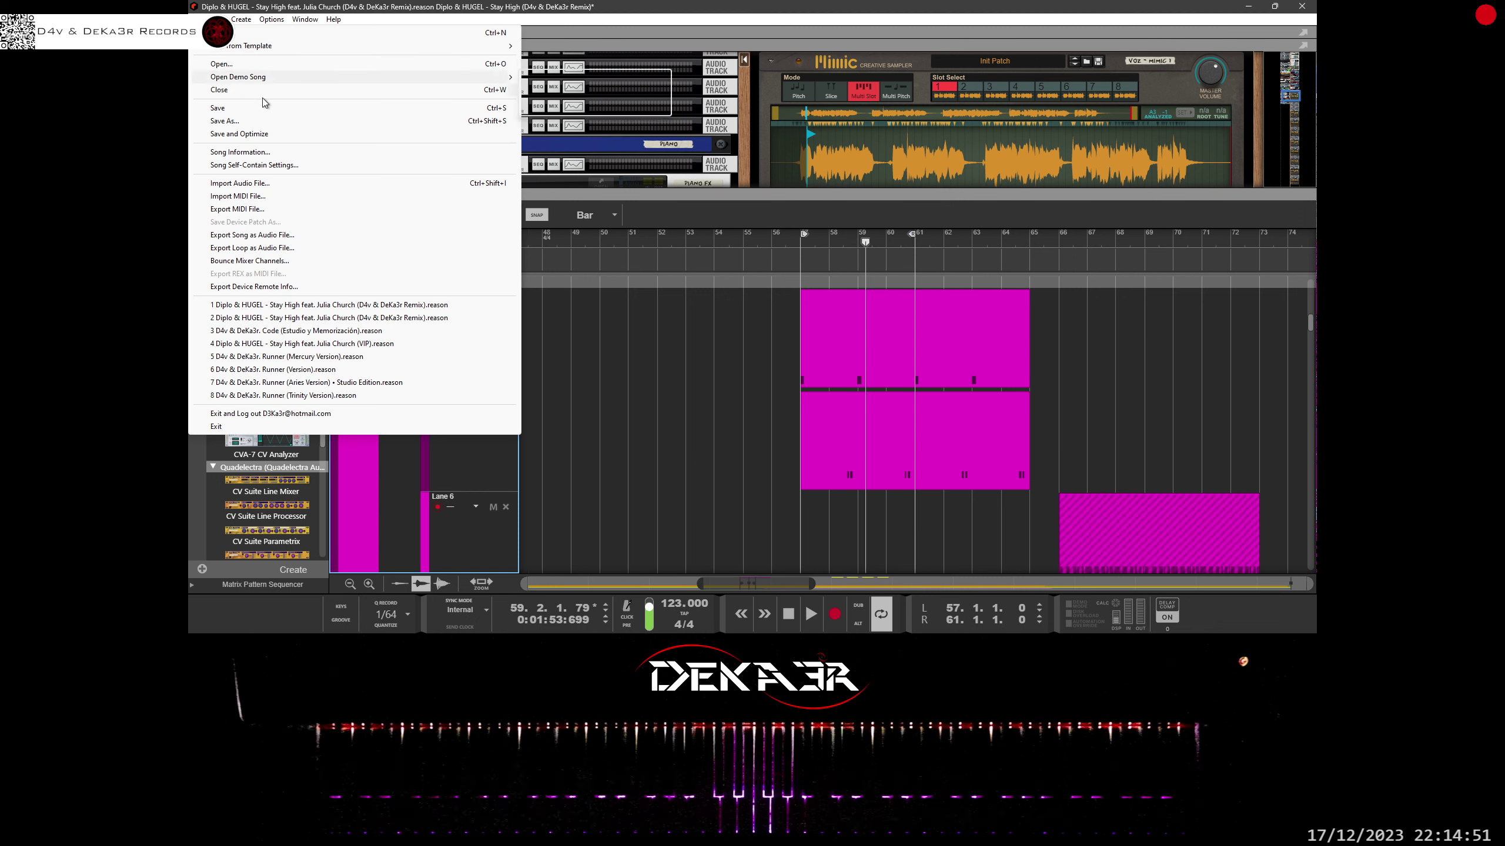